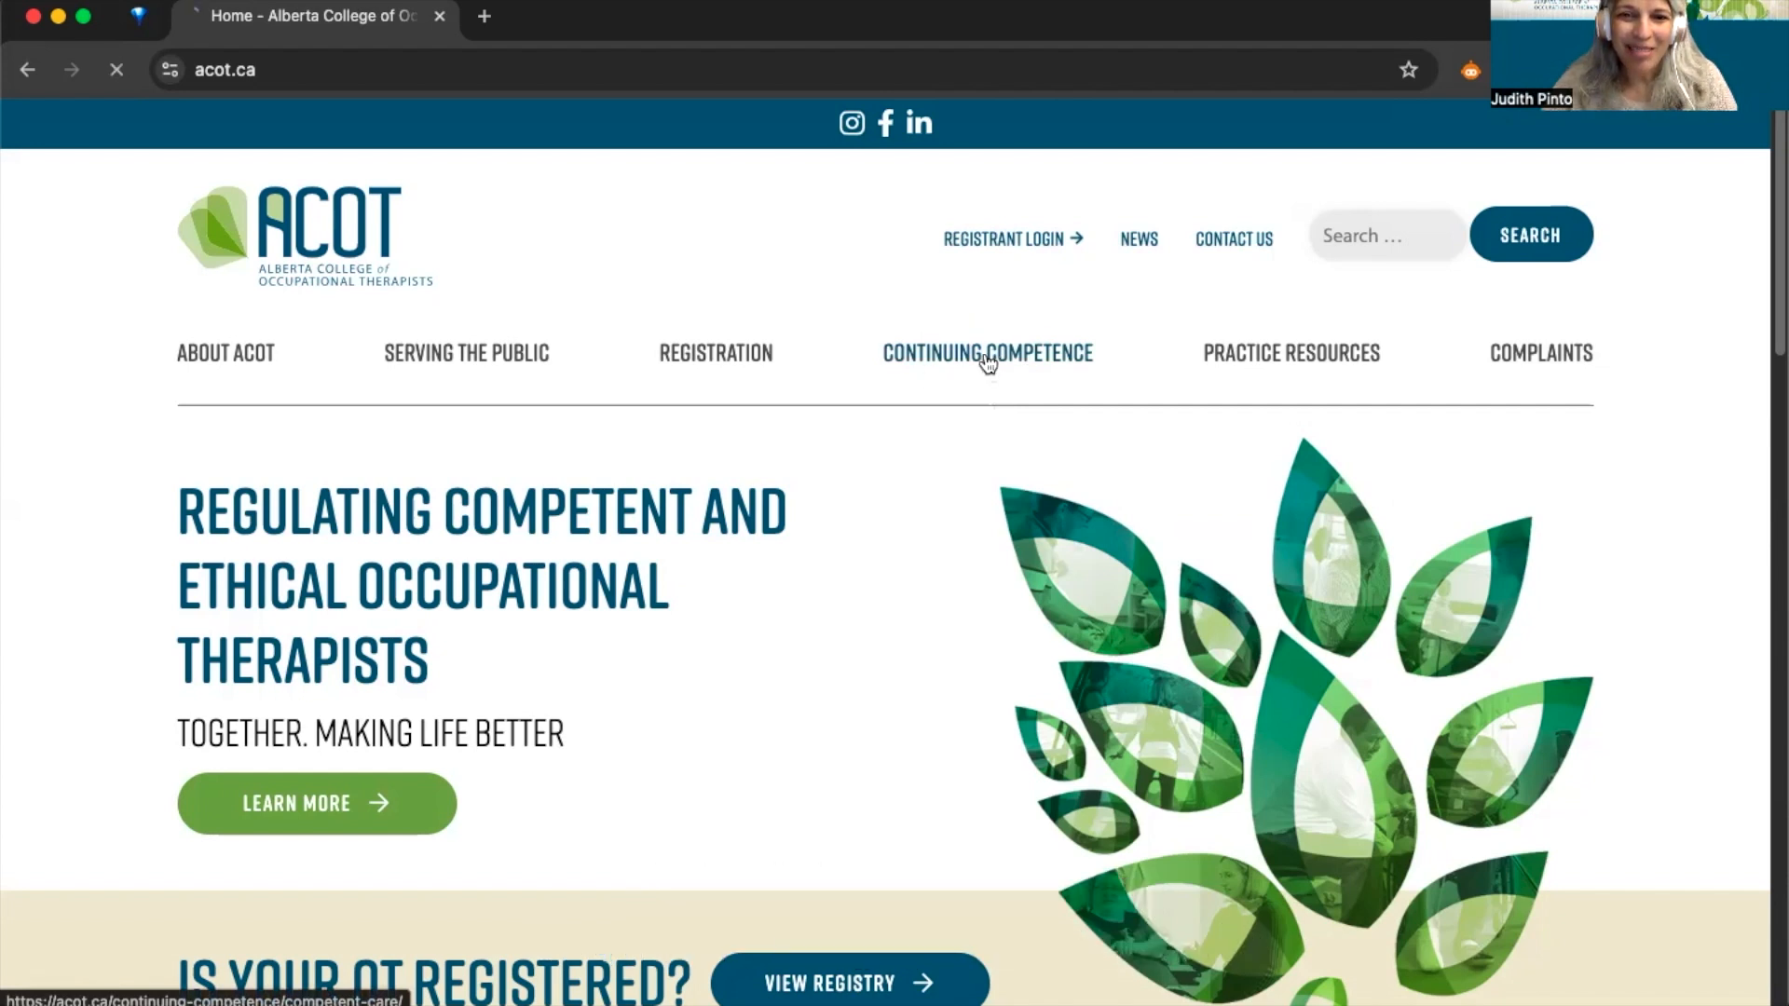
# - Go to Continuing Competence, then CCP Resources, and scroll to the Continuing Competence Program Manual
pyautogui.click(984, 357)
pyautogui.scroll(-5, 912, 517)
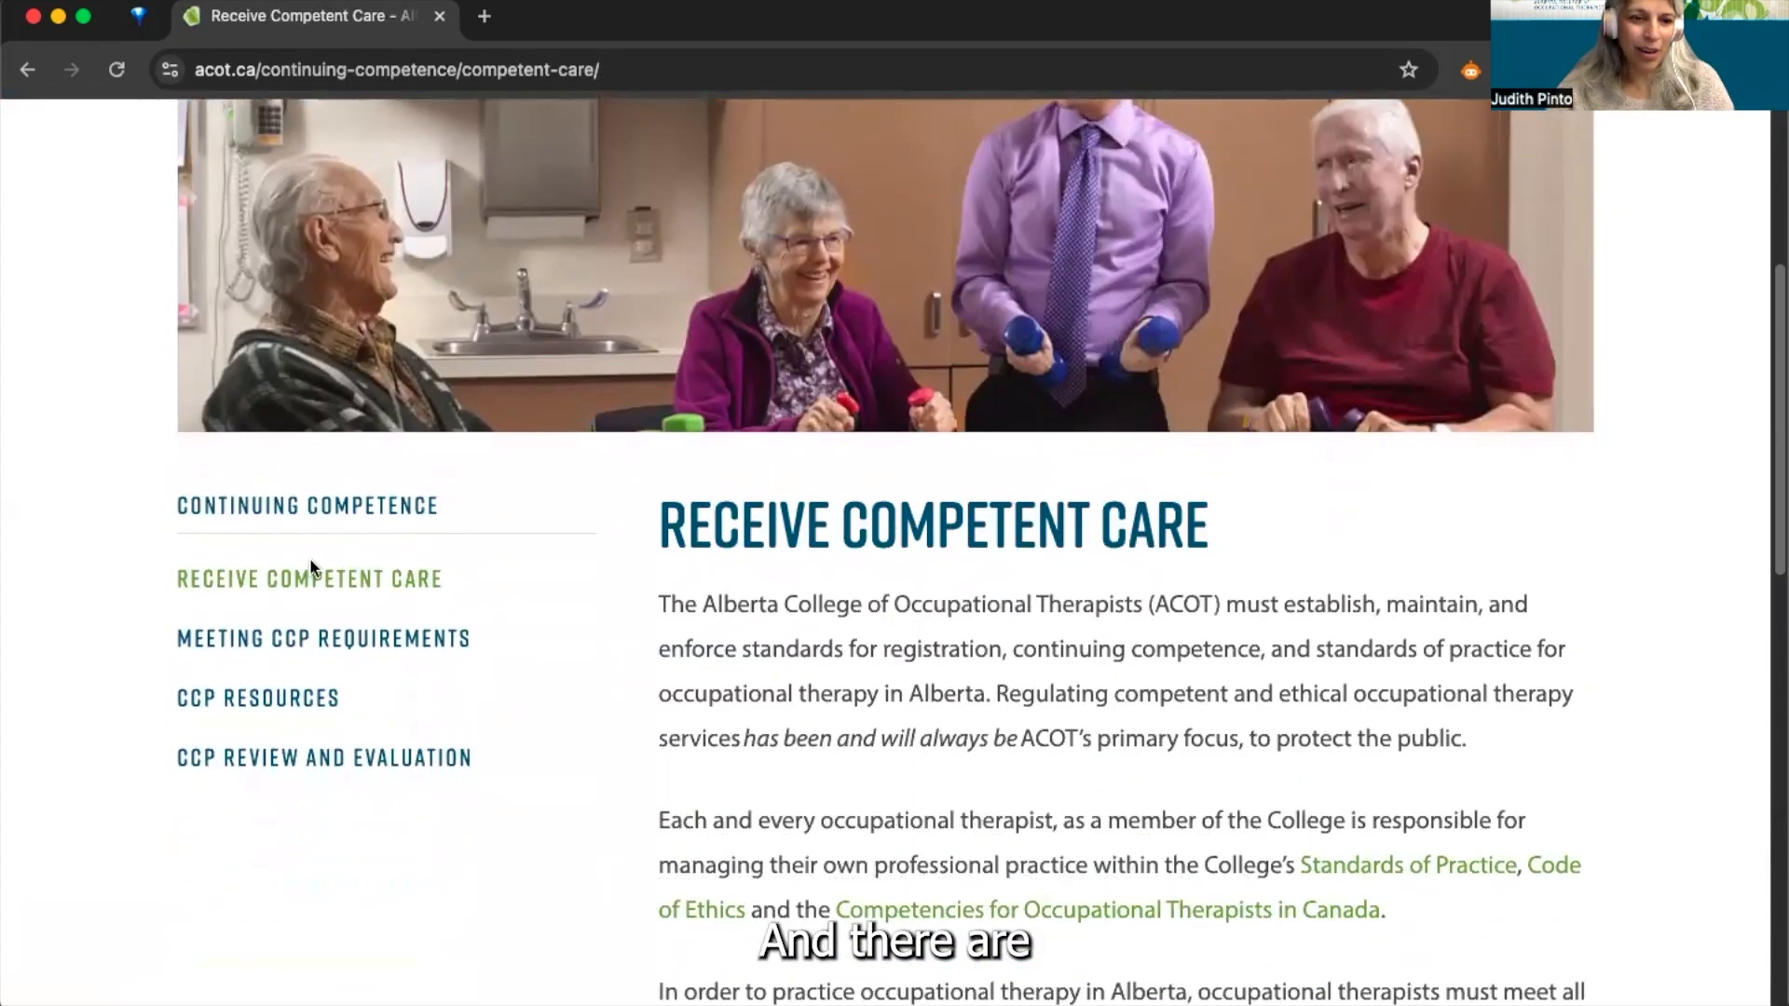
pyautogui.click(261, 701)
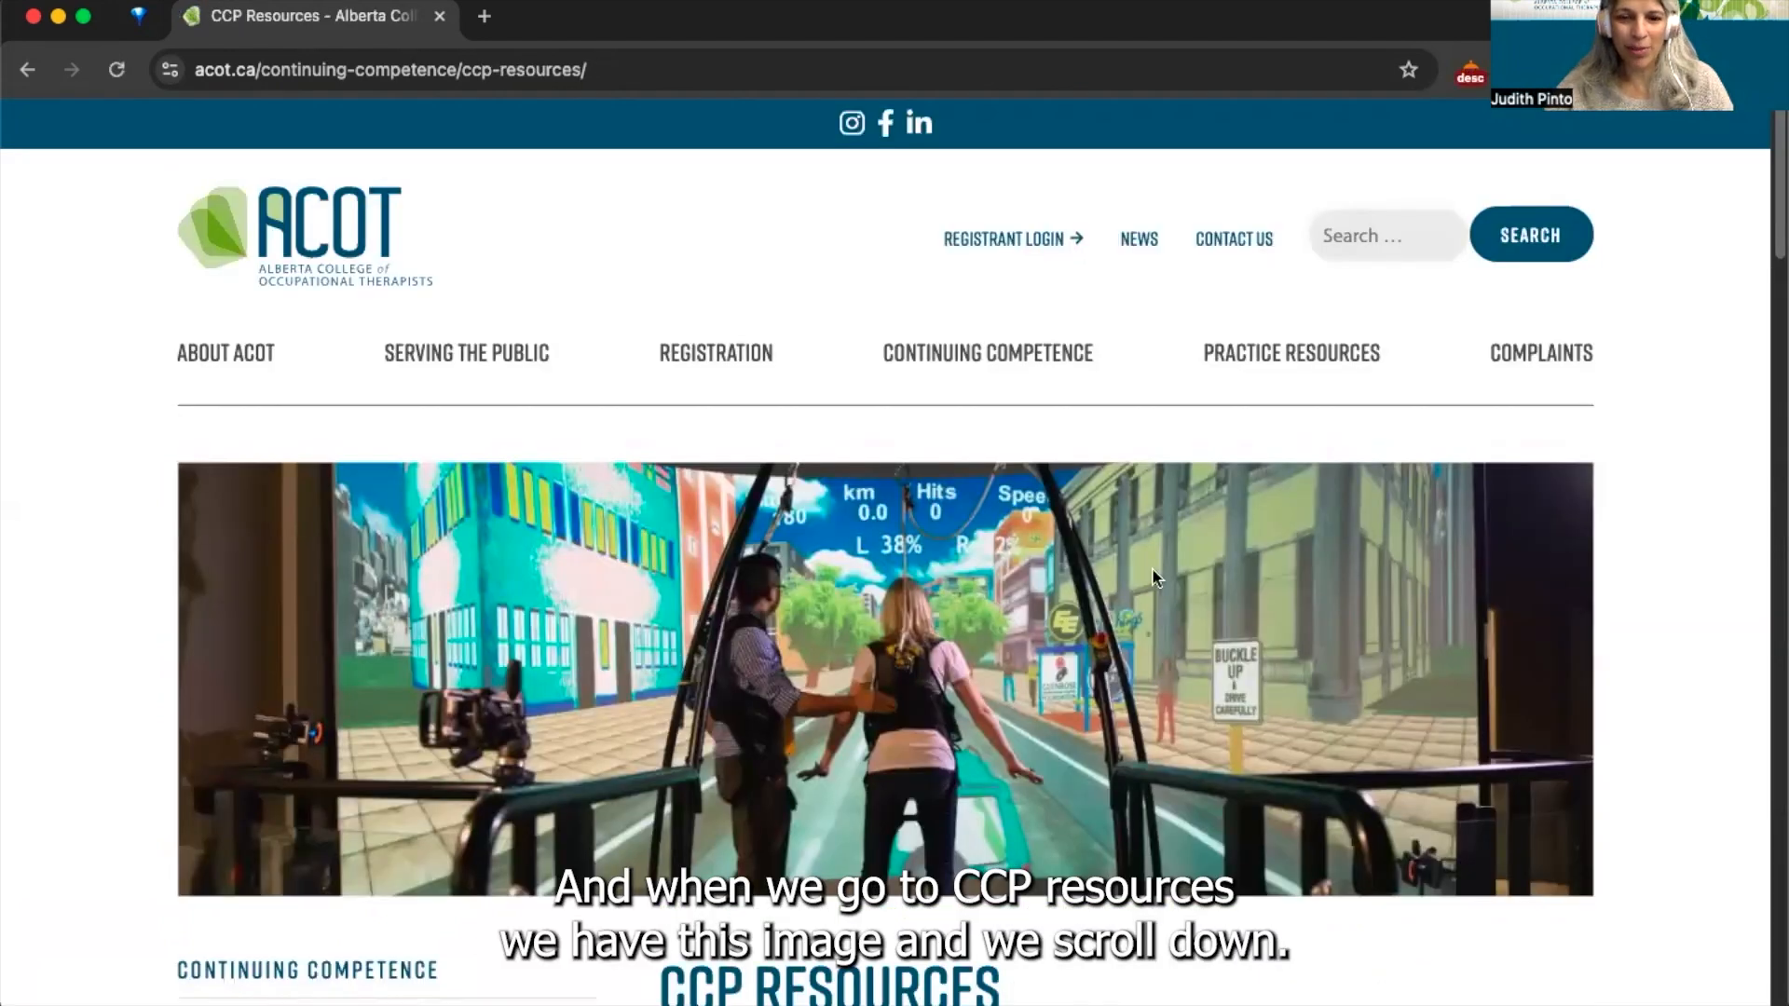
pyautogui.scroll(-1, 1017, 818)
pyautogui.scroll(-9, 1018, 818)
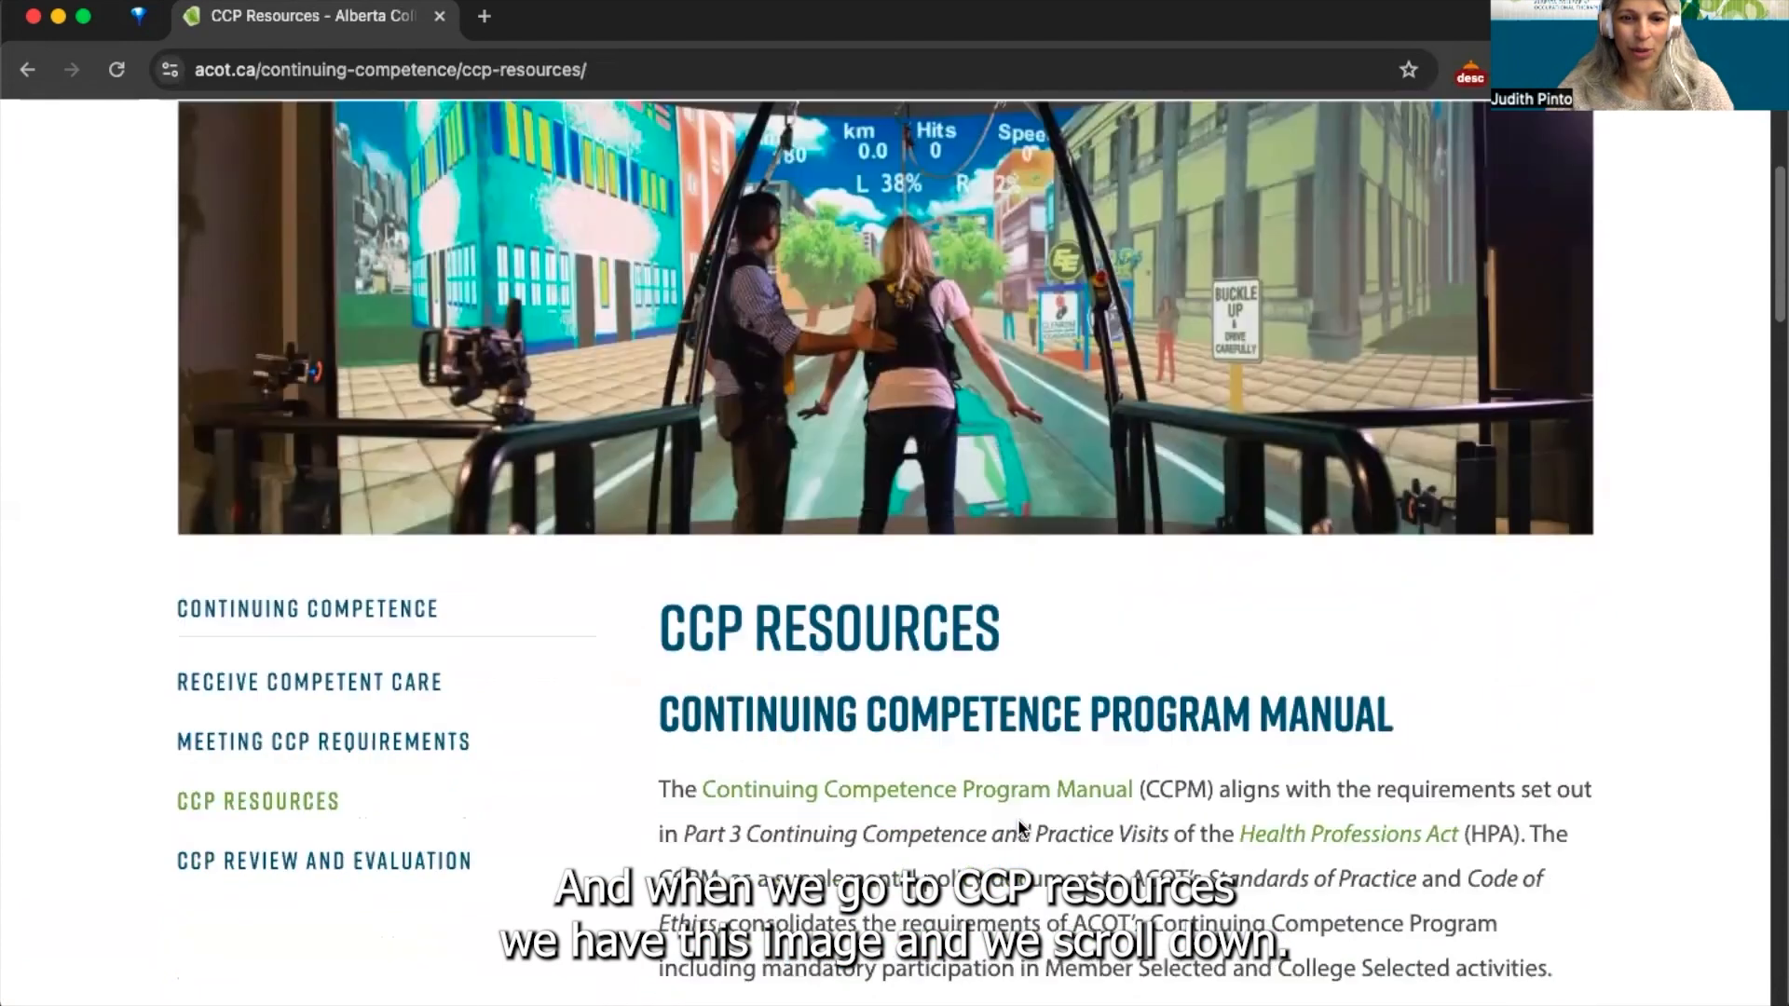
pyautogui.scroll(-3, 1018, 827)
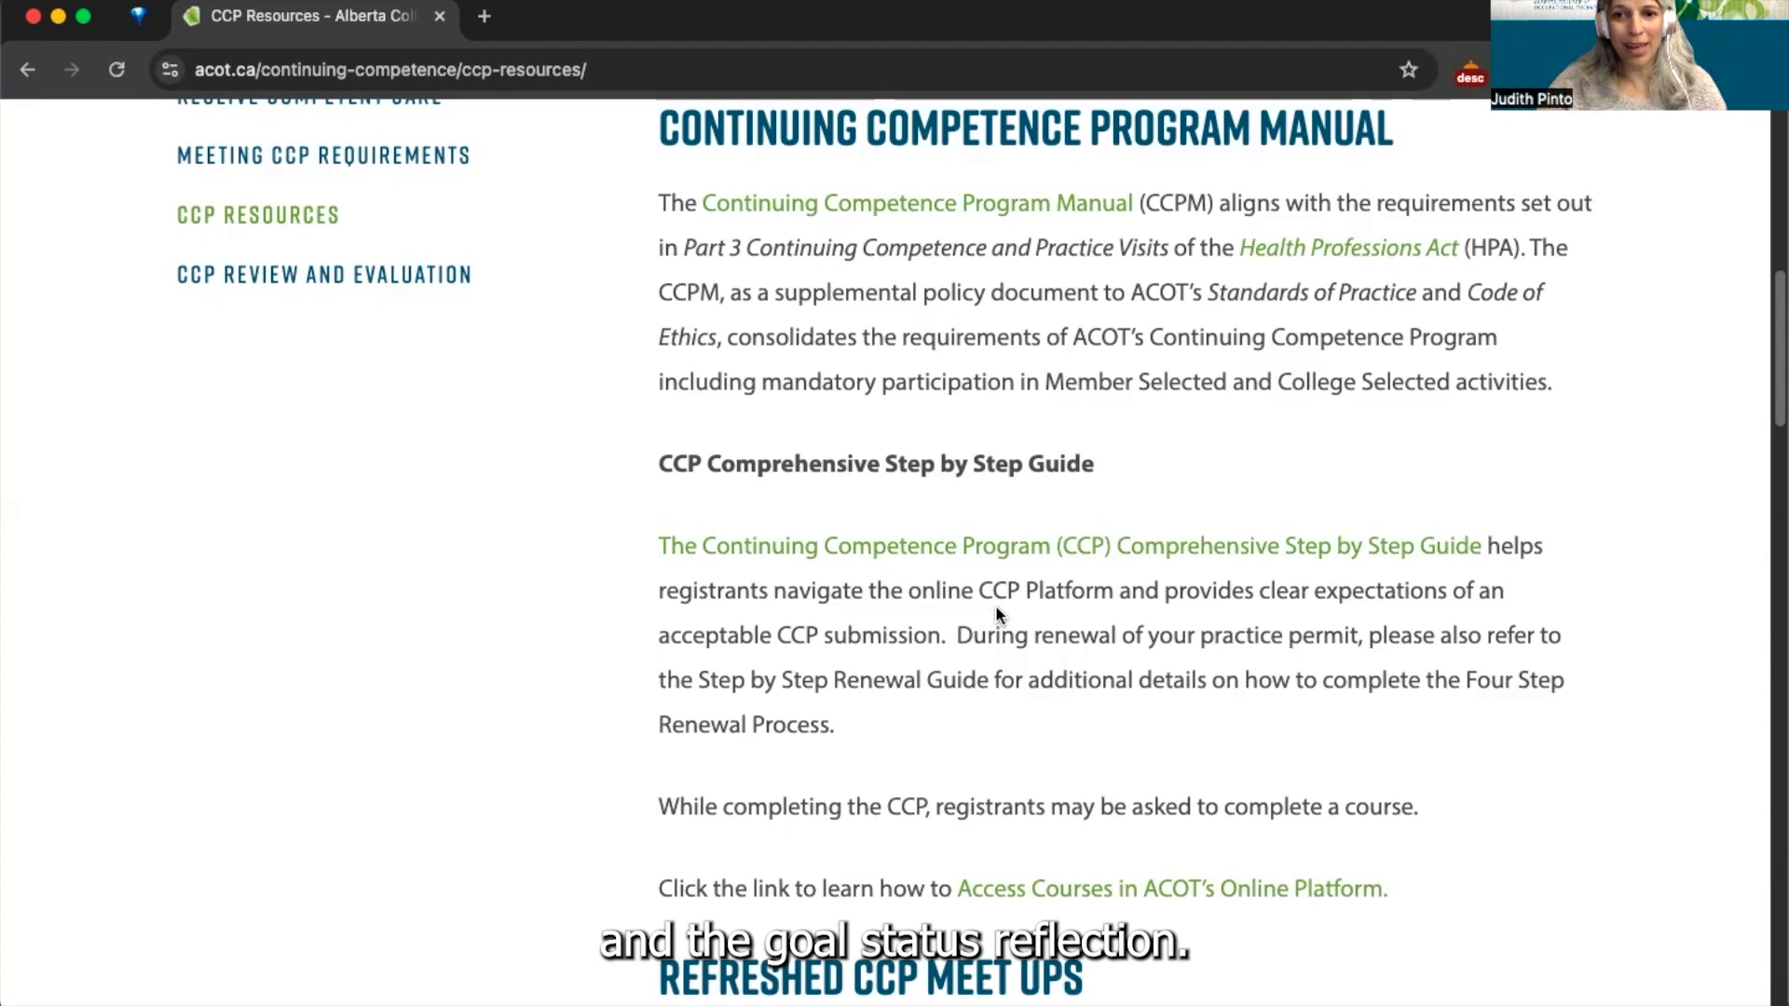
pyautogui.scroll(-5, 995, 605)
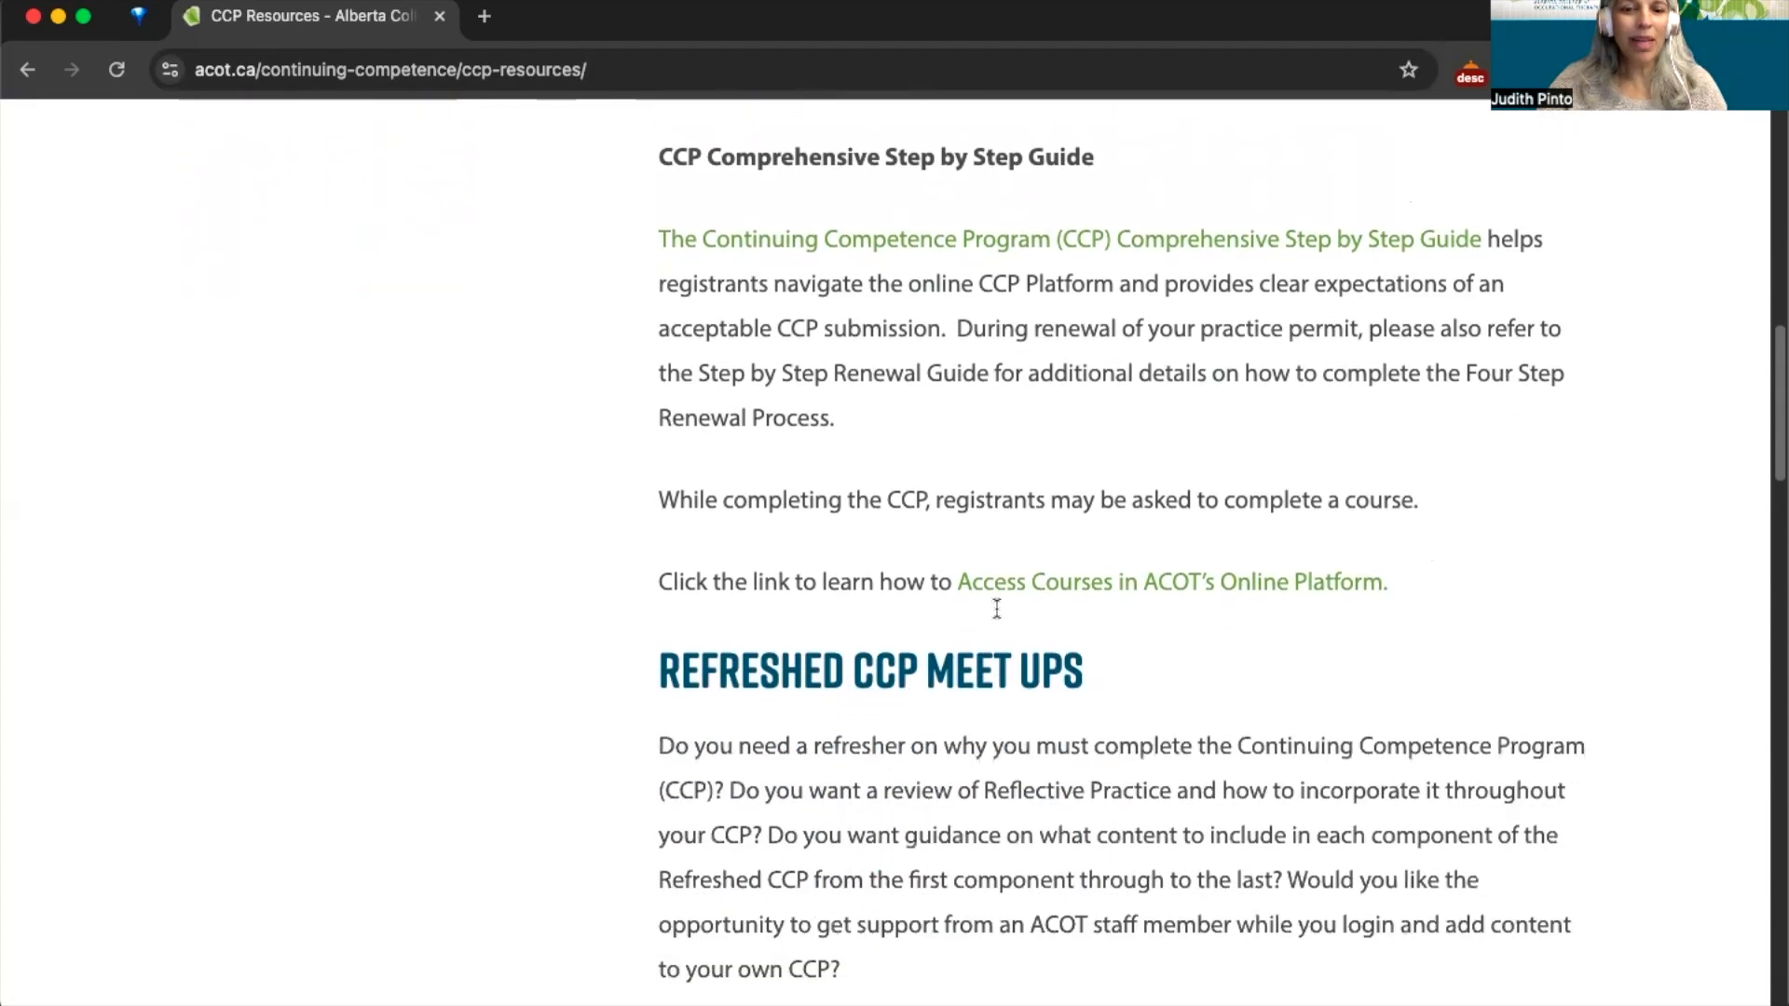
pyautogui.scroll(-4, 996, 608)
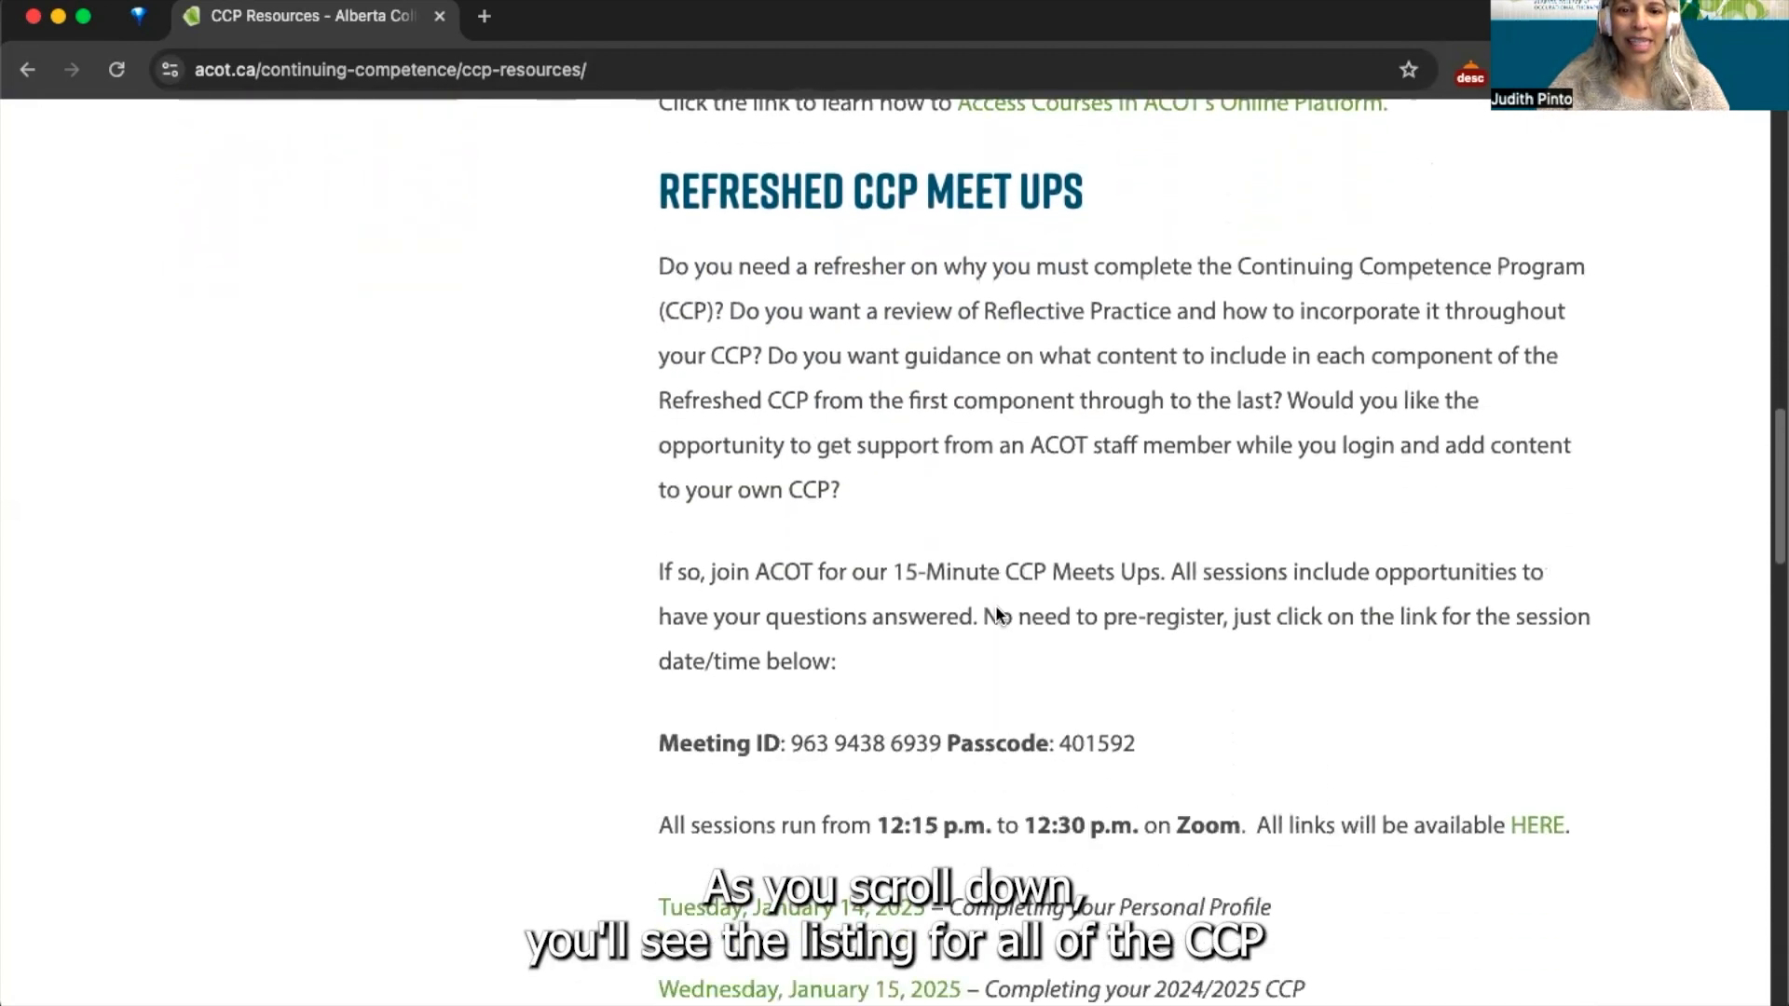
pyautogui.scroll(-4, 995, 605)
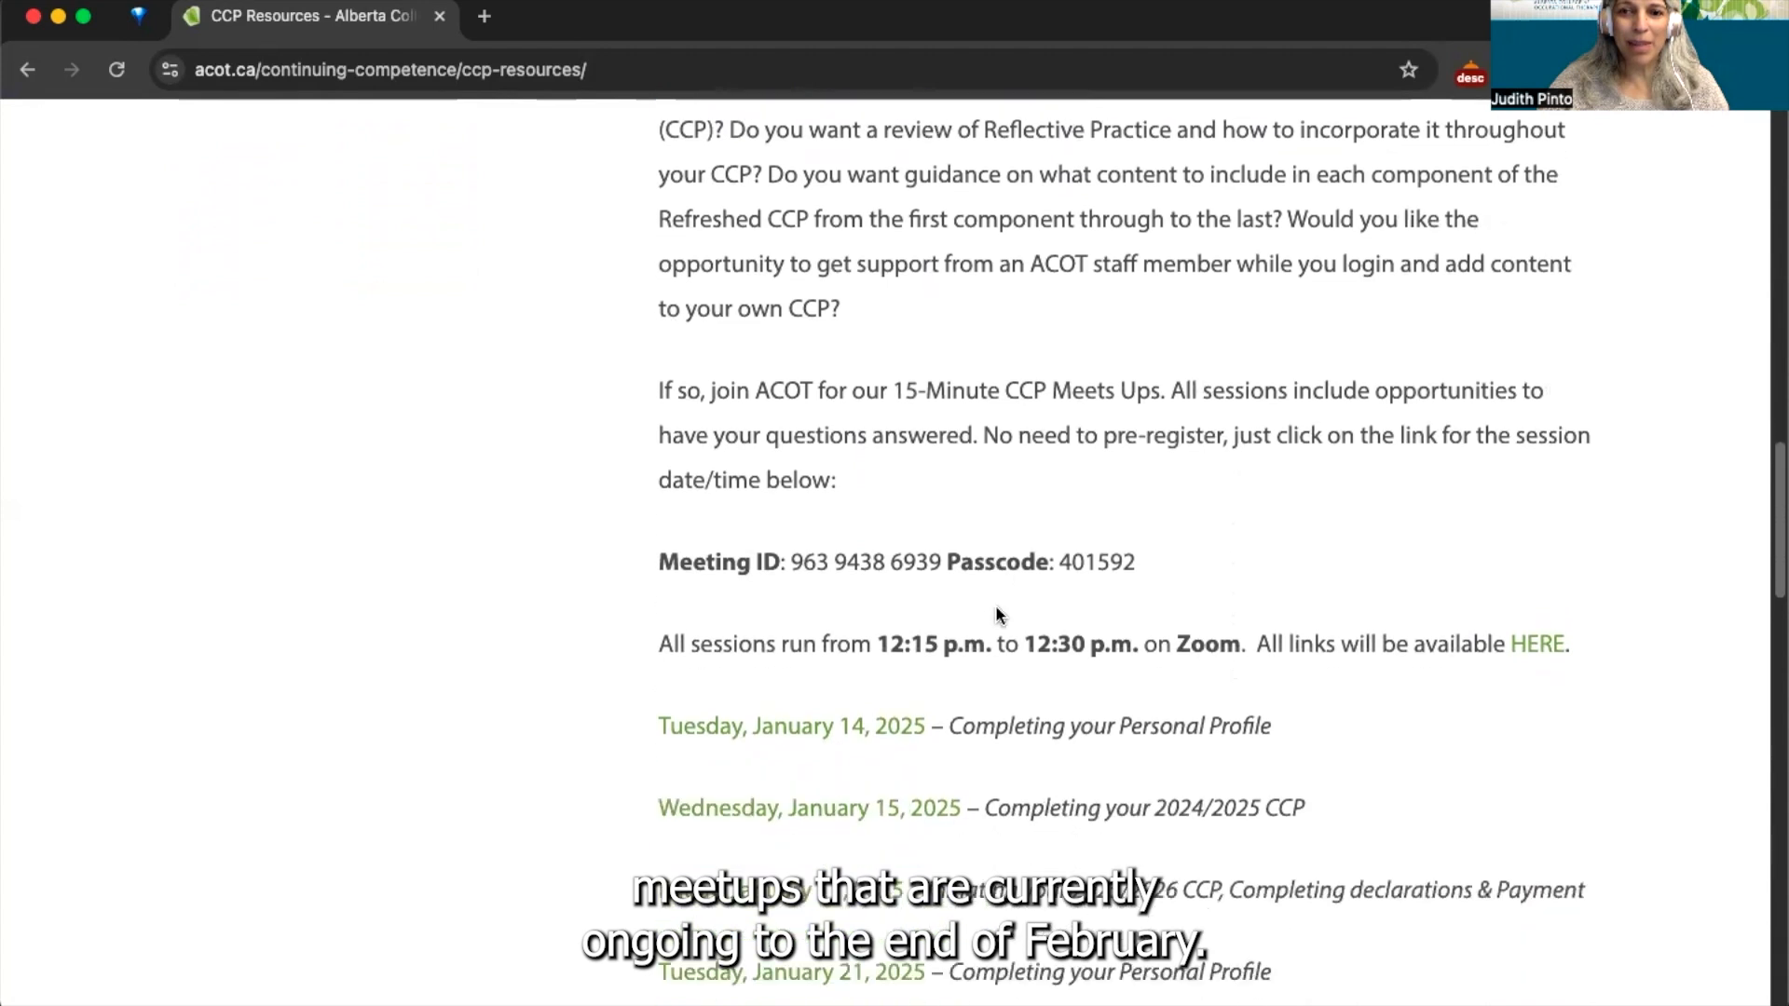
pyautogui.scroll(-3, 995, 605)
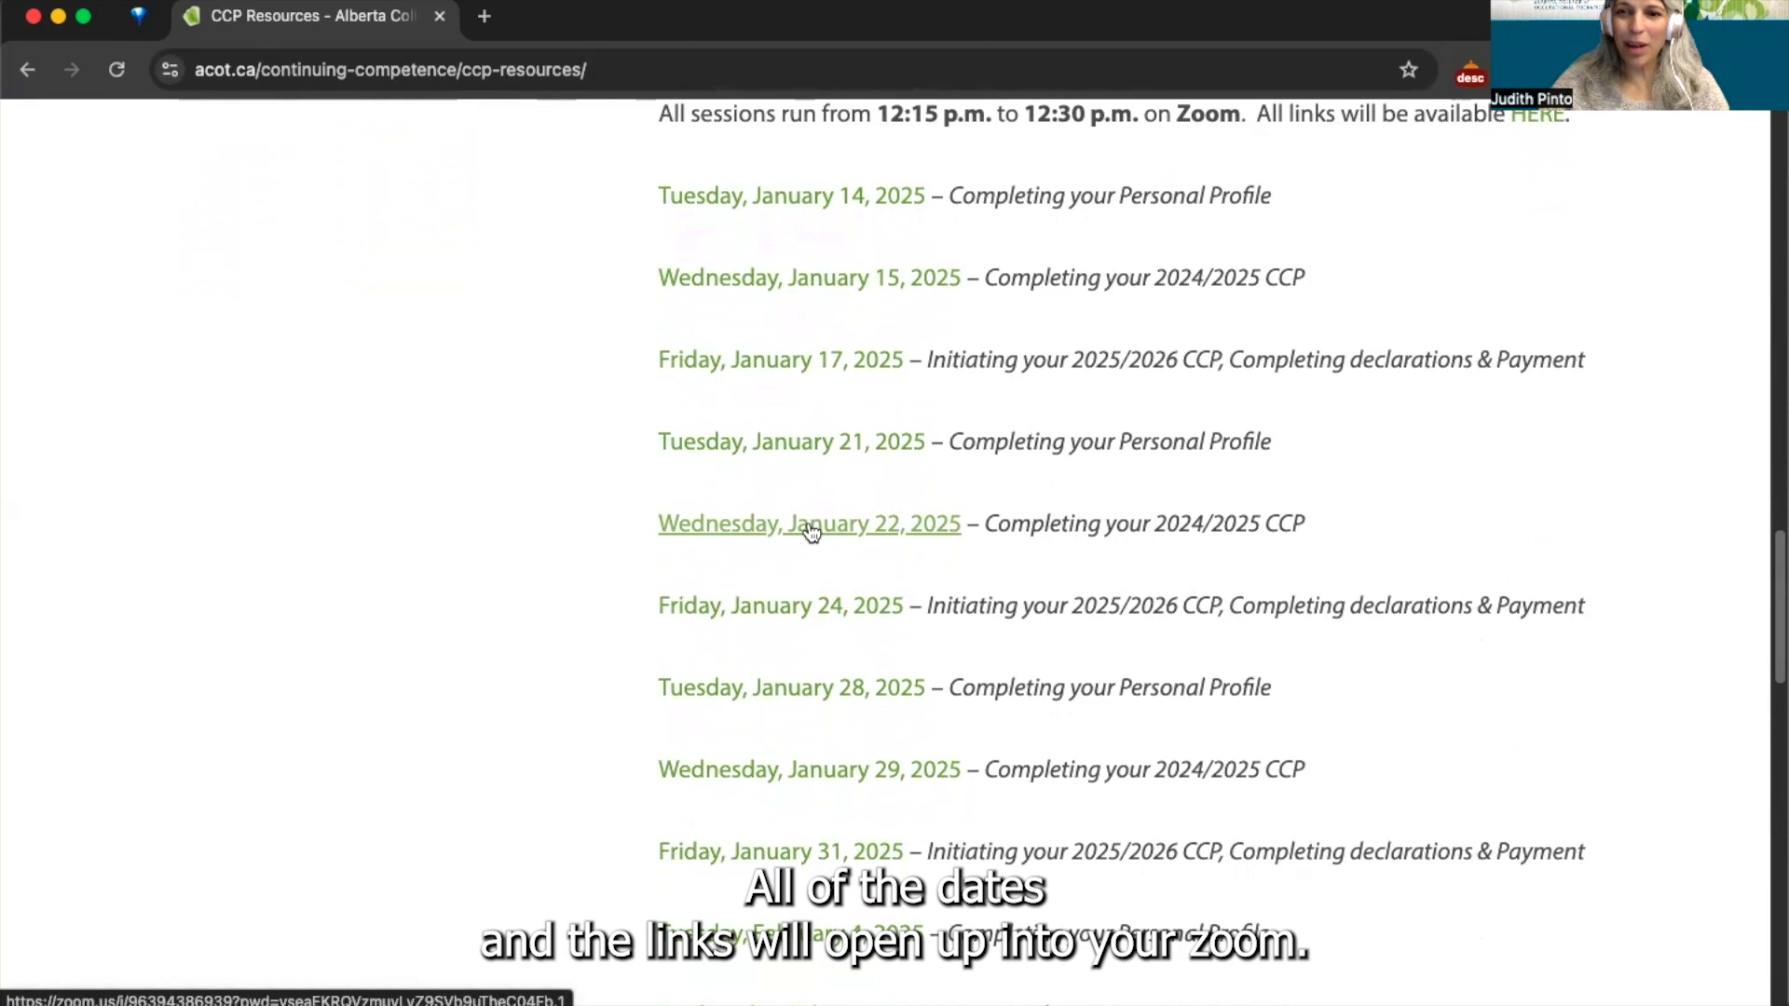
pyautogui.scroll(-8, 866, 555)
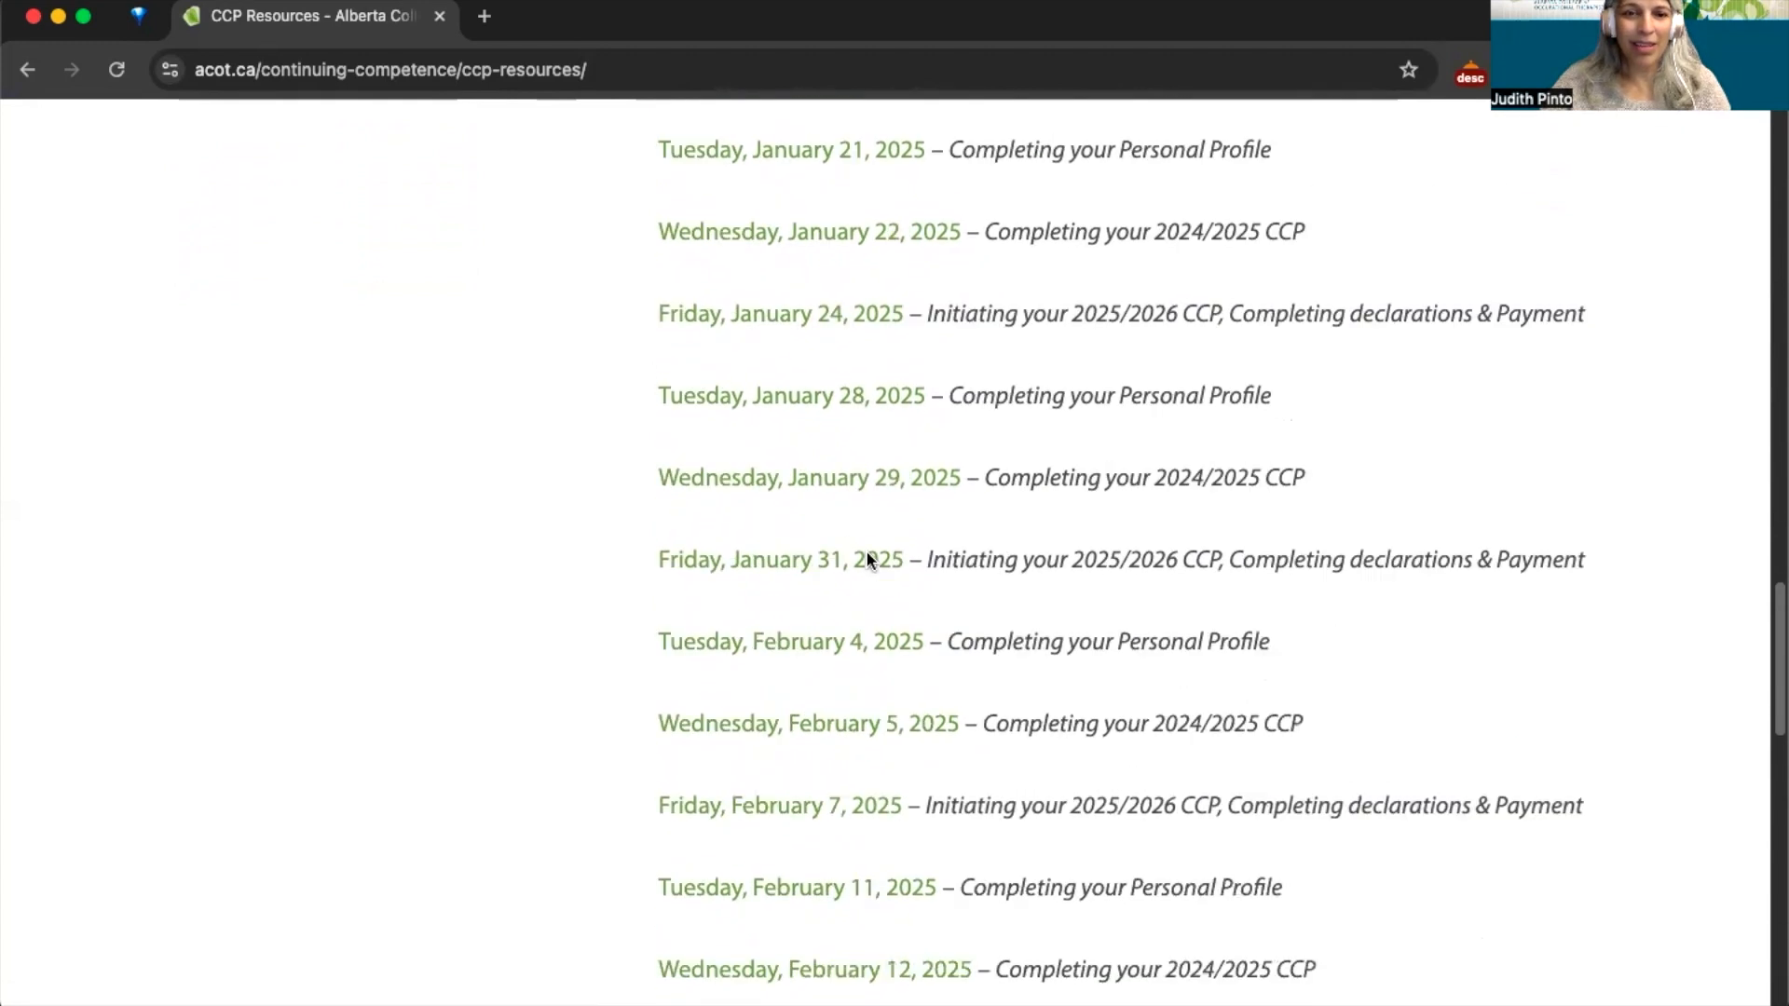
pyautogui.scroll(-6, 867, 559)
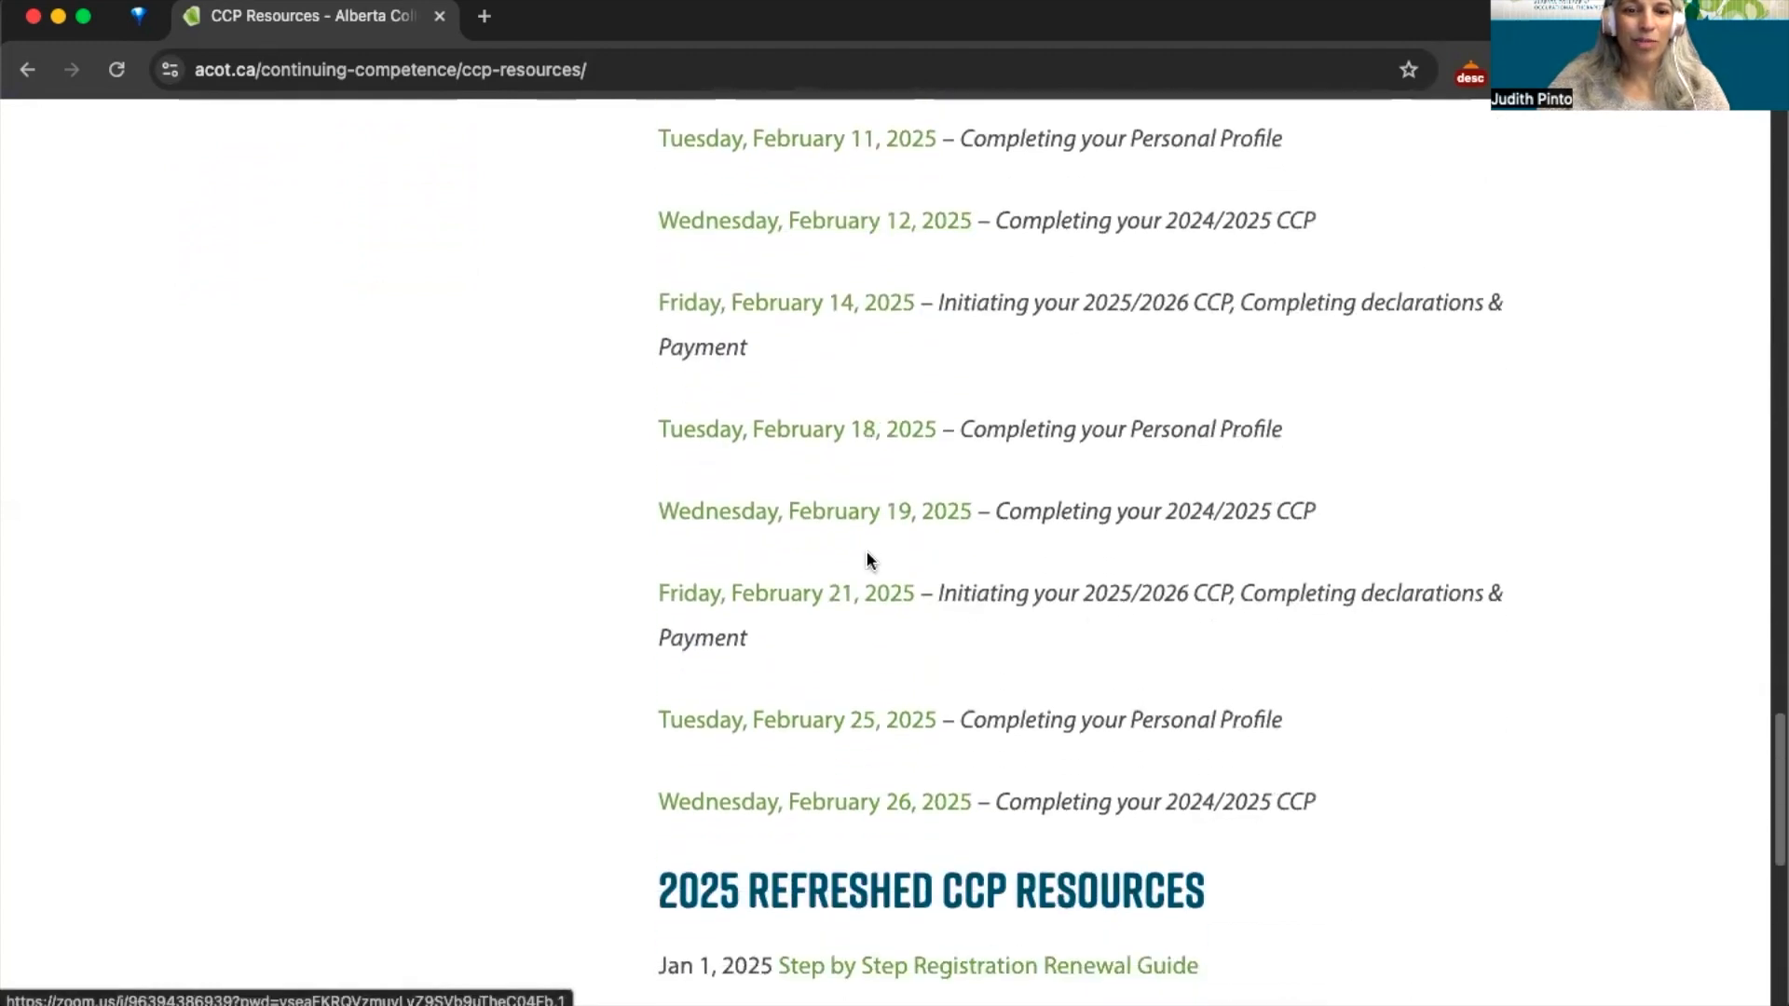
pyautogui.scroll(-1, 867, 556)
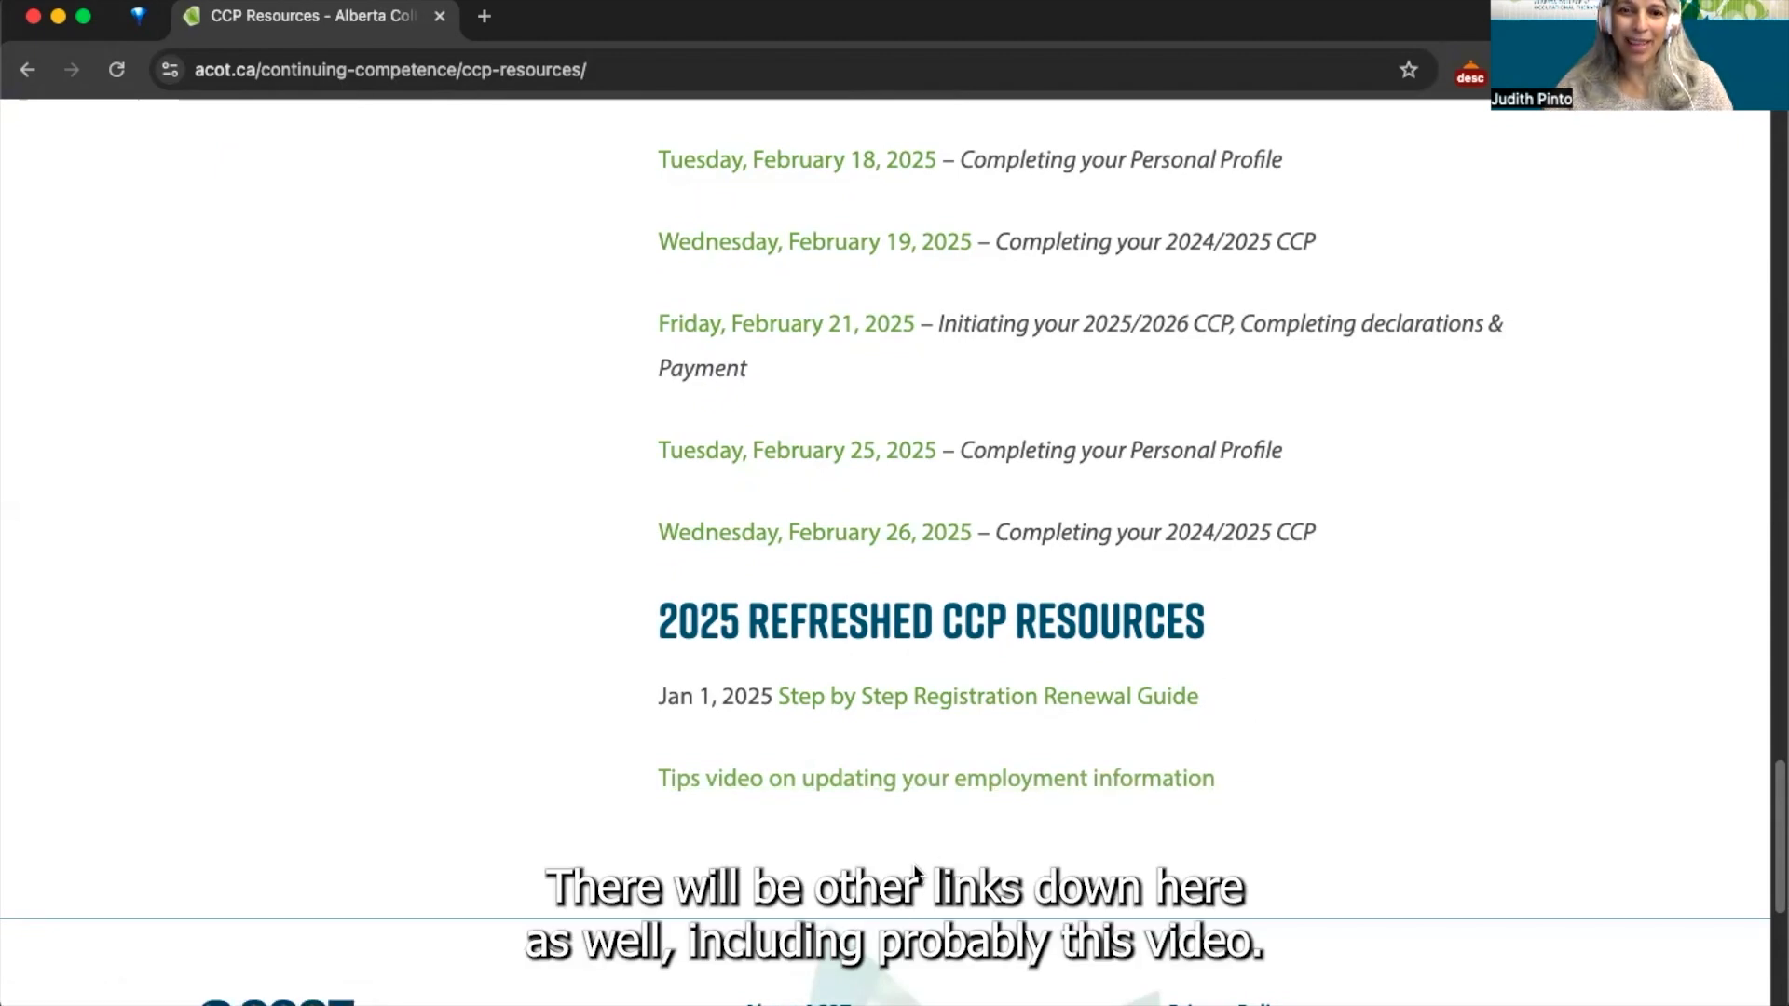
pyautogui.scroll(1, 914, 873)
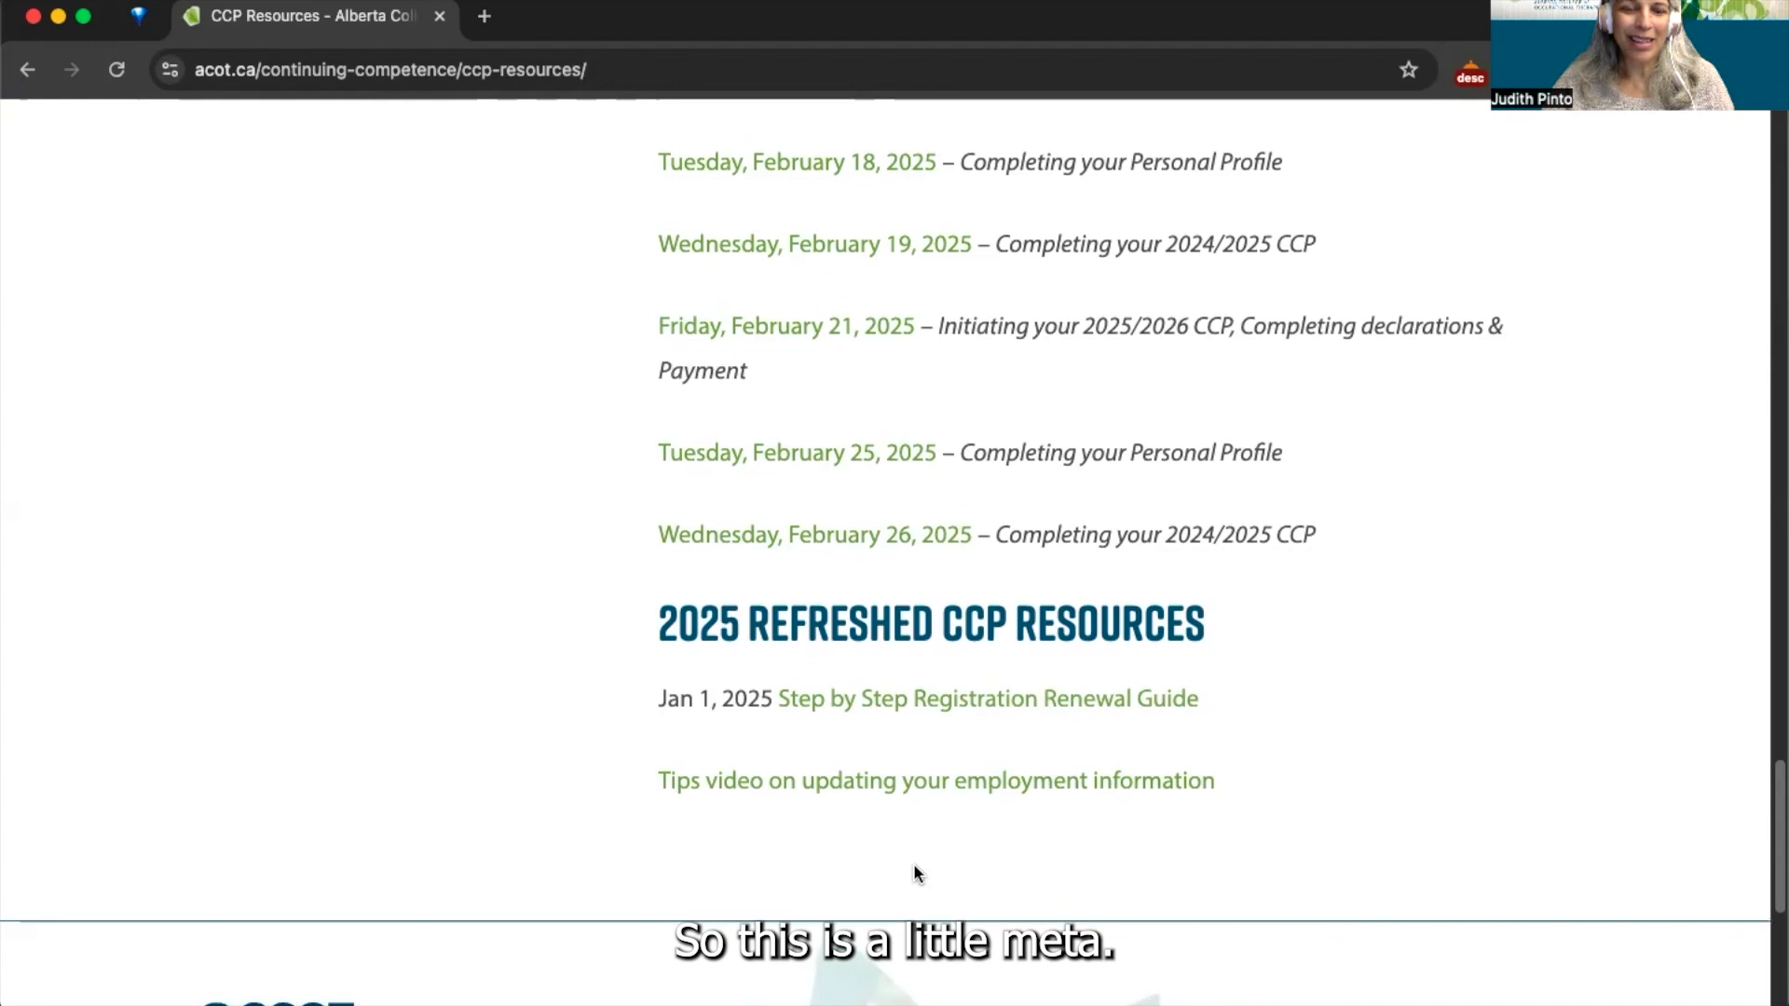
pyautogui.scroll(8, 921, 660)
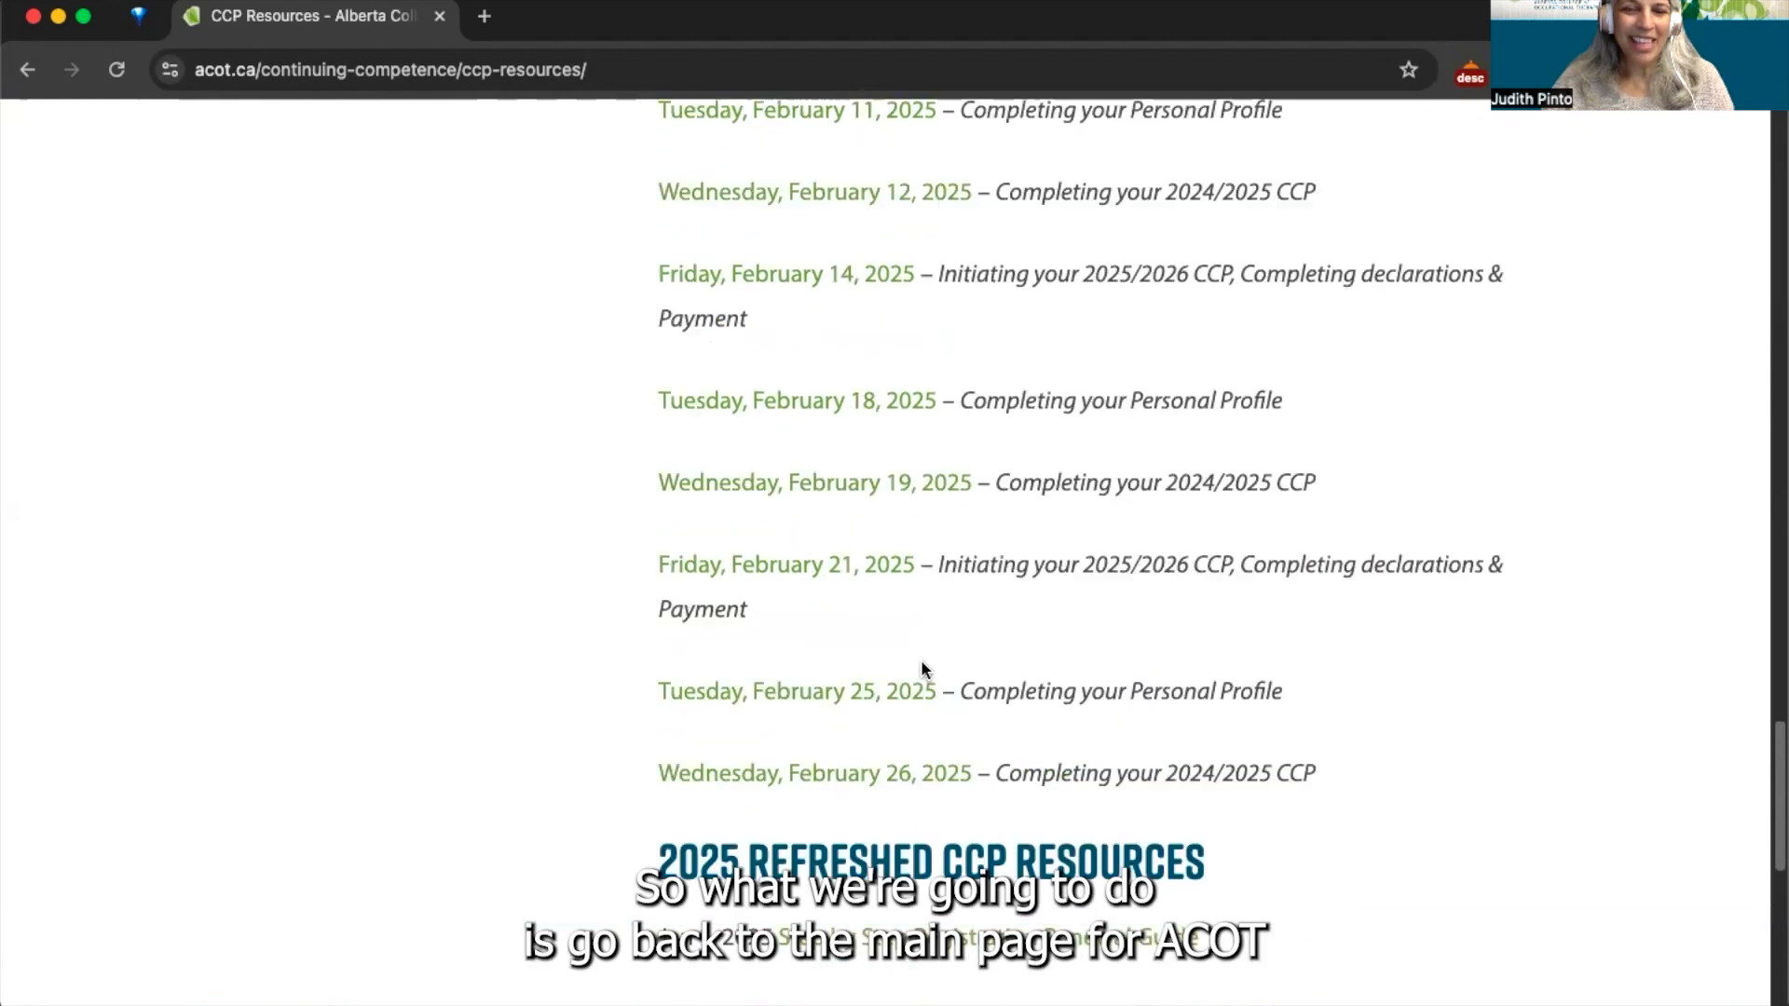
pyautogui.scroll(15, 922, 663)
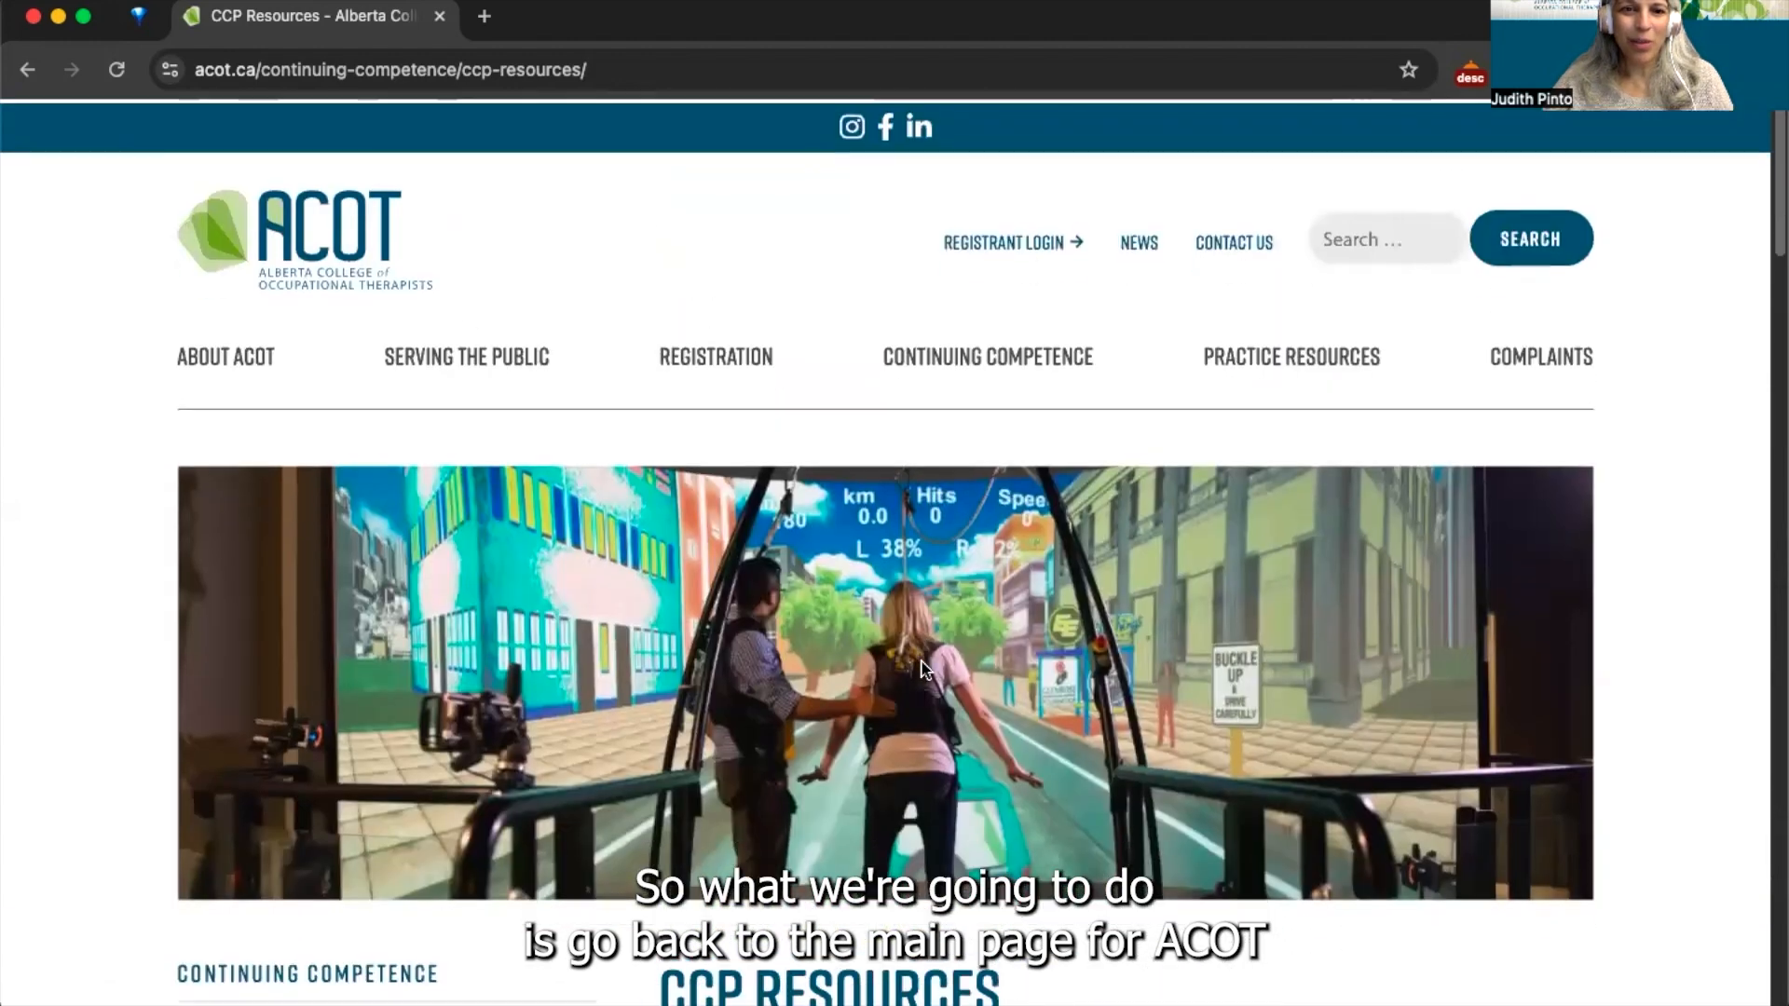
# - Return to the ACOT home page via the logo and go to Registrant Login
pyautogui.click(424, 279)
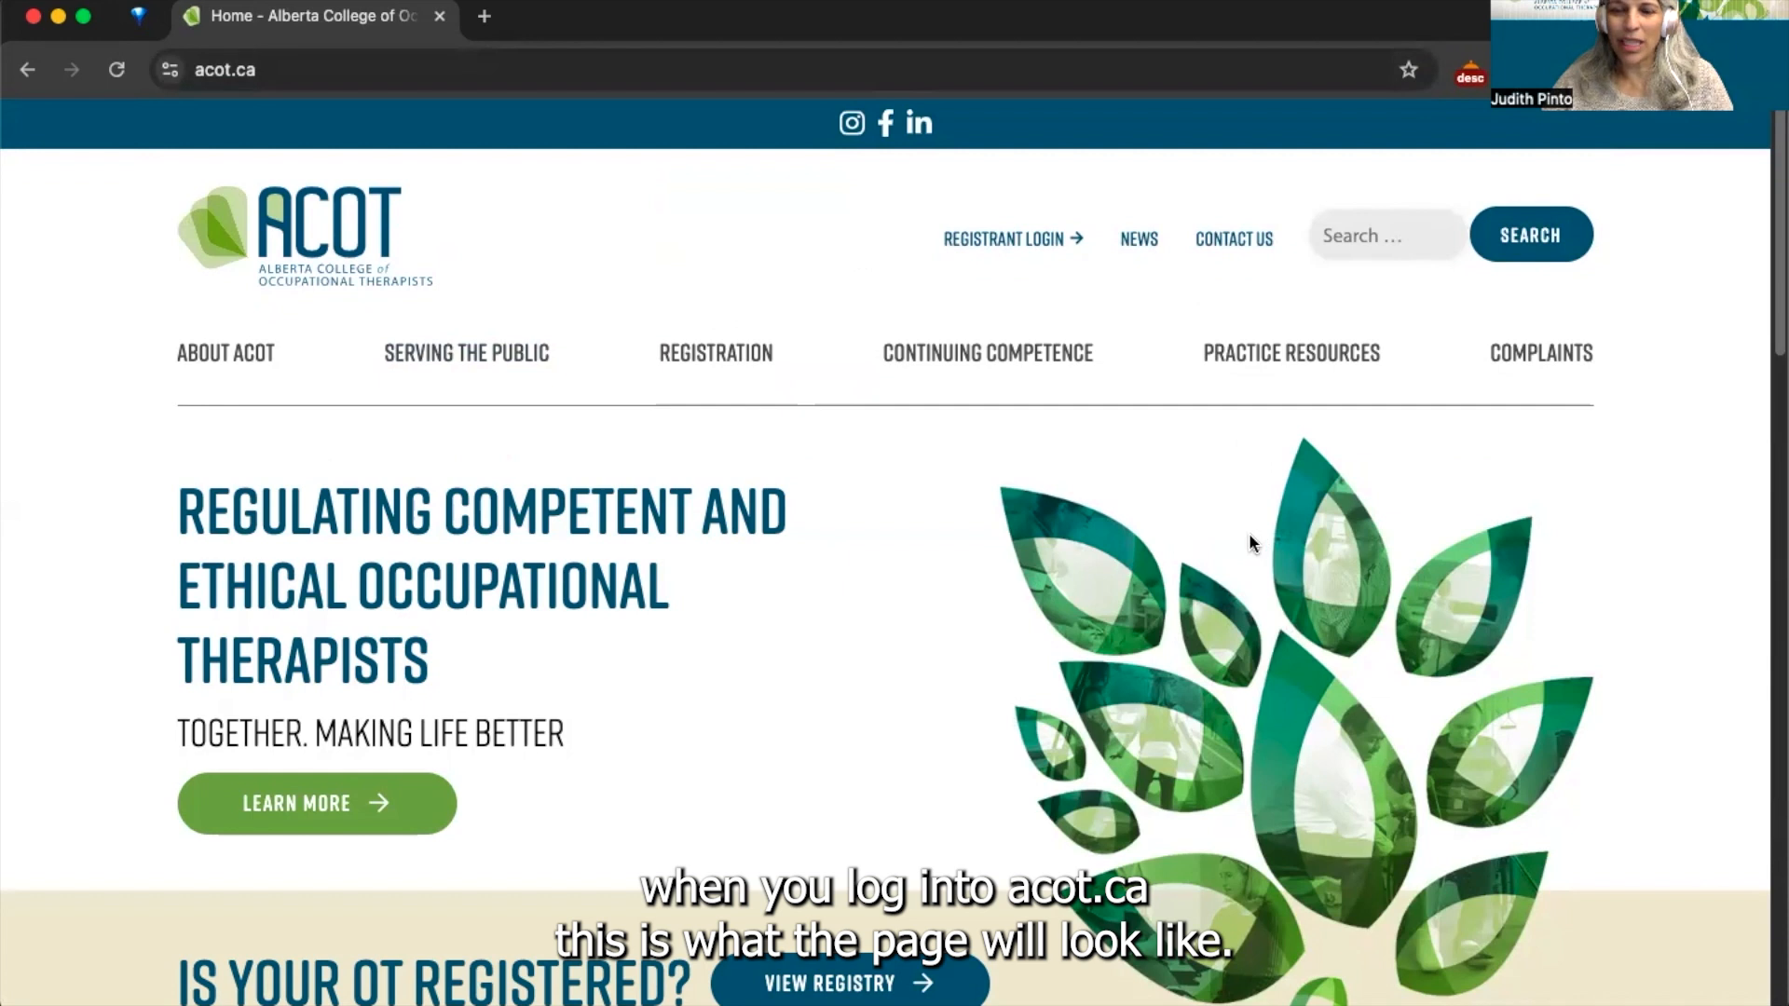
pyautogui.click(1003, 241)
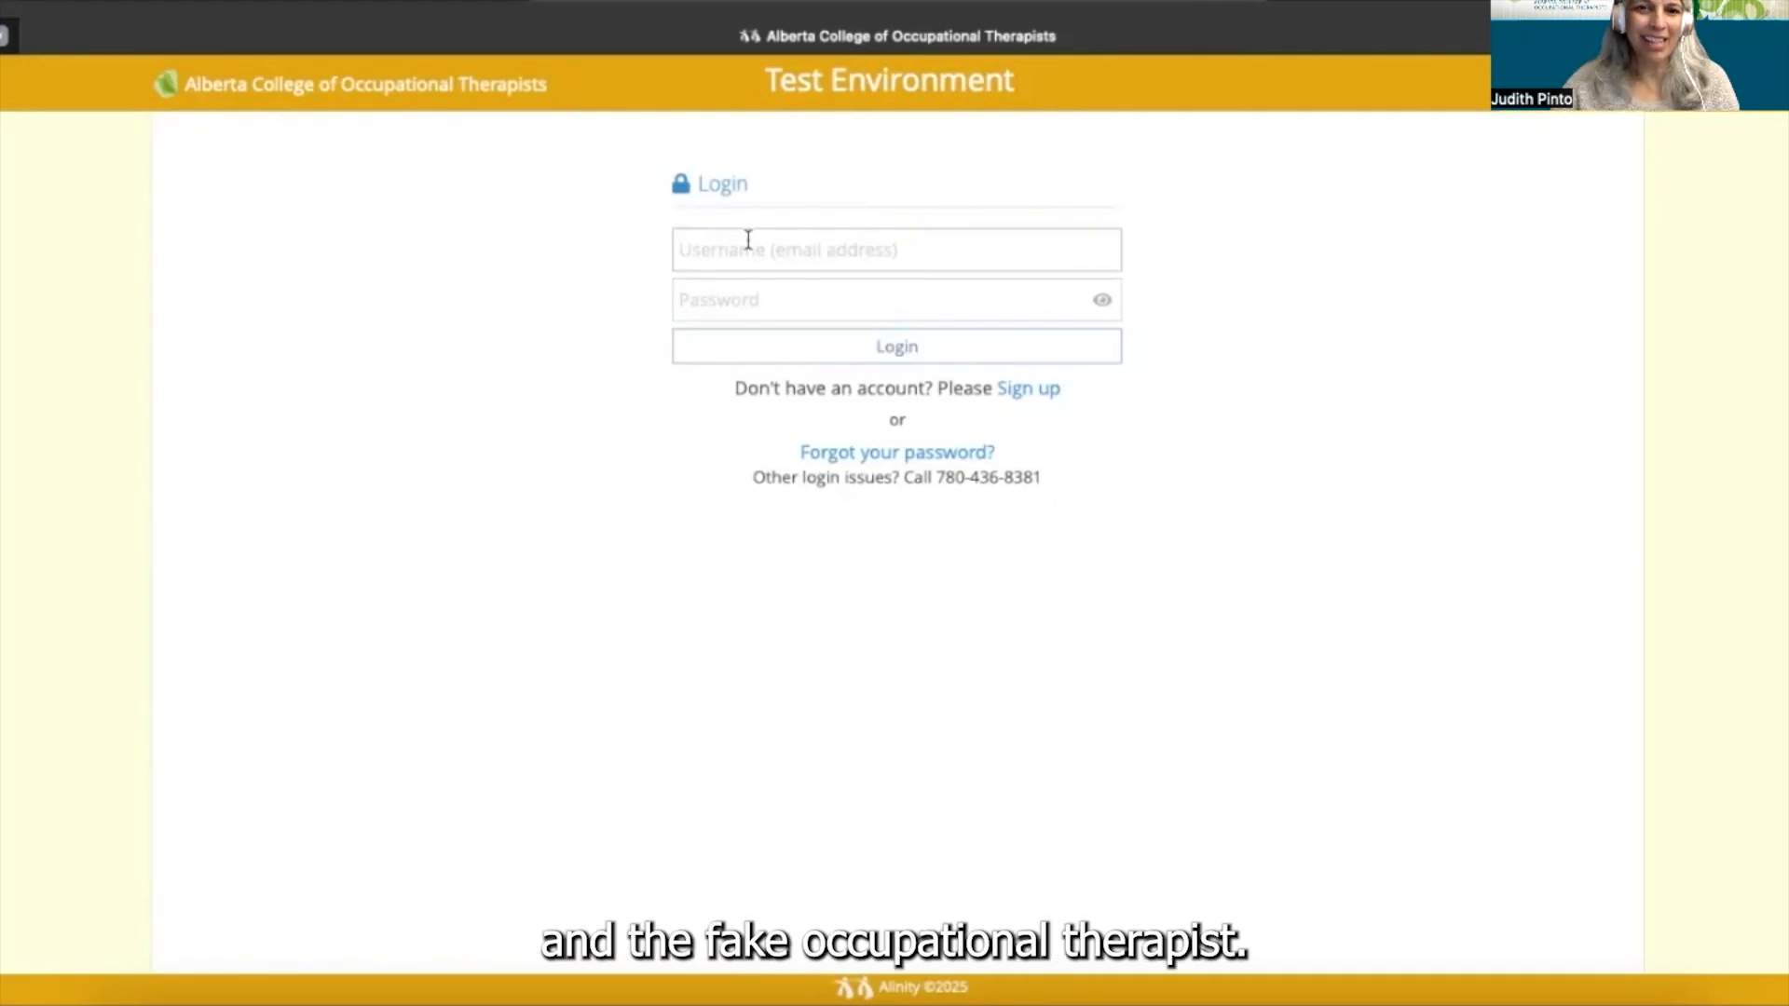
# - Log in to the registrant portal with the account email and password
pyautogui.moveTo(1222, 473)
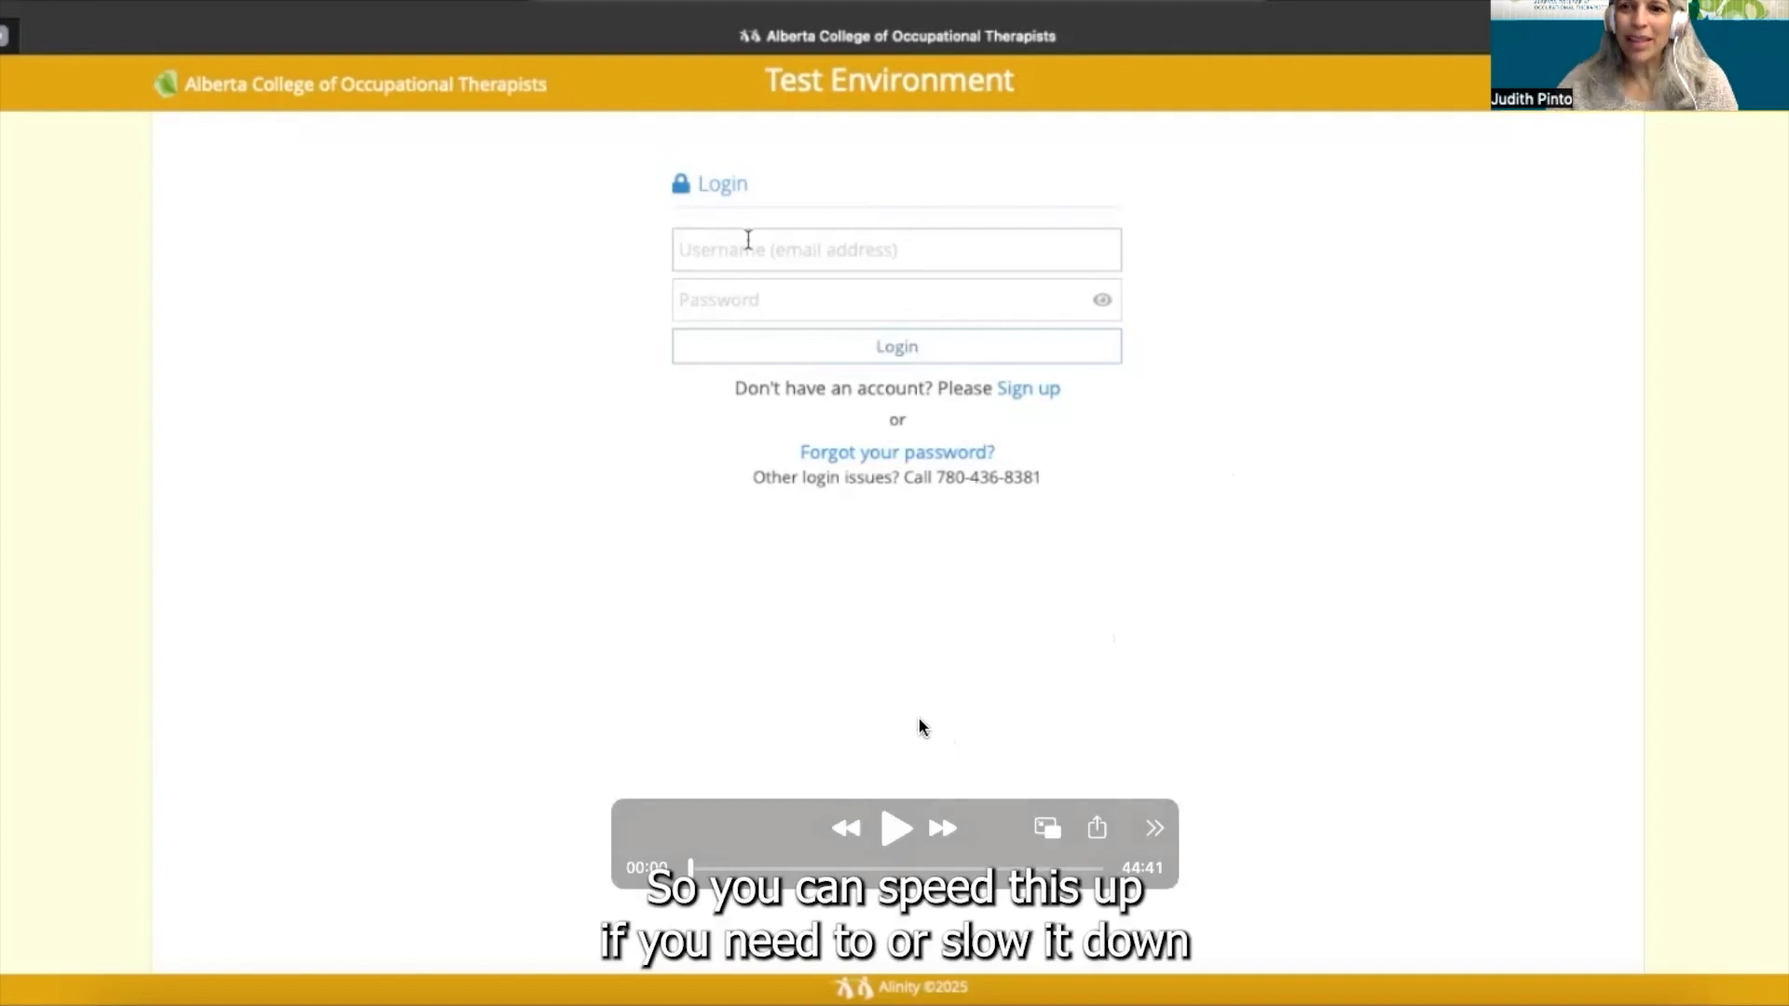
pyautogui.moveTo(914, 686)
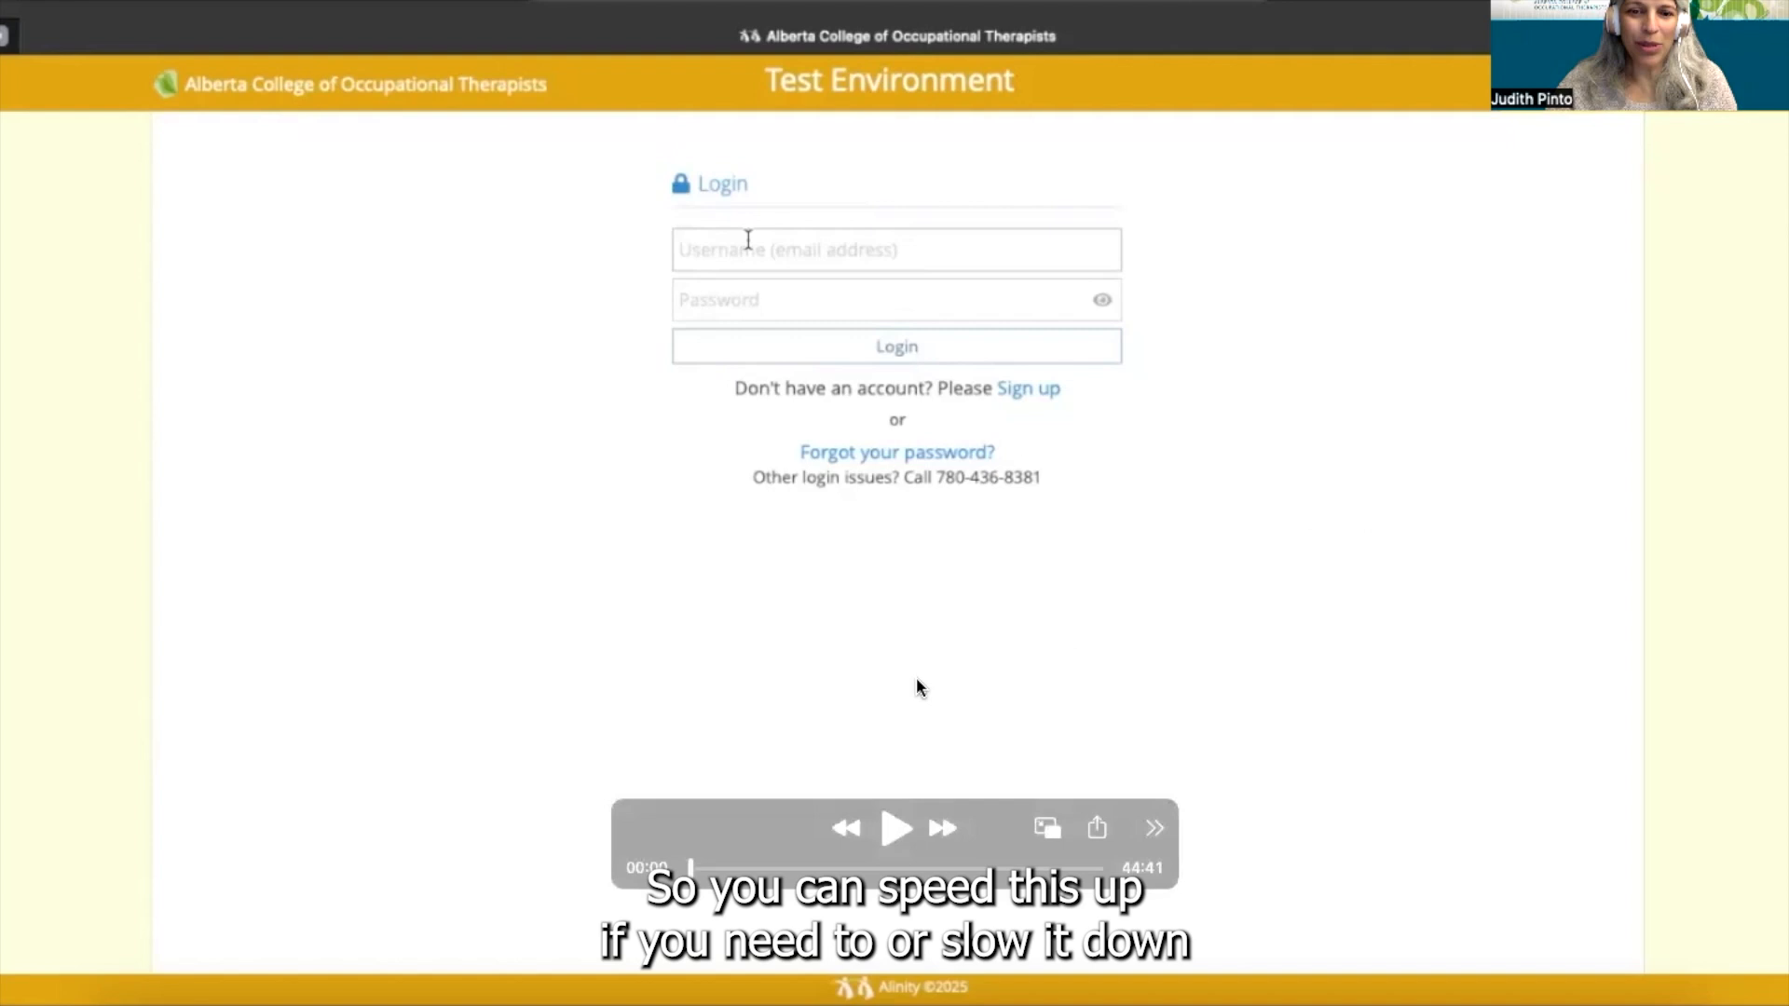
pyautogui.click(889, 837)
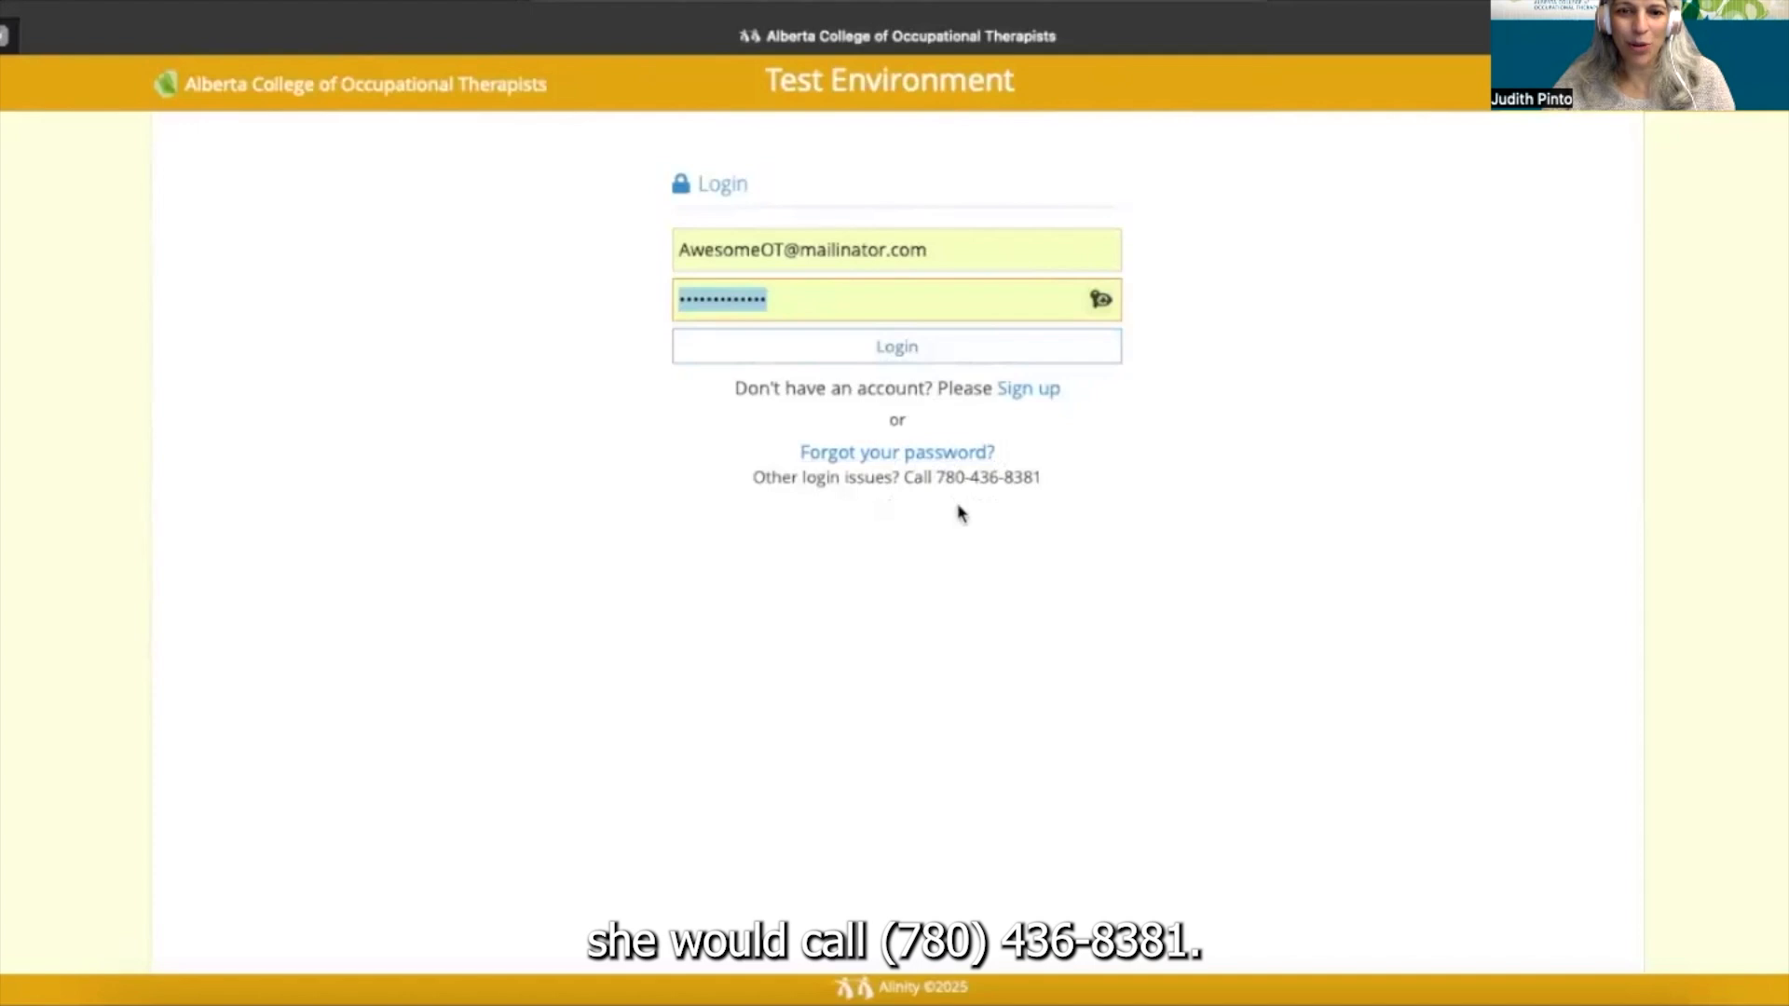
pyautogui.click(900, 355)
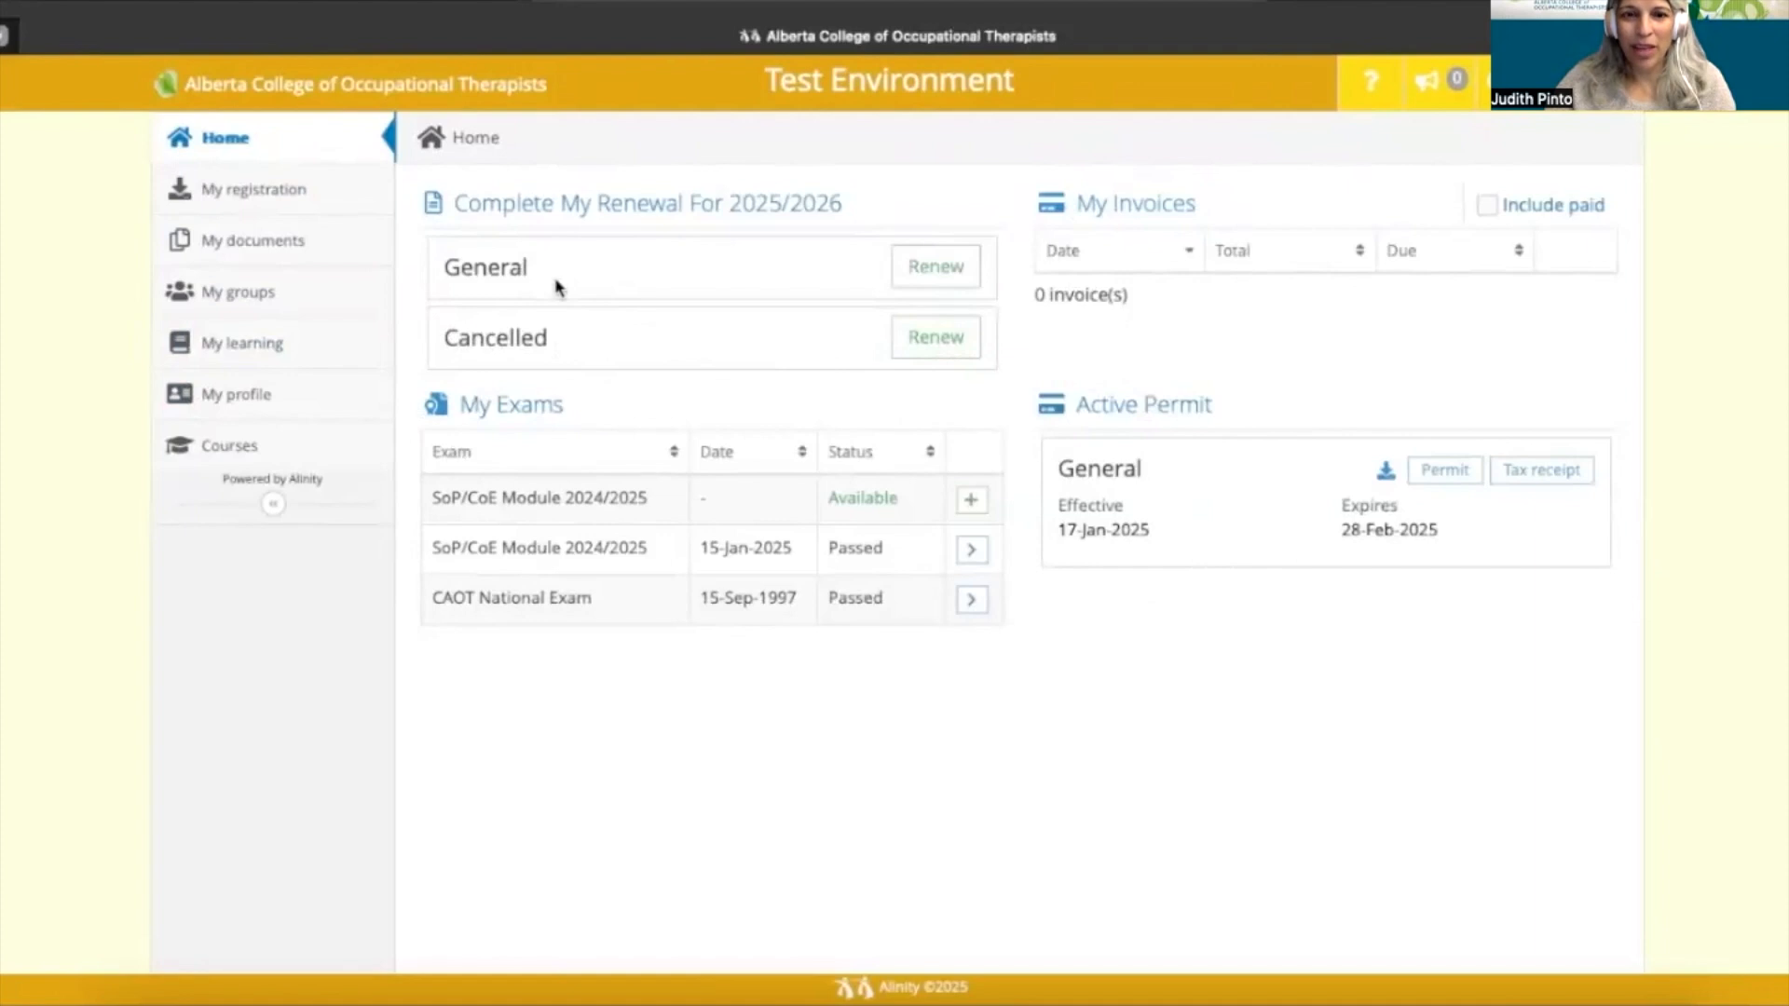
# - Renew the General registration for 2025/2026 from the home dashboard
pyautogui.click(939, 271)
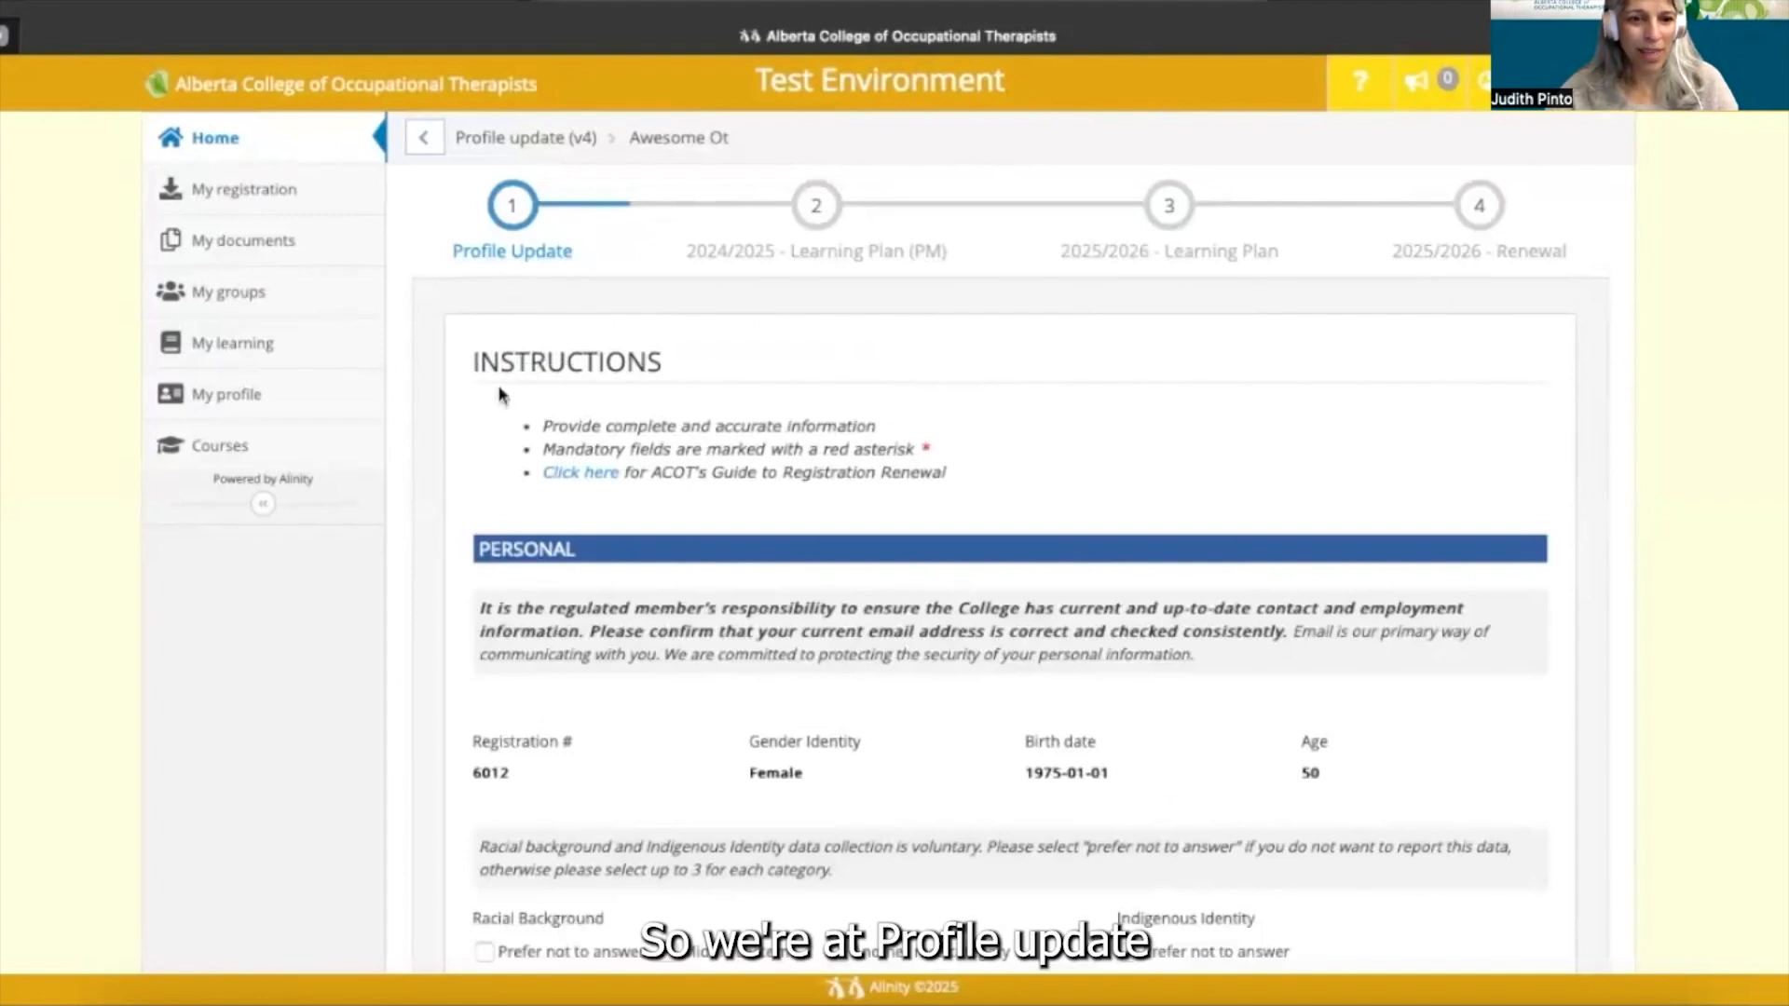
pyautogui.scroll(-1, 521, 501)
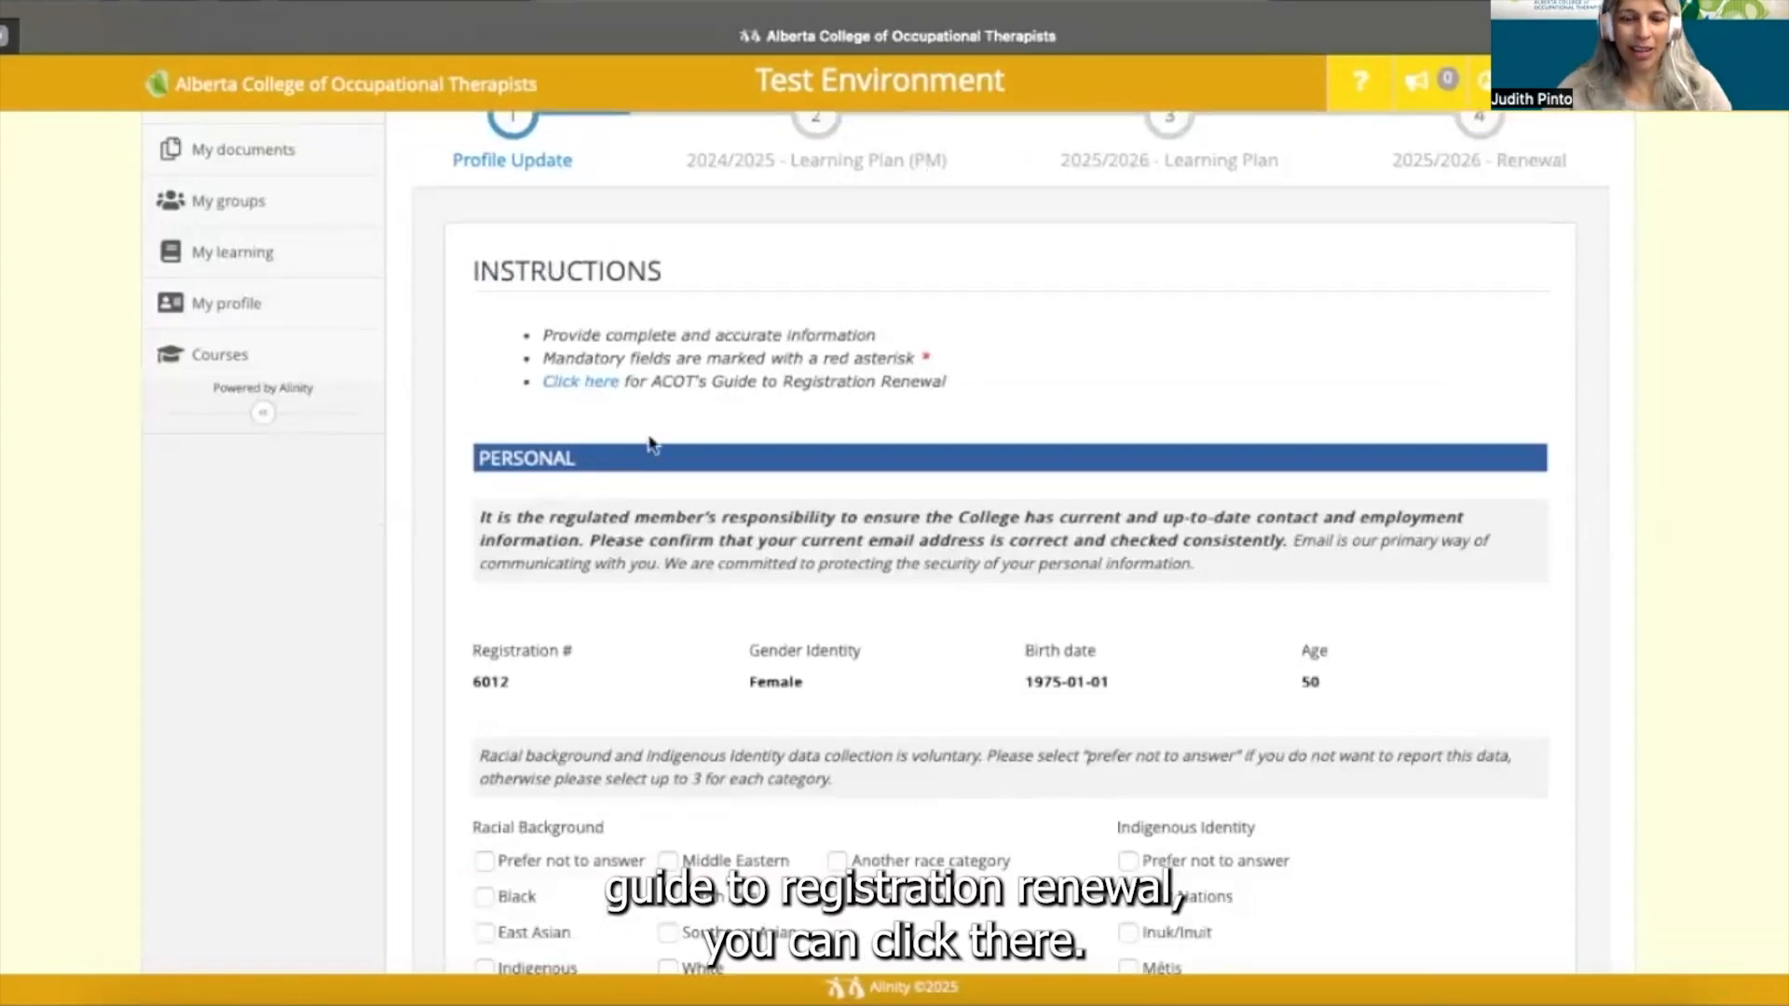
pyautogui.scroll(-1, 461, 529)
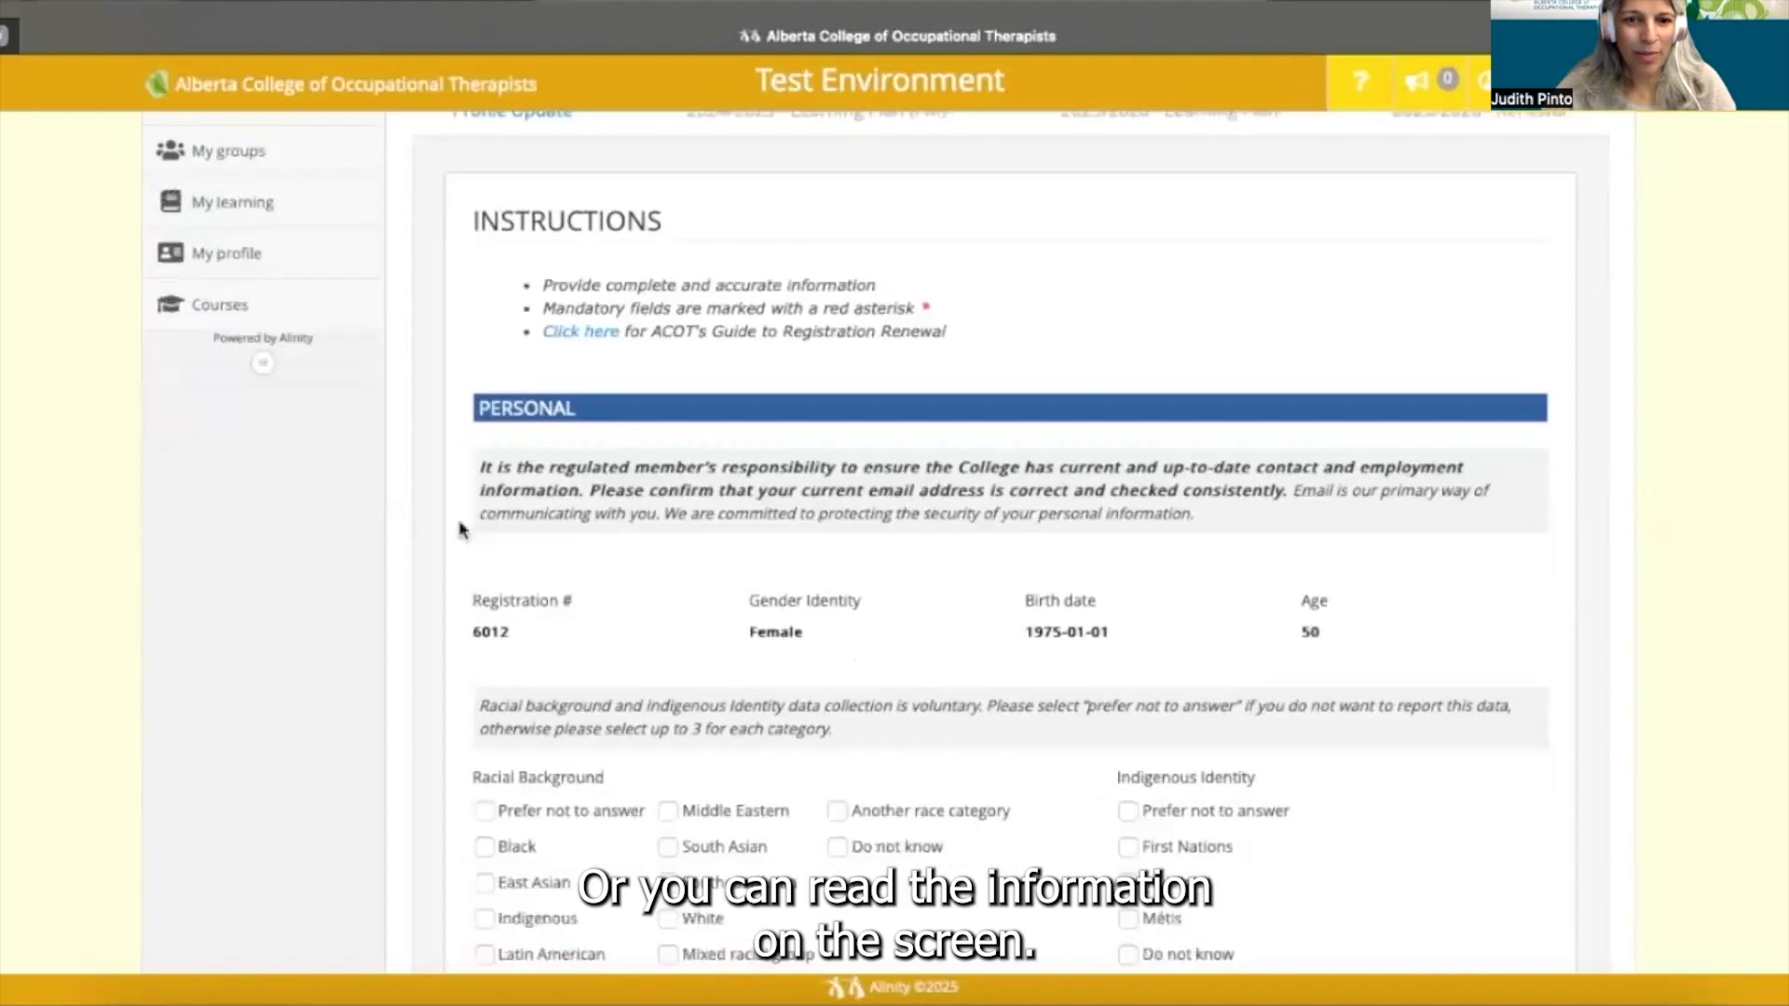
pyautogui.scroll(-2, 461, 529)
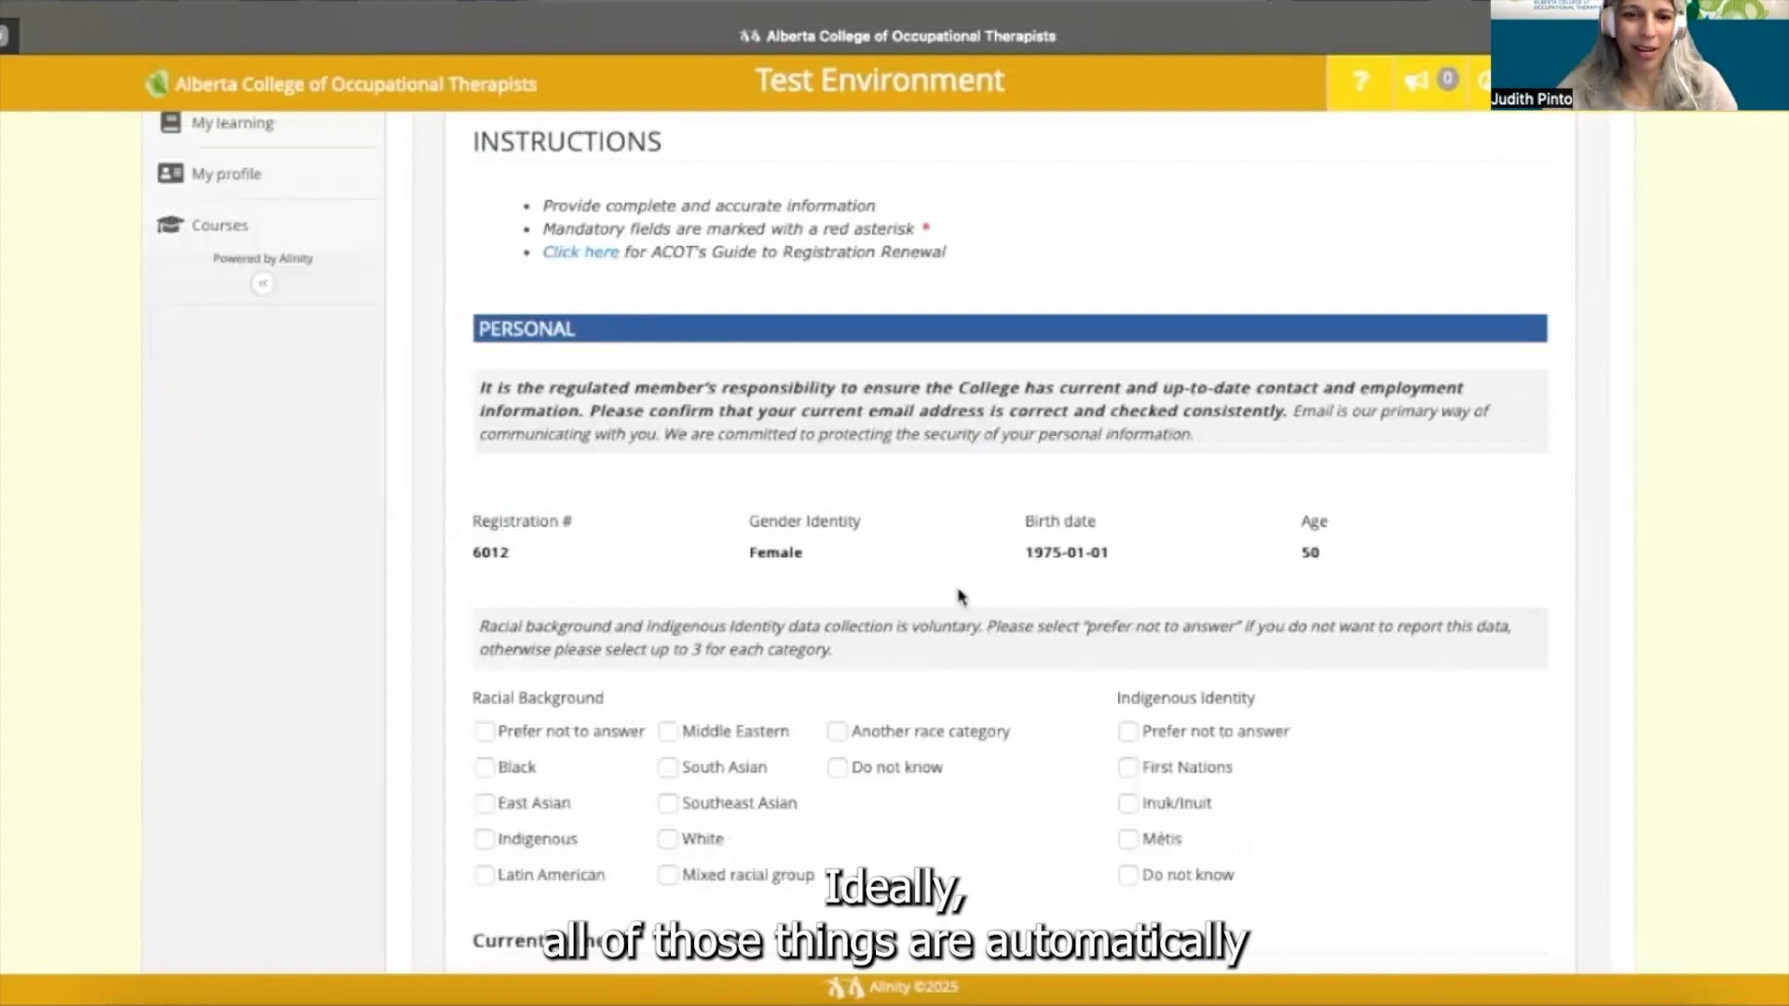
pyautogui.scroll(-1, 470, 634)
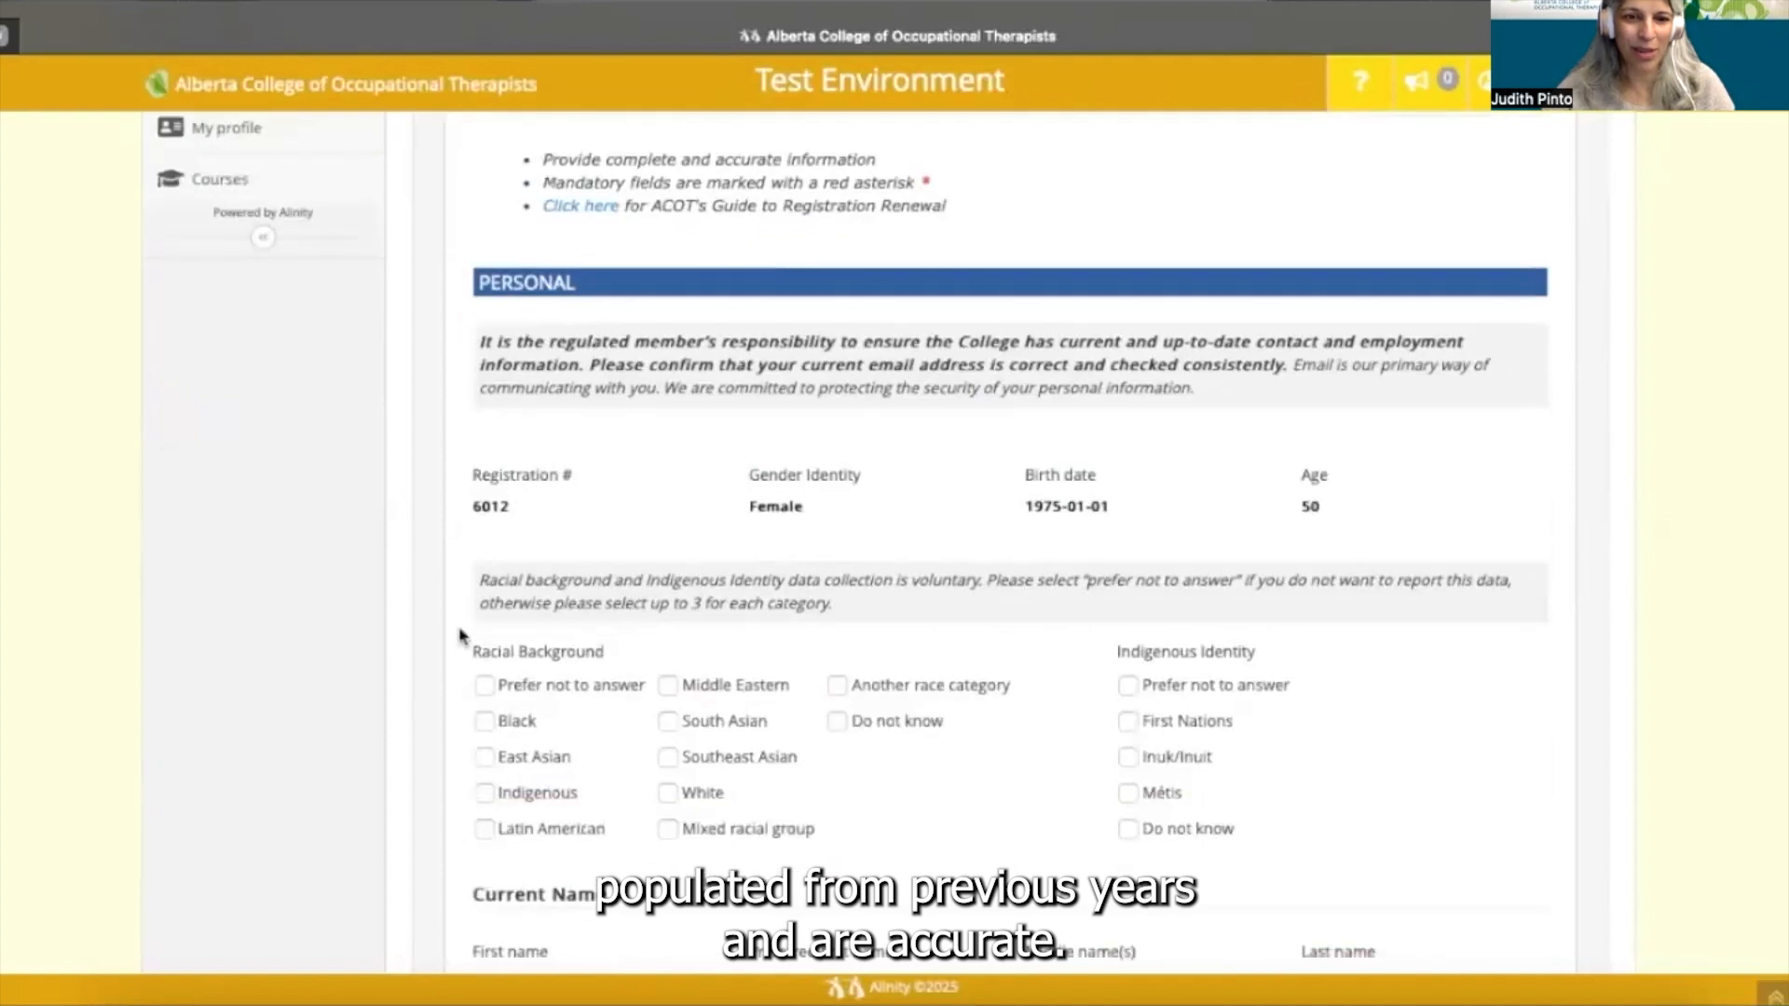
pyautogui.scroll(-2, 463, 637)
pyautogui.scroll(-2, 463, 637)
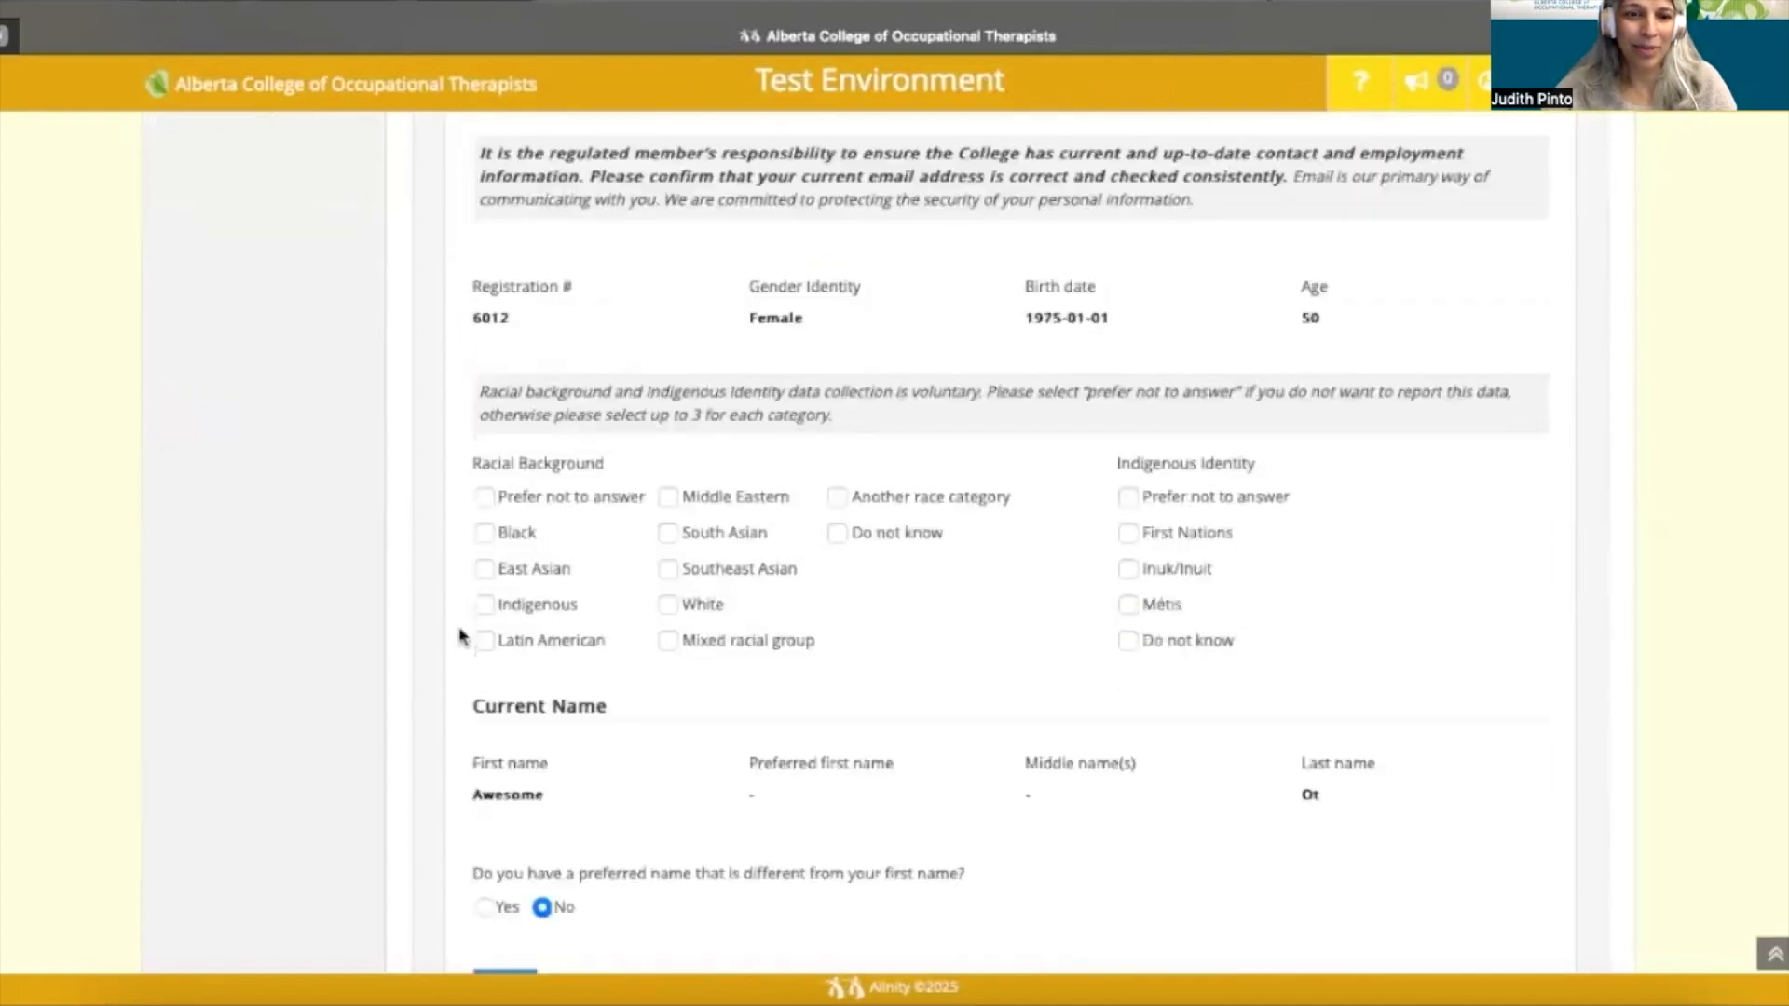
pyautogui.scroll(-2, 463, 637)
pyautogui.scroll(-1, 463, 638)
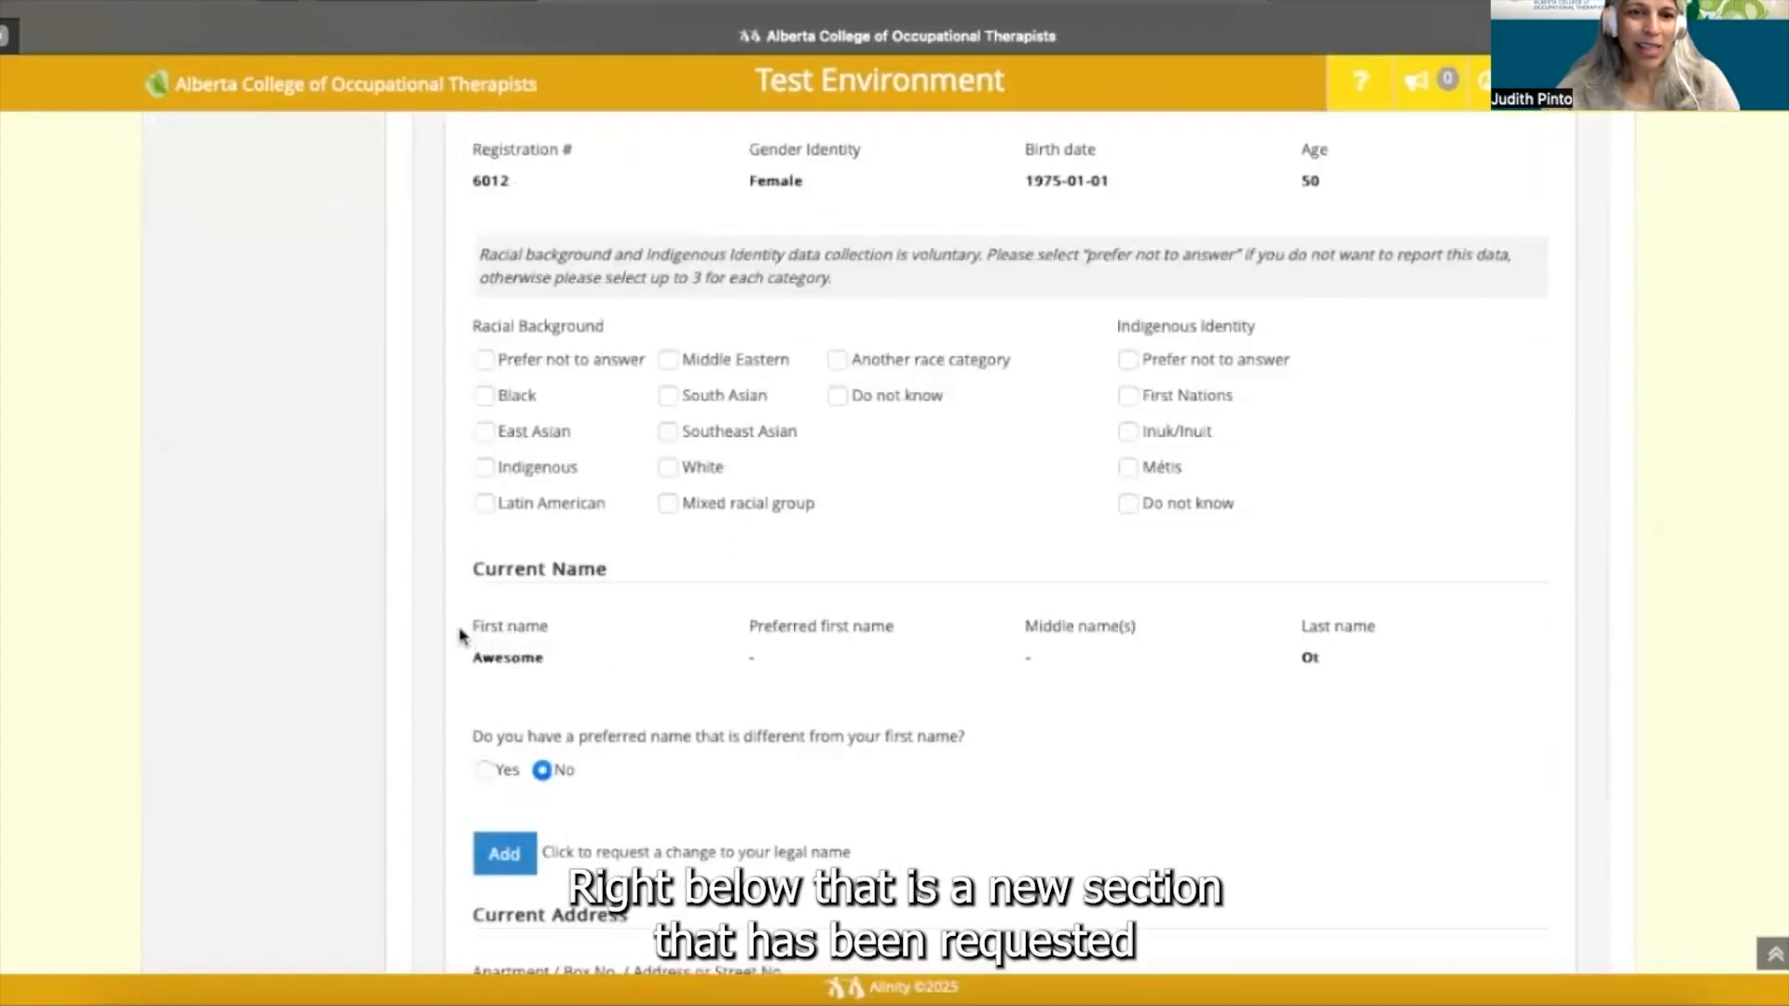
# - Tick, then untick 'Prefer not to answer' for Racial Background and Indigenous Identity
pyautogui.click(485, 364)
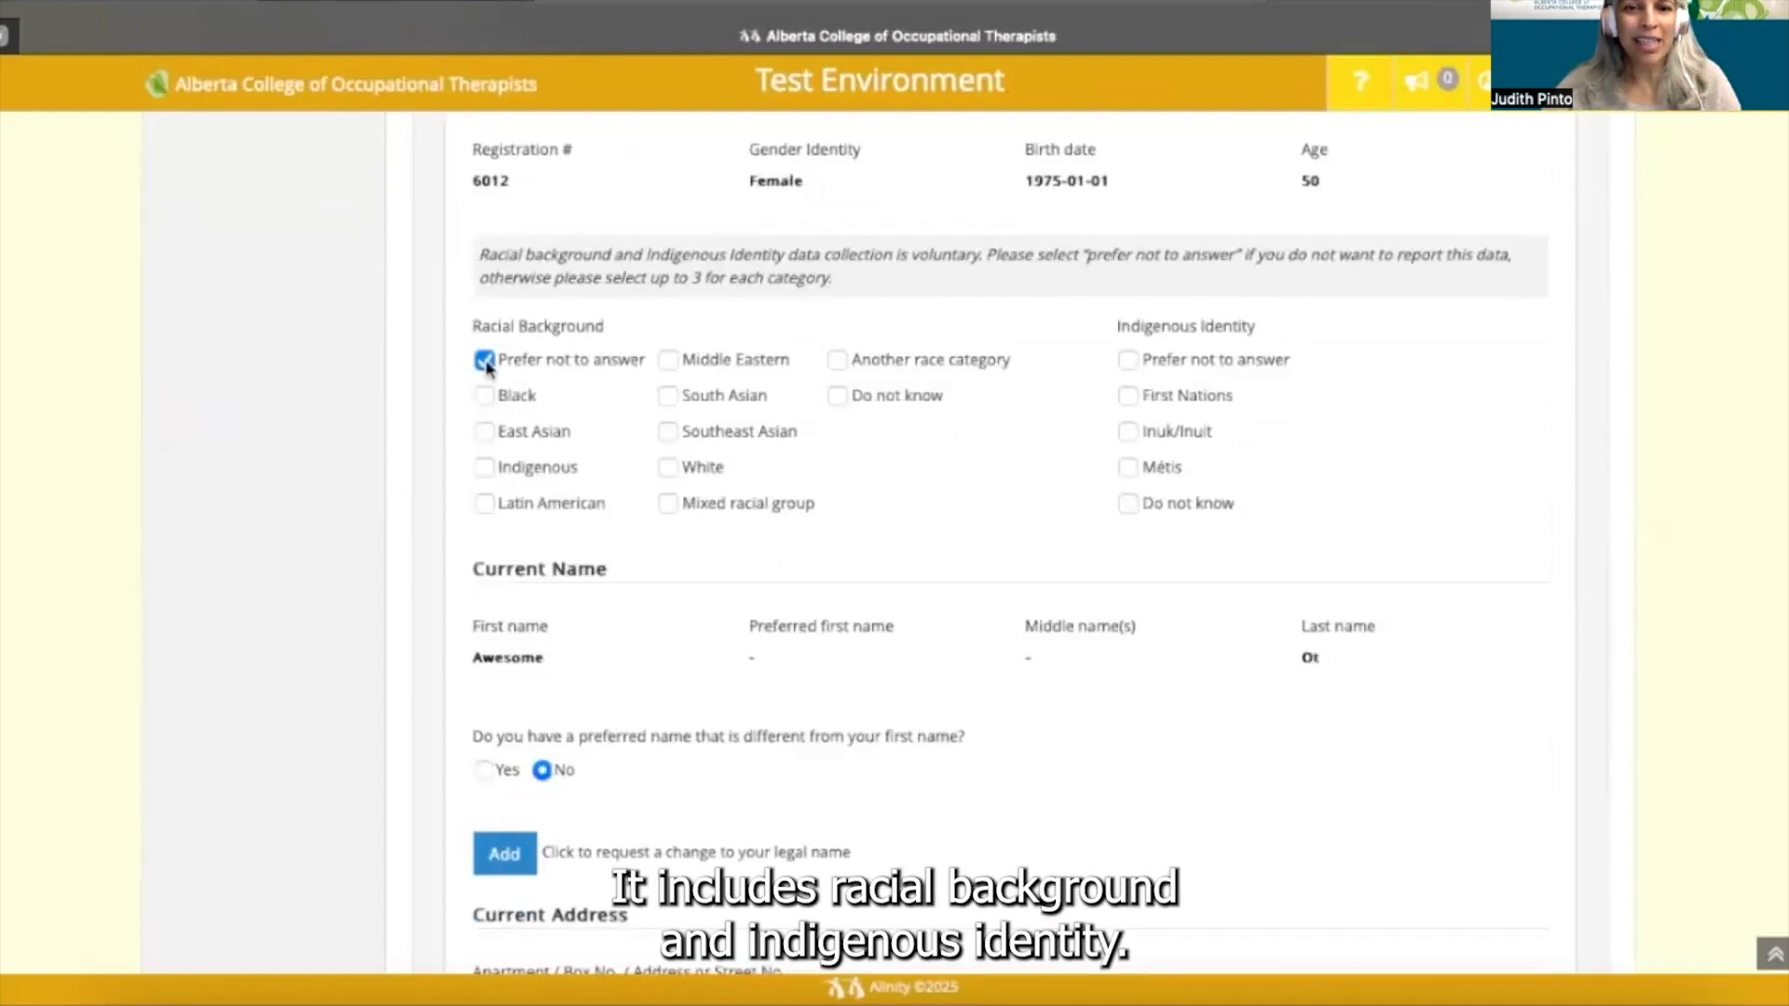
pyautogui.click(1129, 362)
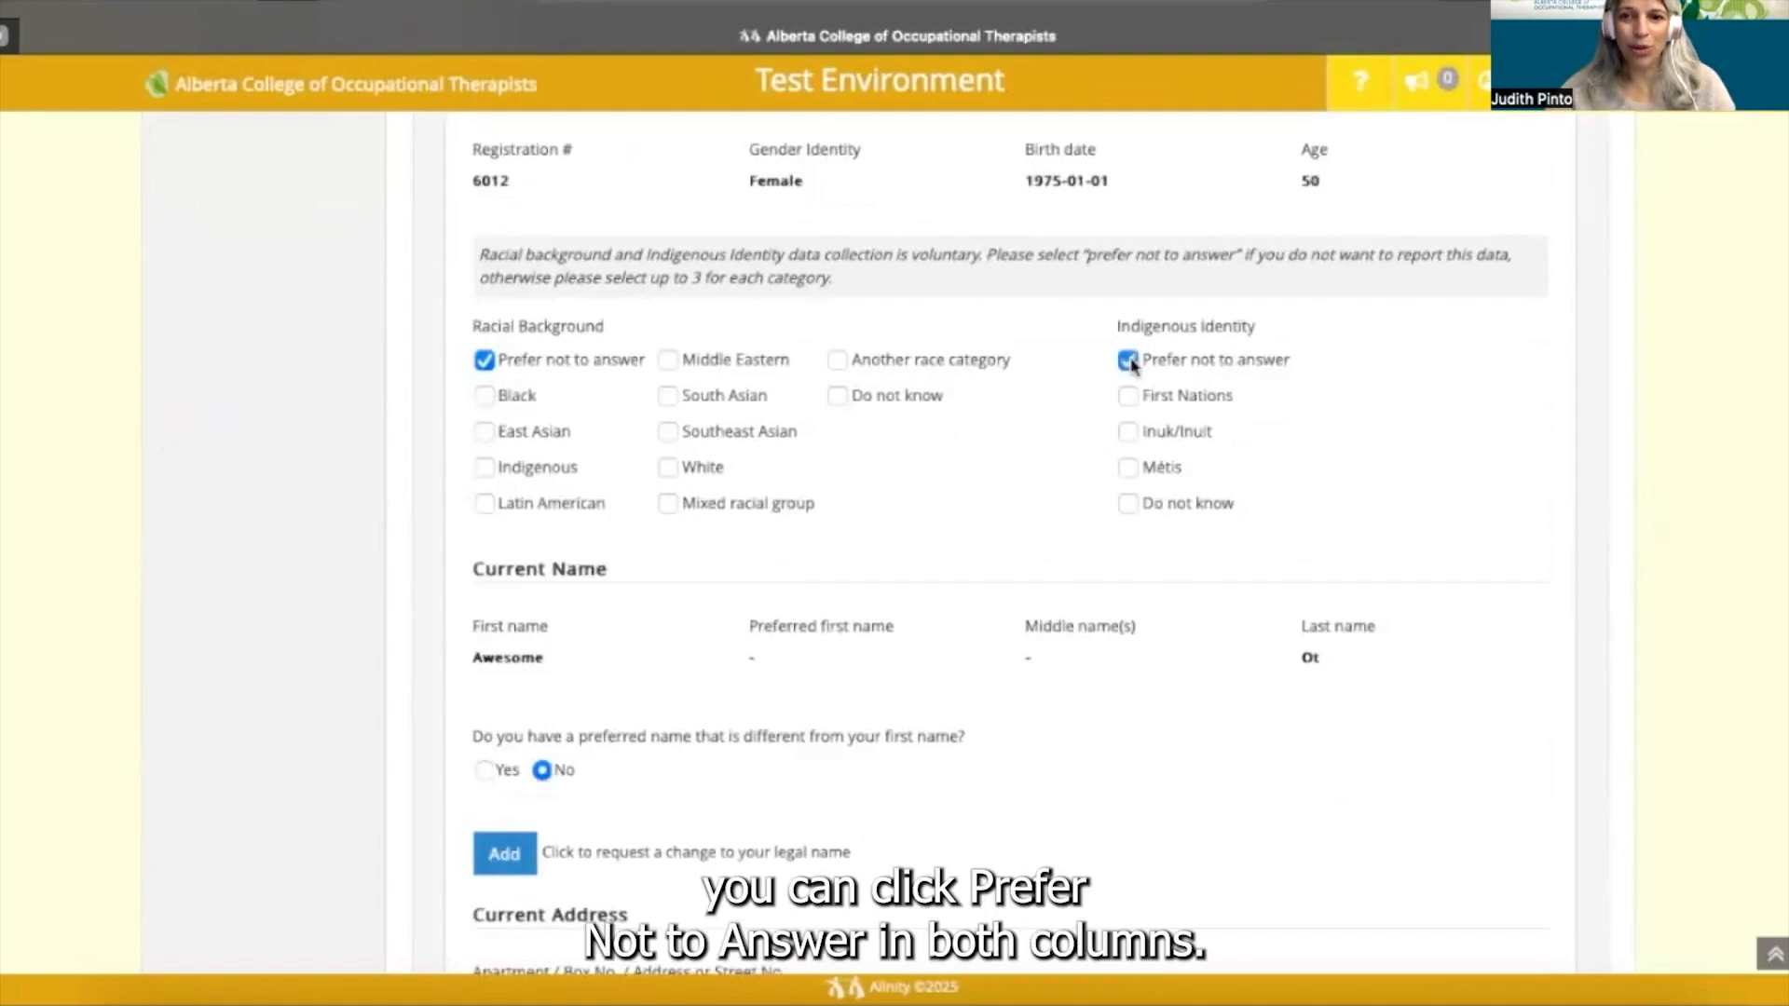
pyautogui.click(1129, 361)
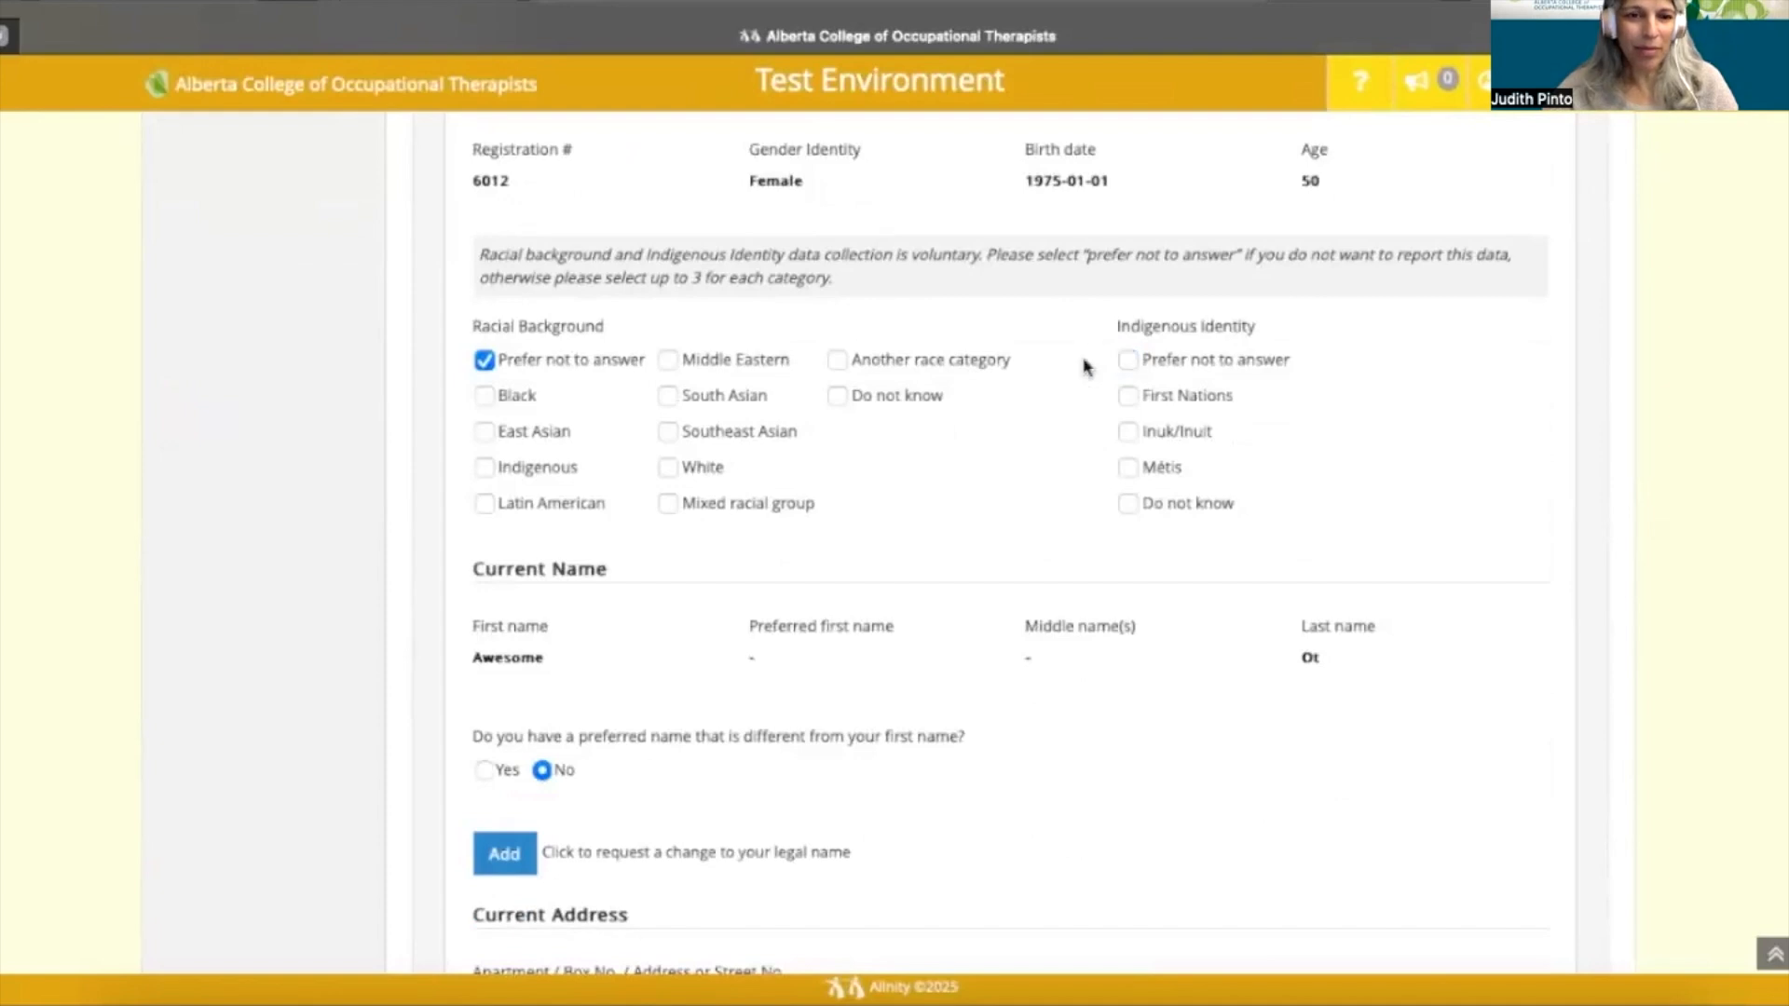
pyautogui.click(488, 365)
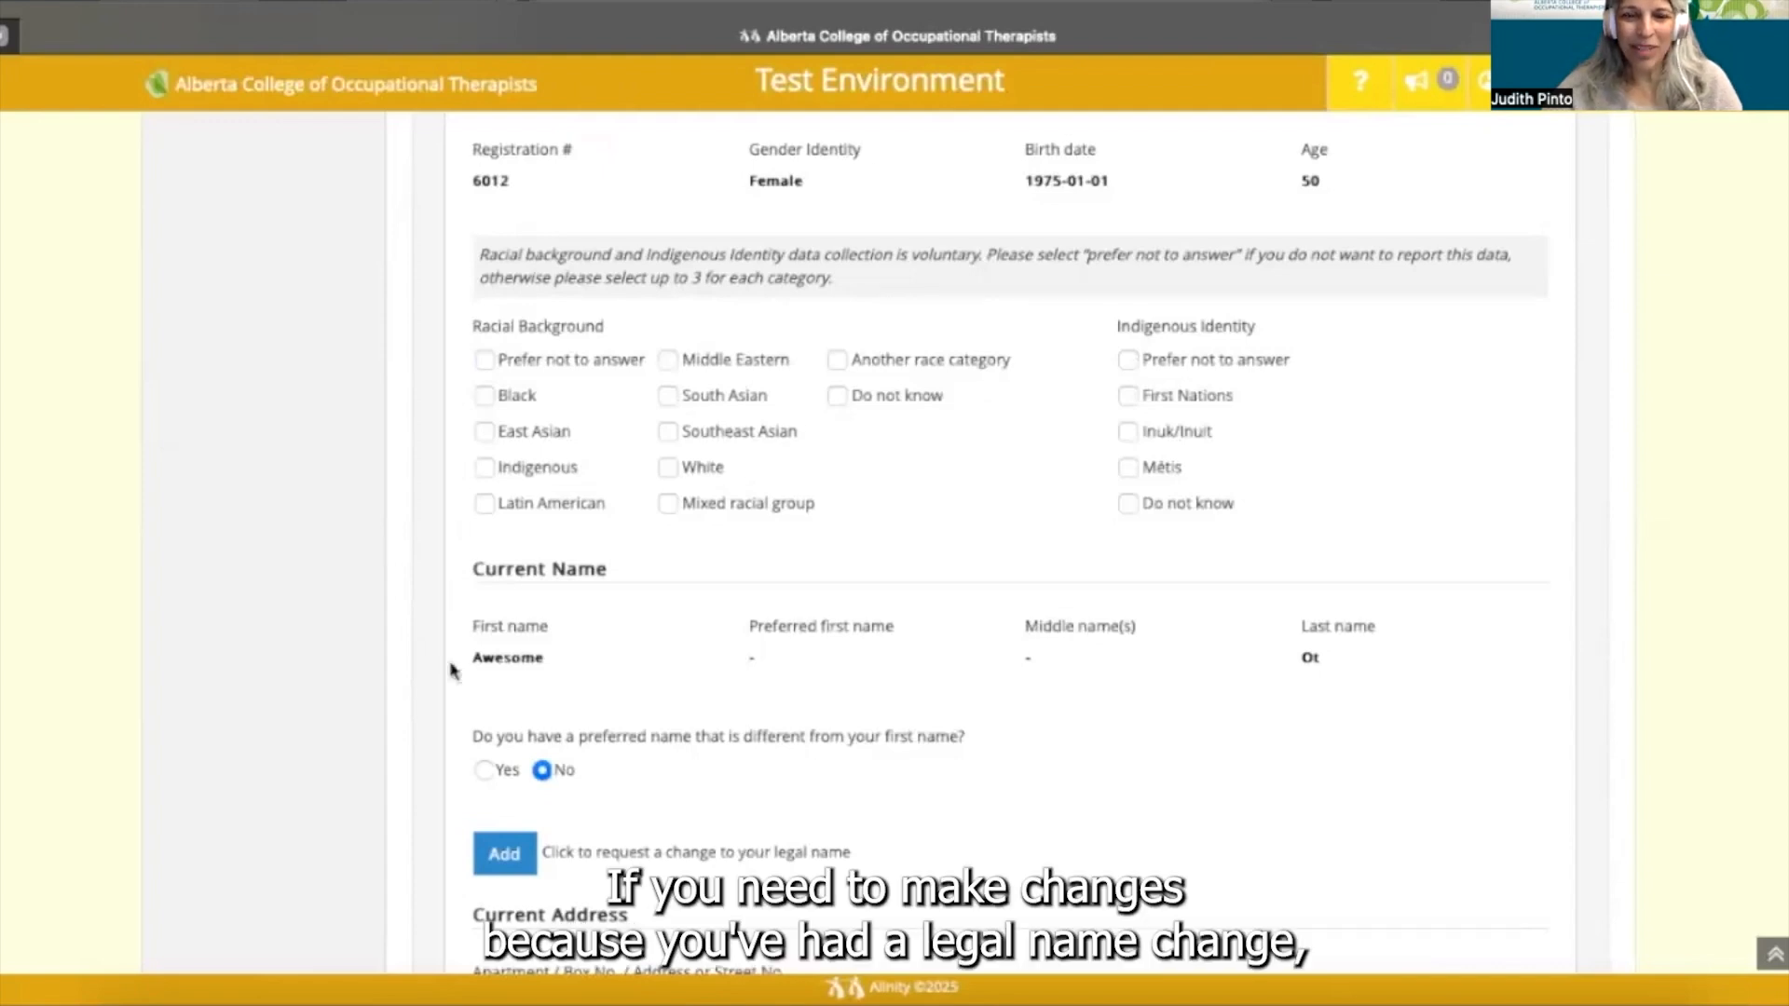
# - Add a legal name change request under Current Name, showing name fields and ID upload
pyautogui.scroll(-2, 453, 669)
pyautogui.scroll(-1, 452, 670)
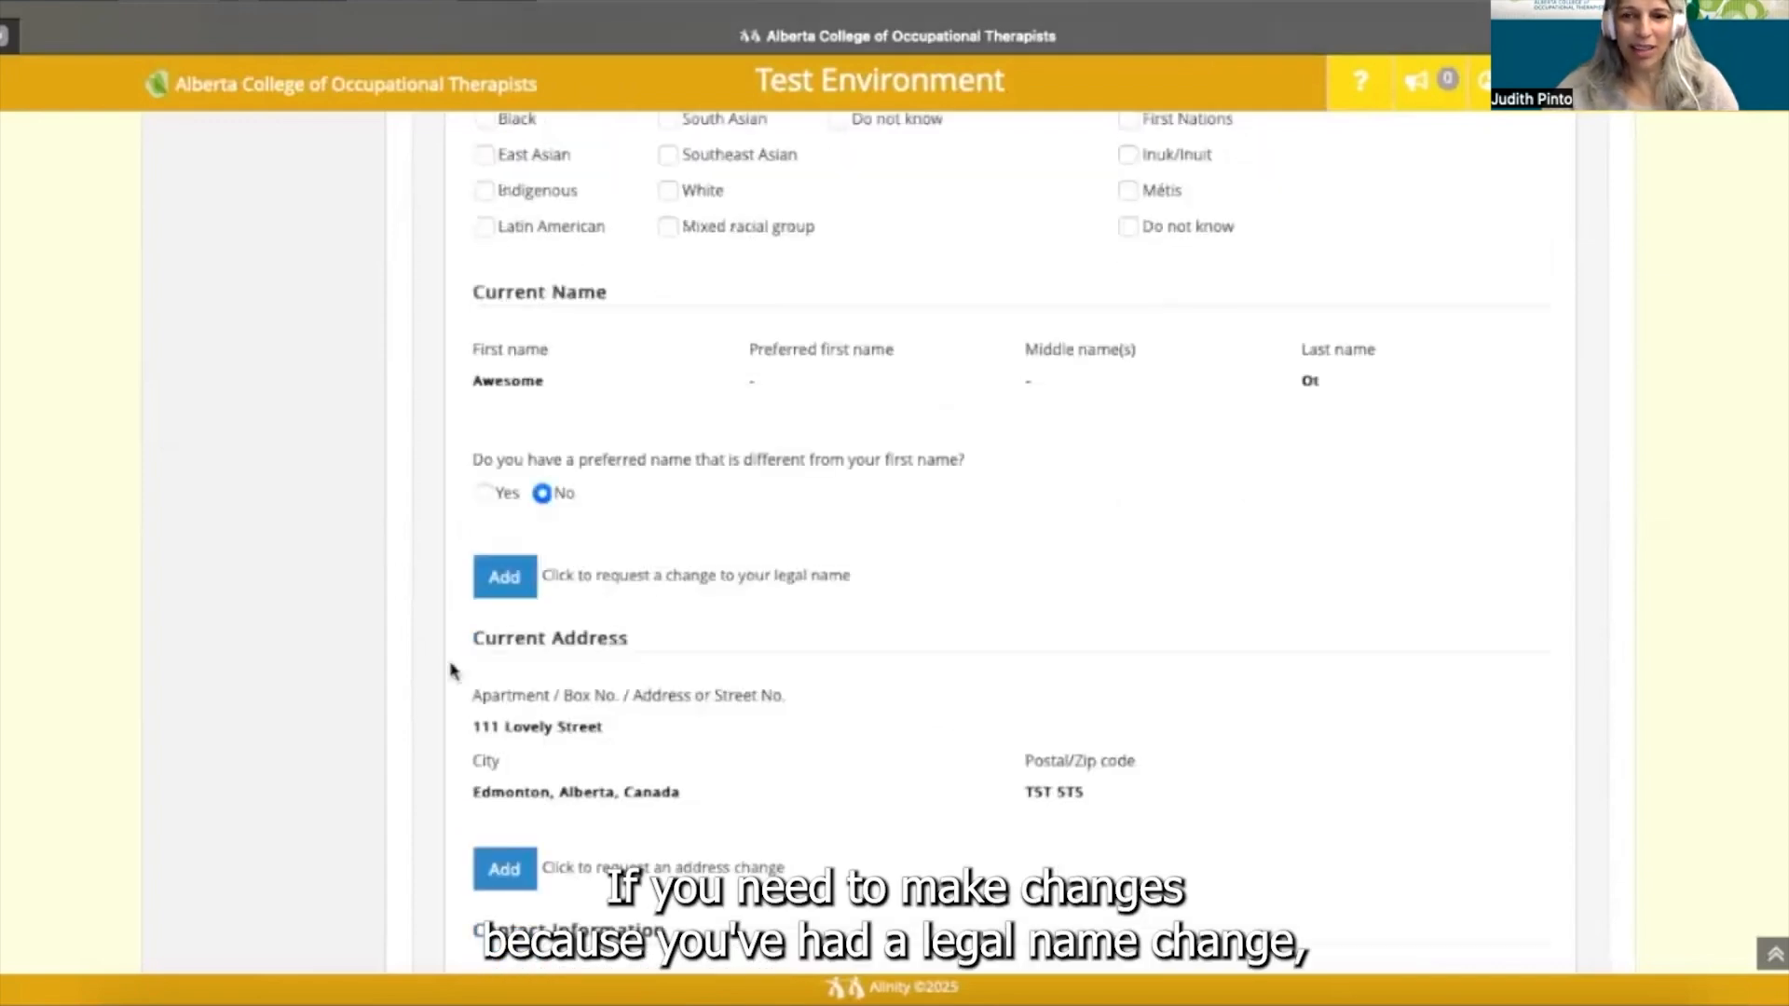
pyautogui.scroll(-1, 453, 670)
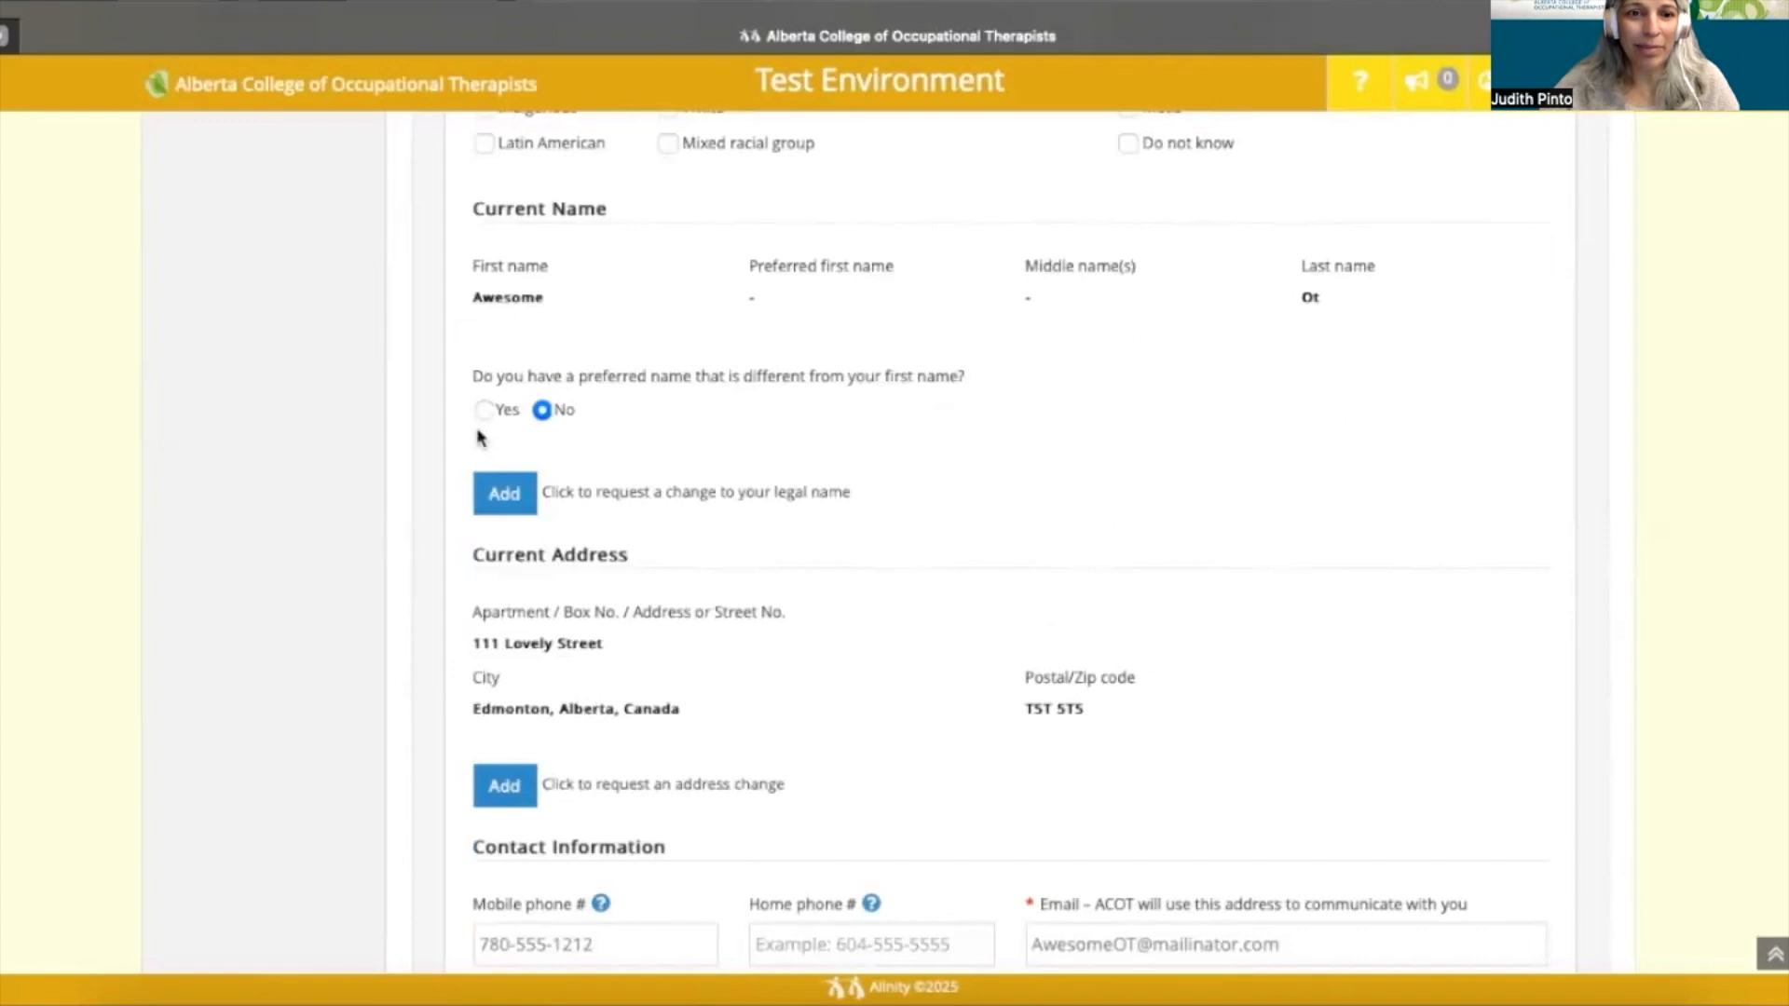
pyautogui.scroll(-1, 480, 438)
pyautogui.scroll(-1, 559, 445)
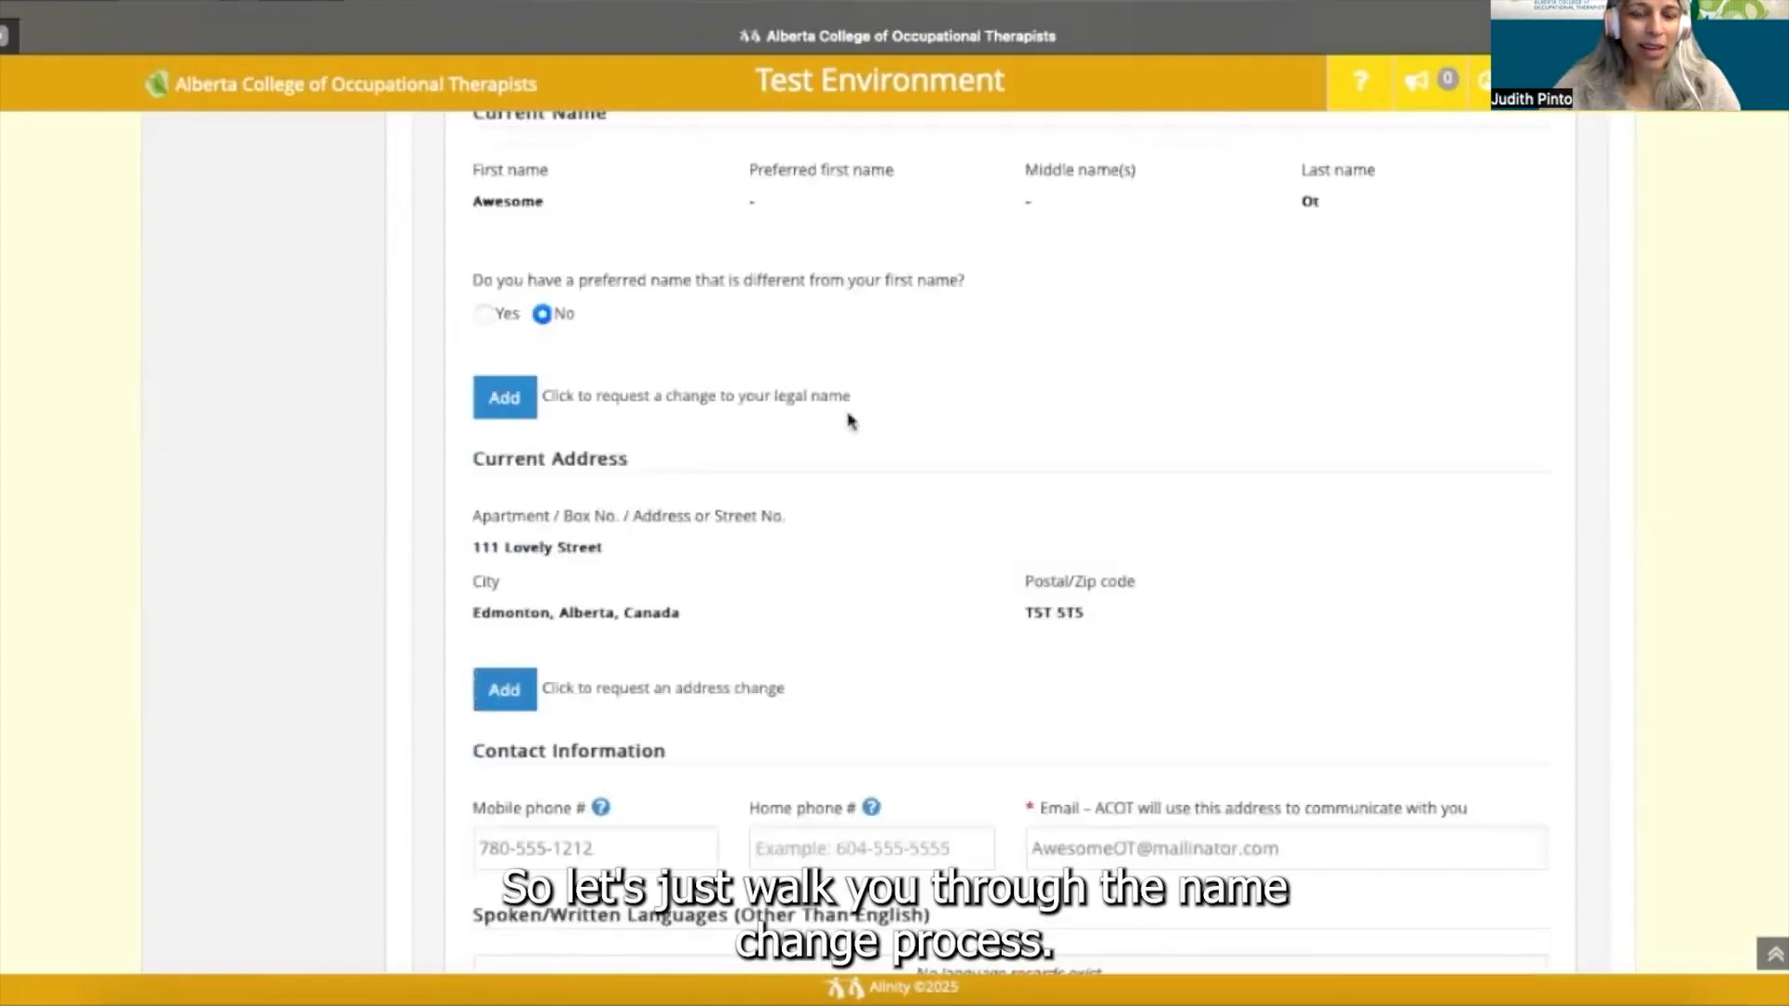
pyautogui.click(506, 400)
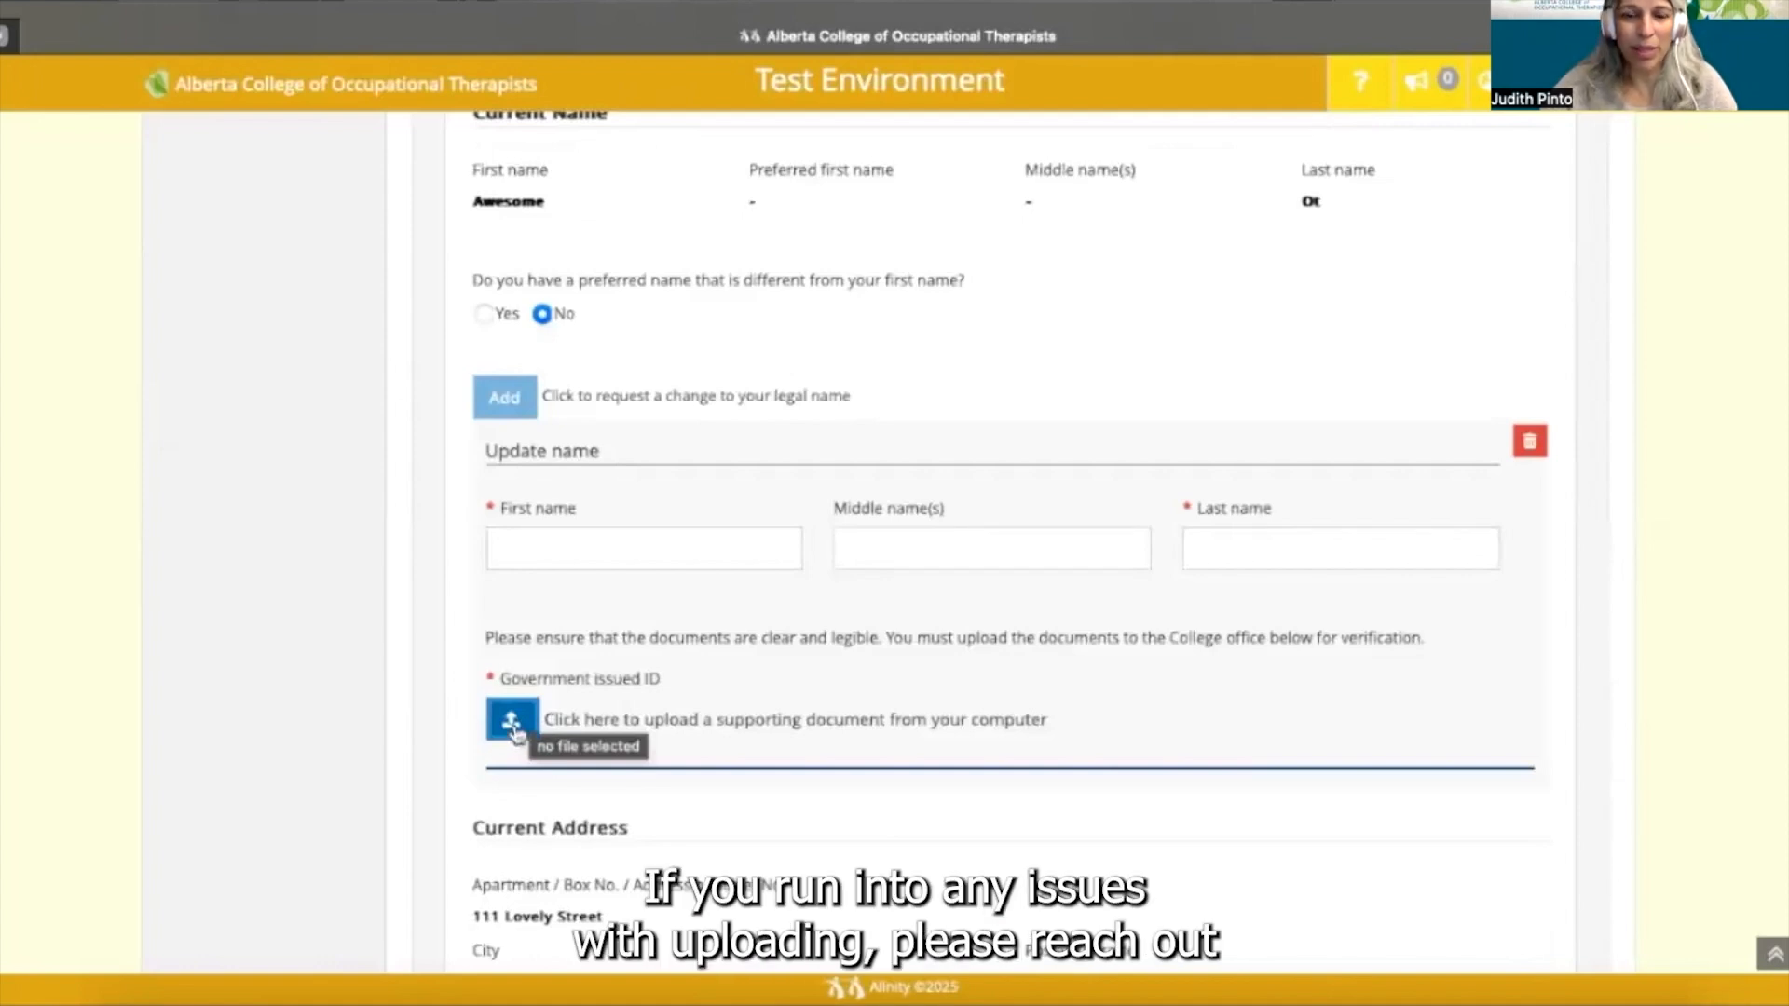
pyautogui.scroll(-1, 434, 747)
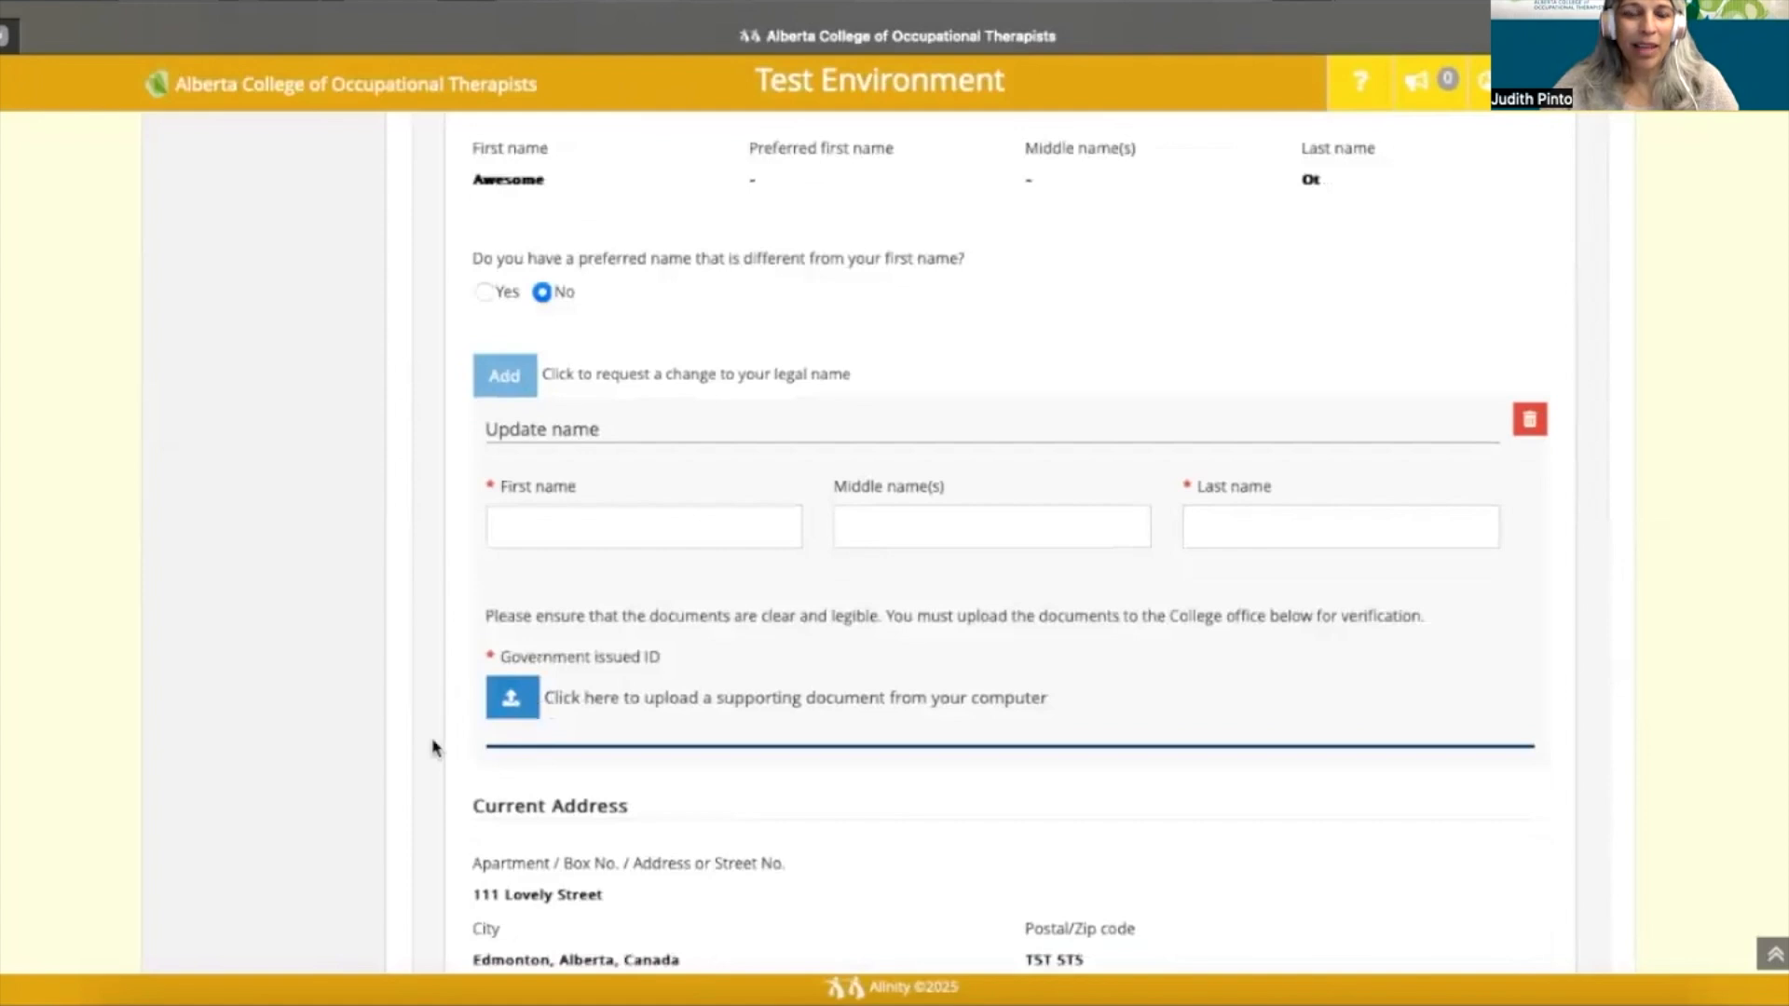
pyautogui.scroll(-2, 434, 747)
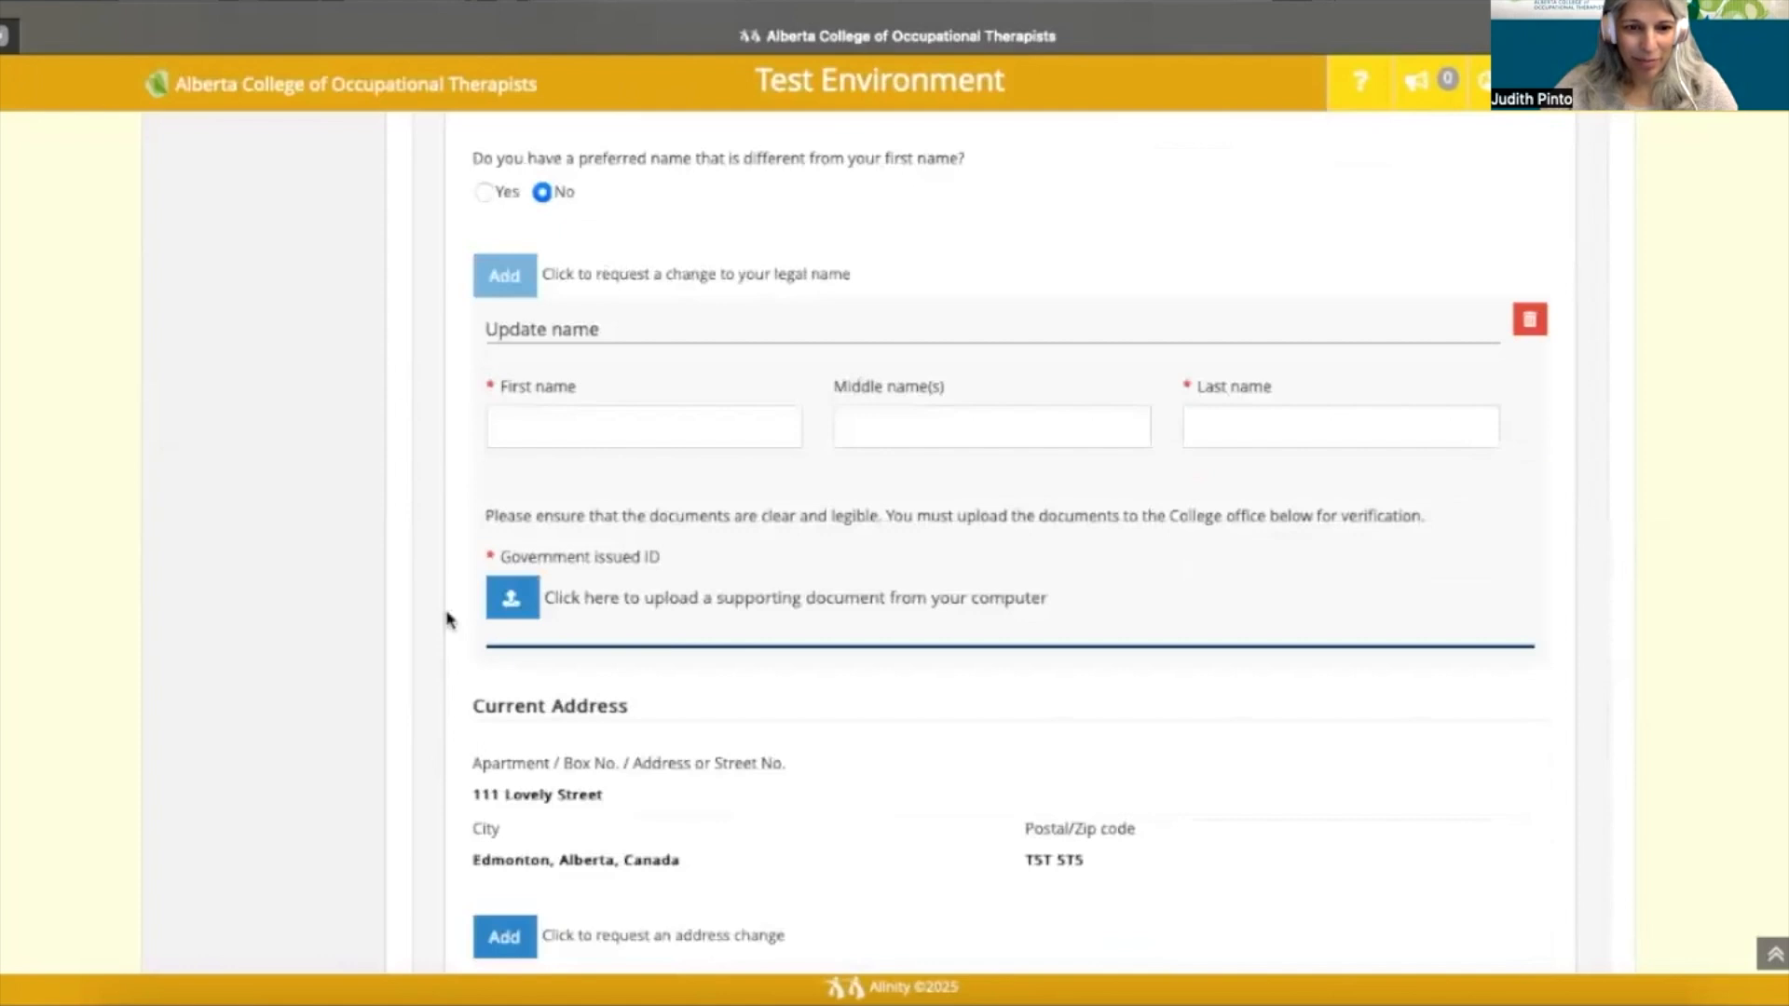
pyautogui.scroll(-3, 446, 619)
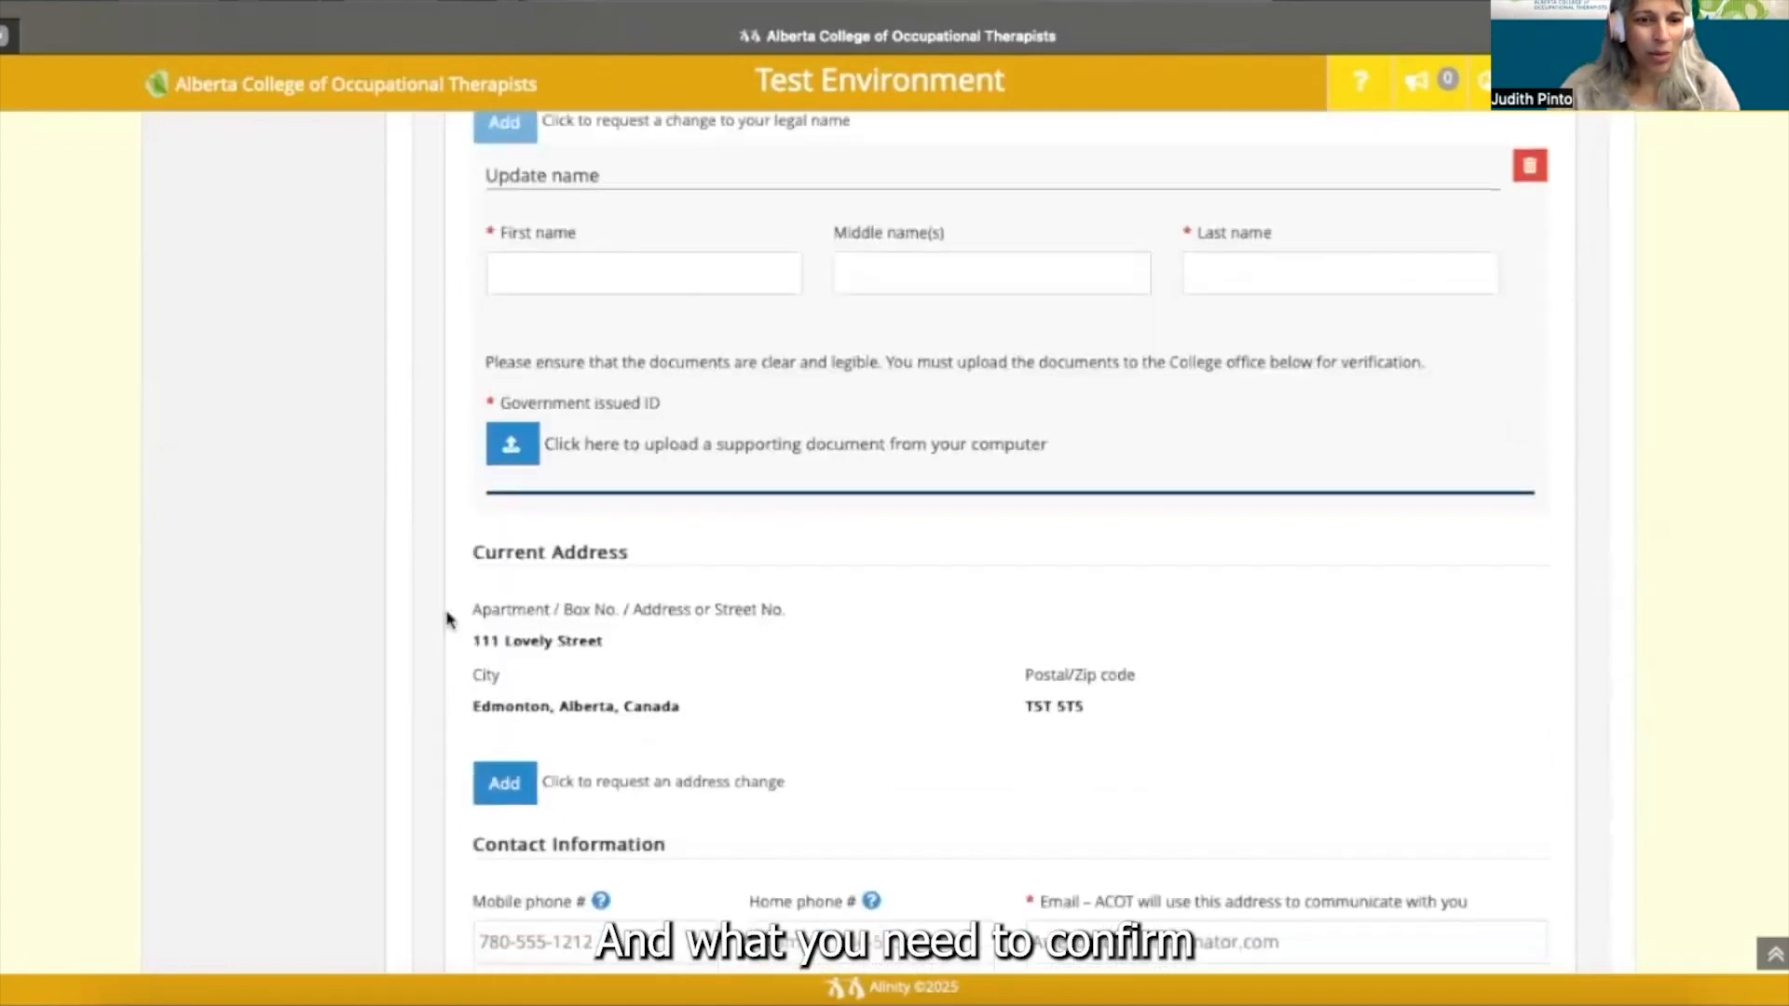
# - Add an address change request under Current Address
pyautogui.scroll(-2, 447, 620)
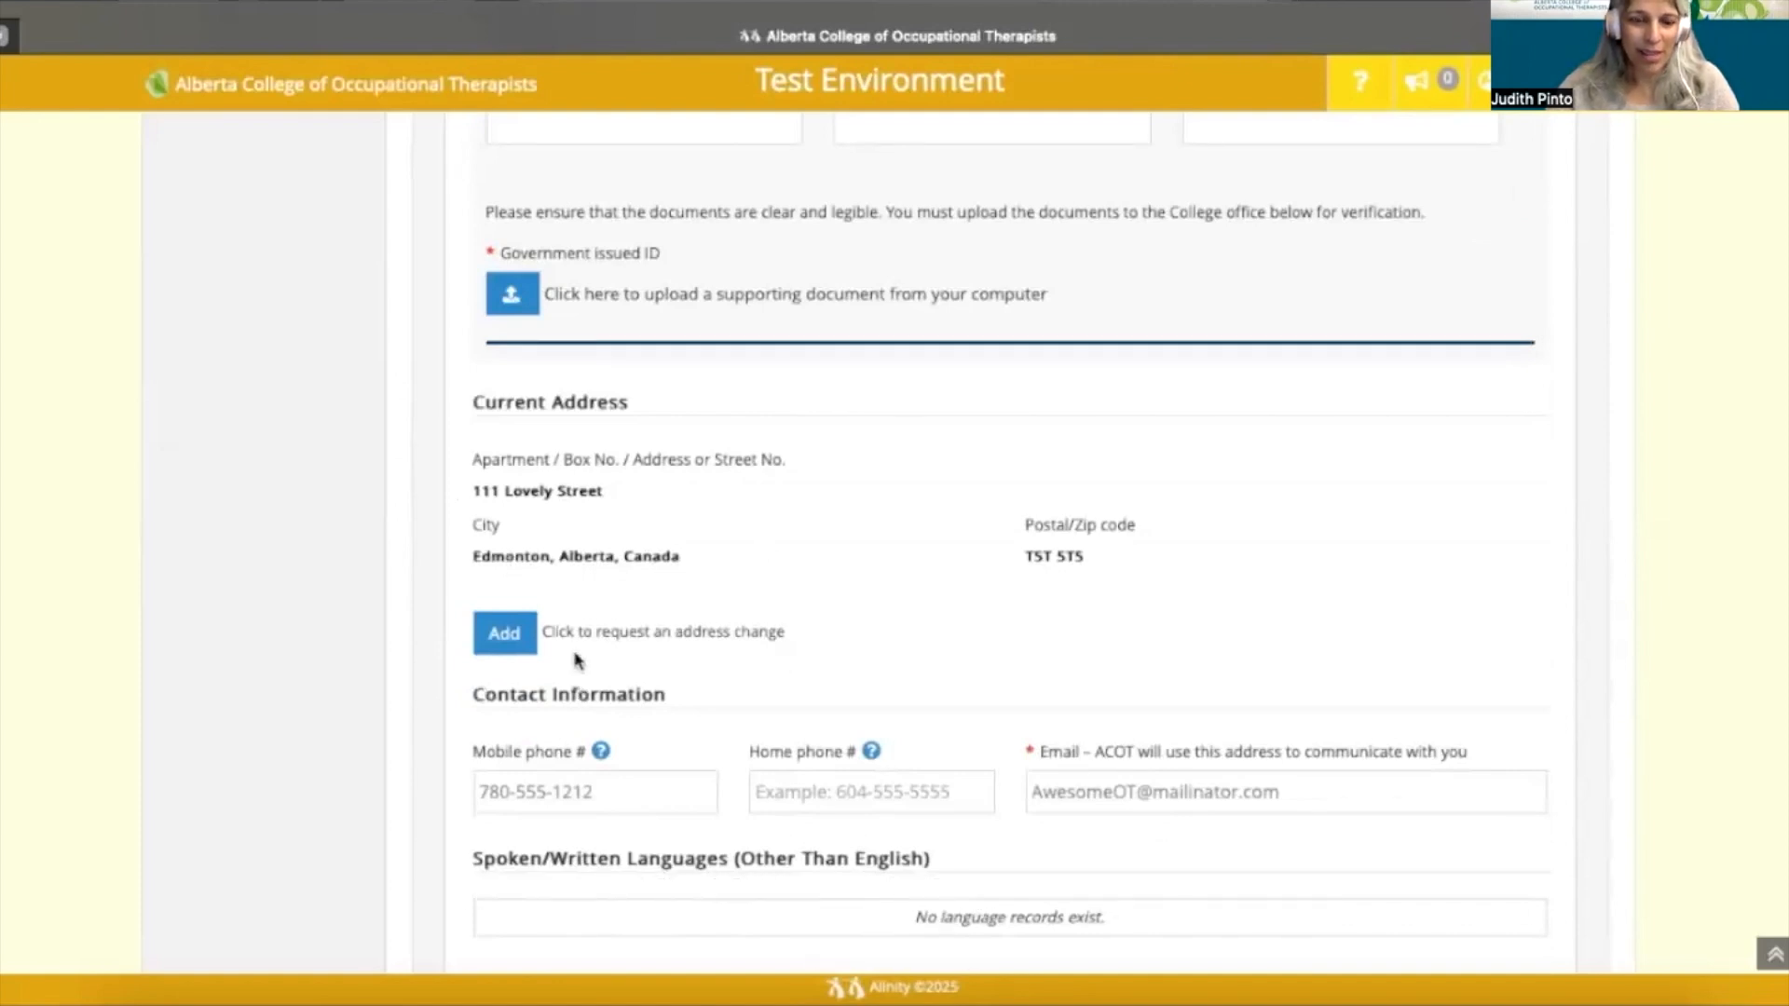
pyautogui.click(507, 637)
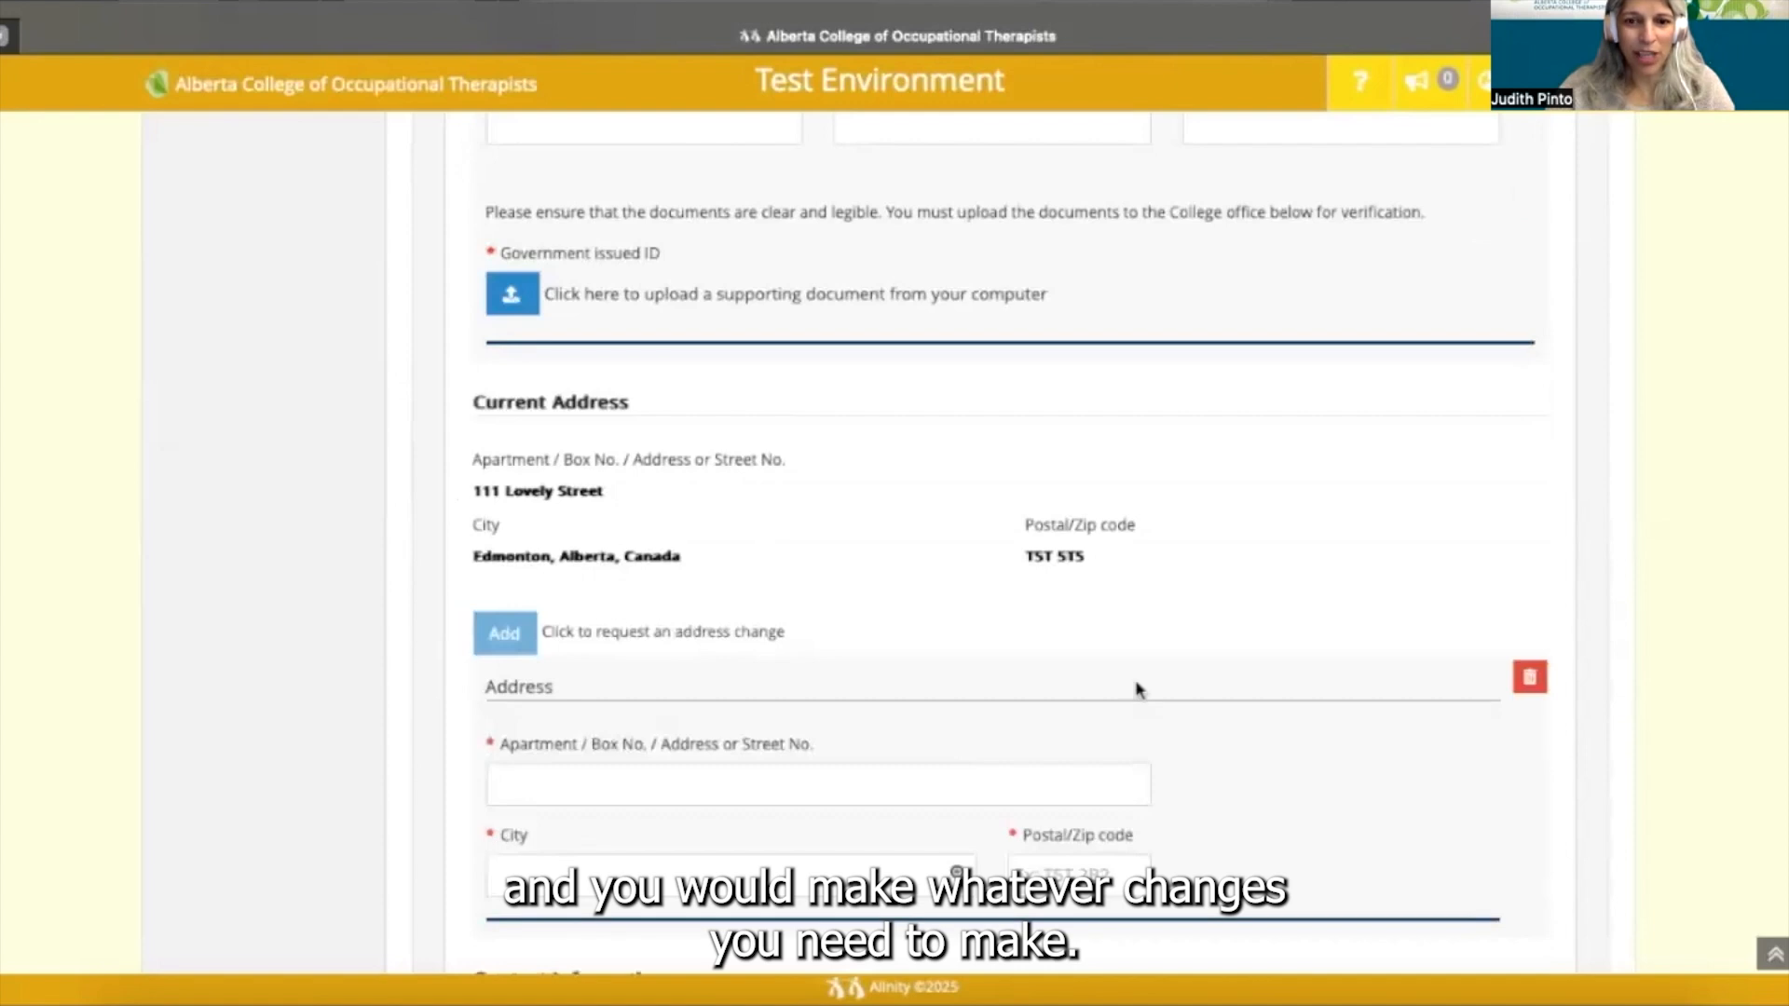
pyautogui.scroll(2, 1164, 557)
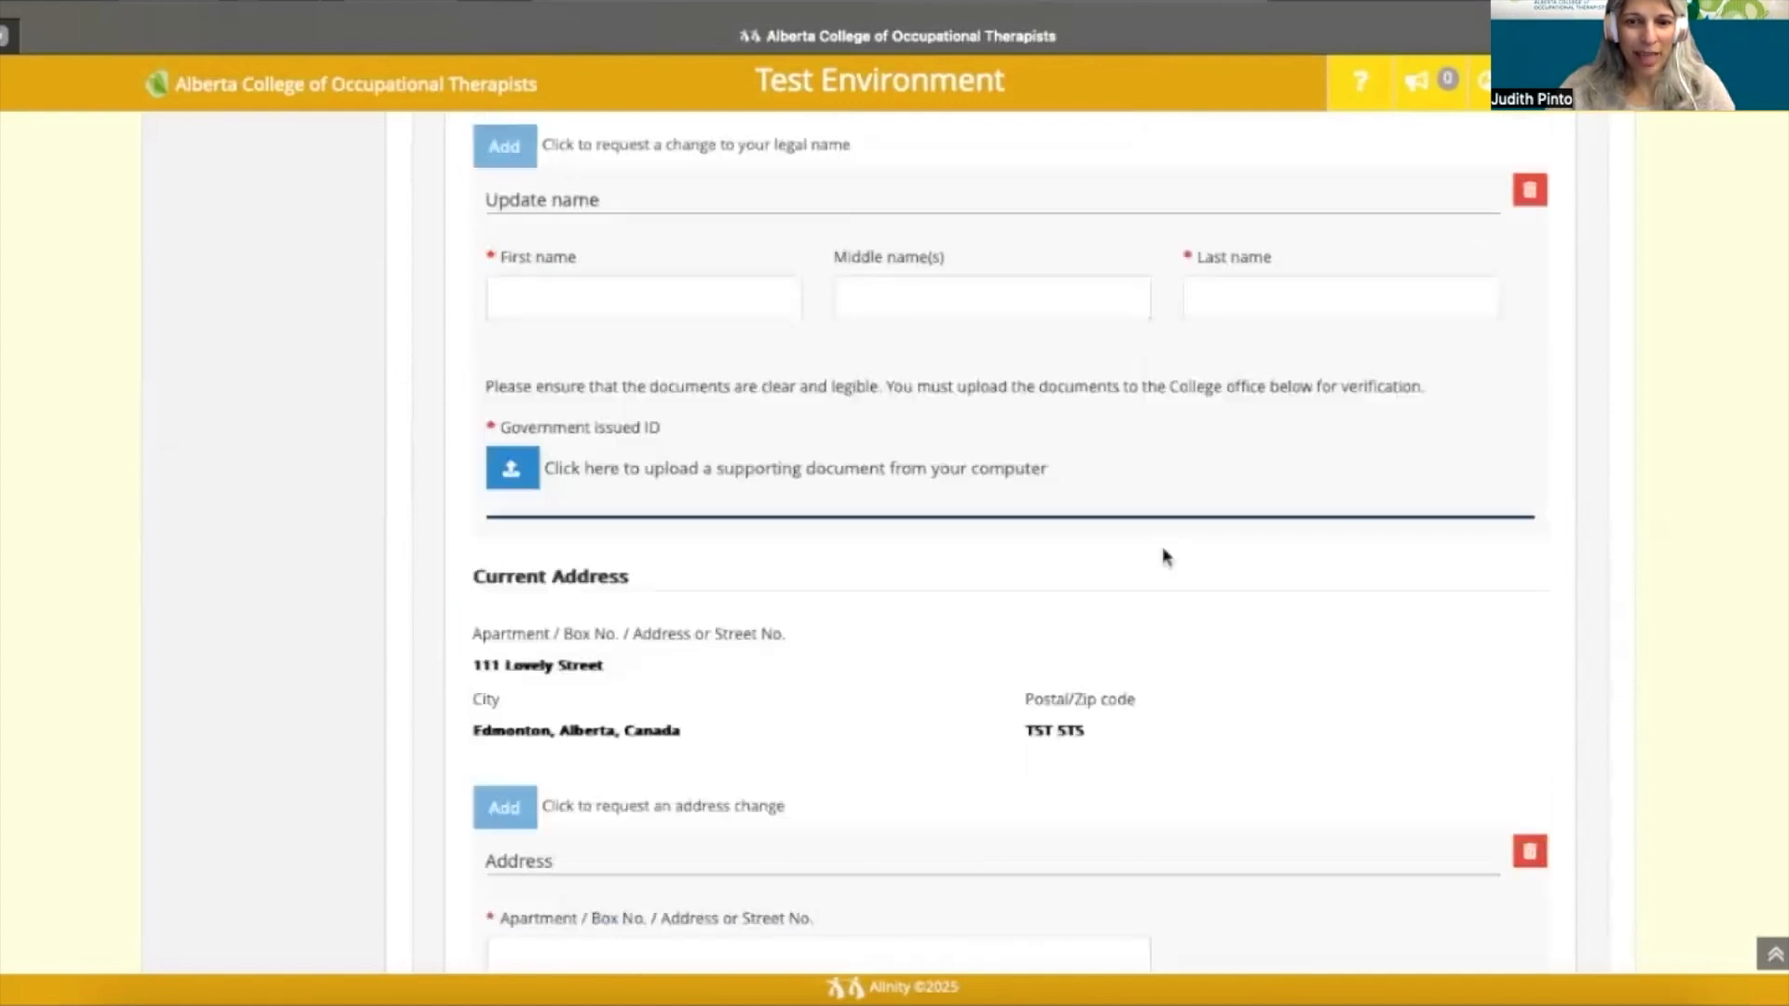
pyautogui.scroll(2, 1164, 555)
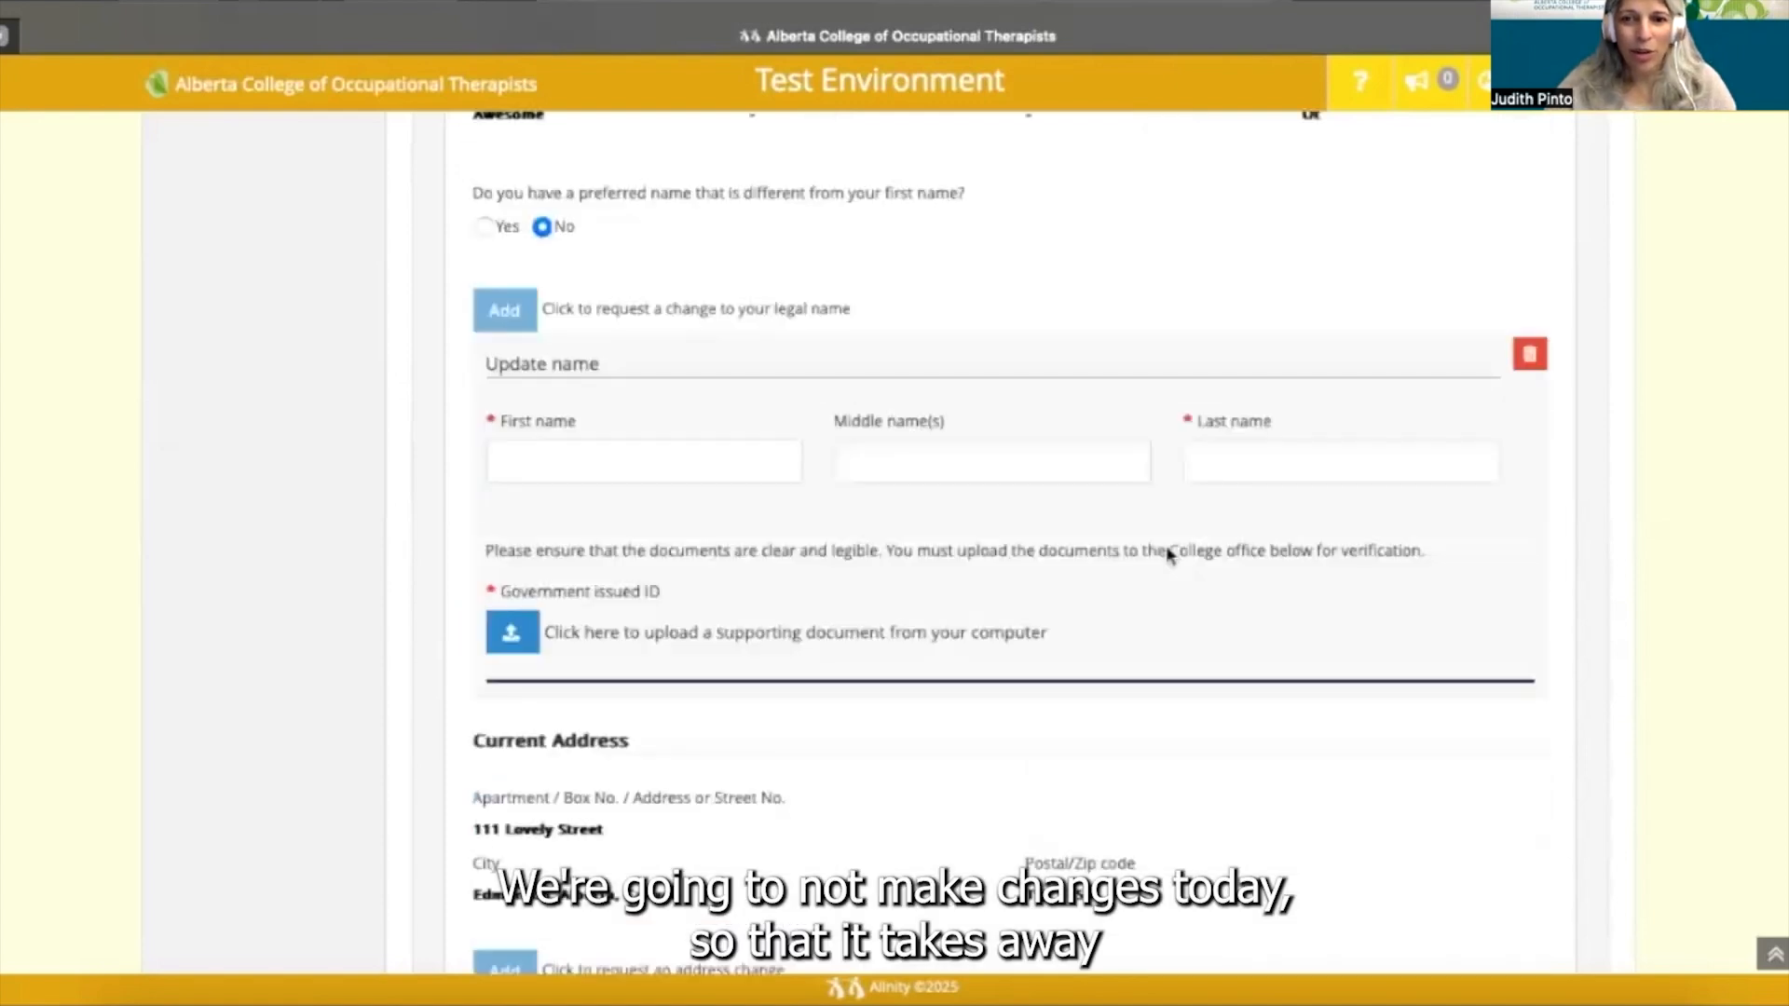
# - Delete both the Update name panel and the Address change panel with their trash icons
pyautogui.click(1531, 356)
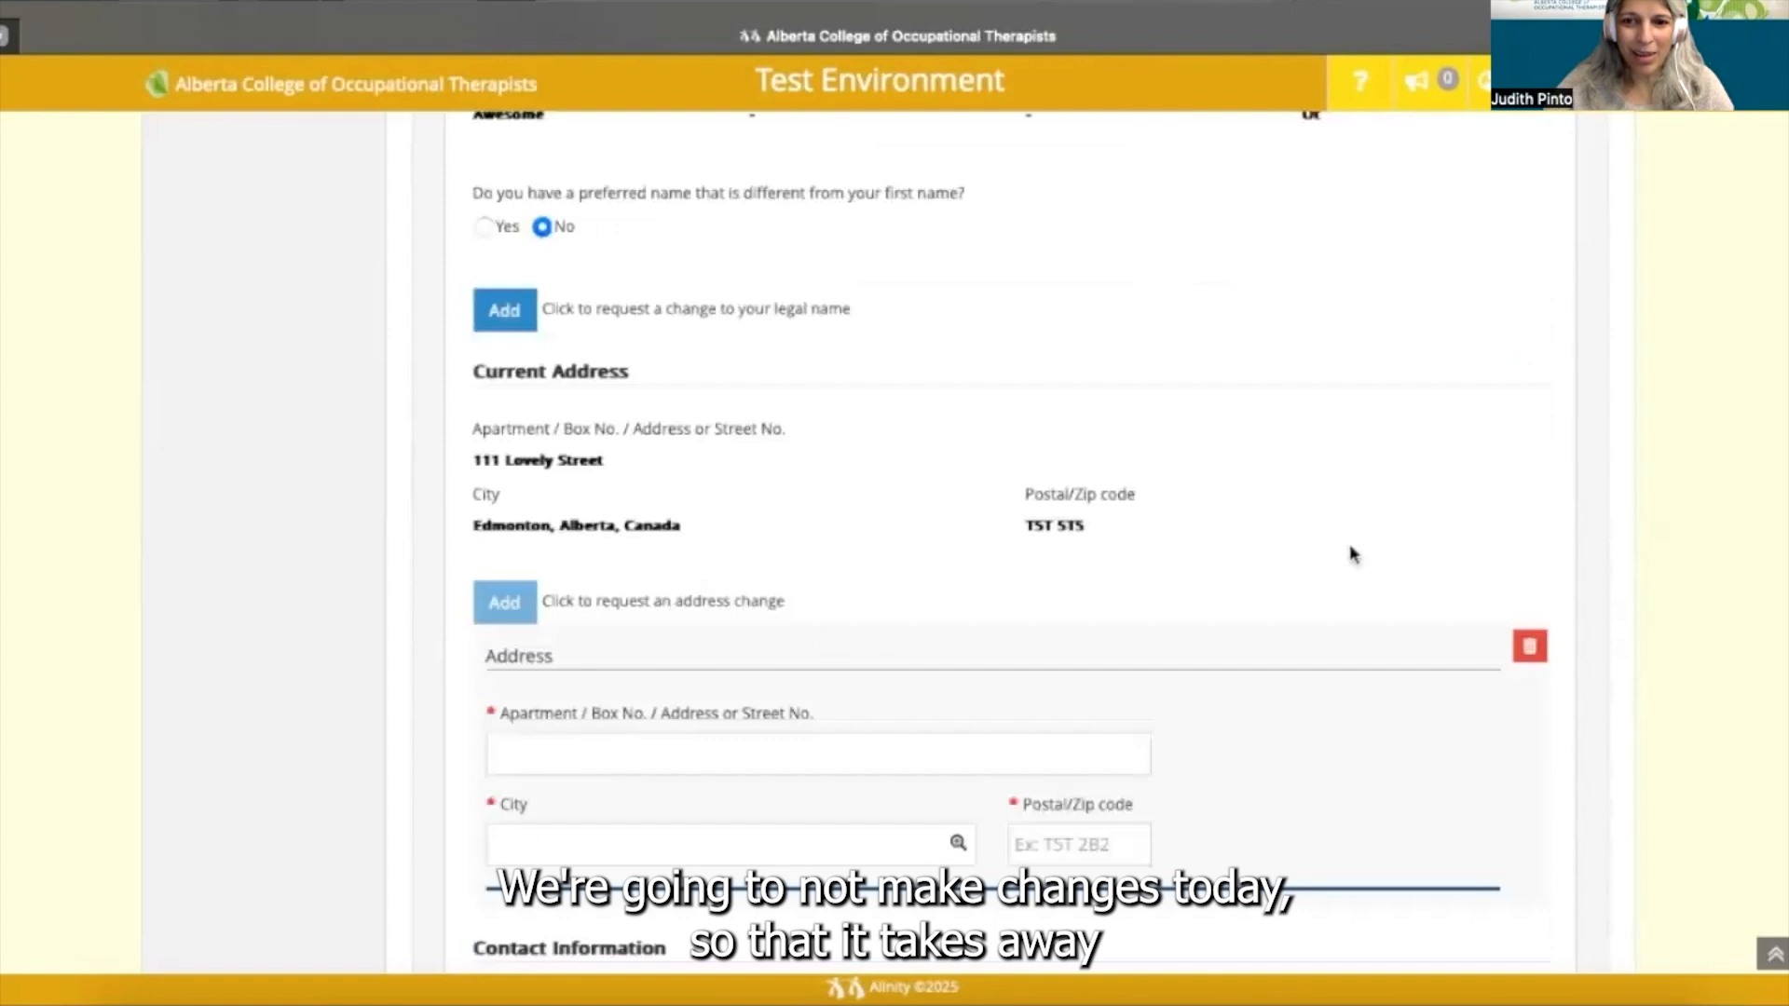
pyautogui.scroll(-1, 1343, 570)
pyautogui.scroll(-1, 1342, 571)
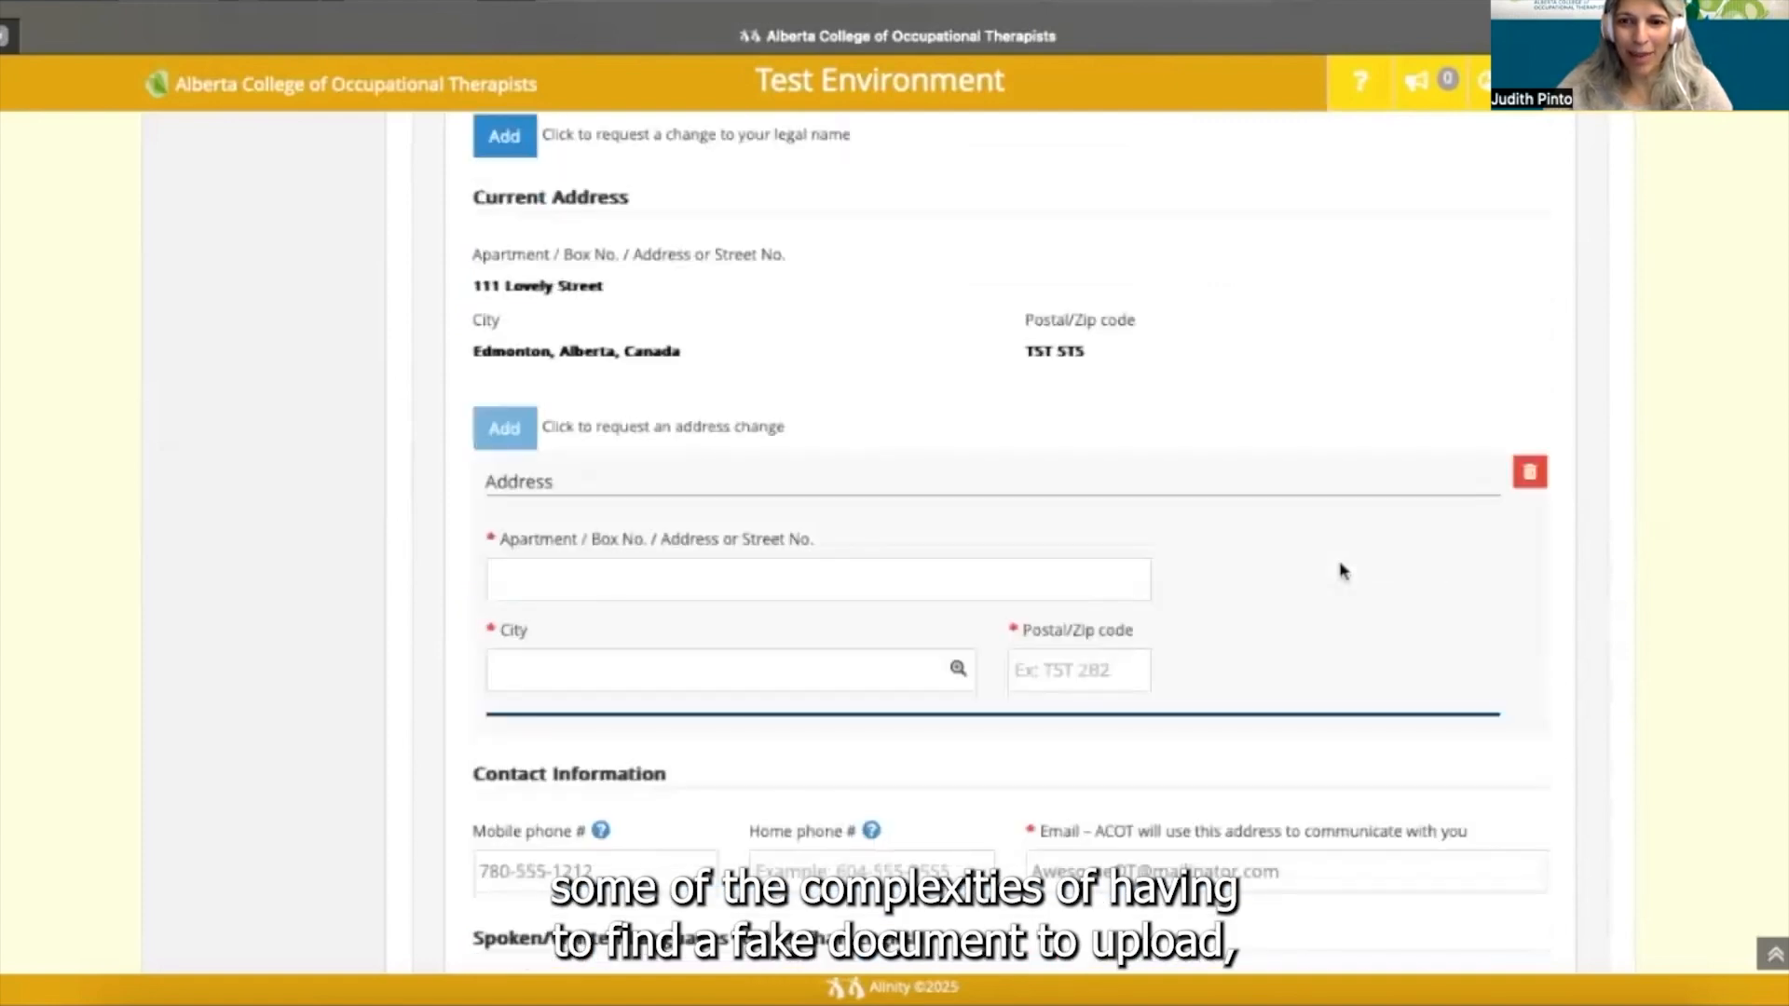
pyautogui.scroll(-1, 1343, 570)
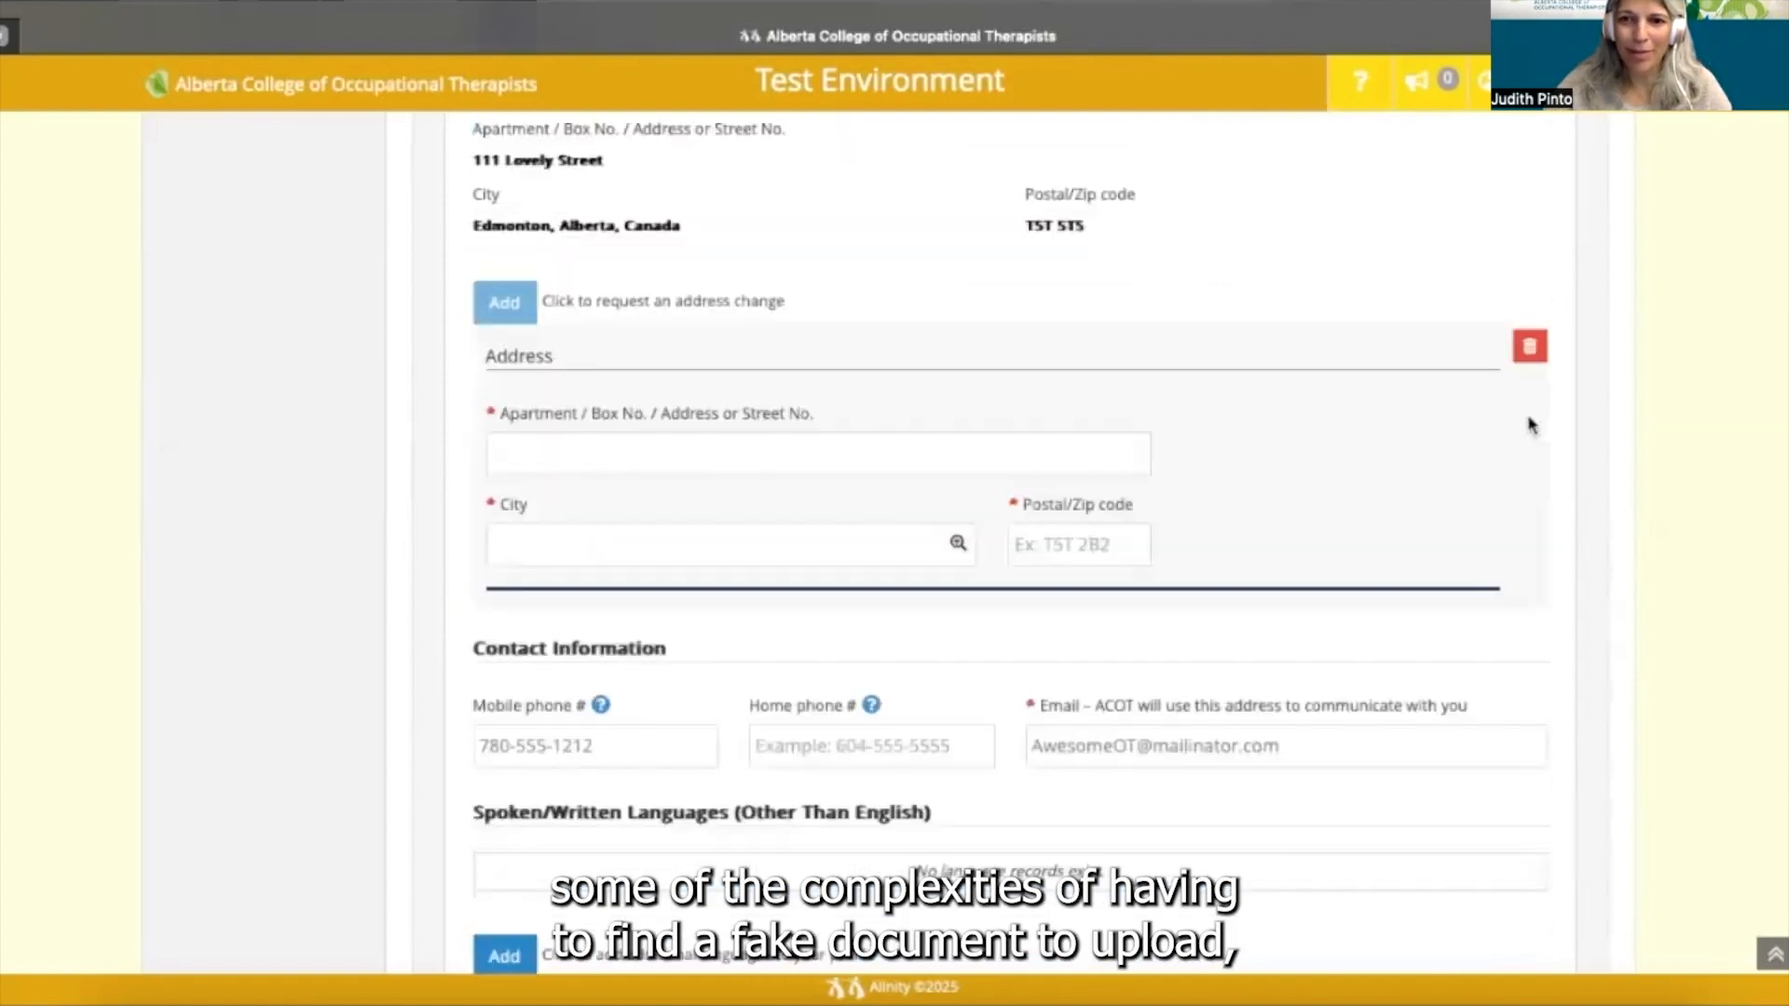
pyautogui.click(1529, 347)
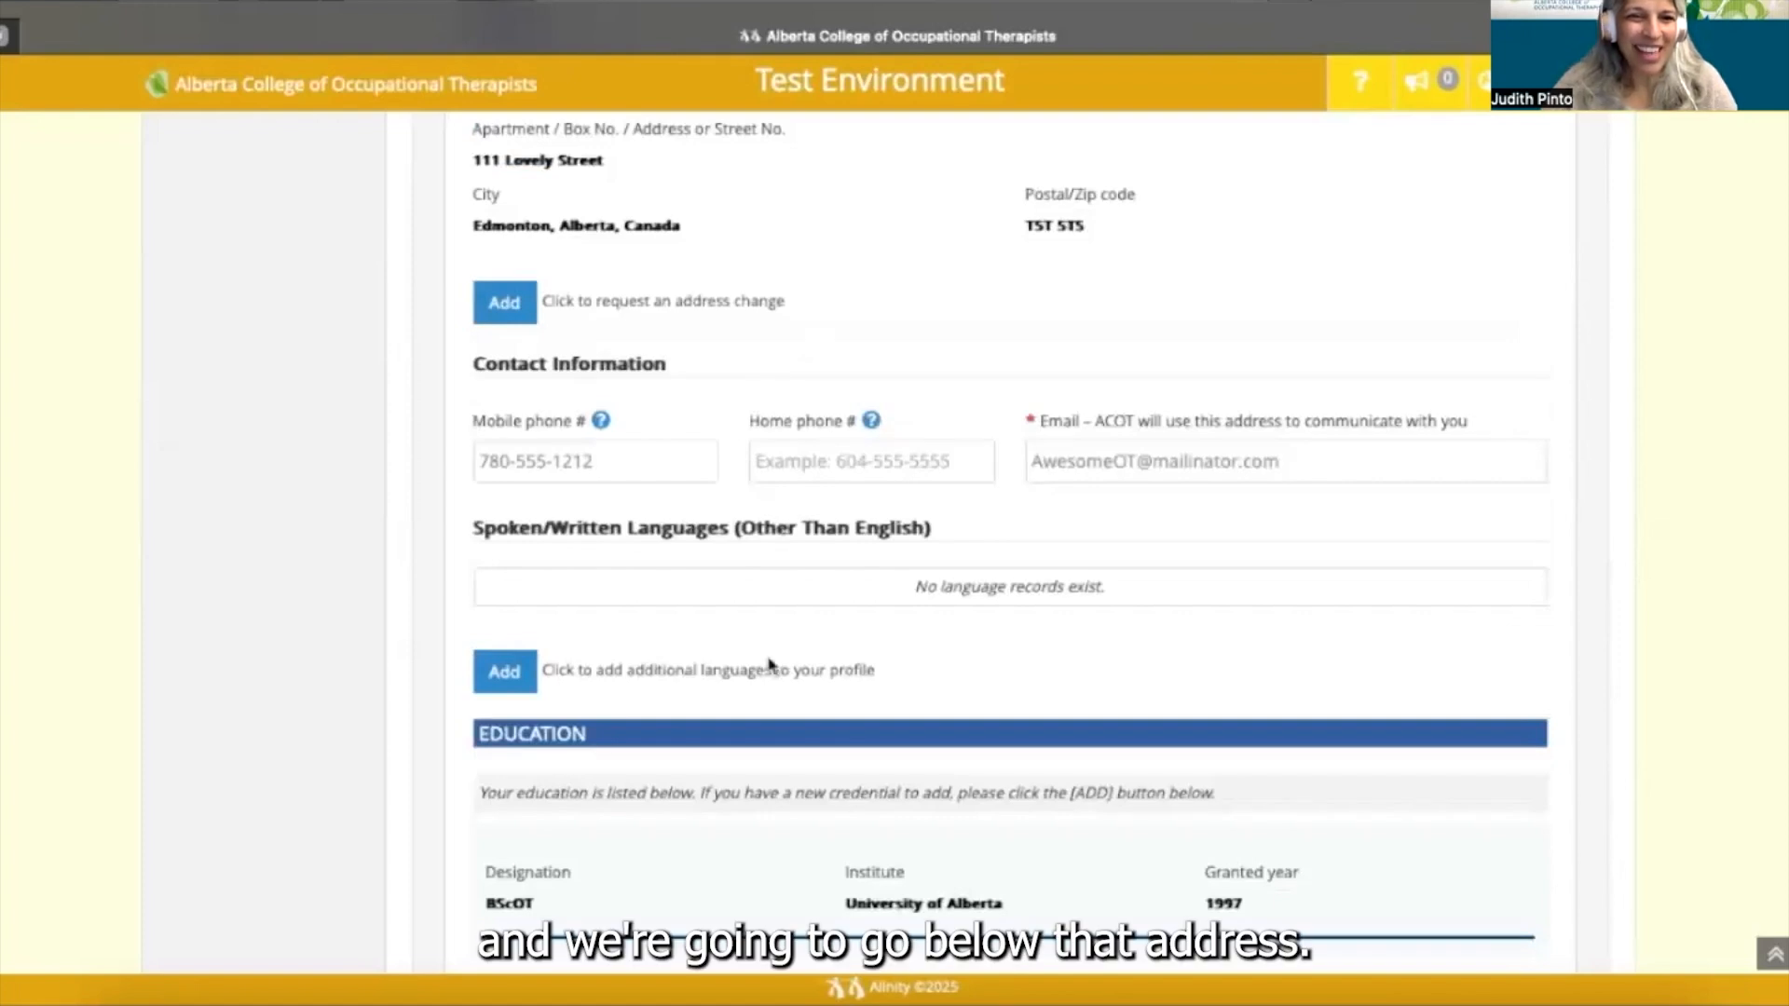
pyautogui.scroll(3, 770, 663)
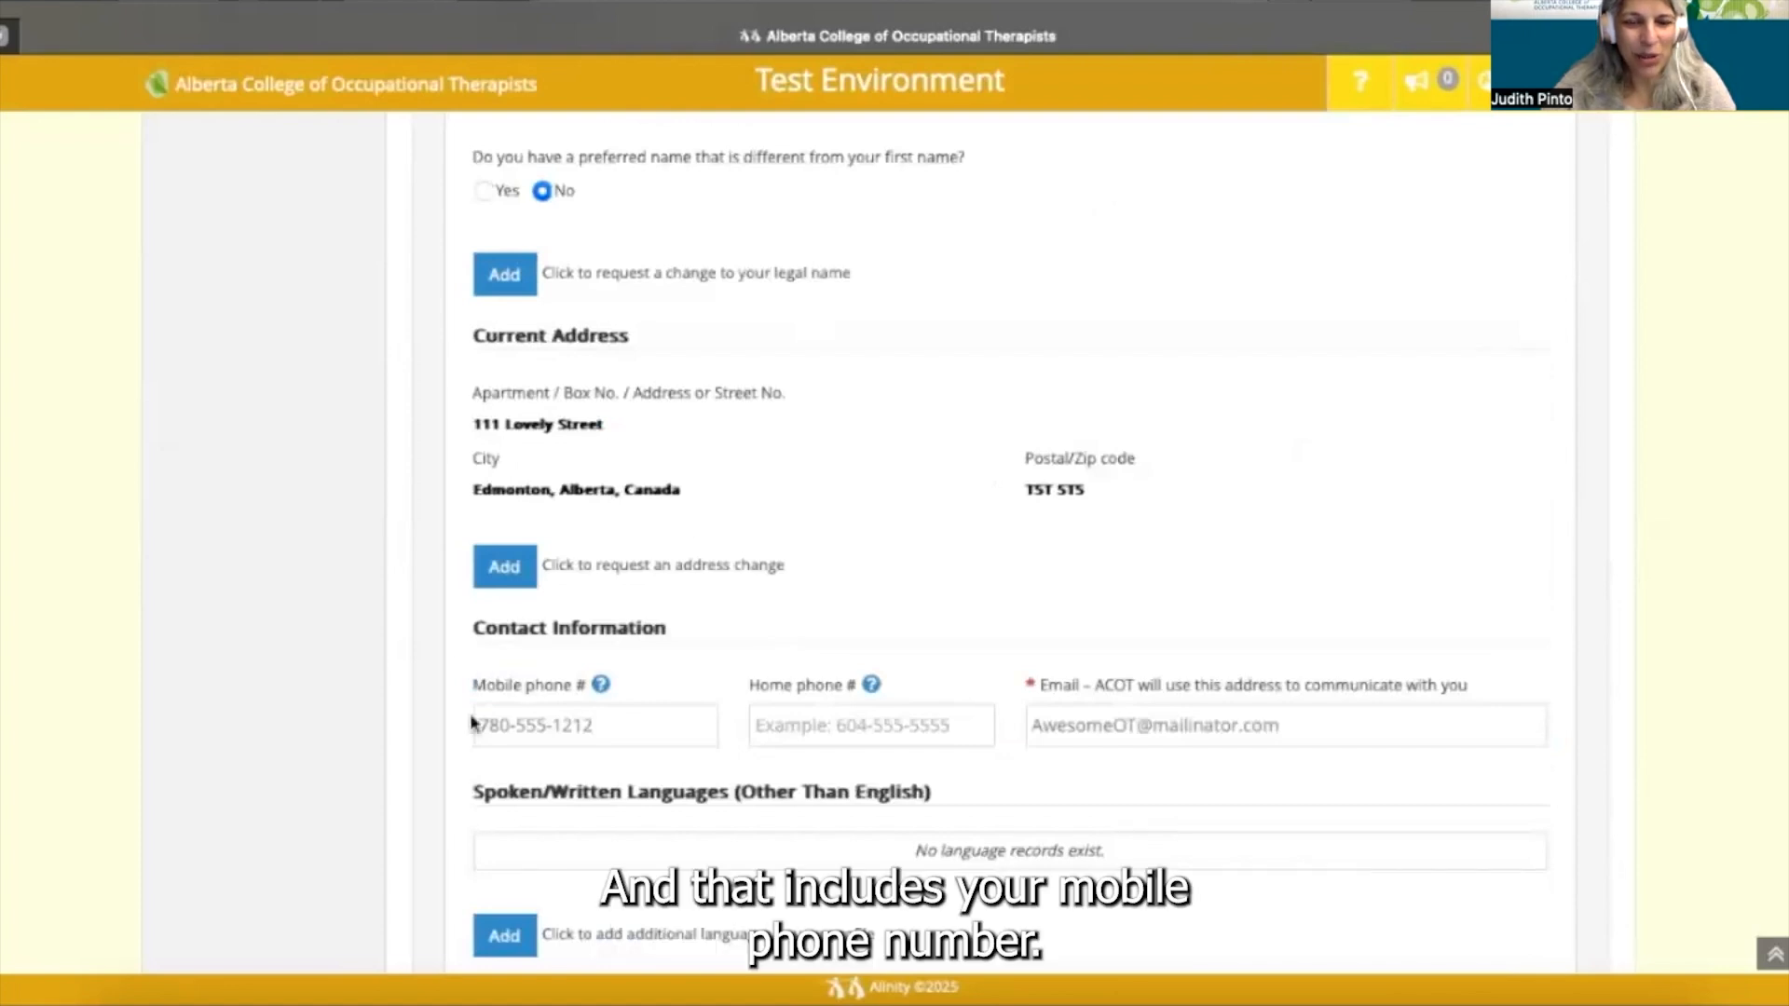
pyautogui.scroll(-2, 470, 722)
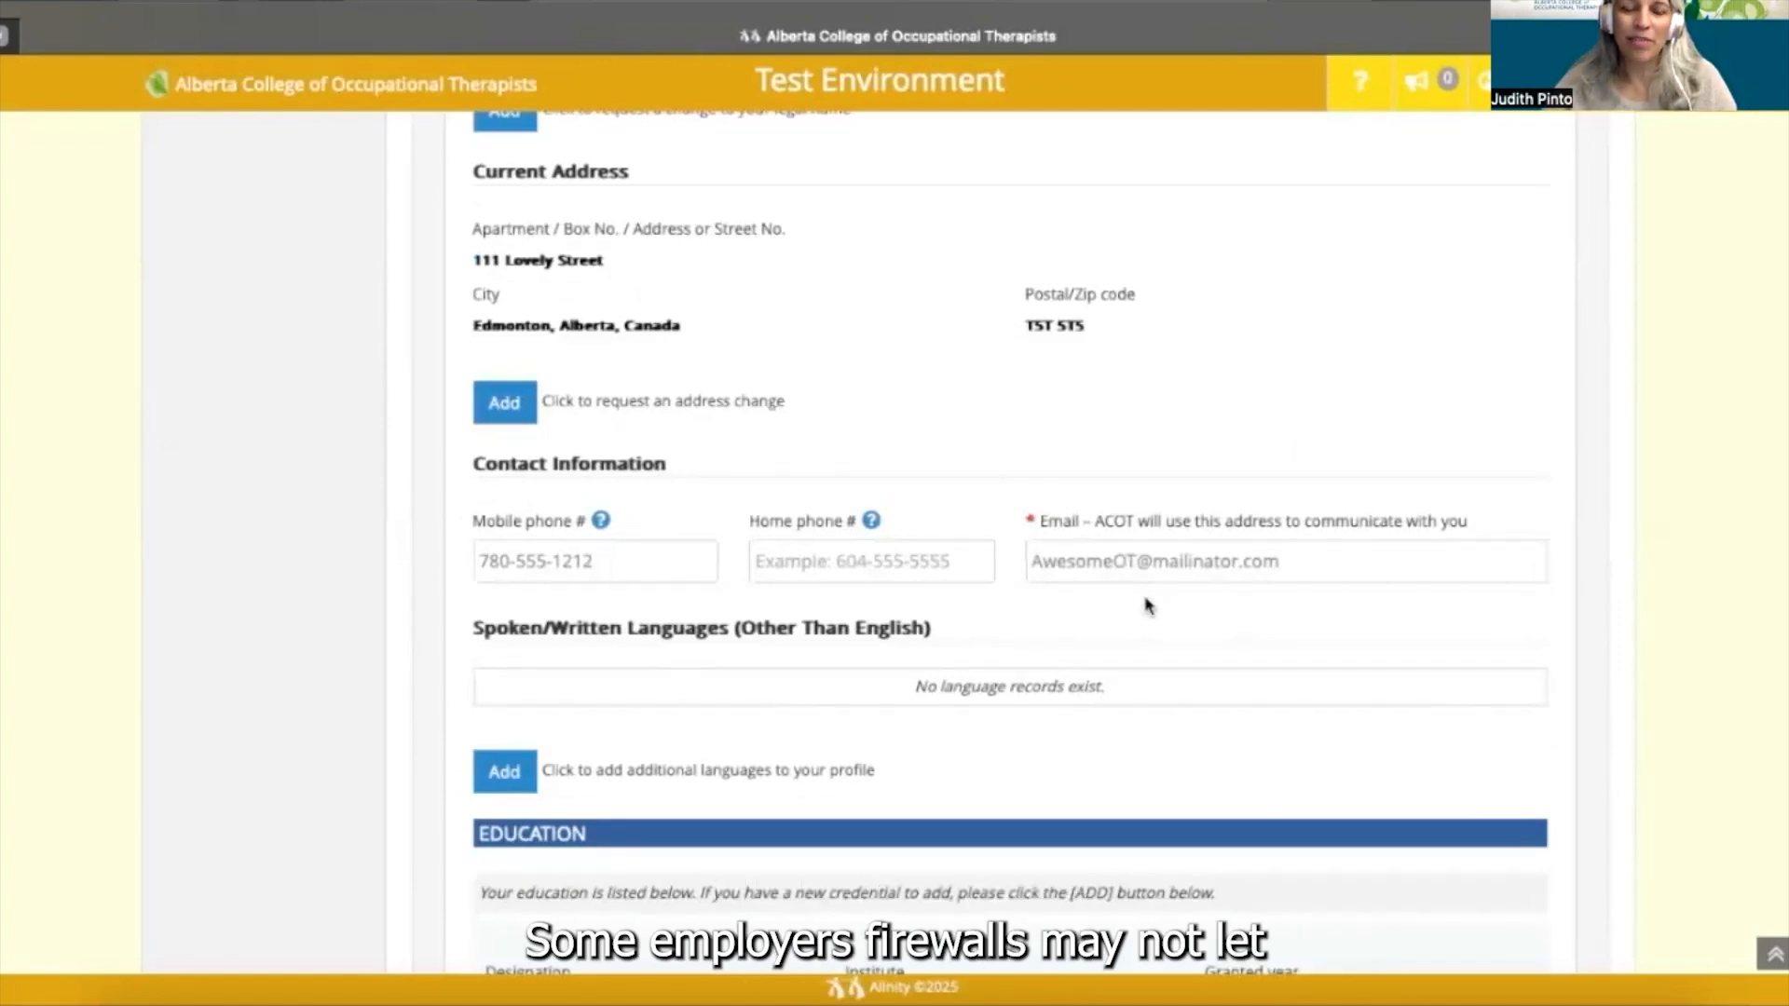
pyautogui.scroll(-1, 435, 665)
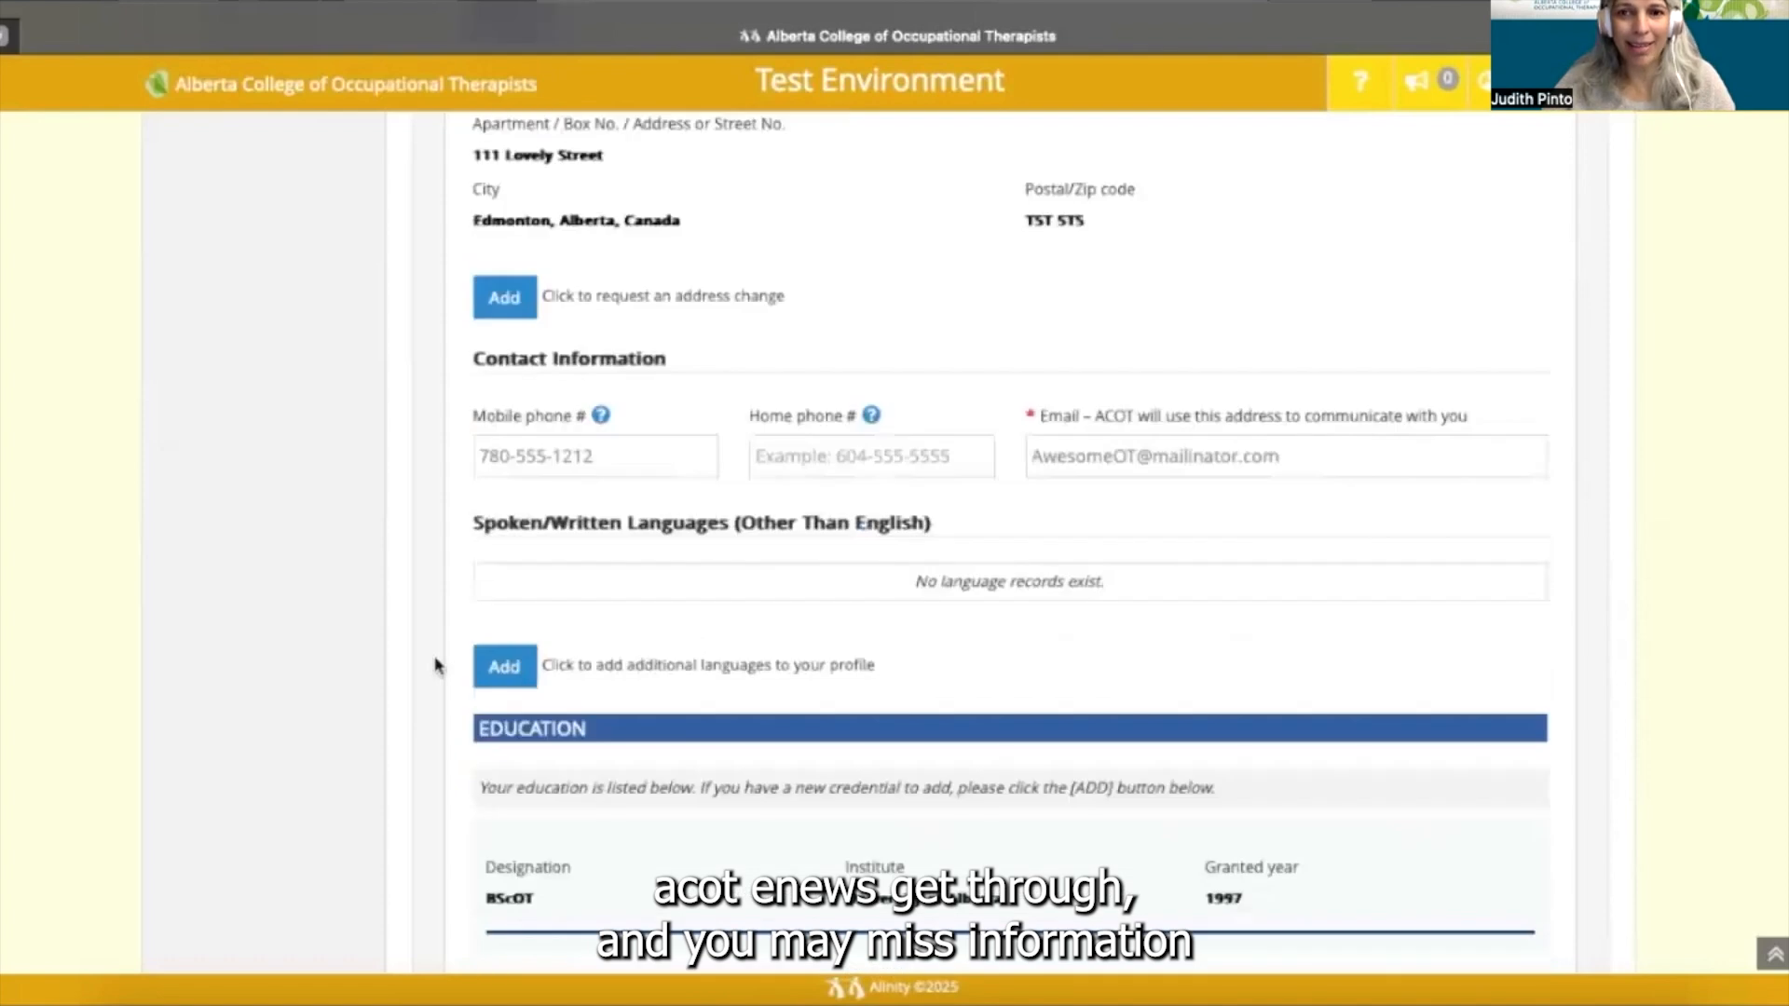
pyautogui.scroll(-1, 435, 666)
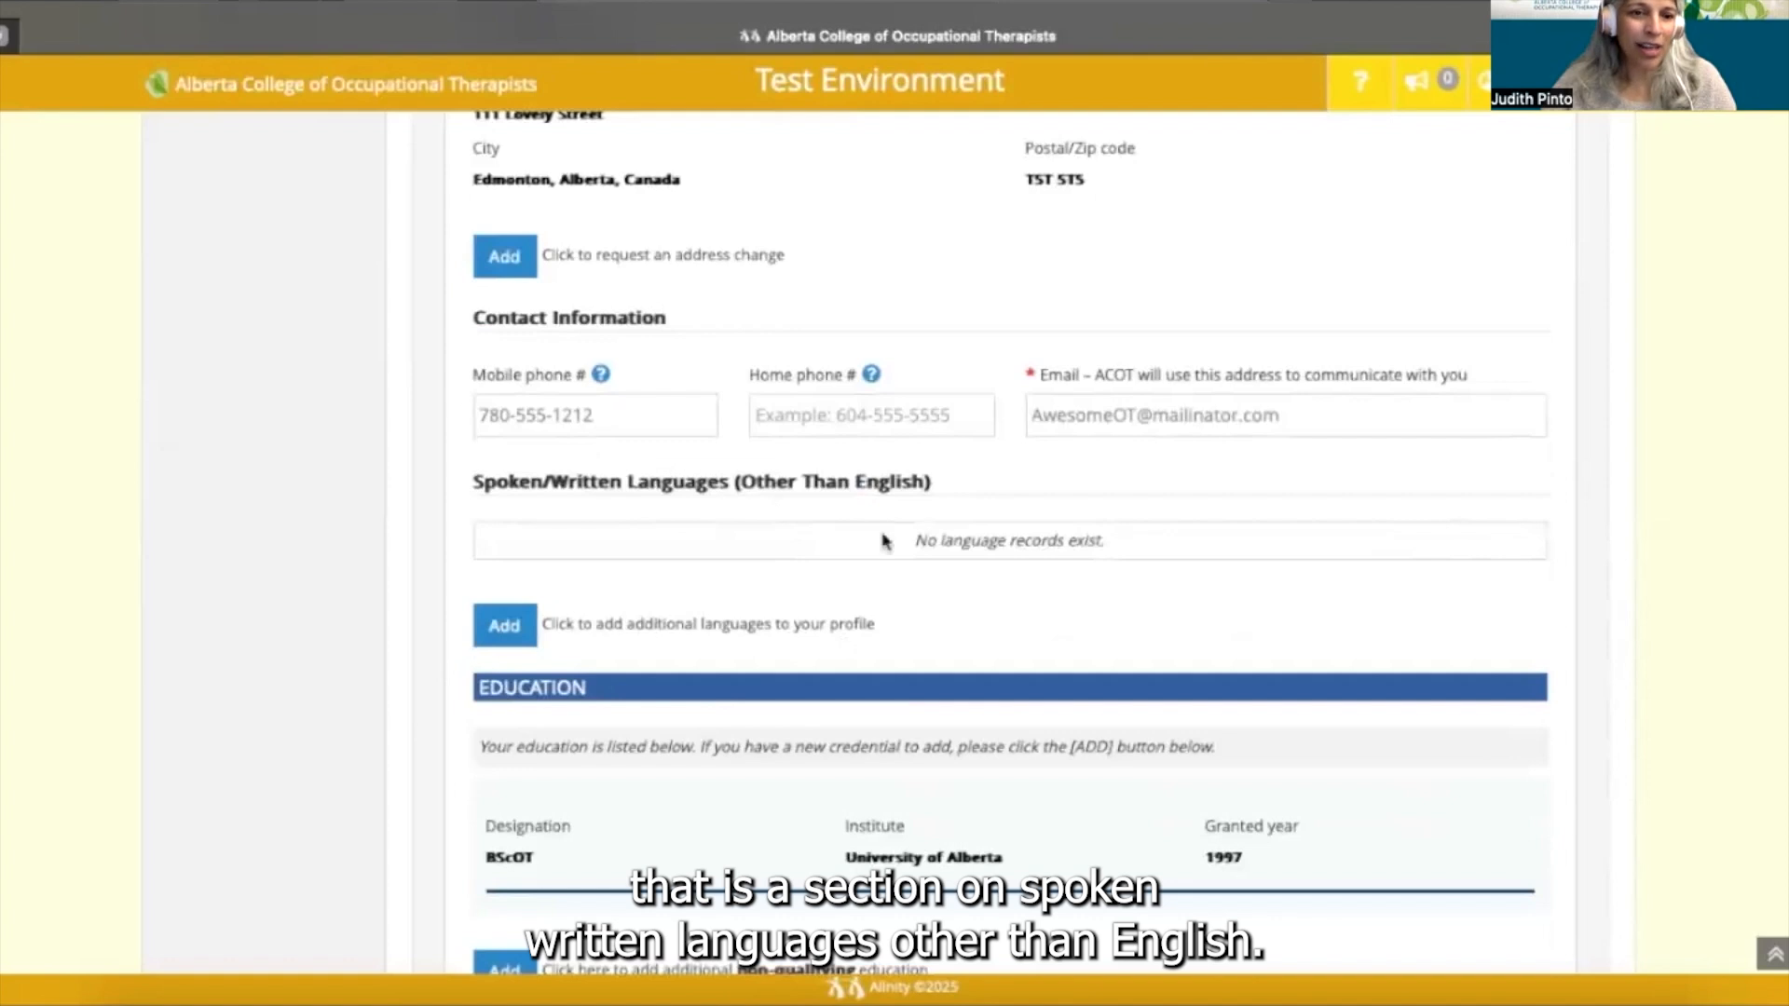
pyautogui.click(511, 630)
pyautogui.scroll(-2, 517, 633)
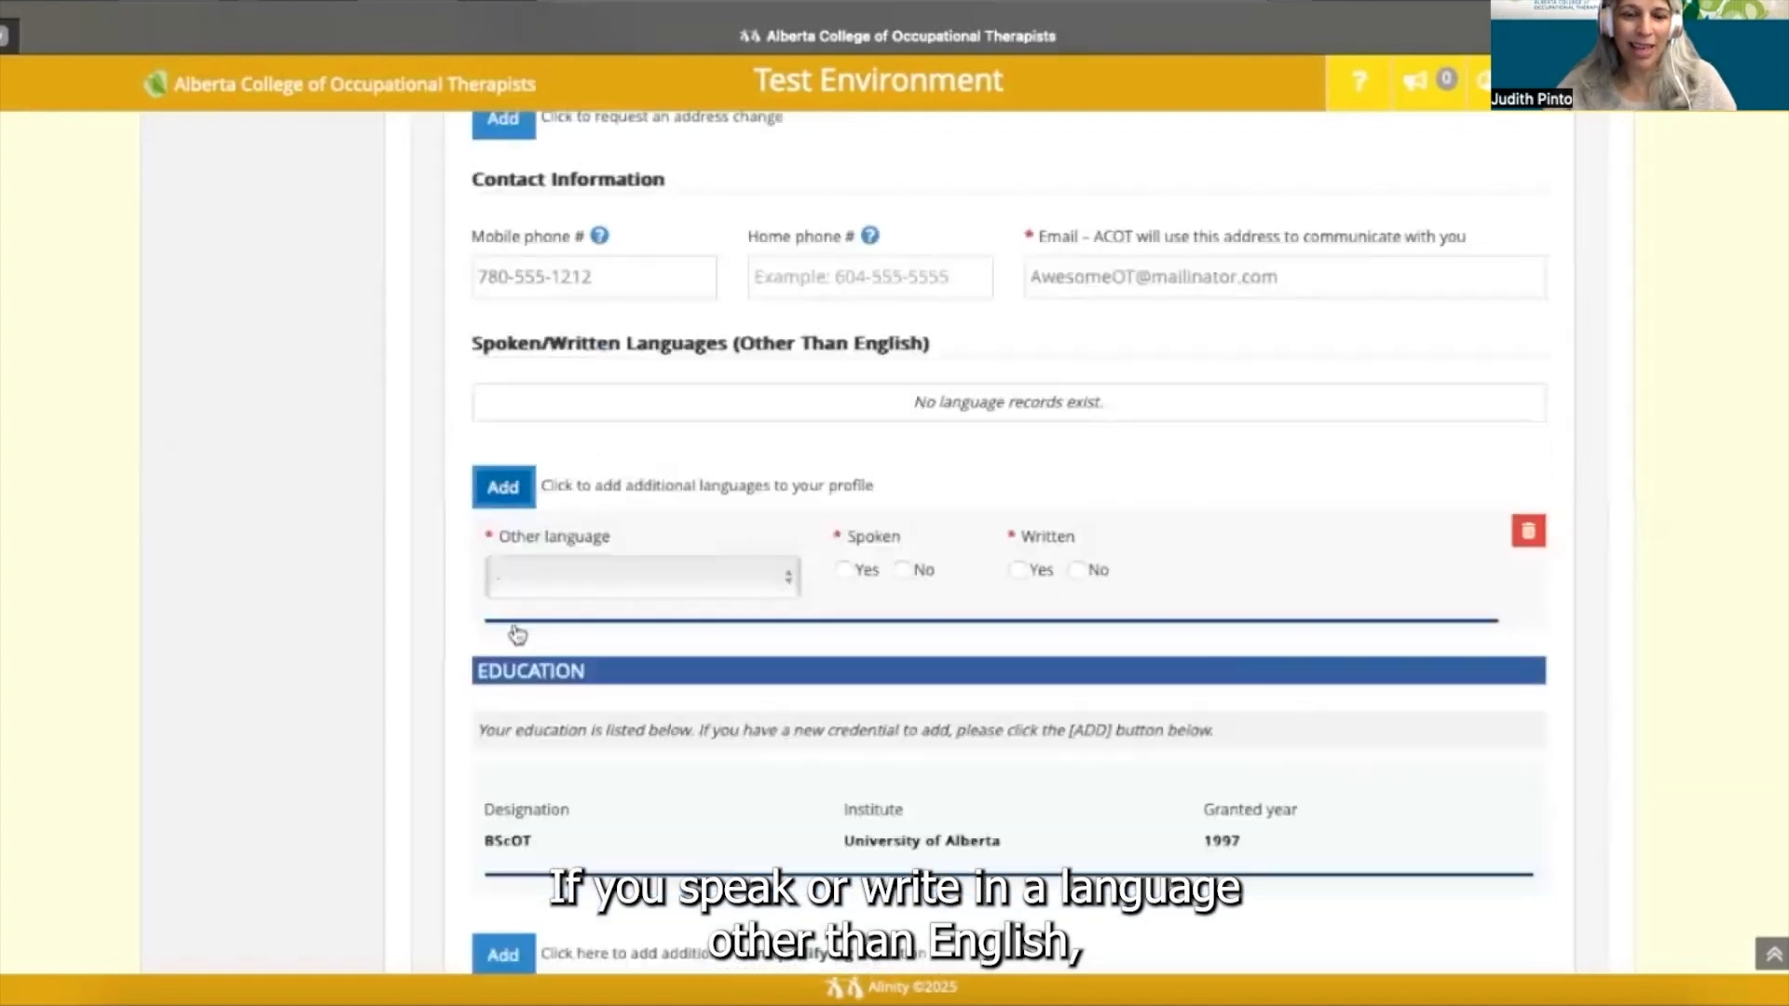
pyautogui.scroll(-2, 515, 630)
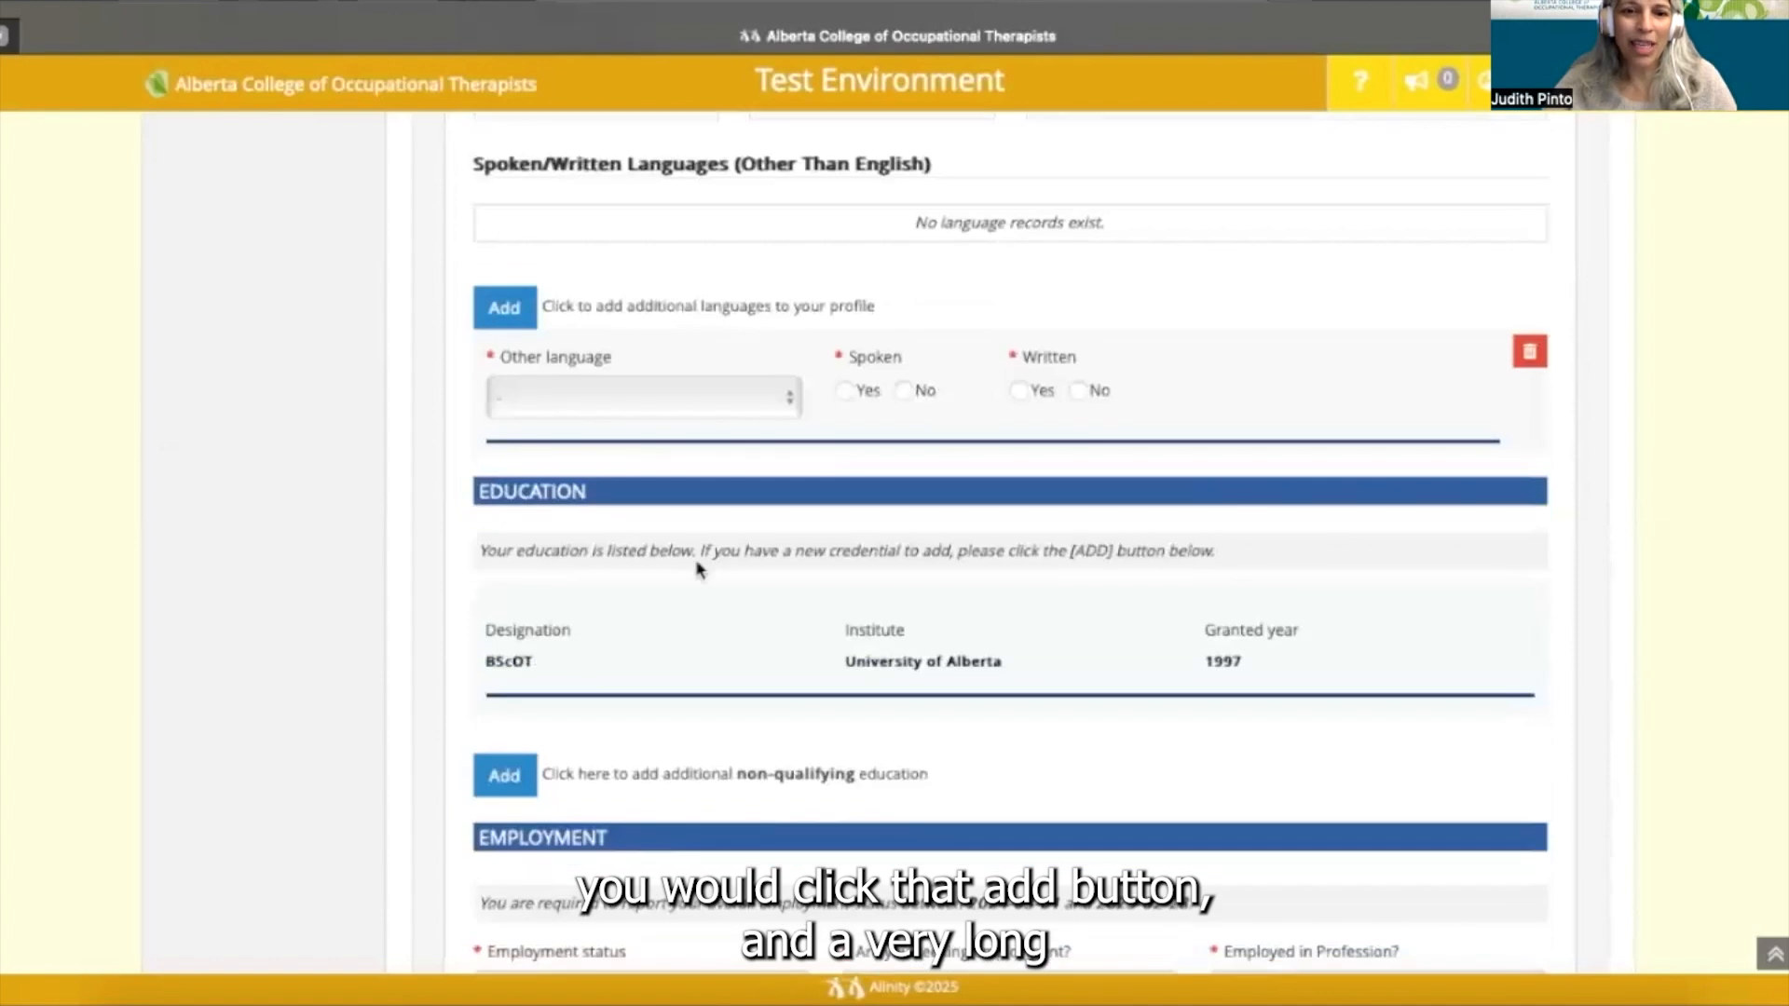
pyautogui.click(790, 399)
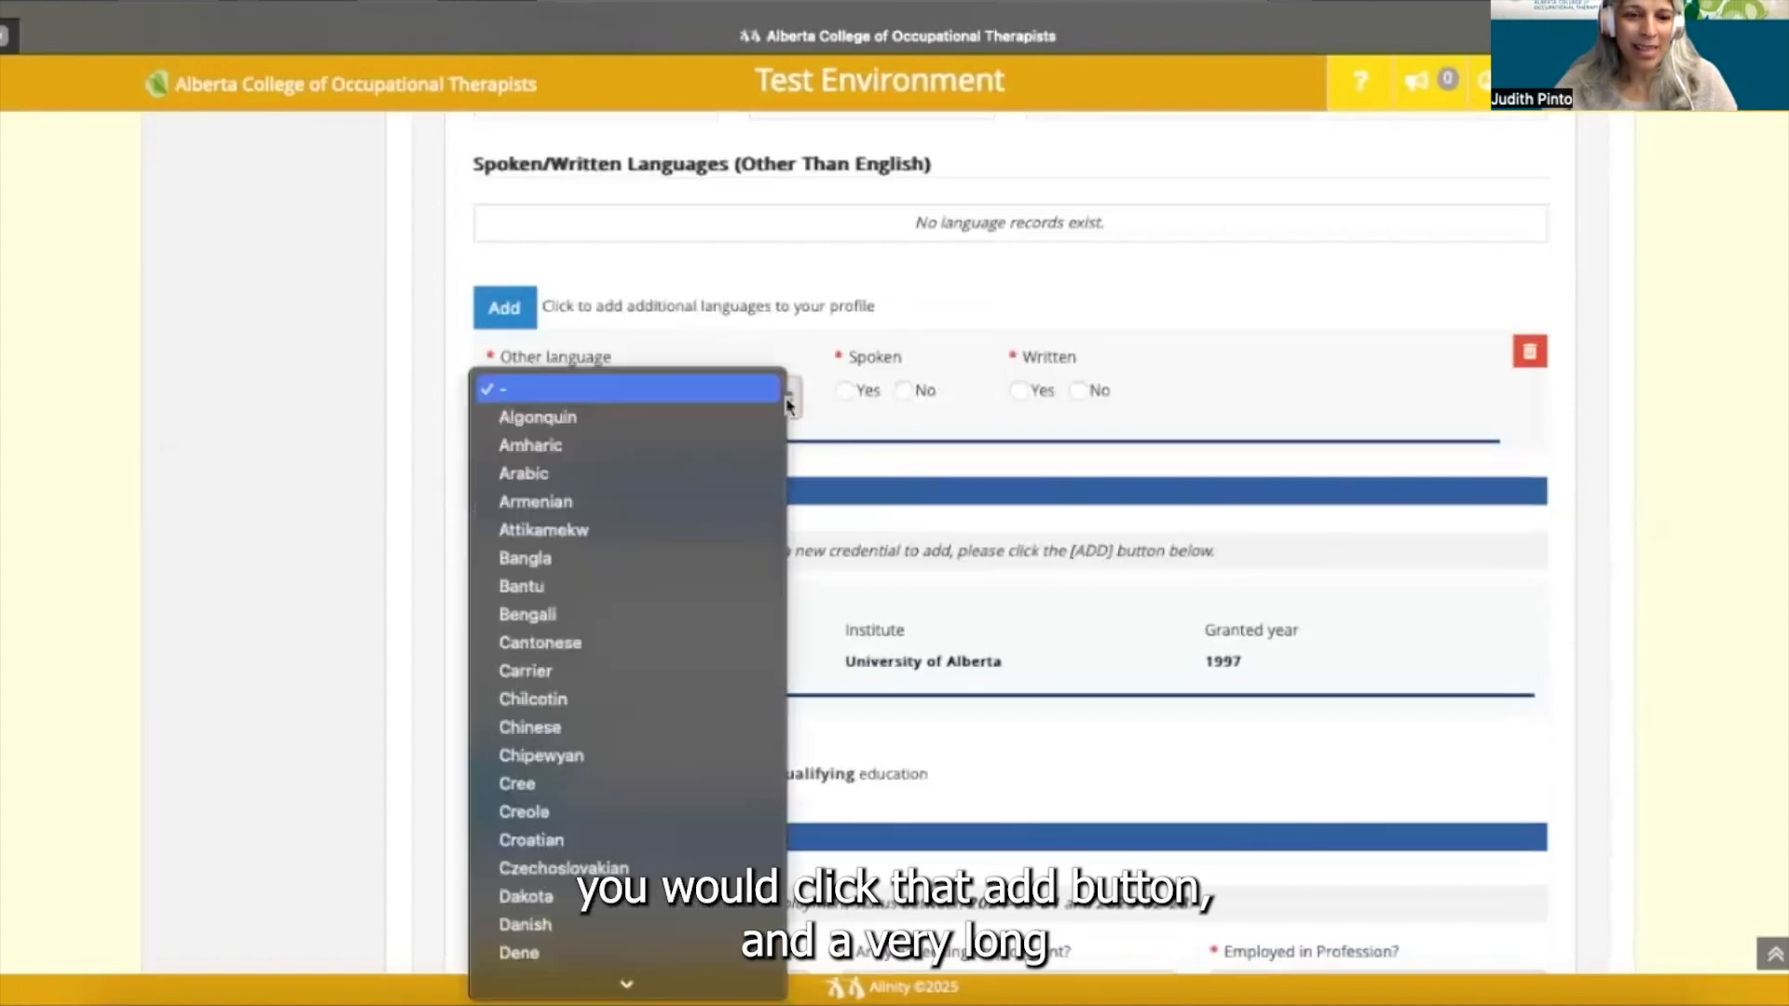
pyautogui.scroll(-5, 629, 722)
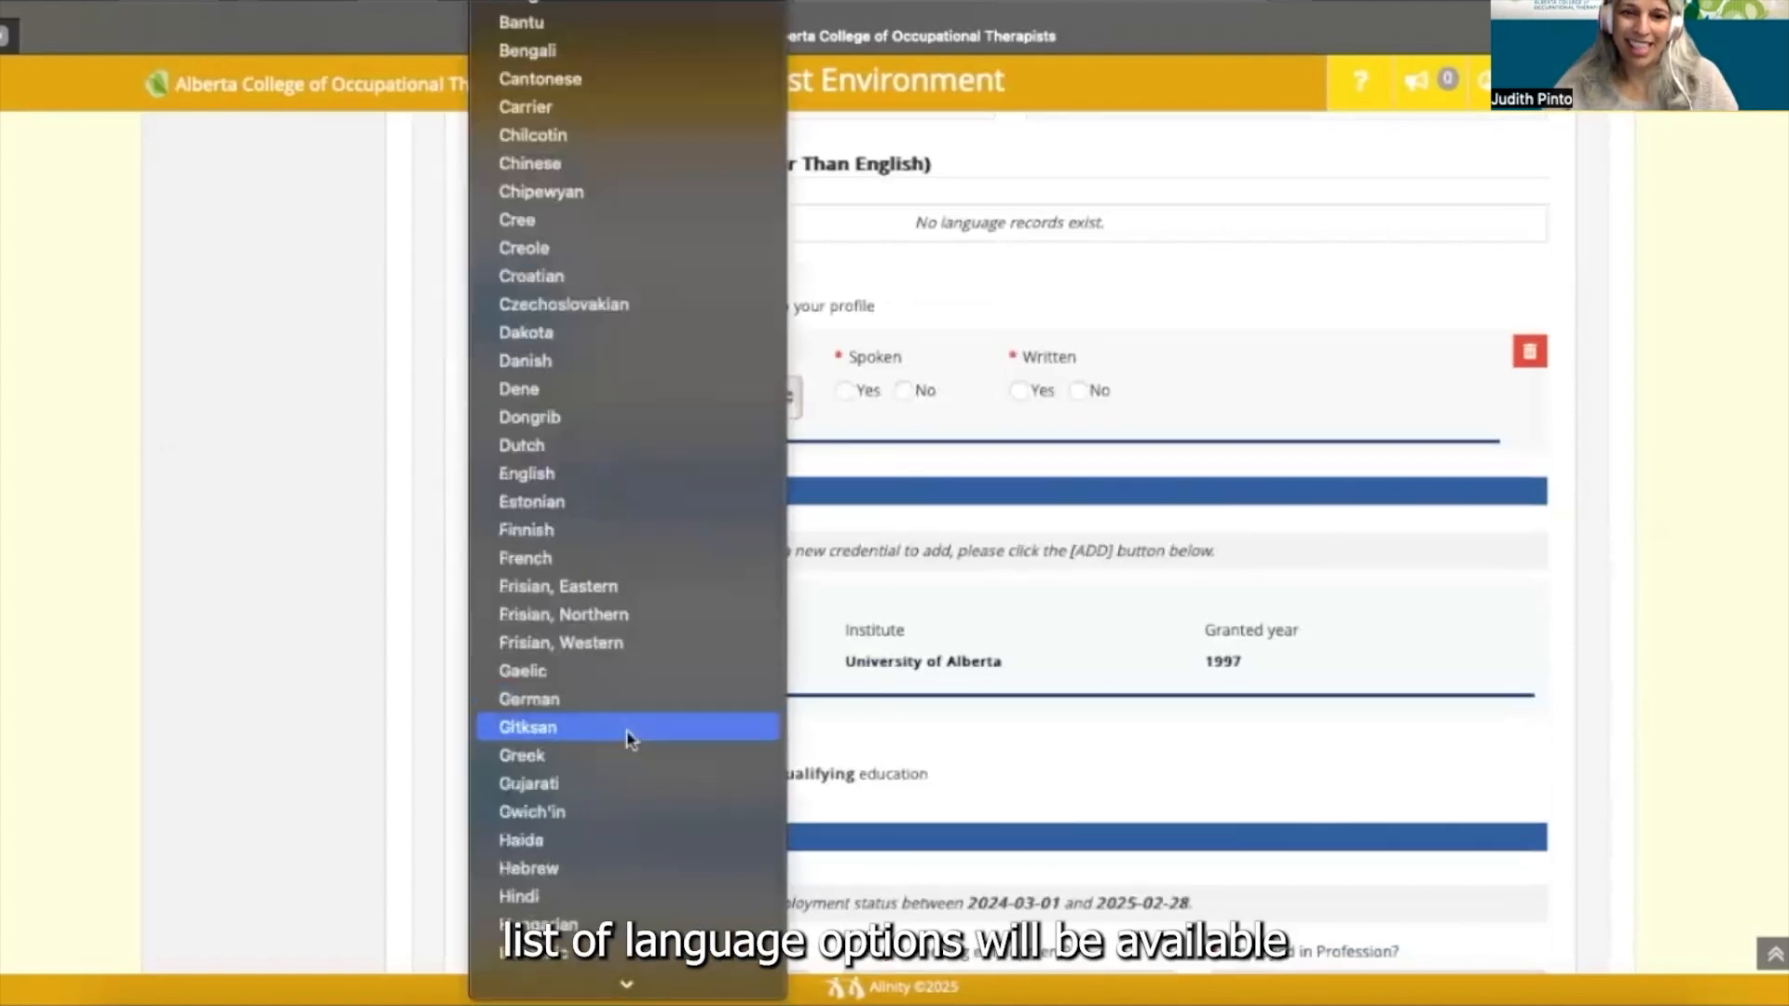
pyautogui.scroll(-6, 629, 739)
pyautogui.scroll(-8, 629, 739)
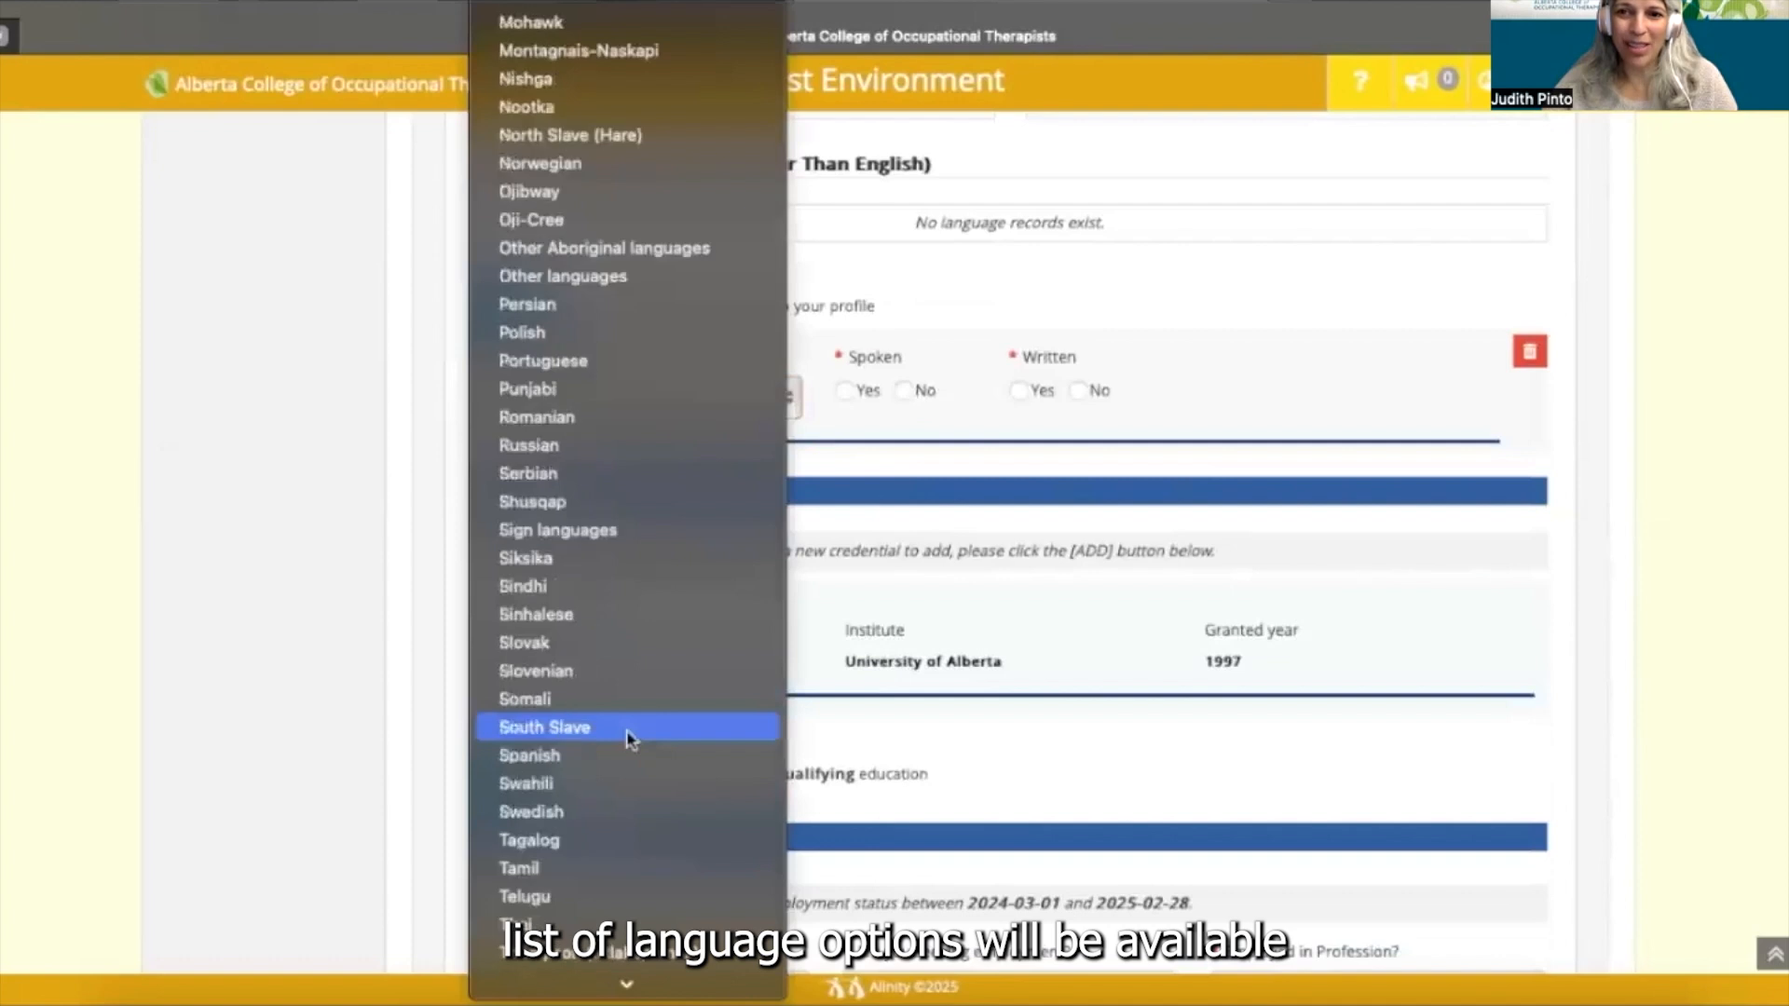
pyautogui.scroll(-3, 629, 739)
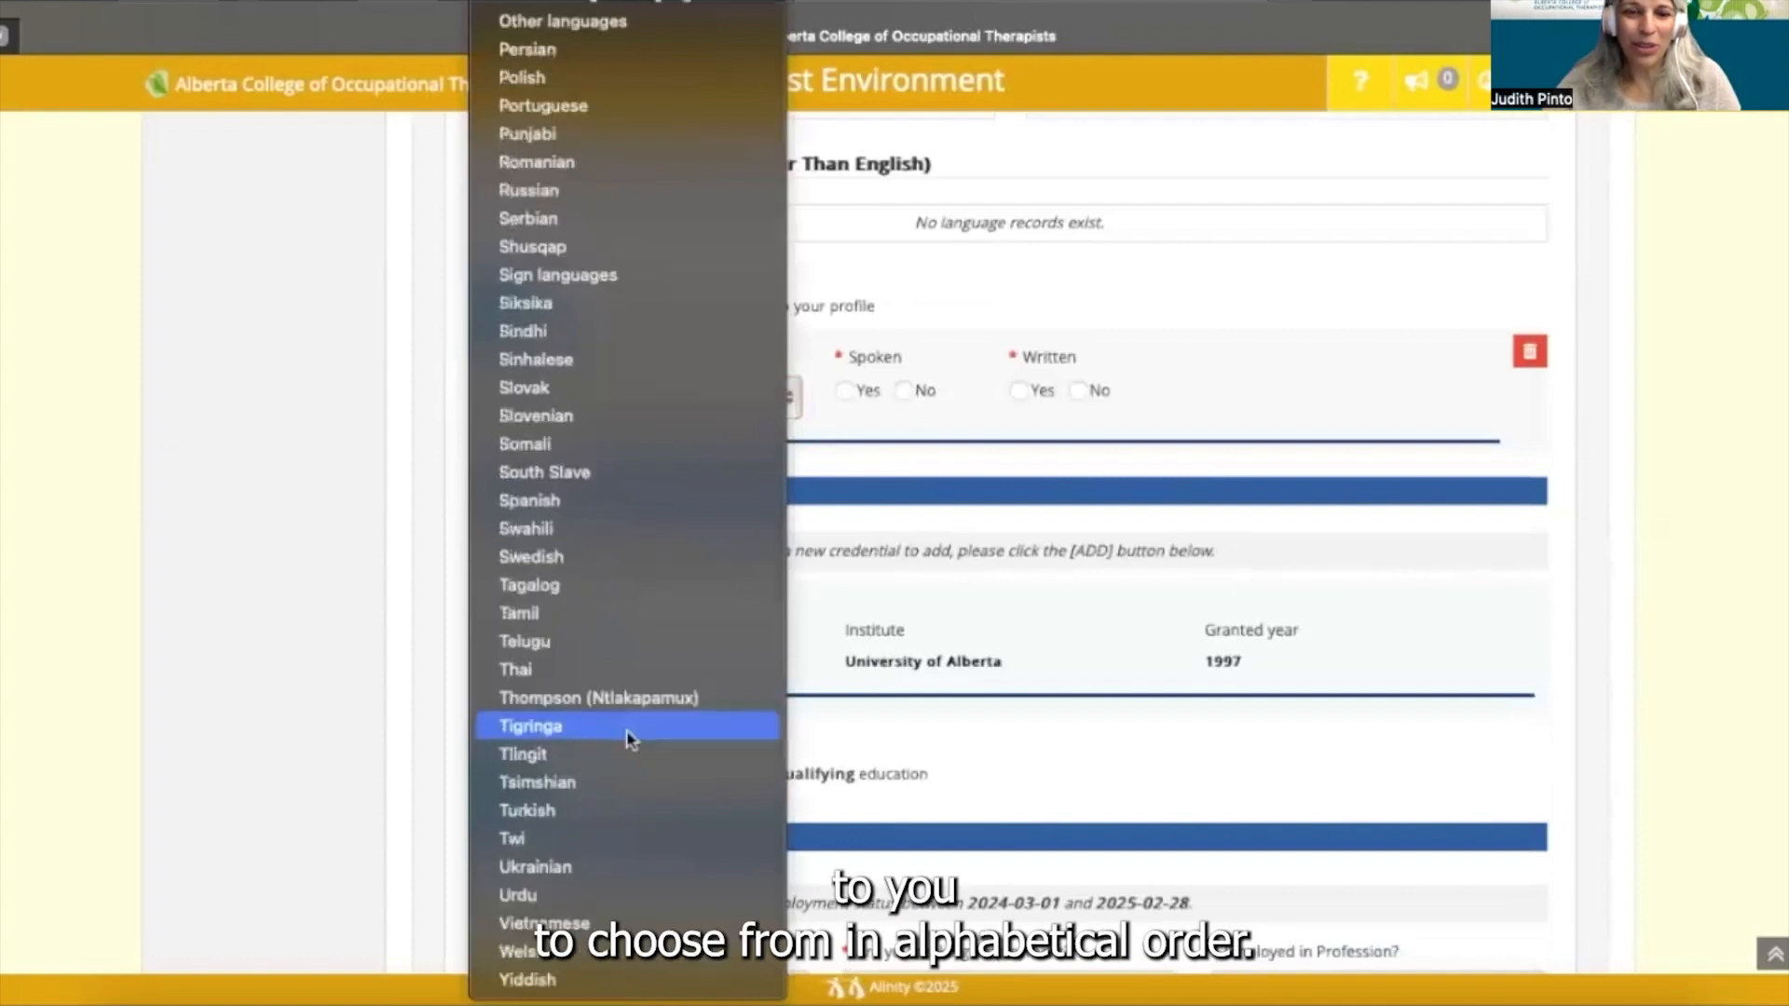
pyautogui.scroll(7, 629, 739)
pyautogui.scroll(5, 629, 739)
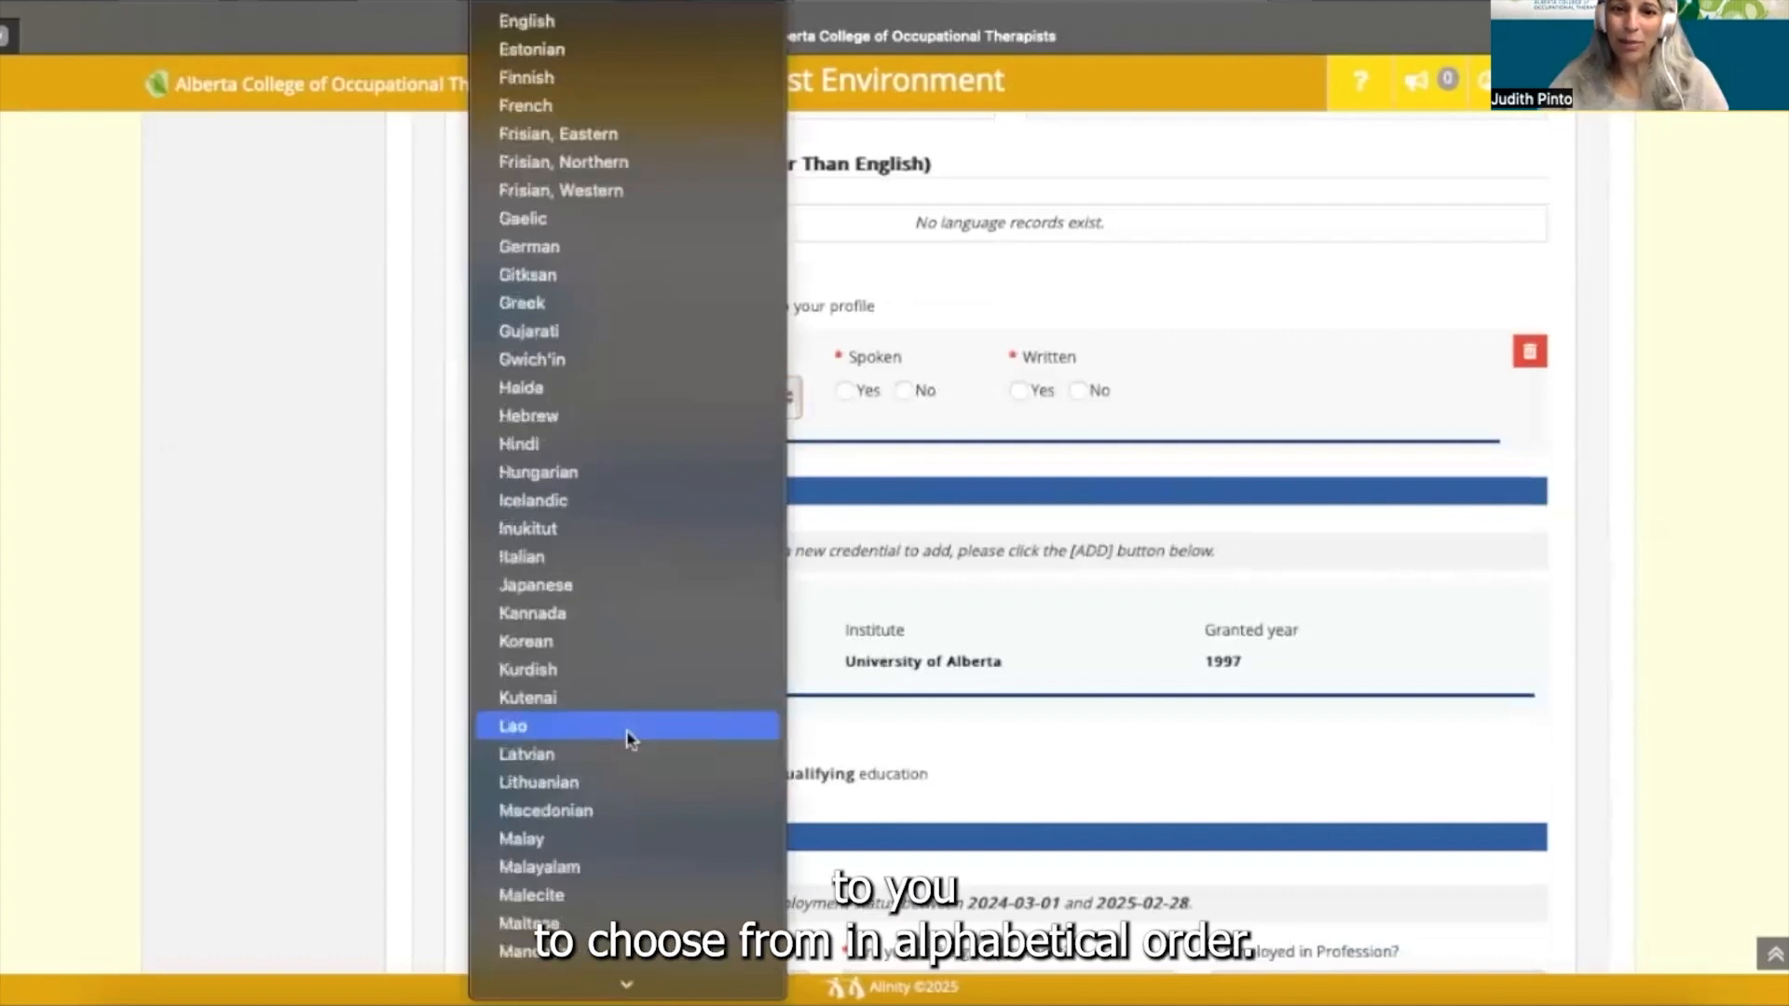
pyautogui.scroll(4, 629, 738)
pyautogui.scroll(3, 632, 740)
pyautogui.click(851, 430)
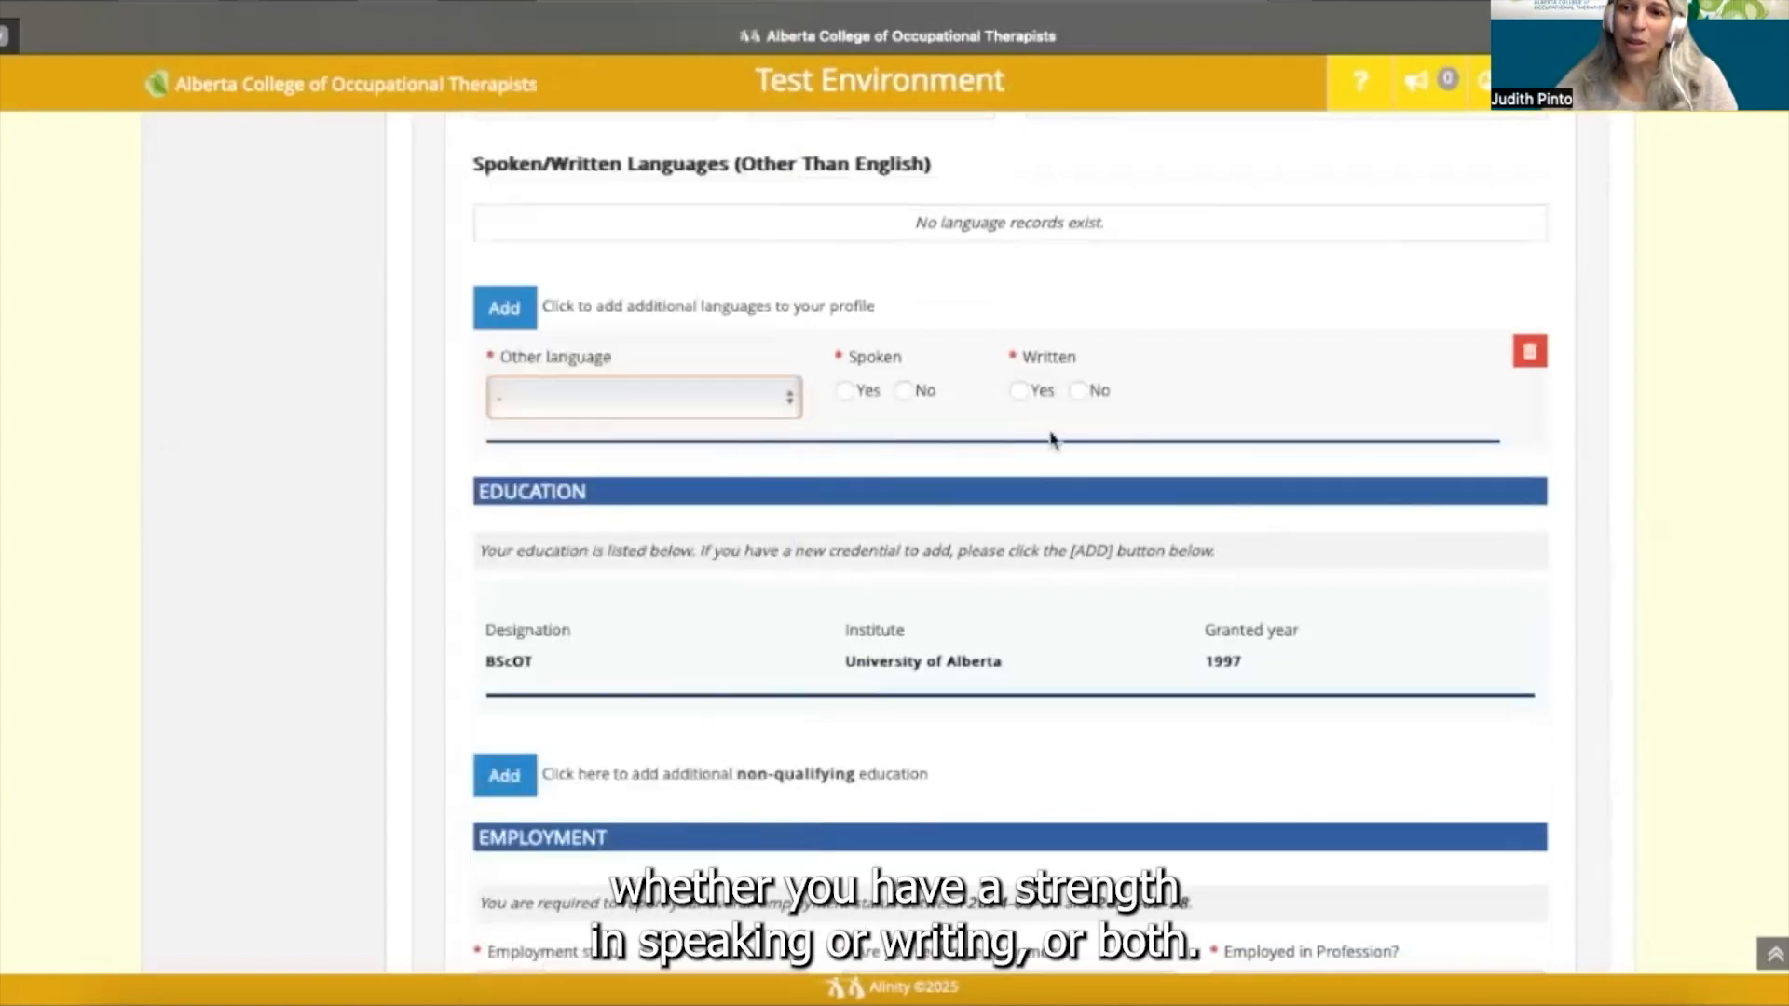
pyautogui.click(1530, 352)
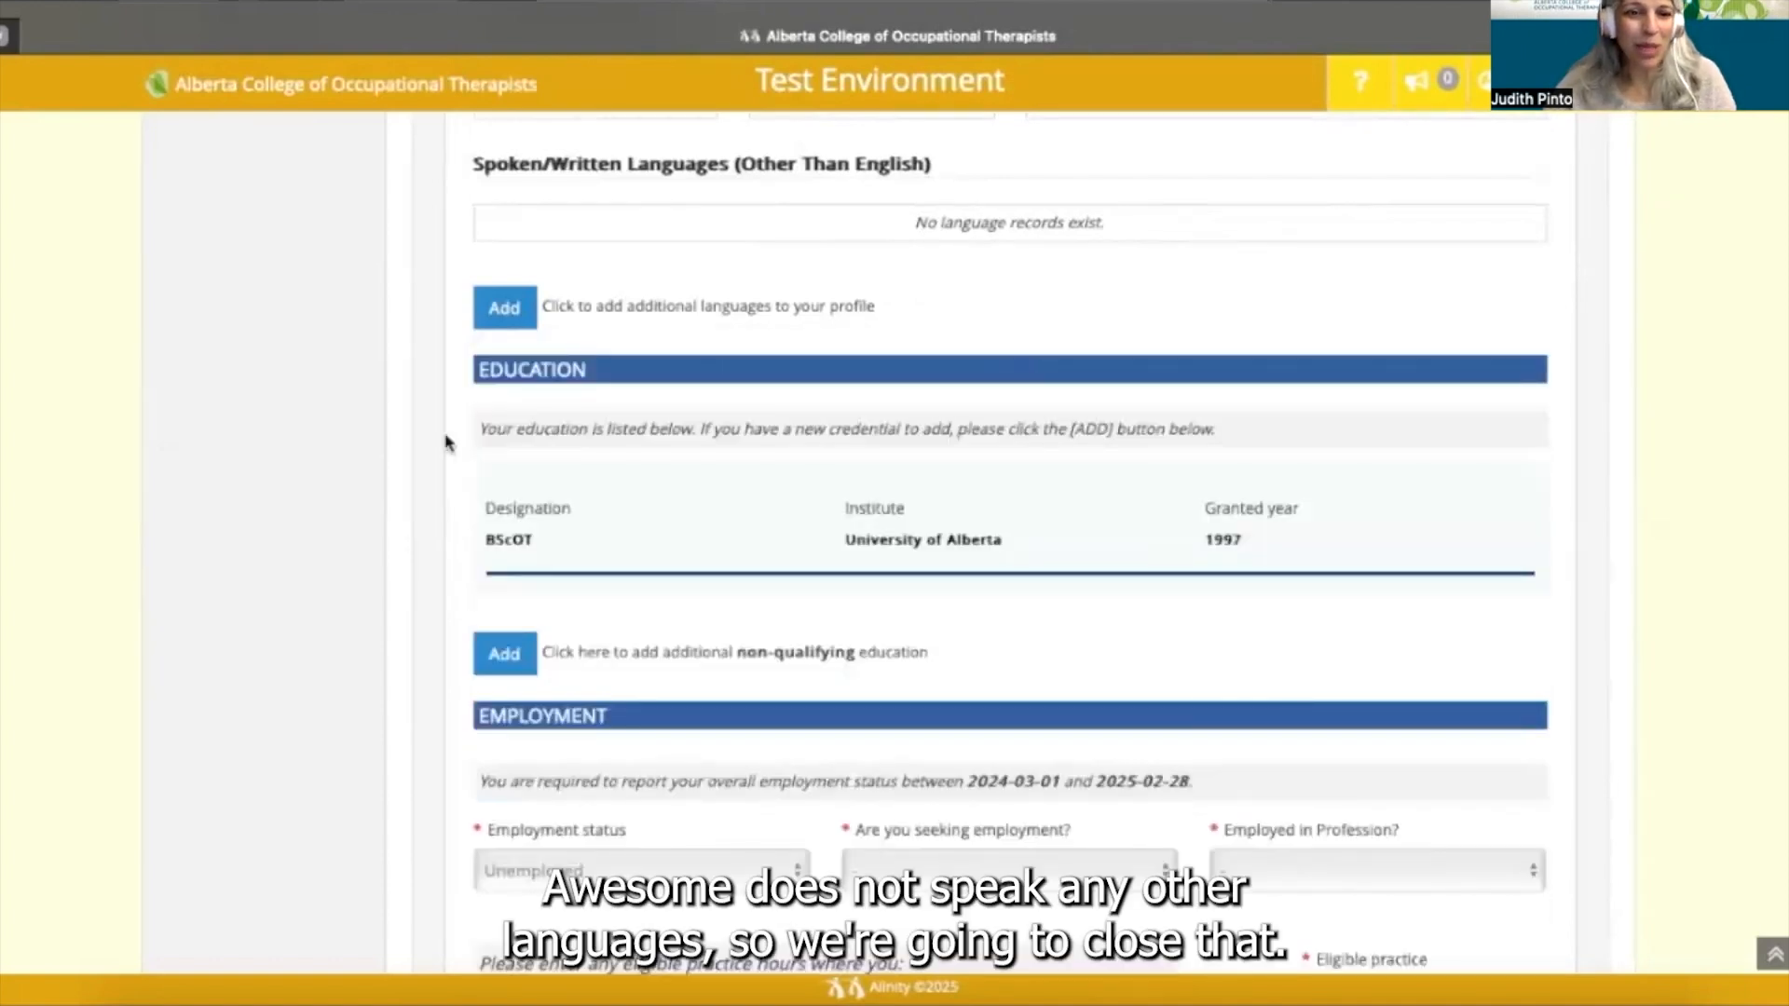
pyautogui.scroll(-1, 445, 442)
pyautogui.scroll(-1, 445, 441)
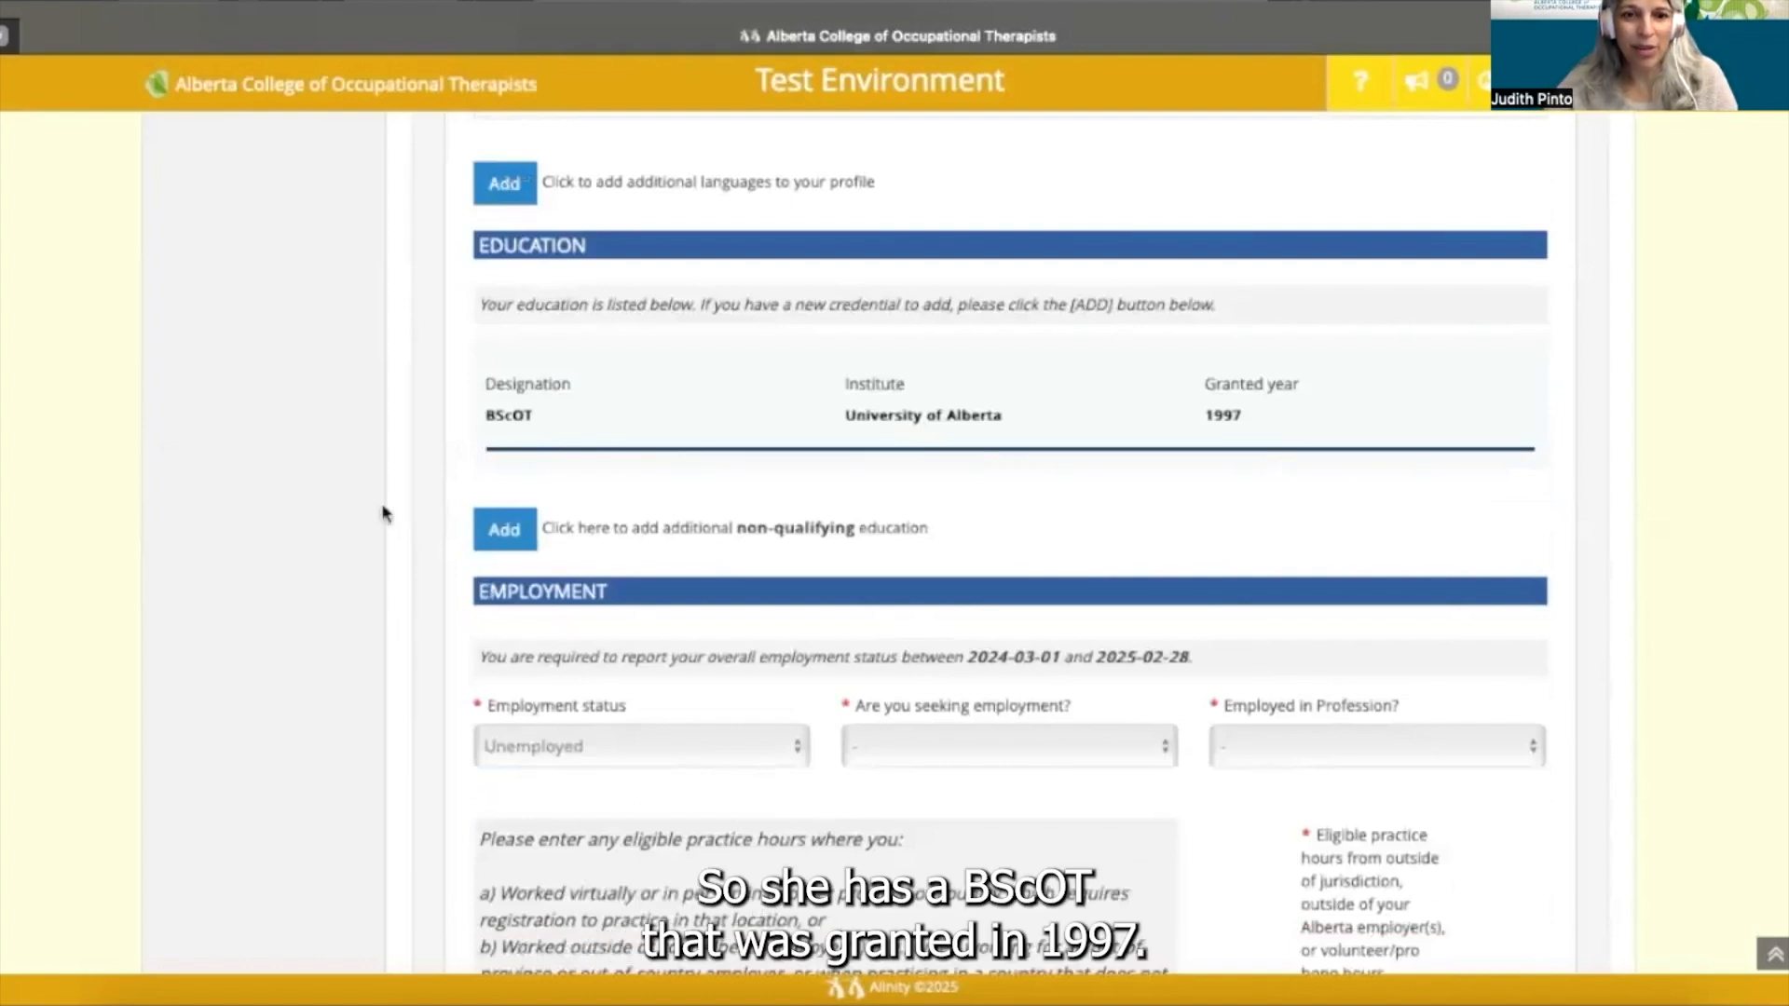
pyautogui.scroll(-1, 387, 518)
pyautogui.scroll(-1, 641, 456)
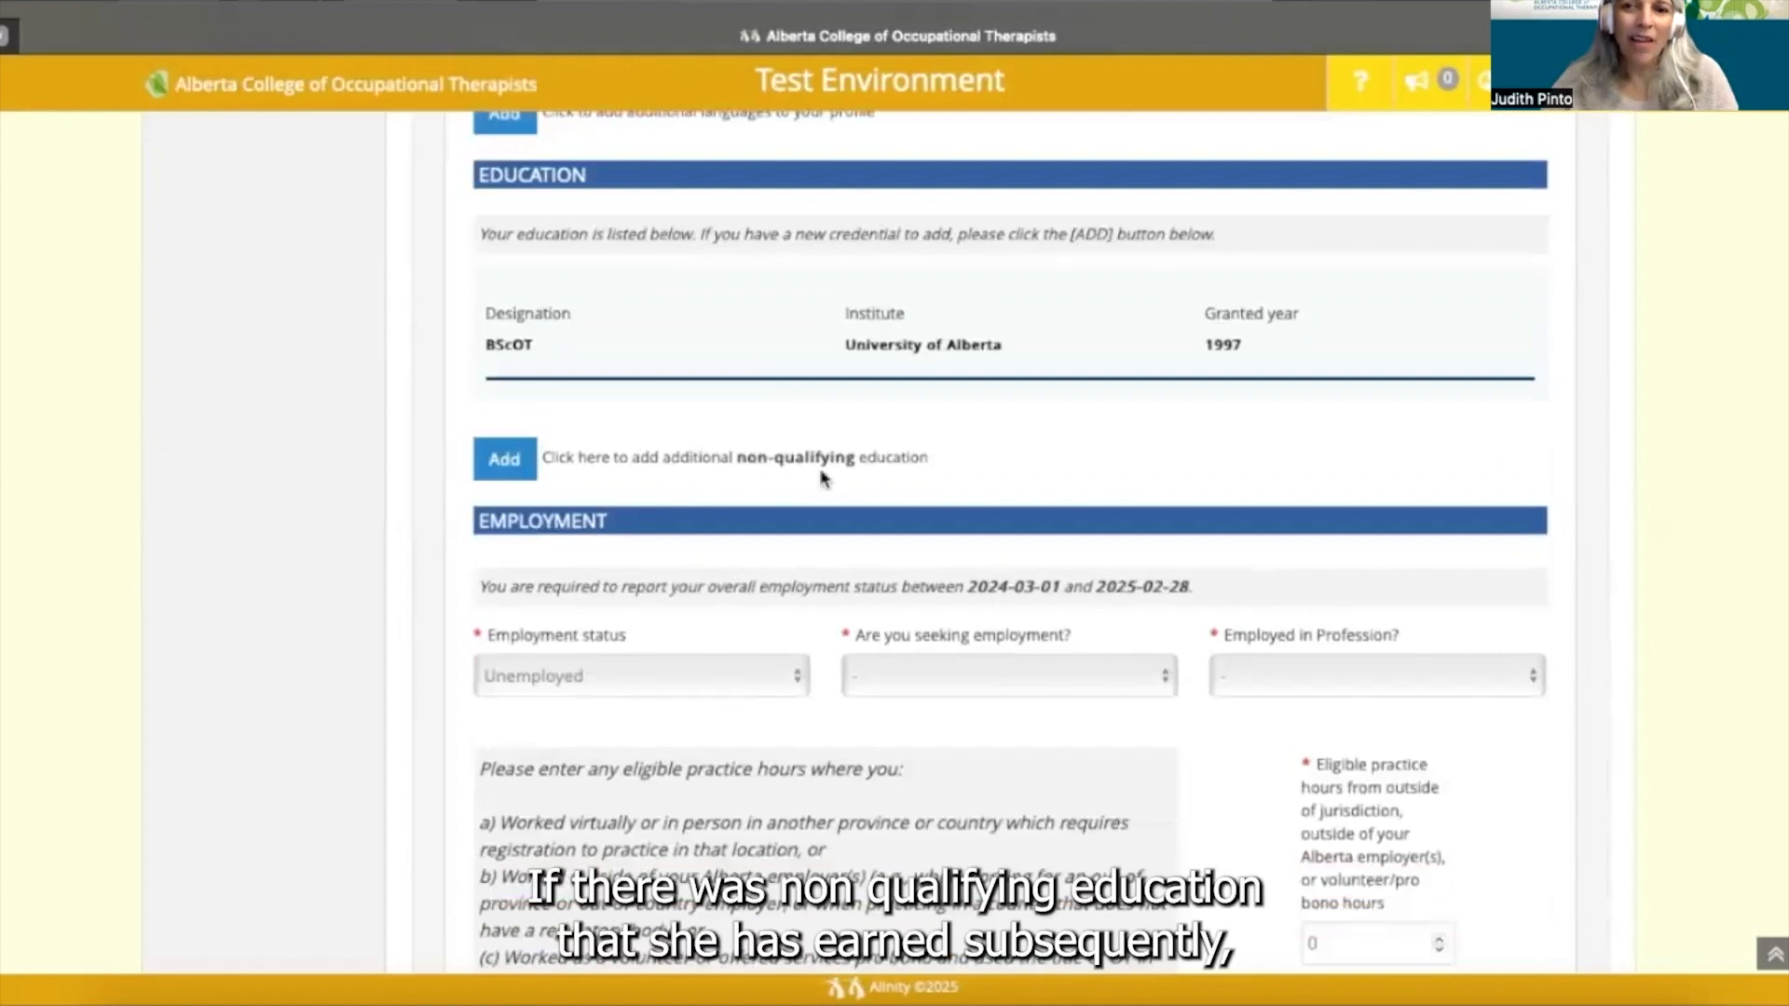
# - Add a new non-qualifying education entry outside occupational therapy
pyautogui.click(504, 461)
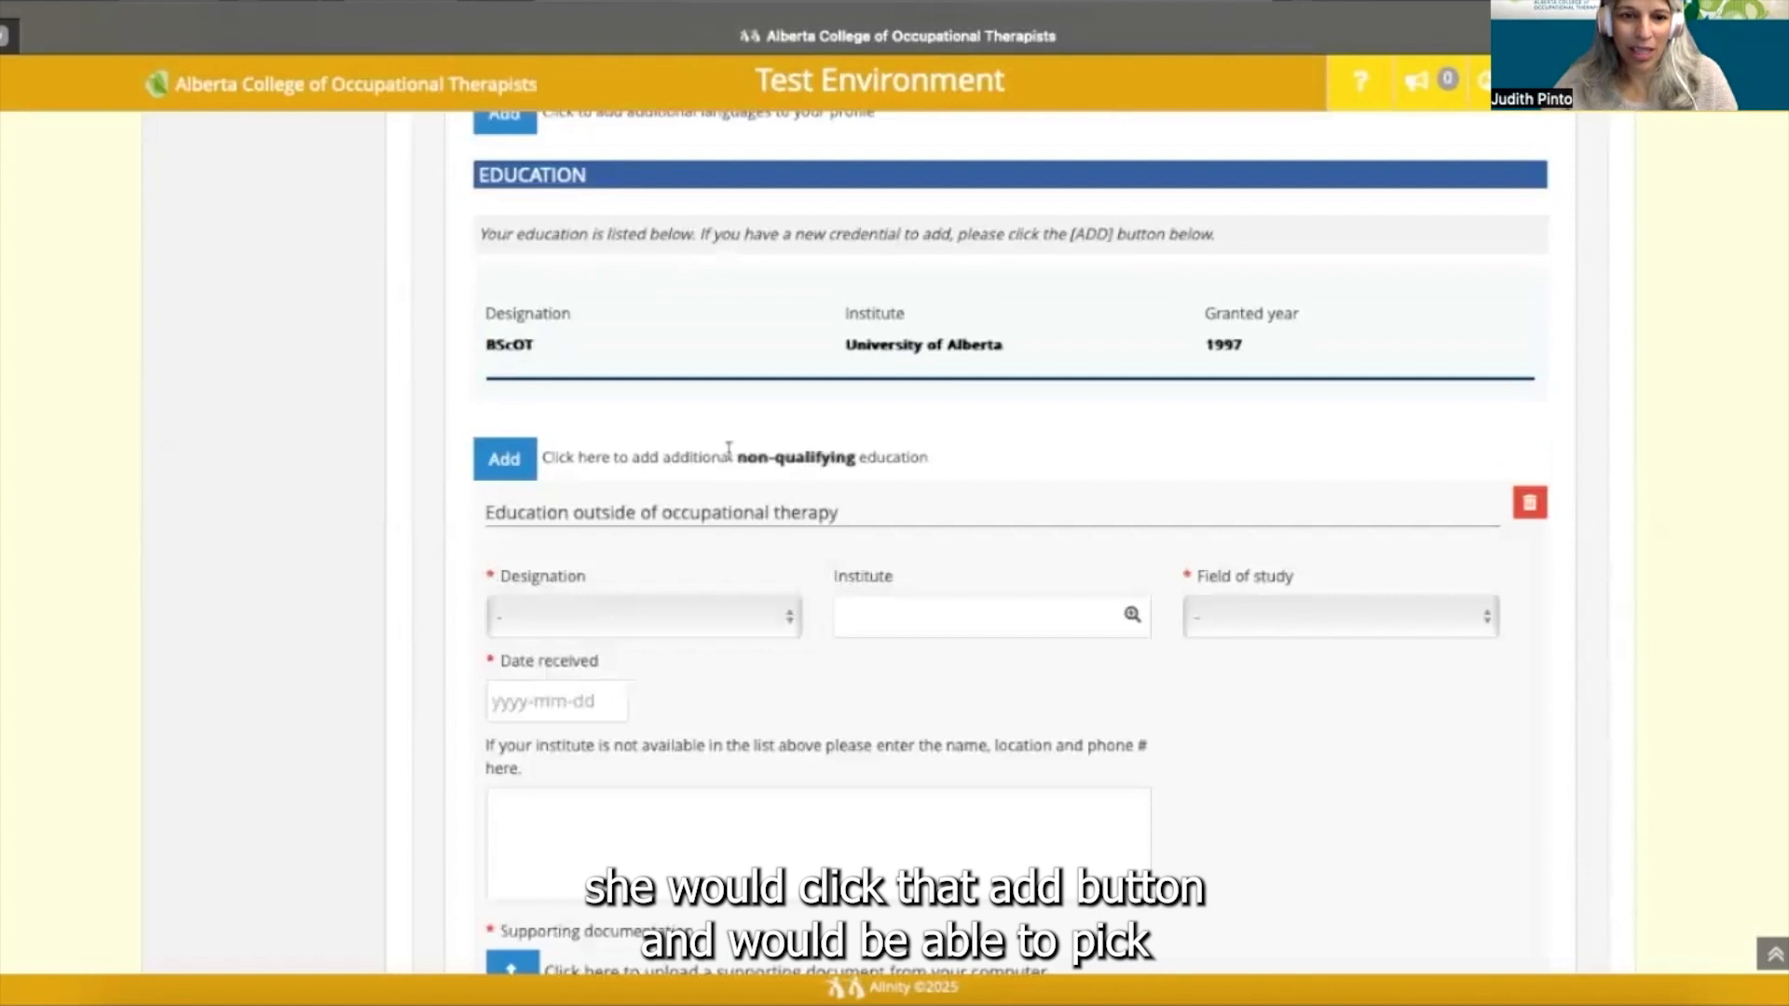
pyautogui.scroll(-2, 729, 449)
pyautogui.scroll(-1, 797, 473)
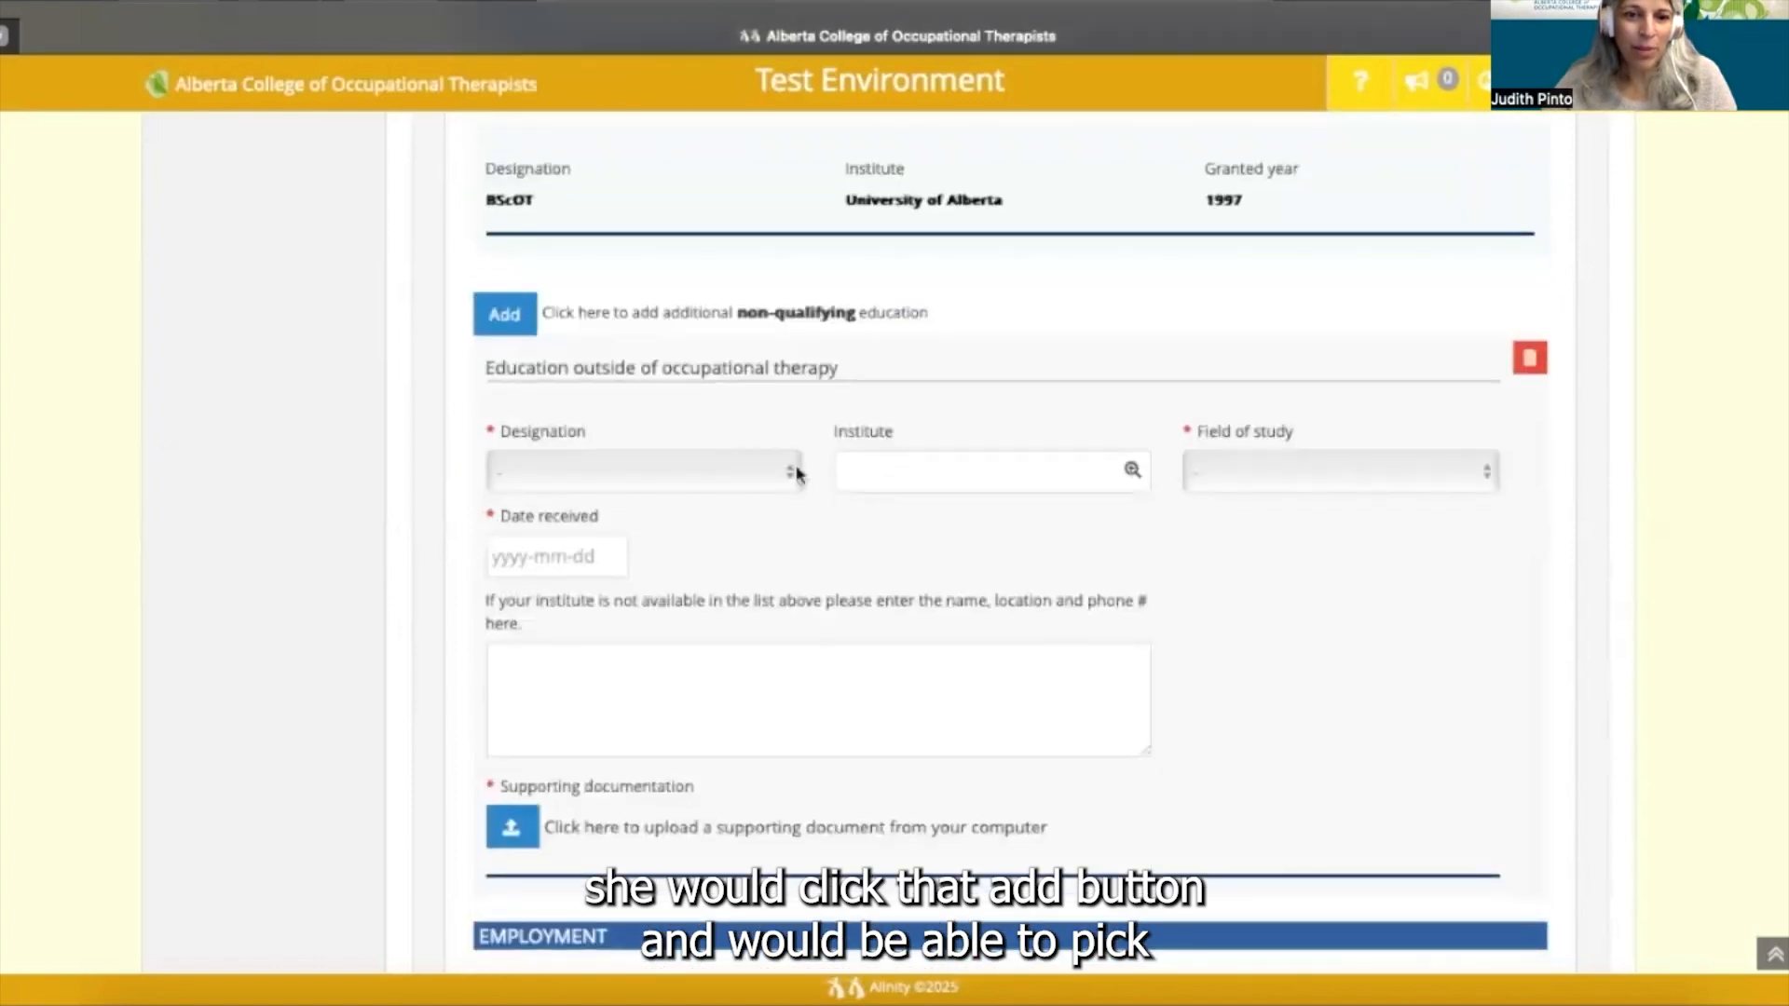
pyautogui.scroll(-1, 790, 477)
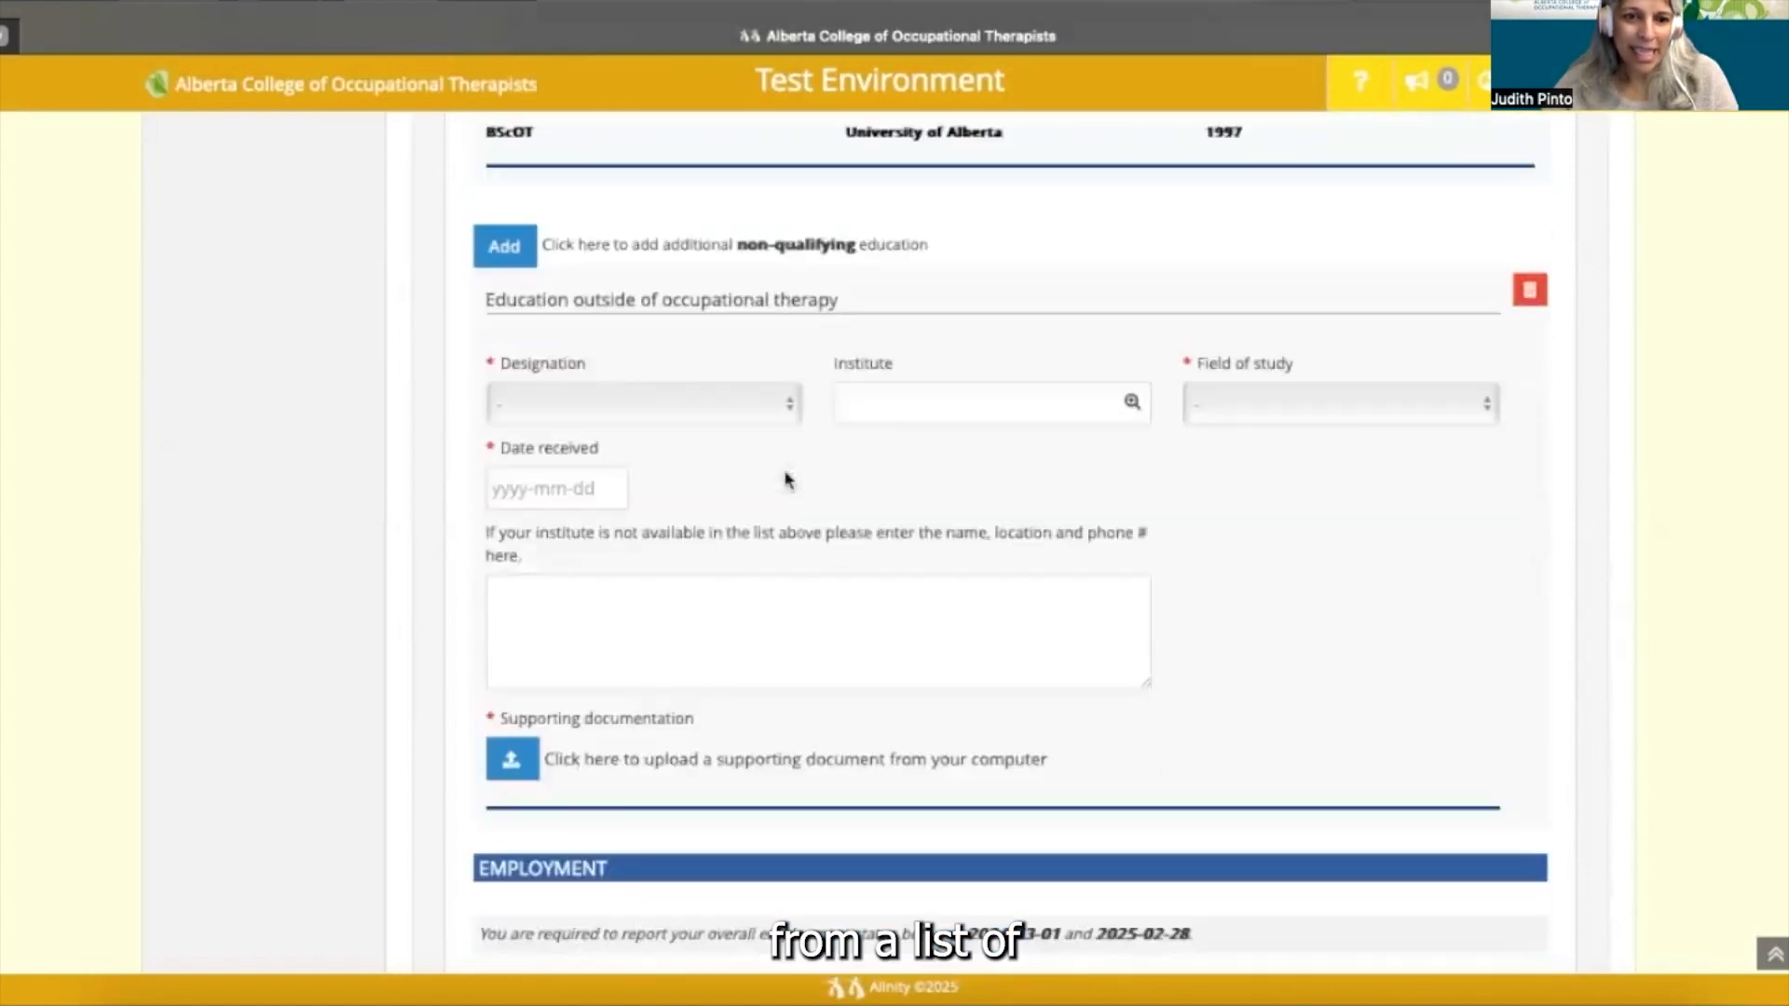
pyautogui.scroll(-1, 787, 479)
pyautogui.scroll(-1, 785, 480)
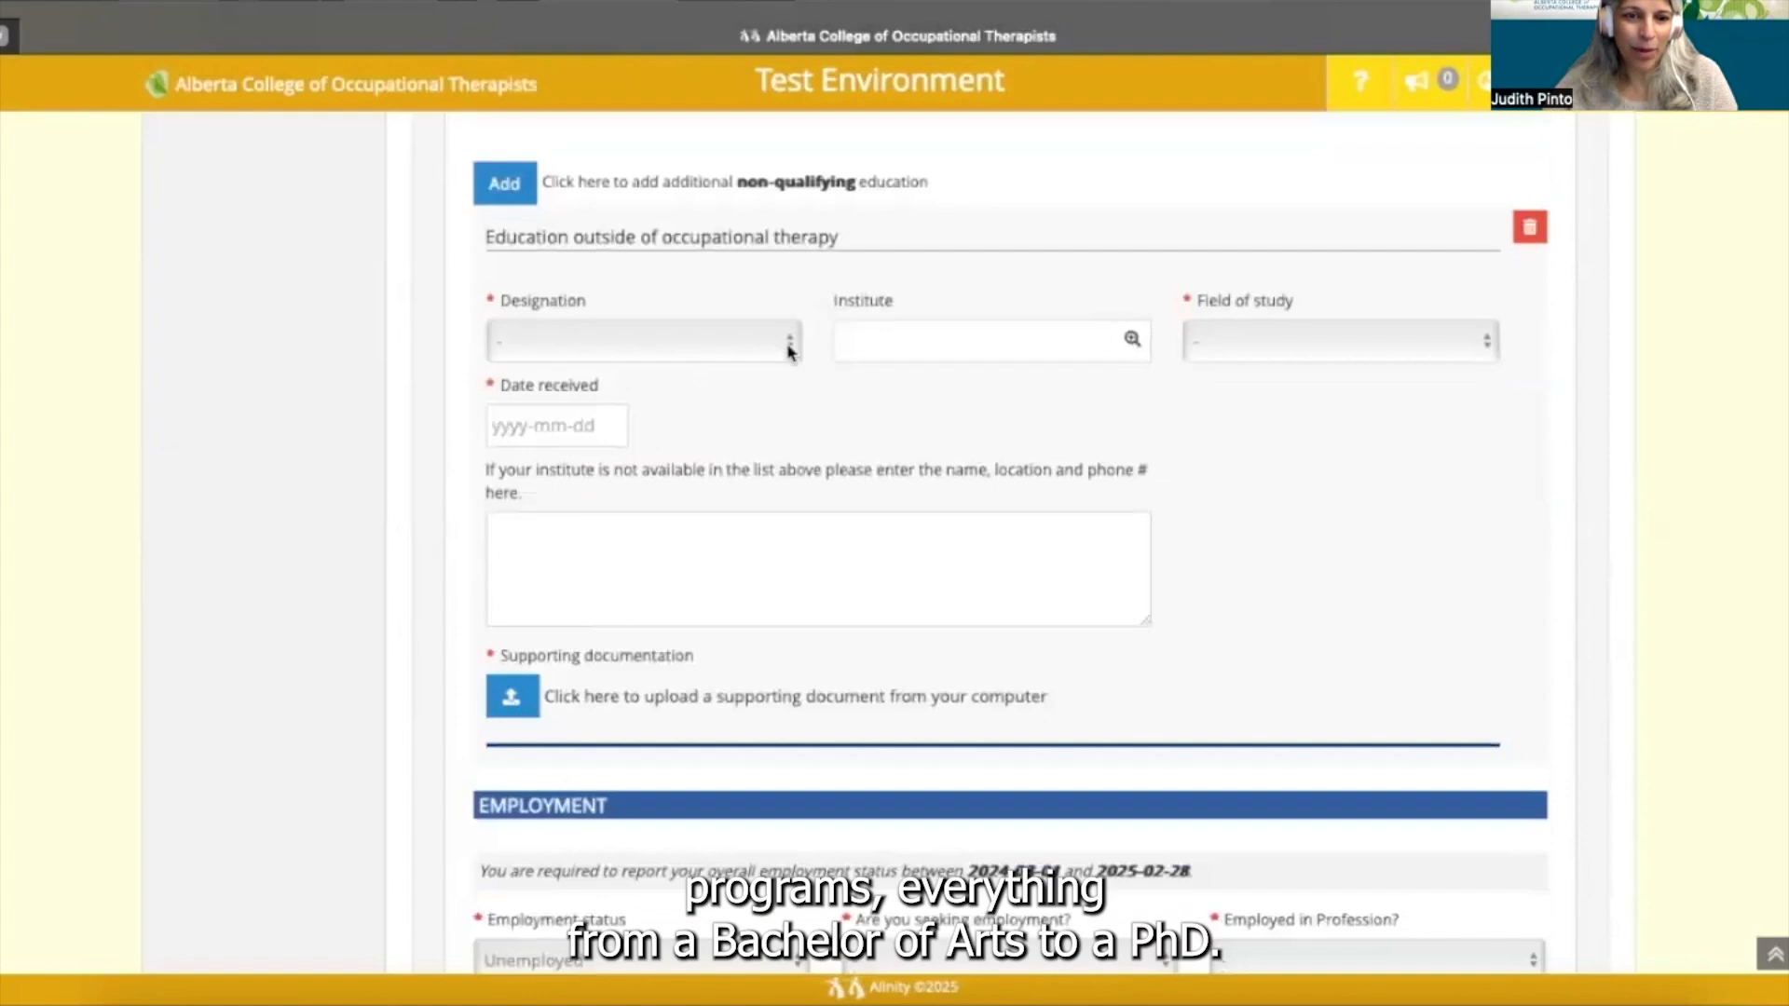
# - Set the entry's designation to MSc, replacing an initial BSc choice
pyautogui.click(787, 350)
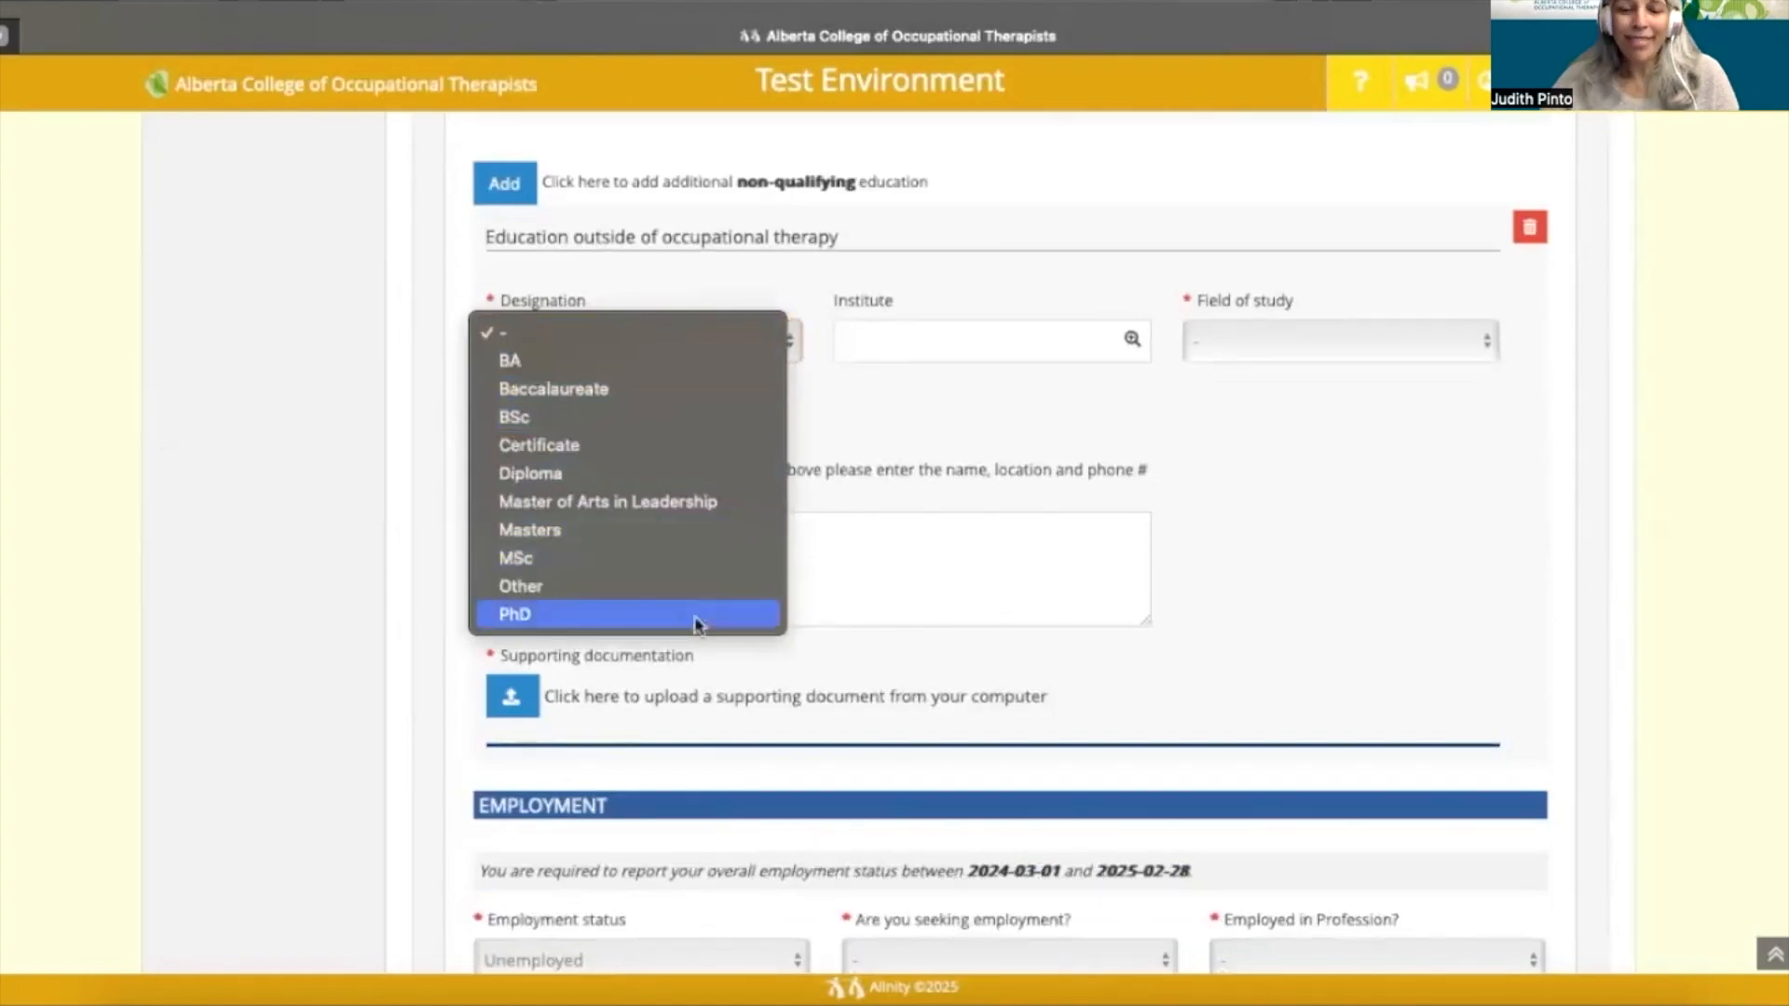
pyautogui.click(745, 425)
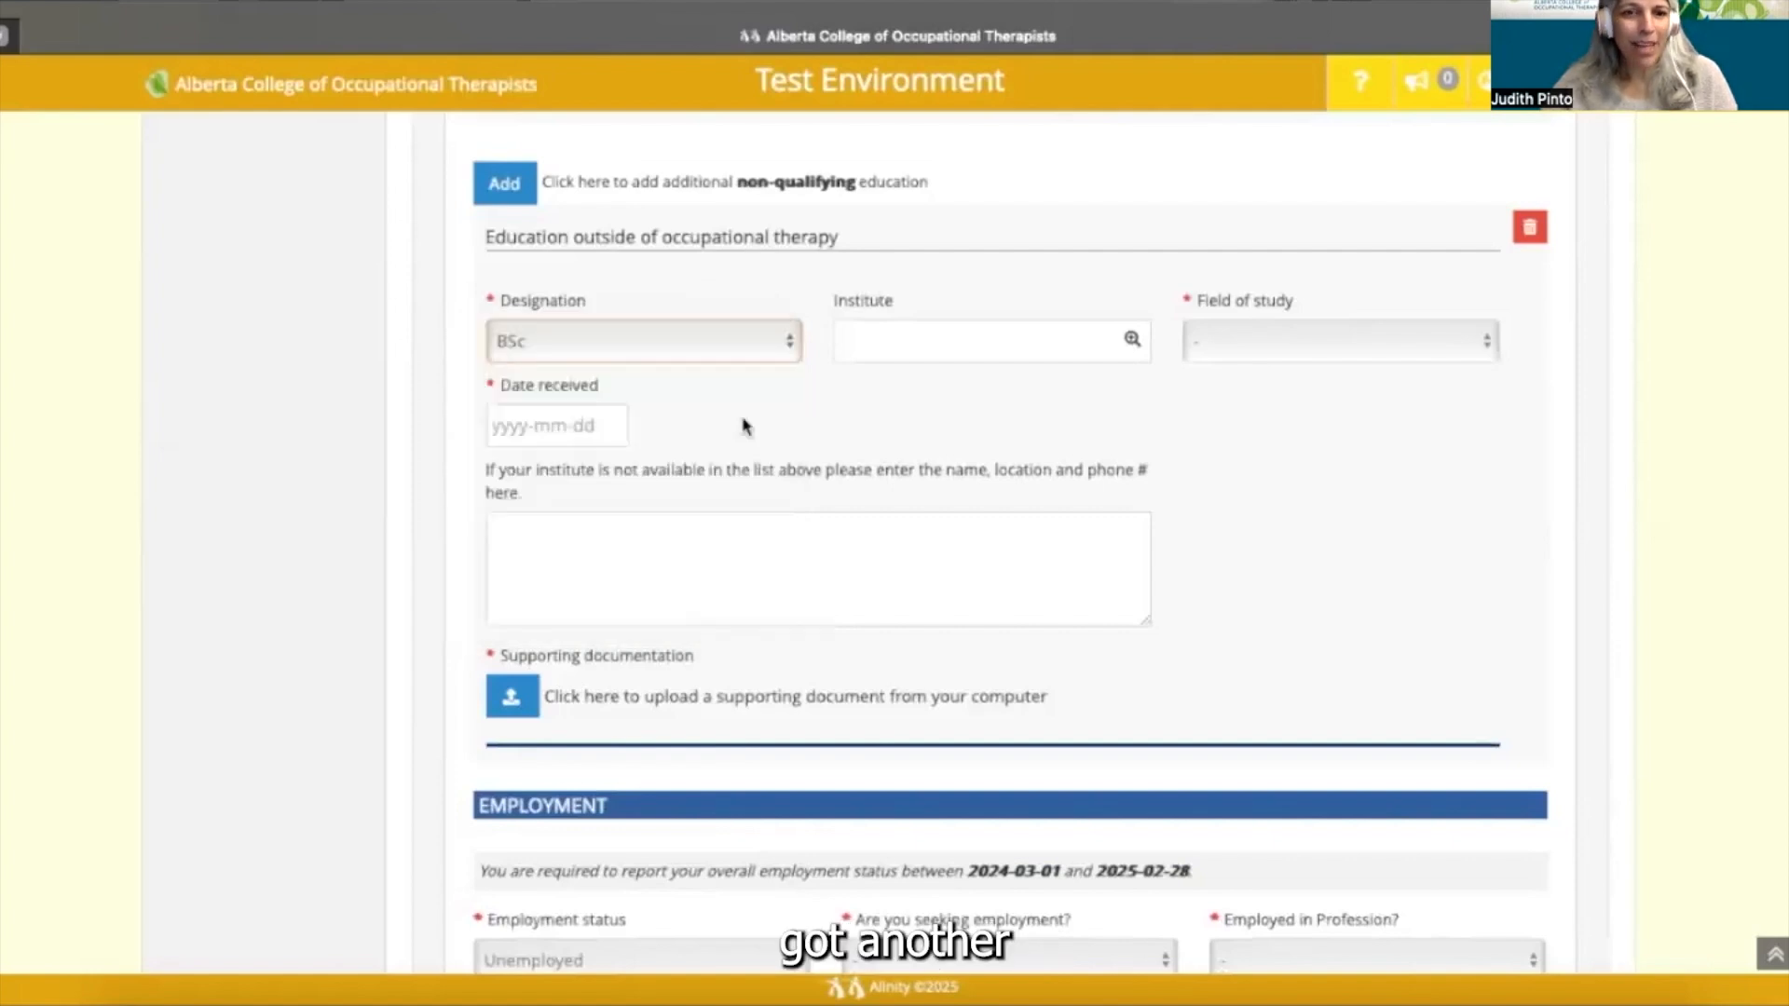
pyautogui.click(792, 346)
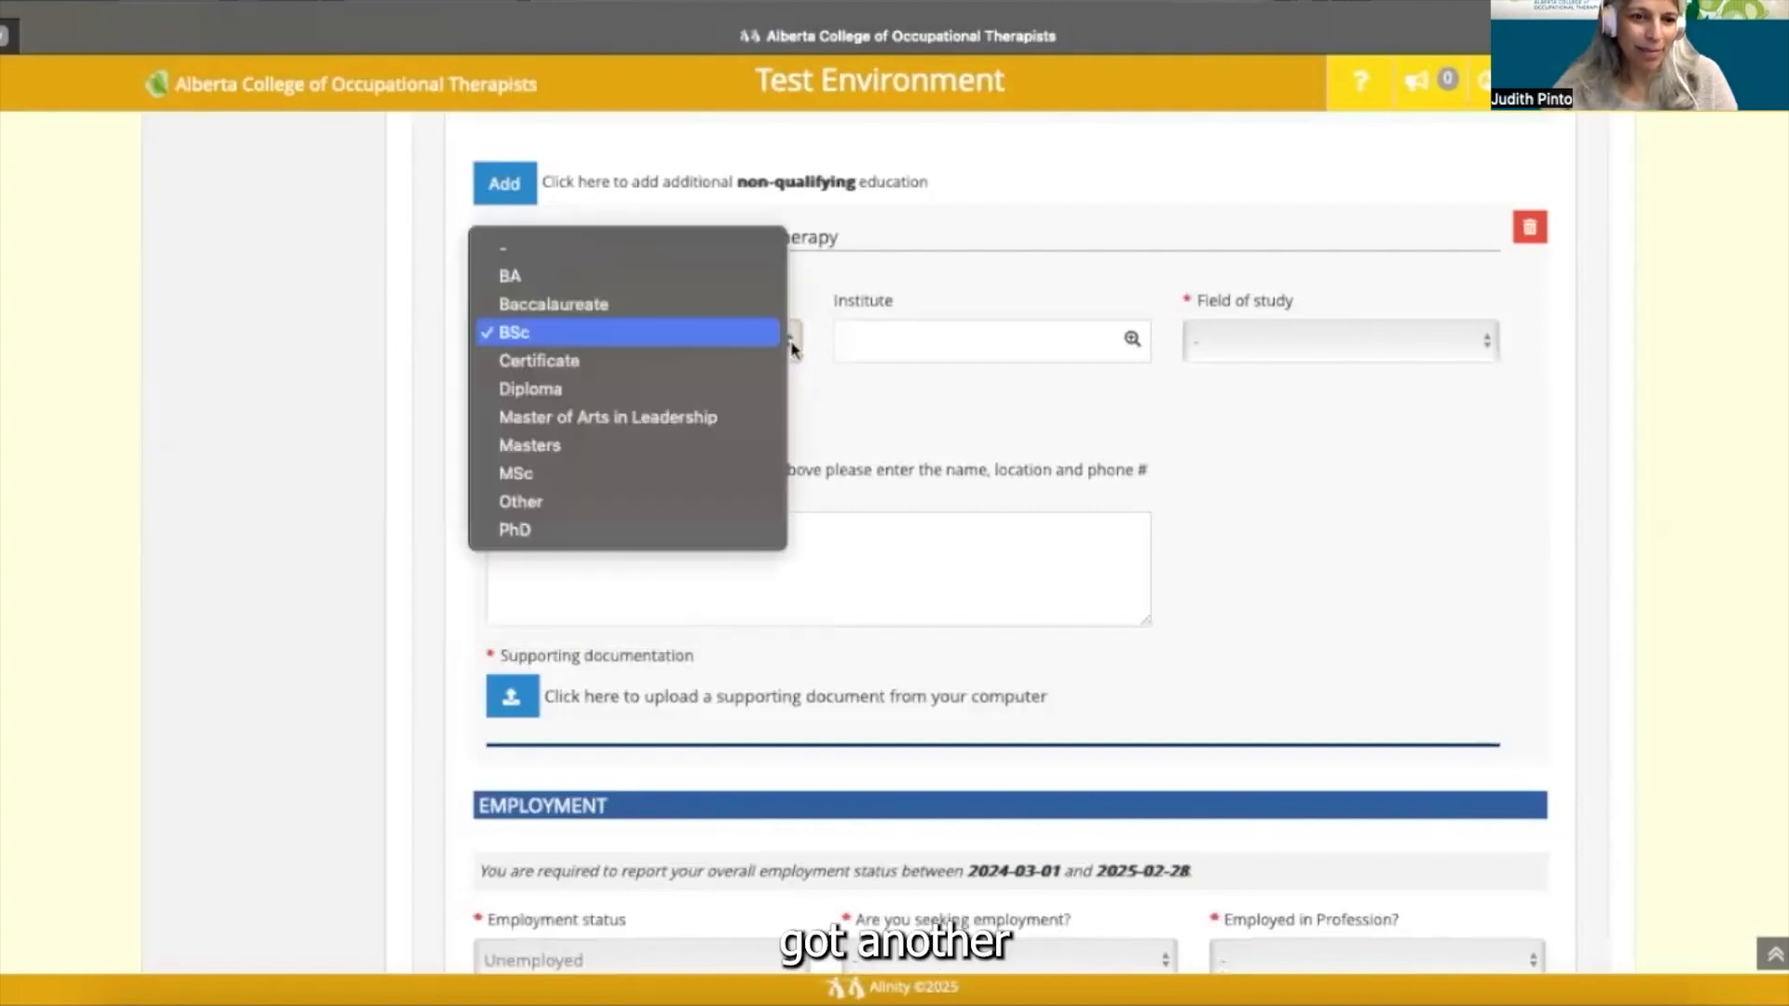
pyautogui.click(750, 476)
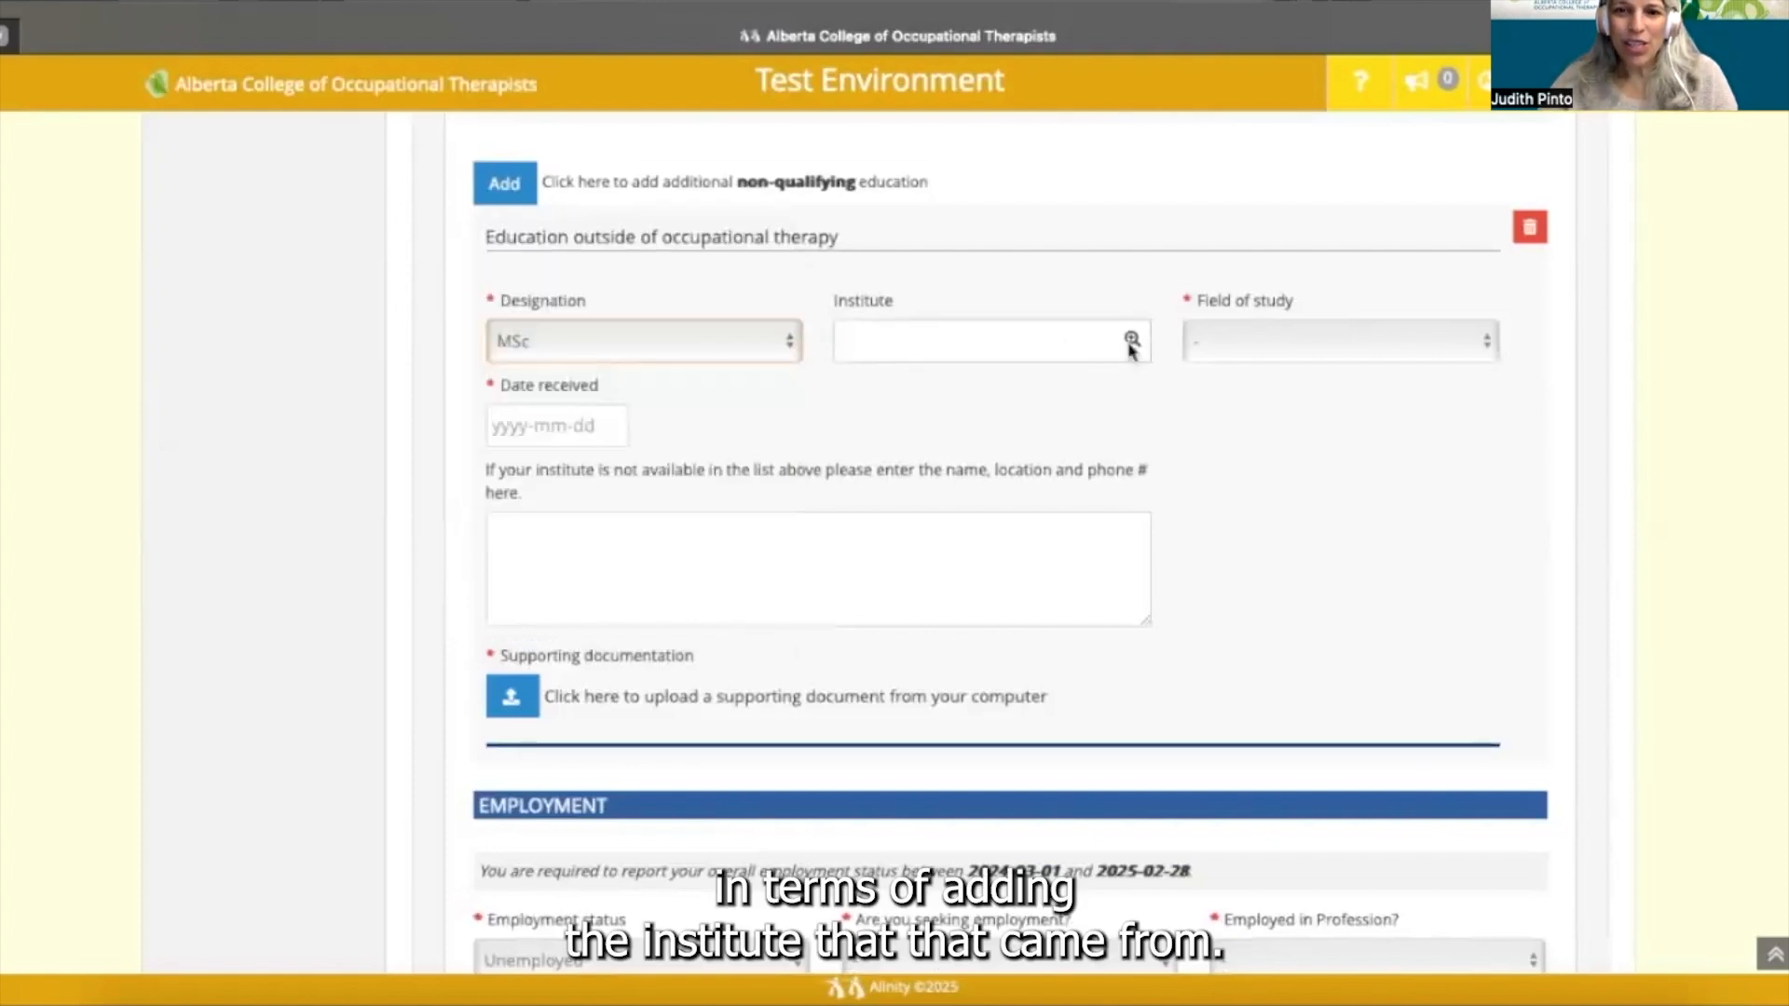
pyautogui.click(1487, 340)
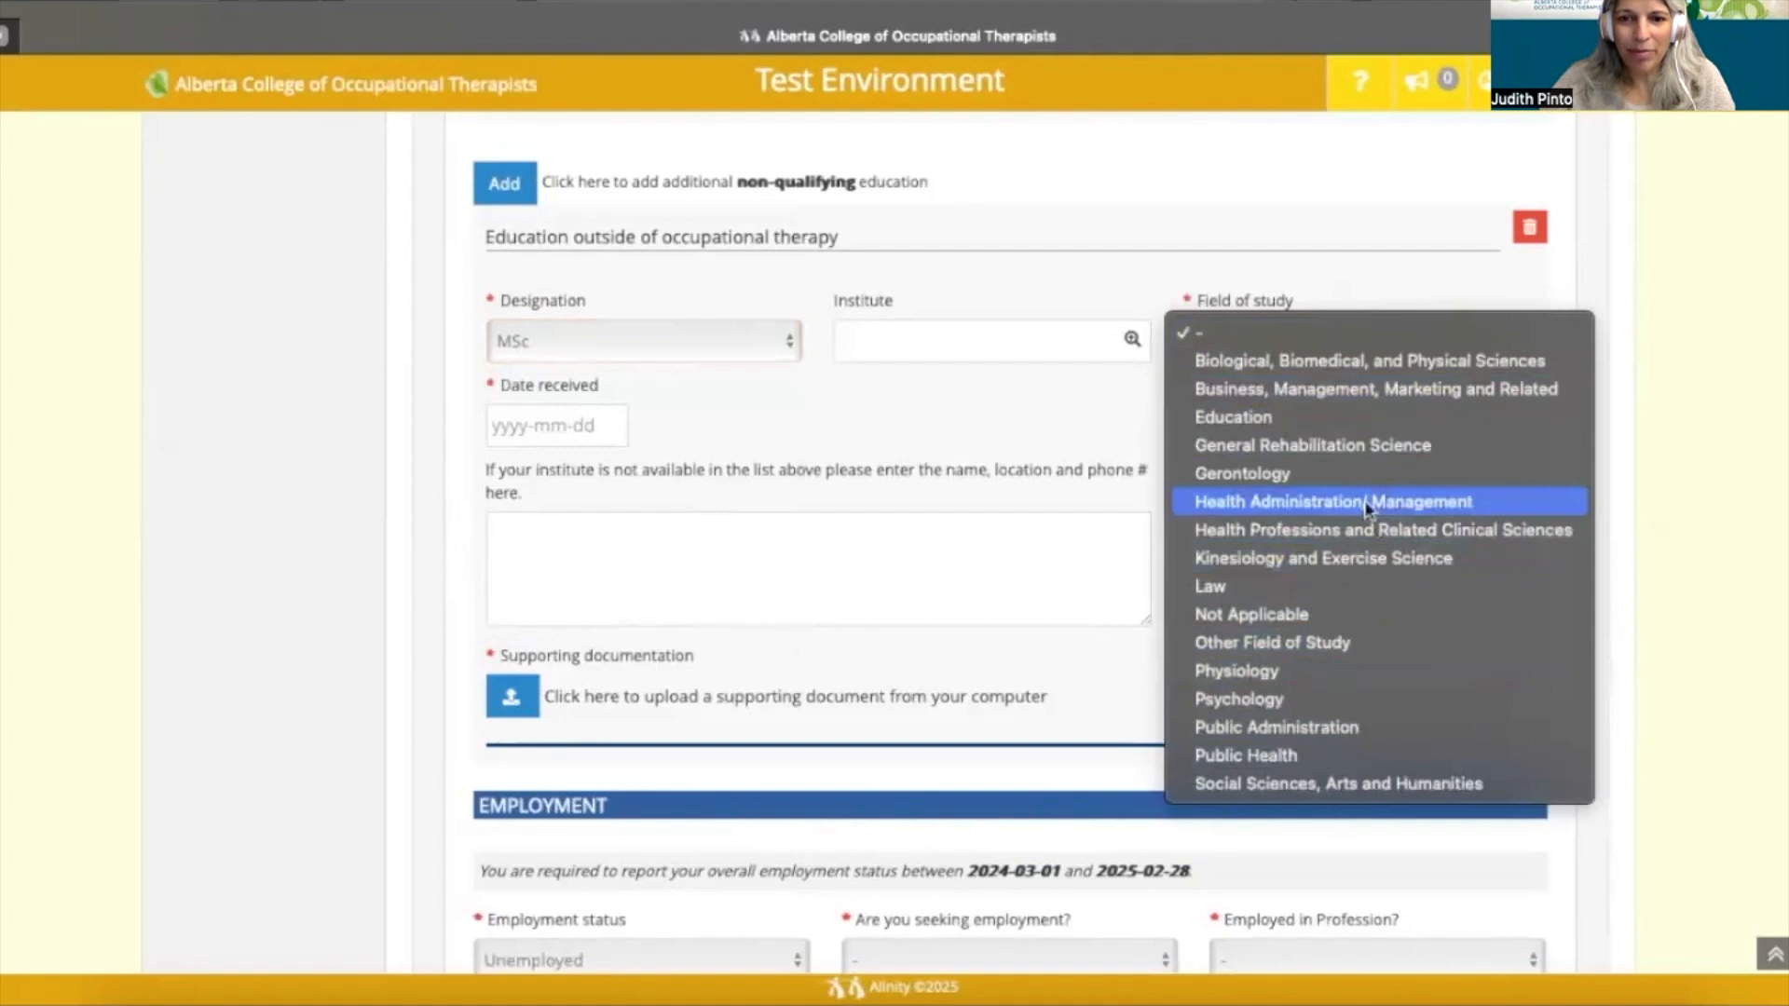
# - Set field of study to Education and try picking University of Alberta as the institute
pyautogui.click(1317, 419)
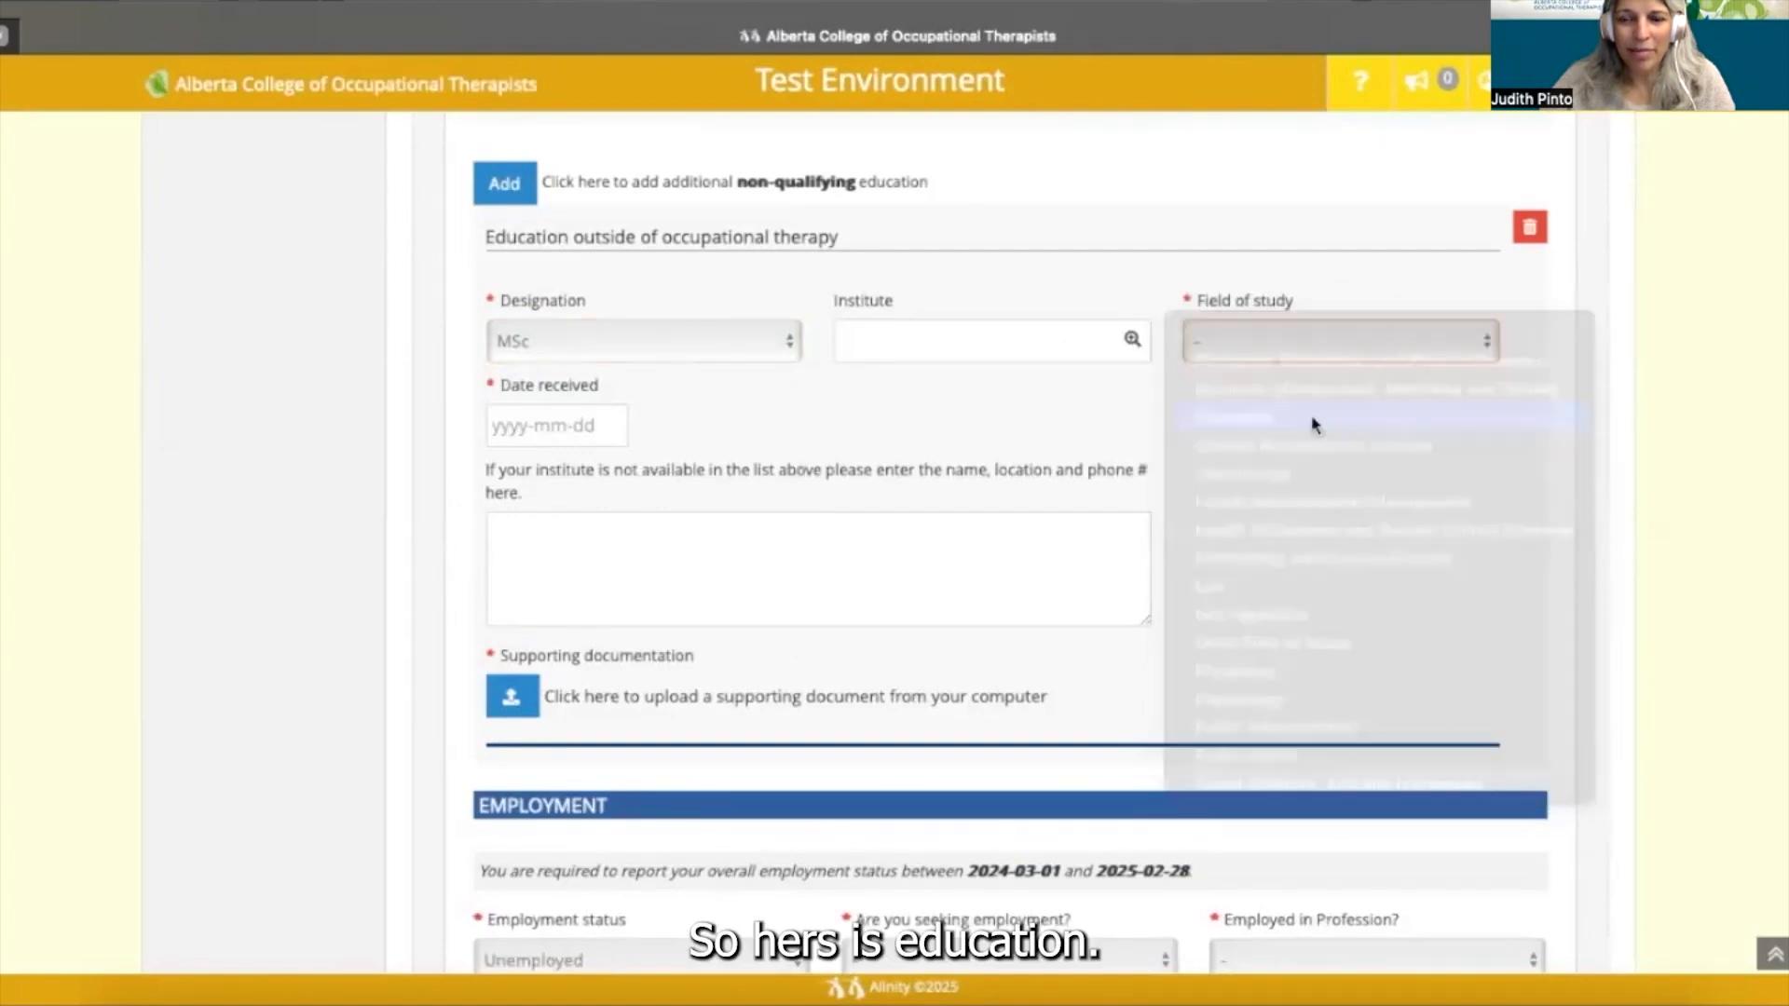
pyautogui.click(1055, 345)
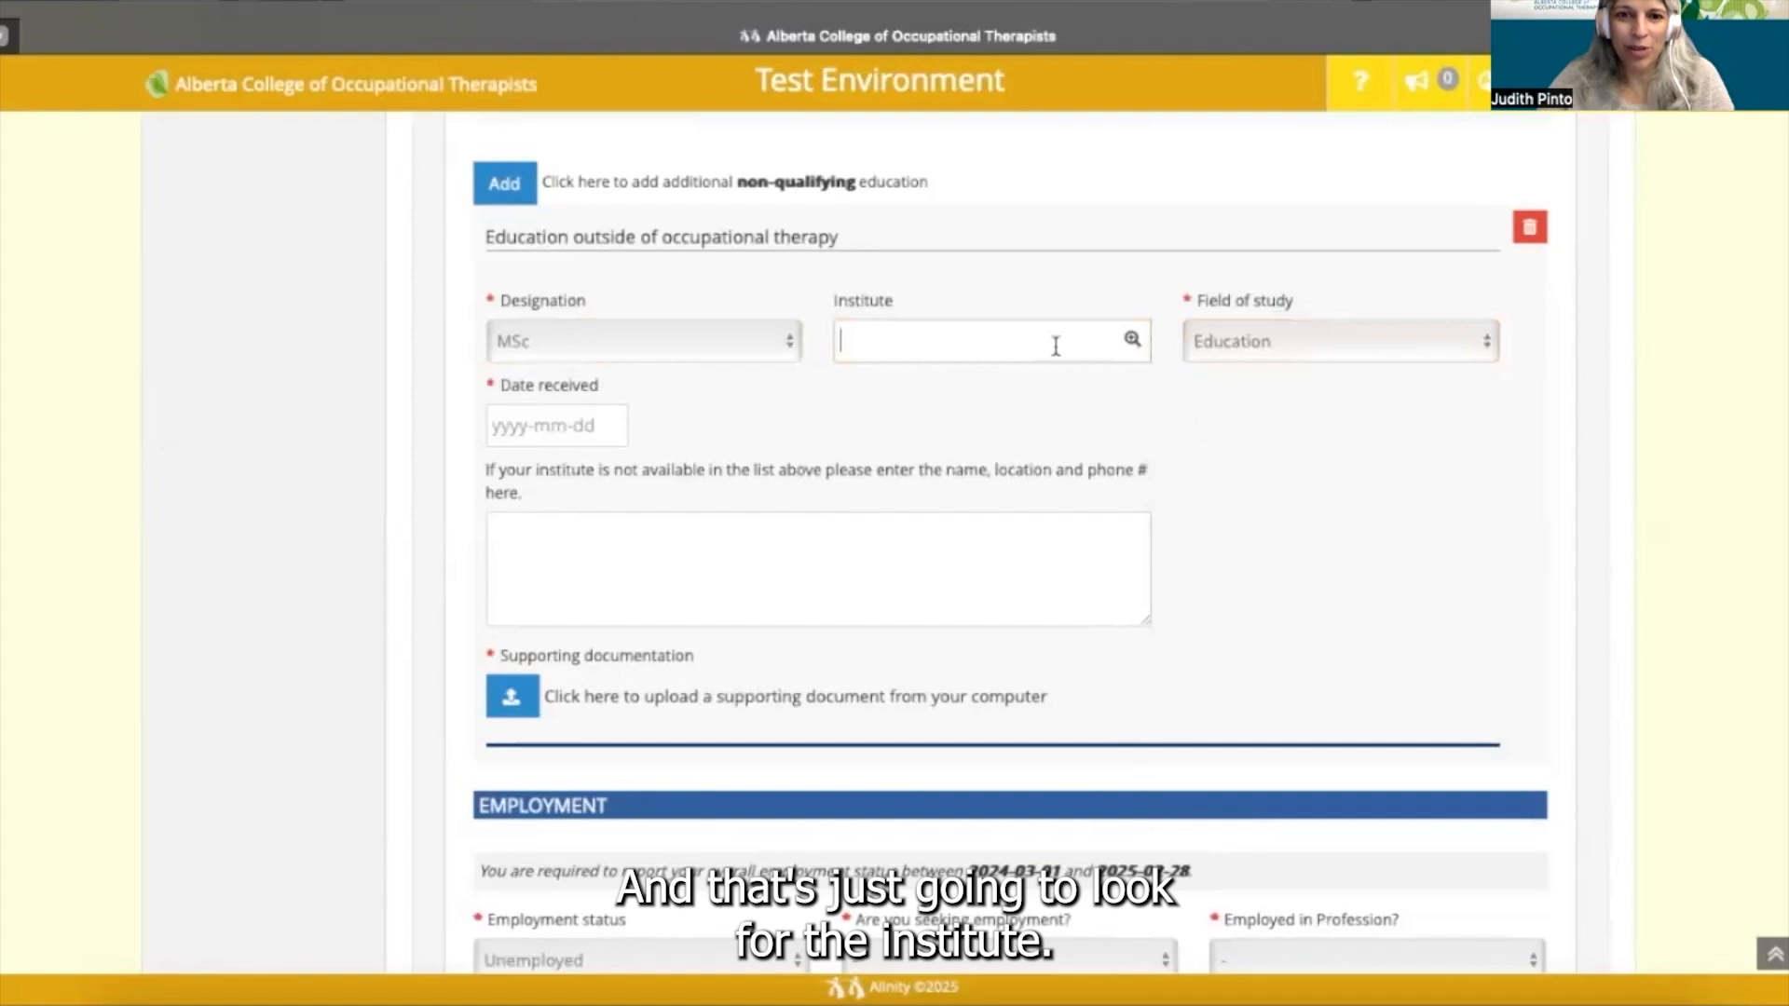
pyautogui.write('Univeristy')
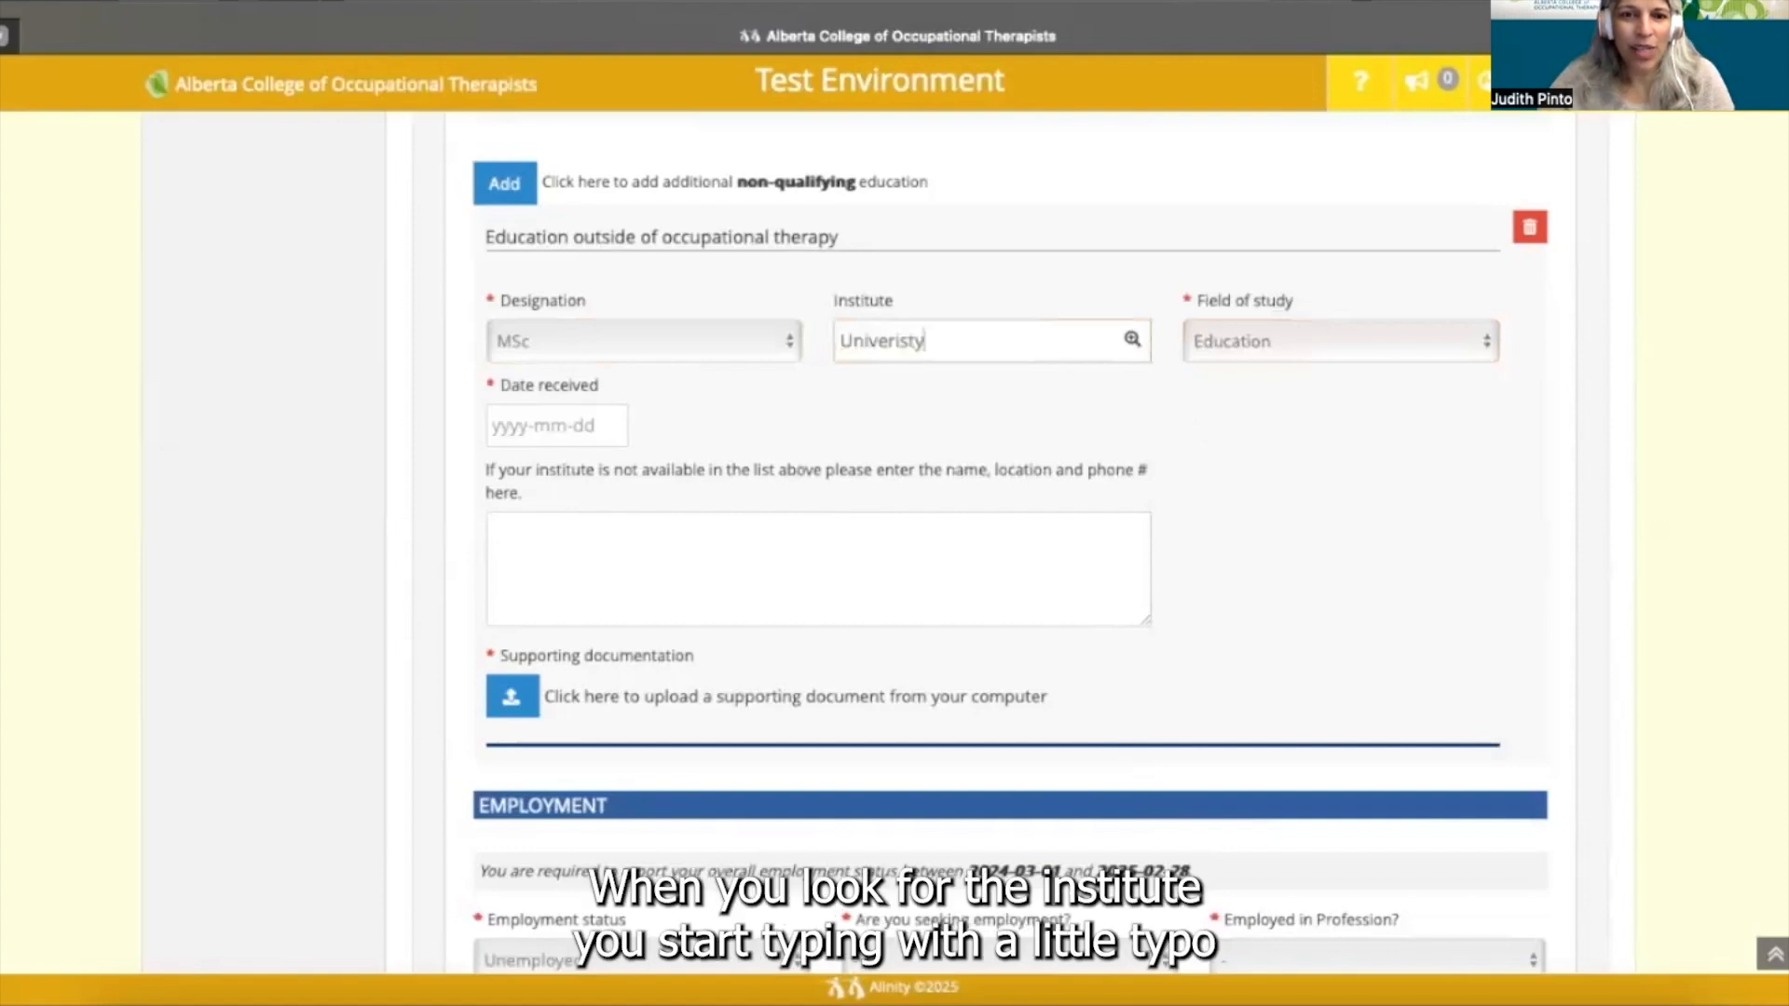
pyautogui.press('BackSpace')
pyautogui.press('BackSpace')
pyautogui.press('BackSpace')
pyautogui.press('BackSpace')
pyautogui.write('sity')
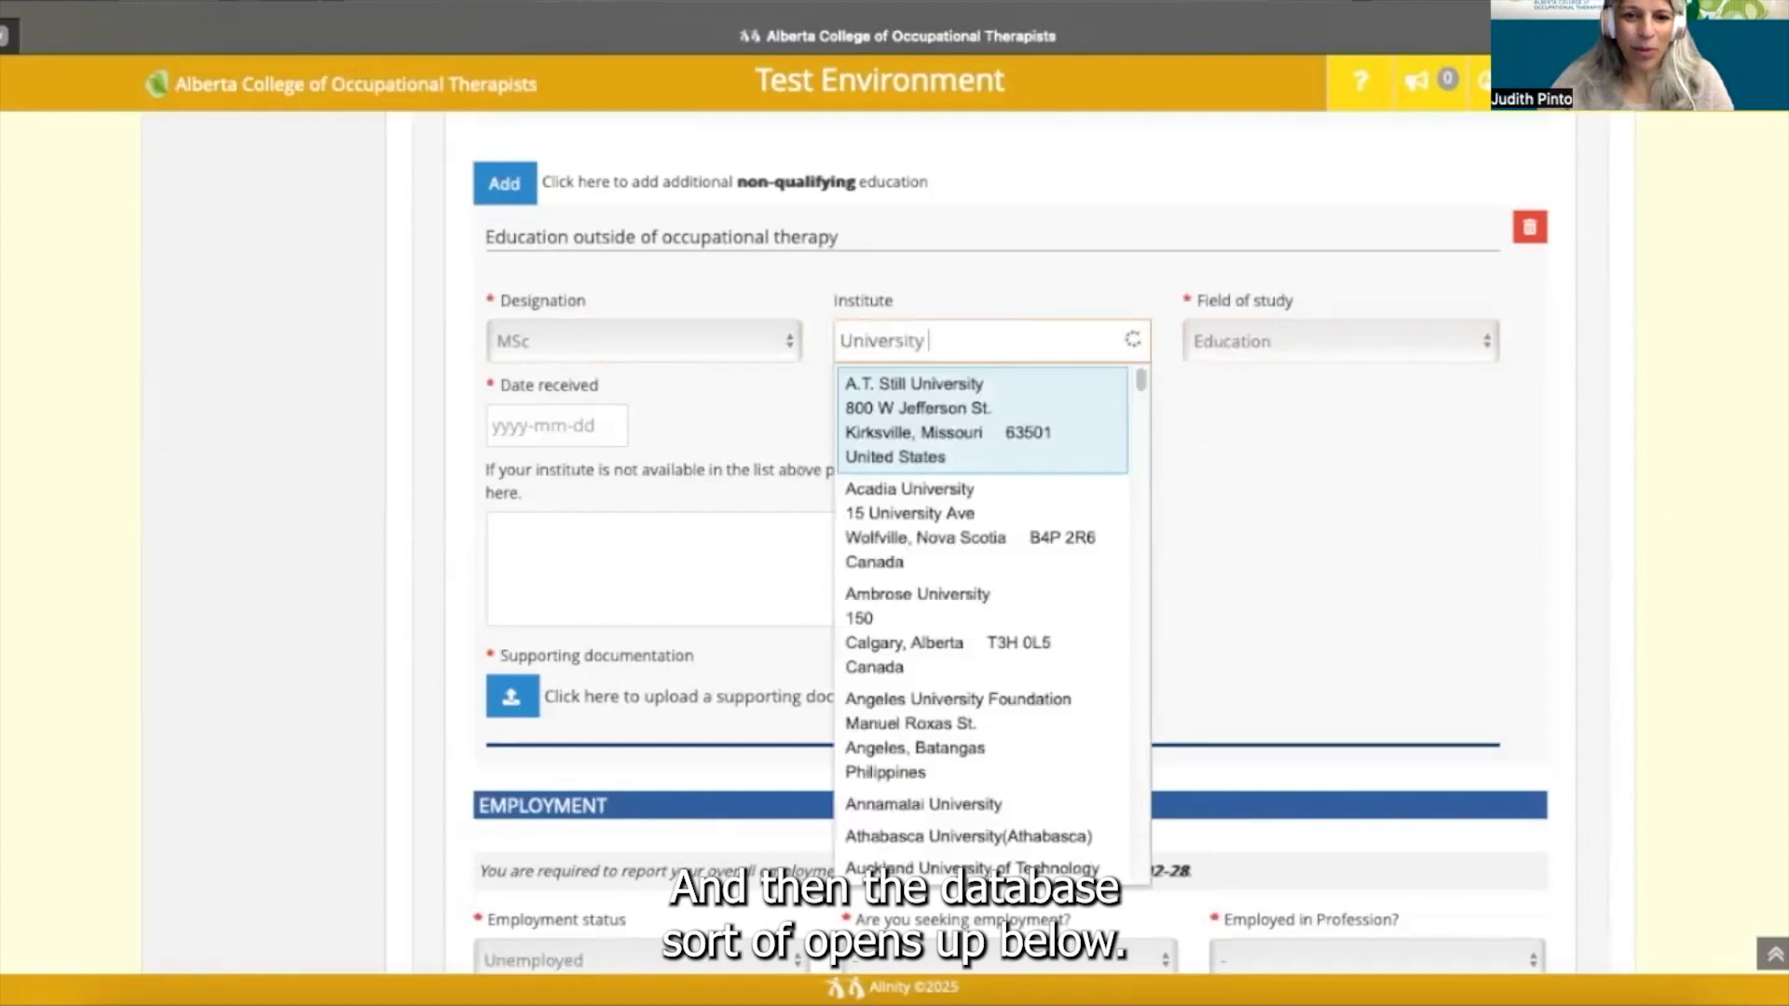
pyautogui.write(' of')
pyautogui.write('Al')
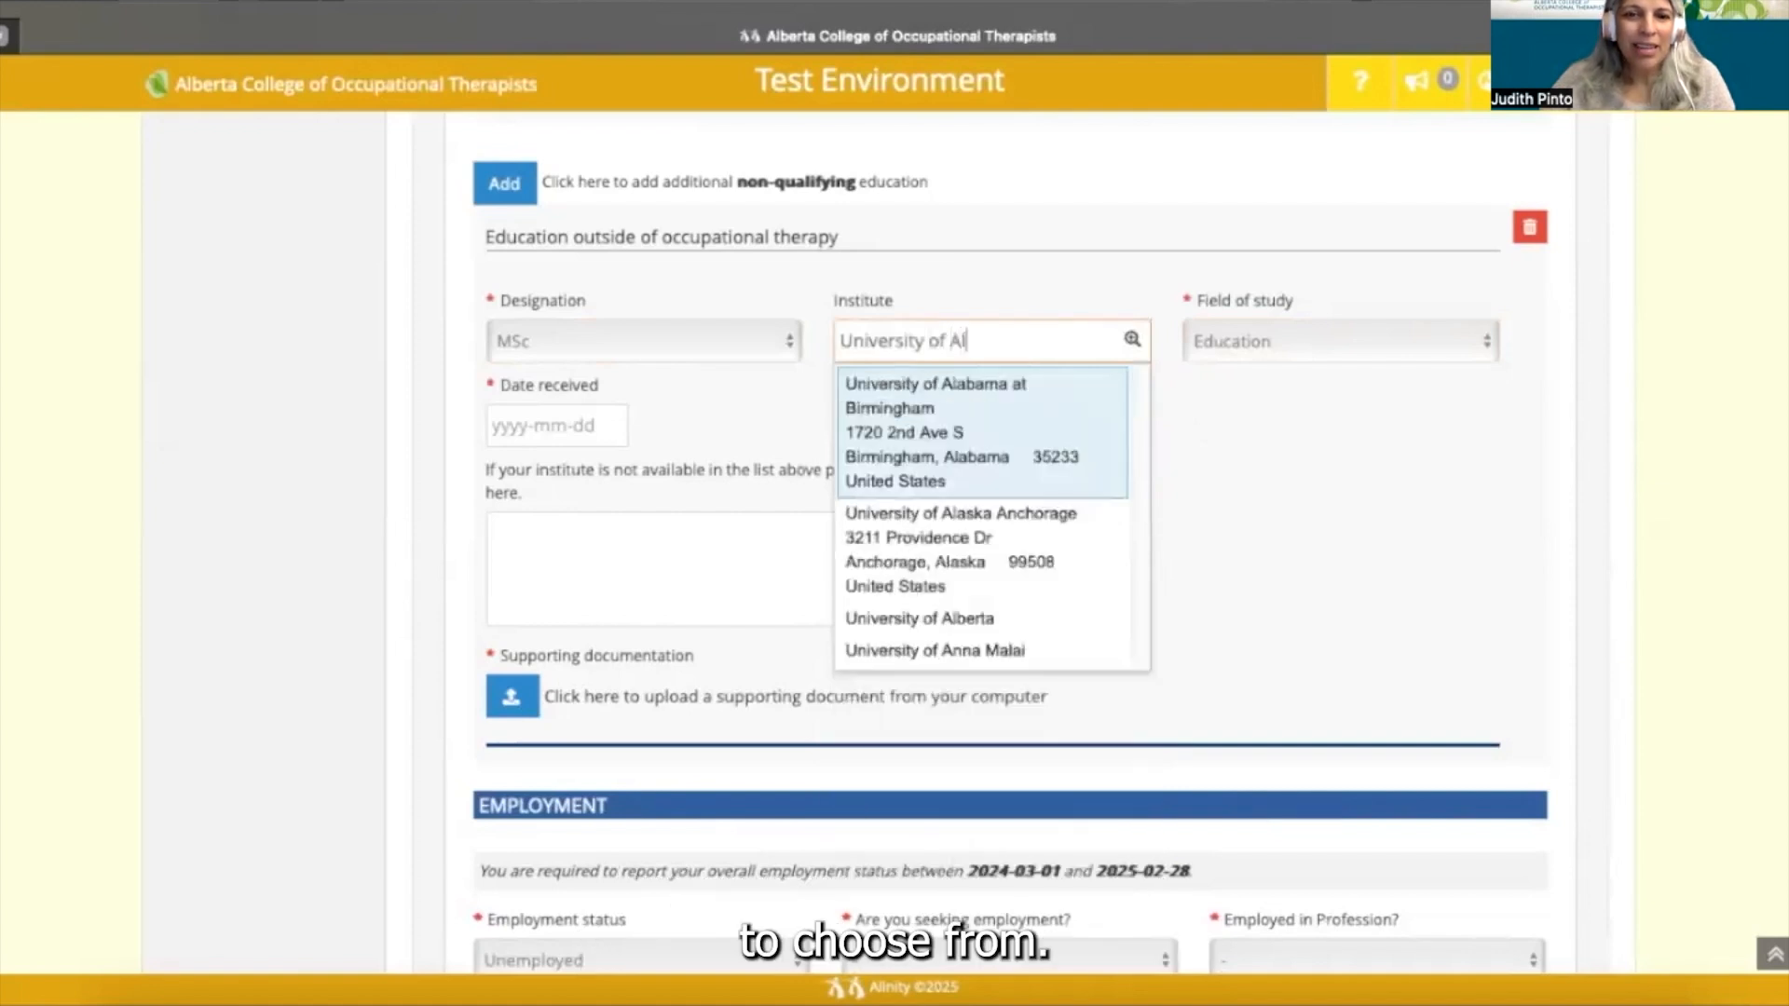
pyautogui.write('be')
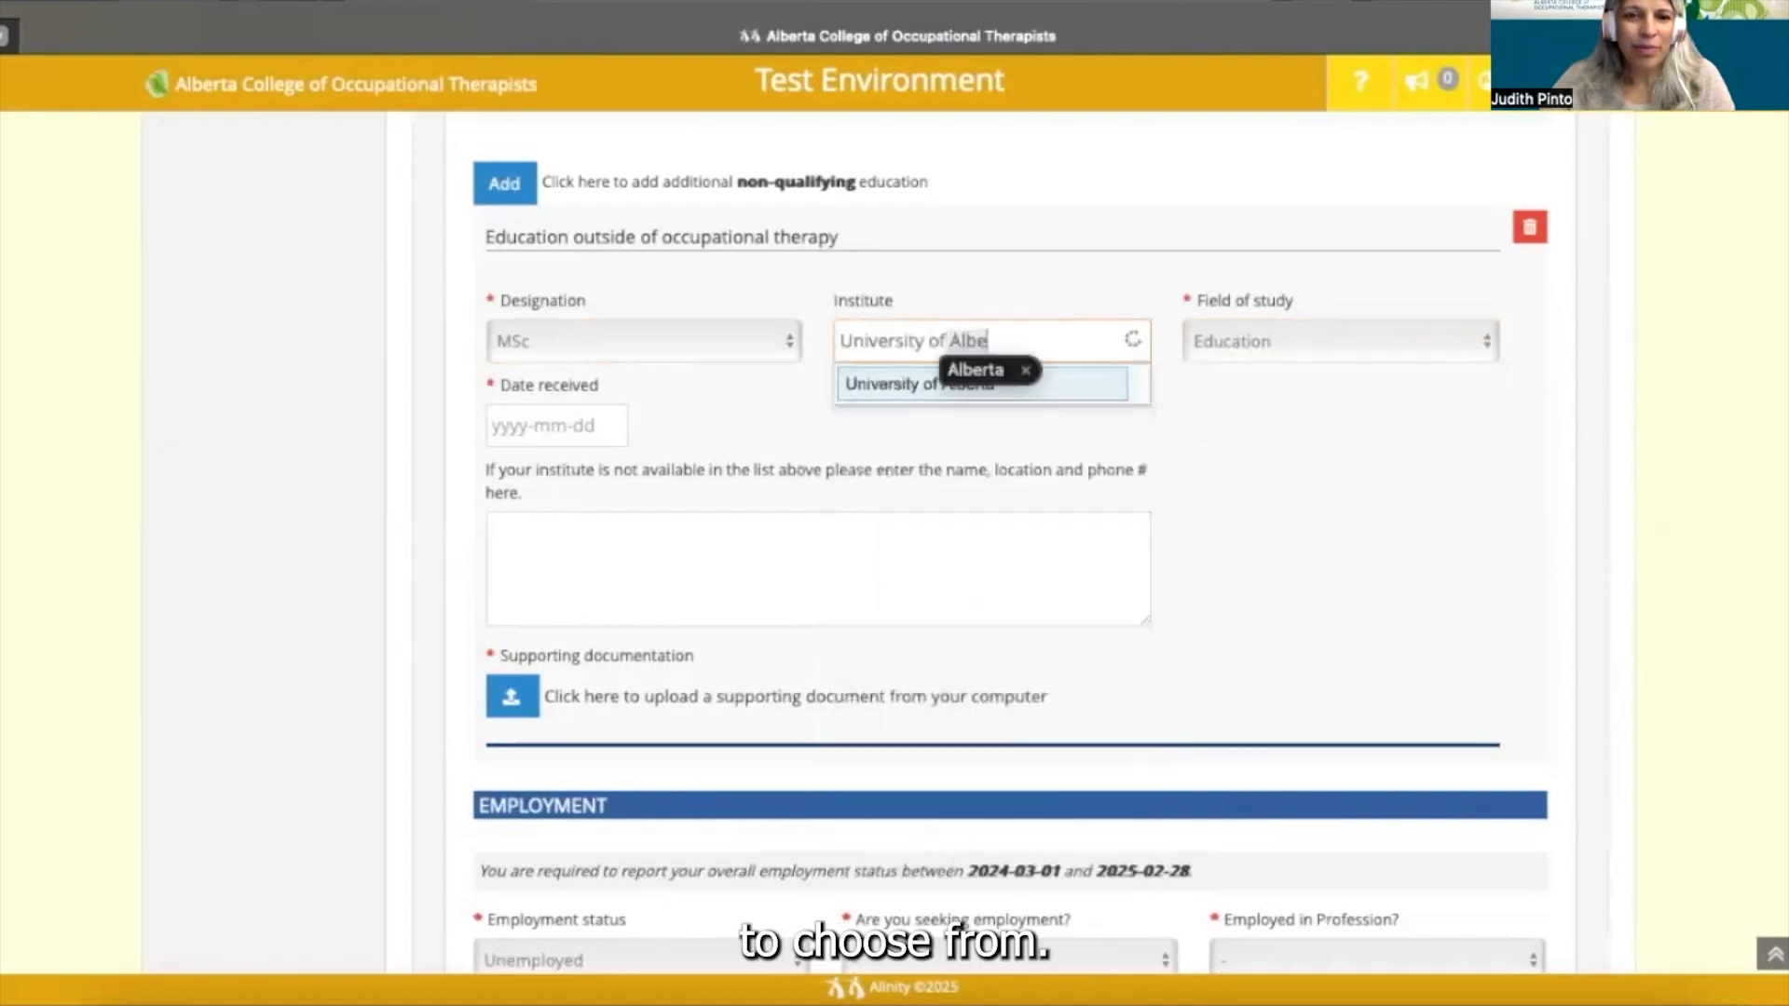
pyautogui.click(994, 391)
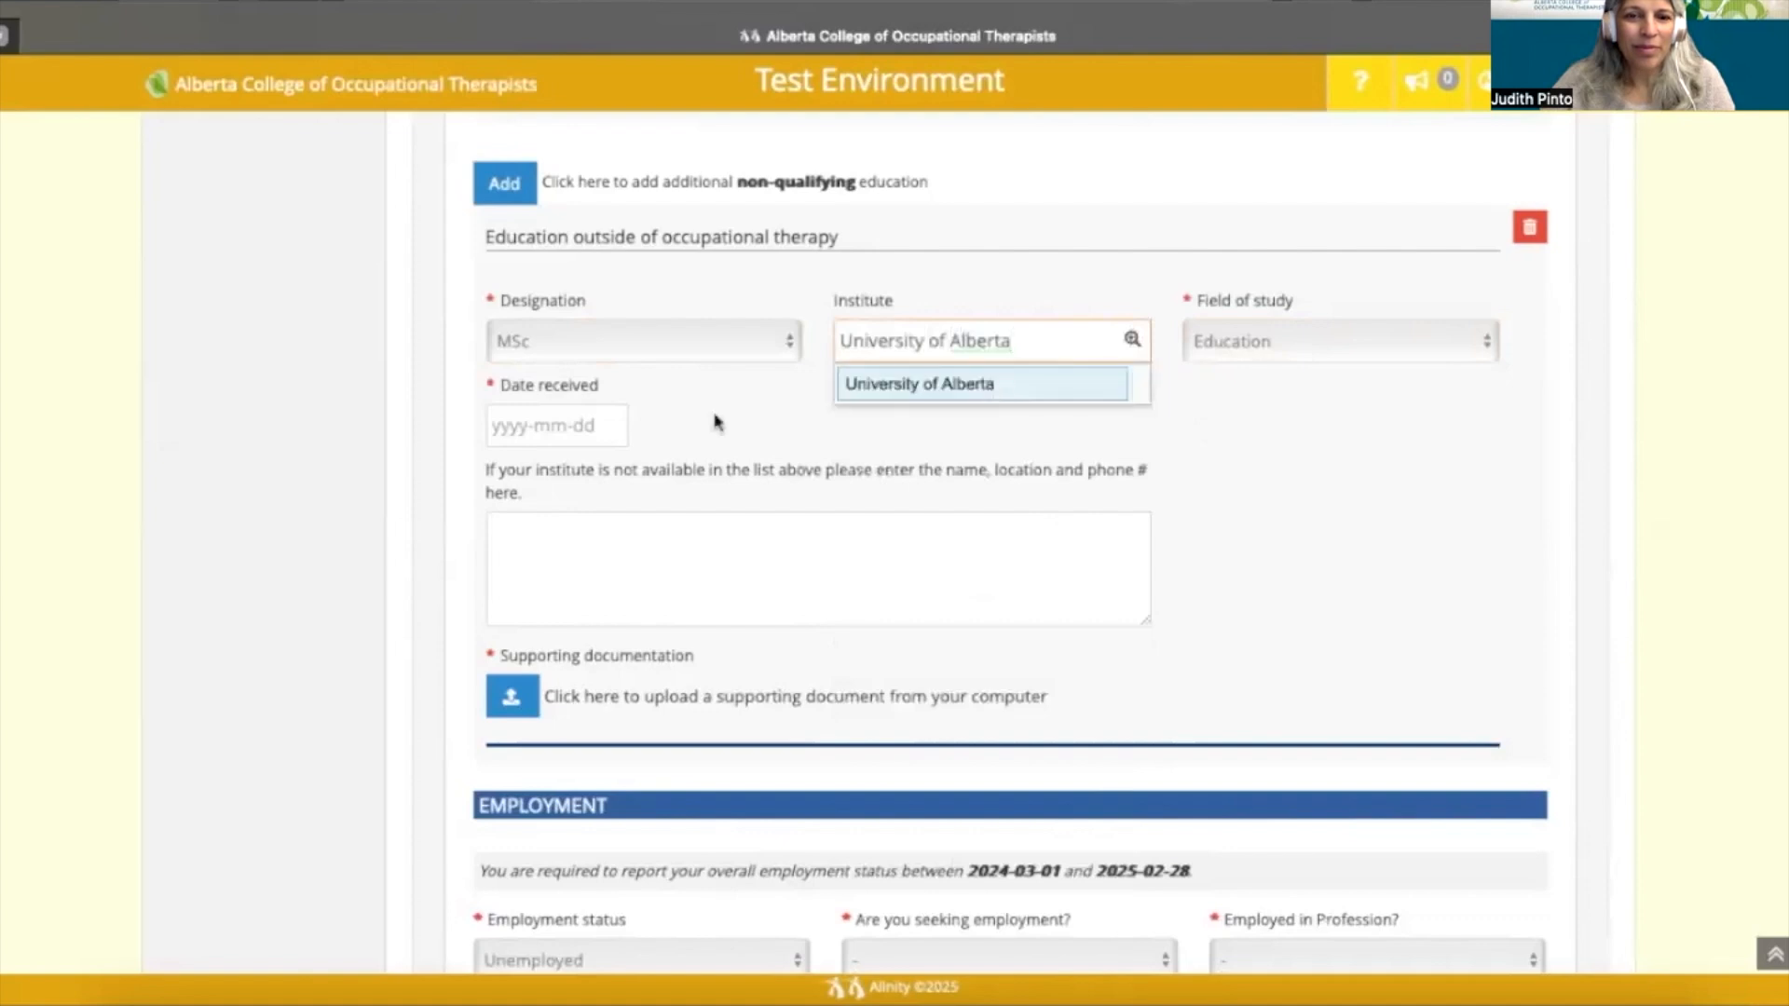
pyautogui.click(579, 426)
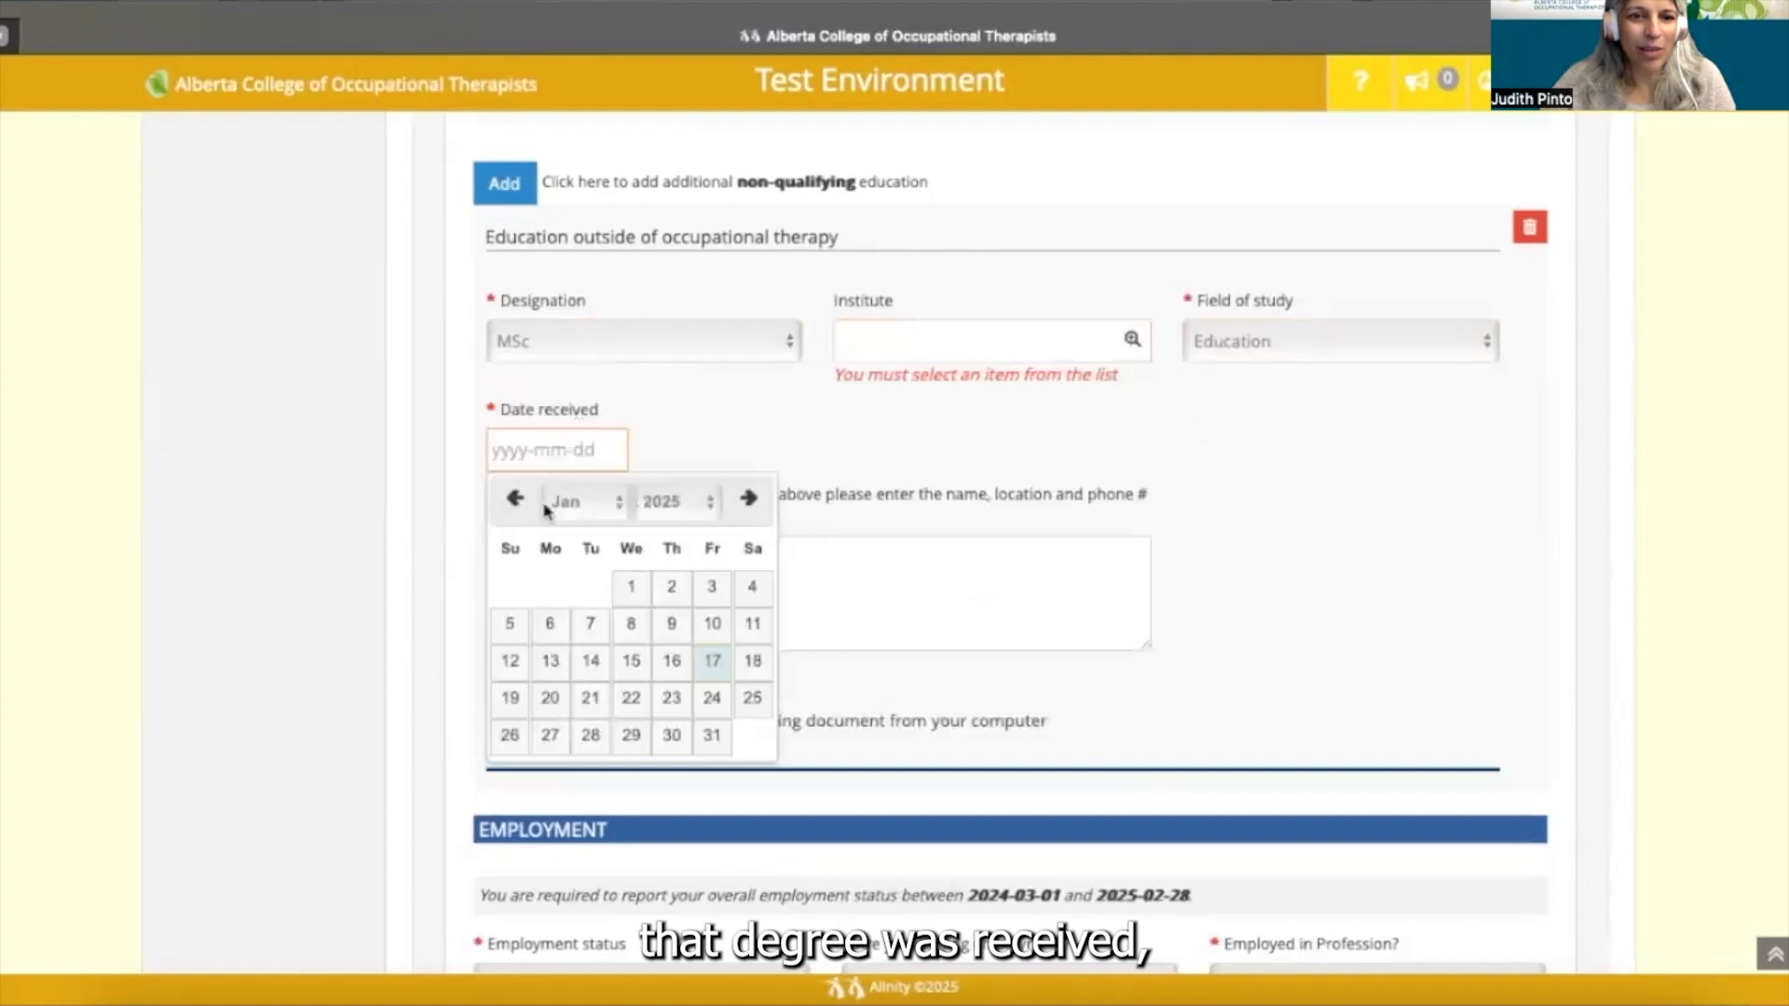
# - Set the MSc entry's date received to 2024-06-07
pyautogui.click(515, 500)
pyautogui.doubleClick(515, 500)
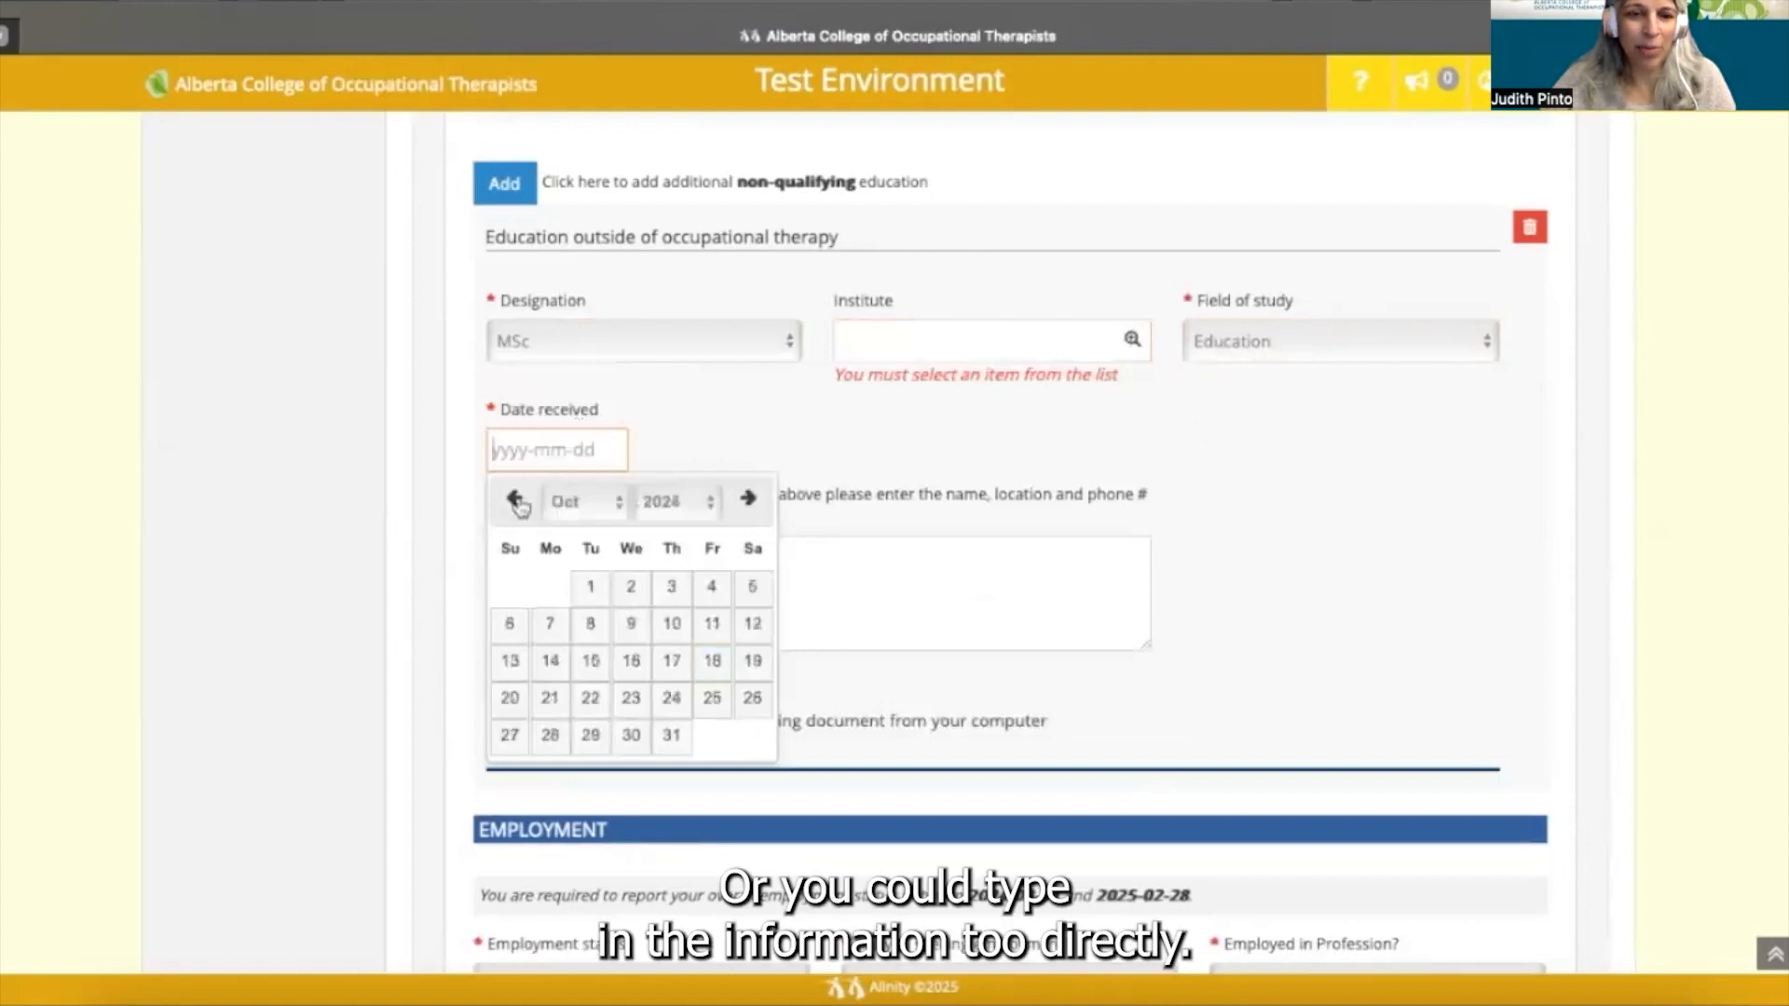
pyautogui.doubleClick(515, 501)
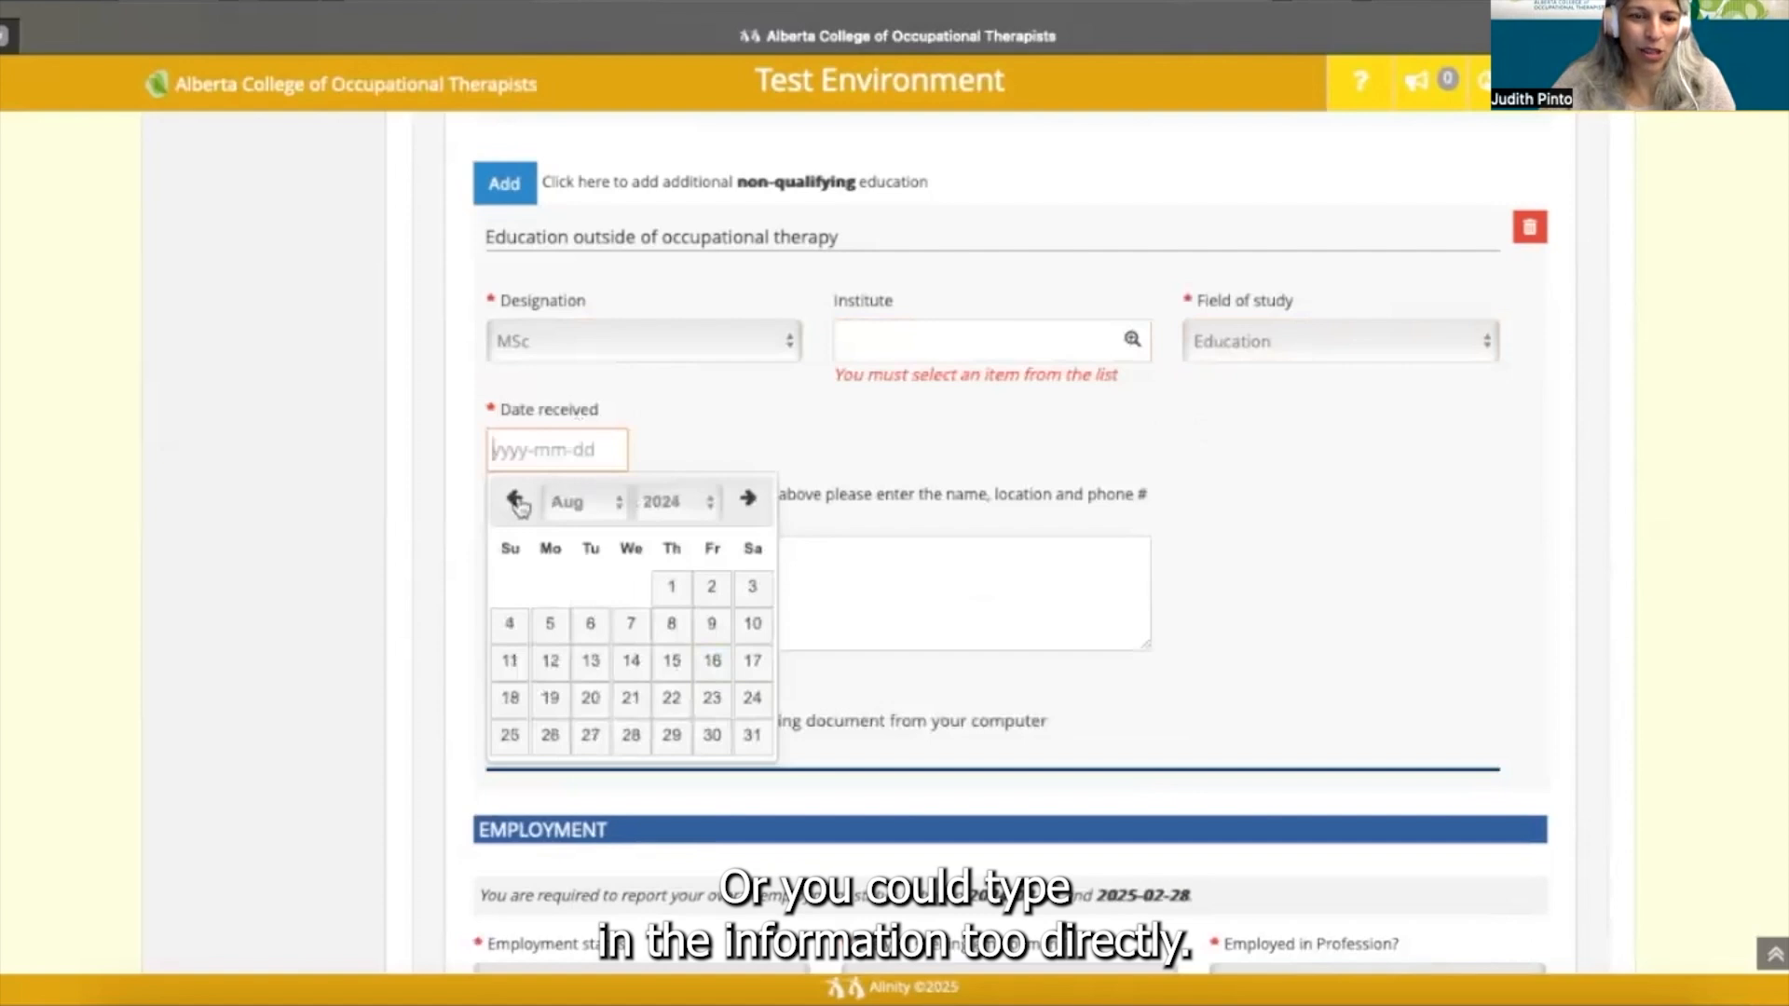
pyautogui.click(517, 501)
pyautogui.click(517, 503)
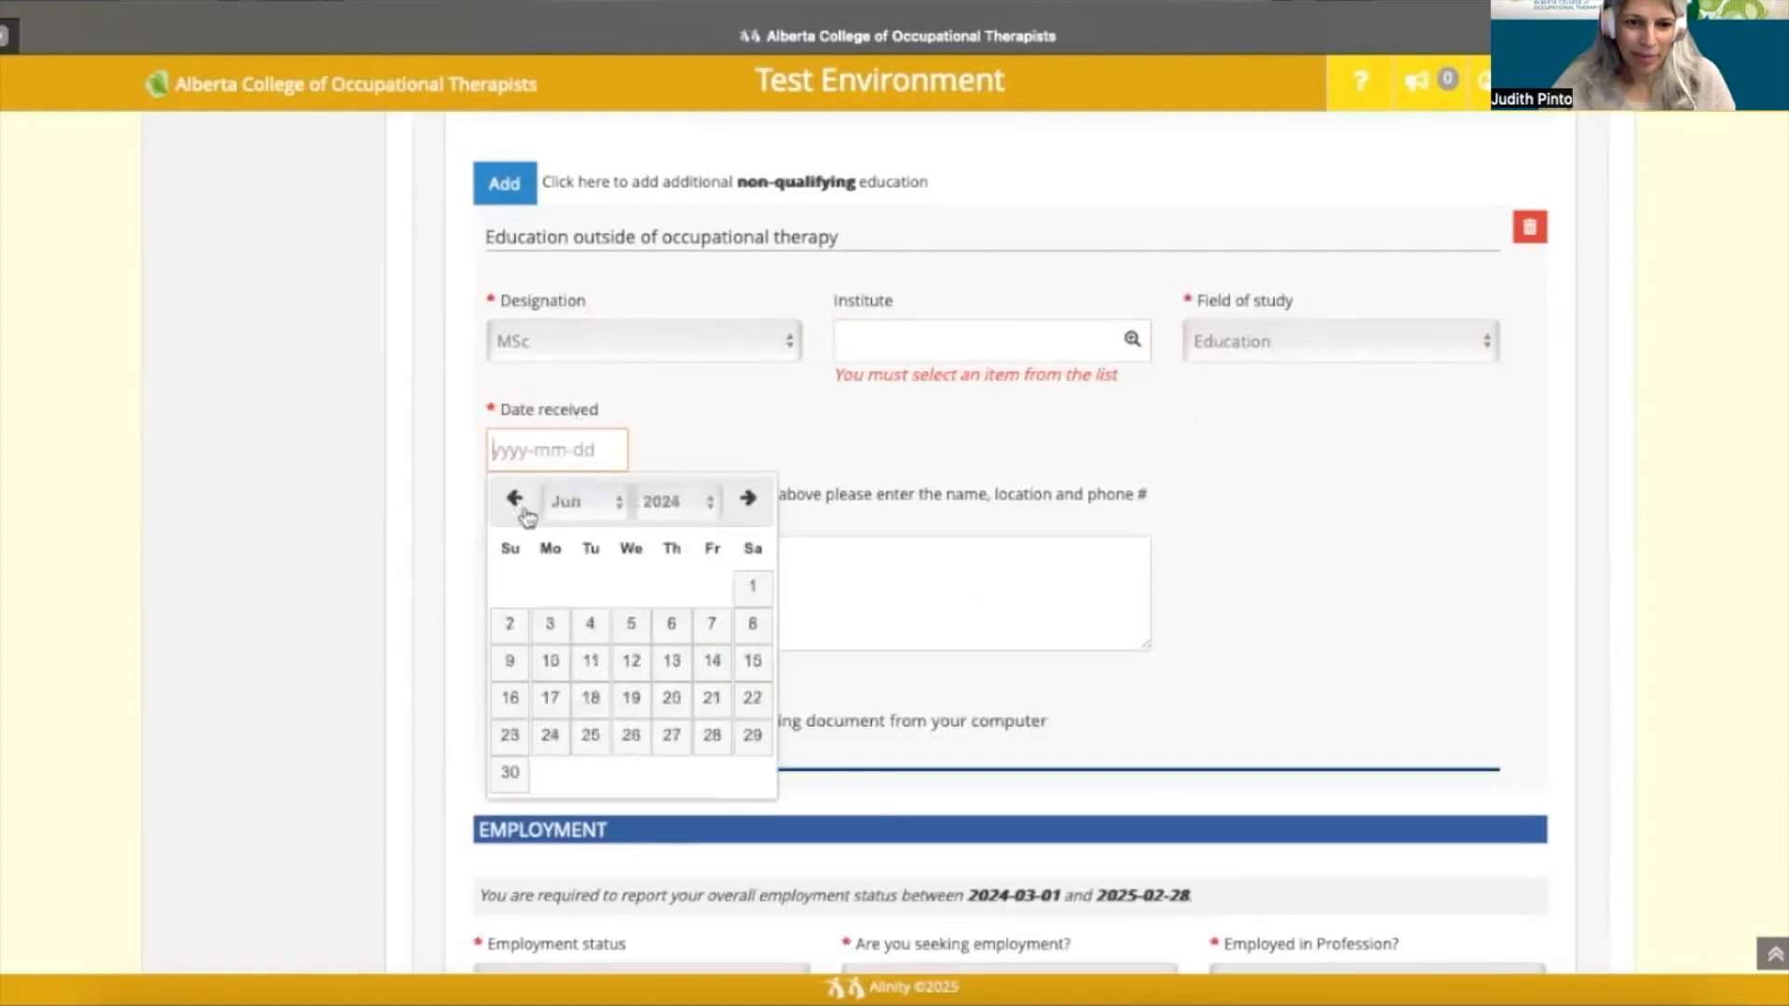
pyautogui.click(713, 626)
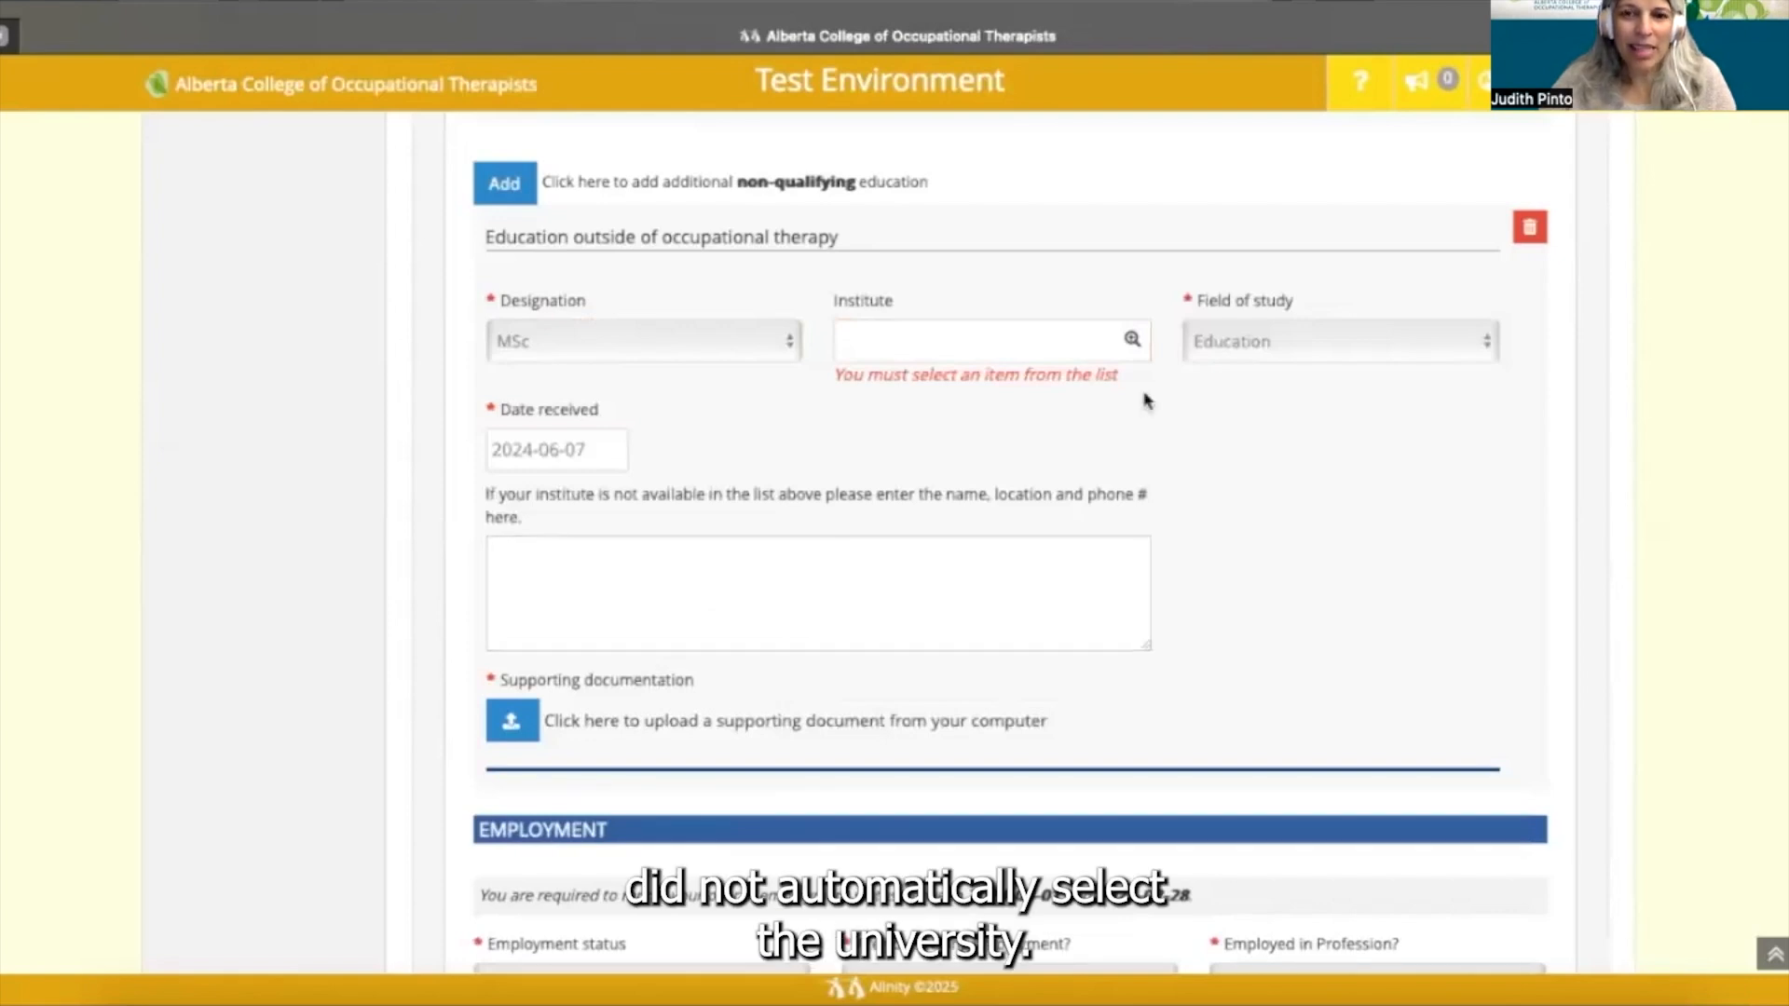
# - Set the institute to City University of New York
pyautogui.click(1086, 349)
pyautogui.write('univer')
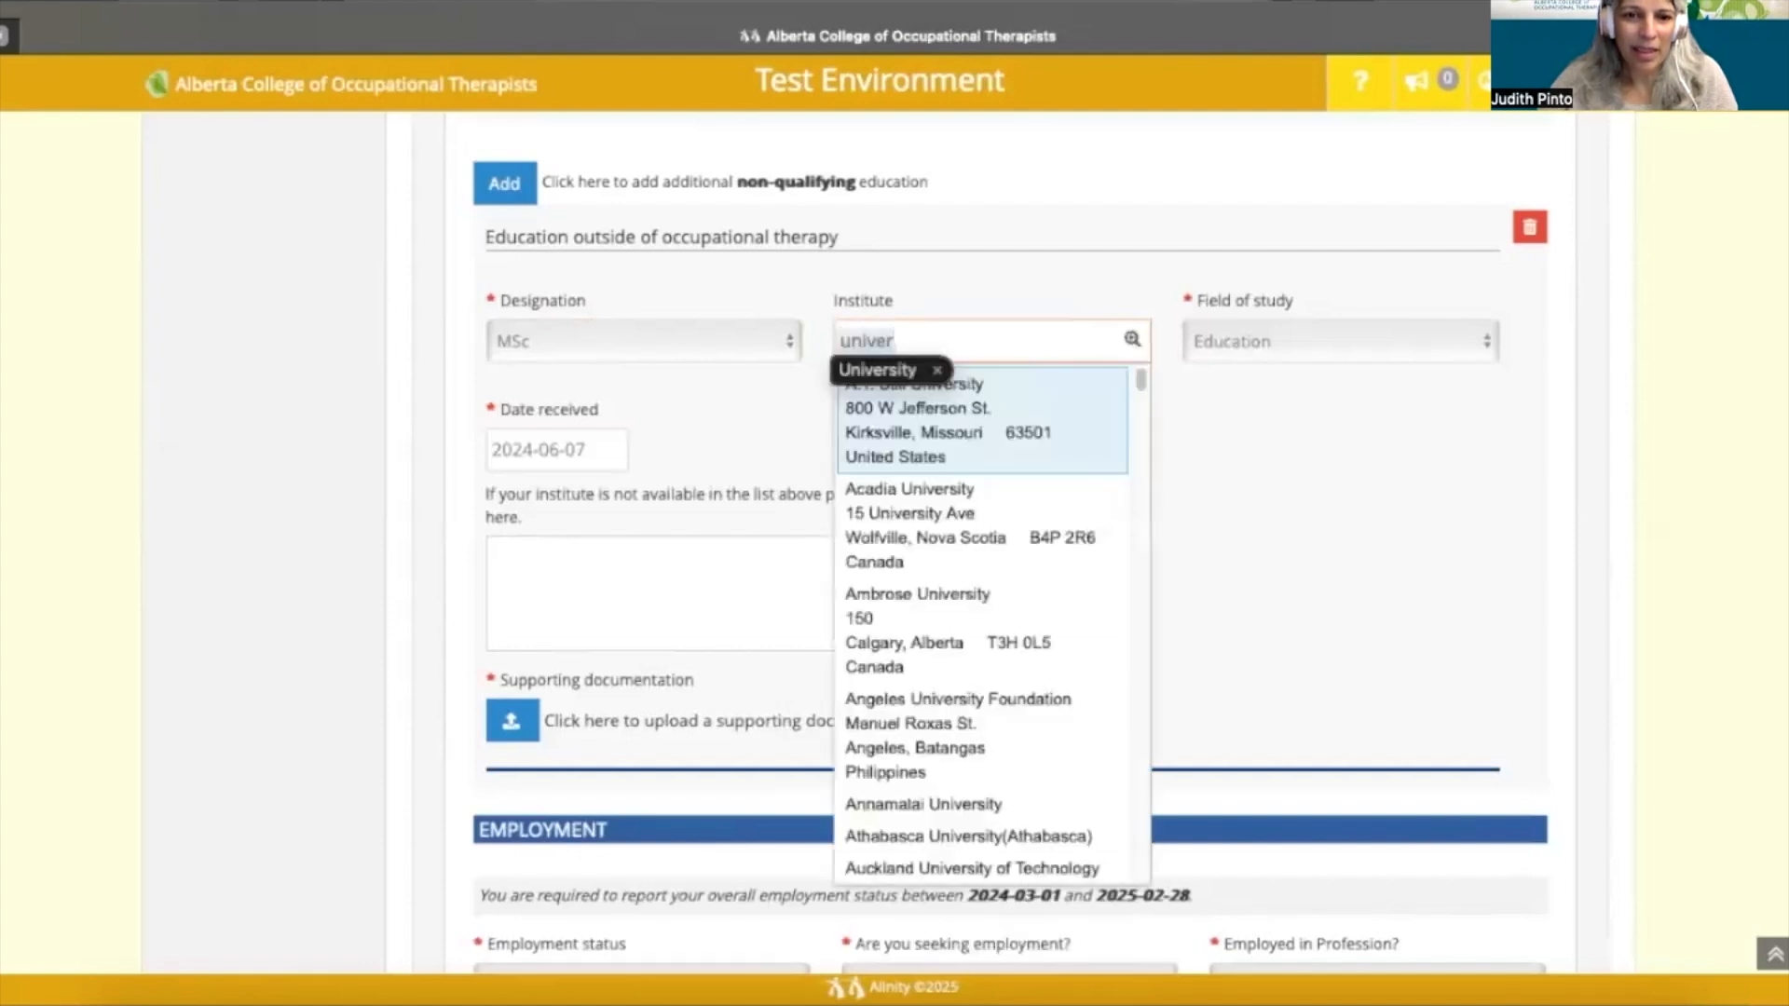
pyautogui.write('sity of Alberta')
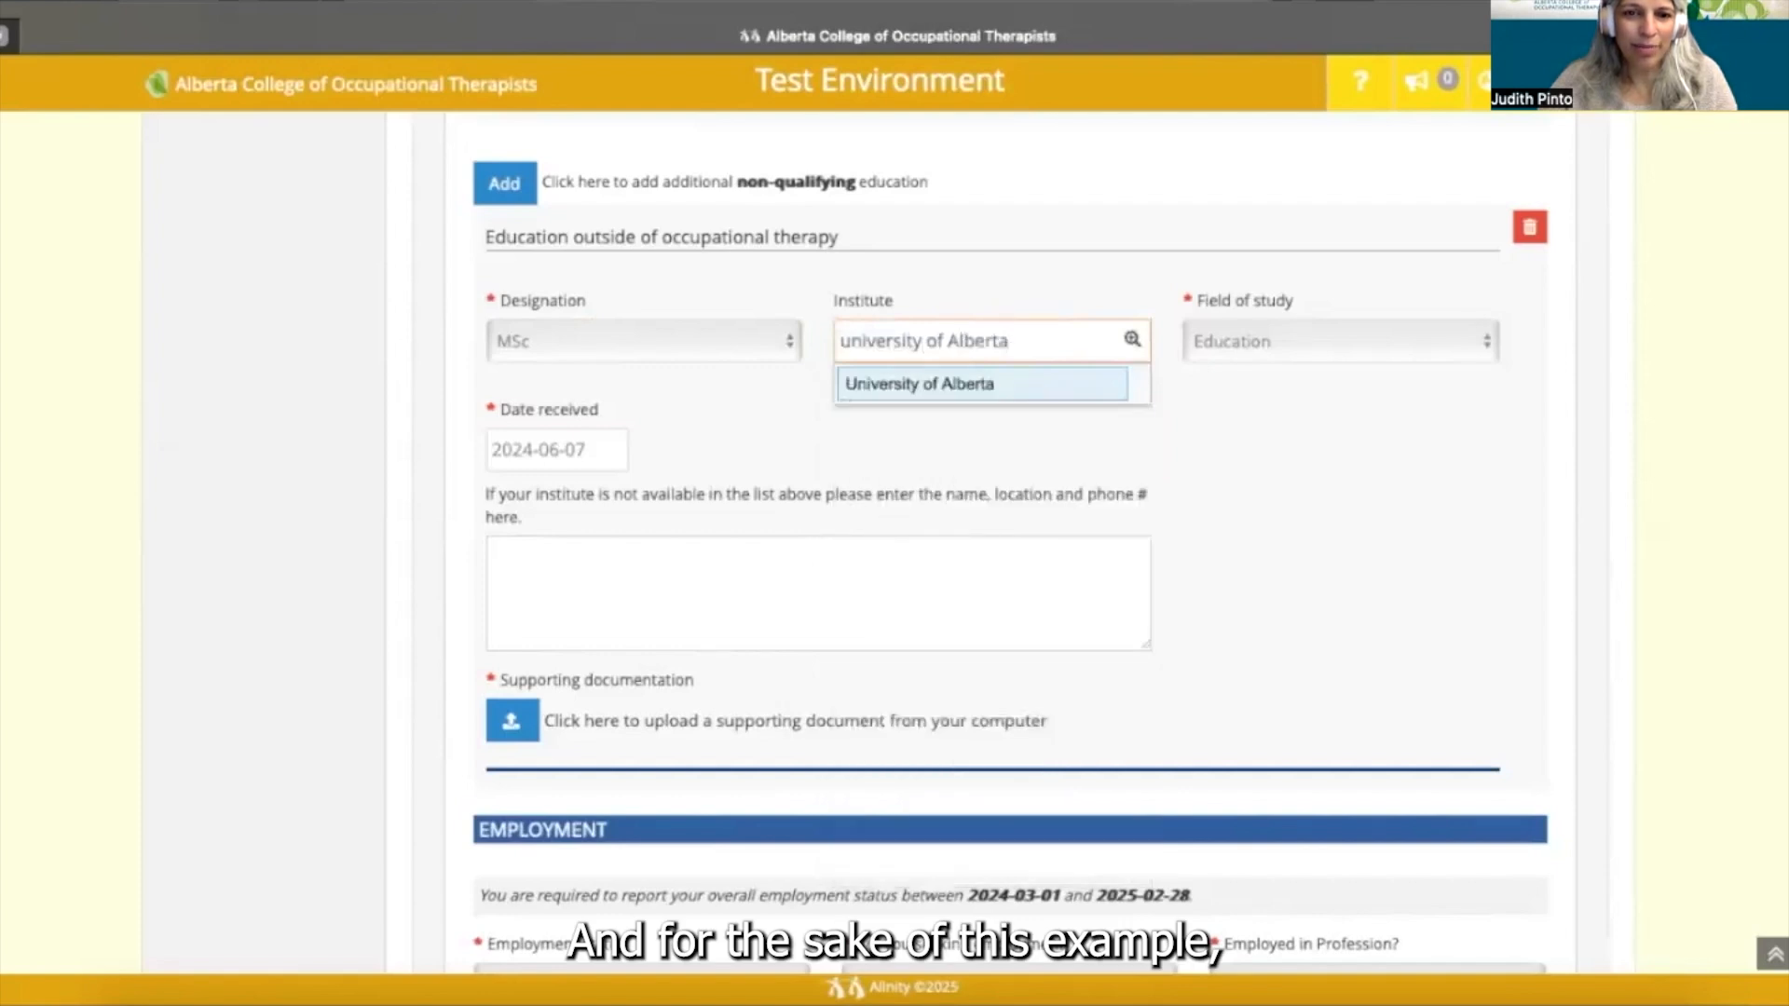
pyautogui.click(985, 382)
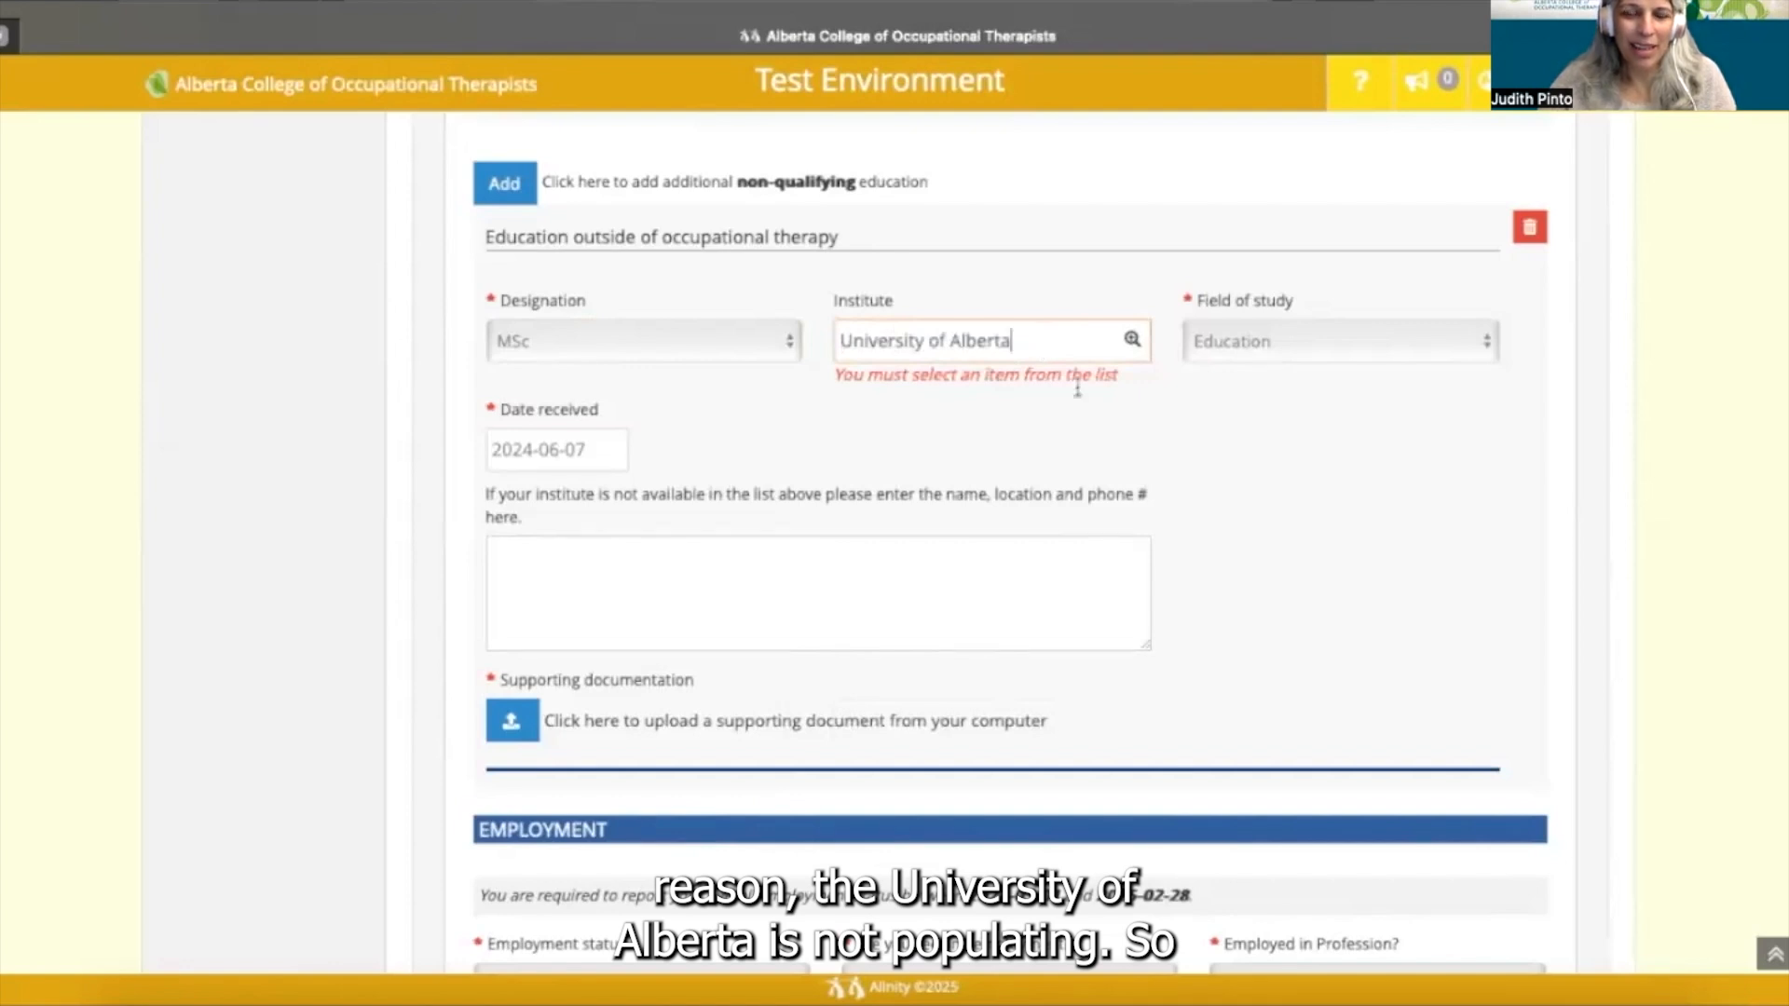
pyautogui.press('BackSpace')
pyautogui.press('BackSpace')
pyautogui.press('BackSpace')
pyautogui.press('BackSpace')
pyautogui.press('BackSpace')
pyautogui.press('BackSpace')
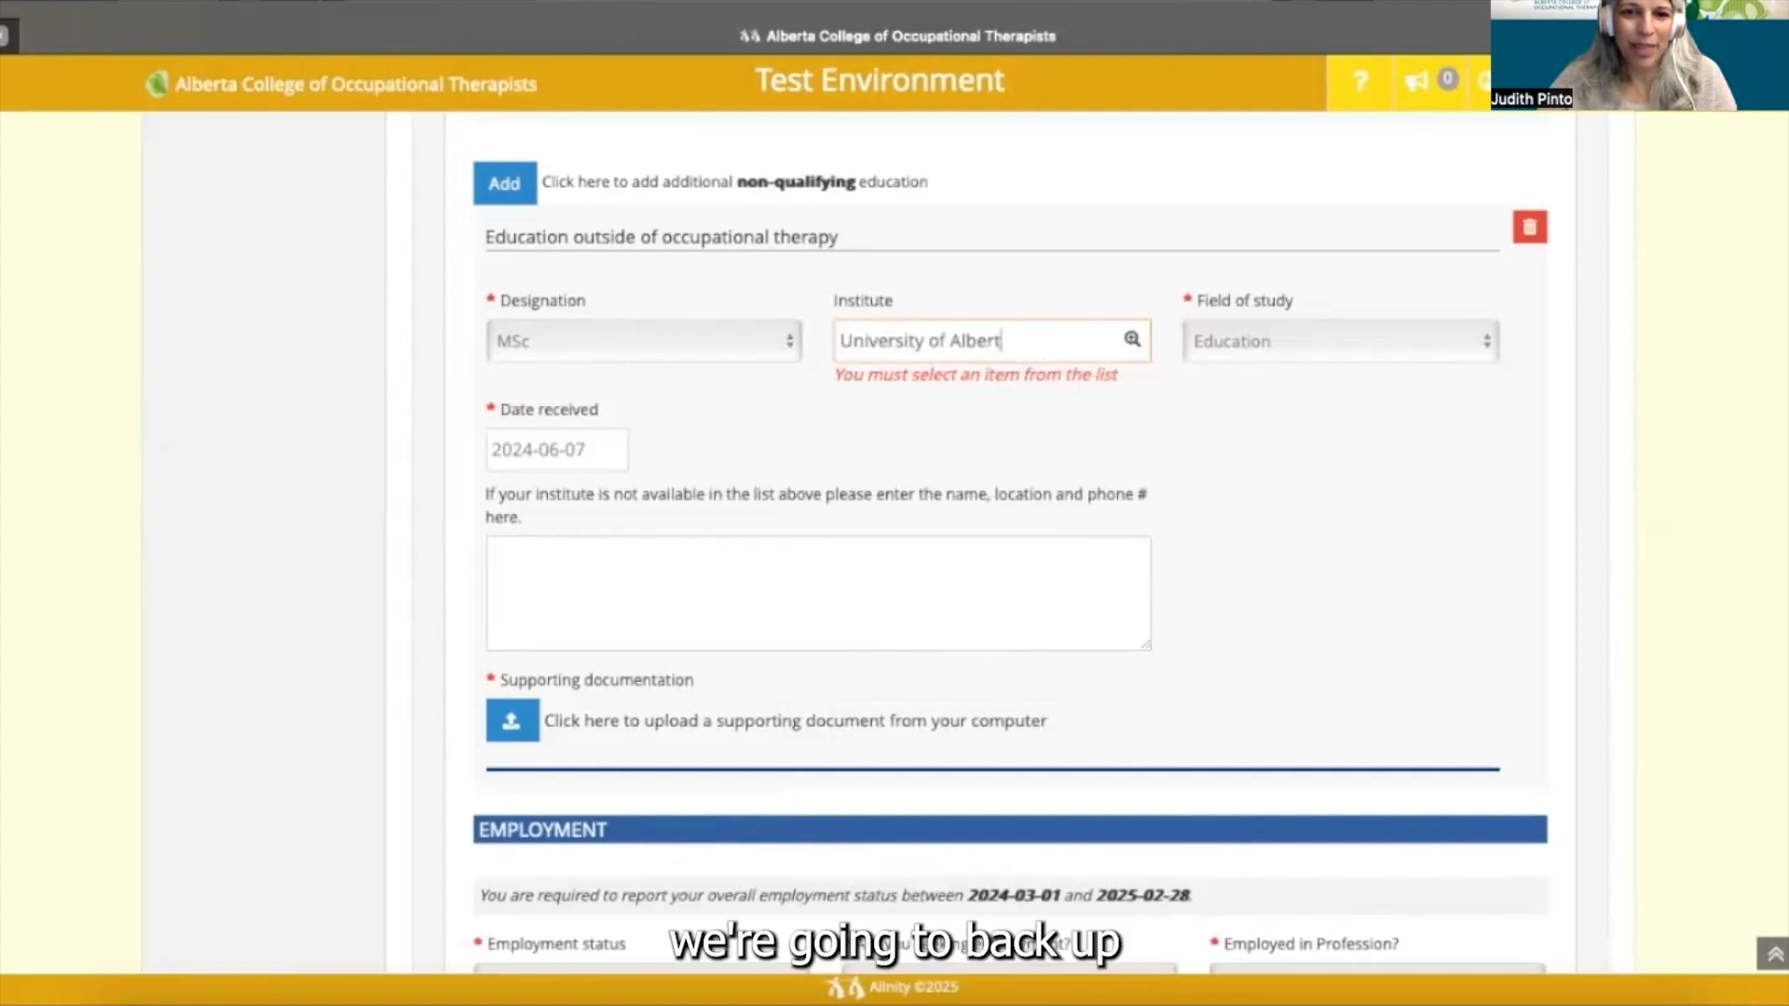
pyautogui.press('BackSpace')
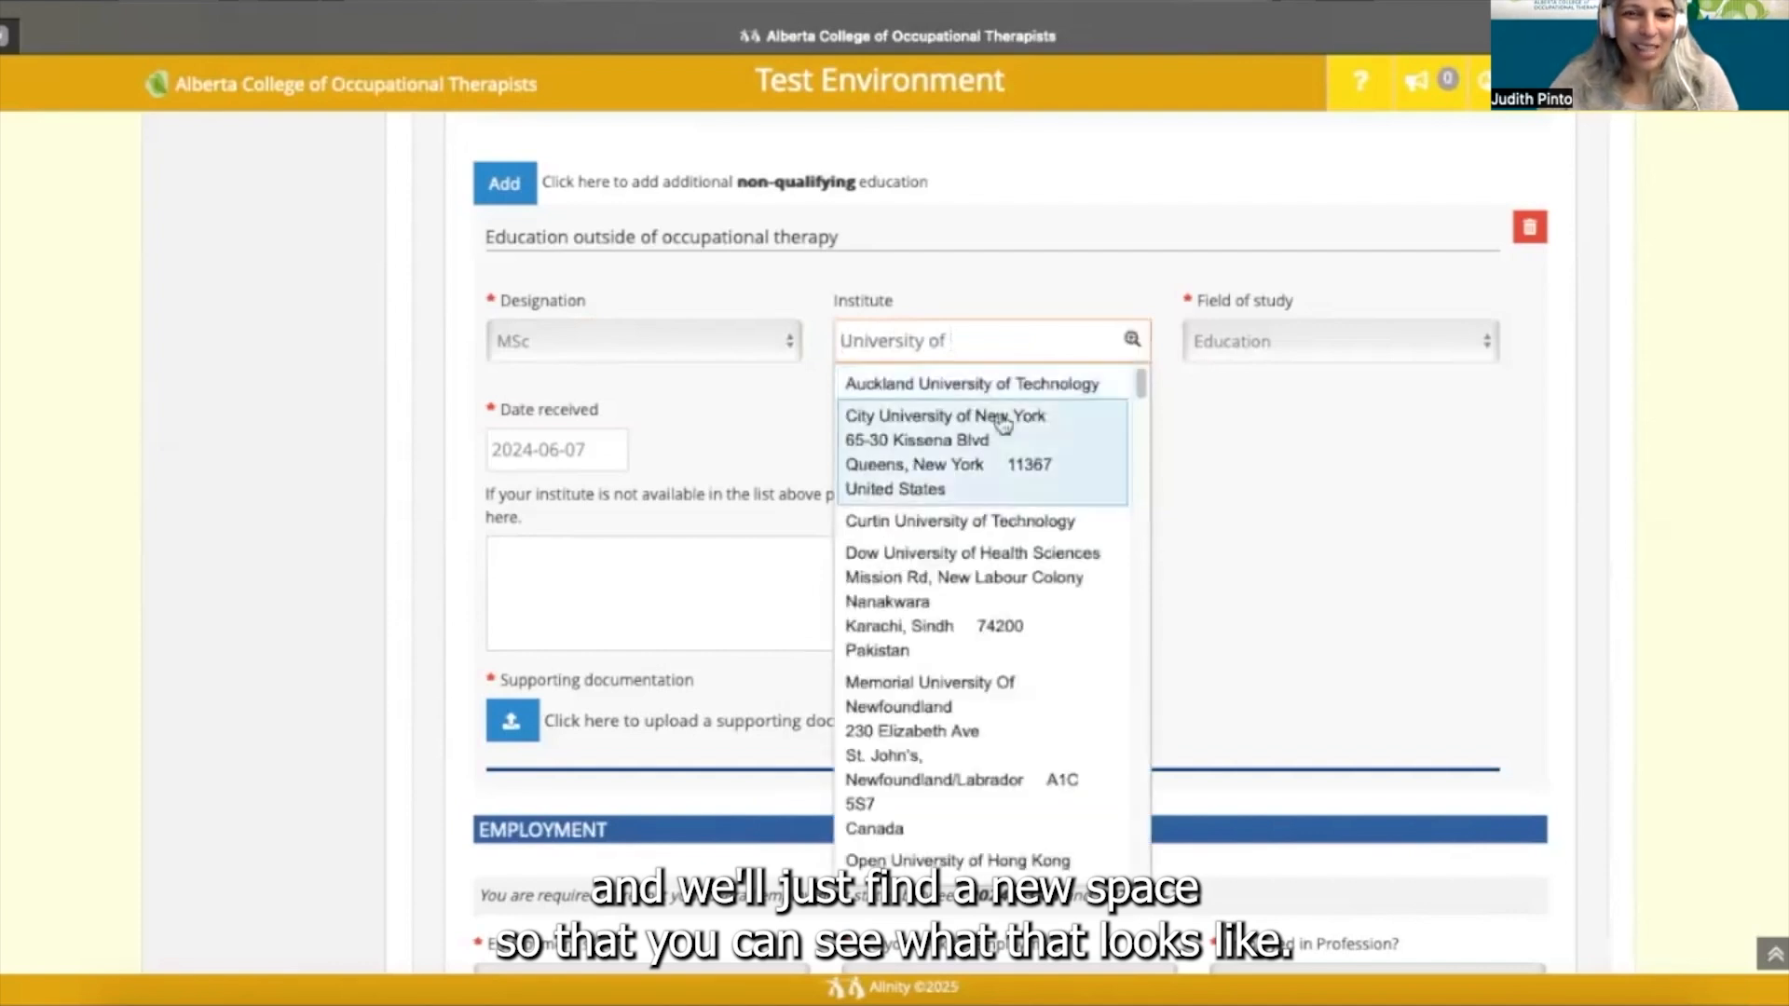
pyautogui.click(986, 438)
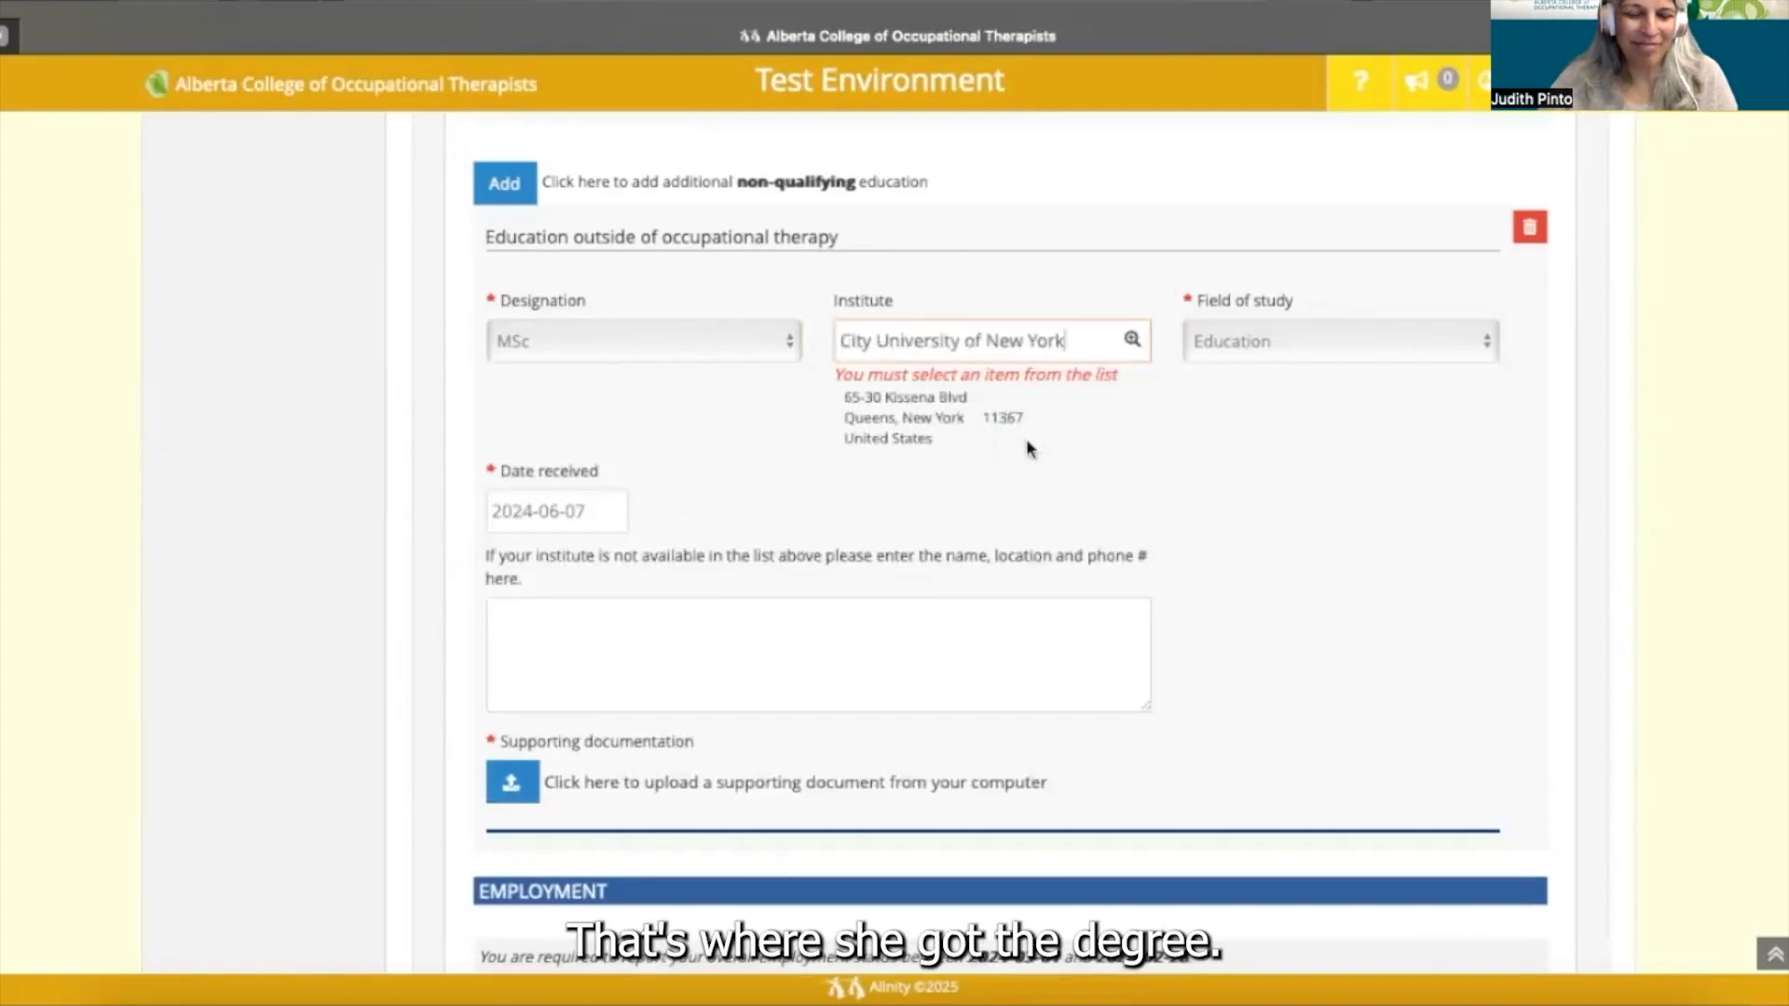
pyautogui.click(965, 424)
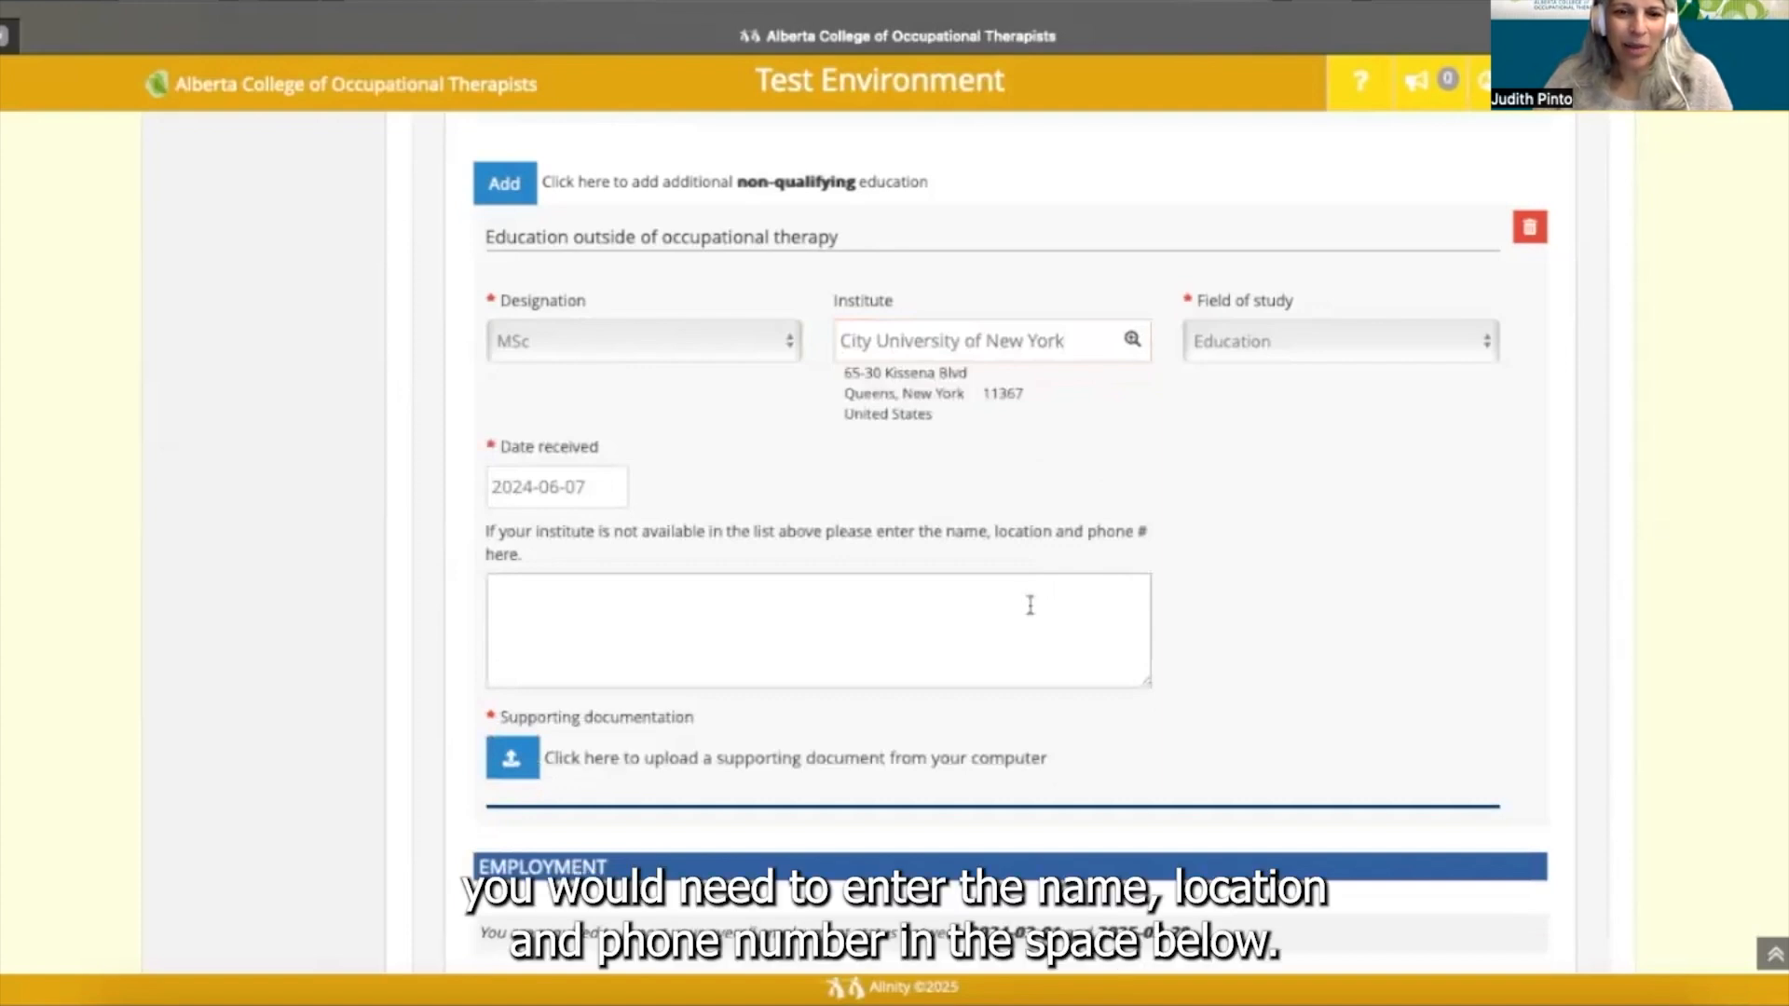
# - Clear the Institute lookup and search for University of Essex
pyautogui.tripleClick(1088, 343)
pyautogui.press('BackSpace')
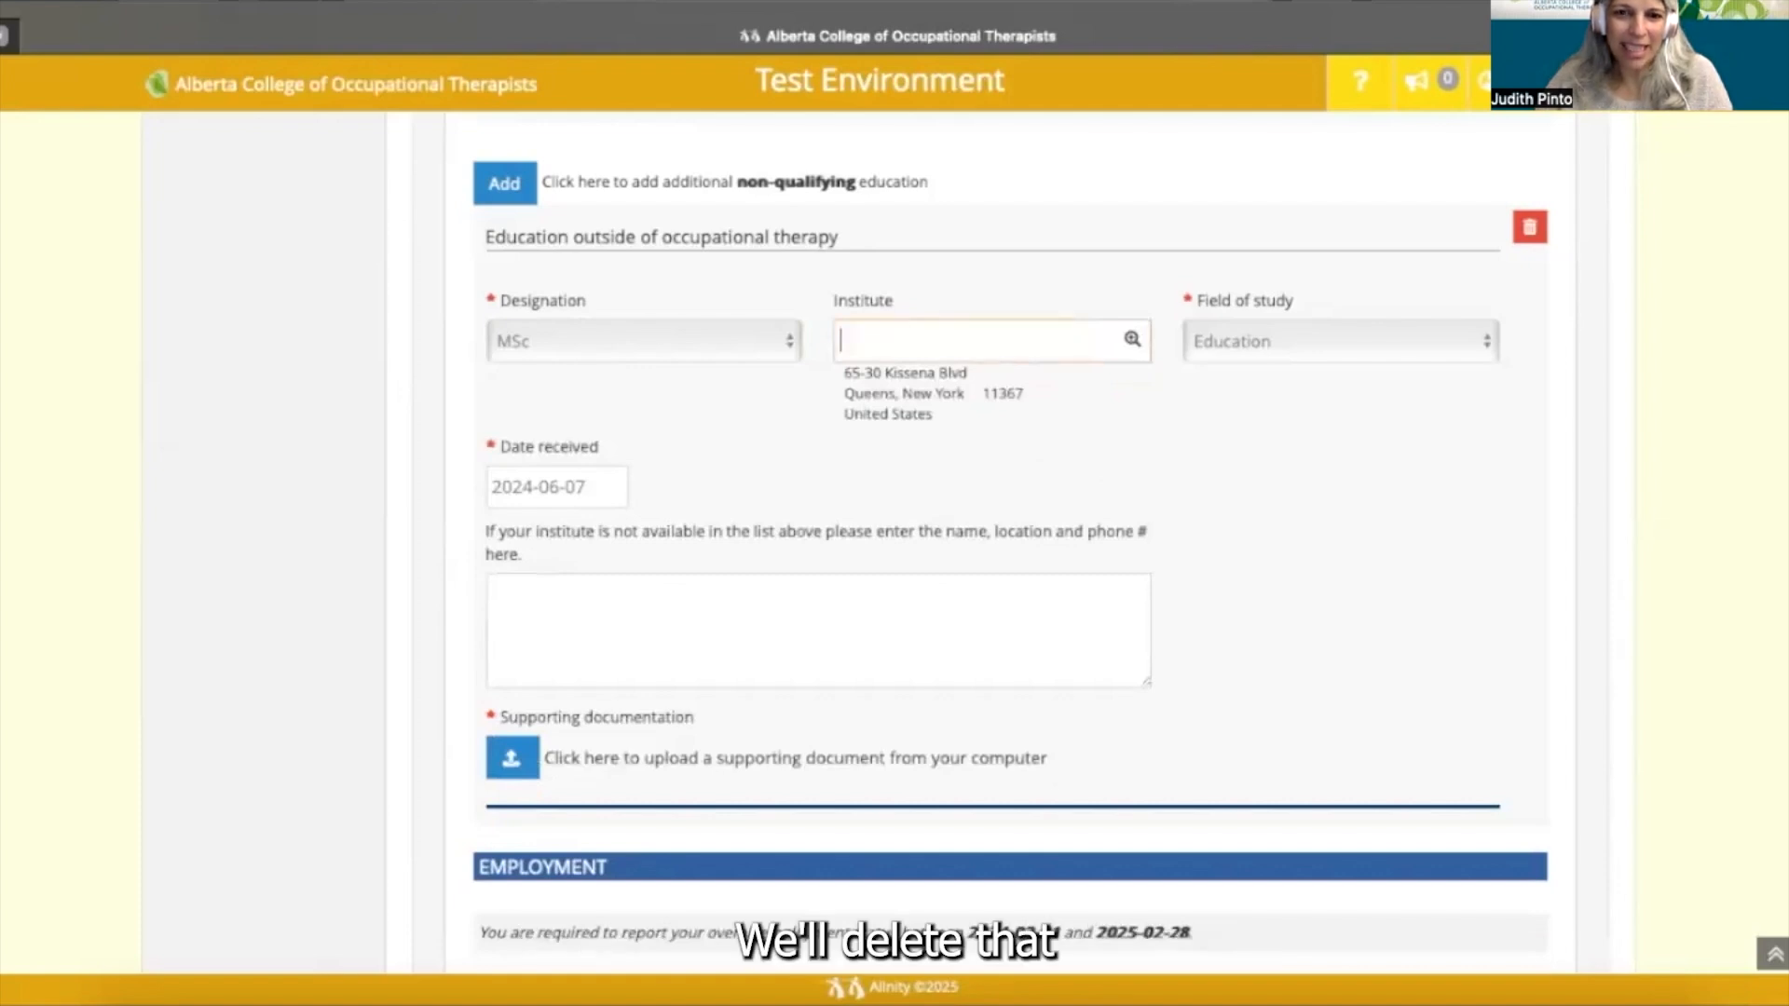
pyautogui.write('University of Essex')
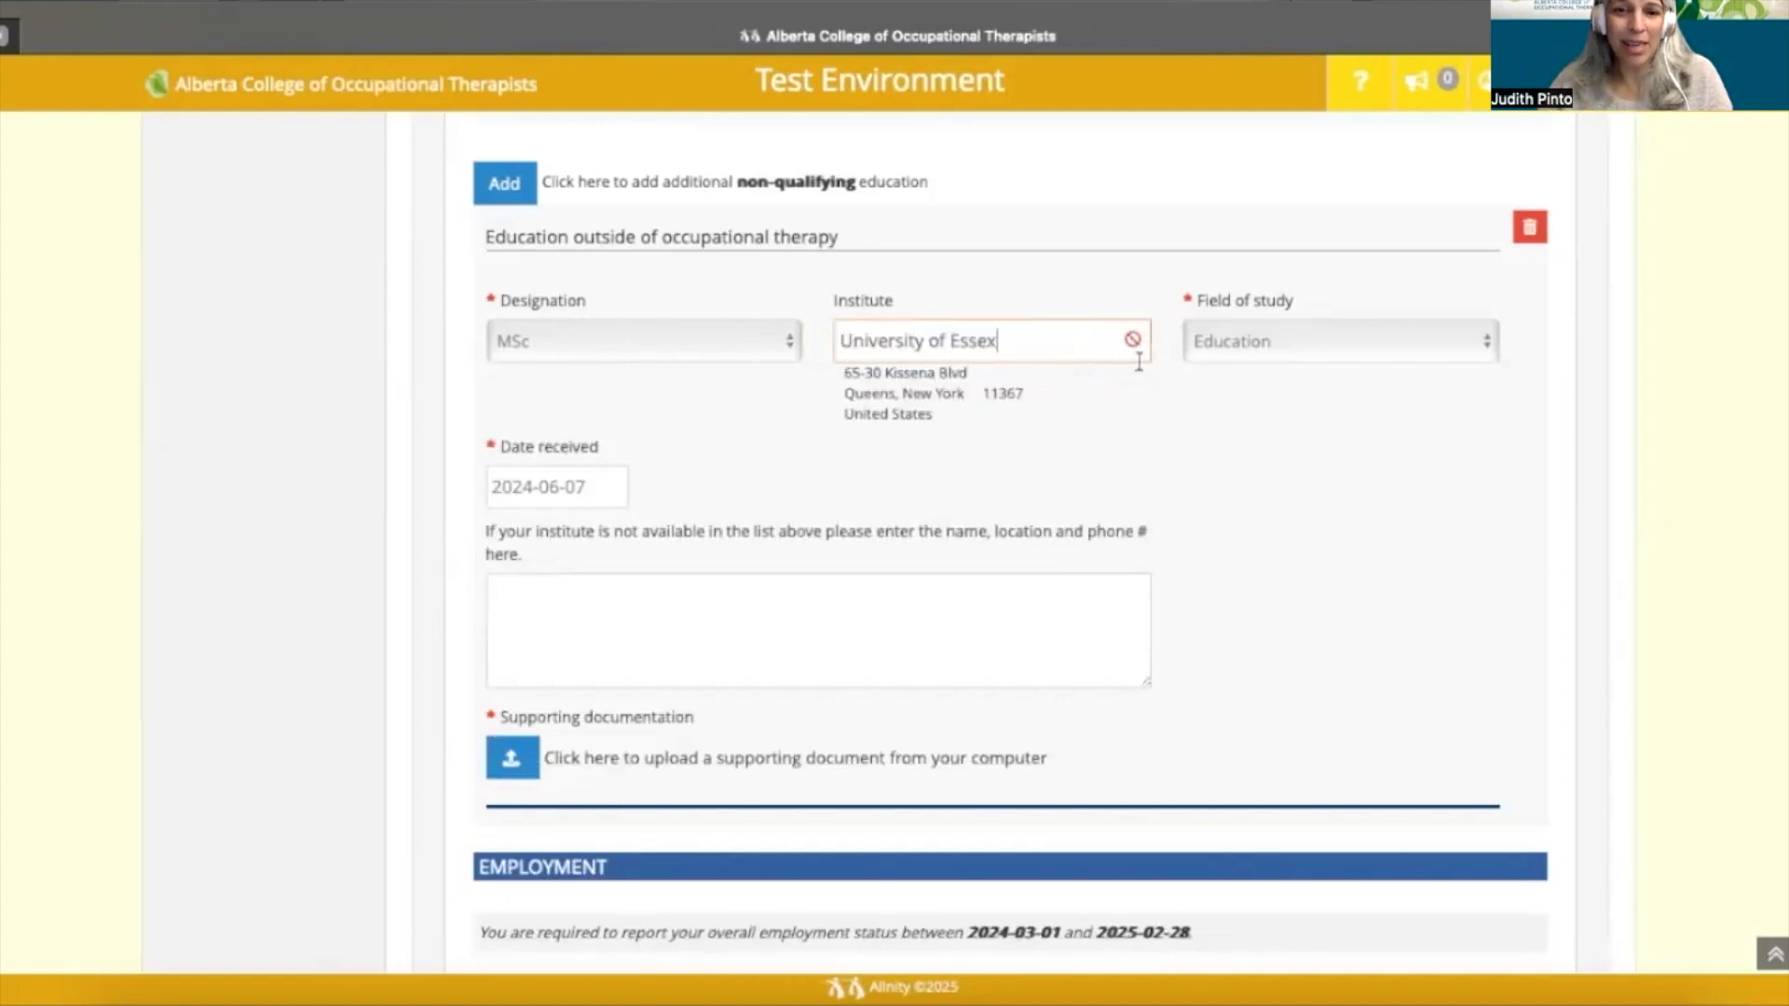
# - Enter University of Essex, Some address and Some phone number as separate lines in the unlisted-institute box
pyautogui.click(725, 596)
pyautogui.write('University of Essex')
pyautogui.press('Return')
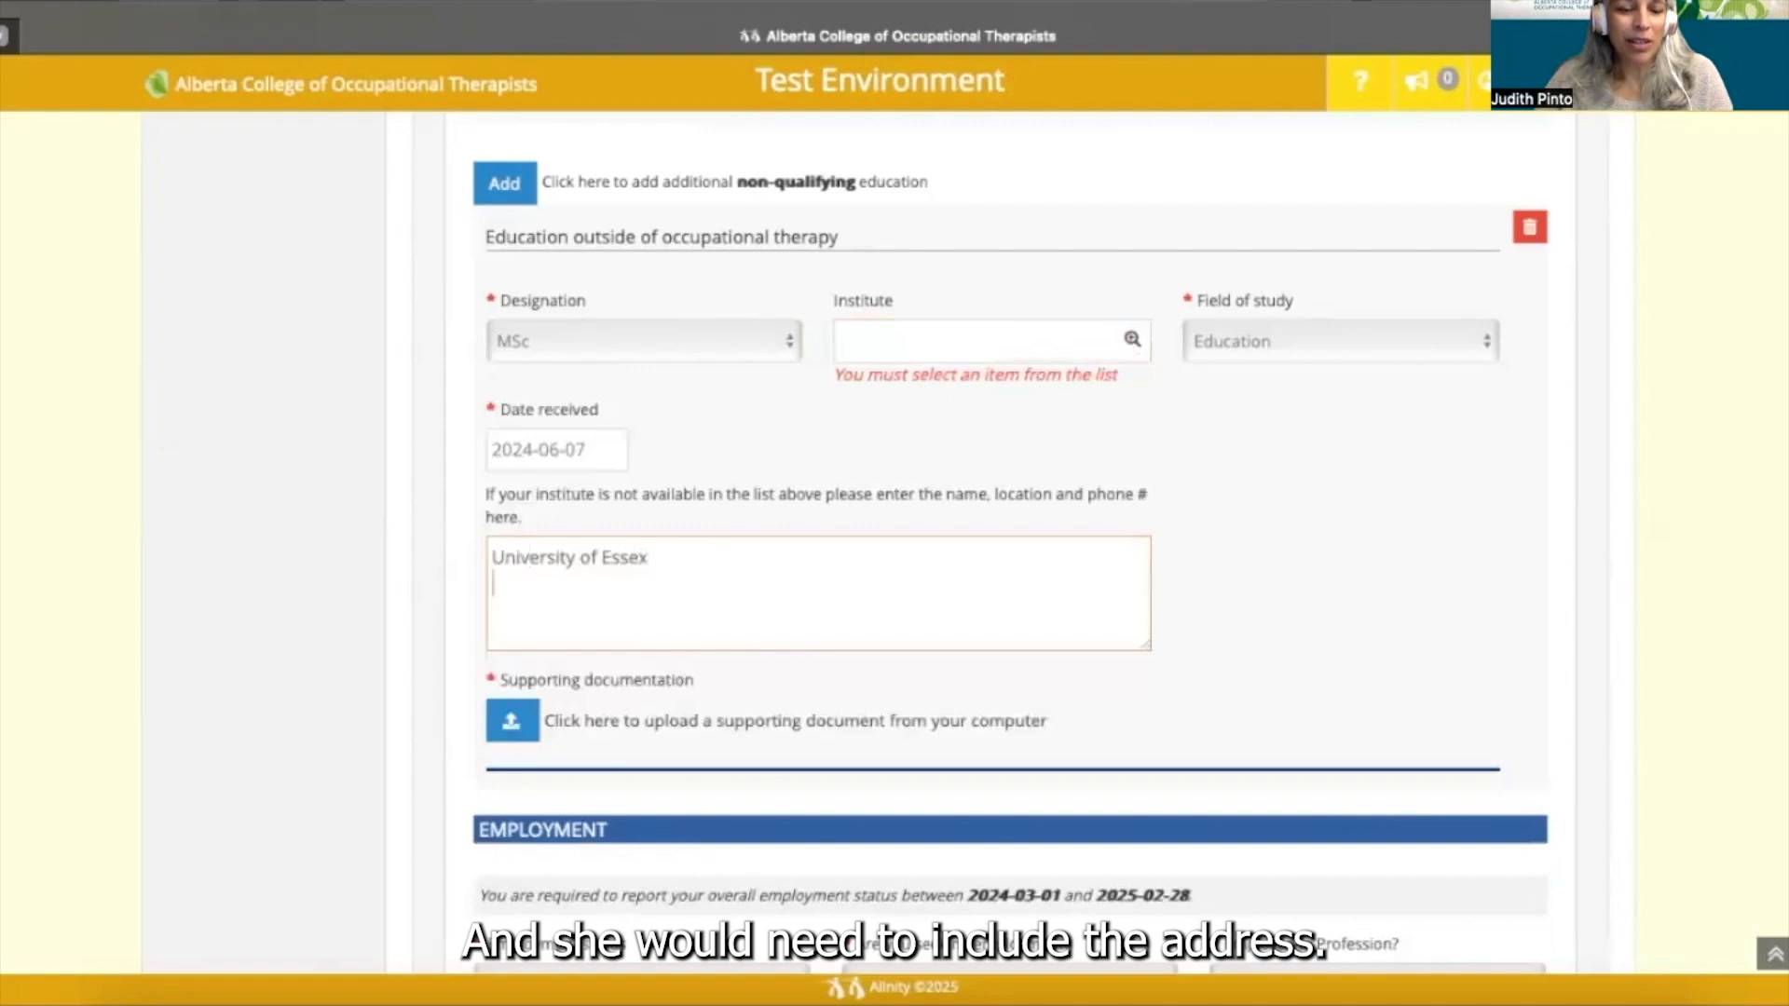
pyautogui.write('Som')
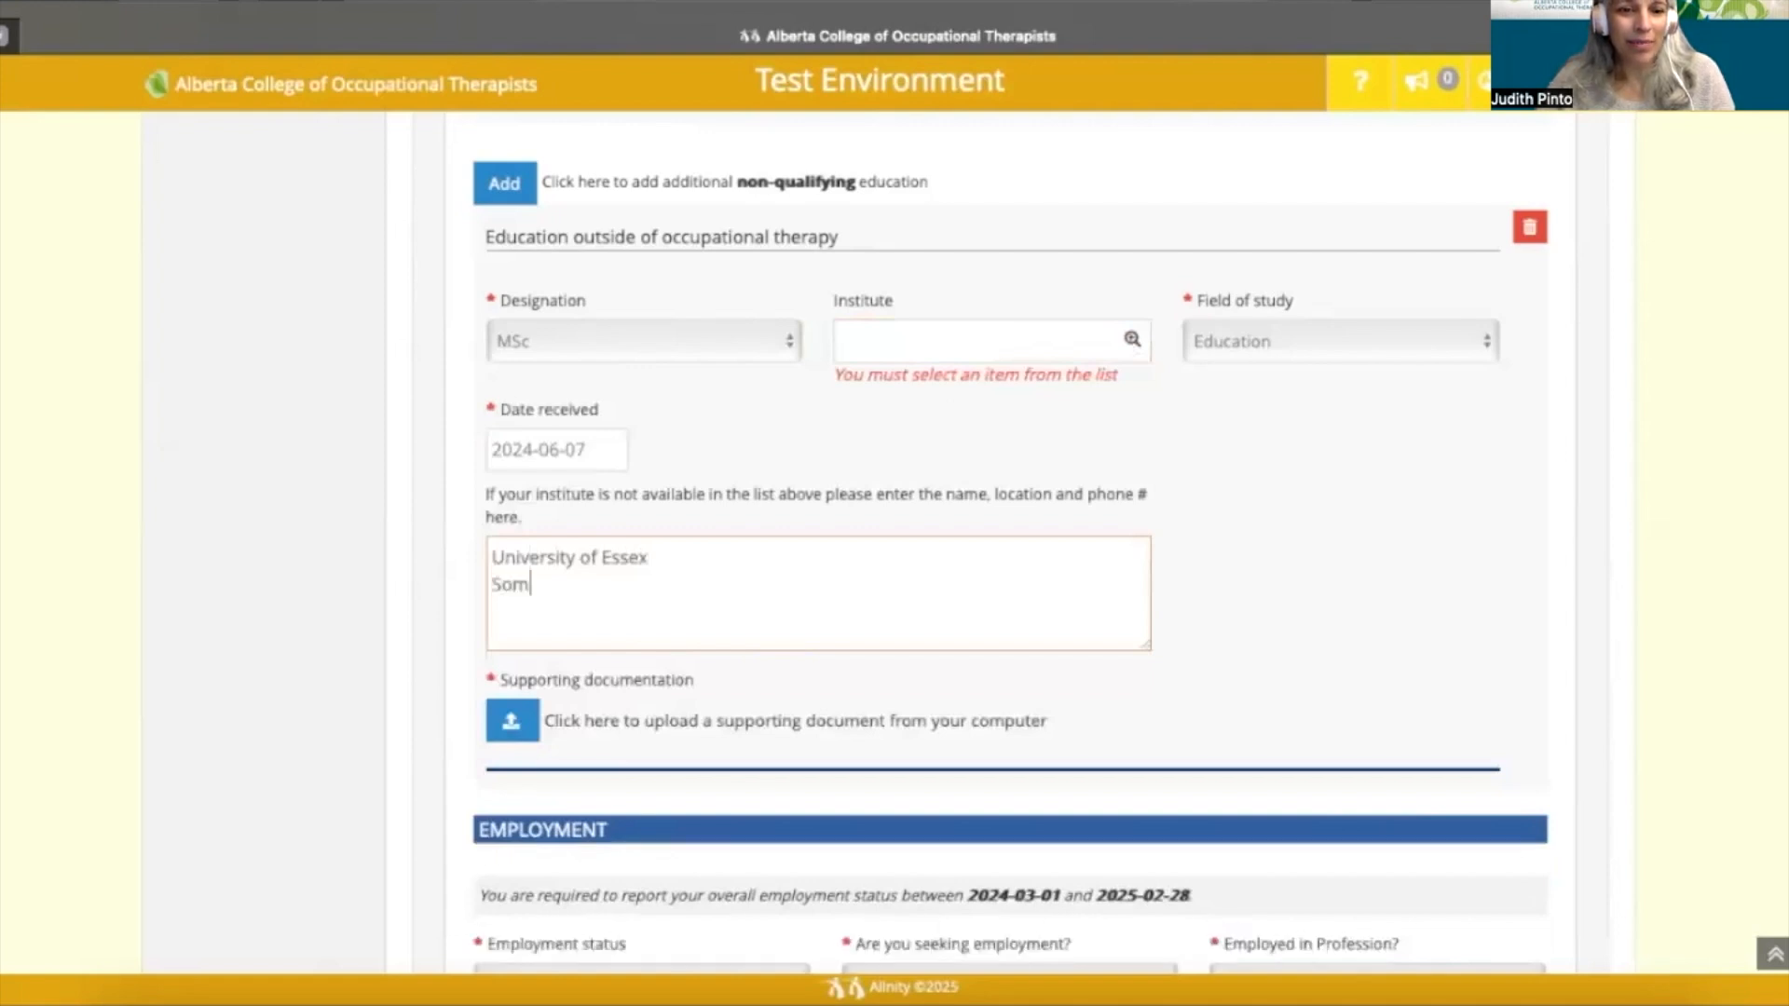
pyautogui.write('e address')
pyautogui.press('Return')
pyautogui.write('Some phone number')
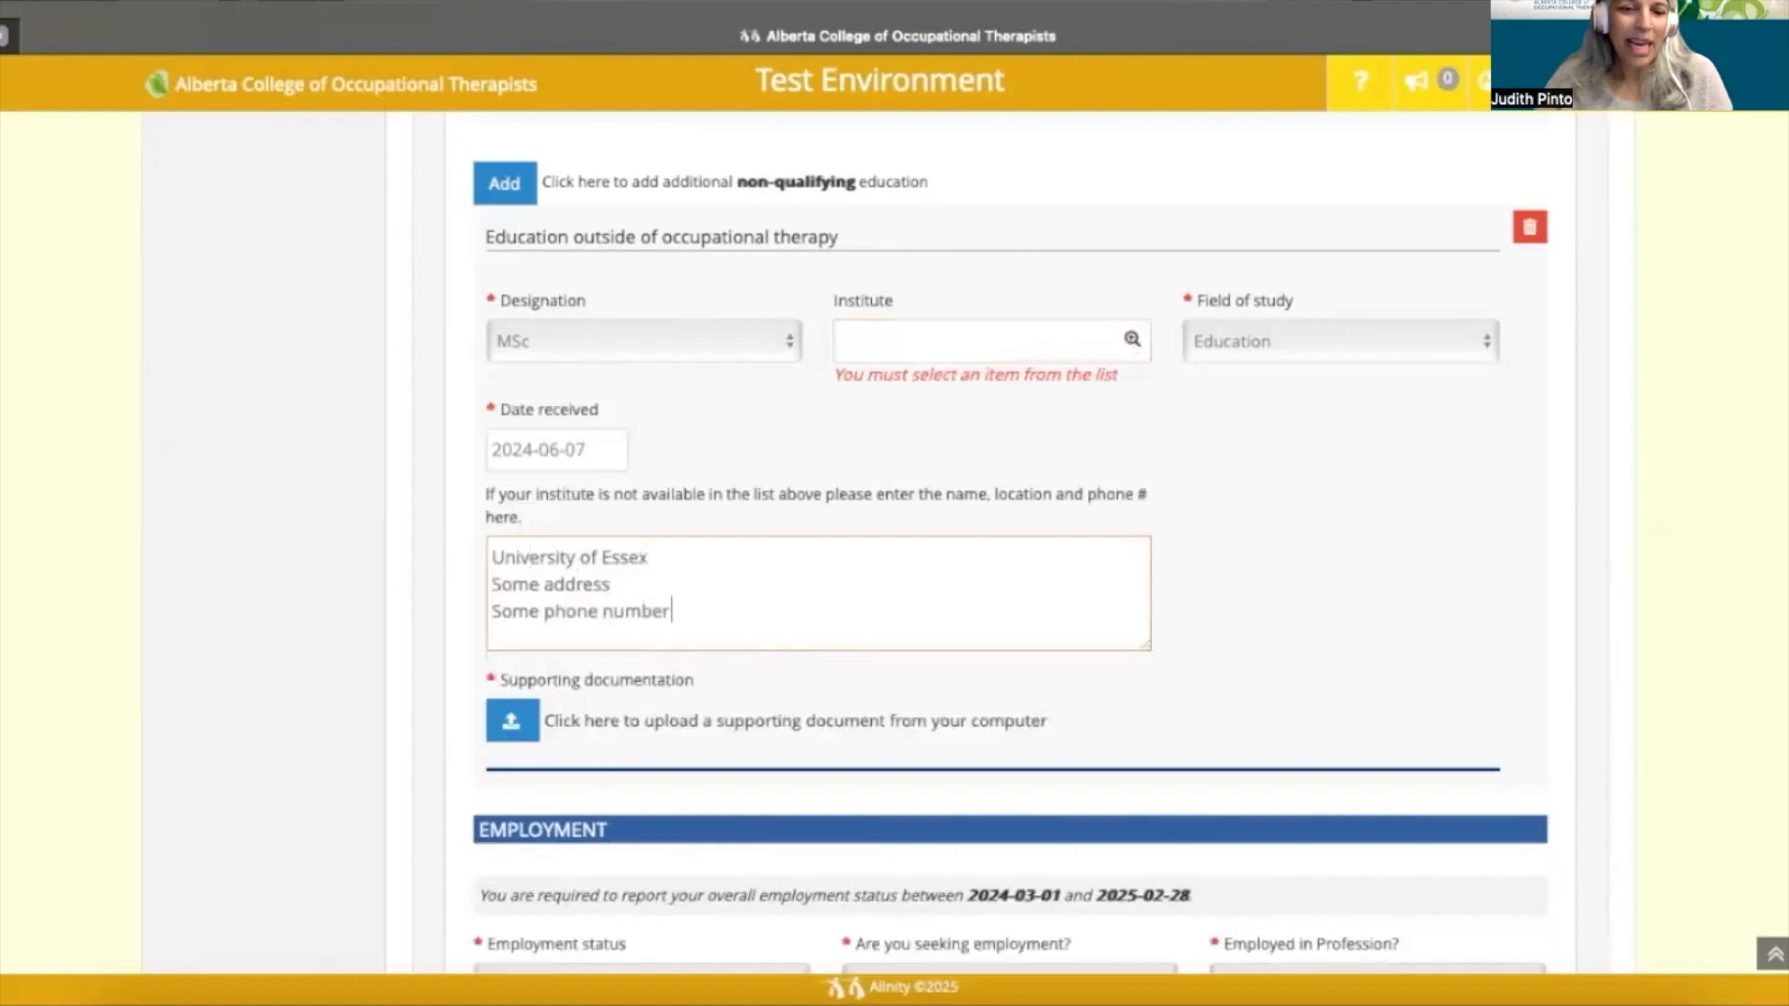
pyautogui.scroll(-1, 868, 652)
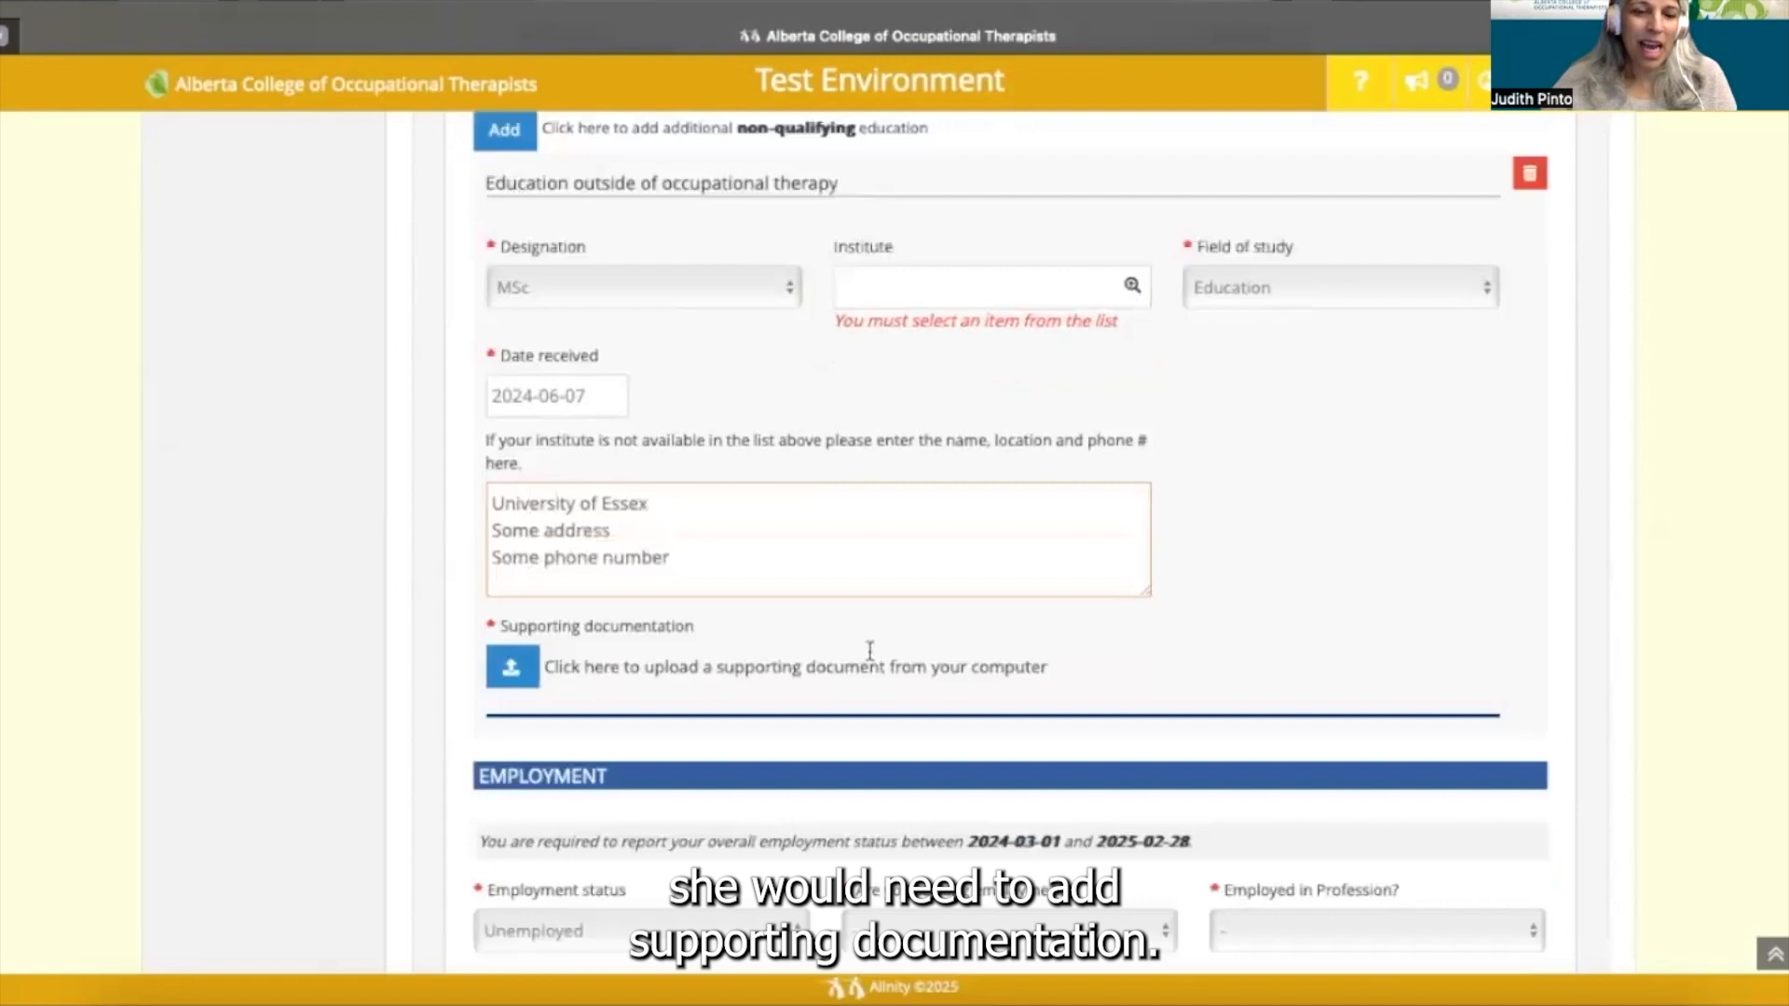
pyautogui.scroll(-1, 959, 345)
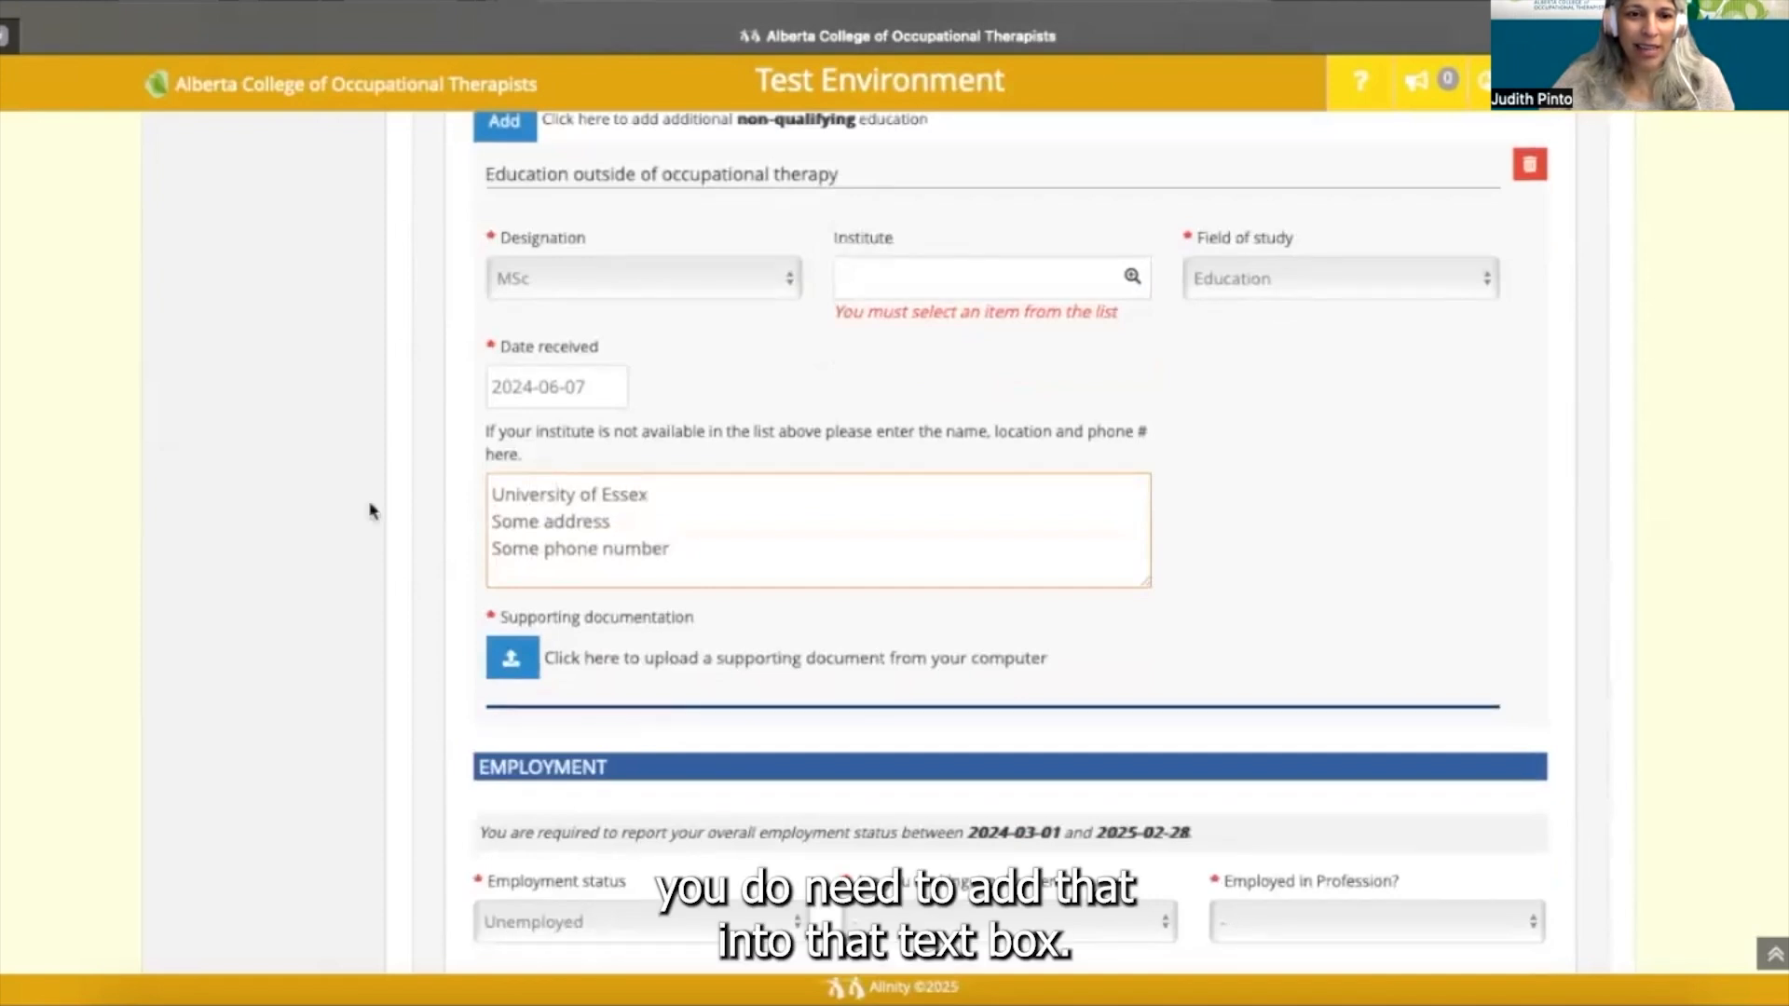
pyautogui.scroll(-2, 373, 531)
pyautogui.scroll(-1, 382, 566)
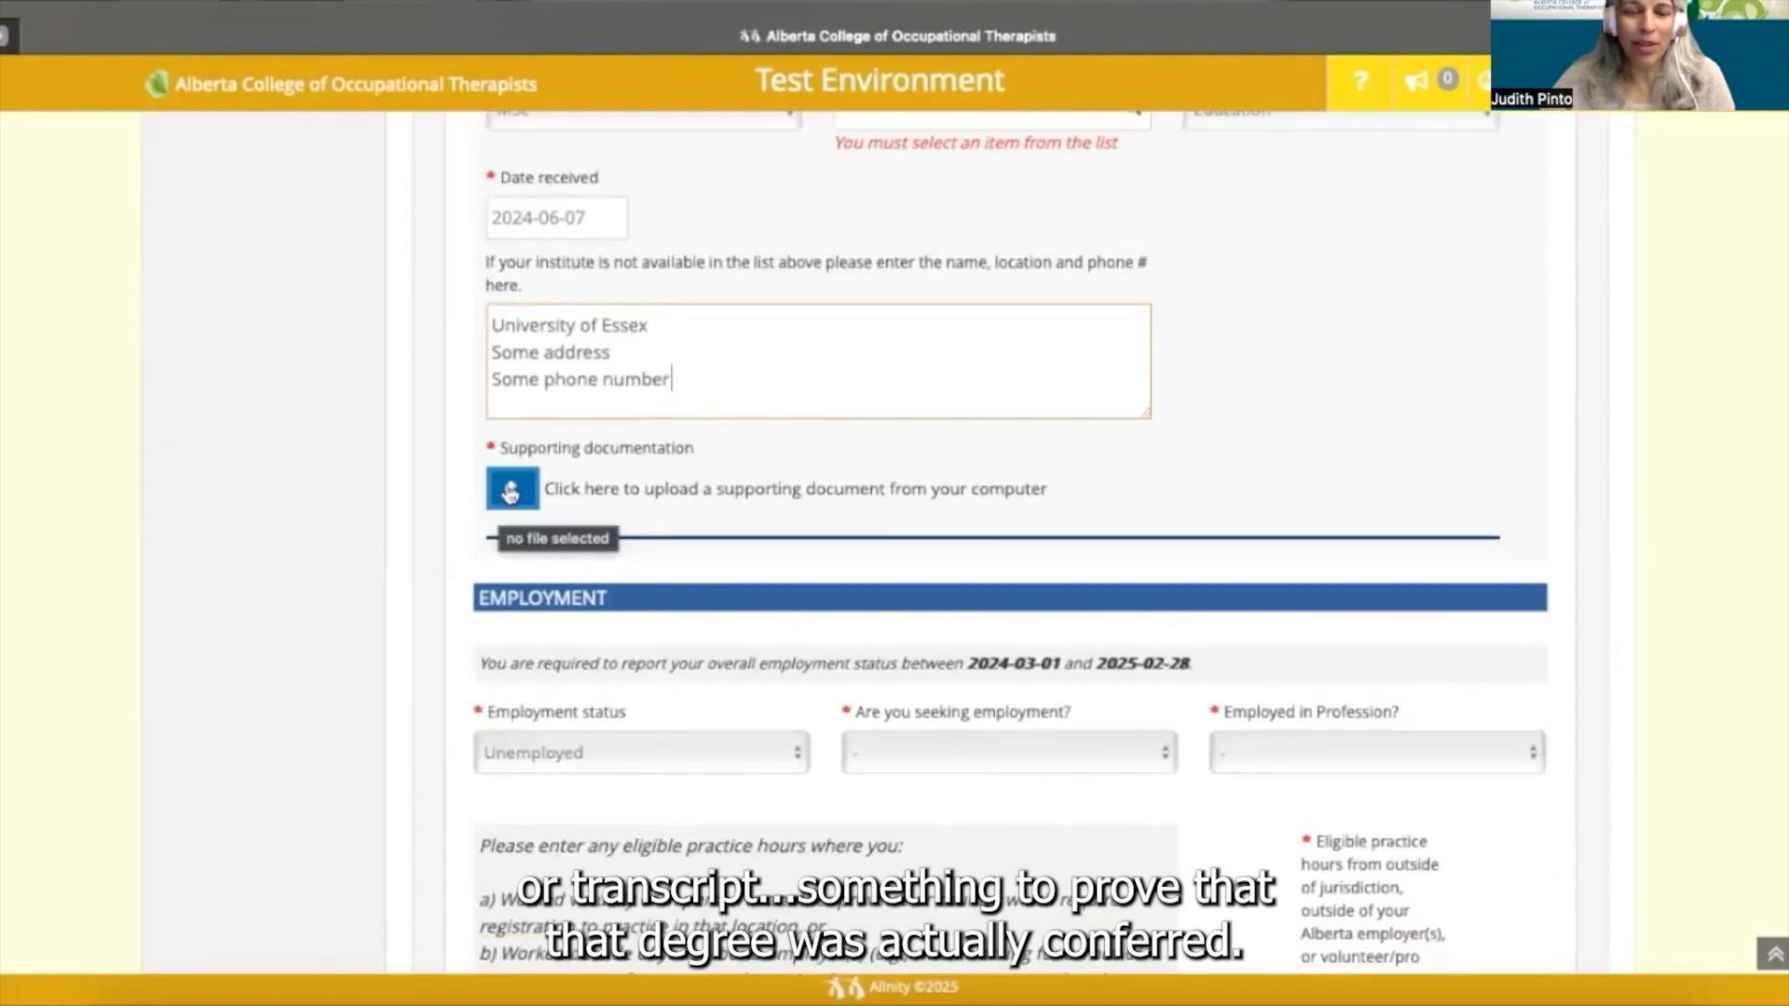
pyautogui.scroll(-1, 670, 379)
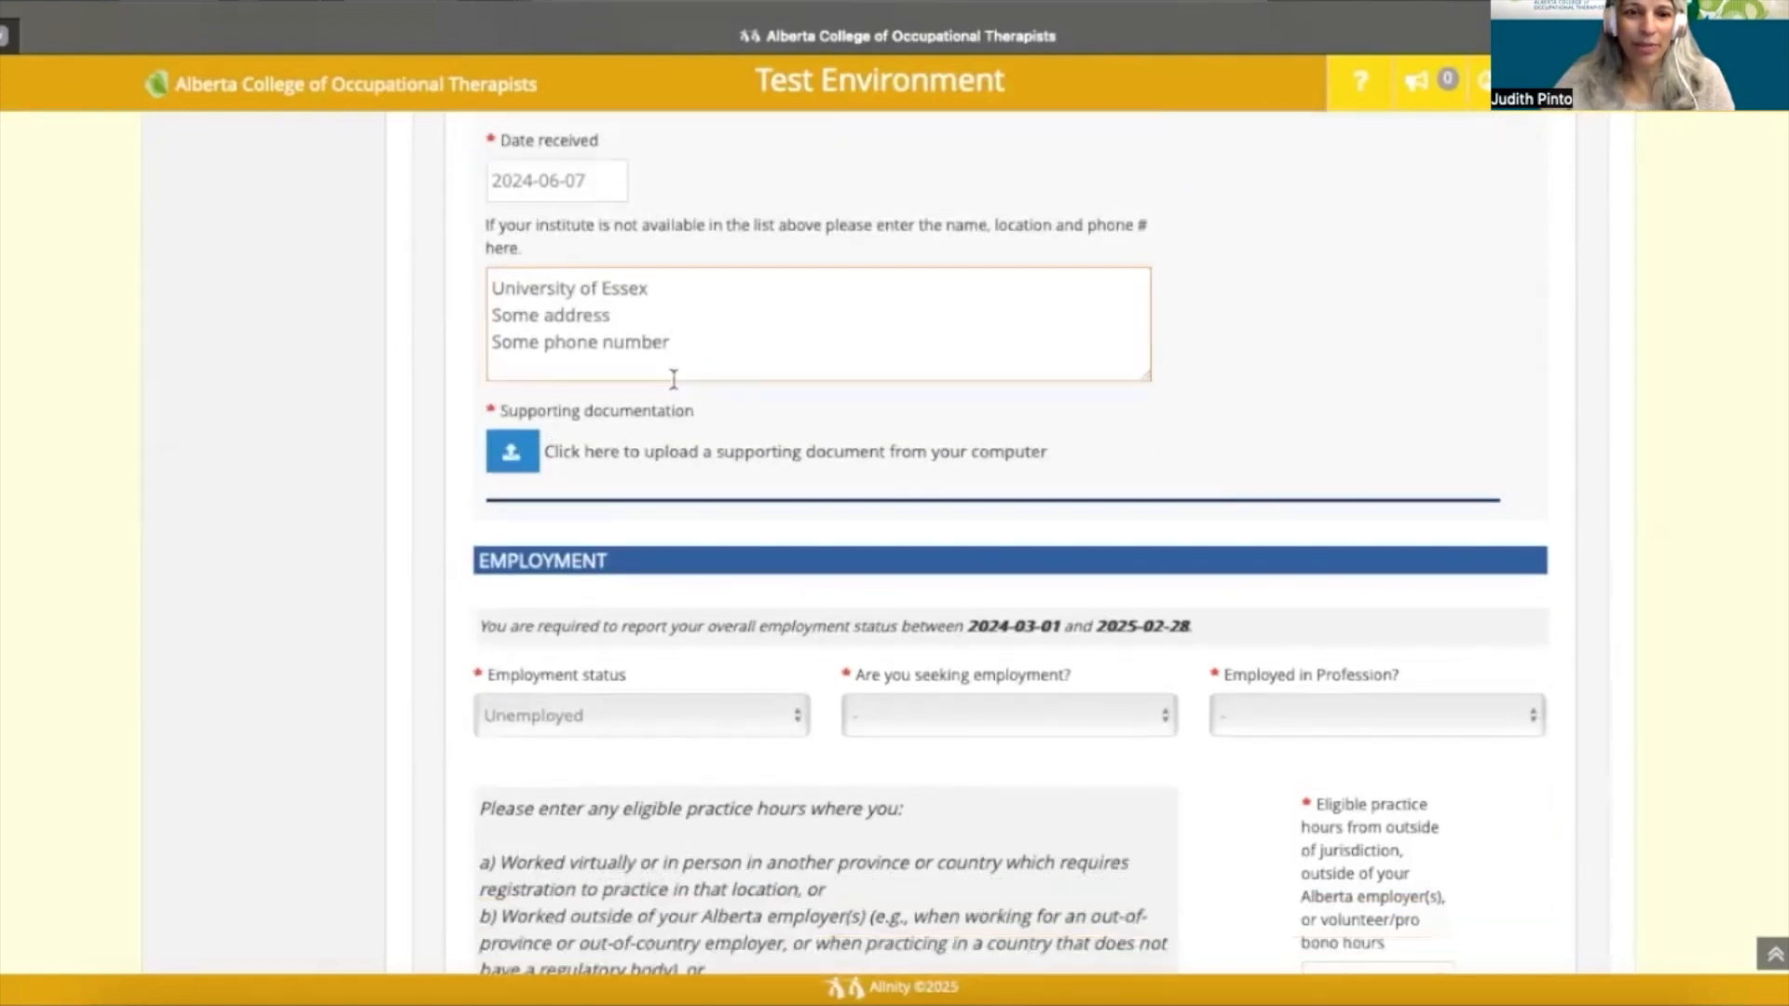
pyautogui.scroll(2, 674, 379)
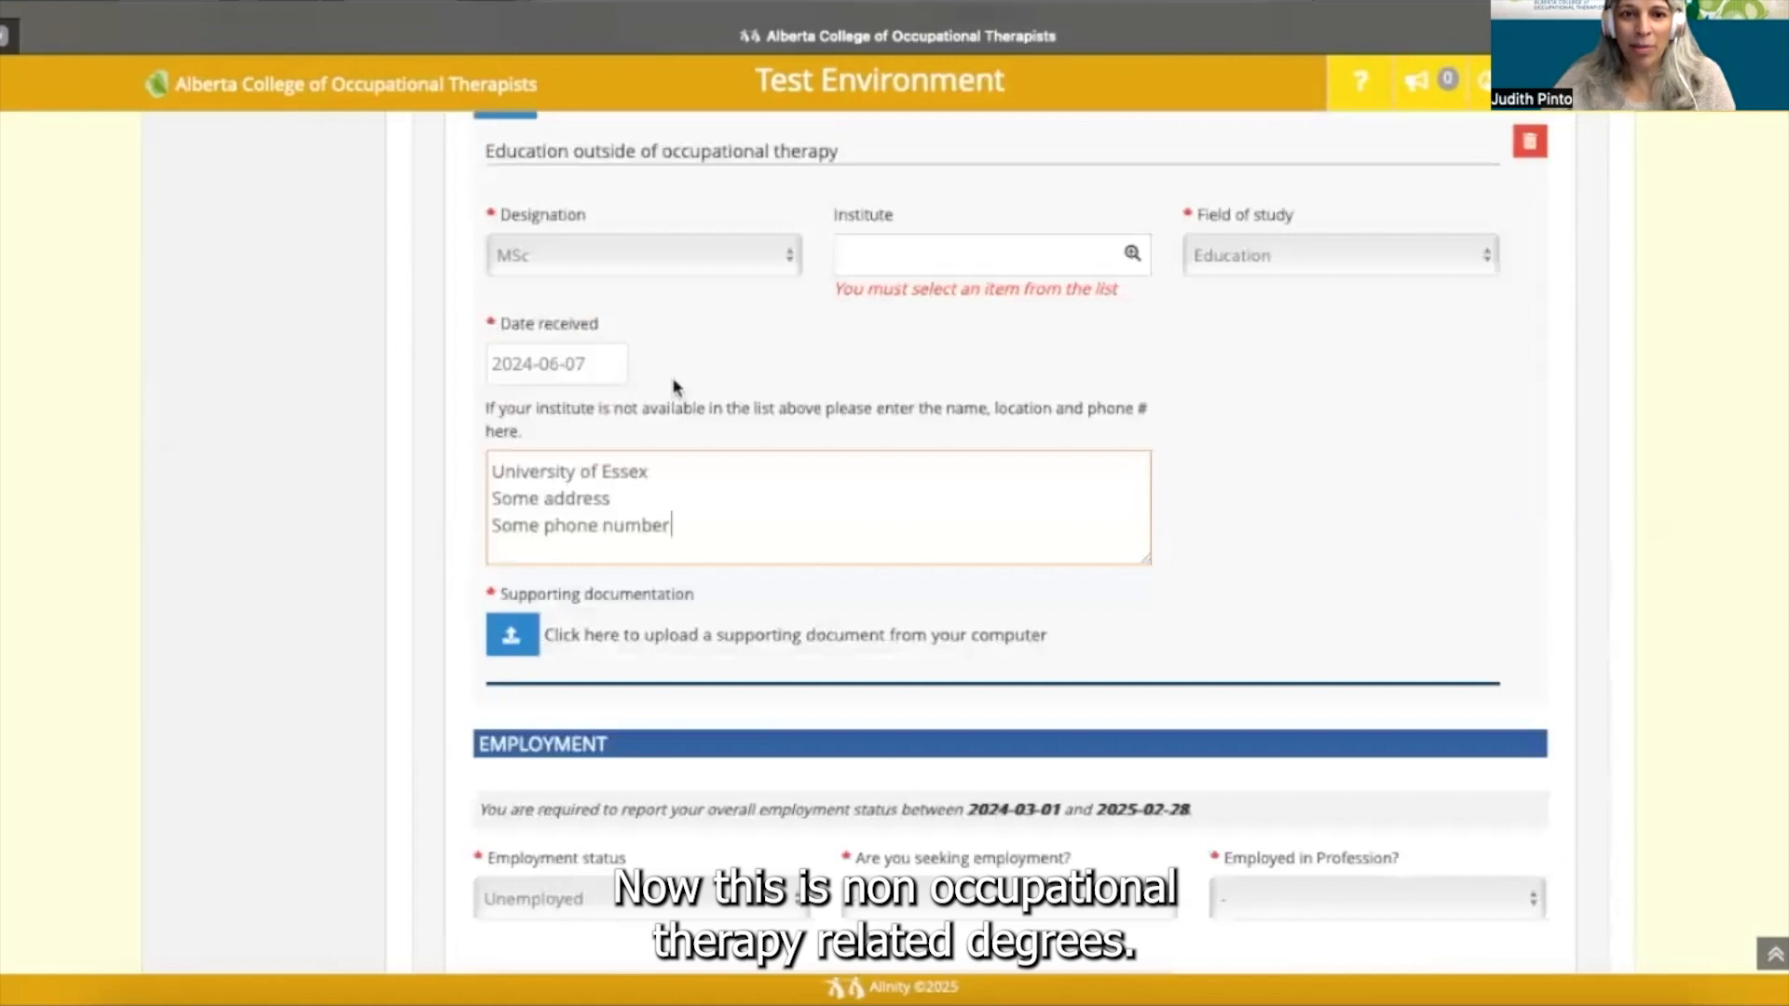
pyautogui.scroll(1, 1472, 260)
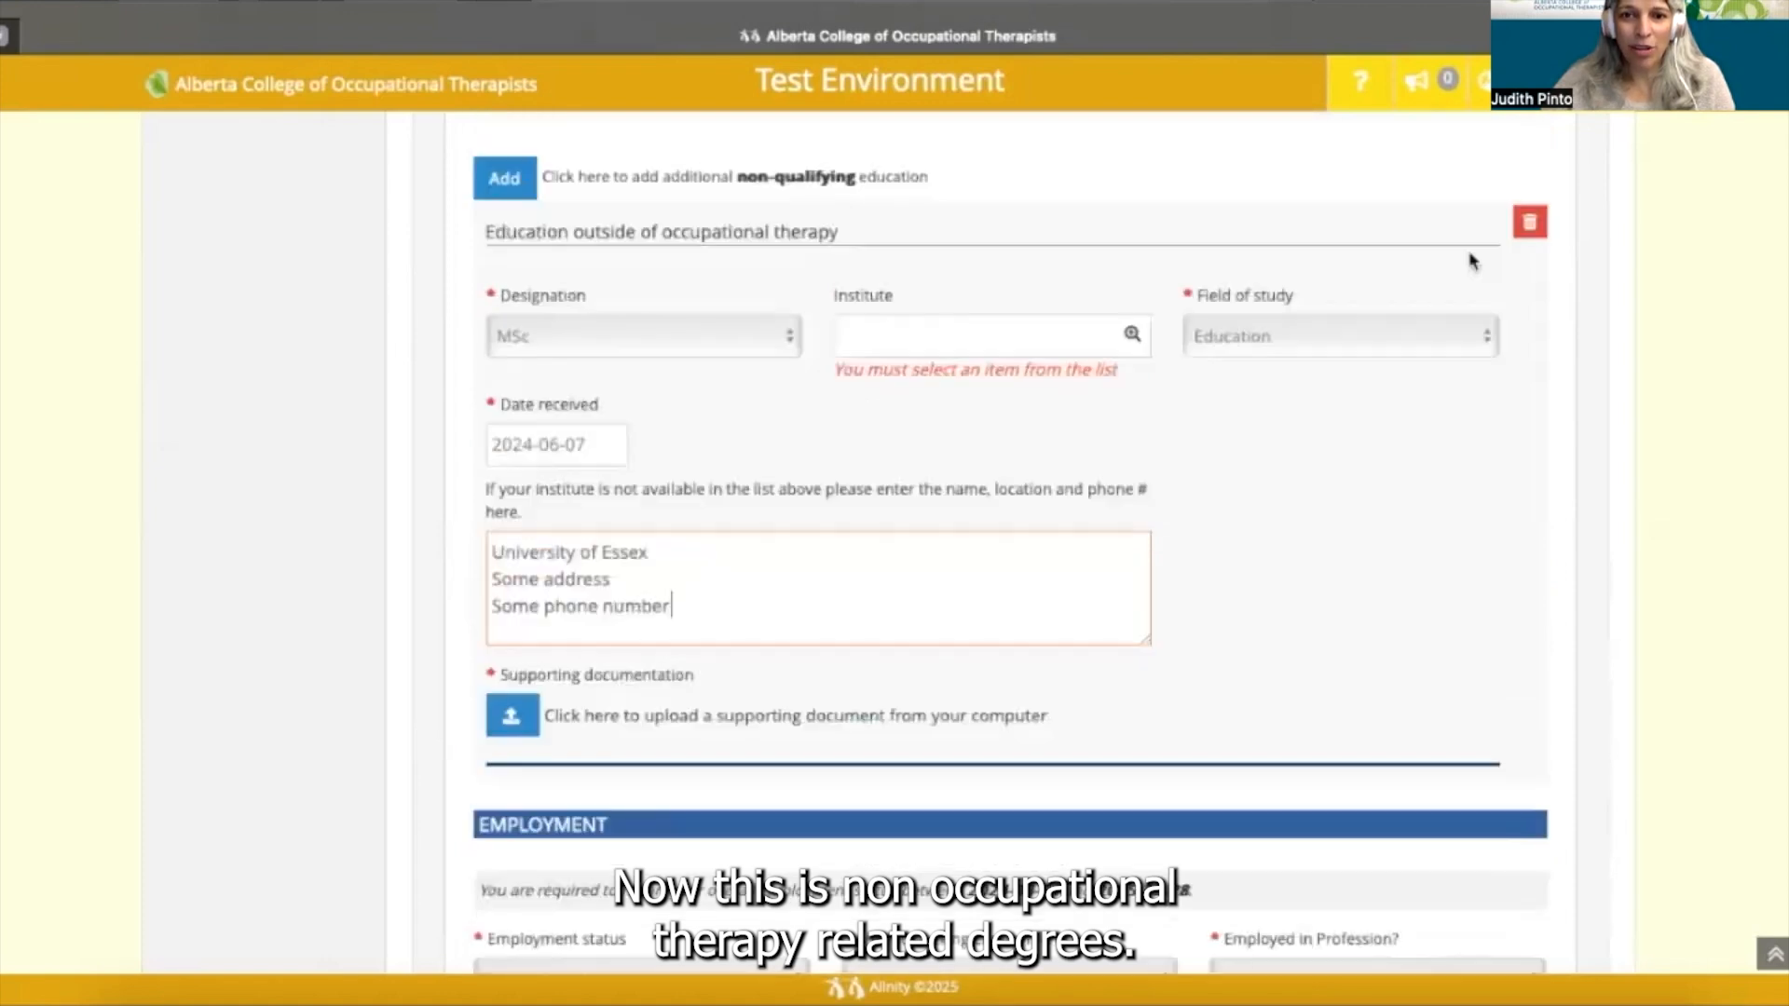
# - Delete the education outside occupational therapy entry
pyautogui.click(1530, 227)
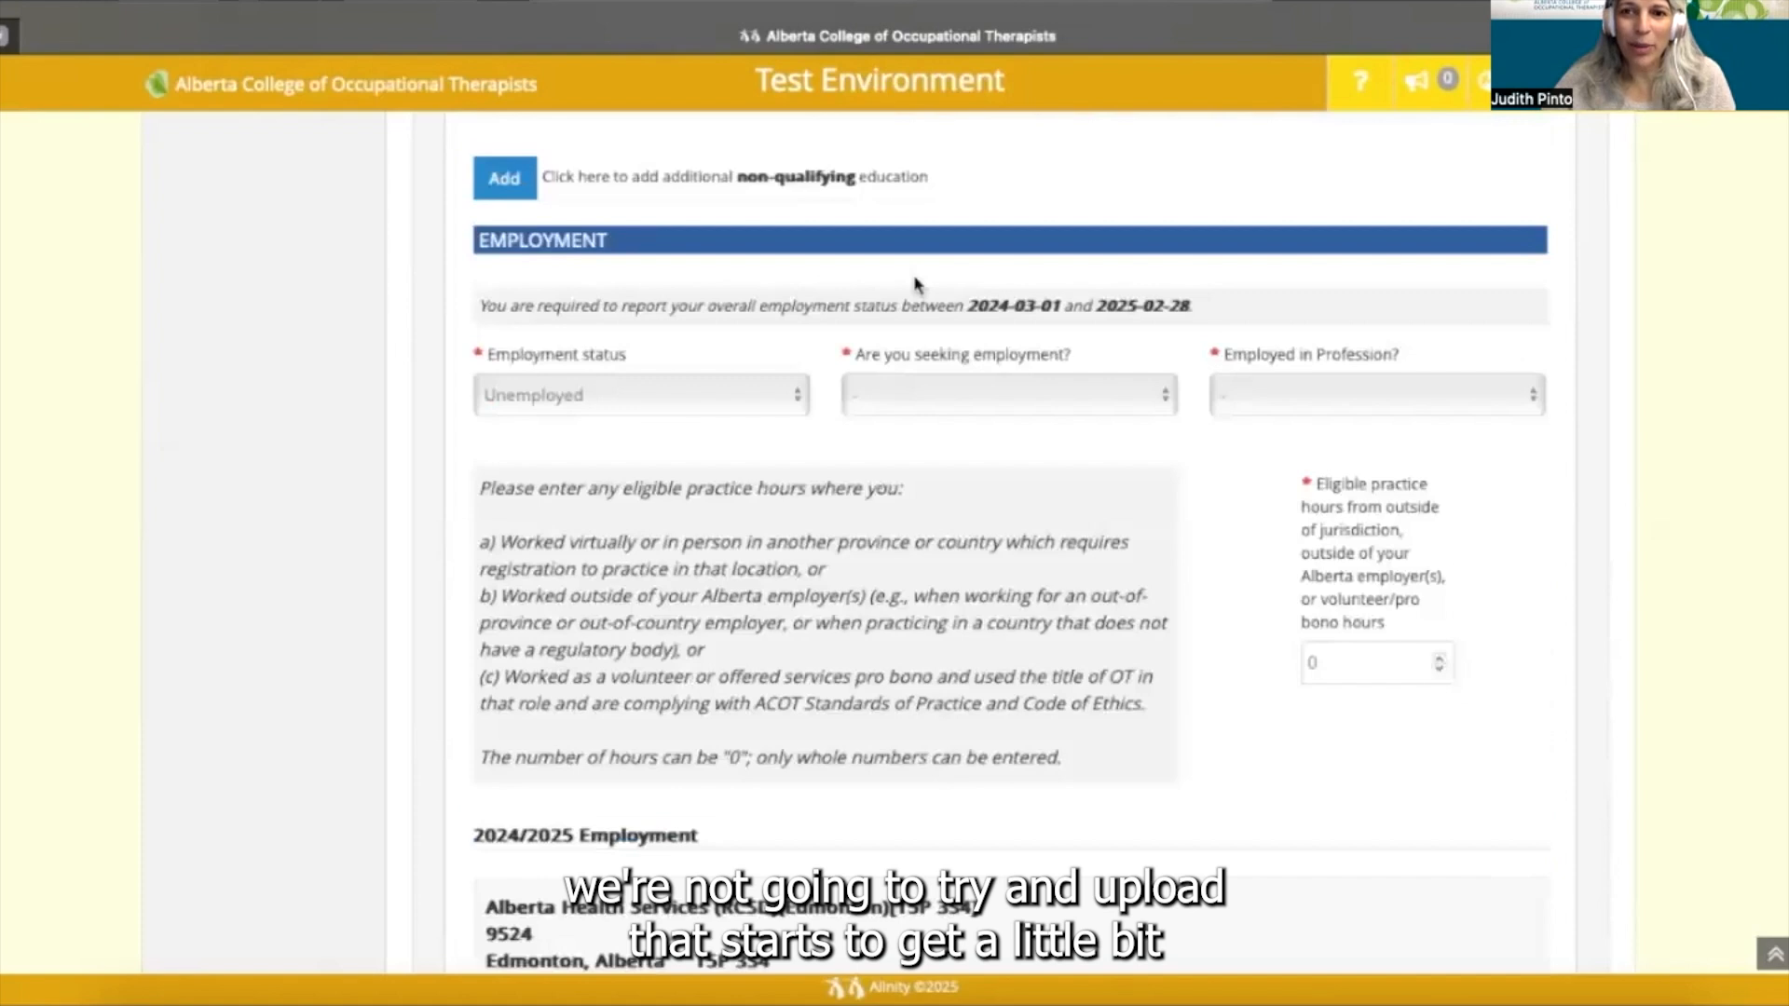
pyautogui.scroll(-1, 466, 292)
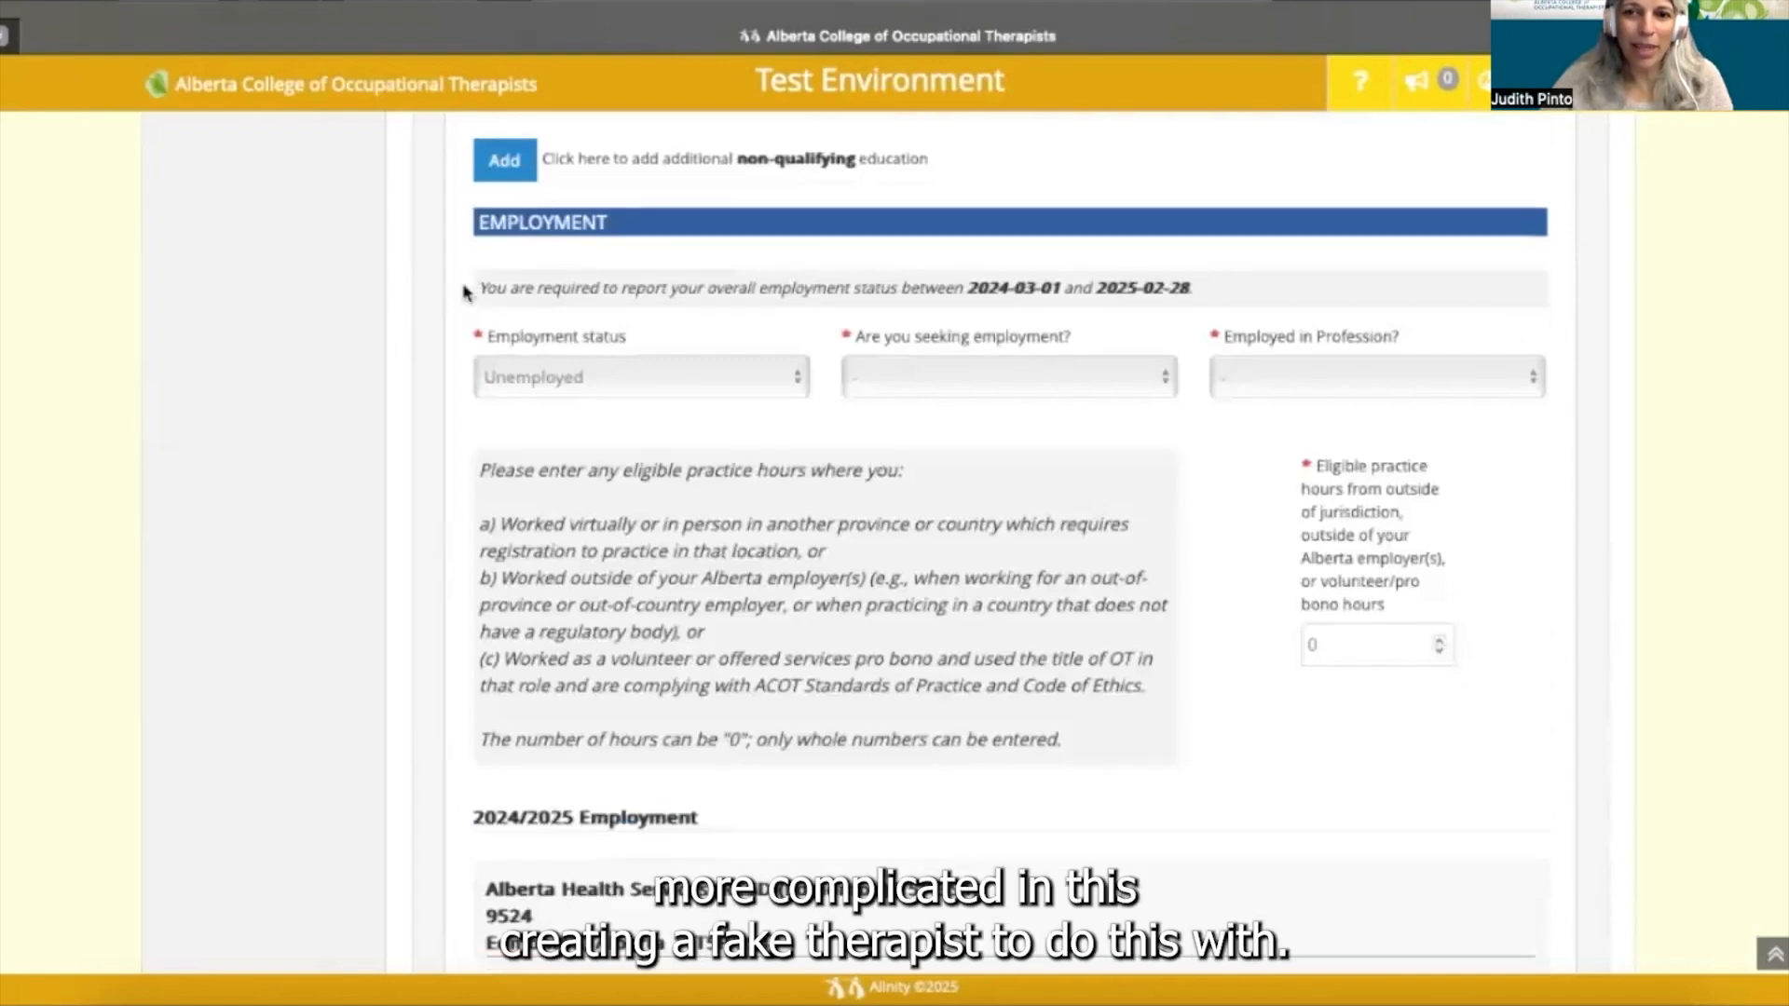
pyautogui.scroll(-2, 484, 261)
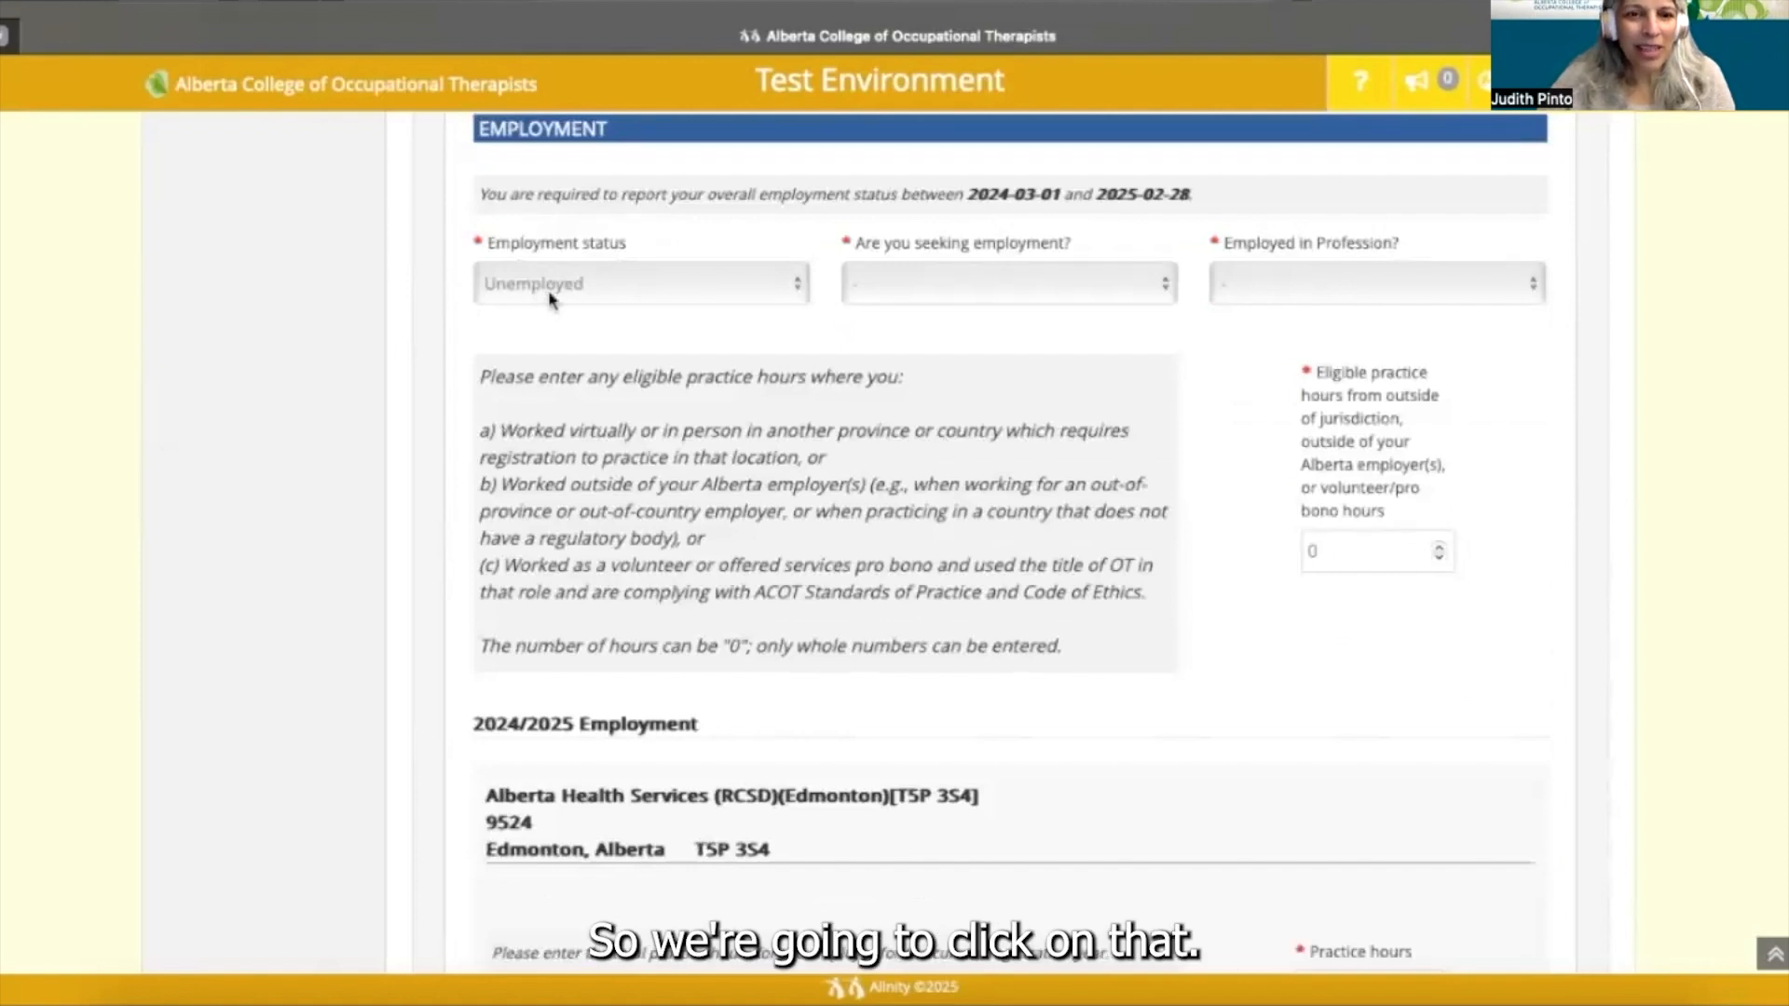
# - Change the employment status from Unemployed to Employed
pyautogui.click(796, 289)
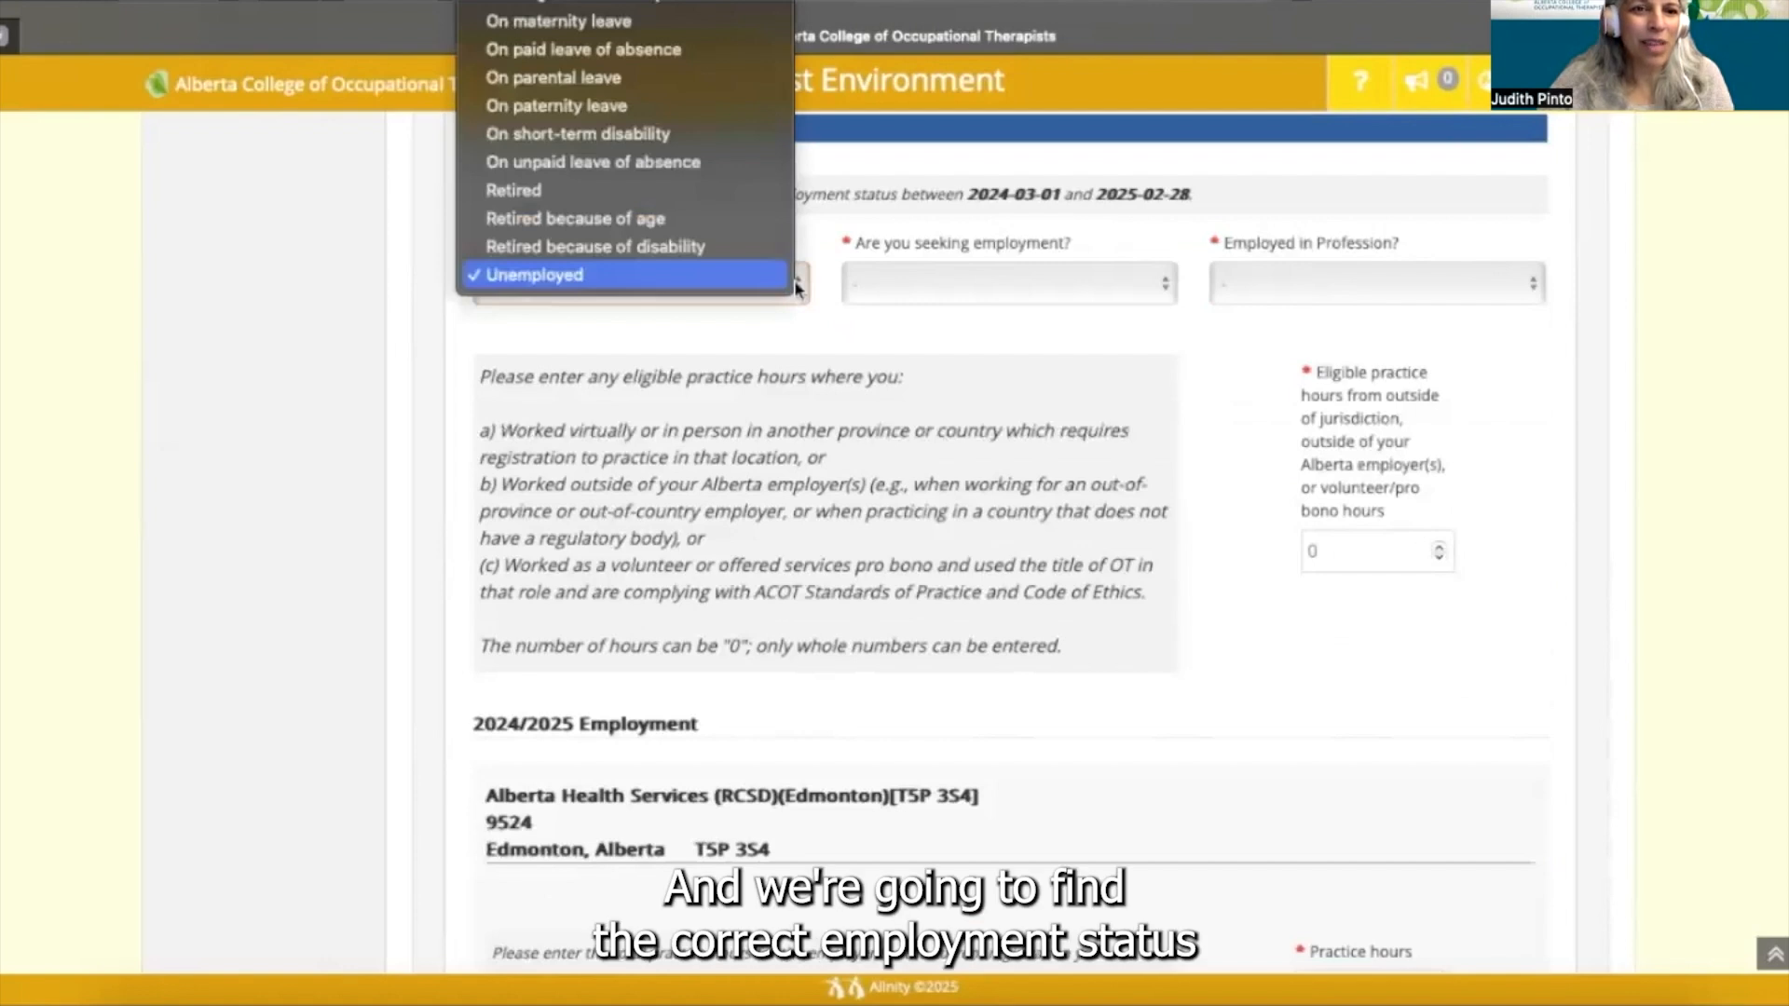
pyautogui.click(789, 354)
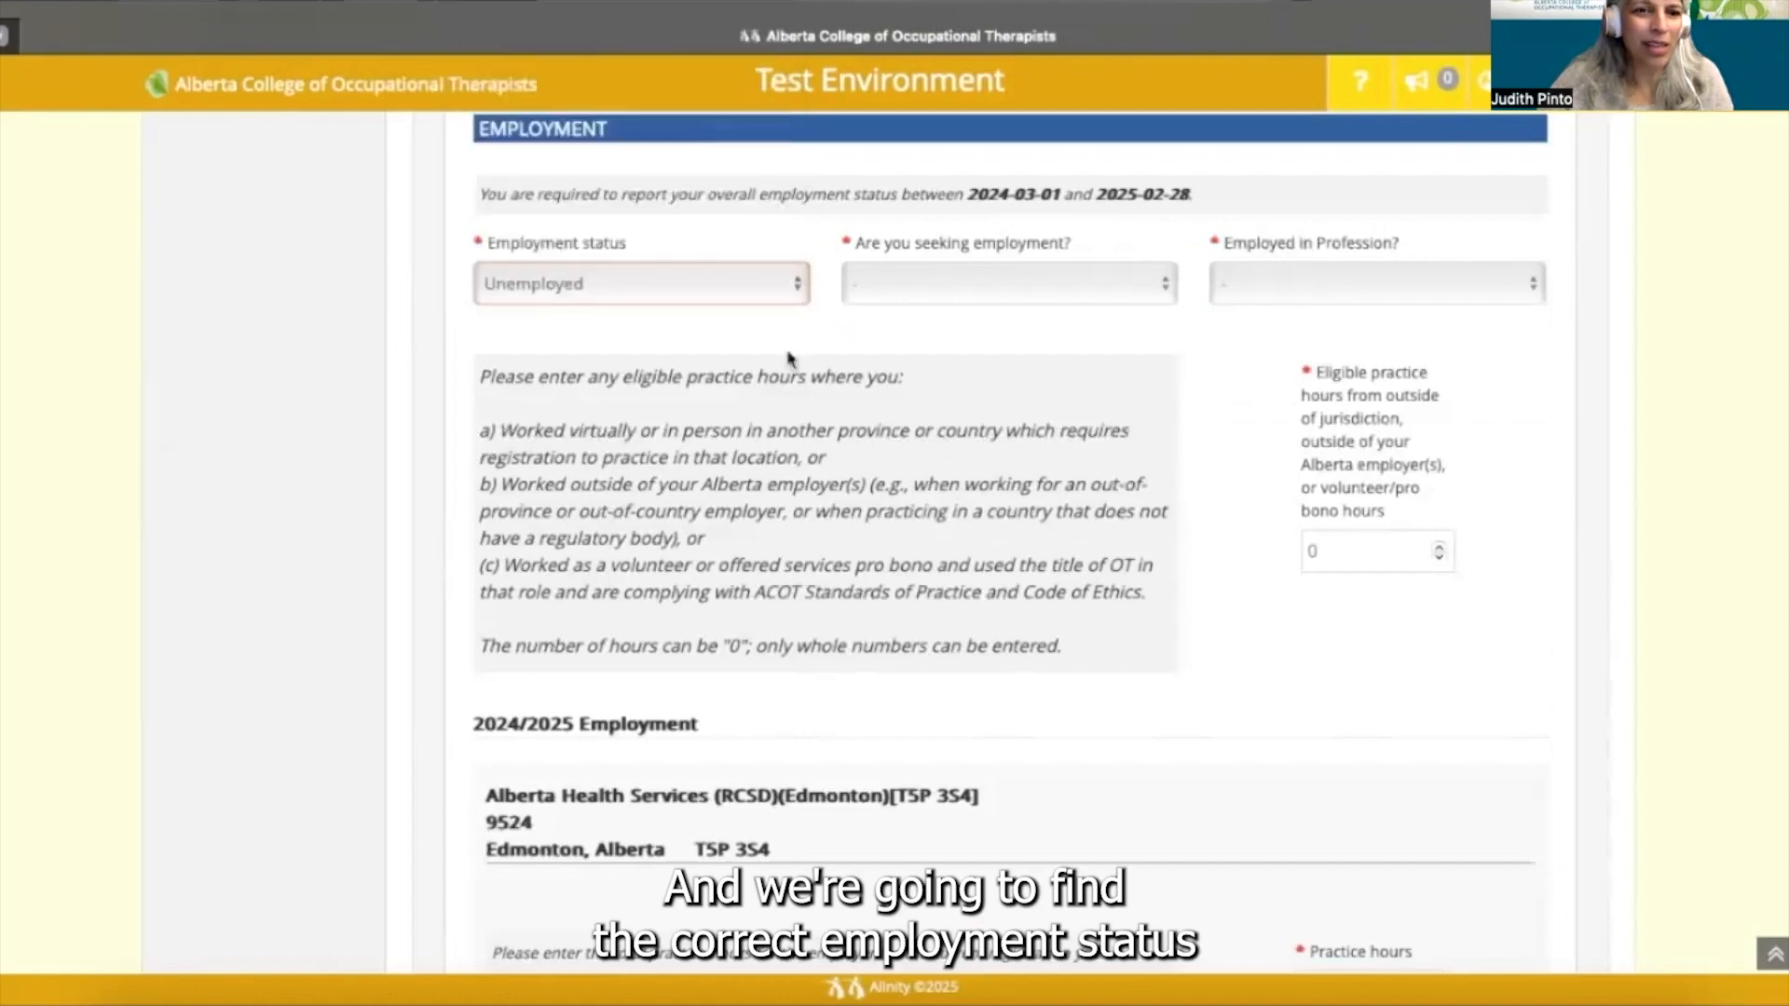
pyautogui.scroll(2, 789, 359)
pyautogui.scroll(1, 787, 372)
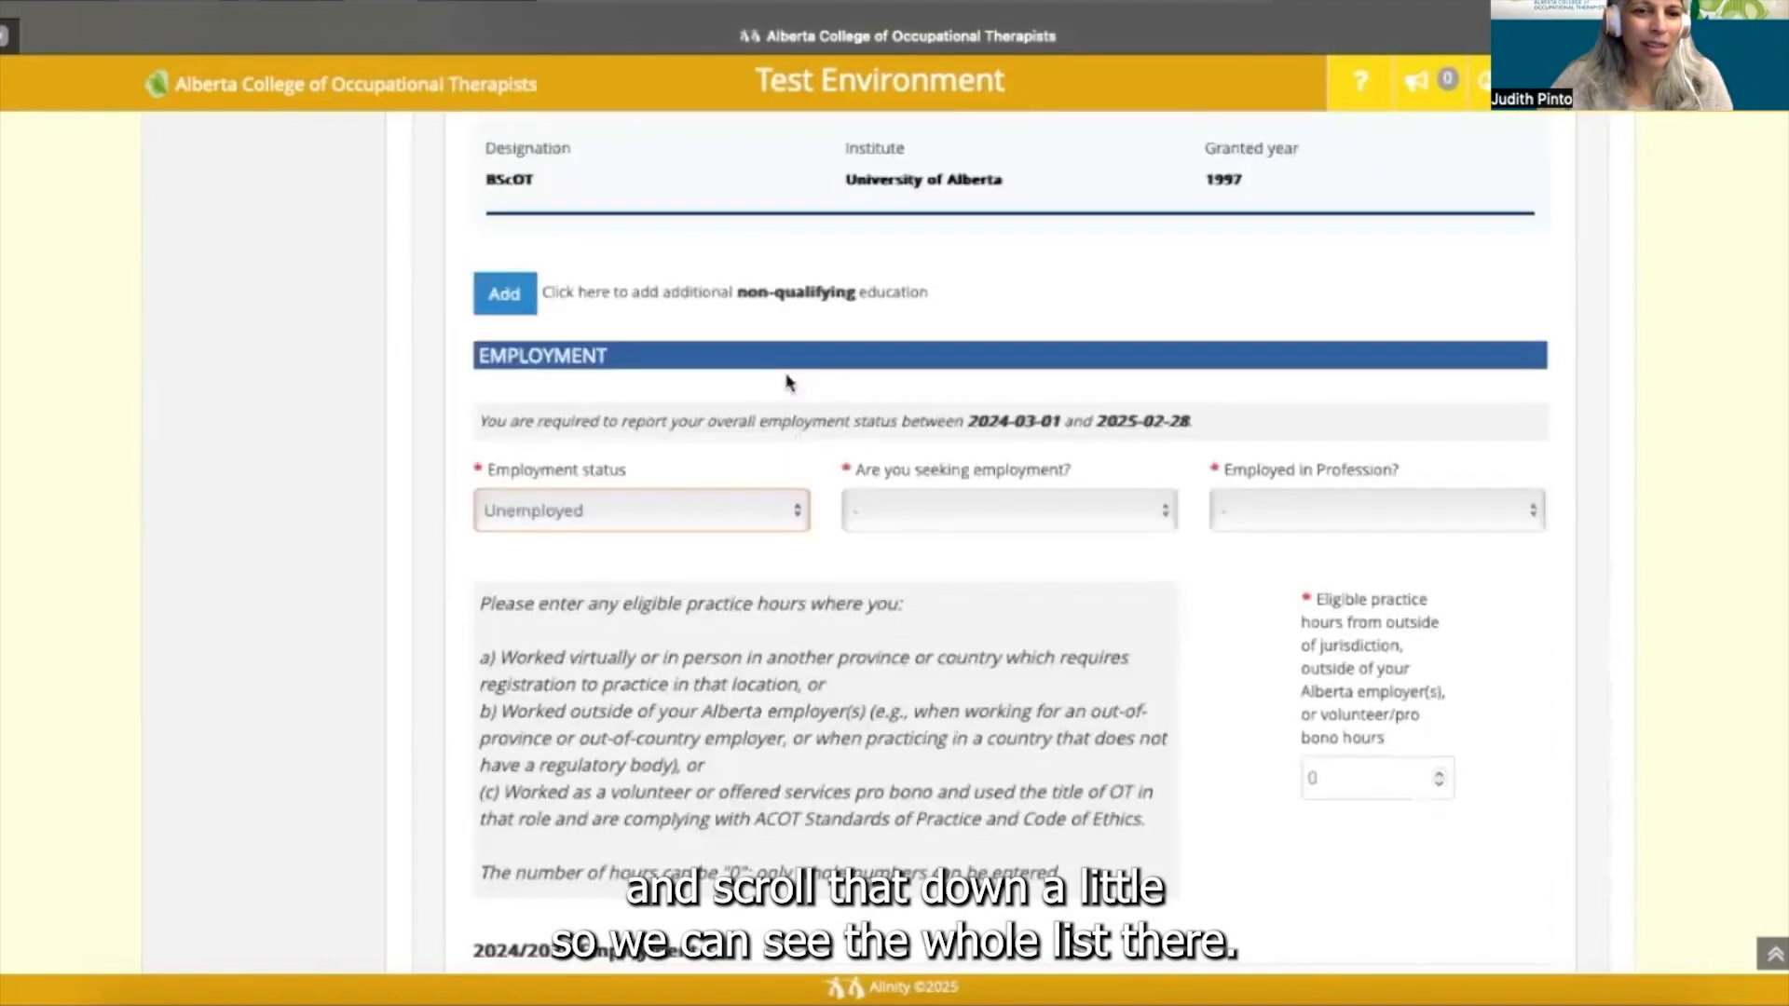
pyautogui.click(799, 515)
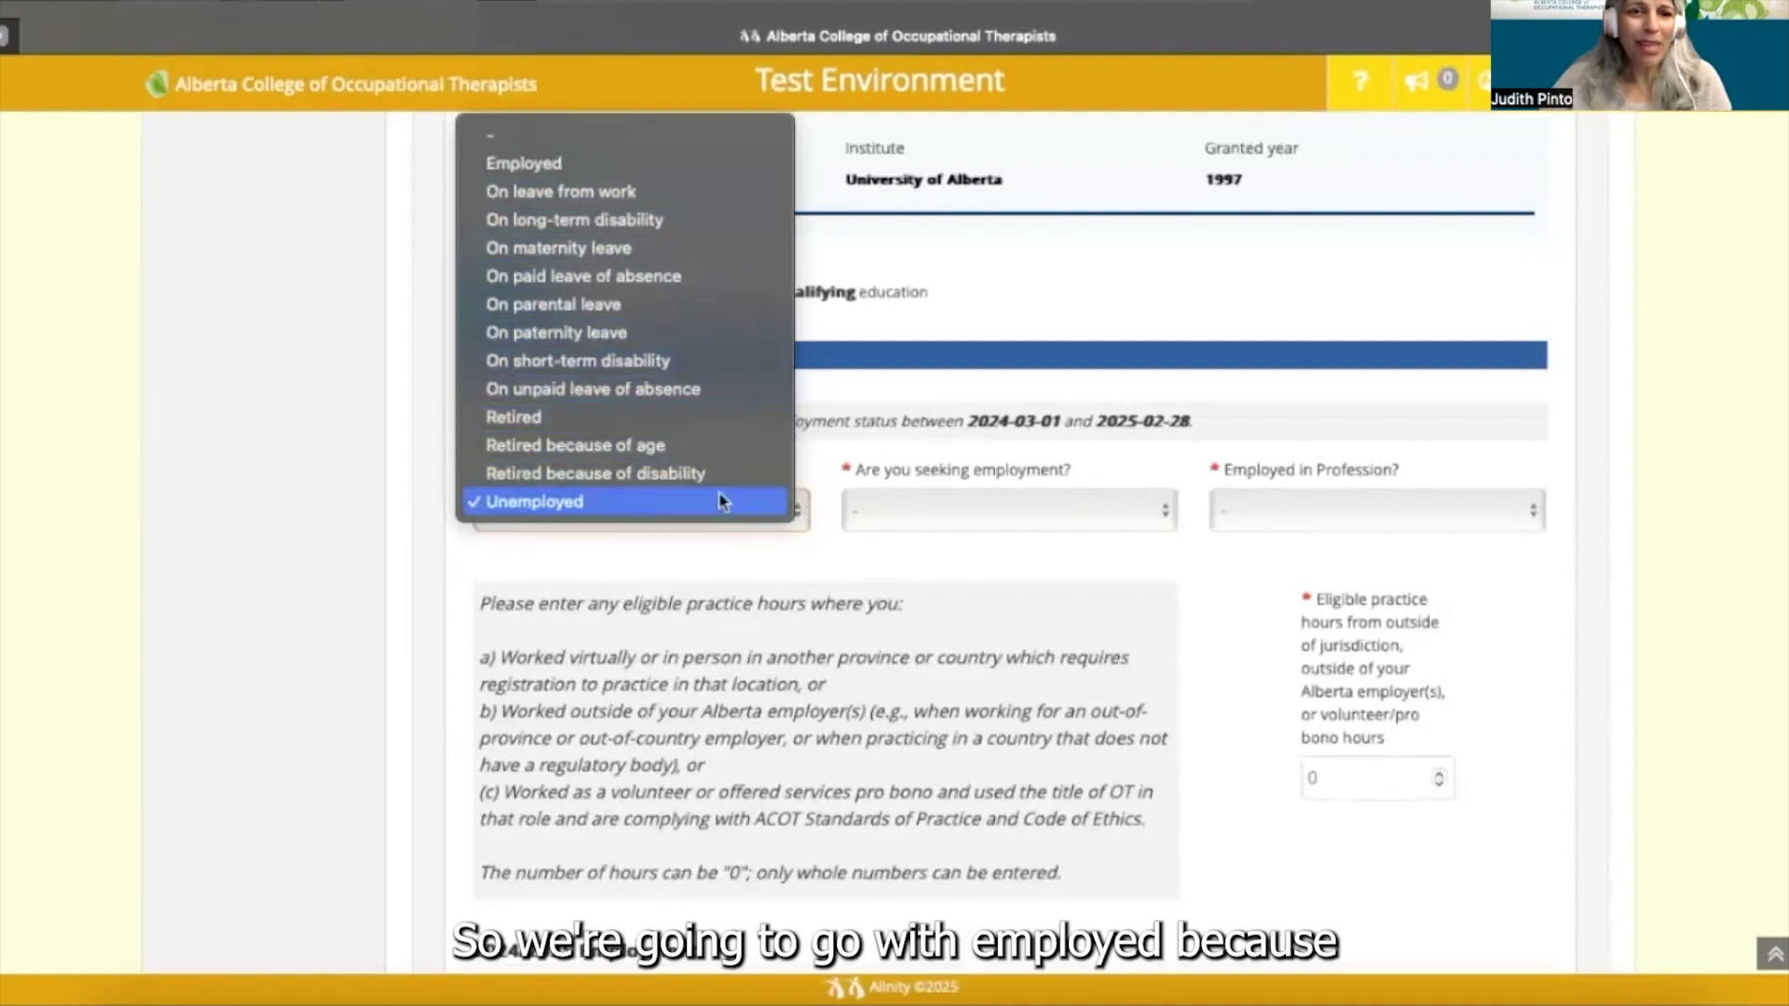
pyautogui.click(620, 168)
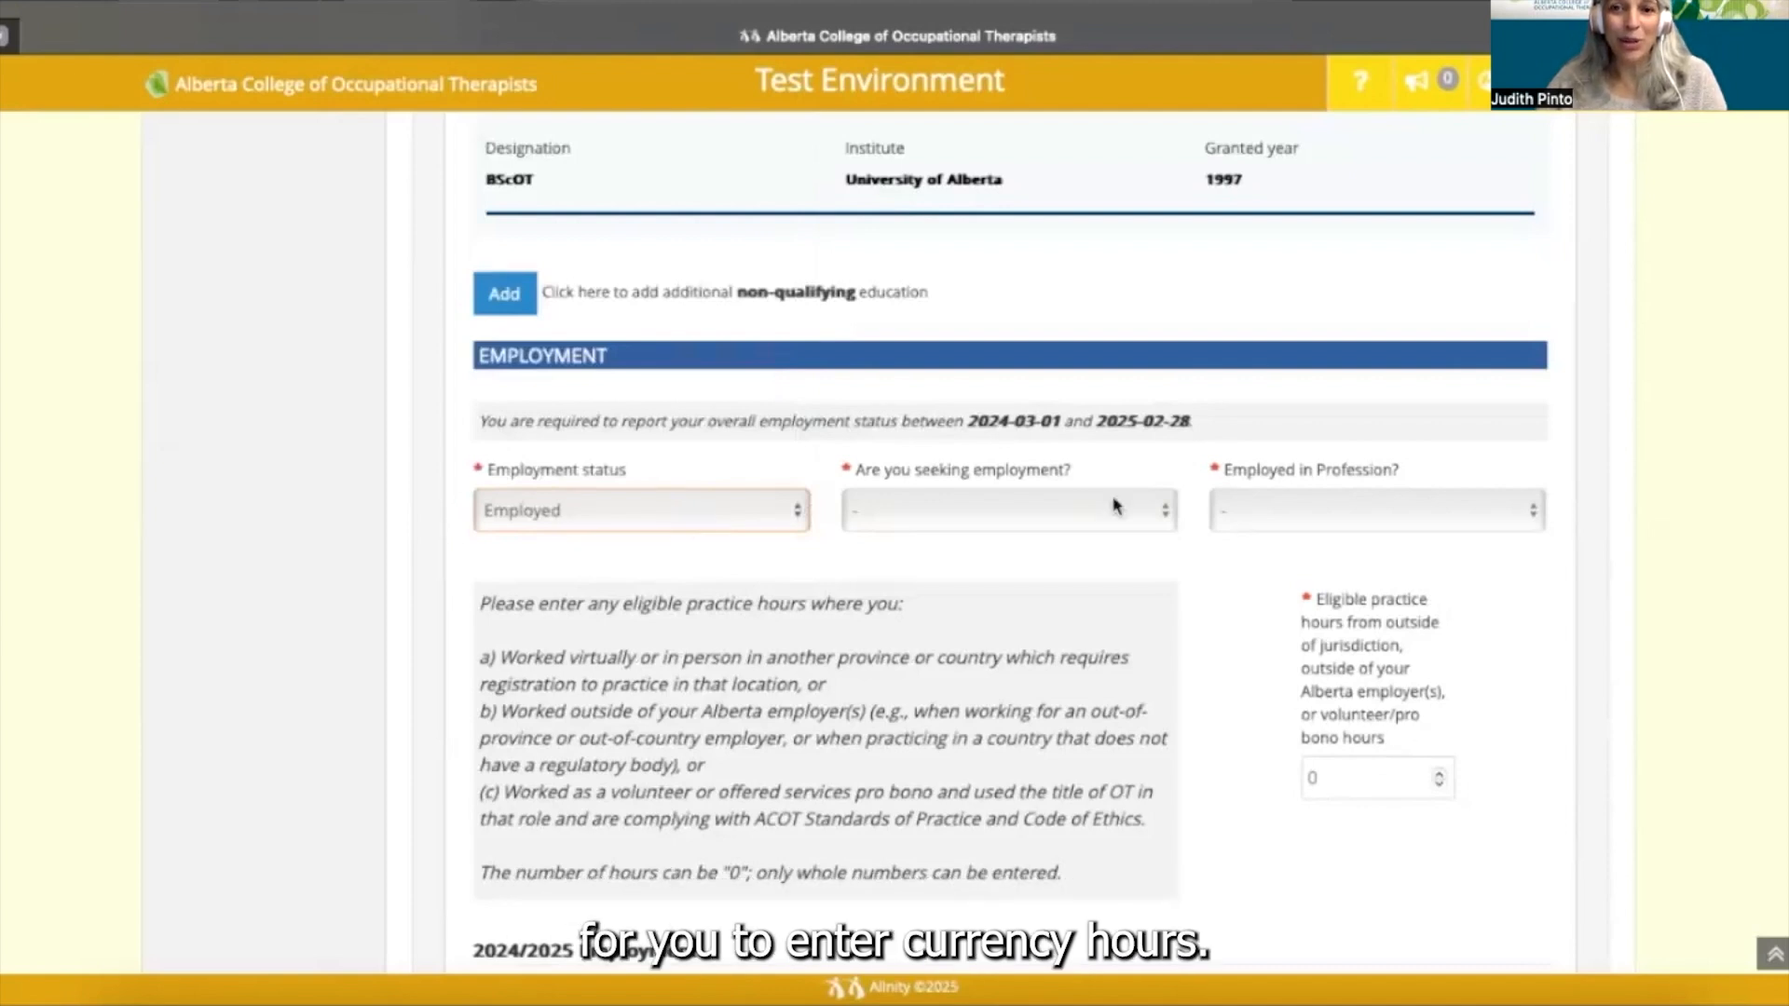
pyautogui.click(1166, 518)
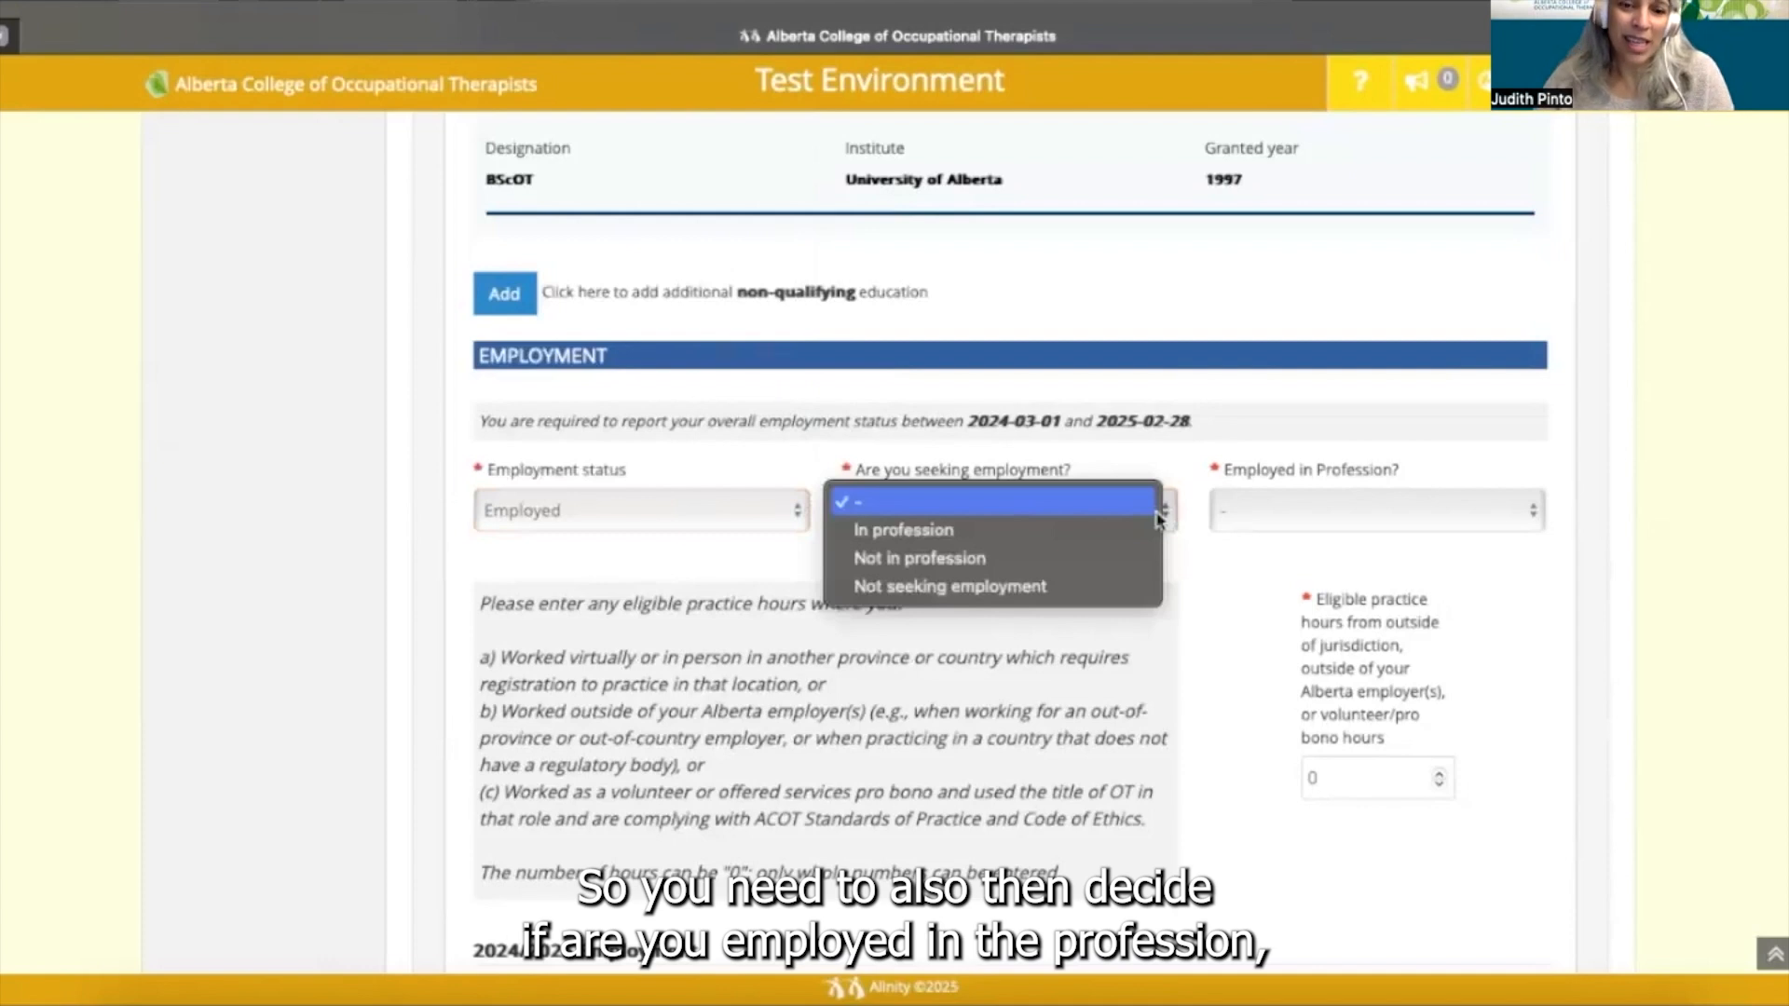
# - Answer 'Not seeking employment' for seeking employment and 'Yes' for Employed in Profession
pyautogui.click(1096, 594)
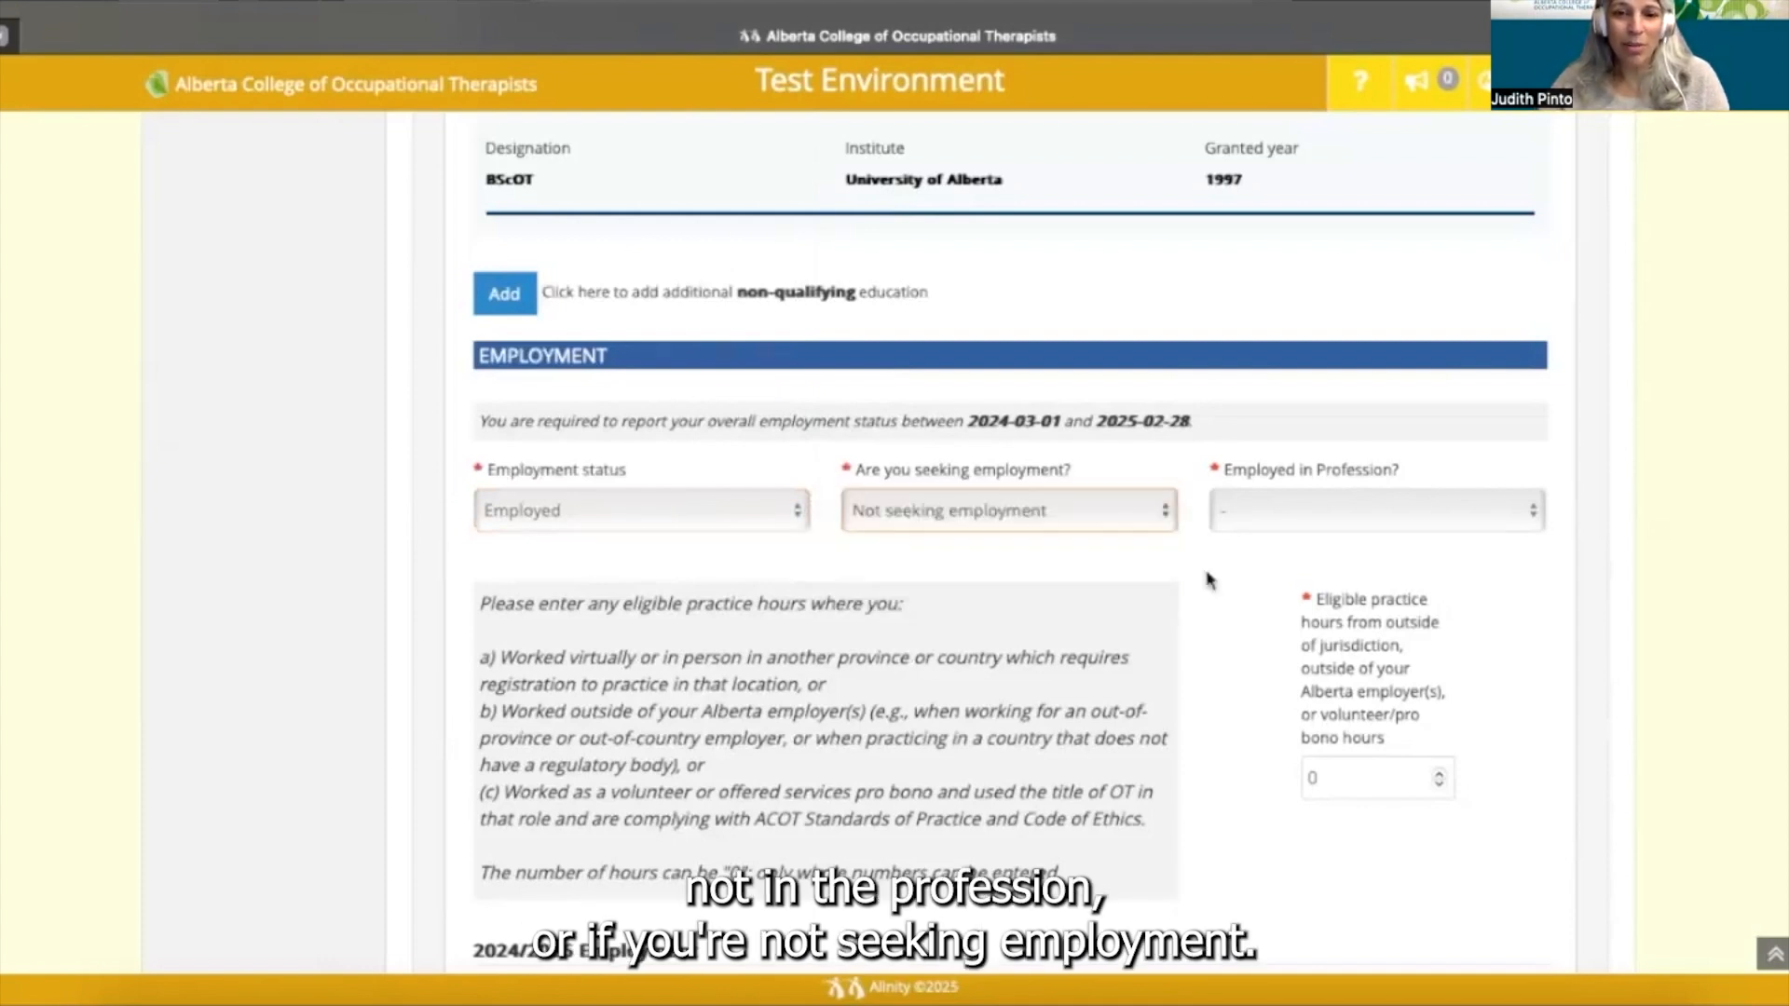
pyautogui.click(1367, 522)
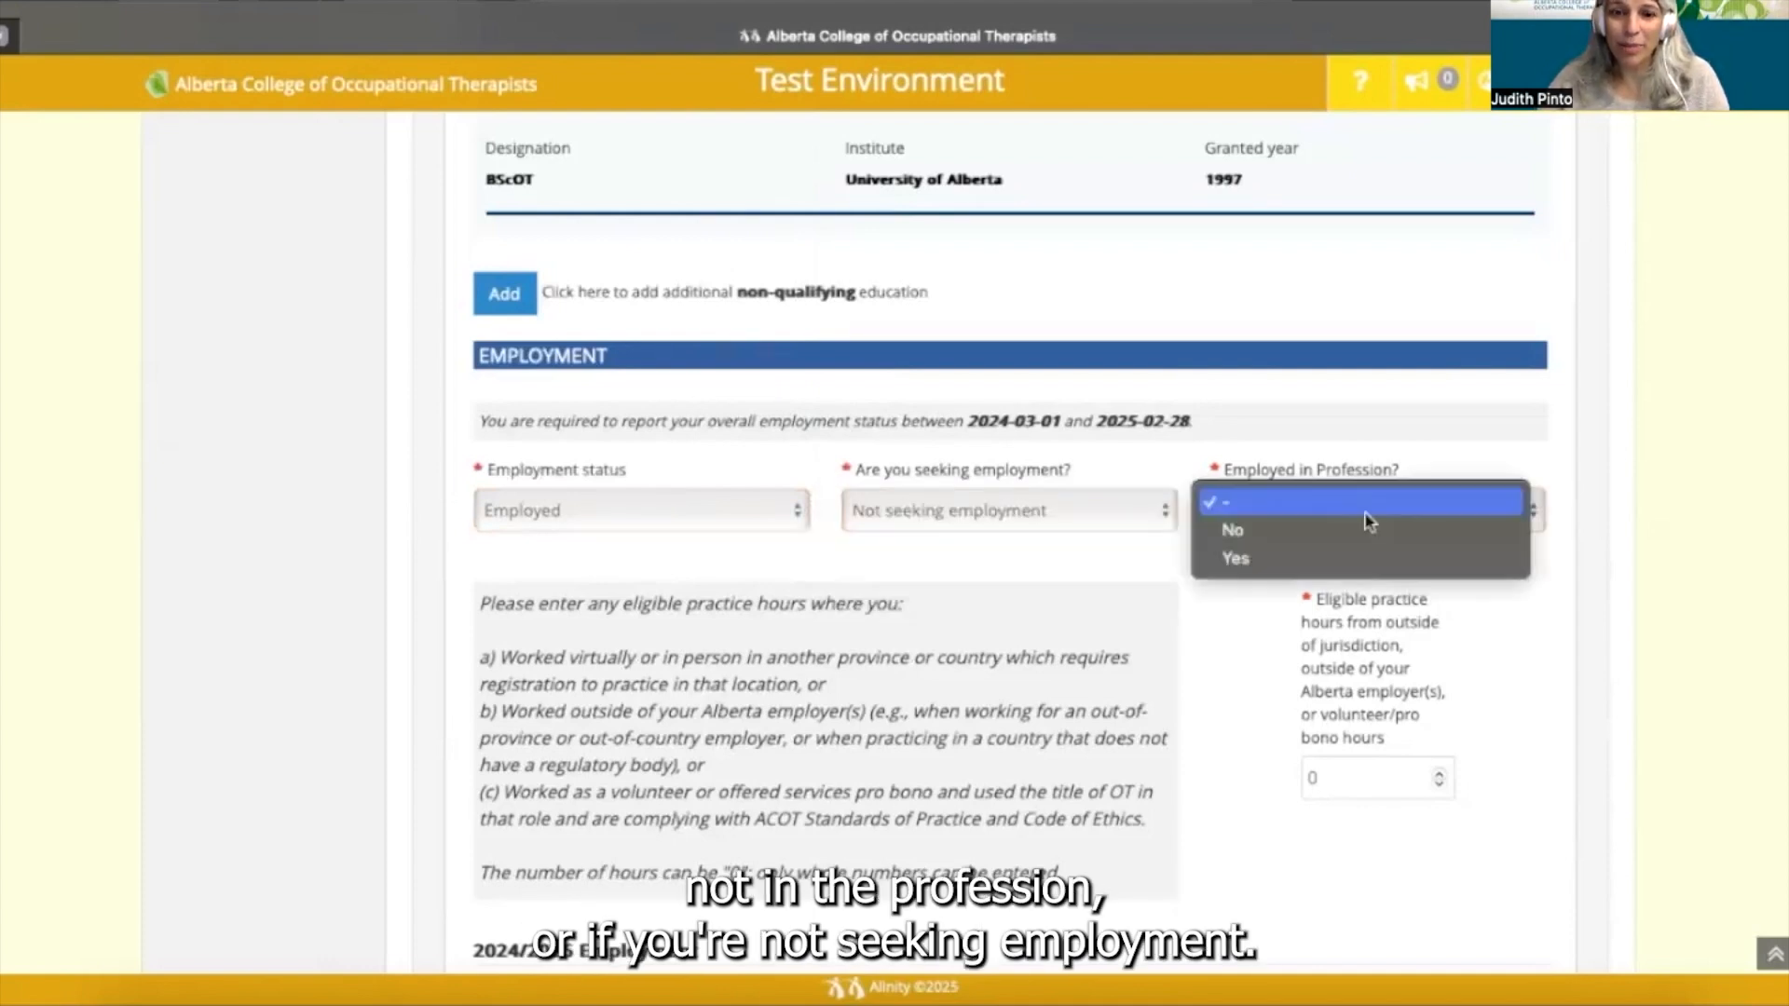
pyautogui.click(1365, 560)
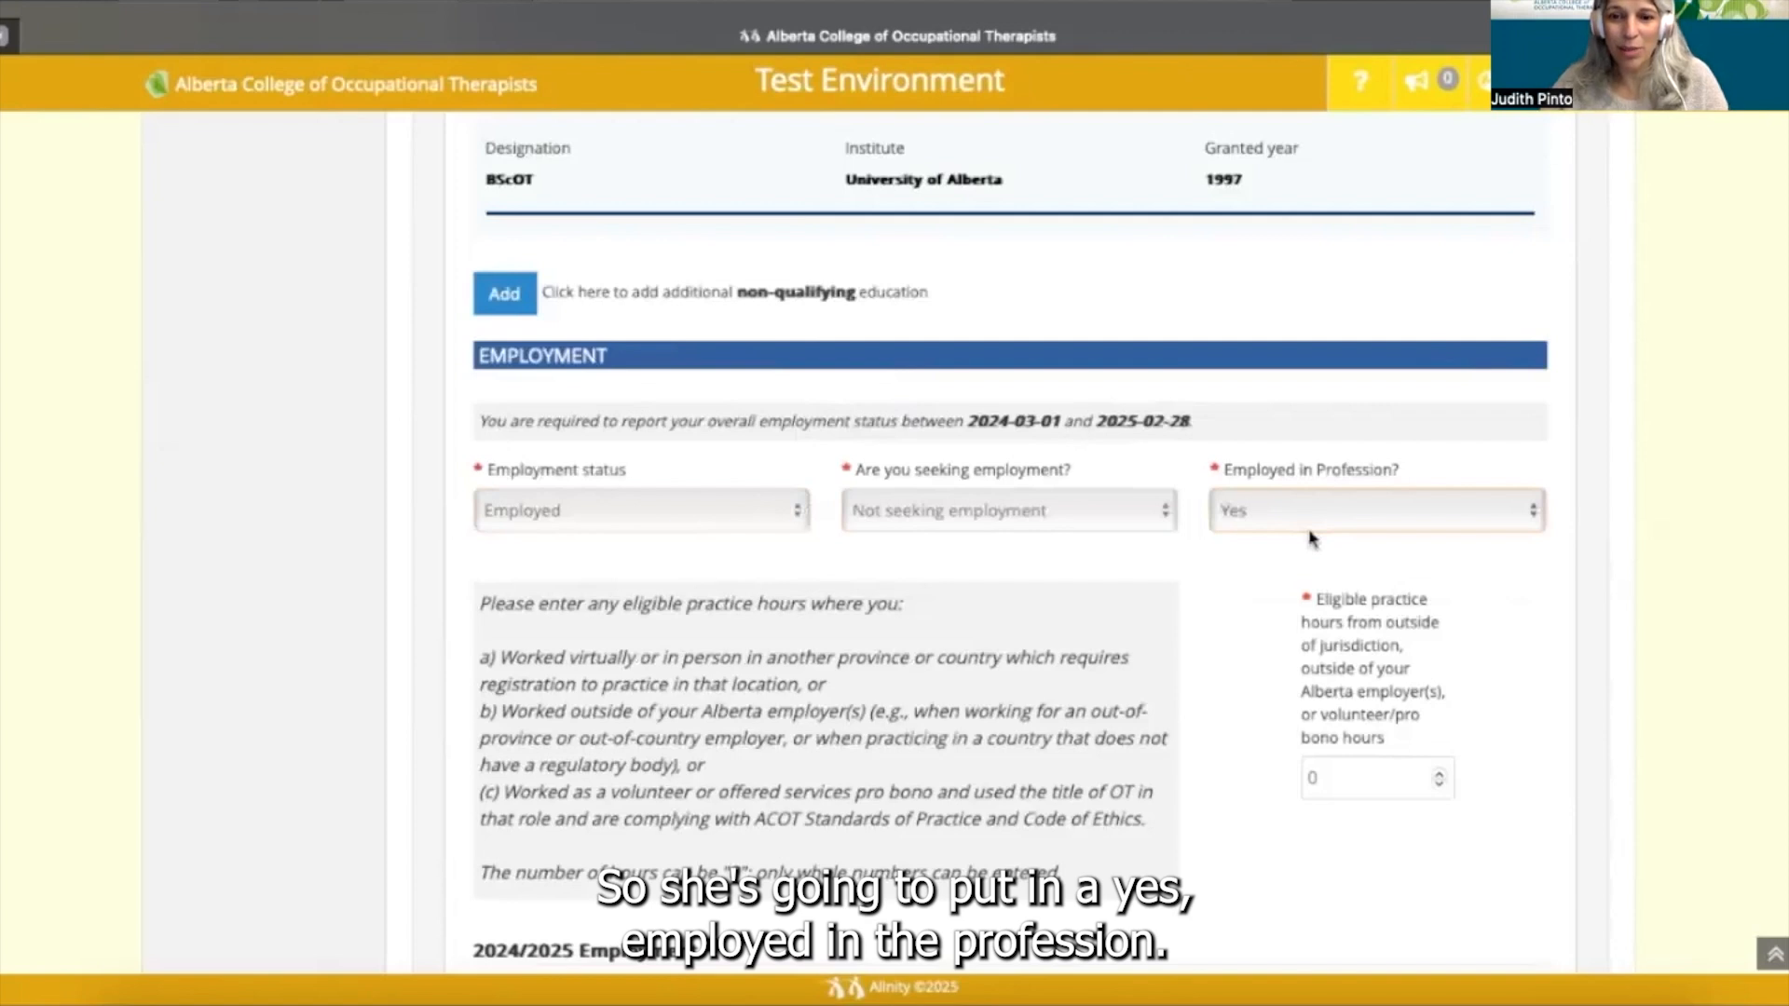
pyautogui.click(1222, 615)
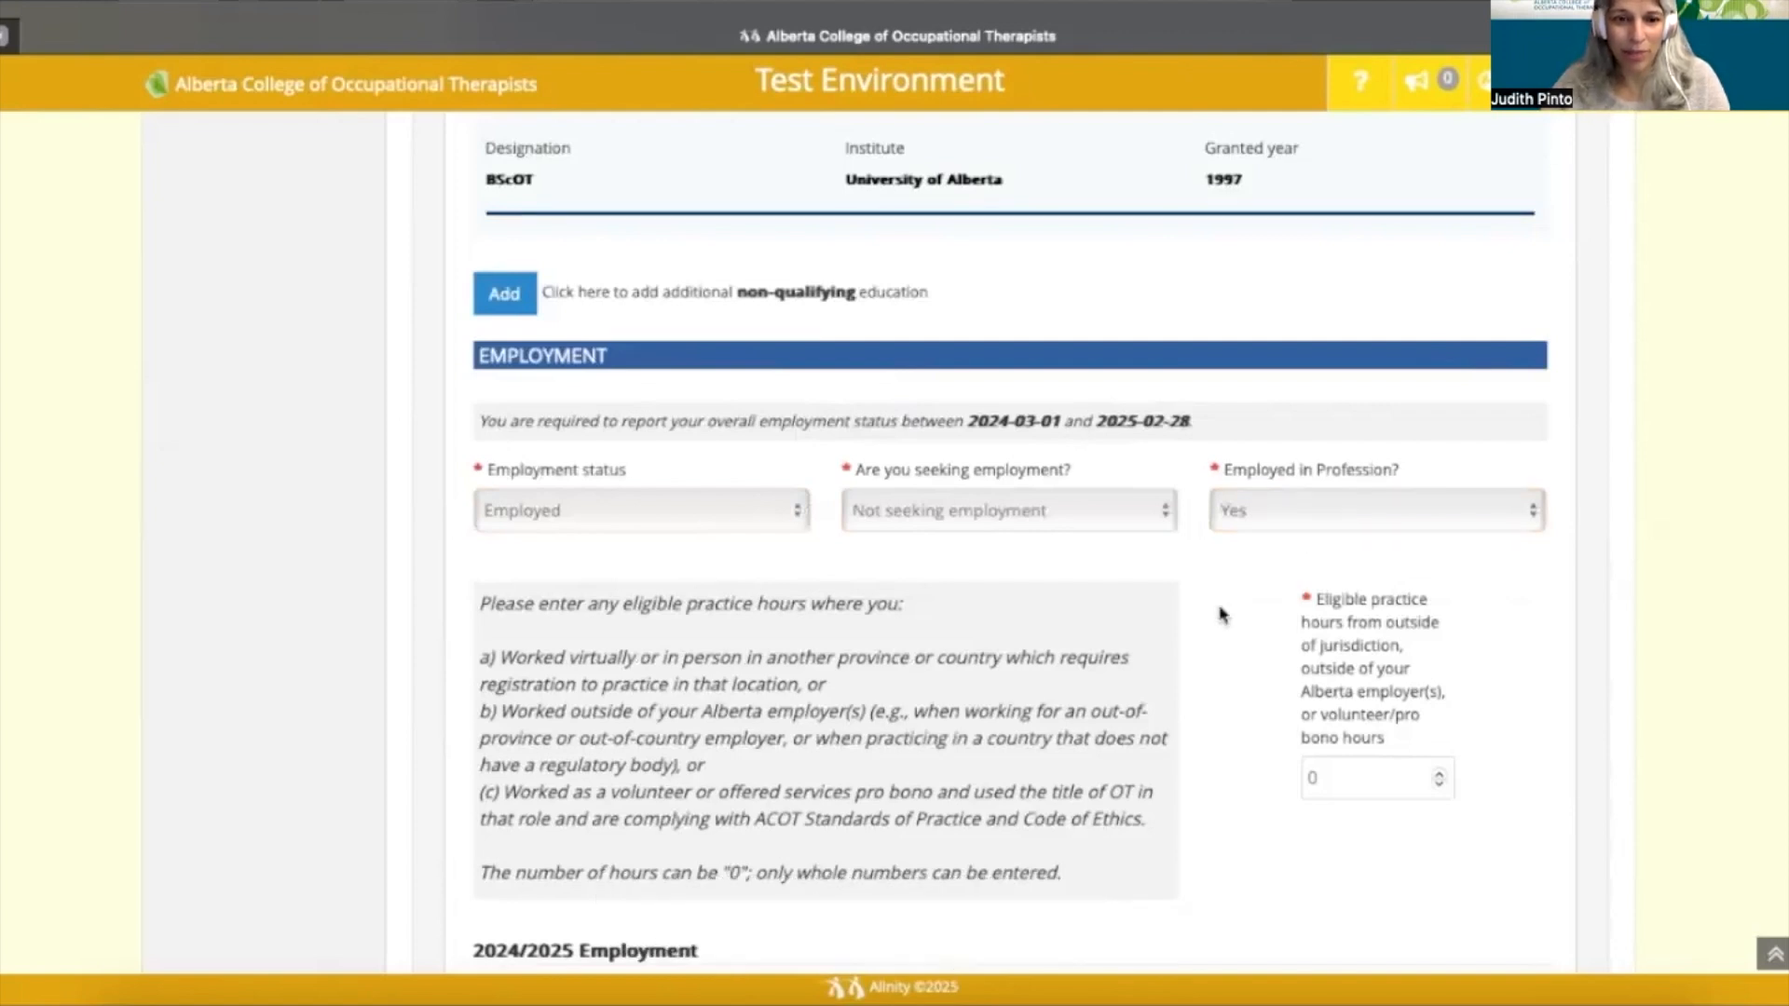
pyautogui.scroll(-1, 1222, 615)
pyautogui.scroll(-1, 1221, 615)
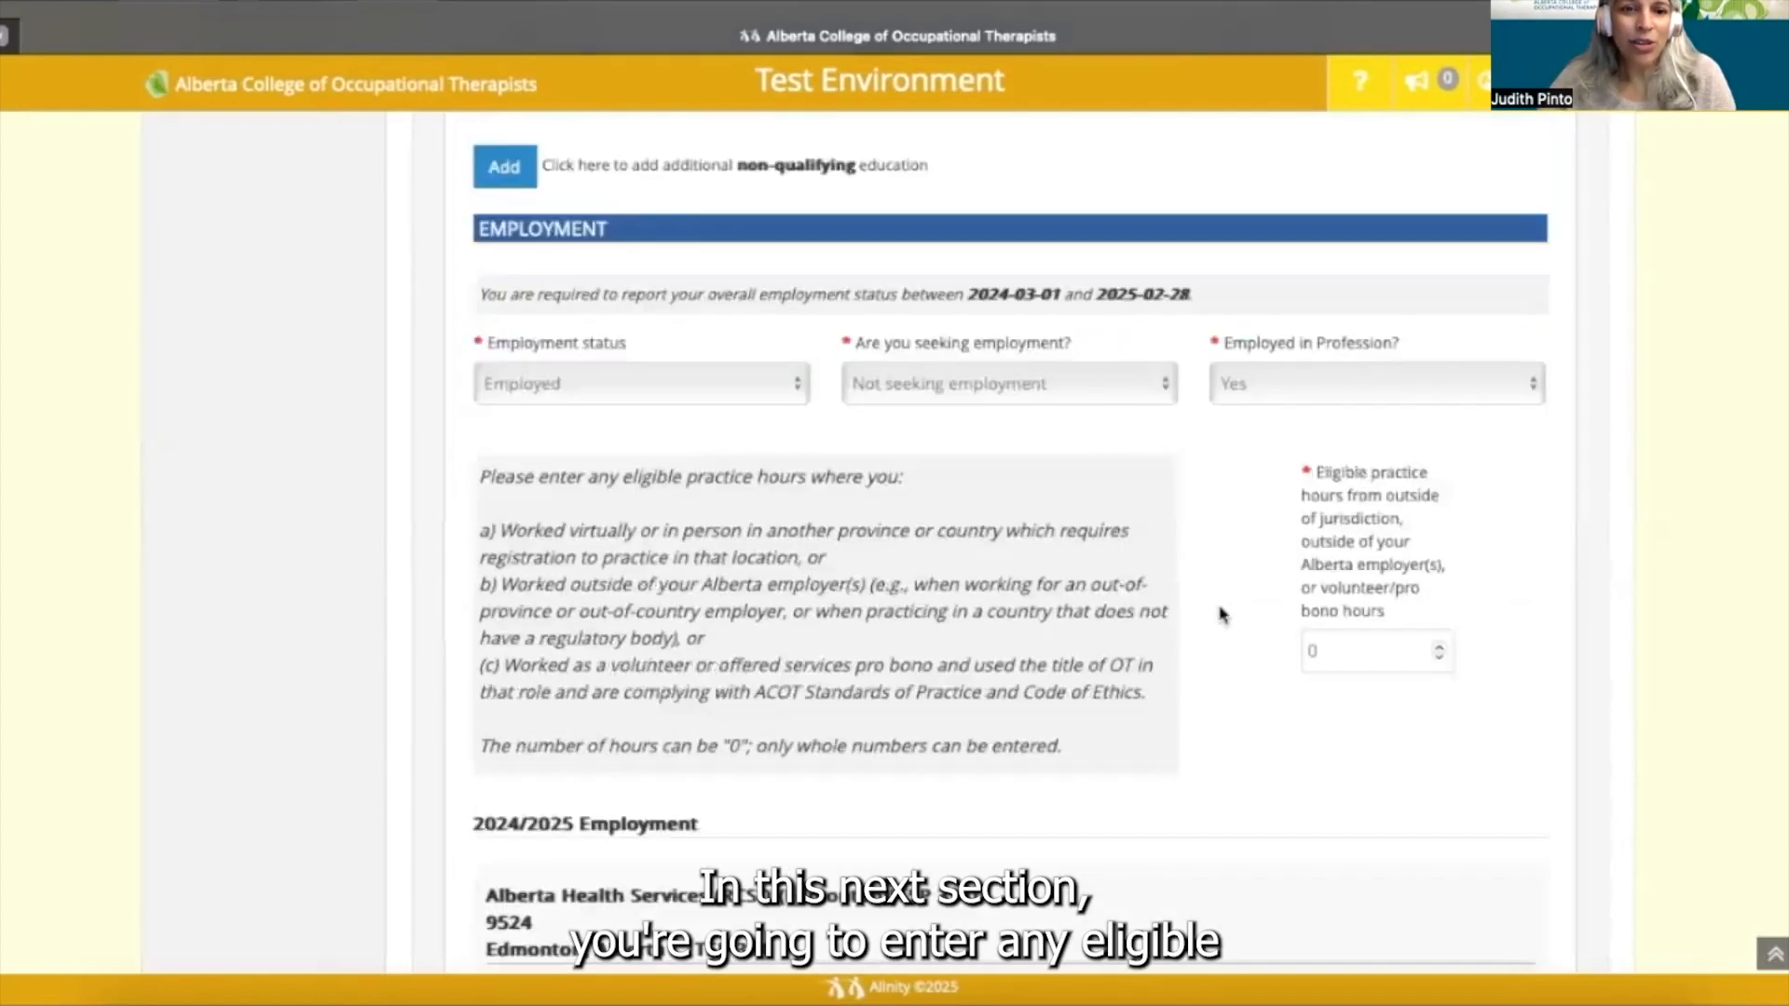
pyautogui.scroll(-2, 1222, 615)
pyautogui.scroll(-1, 1222, 615)
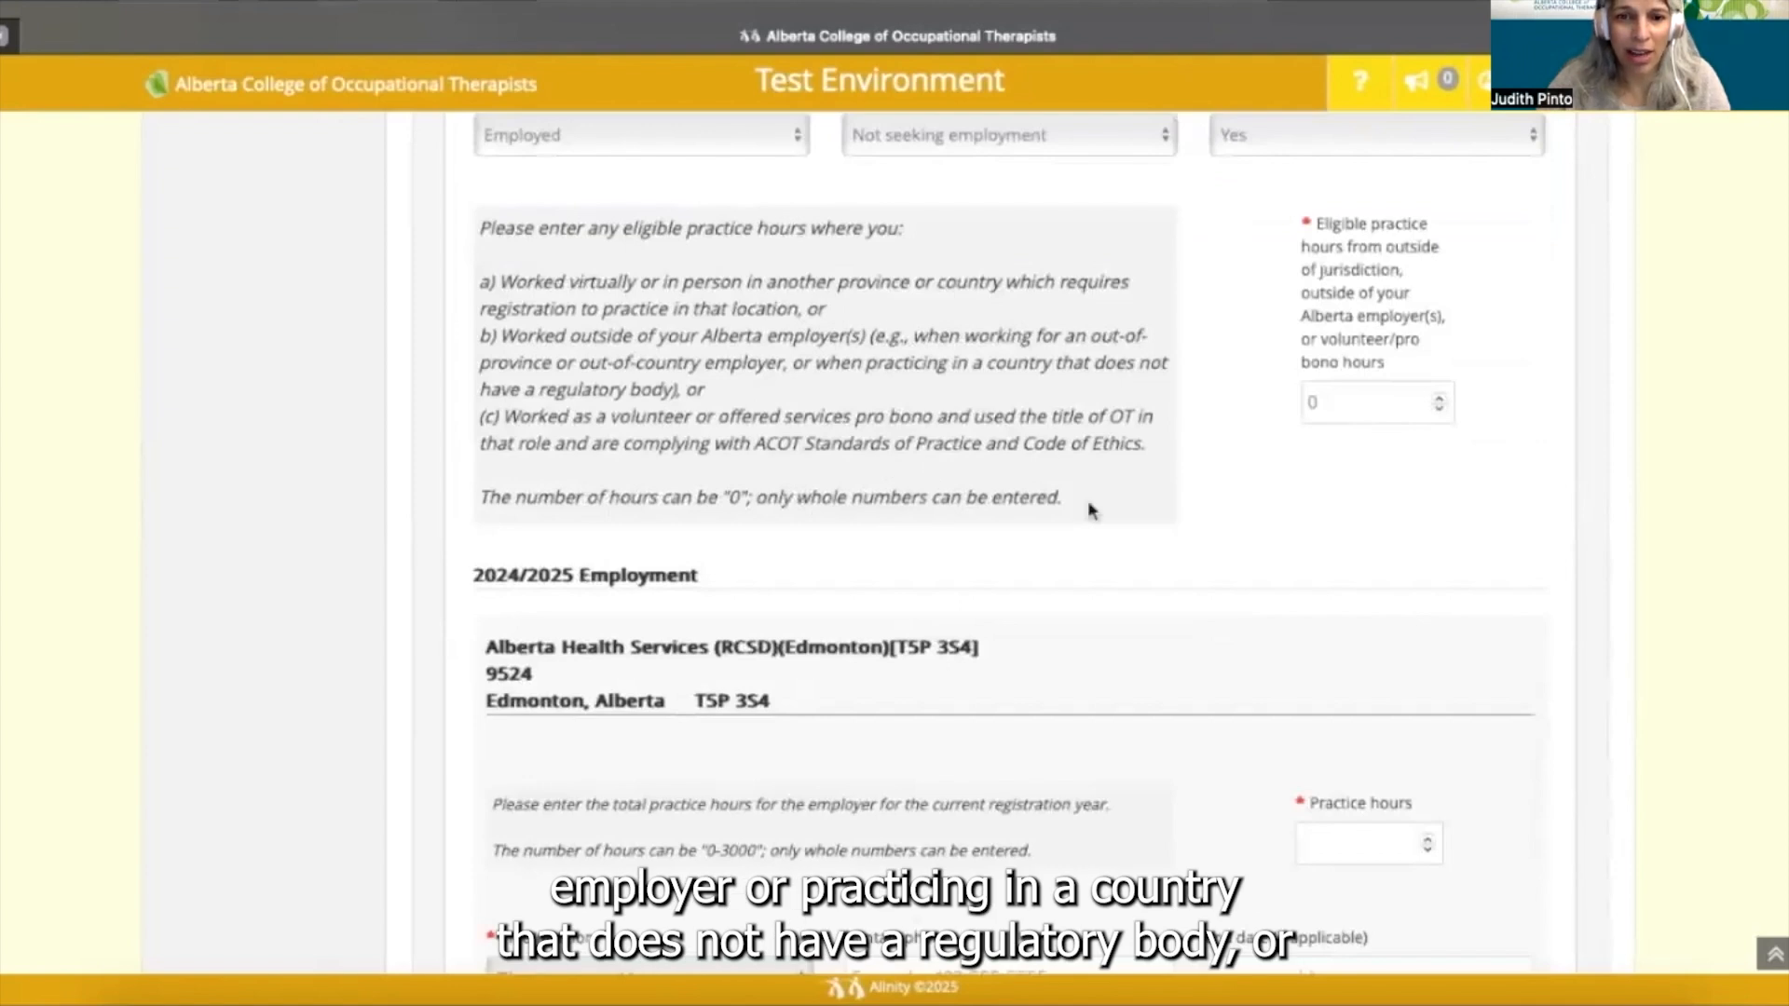
# - Keep eligible practice hours at 0 and enter 1500 practice hours for Alberta Health Services
pyautogui.click(1347, 404)
pyautogui.press('BackSpace')
pyautogui.write('0')
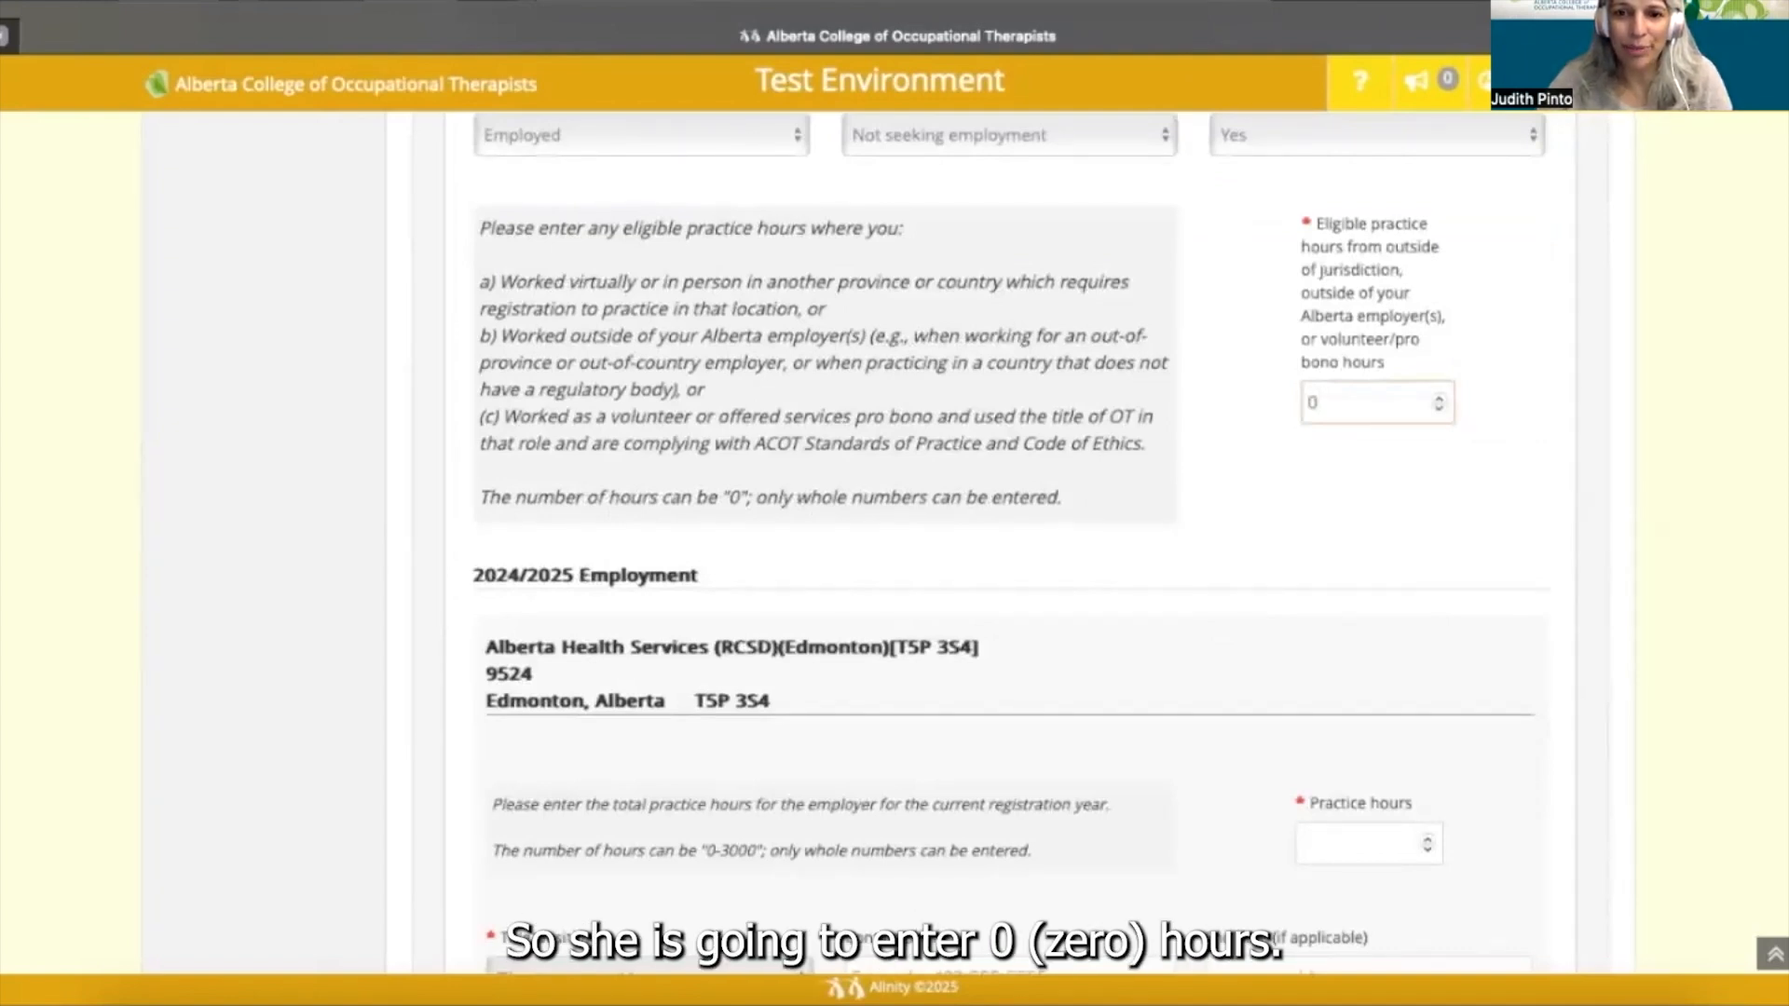
pyautogui.scroll(-2, 894, 540)
pyautogui.scroll(-1, 894, 541)
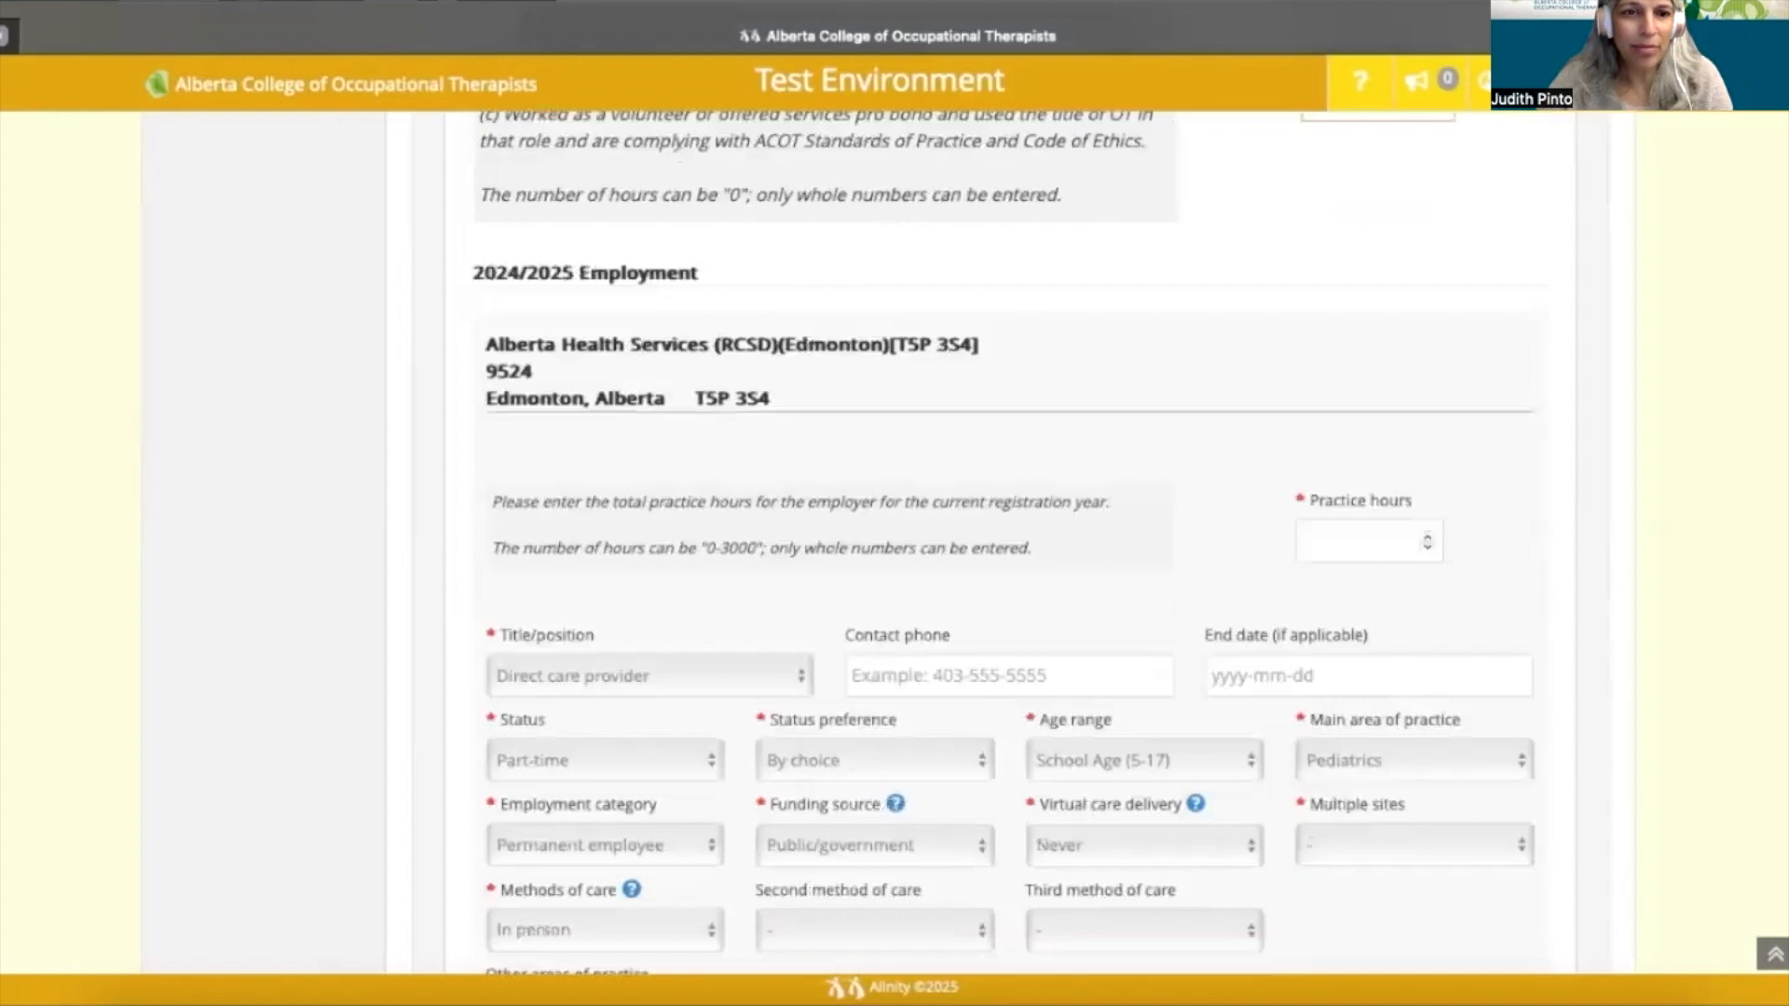
pyautogui.scroll(-1, 895, 540)
pyautogui.scroll(-1, 894, 540)
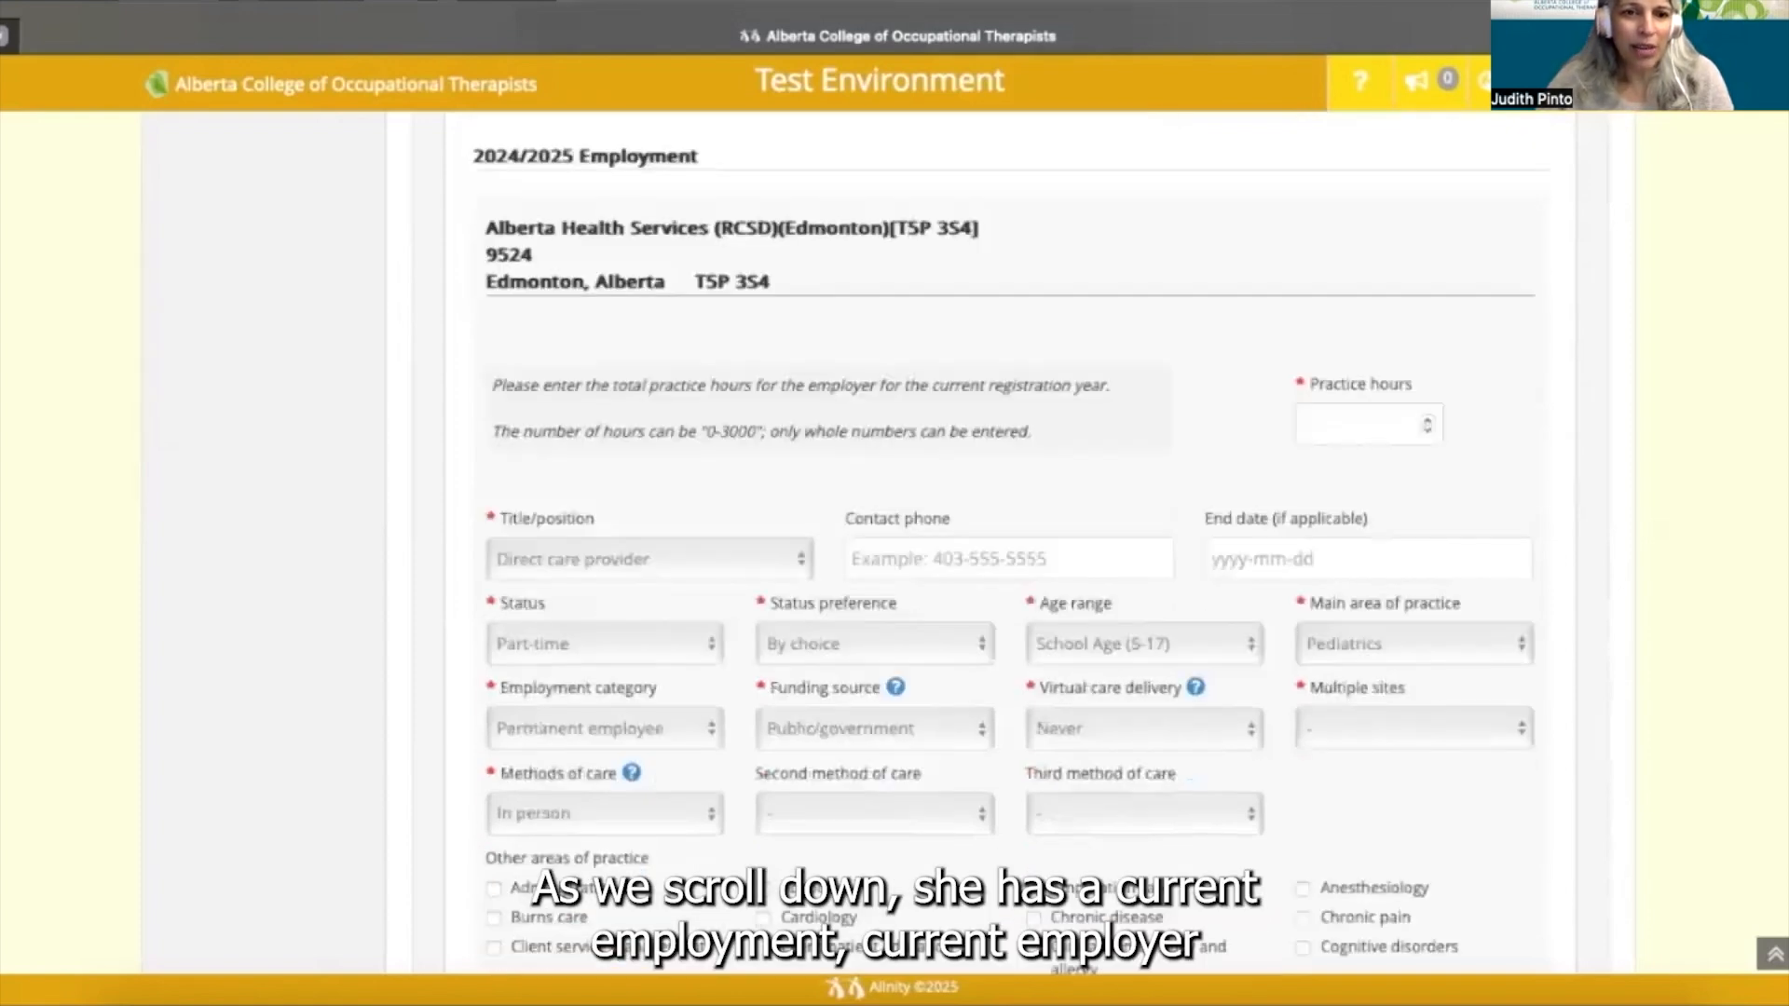
pyautogui.scroll(-1, 1006, 550)
pyautogui.scroll(-1, 1006, 549)
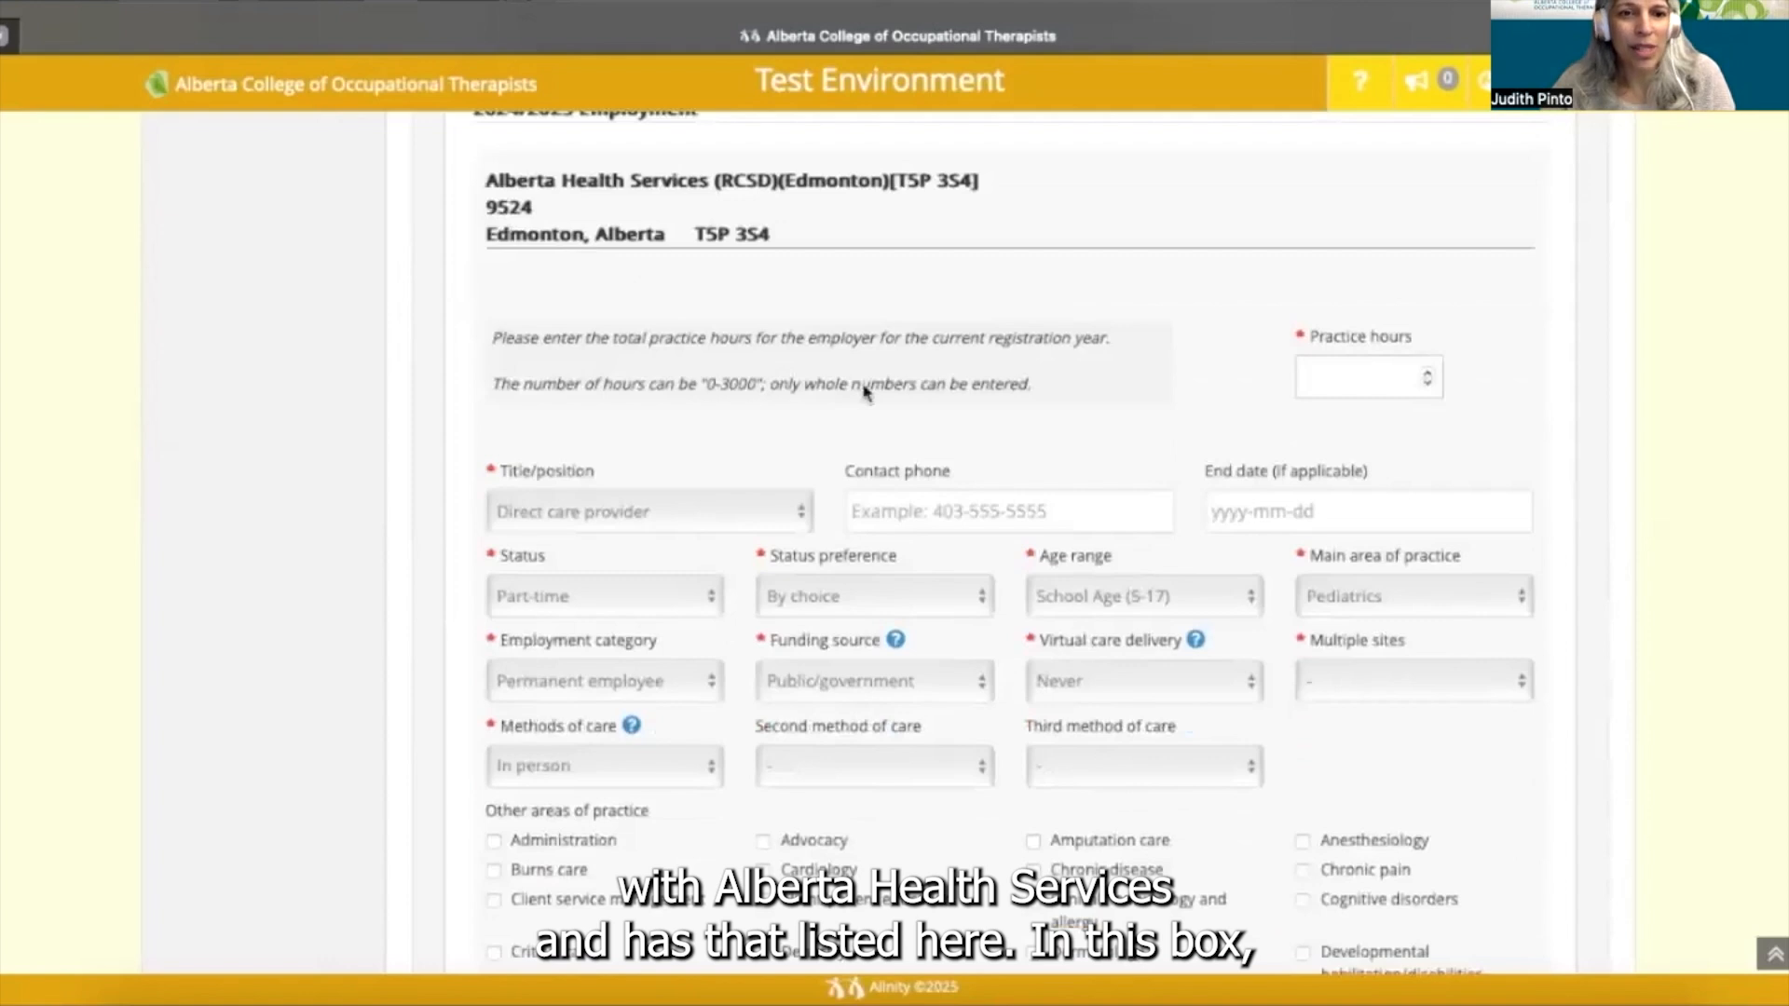
pyautogui.click(1367, 377)
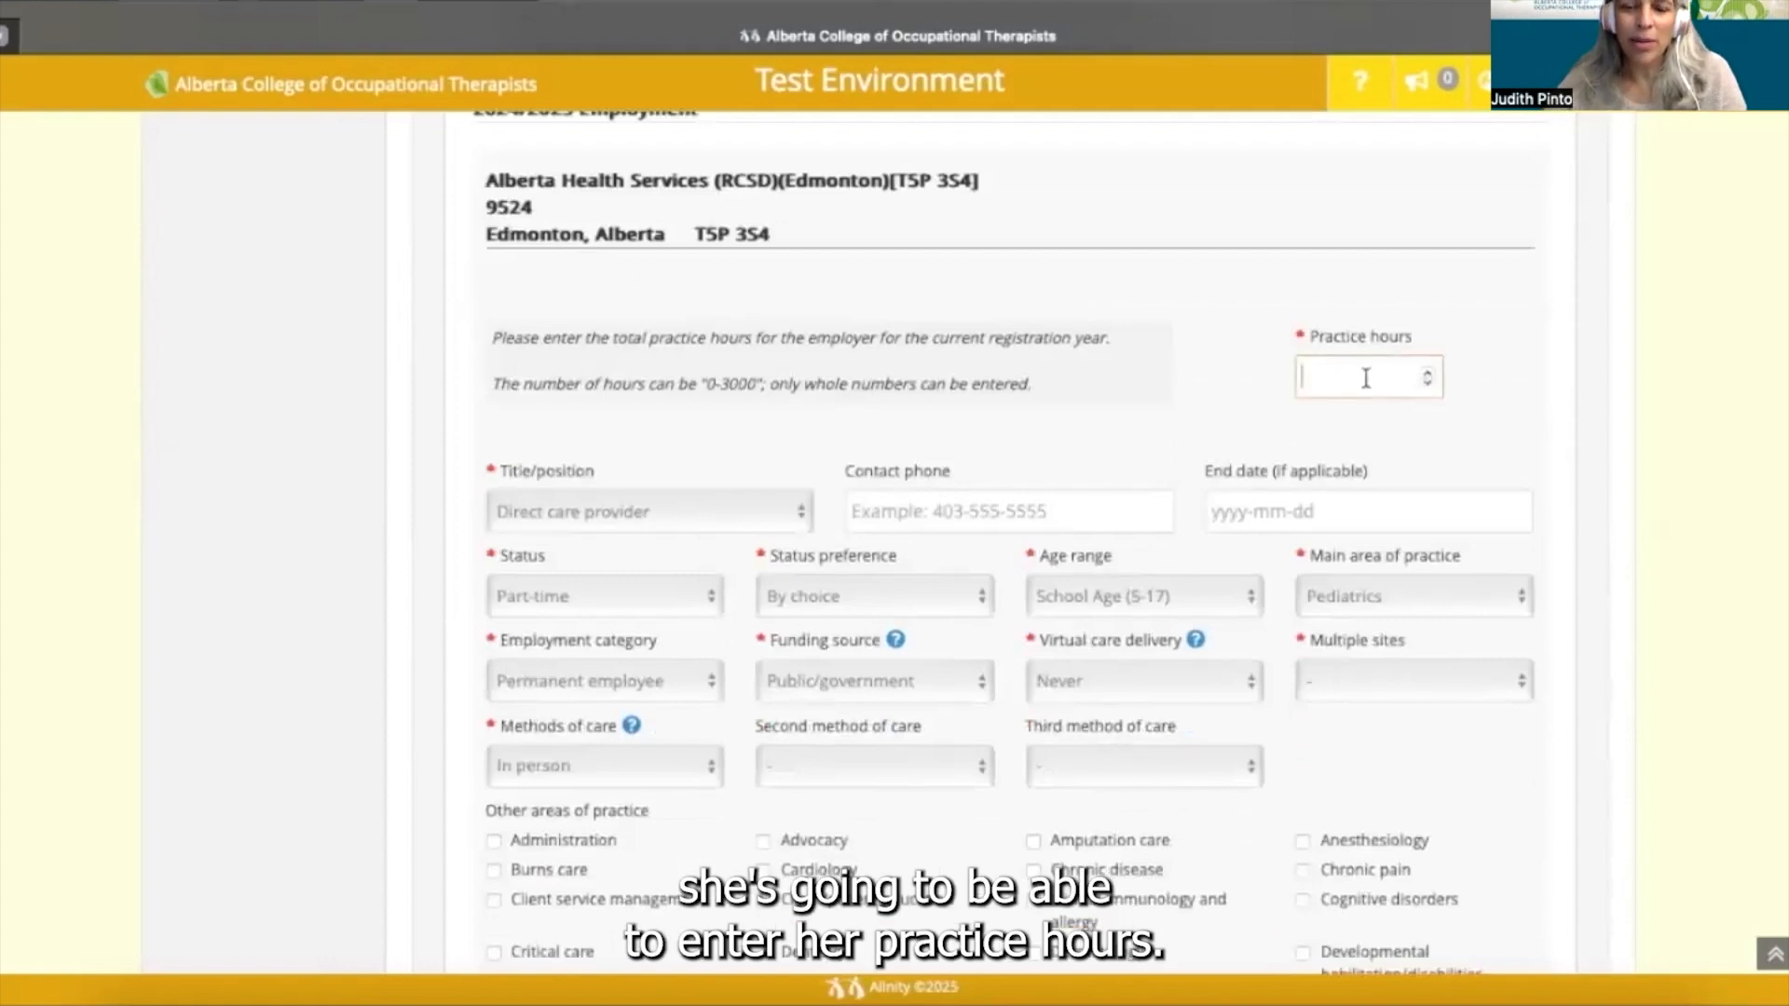
pyautogui.write('1500')
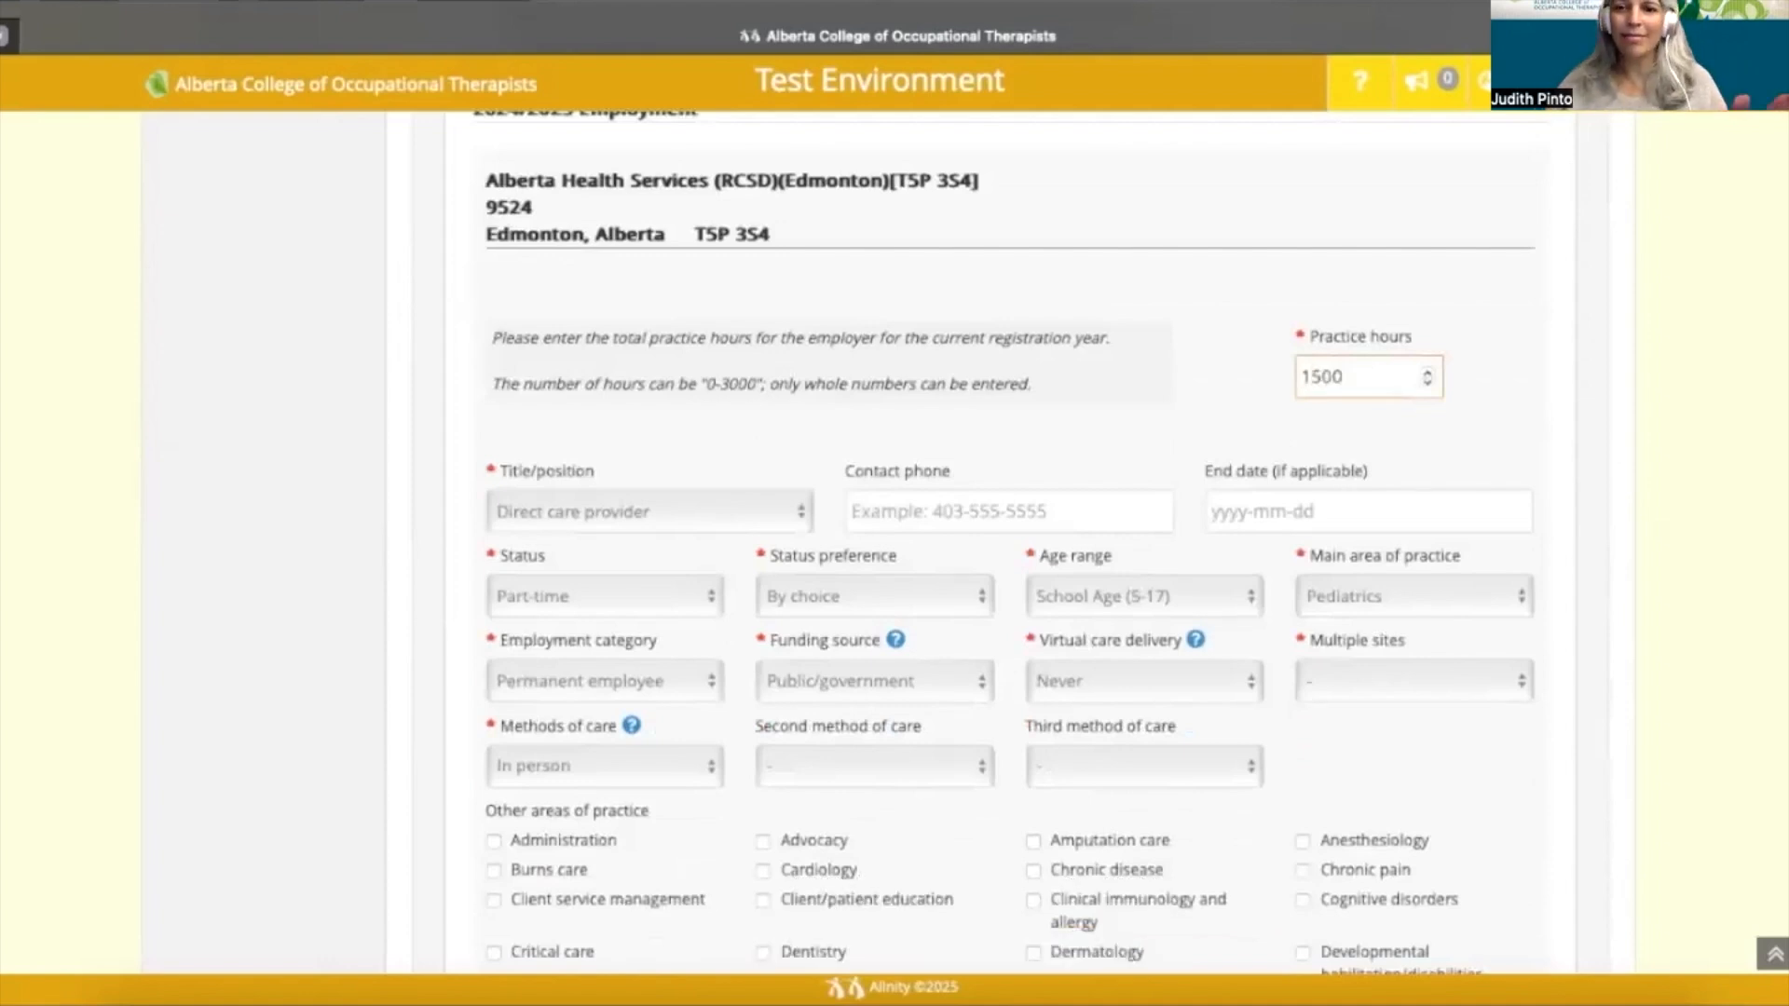
pyautogui.scroll(-1, 1095, 446)
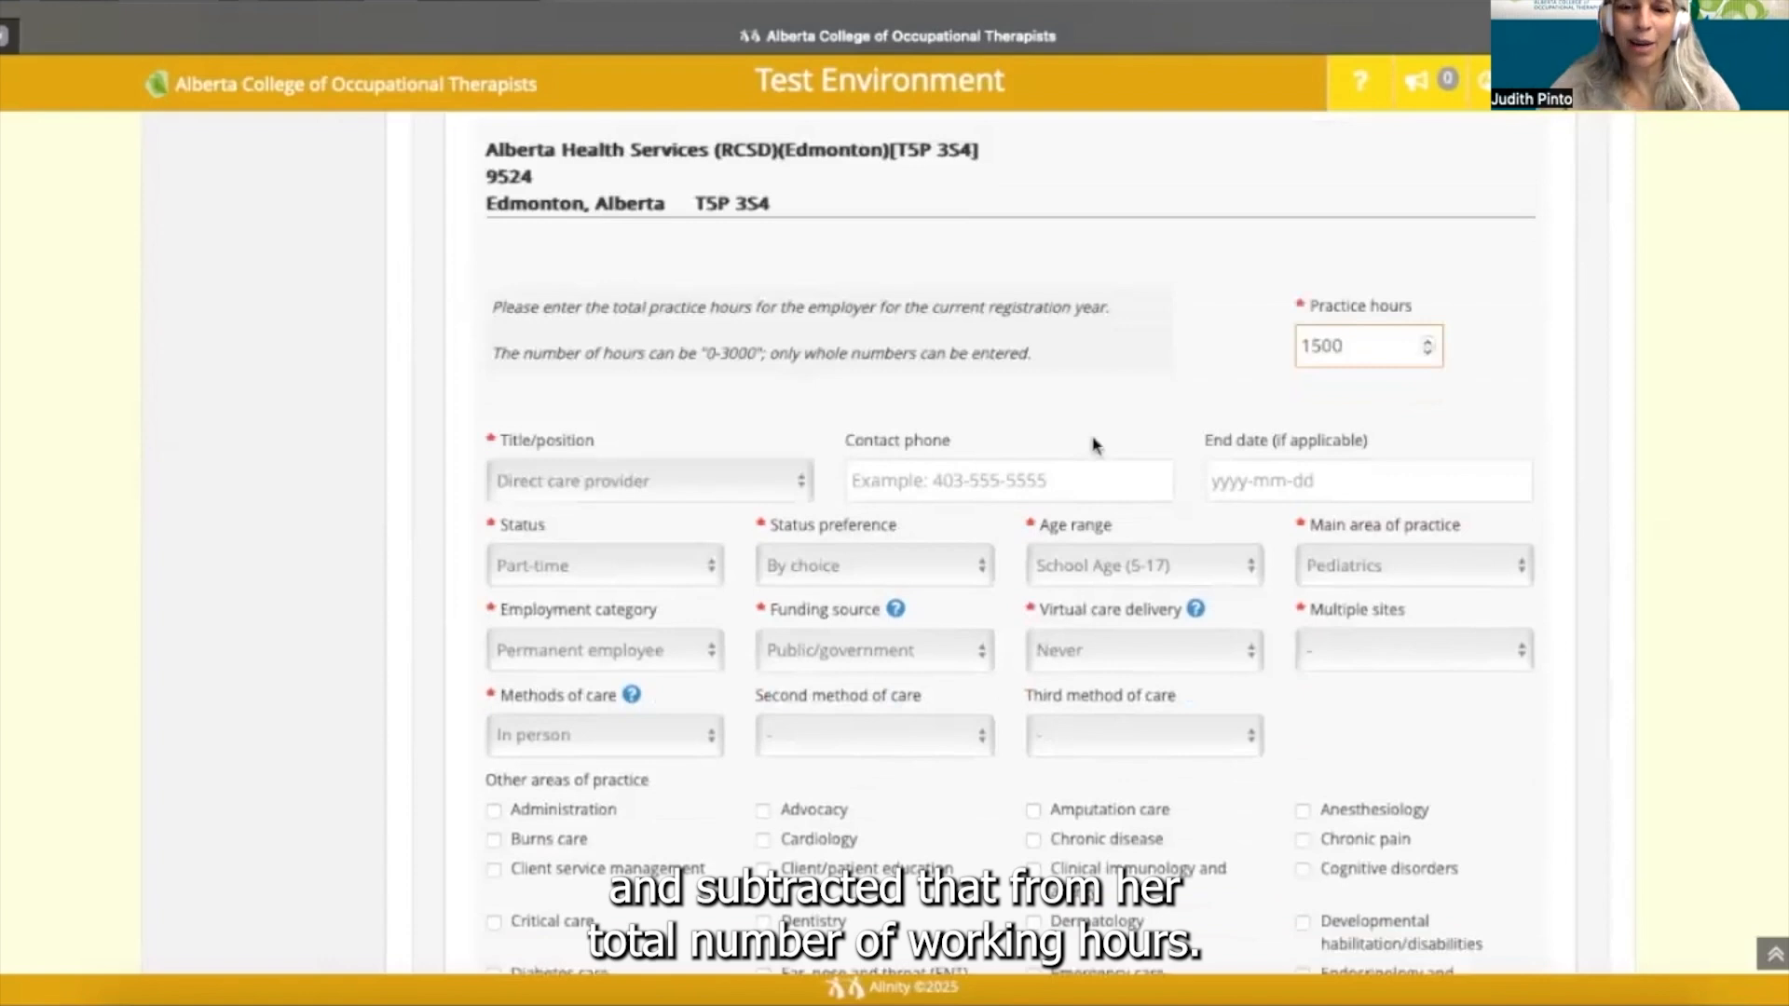
pyautogui.scroll(-1, 1095, 445)
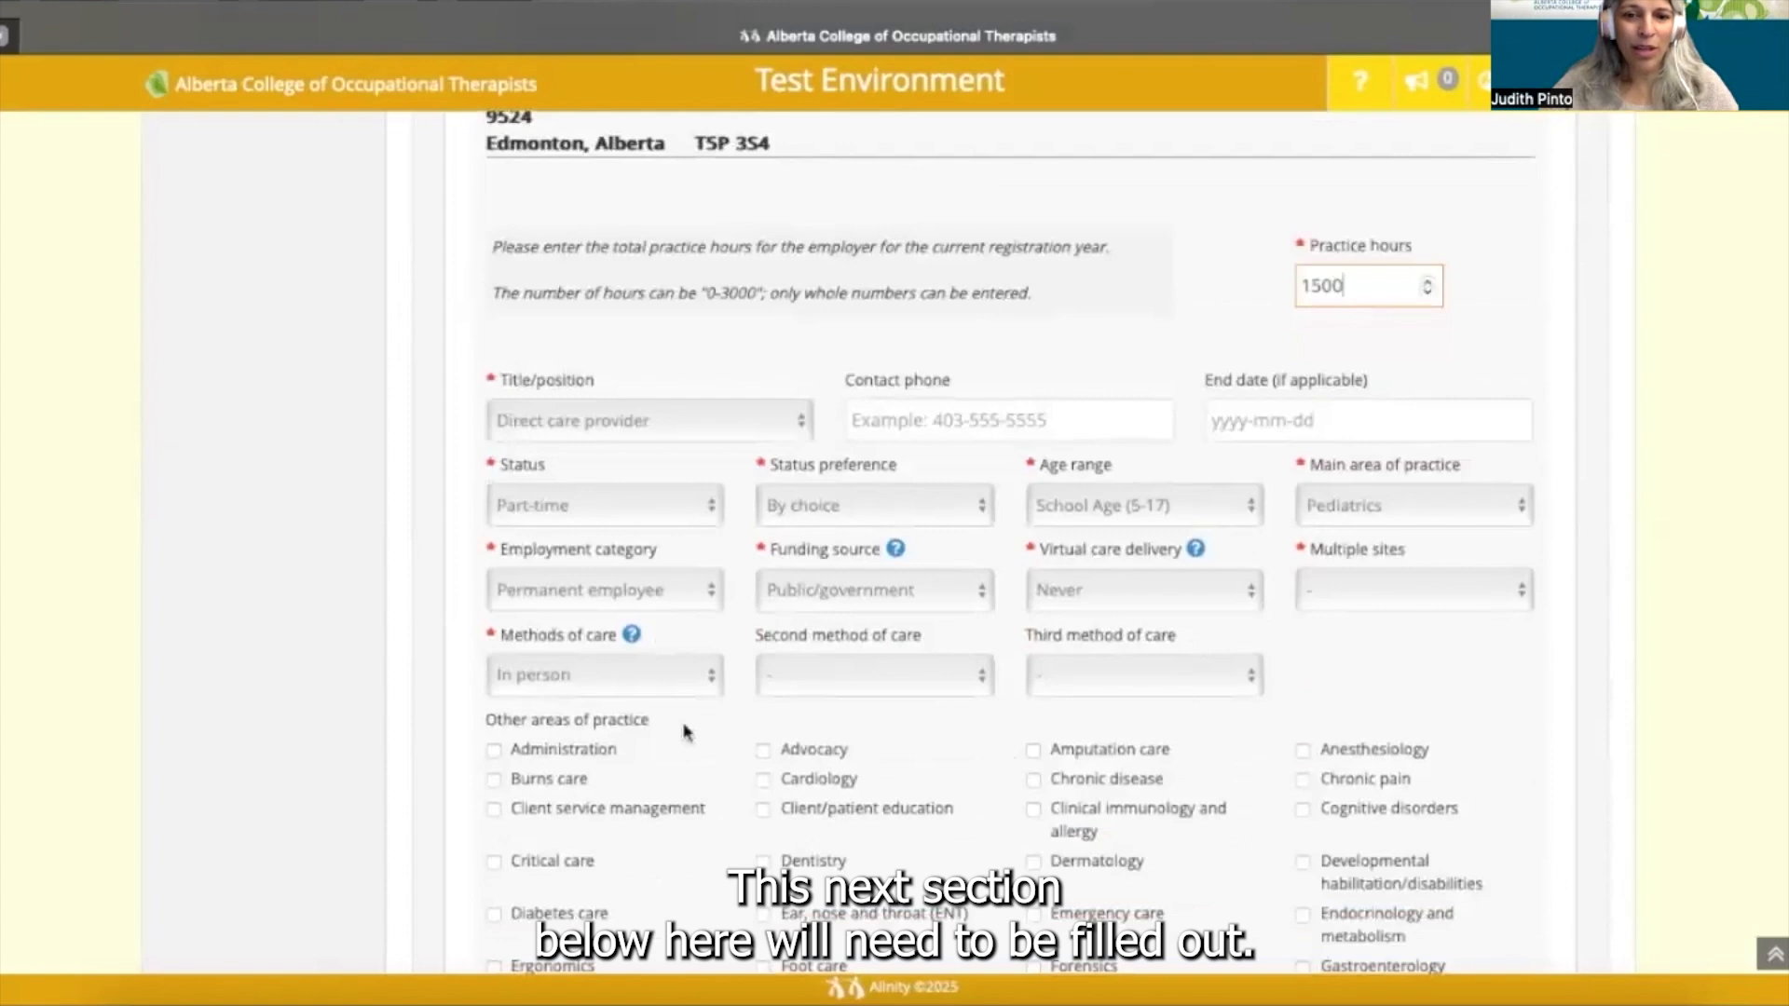
pyautogui.click(797, 417)
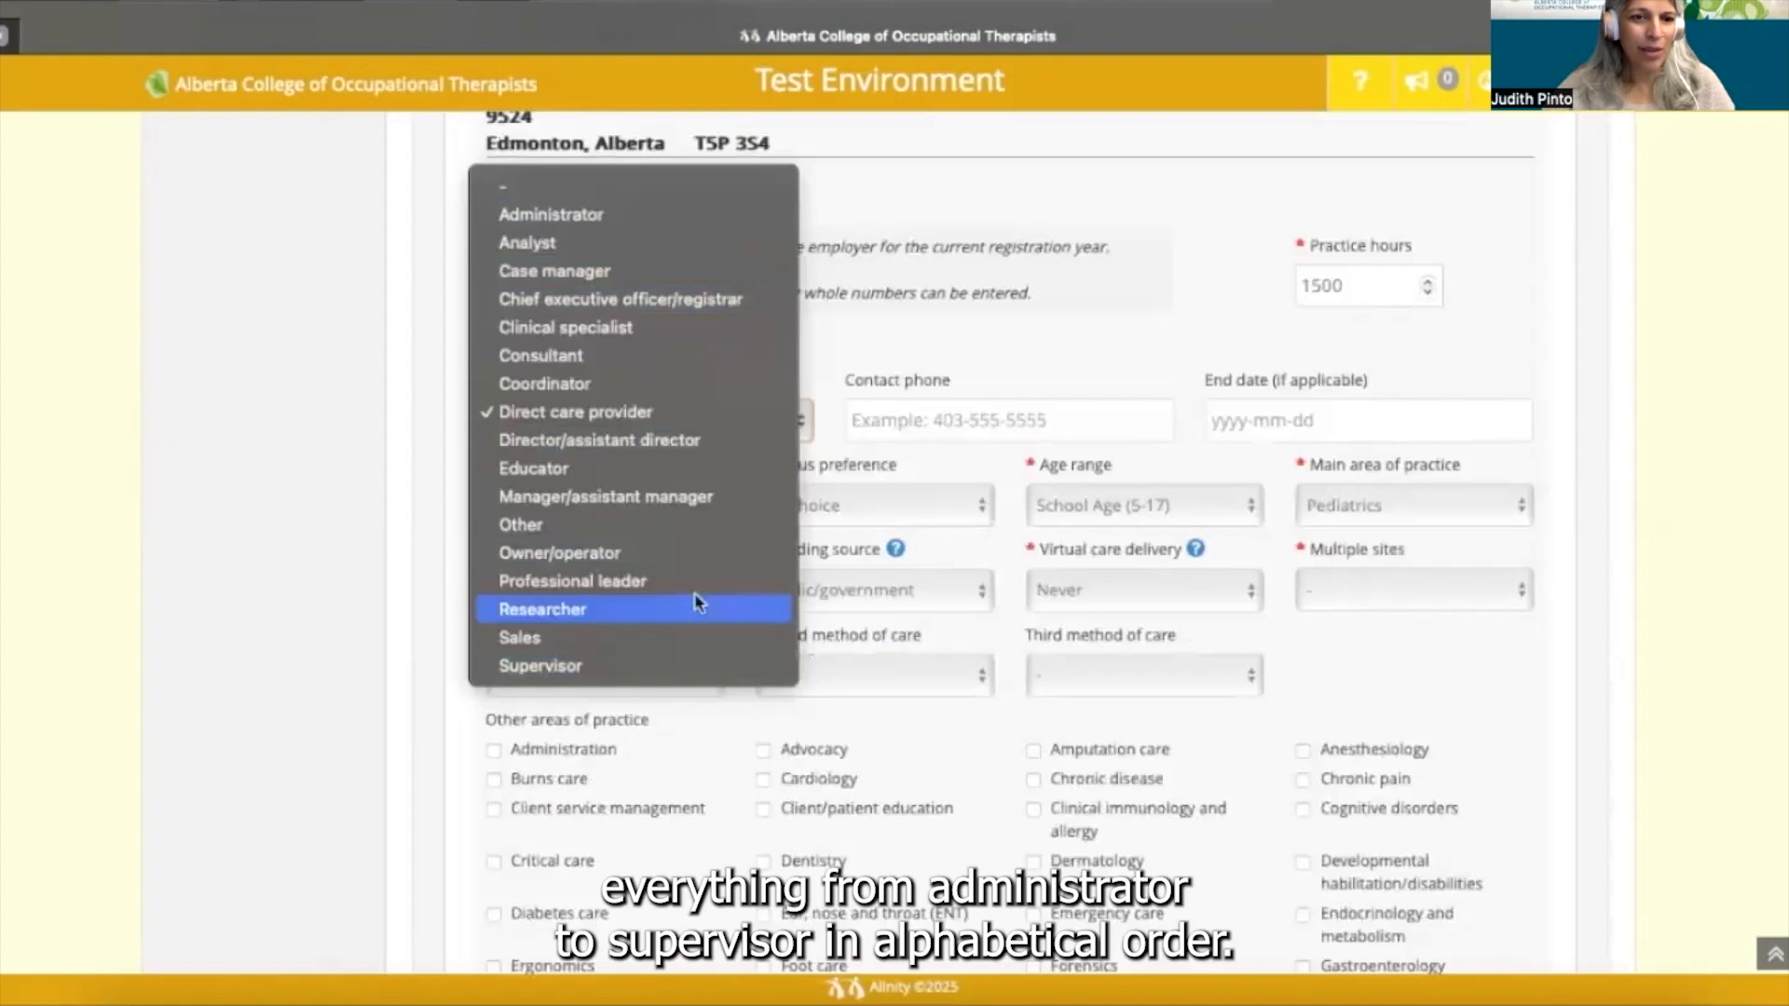
pyautogui.click(631, 412)
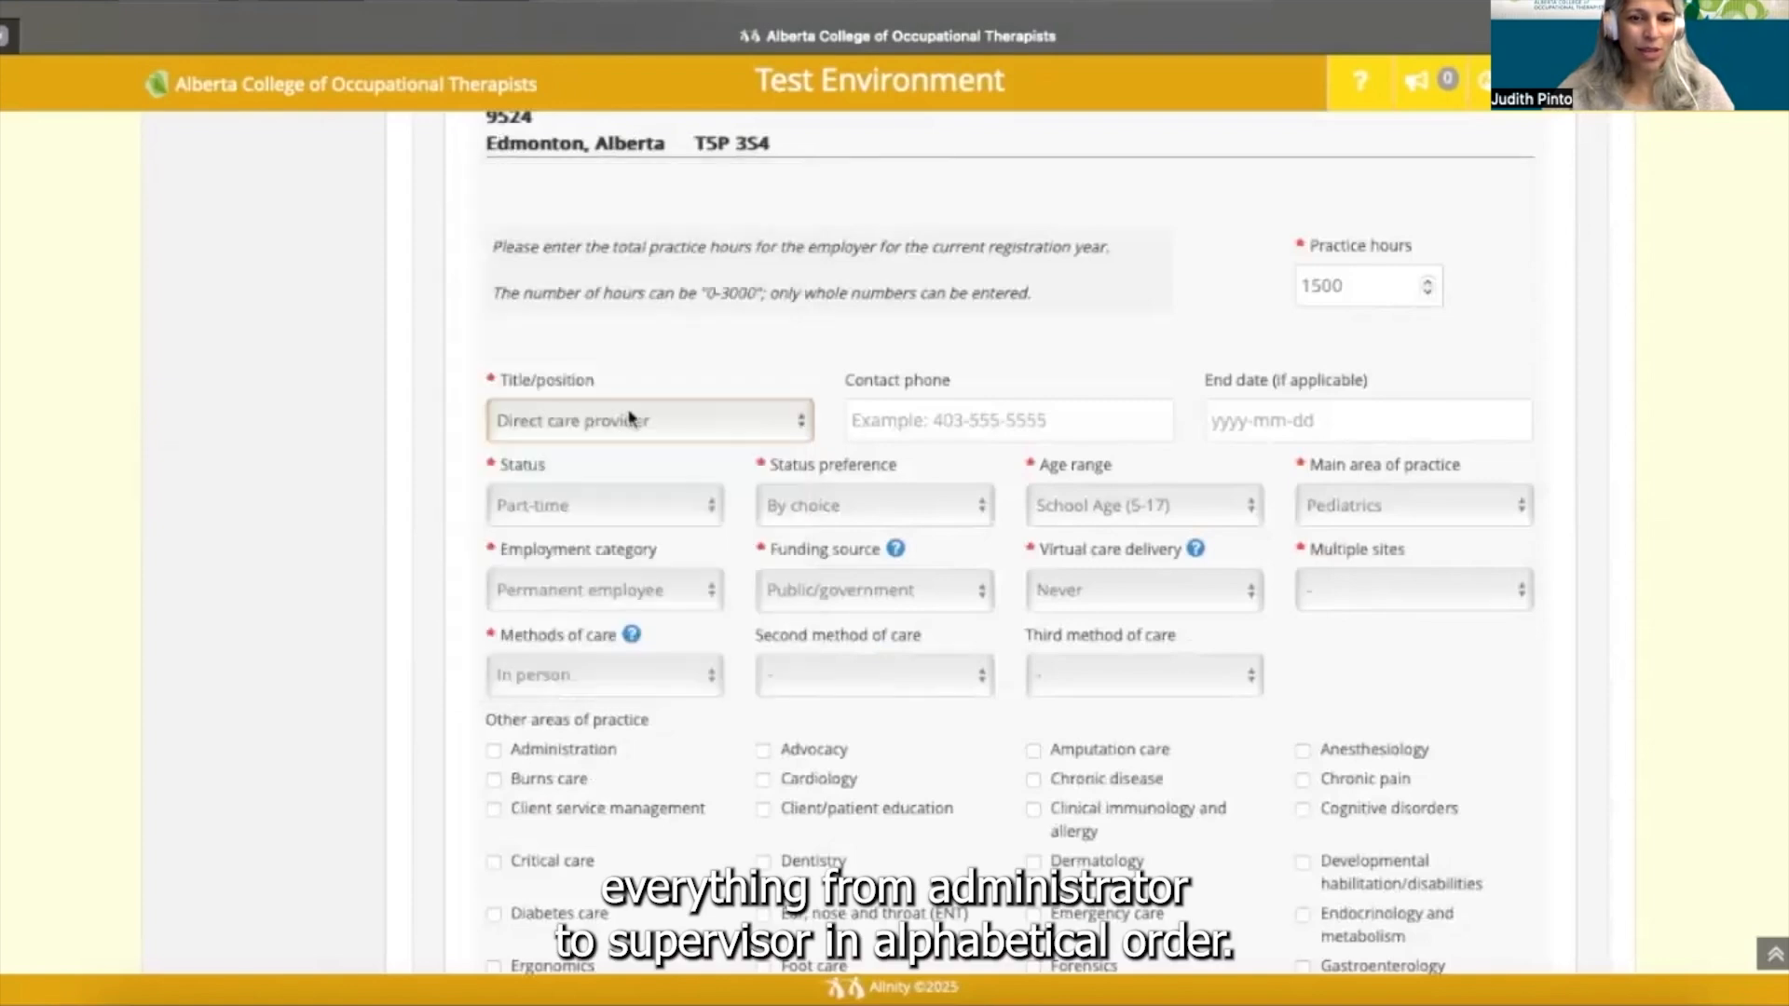
pyautogui.click(1031, 430)
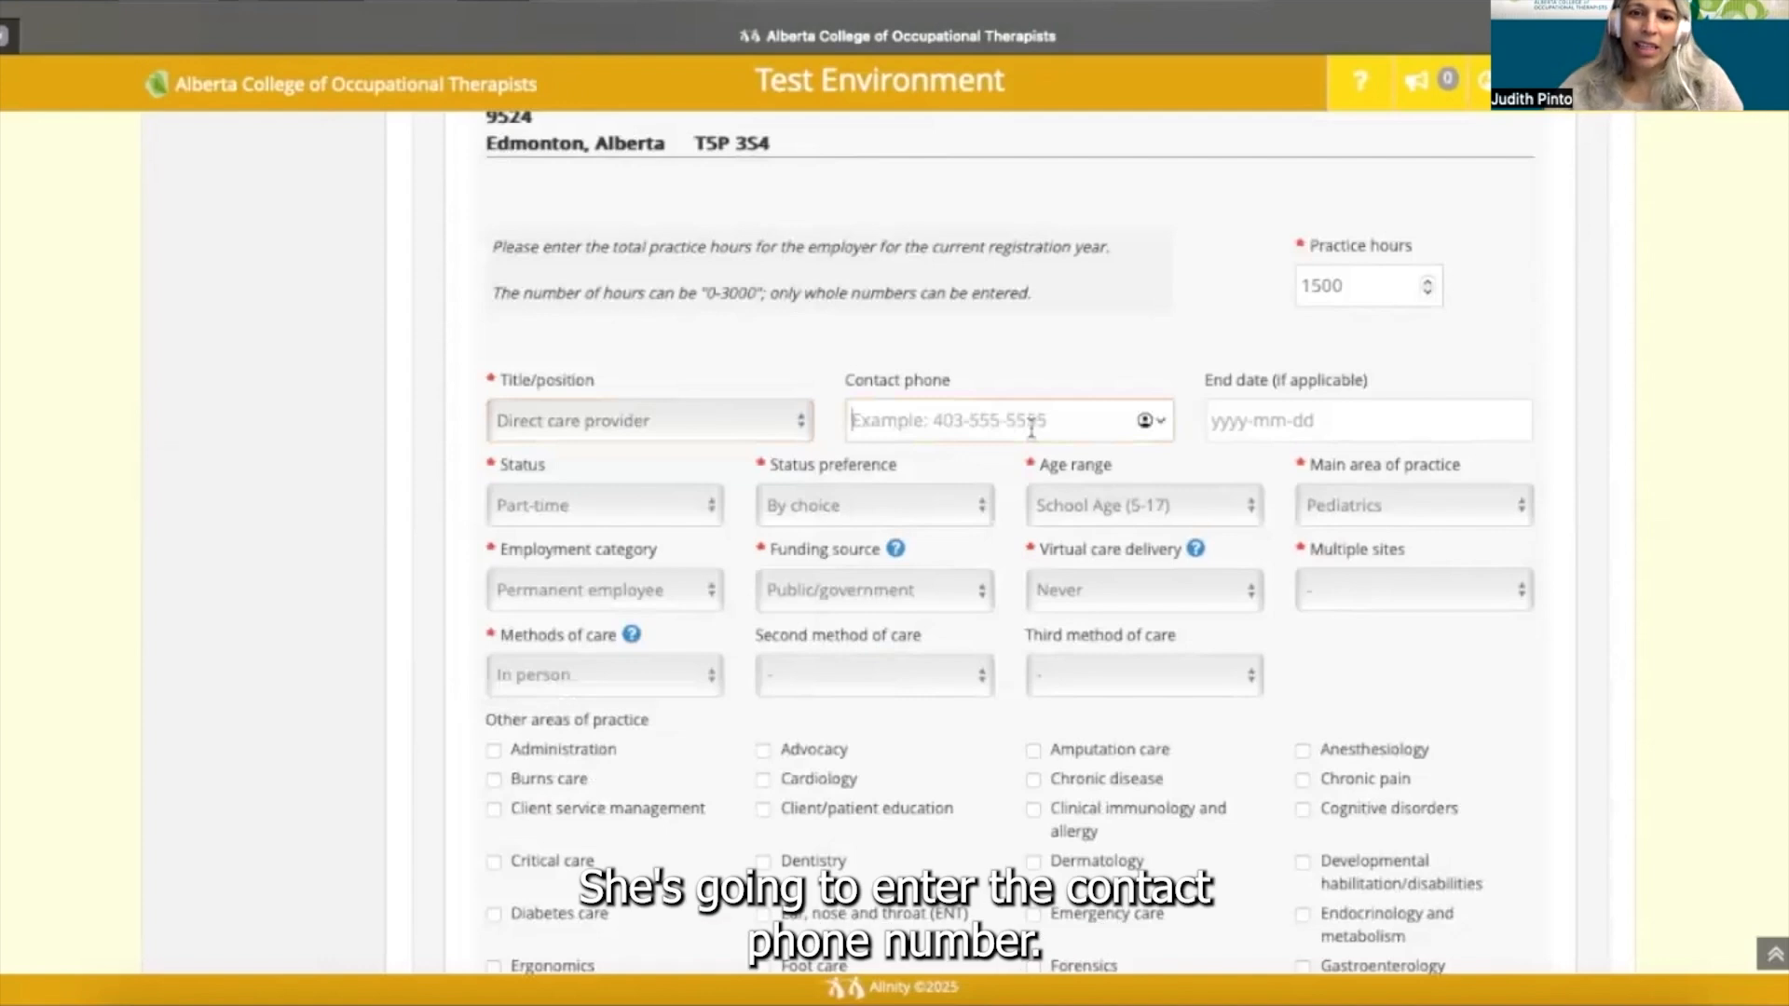
# - Fill in the employer's contact phone number, leaving the end date empty
pyautogui.write('780-')
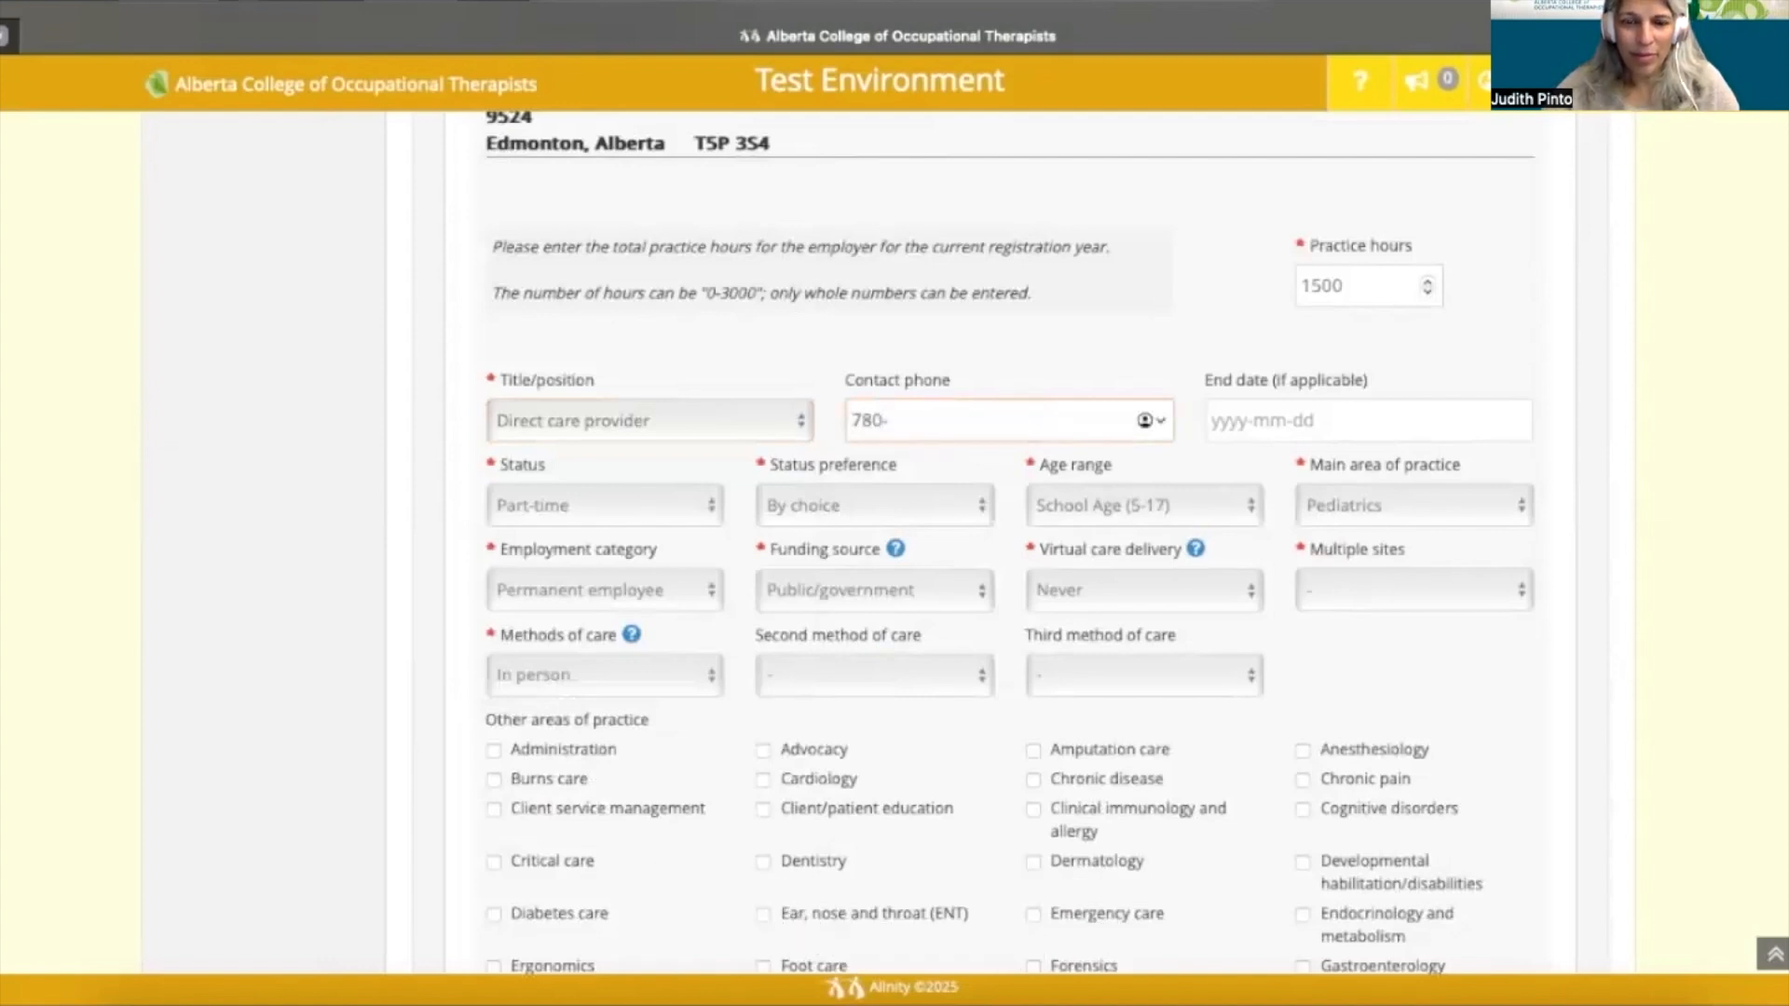
pyautogui.write('111-2222')
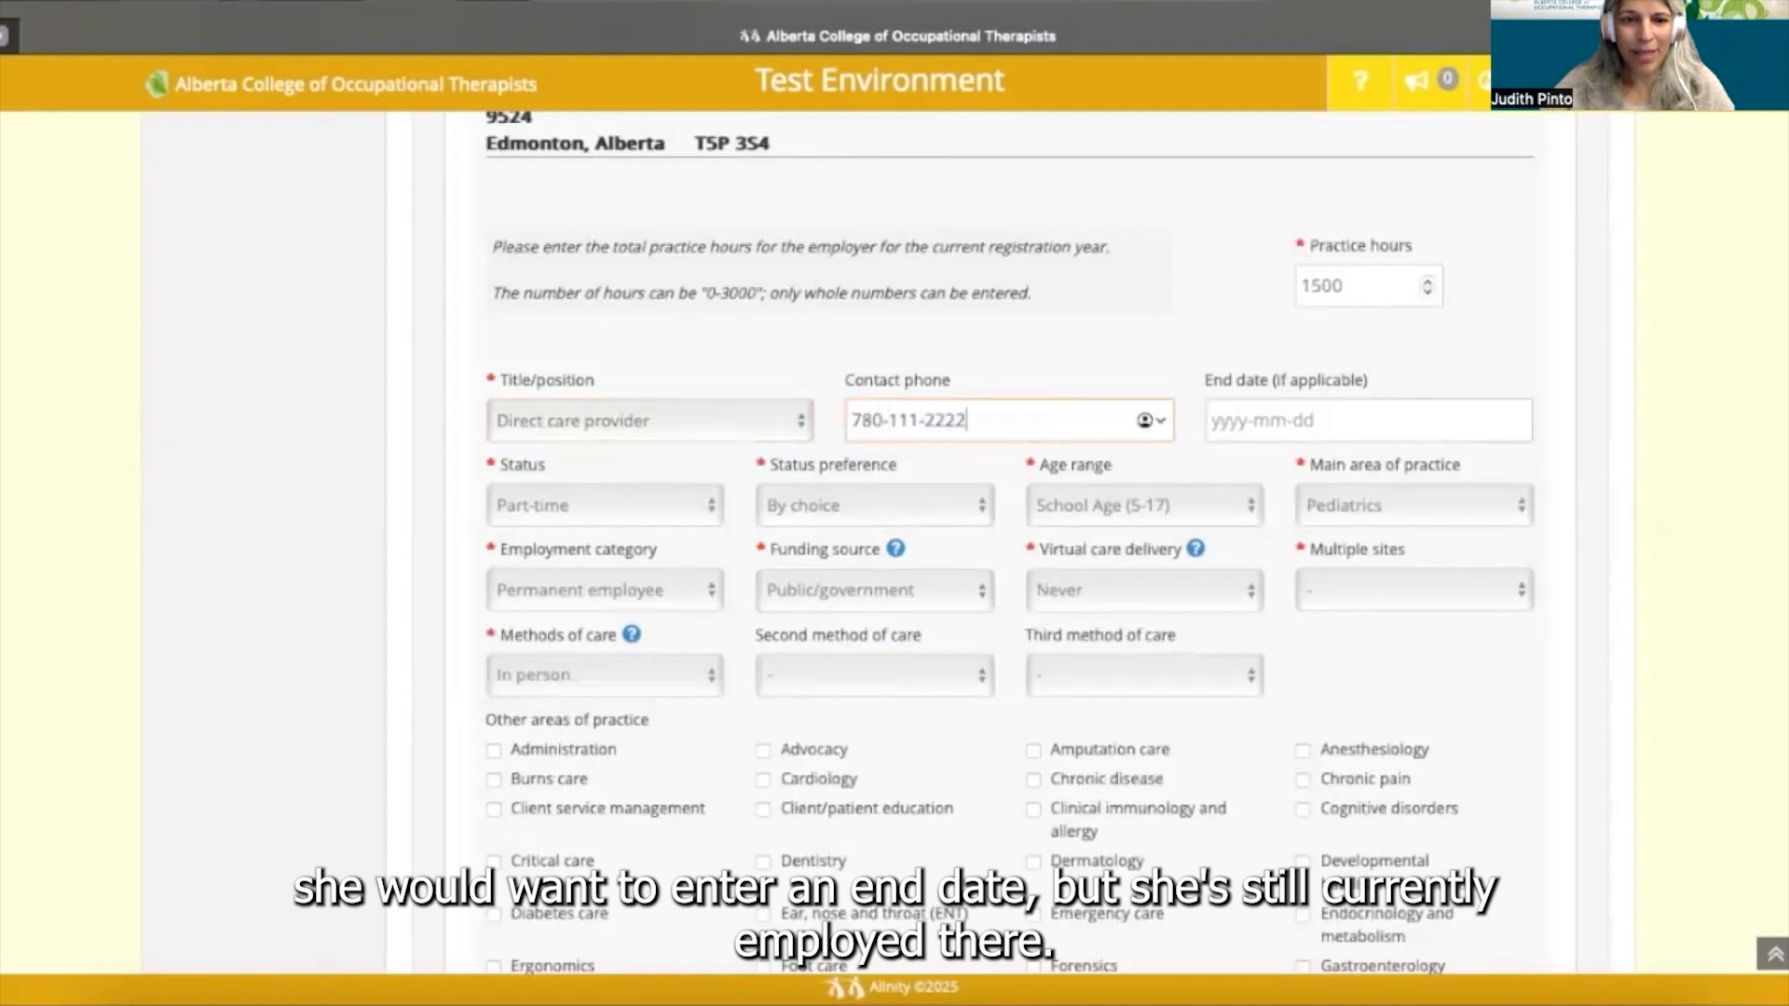
pyautogui.click(1202, 464)
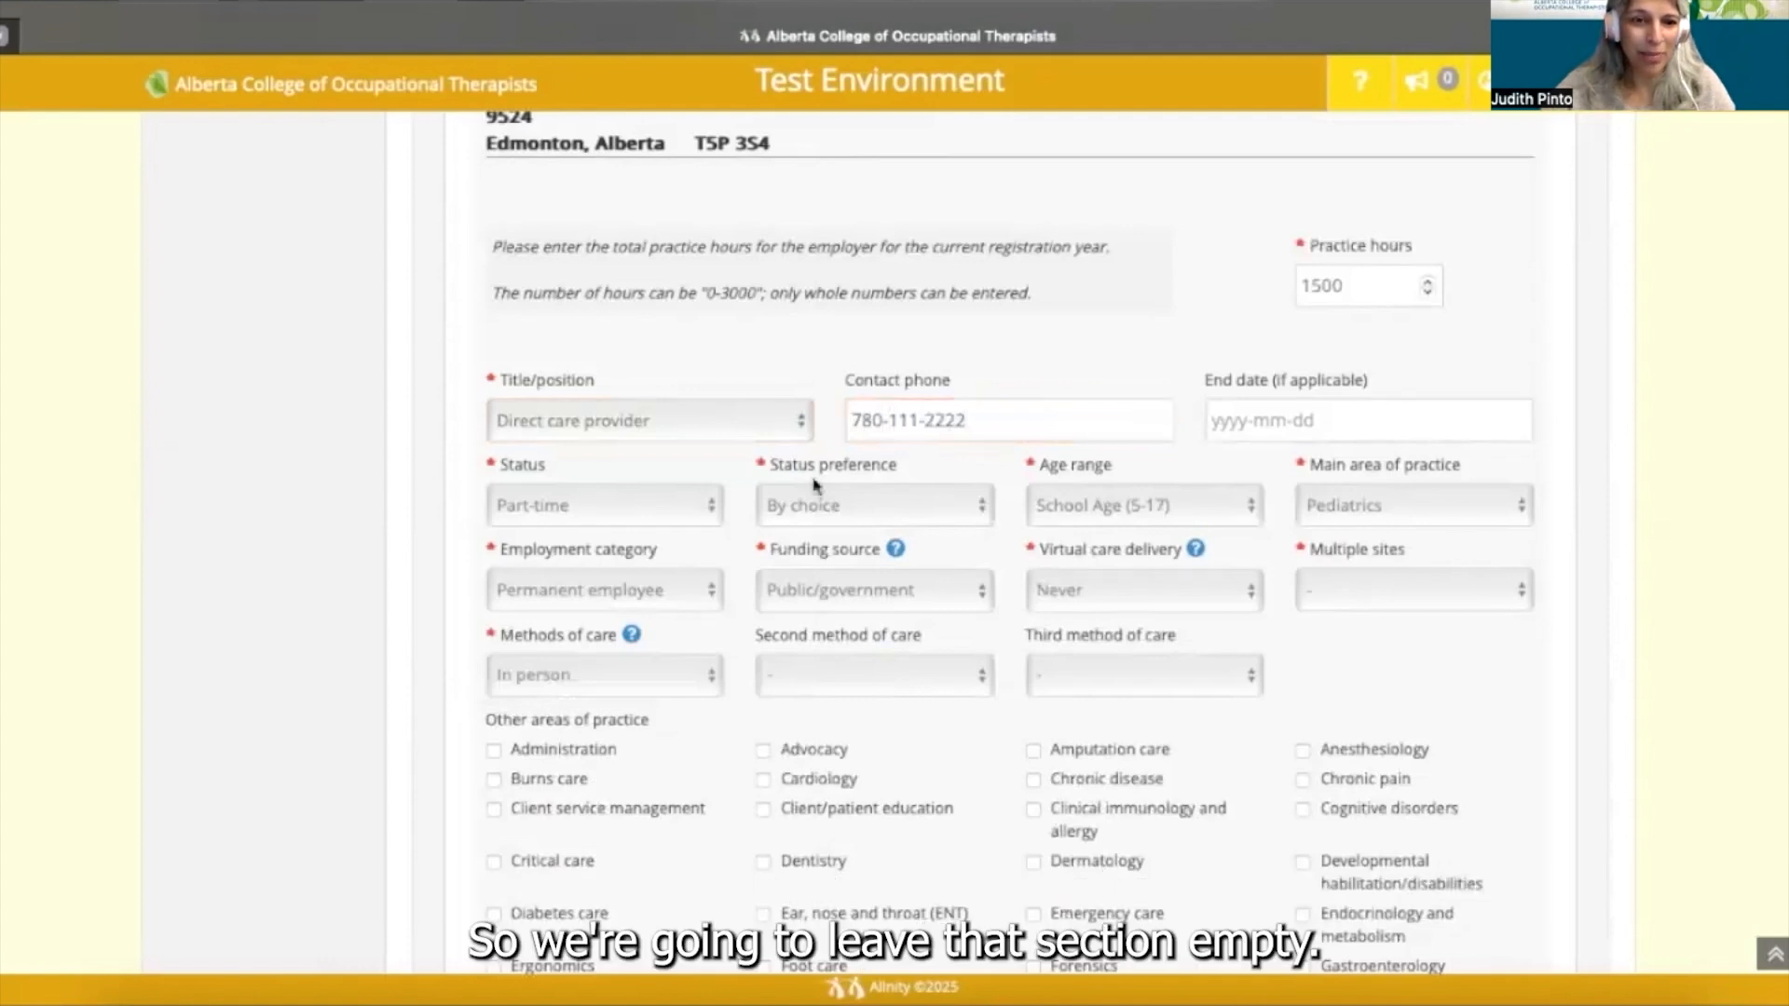
pyautogui.click(711, 508)
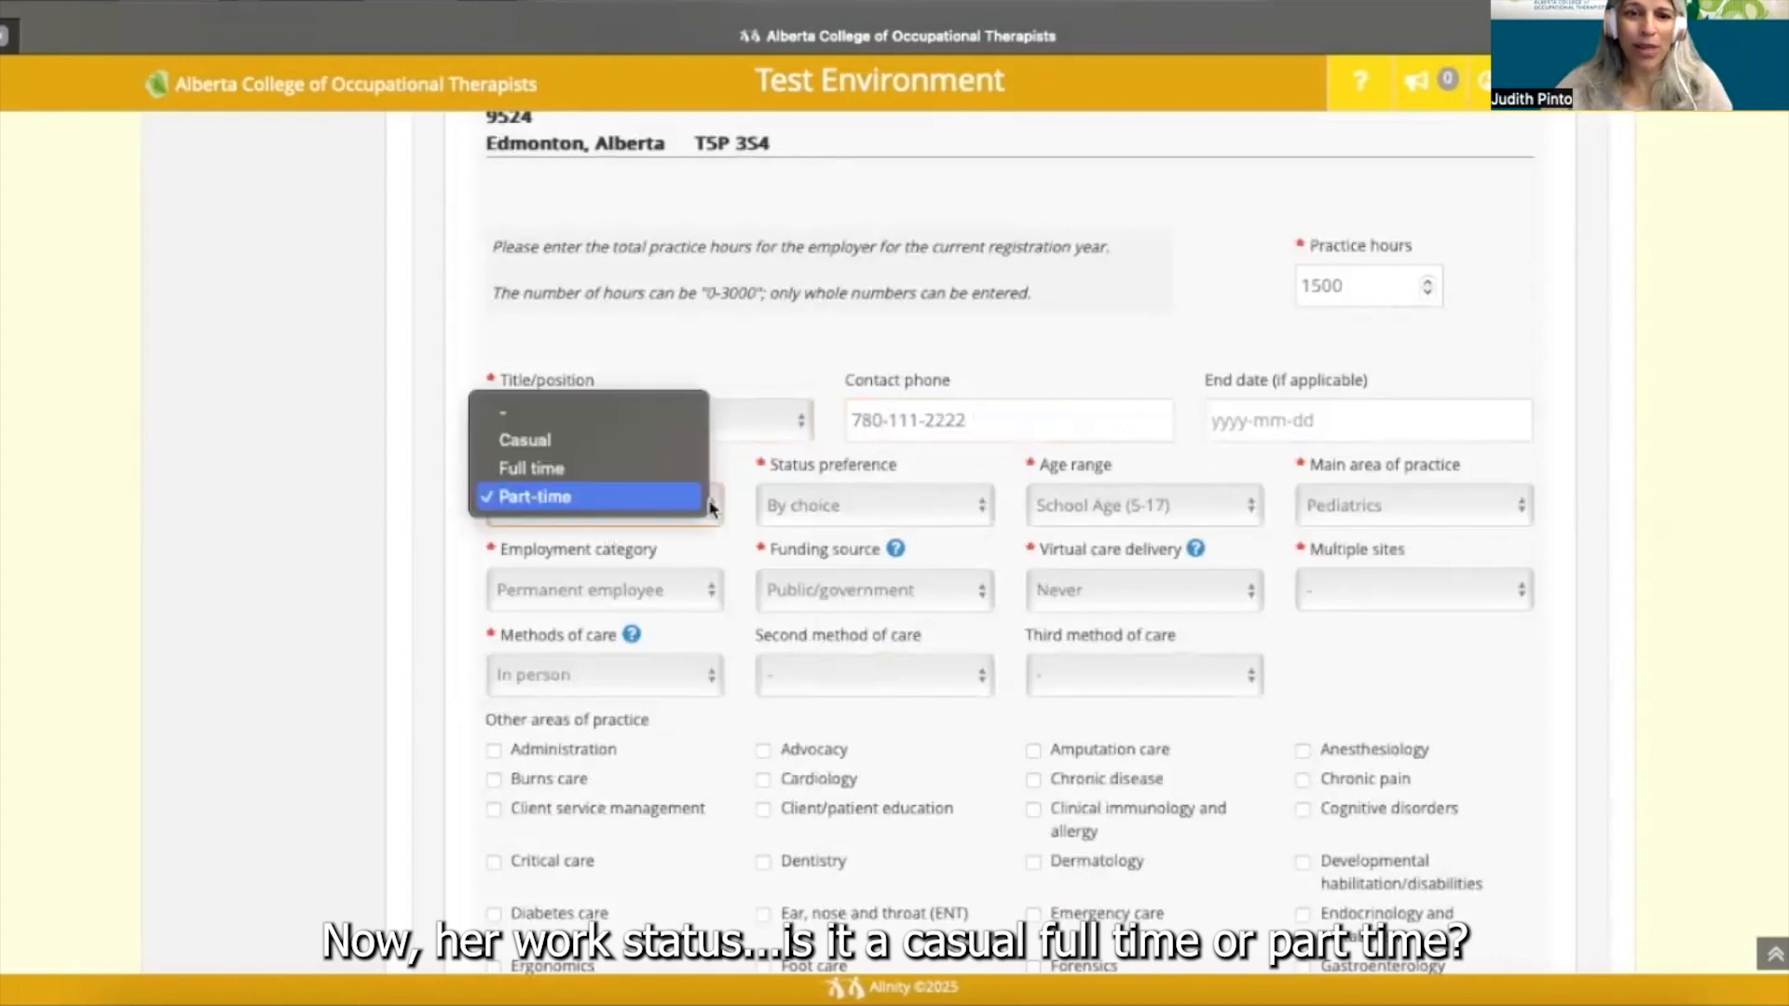
pyautogui.click(711, 508)
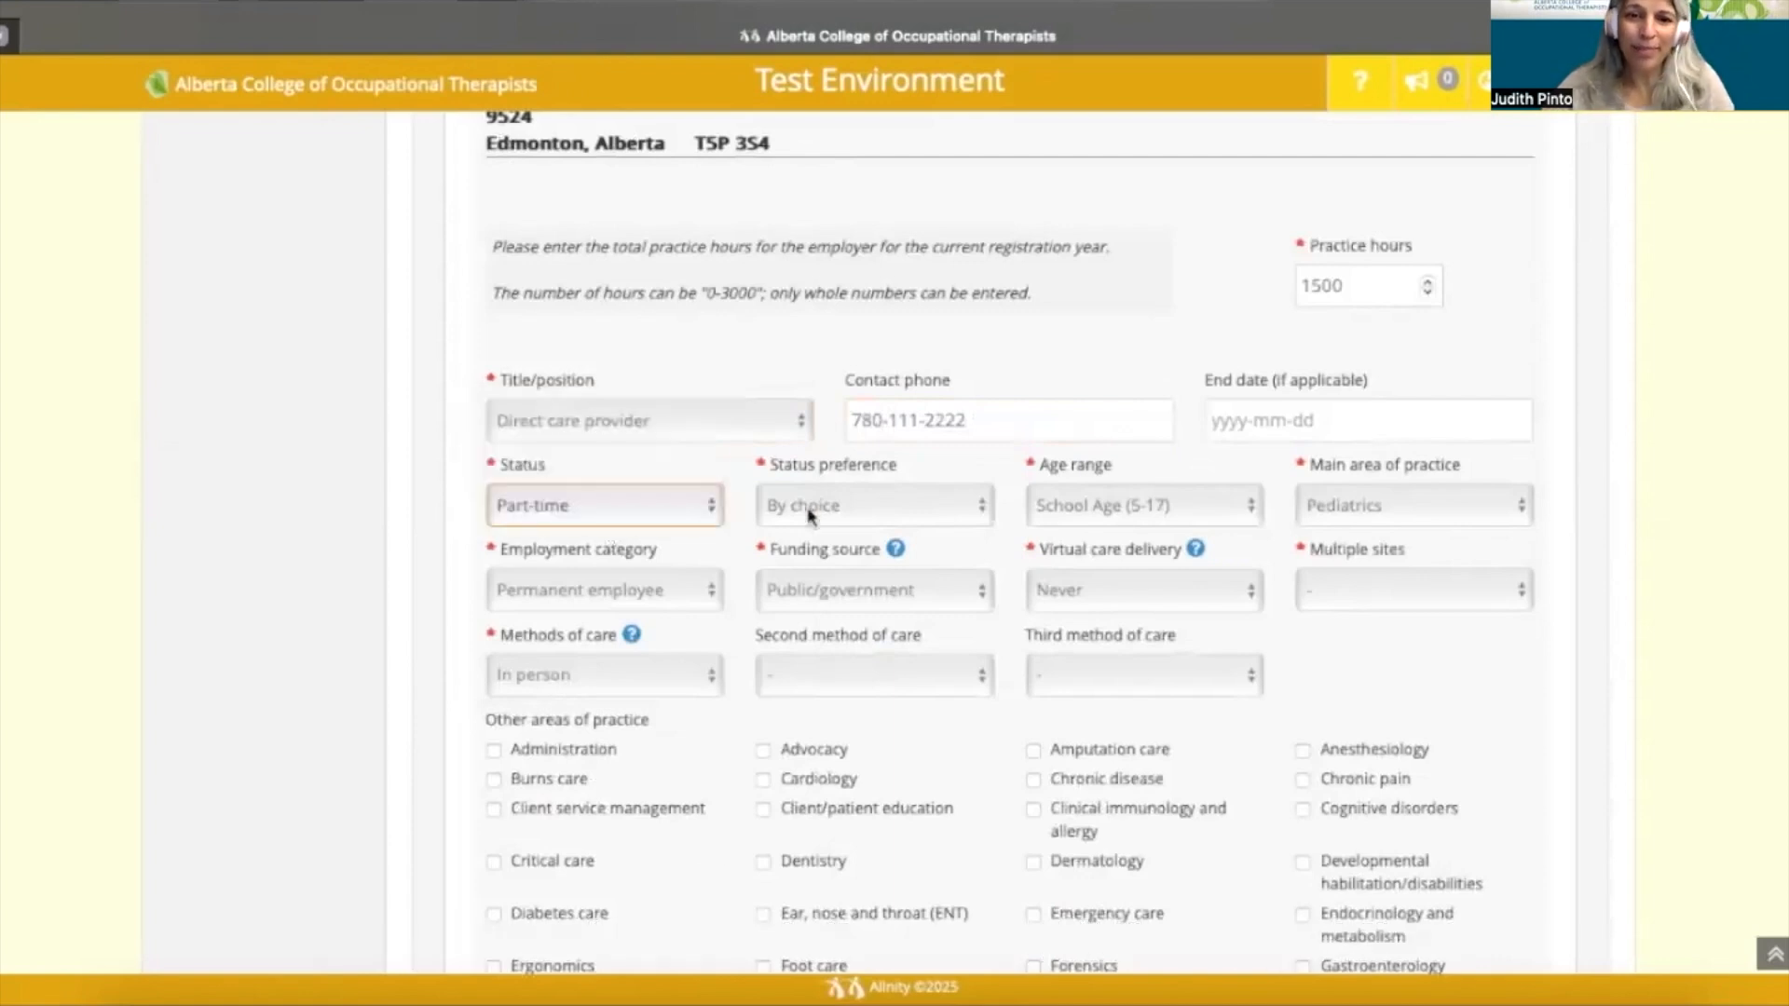
pyautogui.click(980, 509)
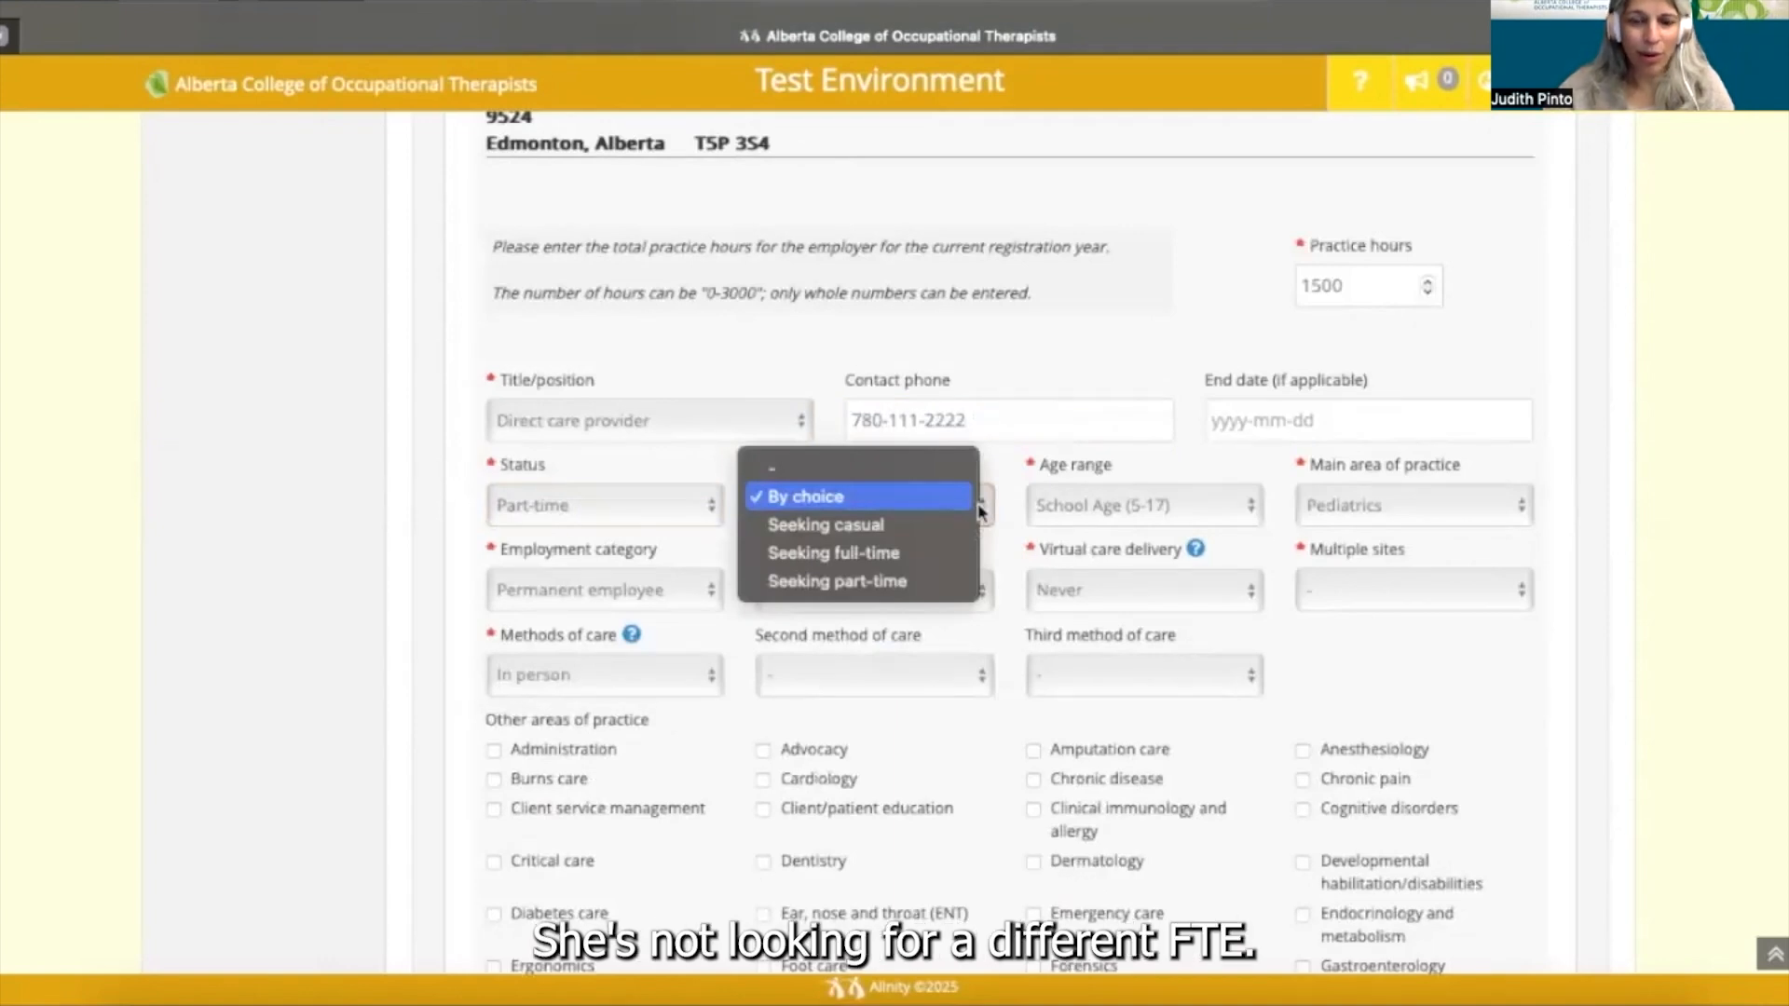
pyautogui.click(981, 510)
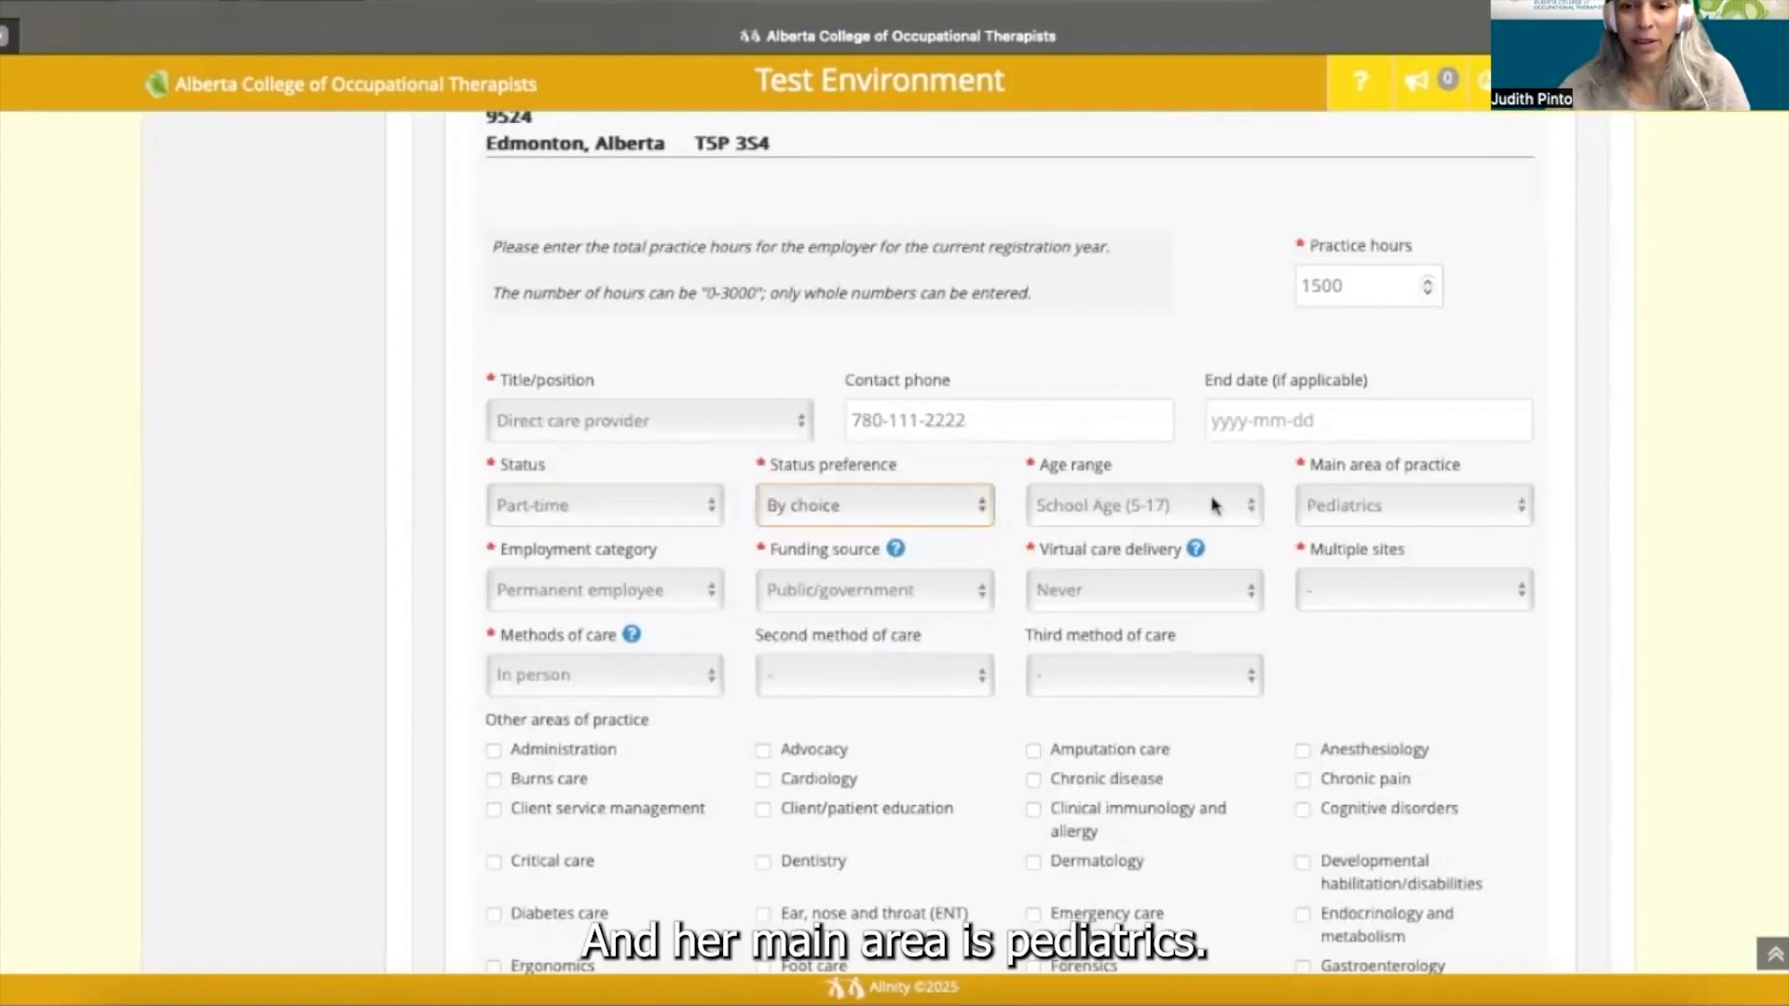
pyautogui.click(1245, 510)
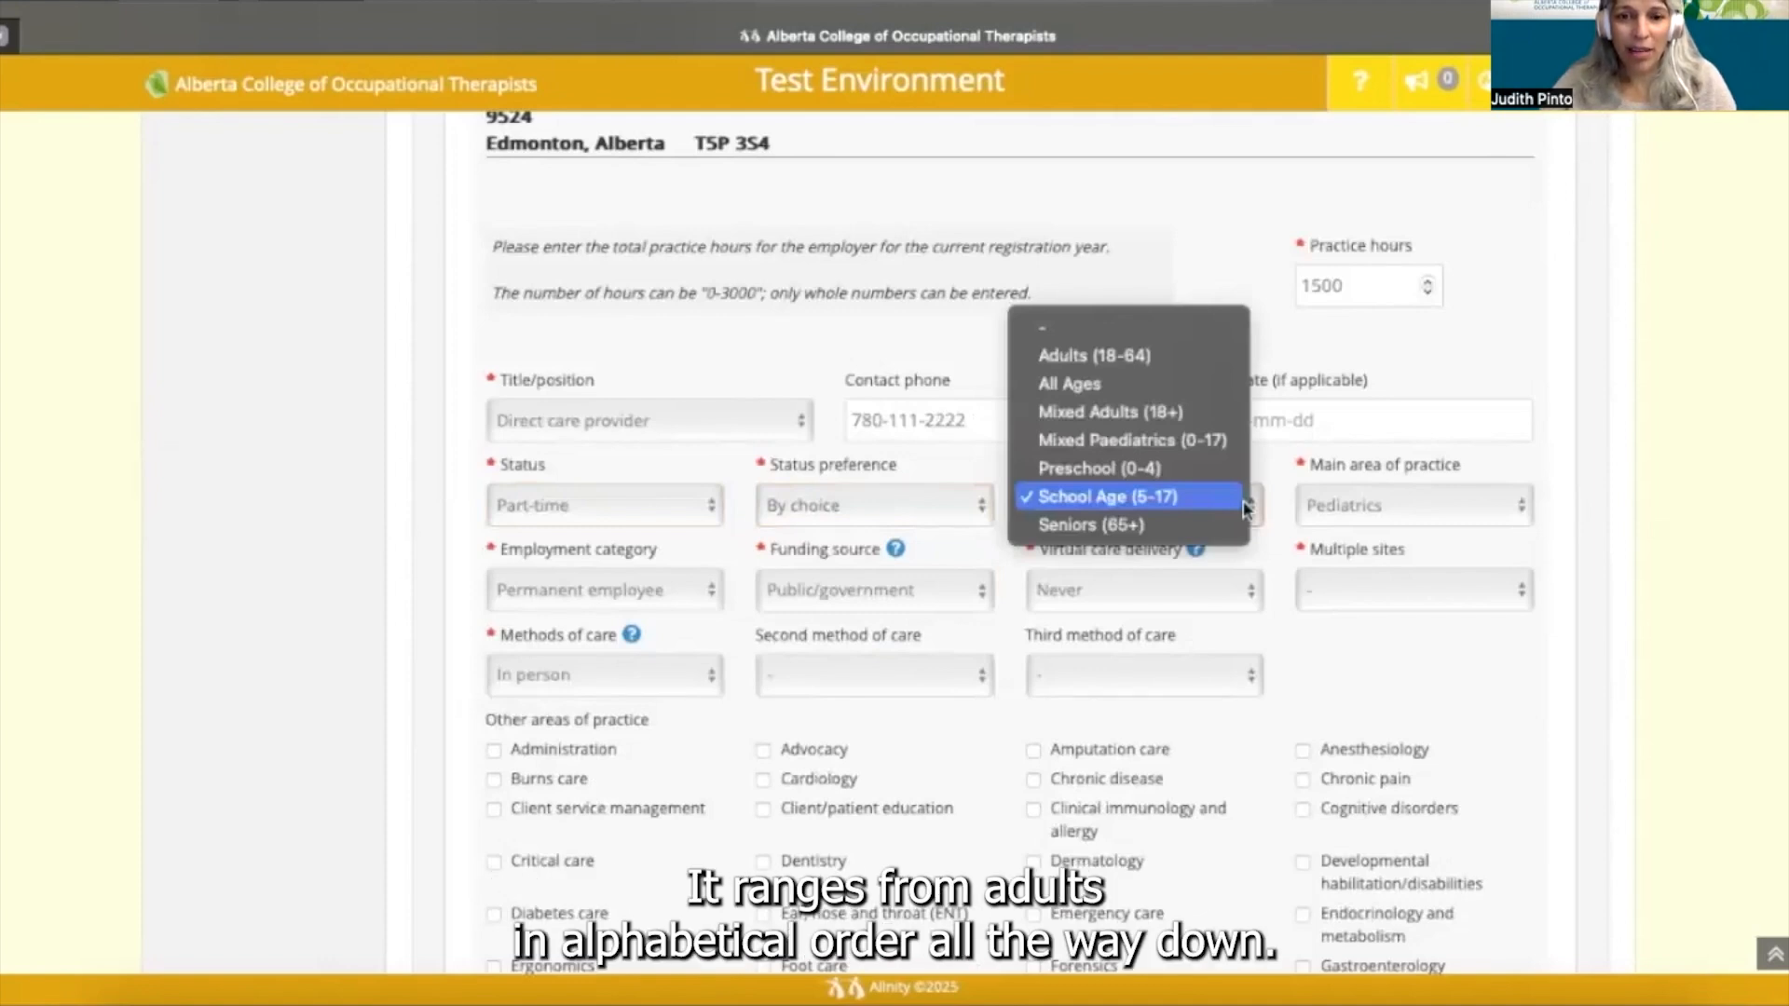
pyautogui.click(1244, 506)
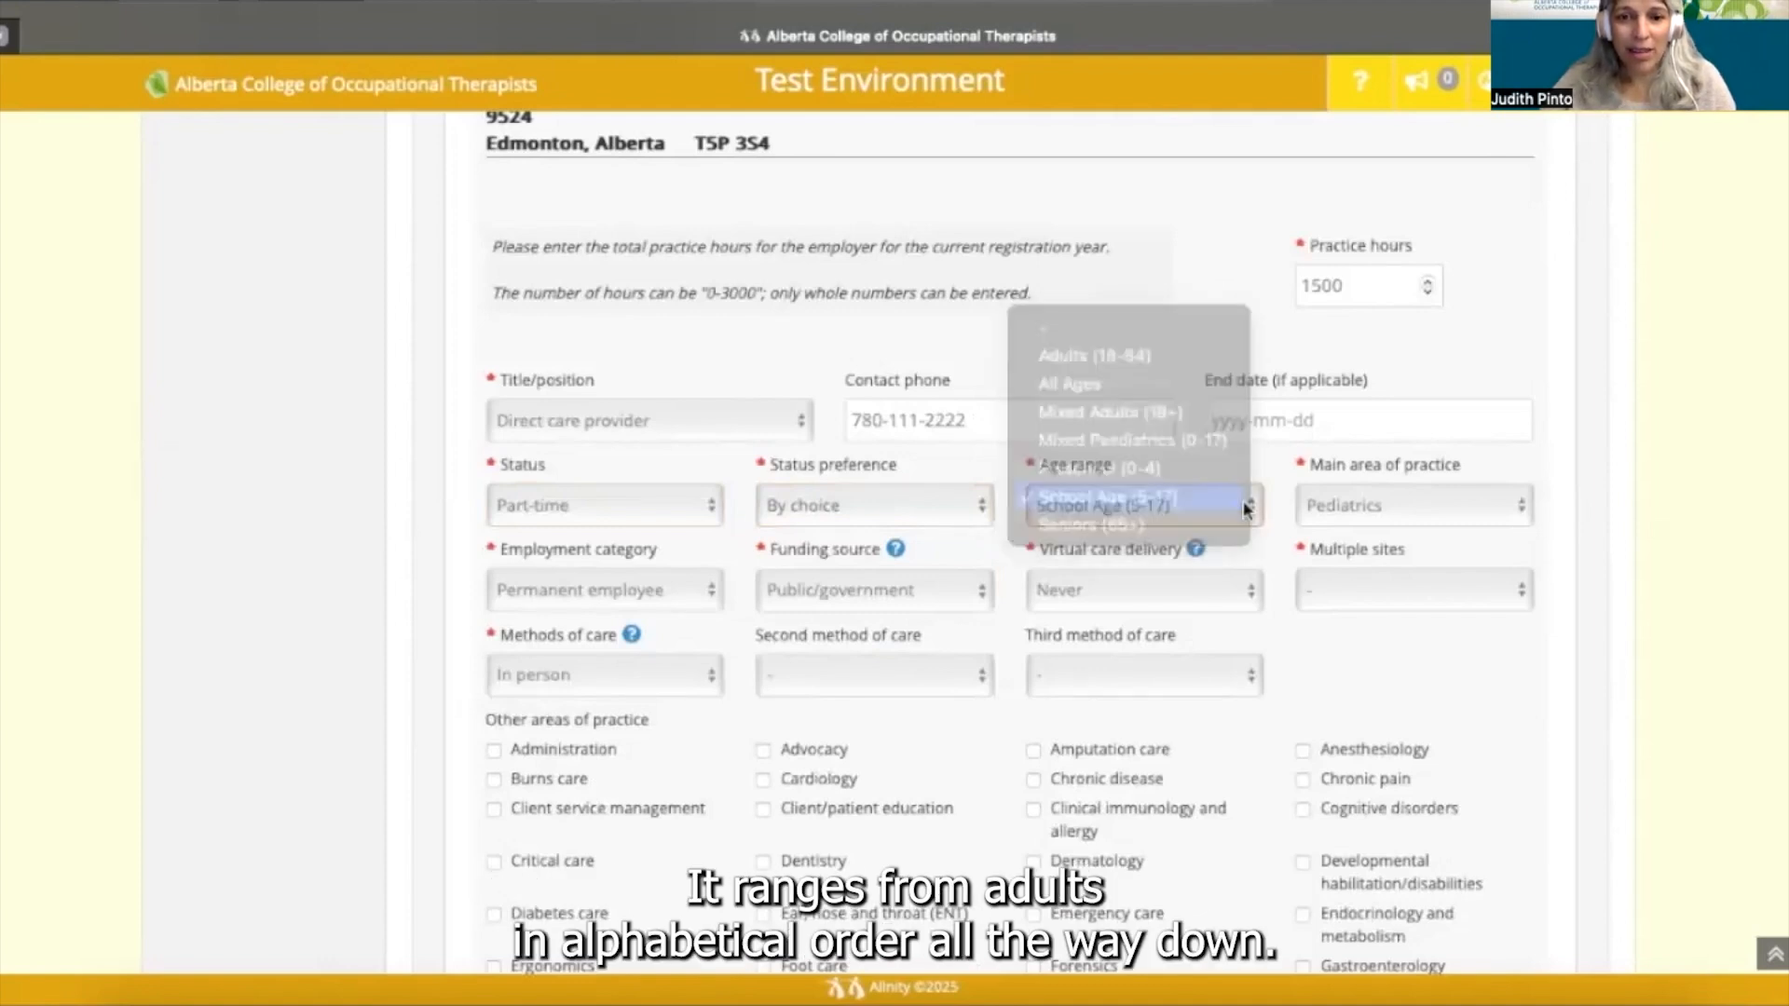
pyautogui.click(1519, 505)
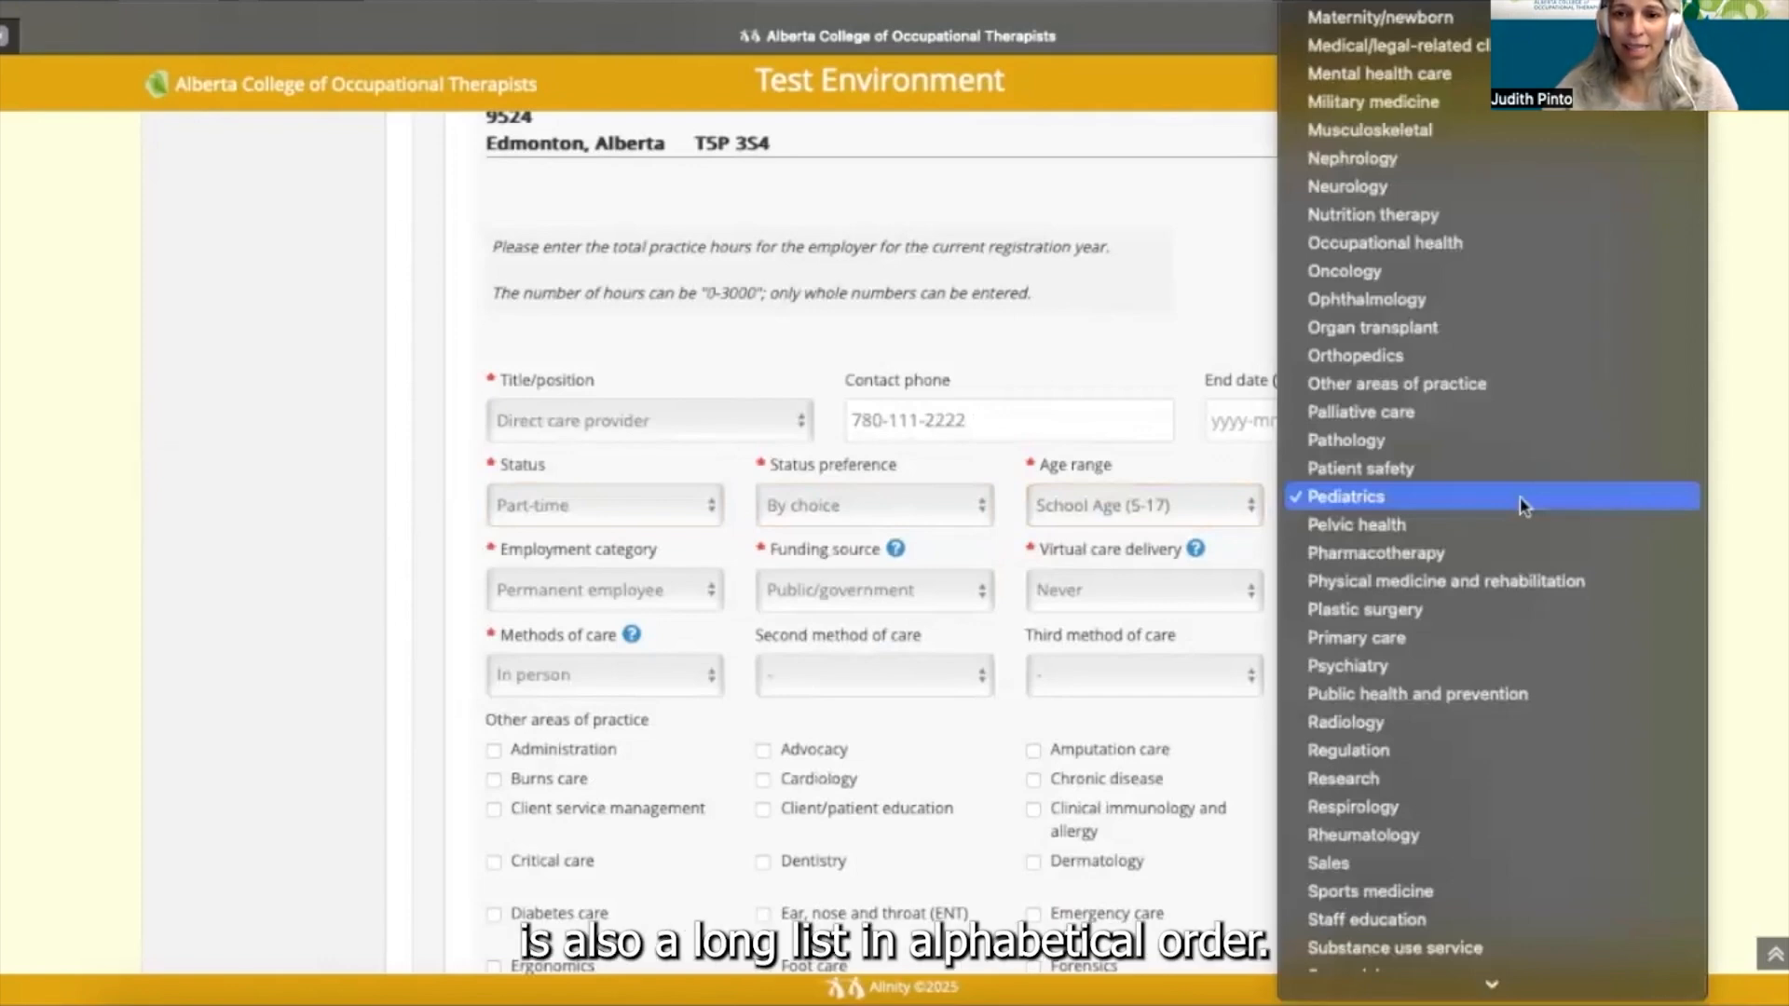
pyautogui.scroll(-3, 1519, 497)
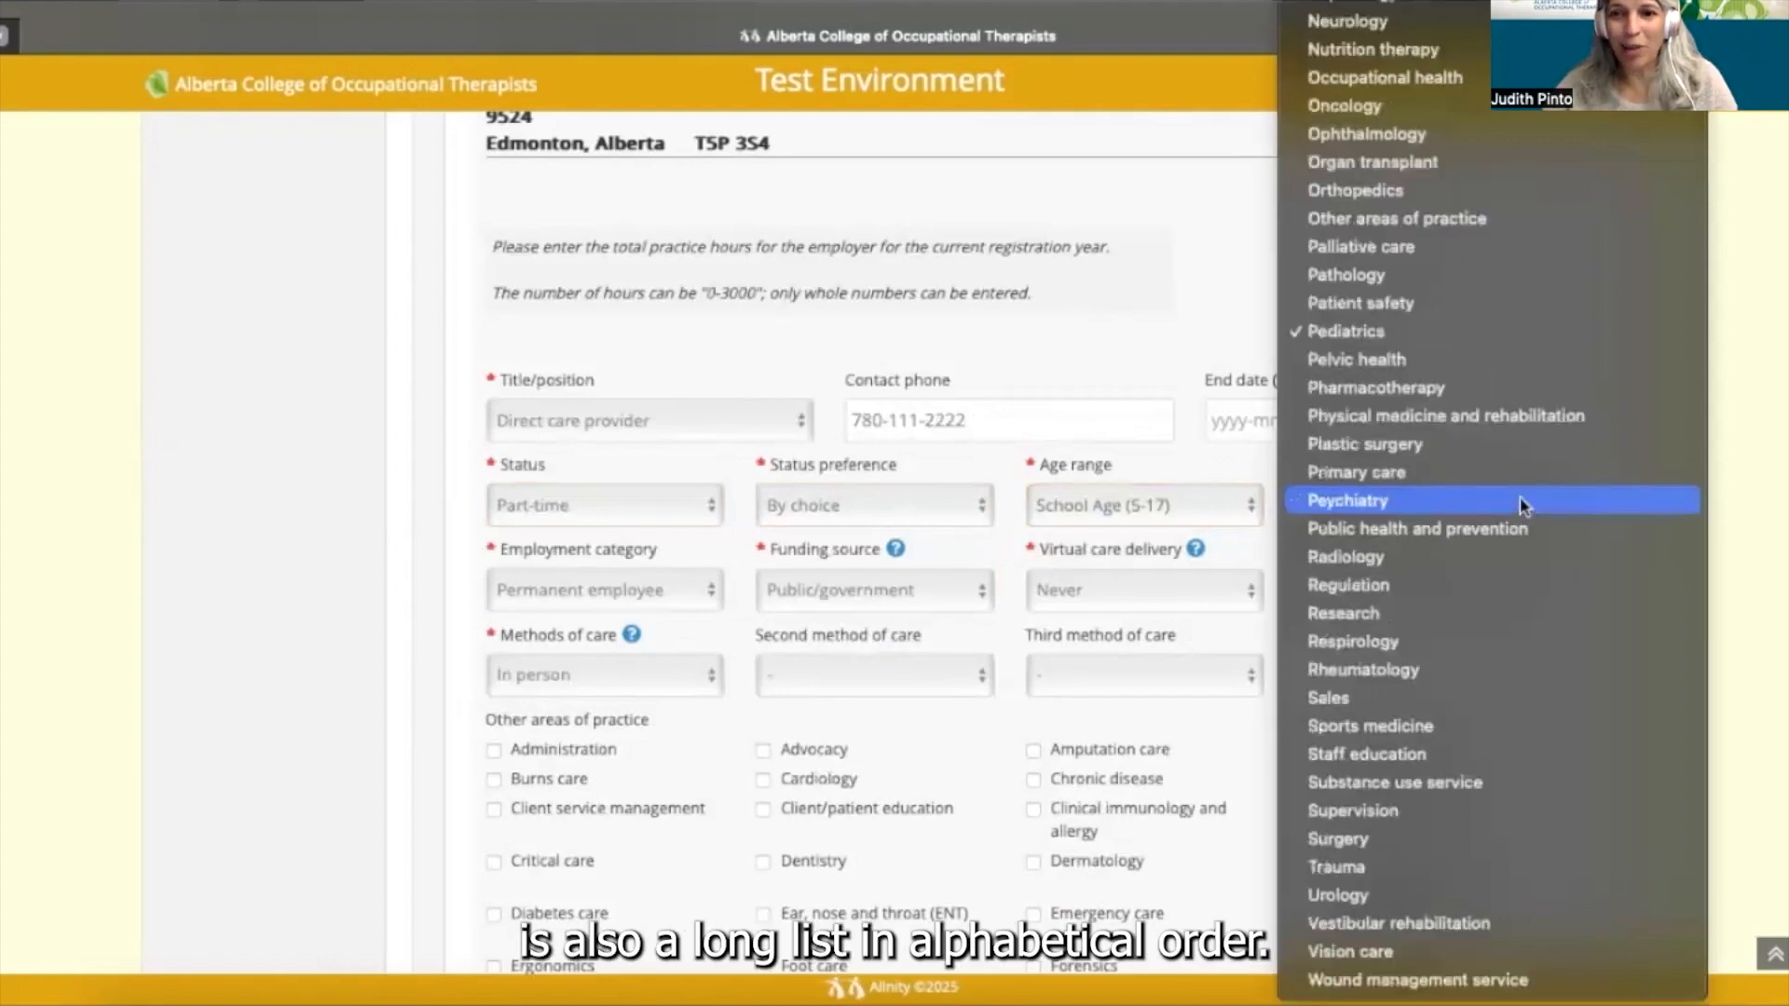
pyautogui.scroll(1, 1519, 497)
pyautogui.click(1360, 389)
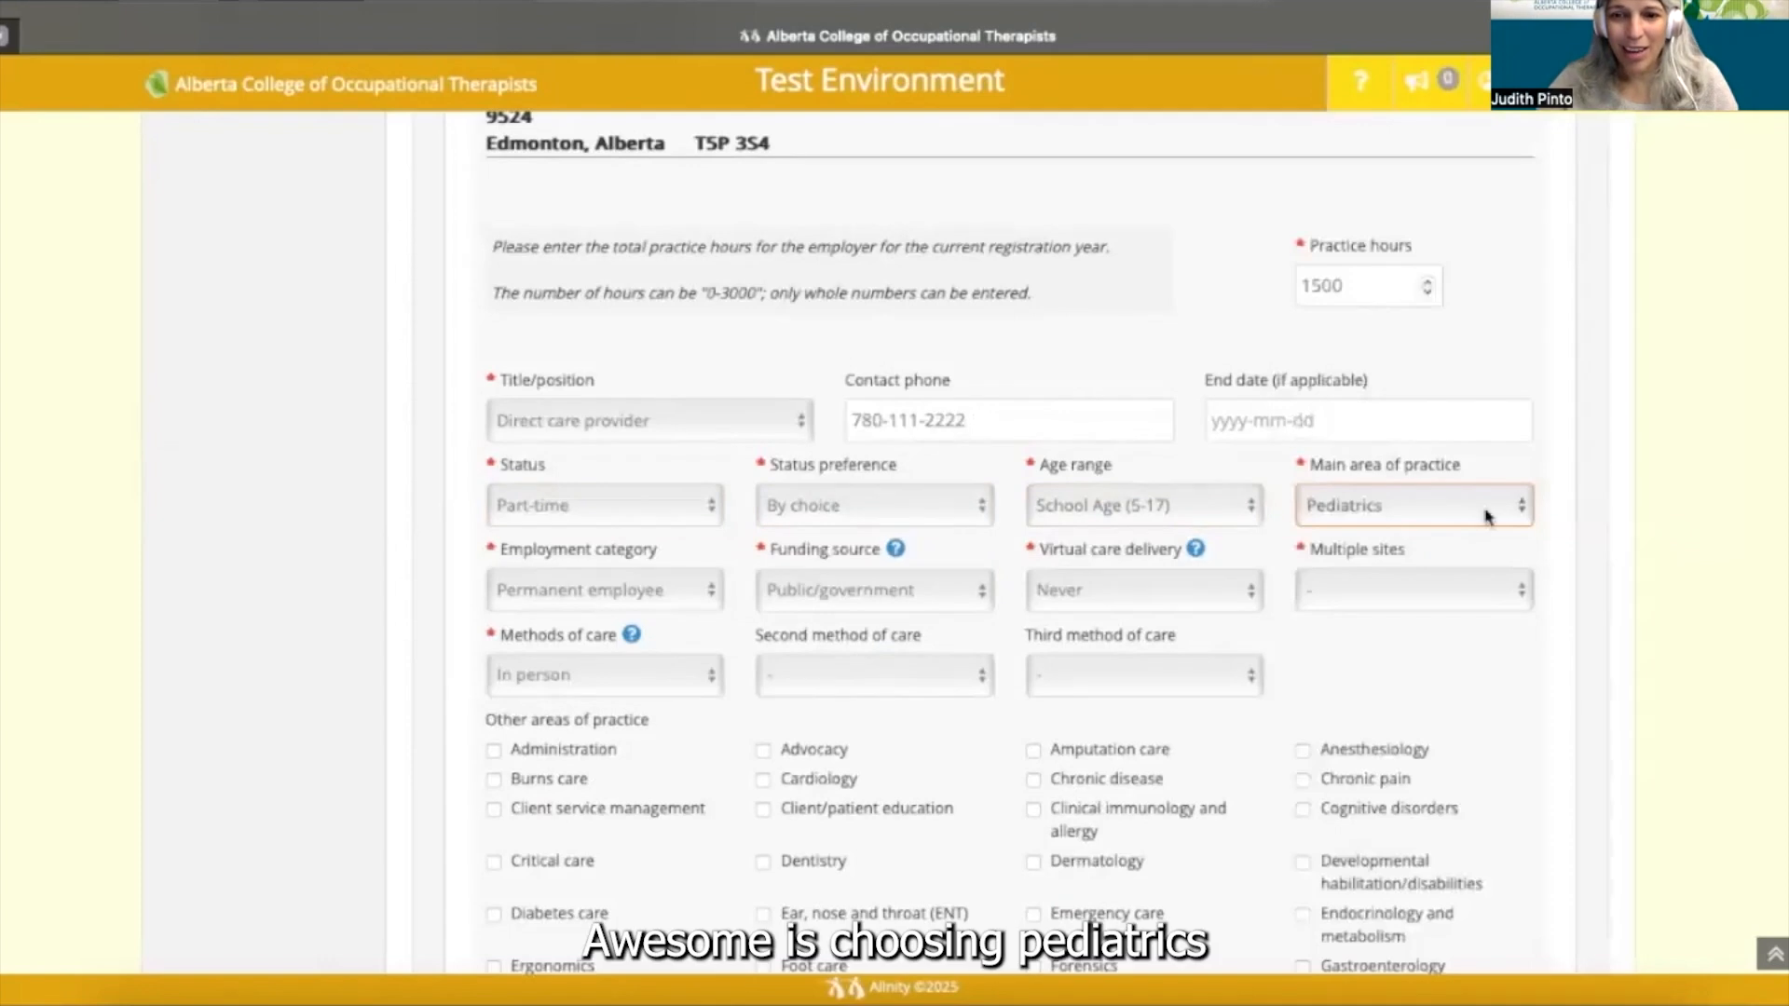
pyautogui.scroll(-1, 1517, 571)
pyautogui.scroll(-2, 1519, 576)
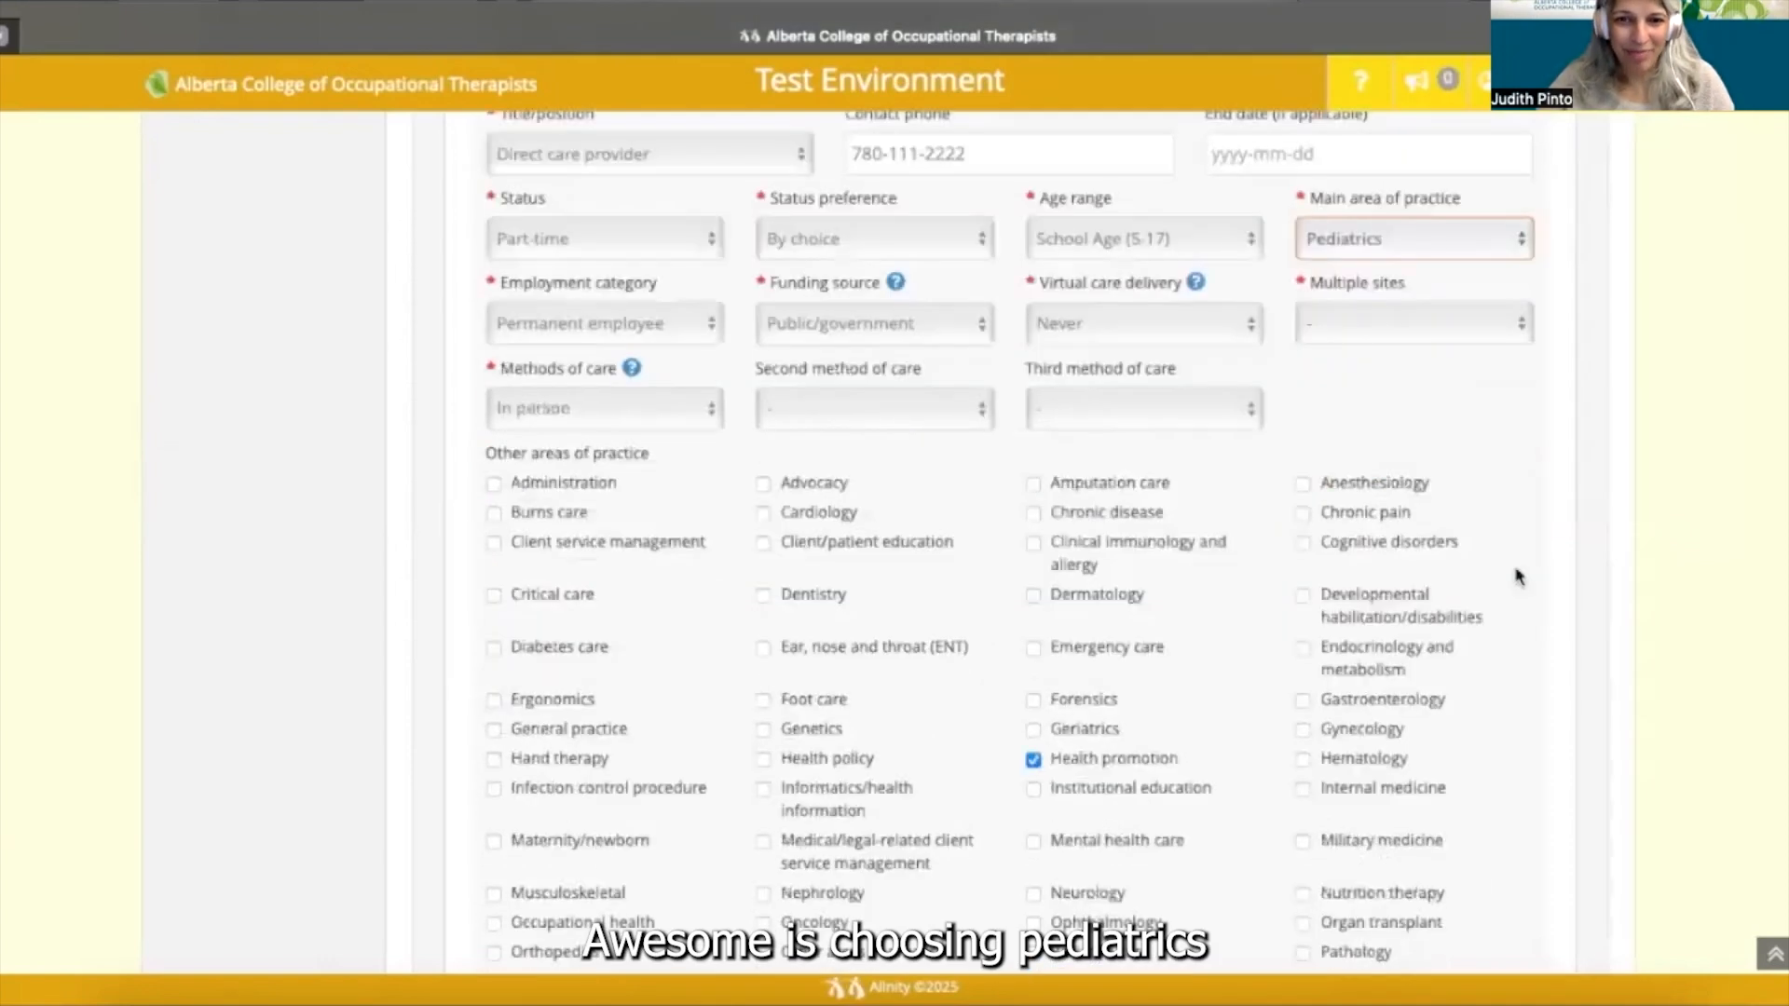
pyautogui.scroll(-1, 1518, 218)
pyautogui.click(1520, 183)
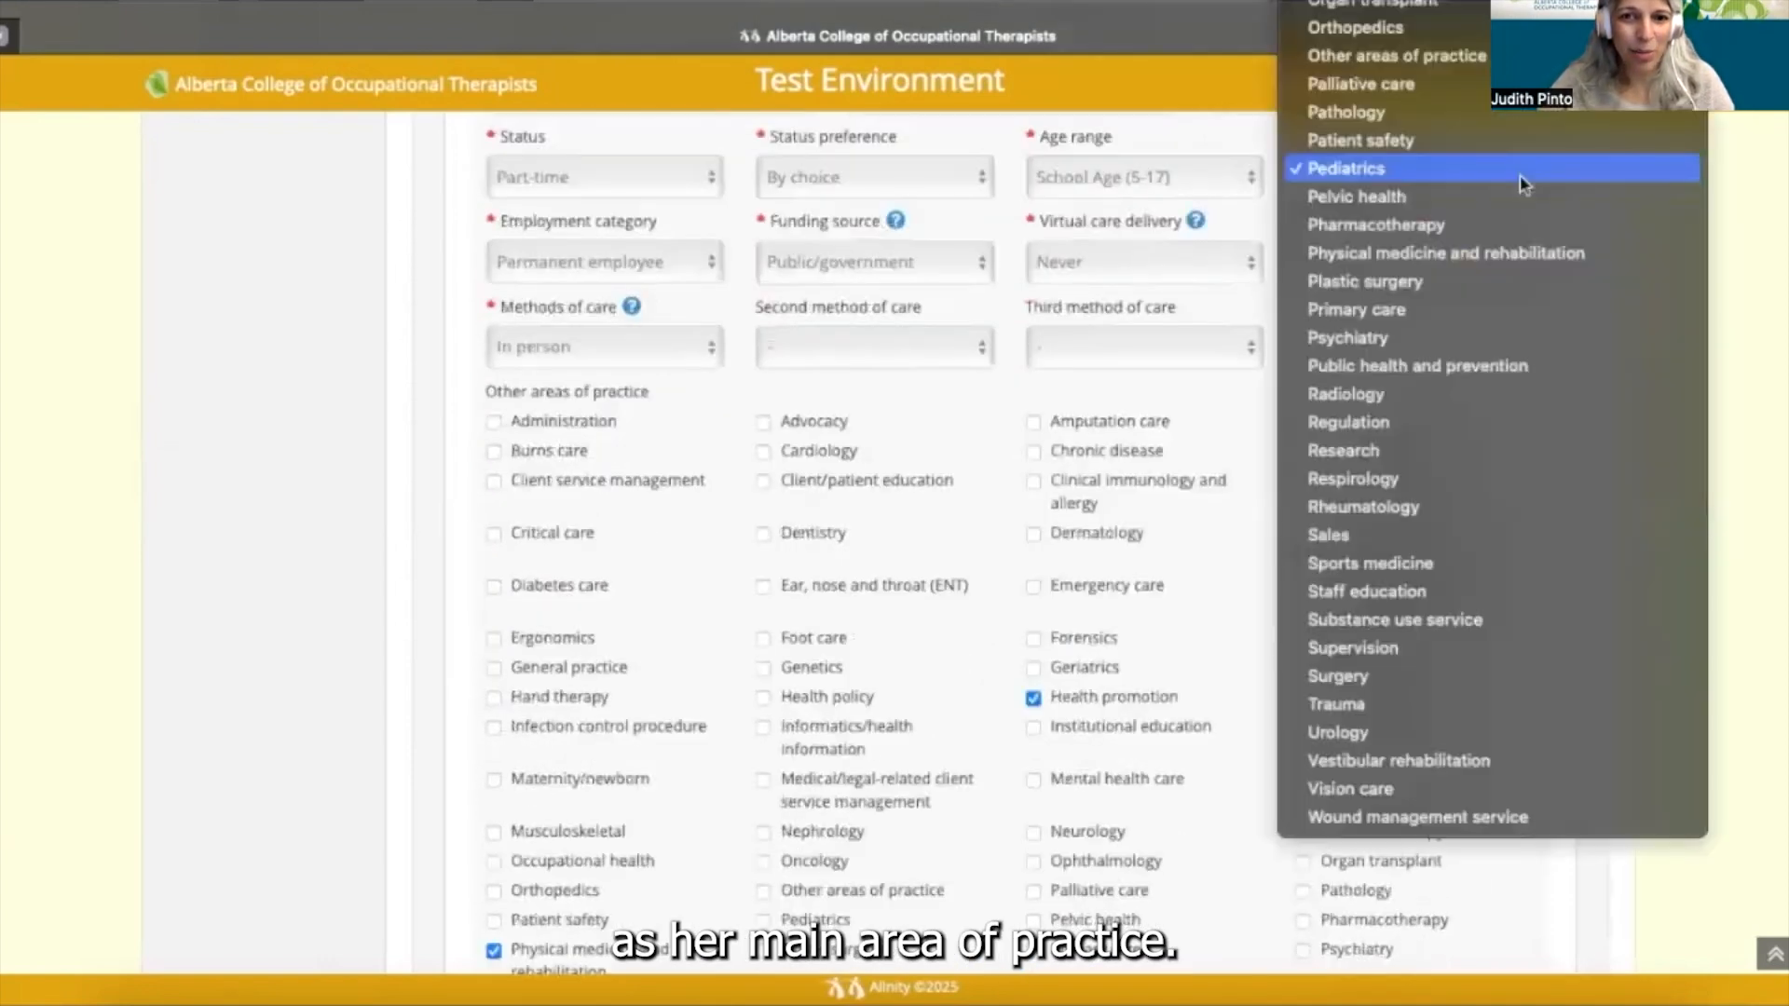
pyautogui.click(1518, 175)
pyautogui.scroll(1, 1211, 550)
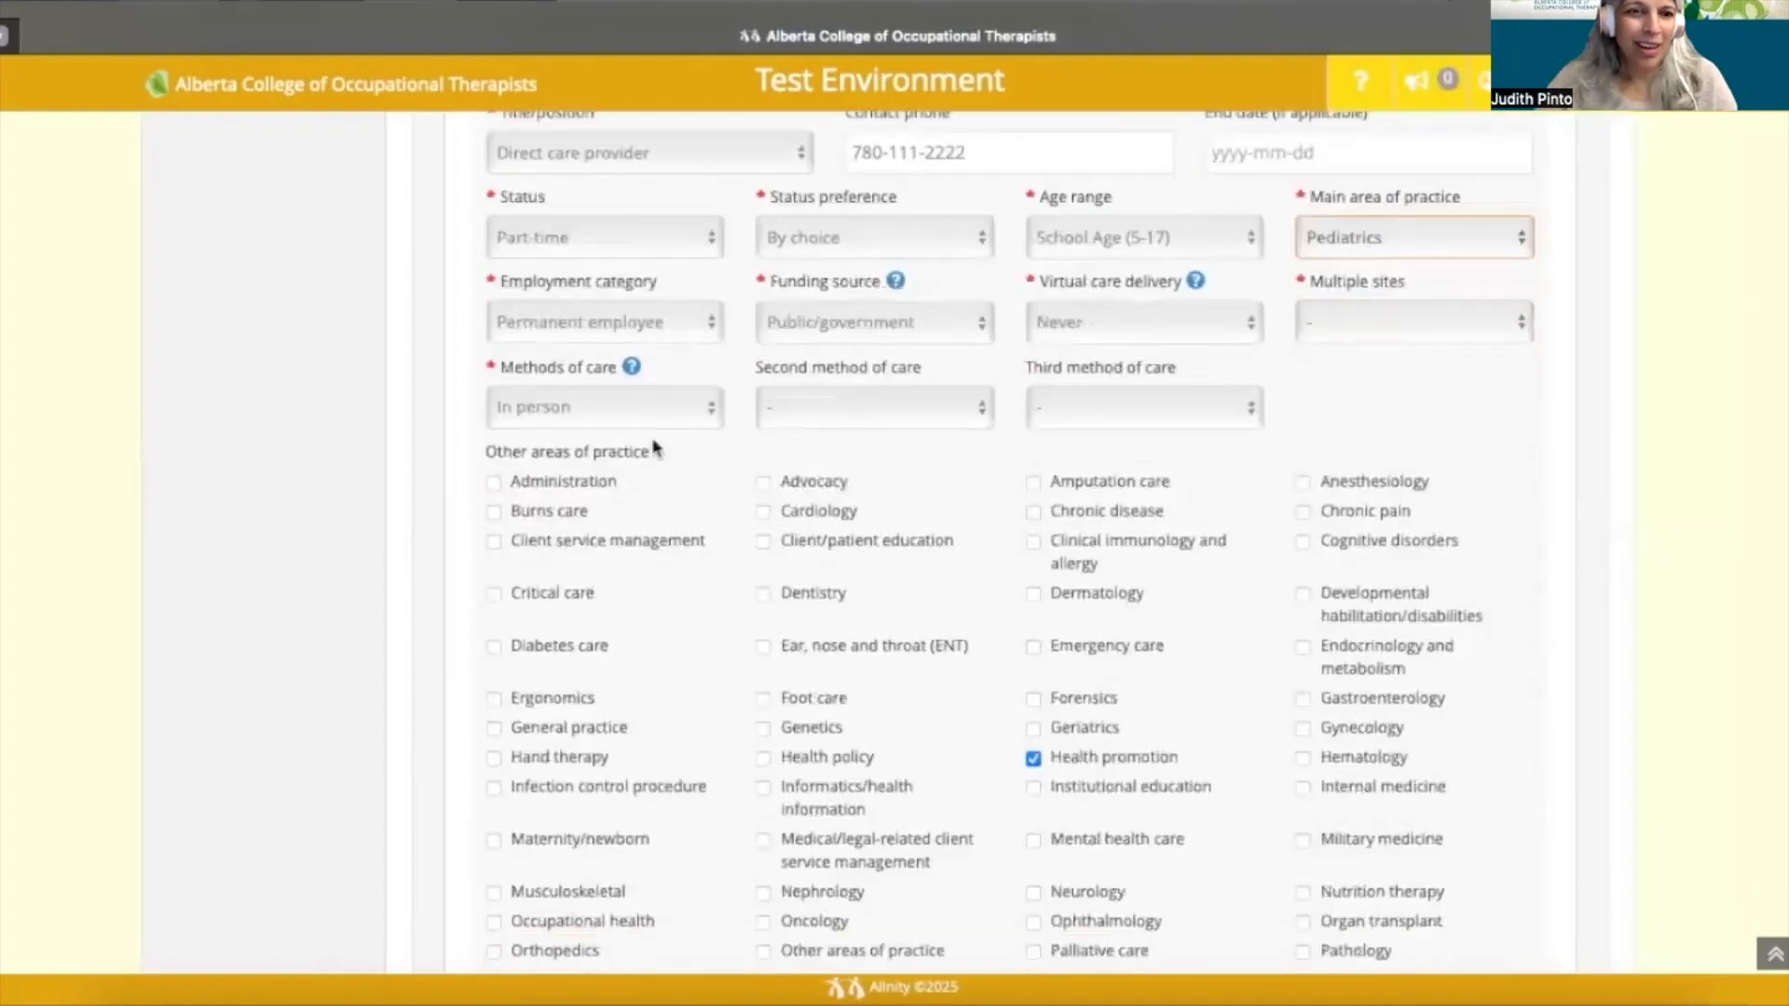
# - Keep Permanent employee and Public/government; set virtual care to Less than 10% and Multiple sites to Yes
pyautogui.click(714, 322)
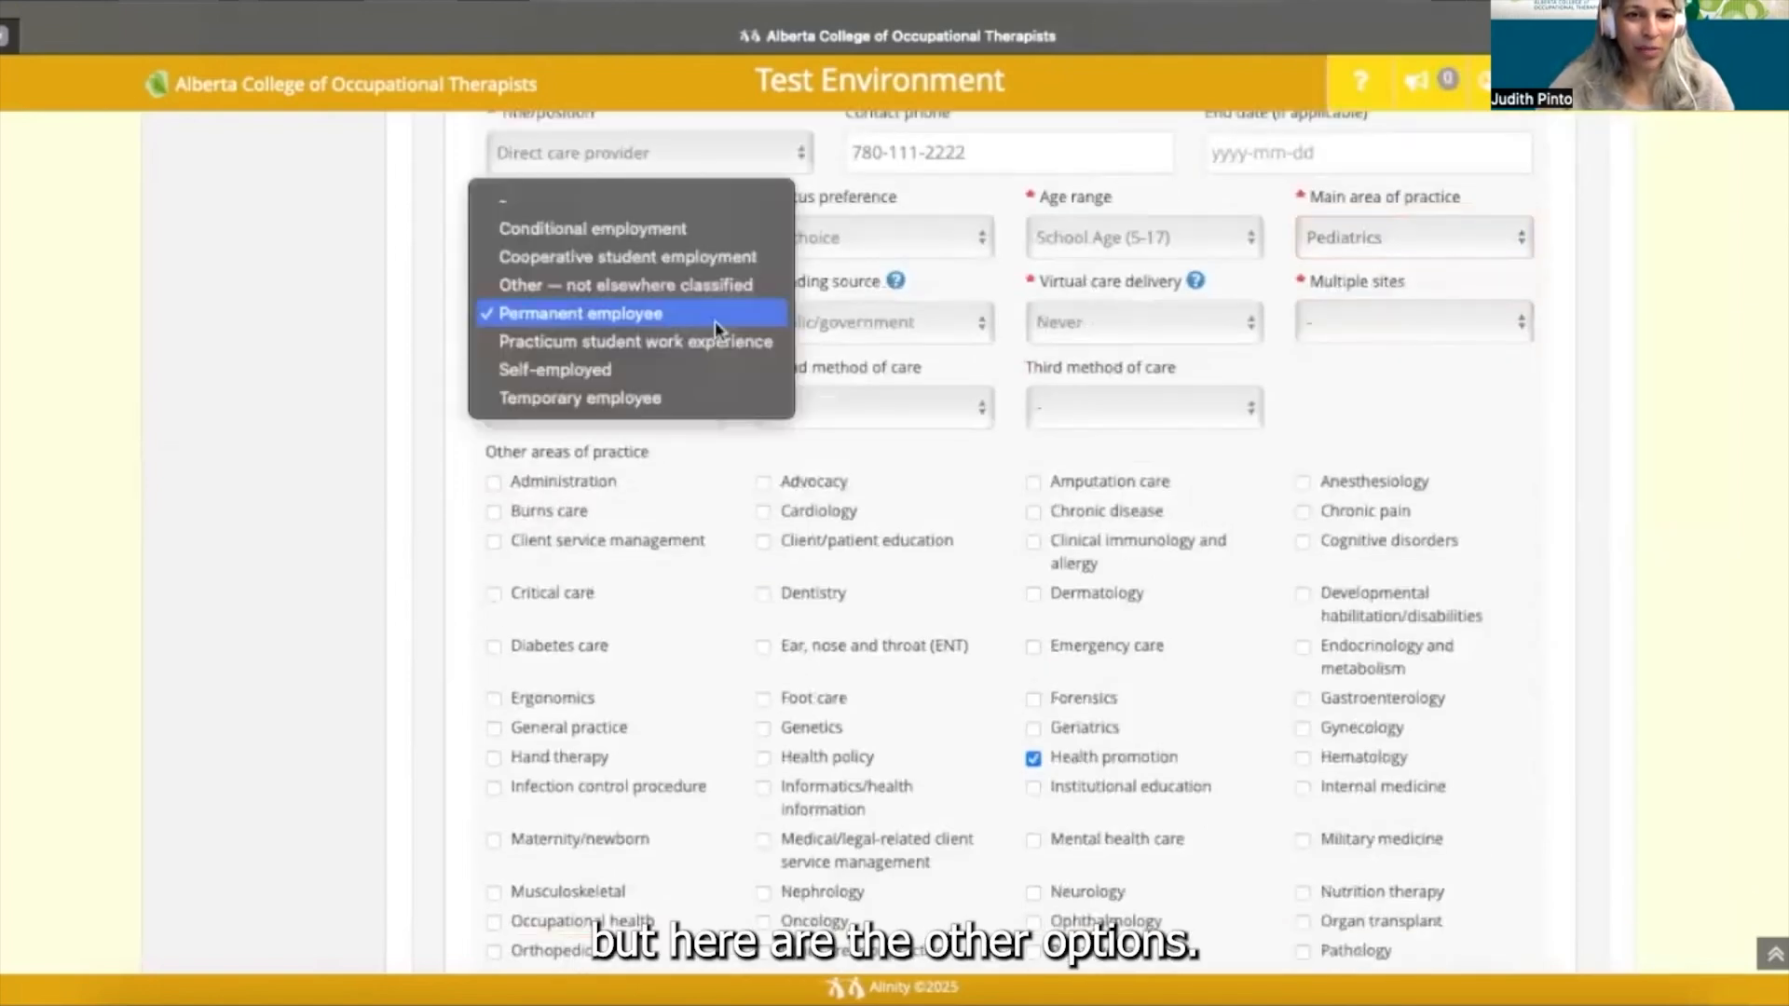
pyautogui.click(714, 321)
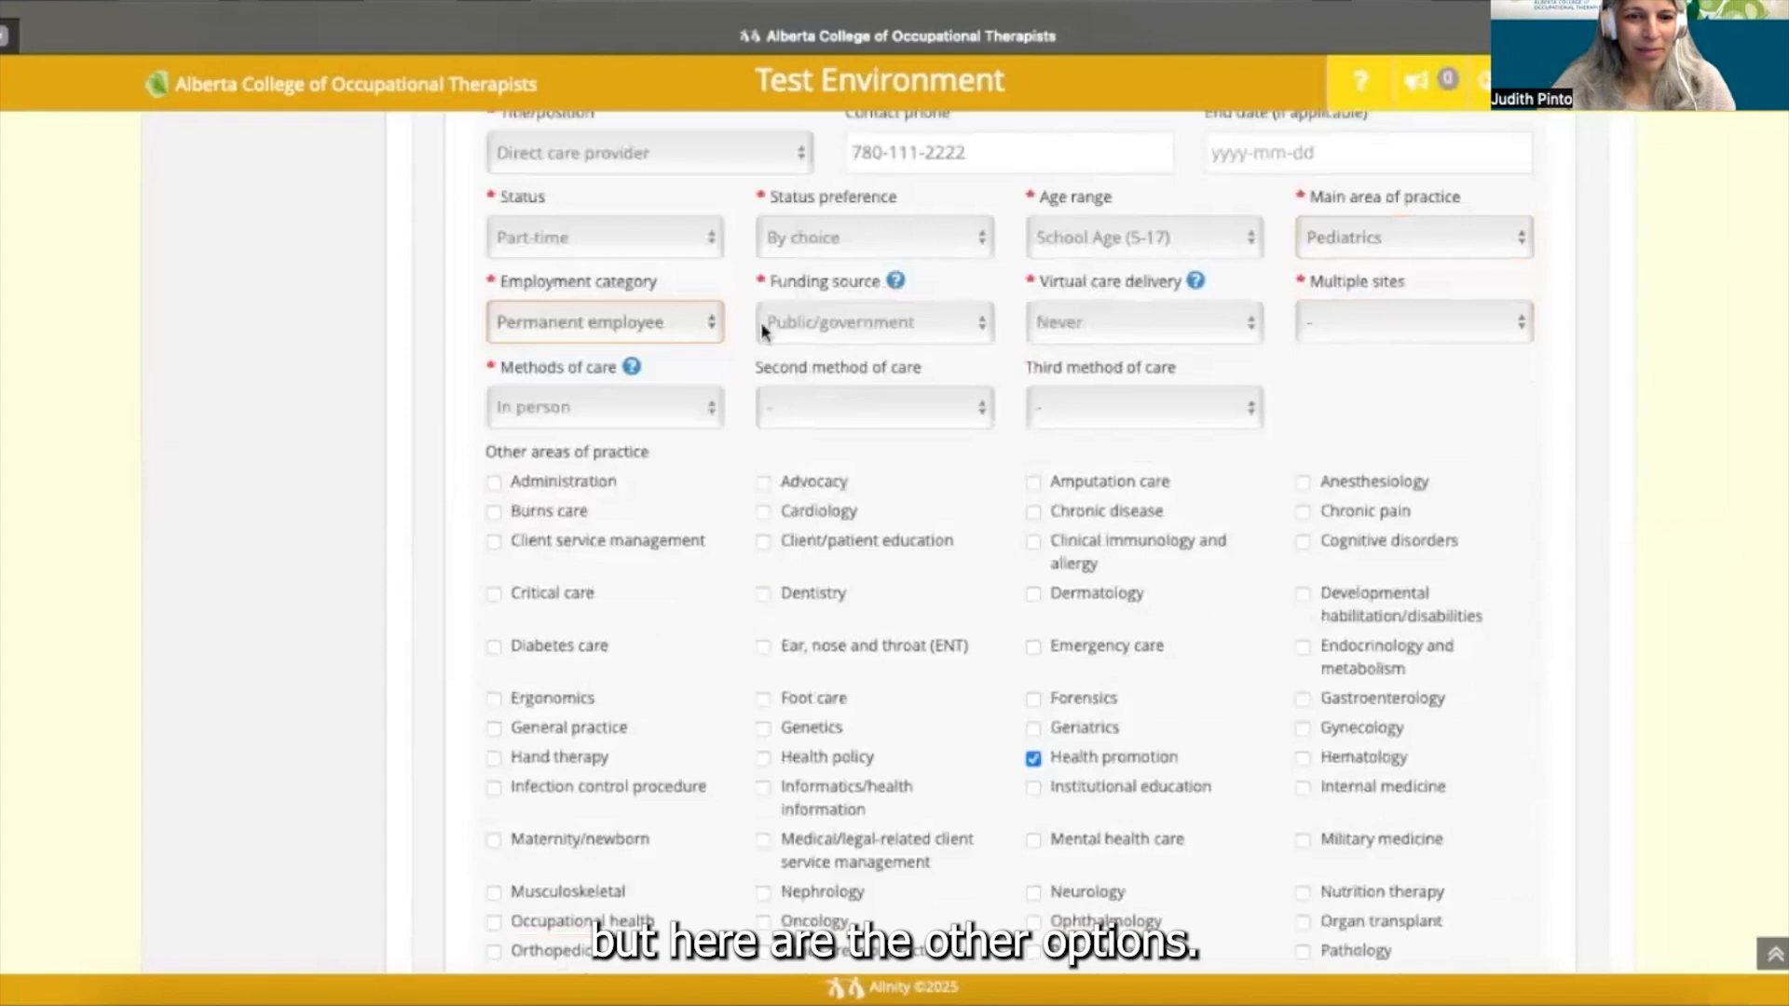
pyautogui.click(980, 324)
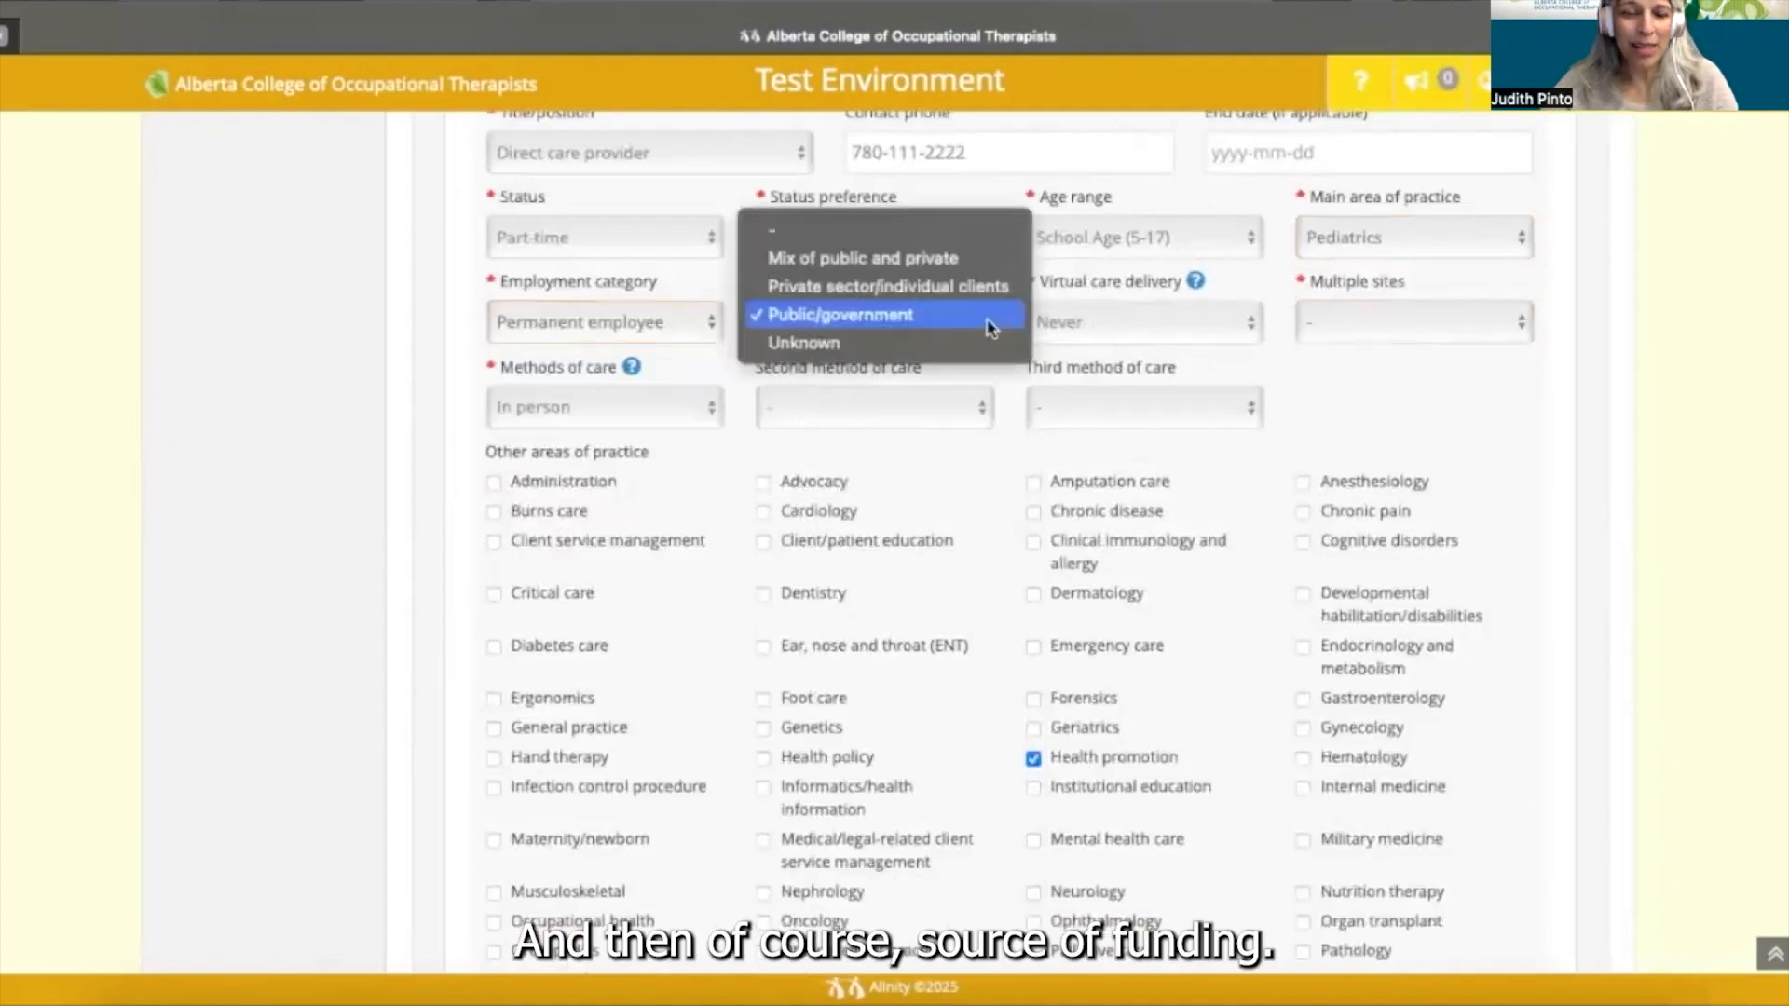
pyautogui.click(899, 319)
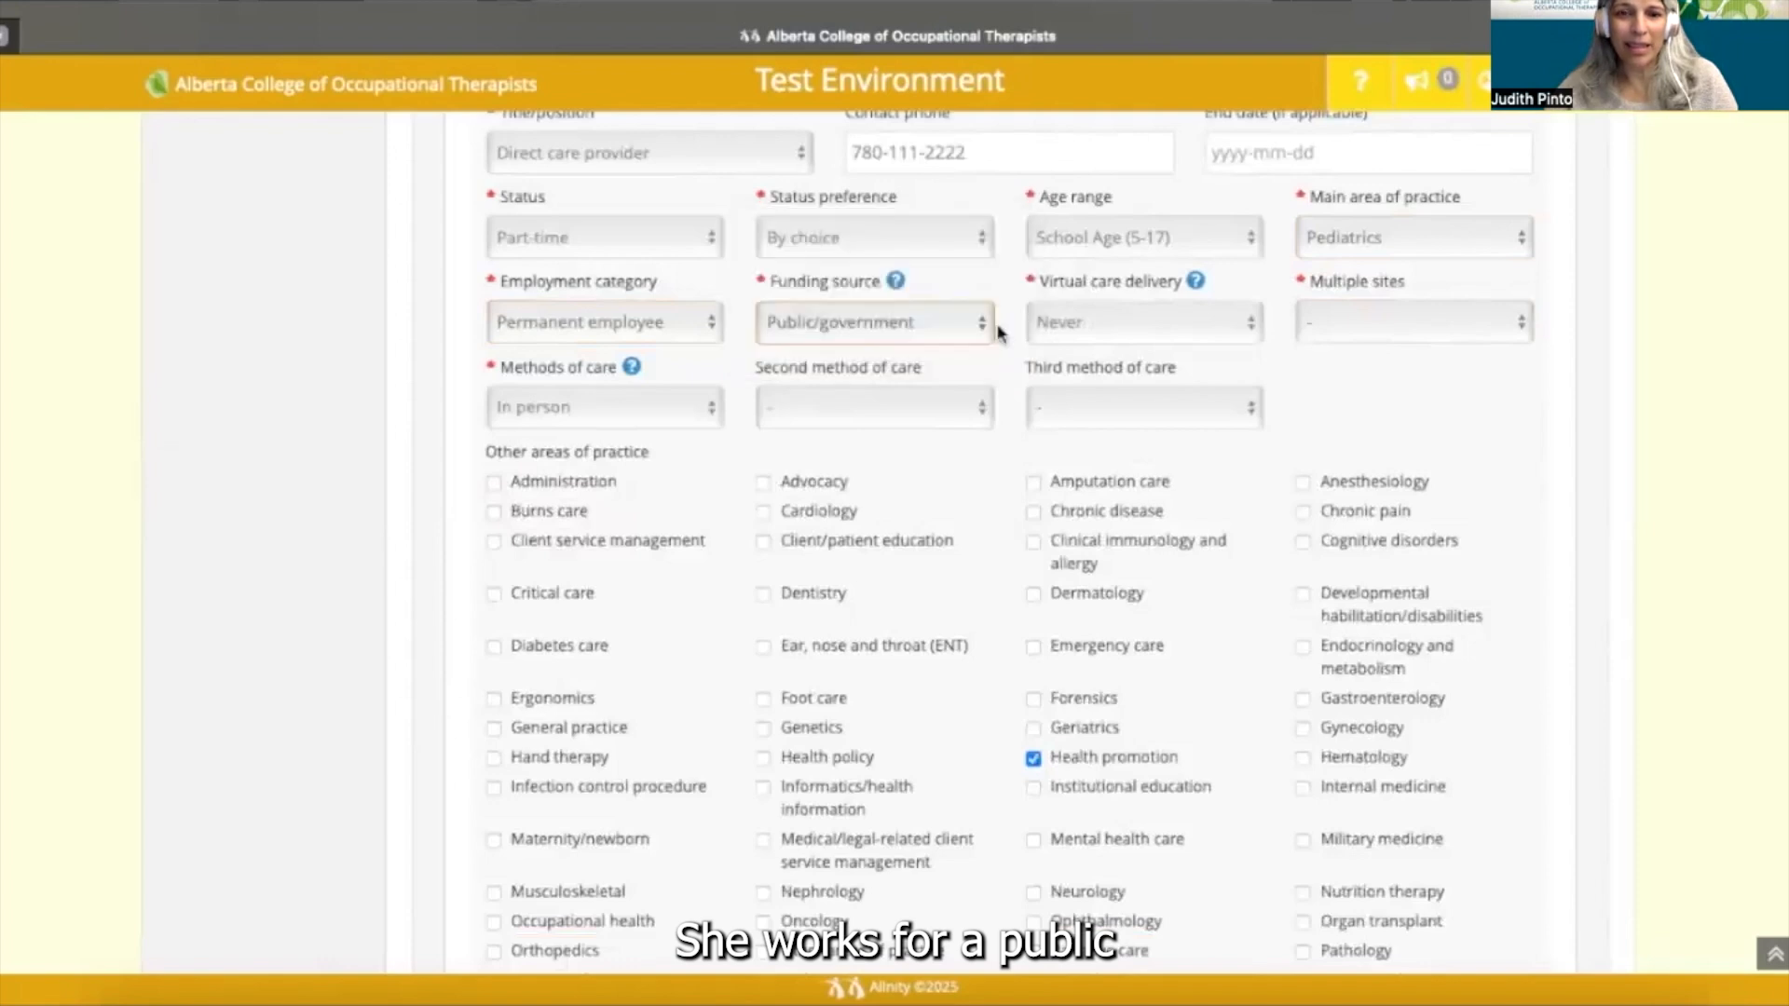
pyautogui.click(1255, 325)
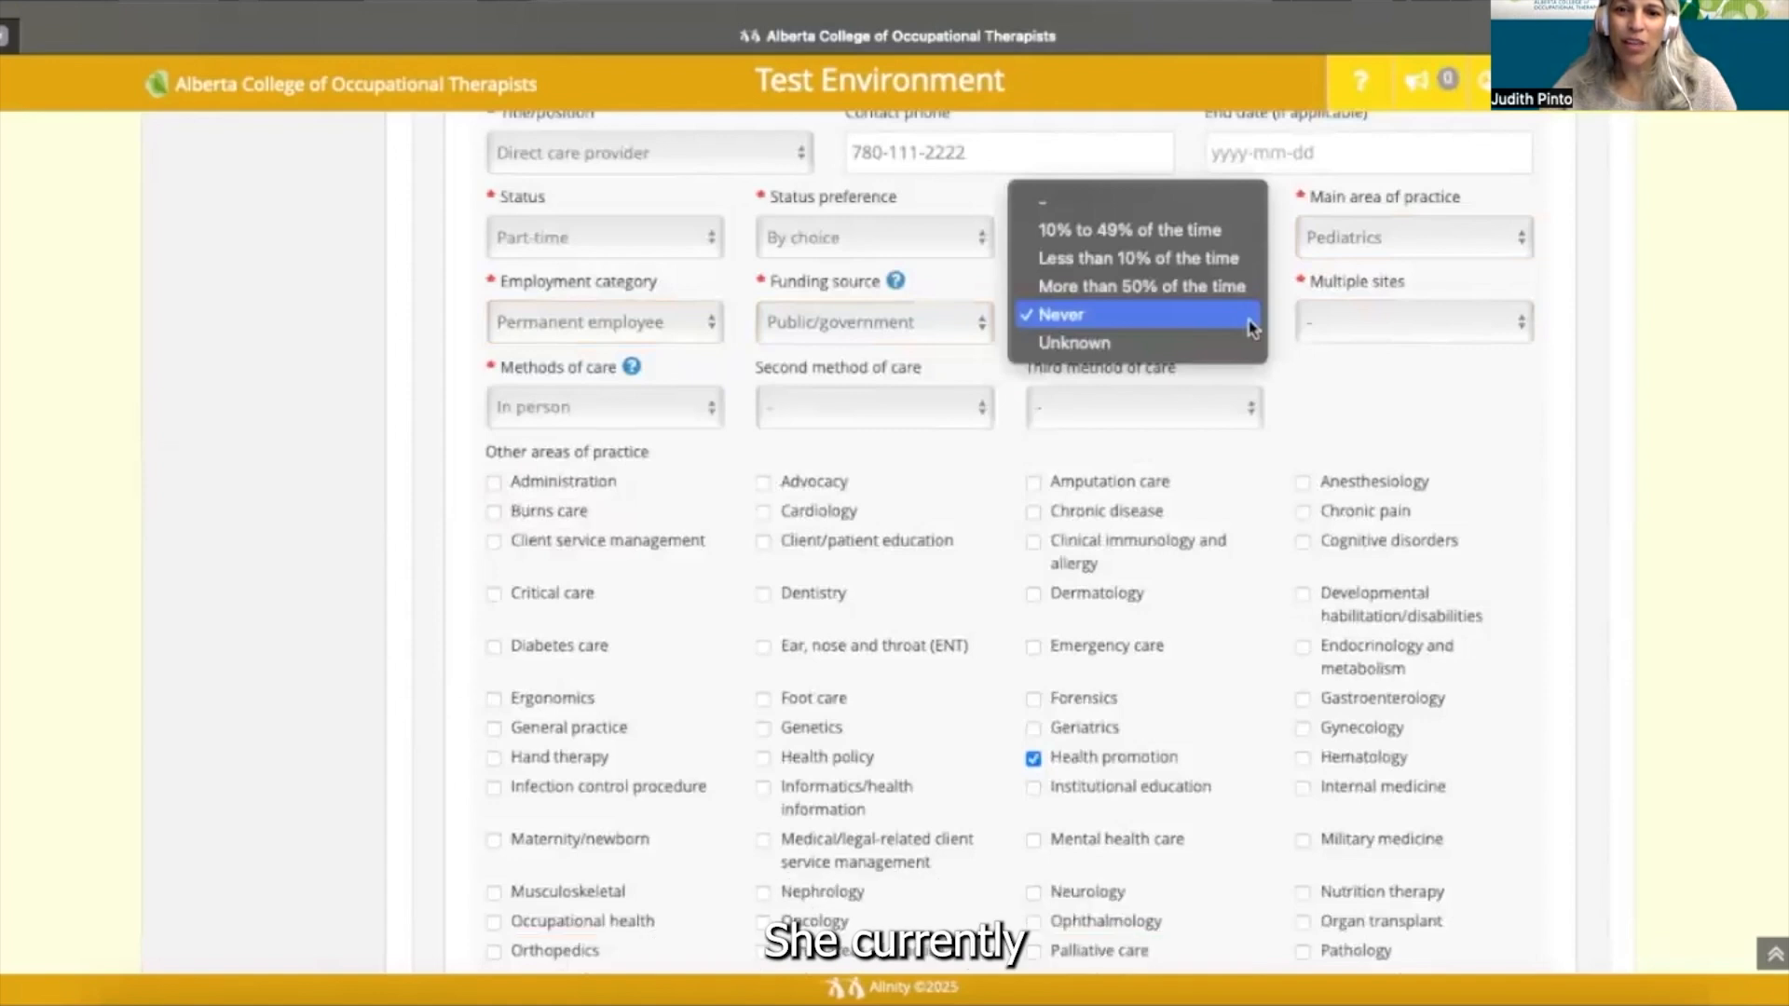
pyautogui.click(1152, 258)
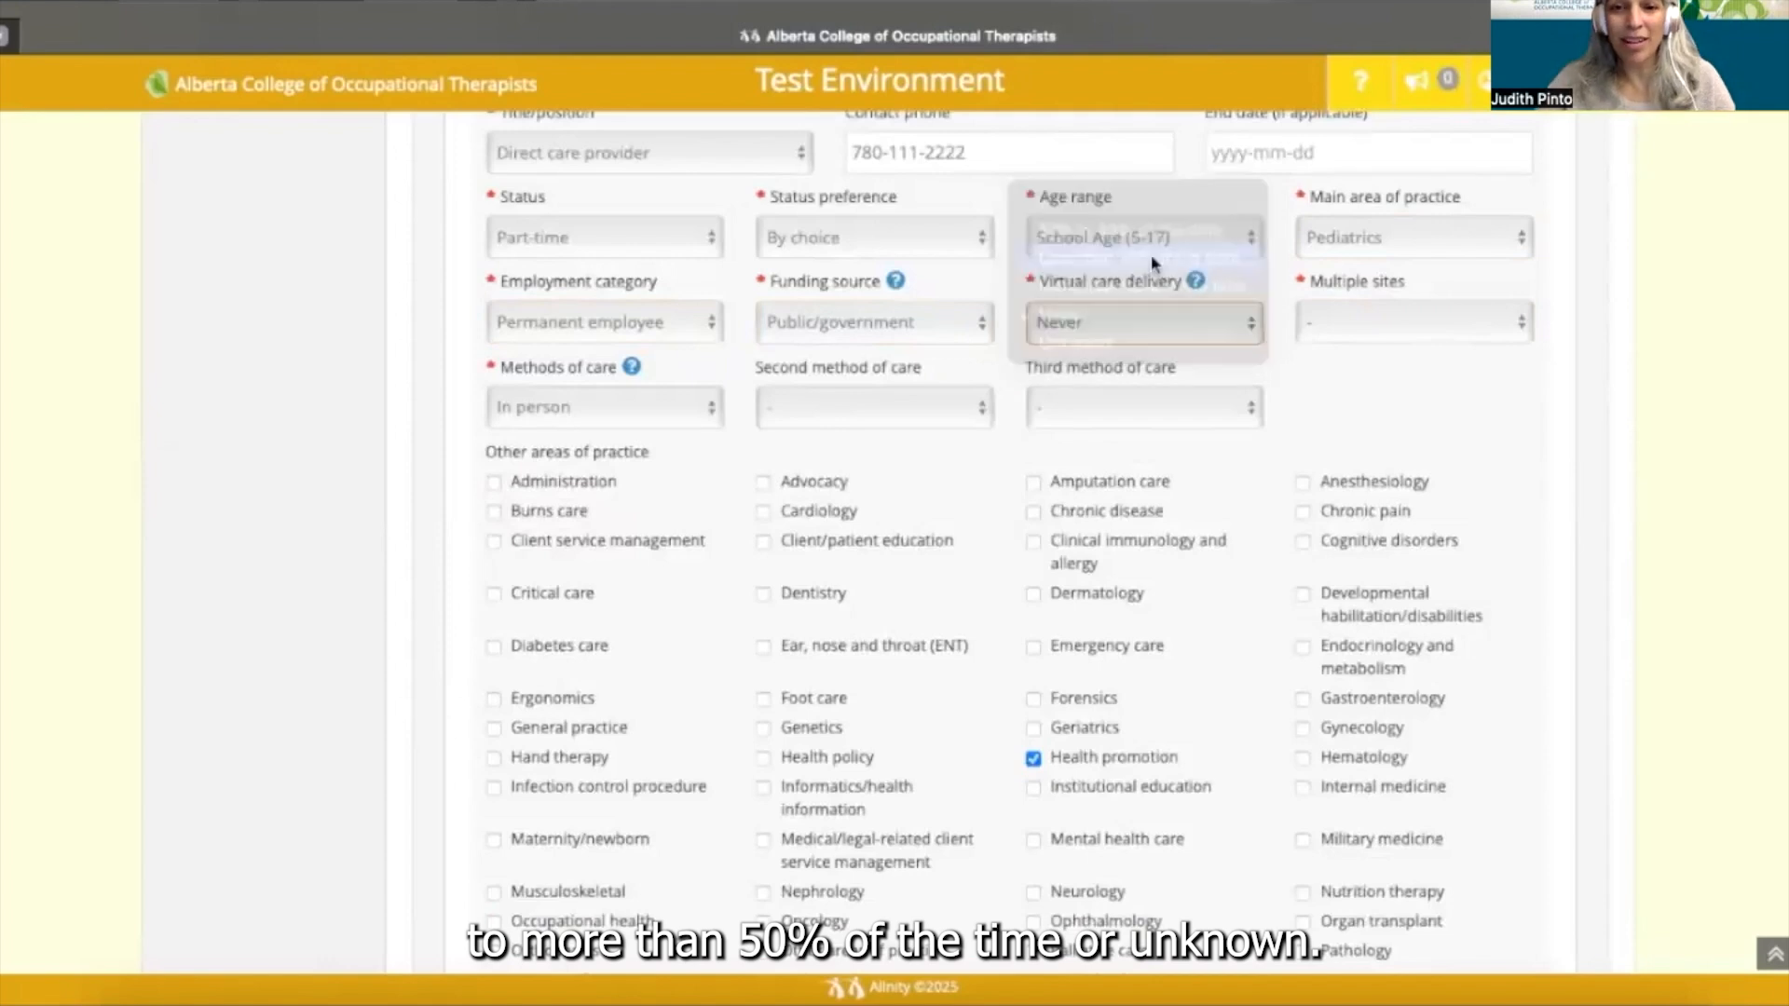
pyautogui.click(1483, 333)
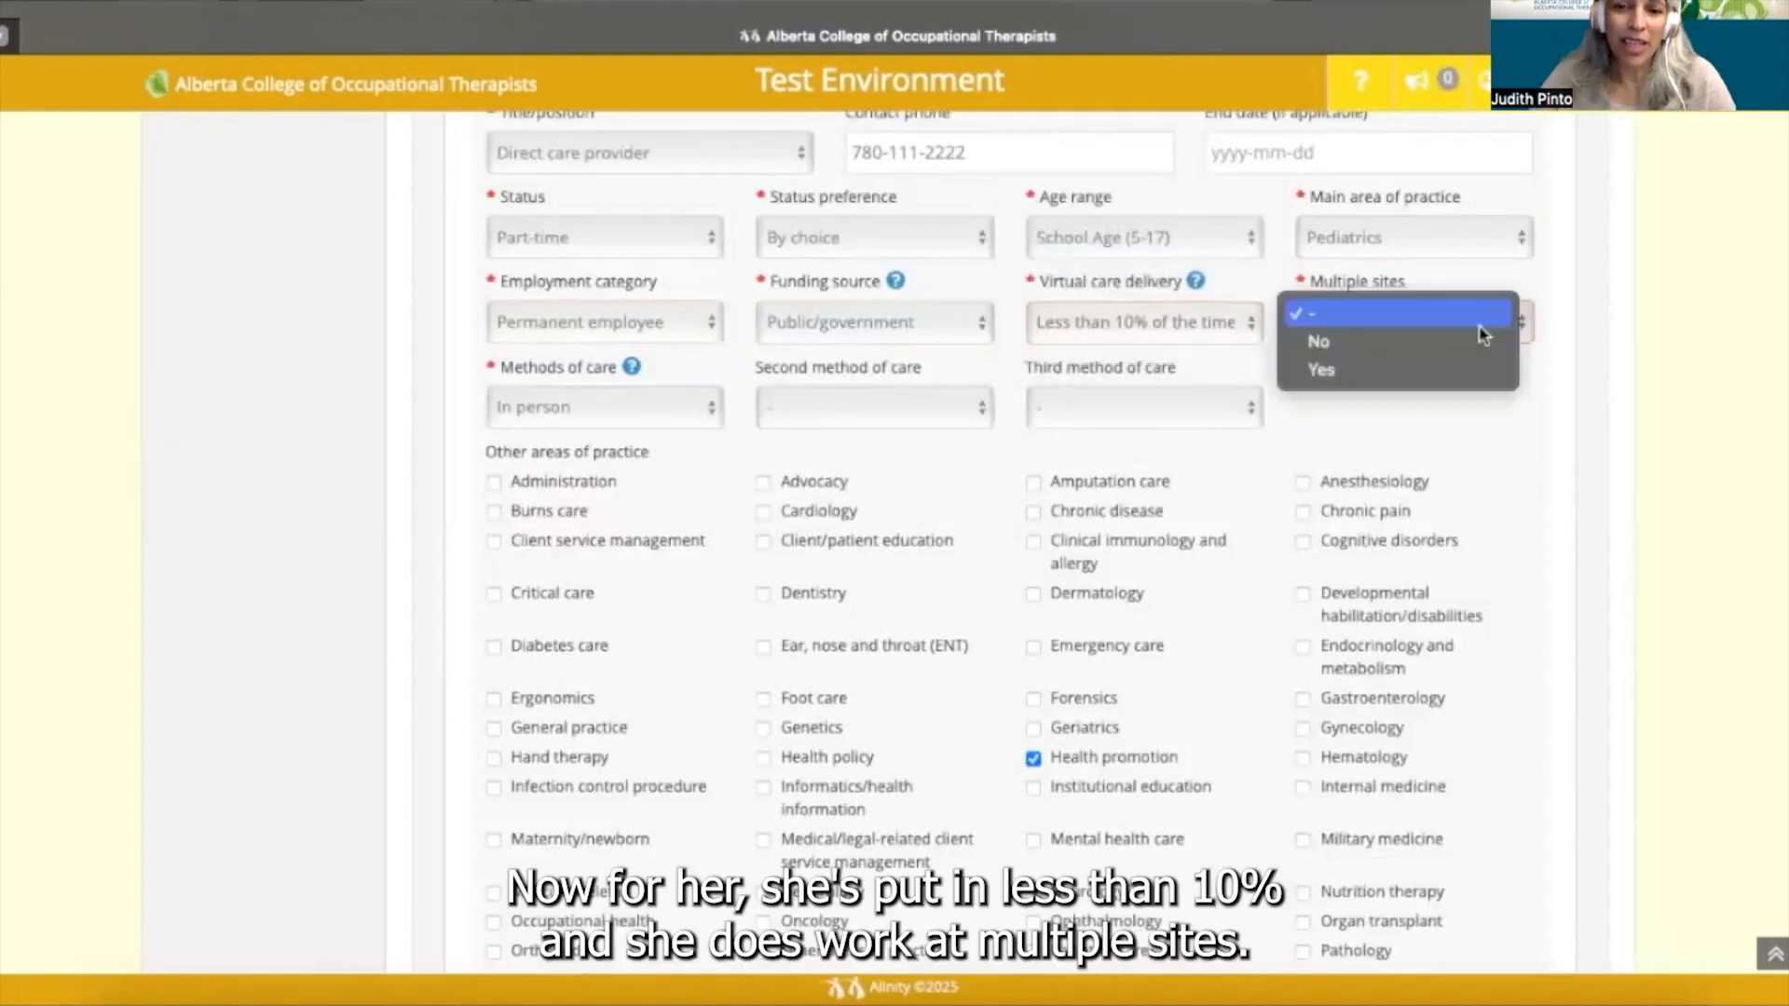
pyautogui.click(1427, 371)
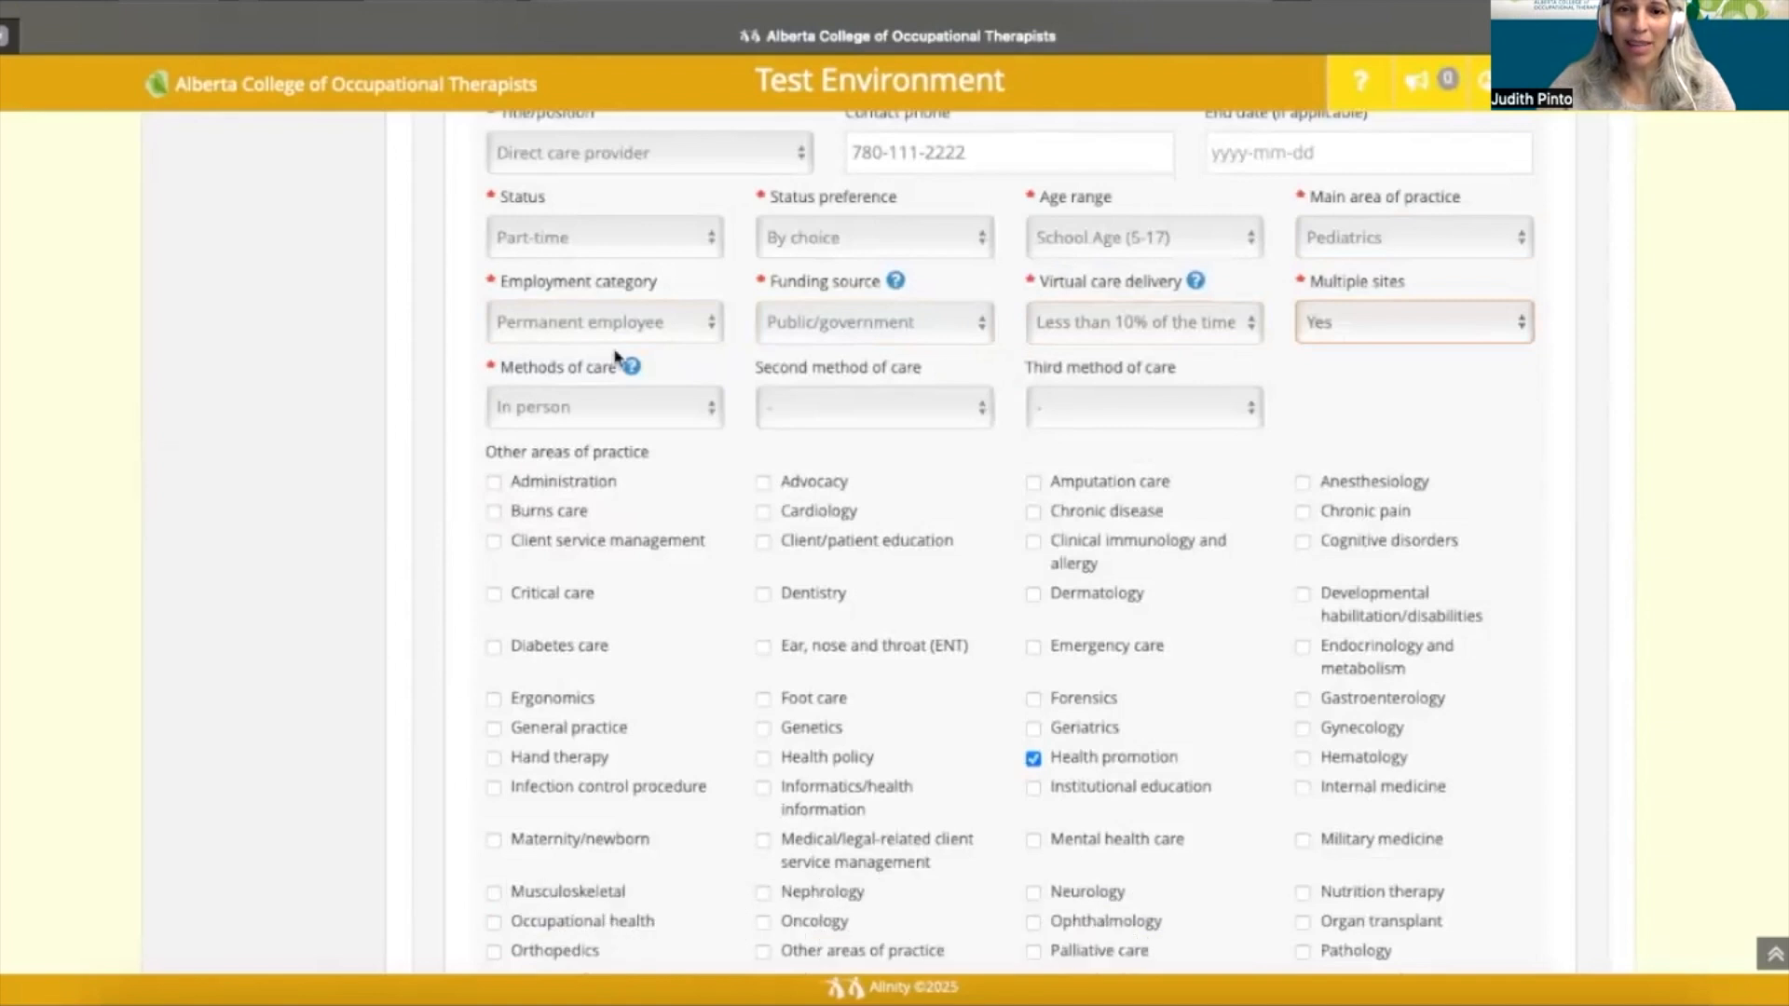
# - Leave In person as the main care method, choosing Telephone second and Email third
pyautogui.click(694, 410)
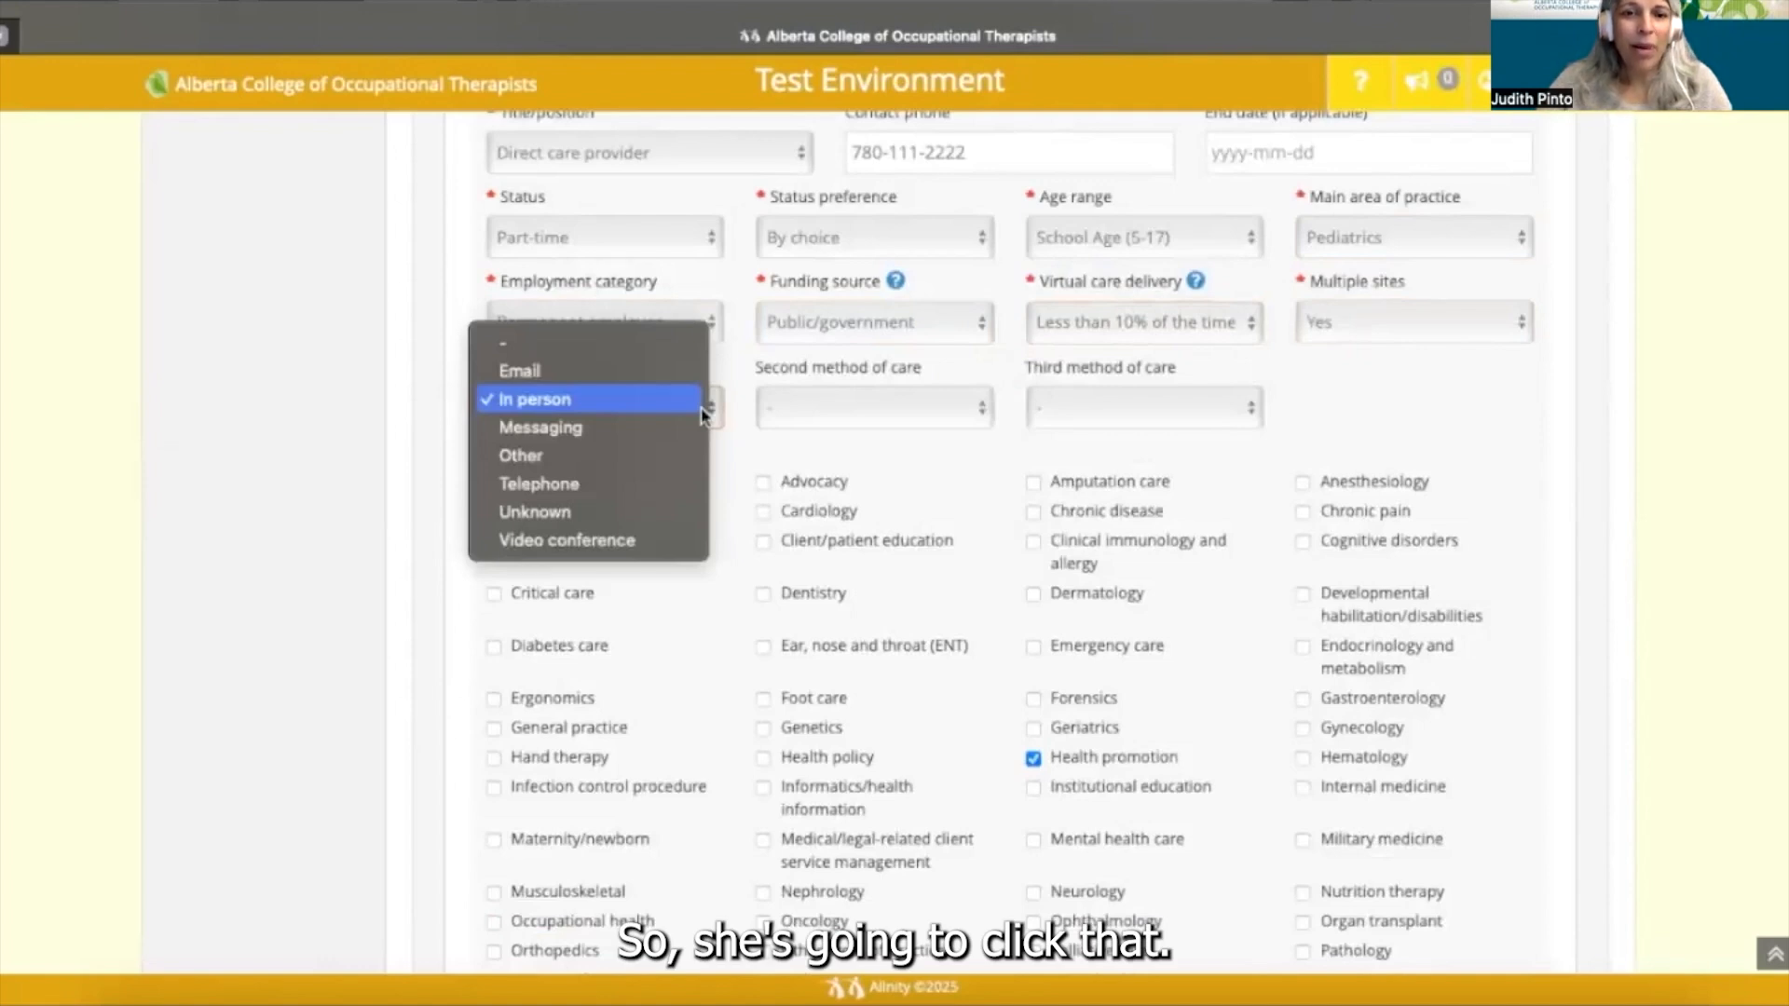
pyautogui.click(700, 408)
pyautogui.click(973, 412)
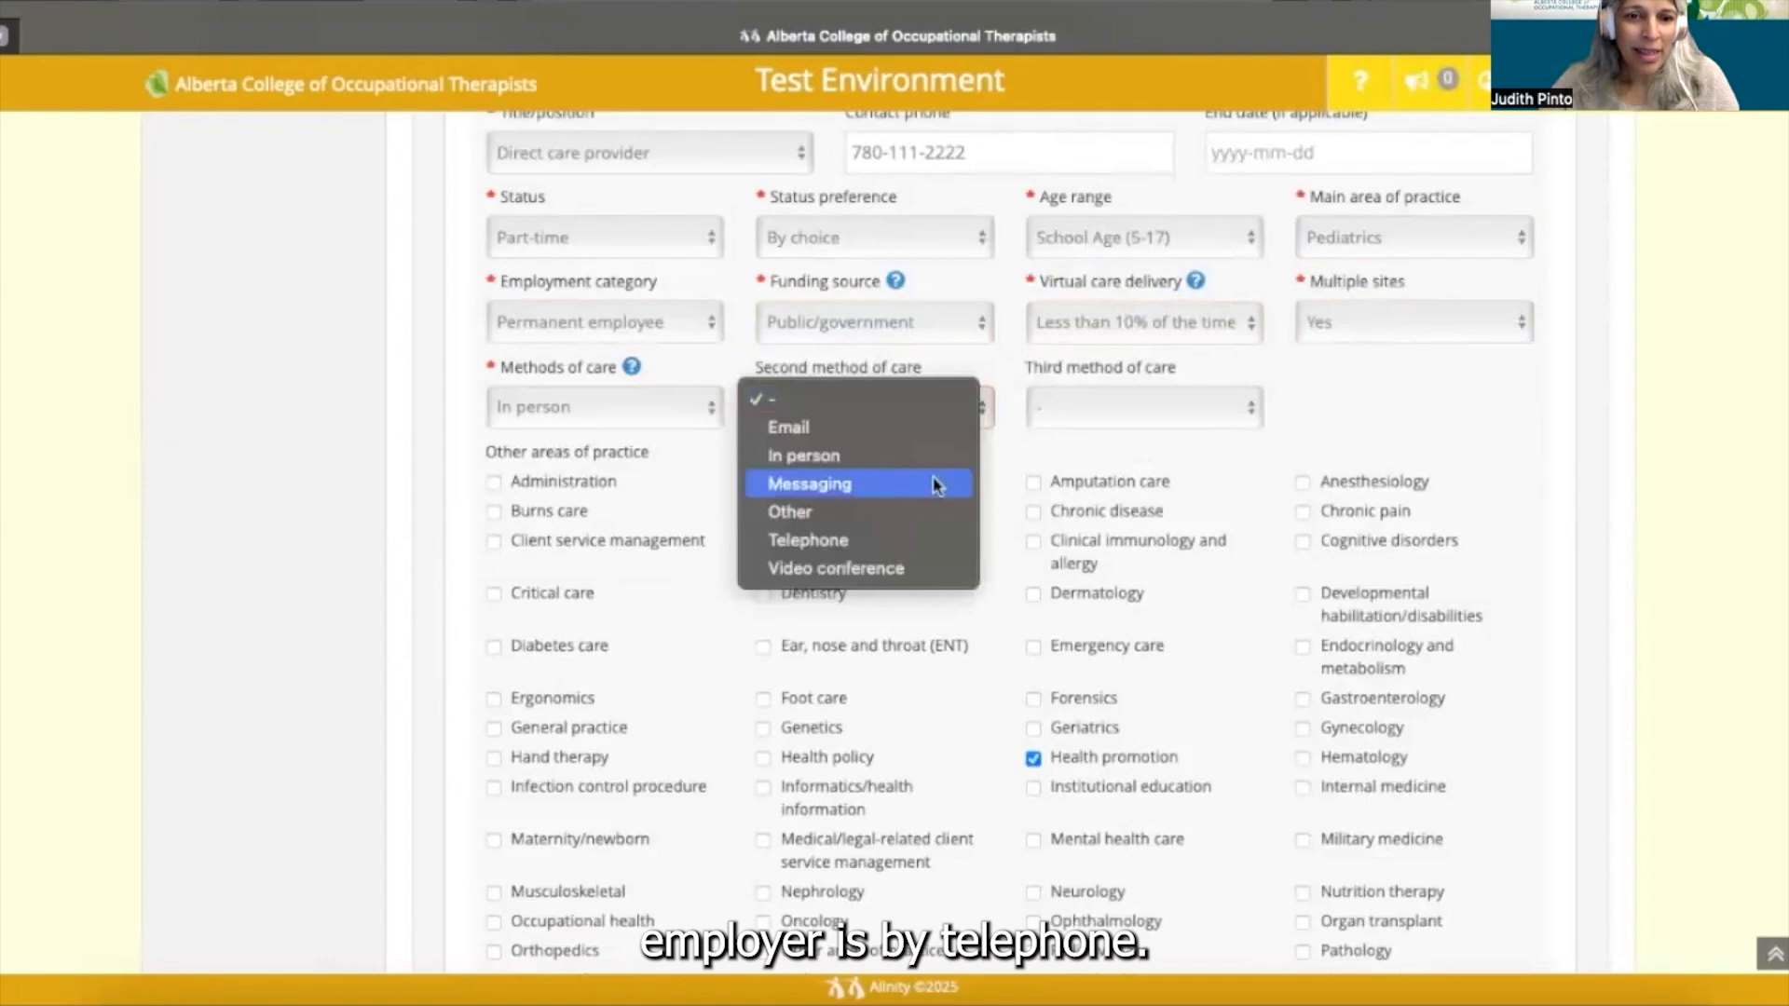
pyautogui.click(914, 543)
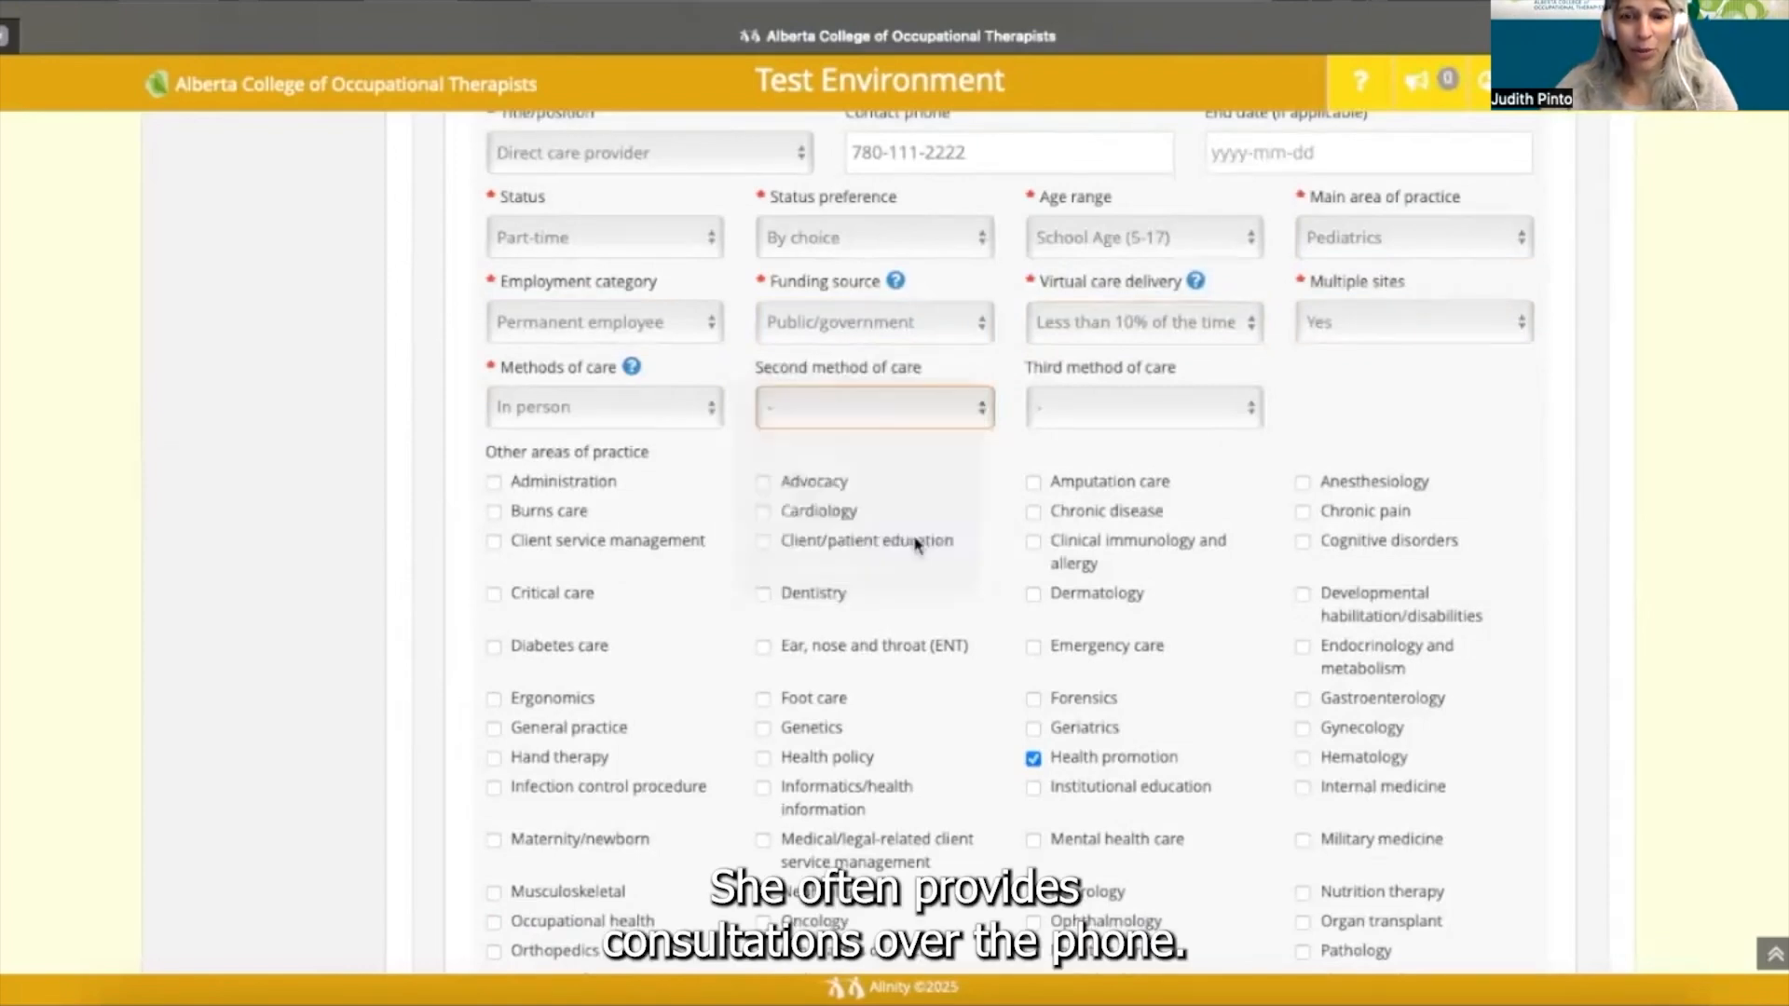
pyautogui.click(1249, 411)
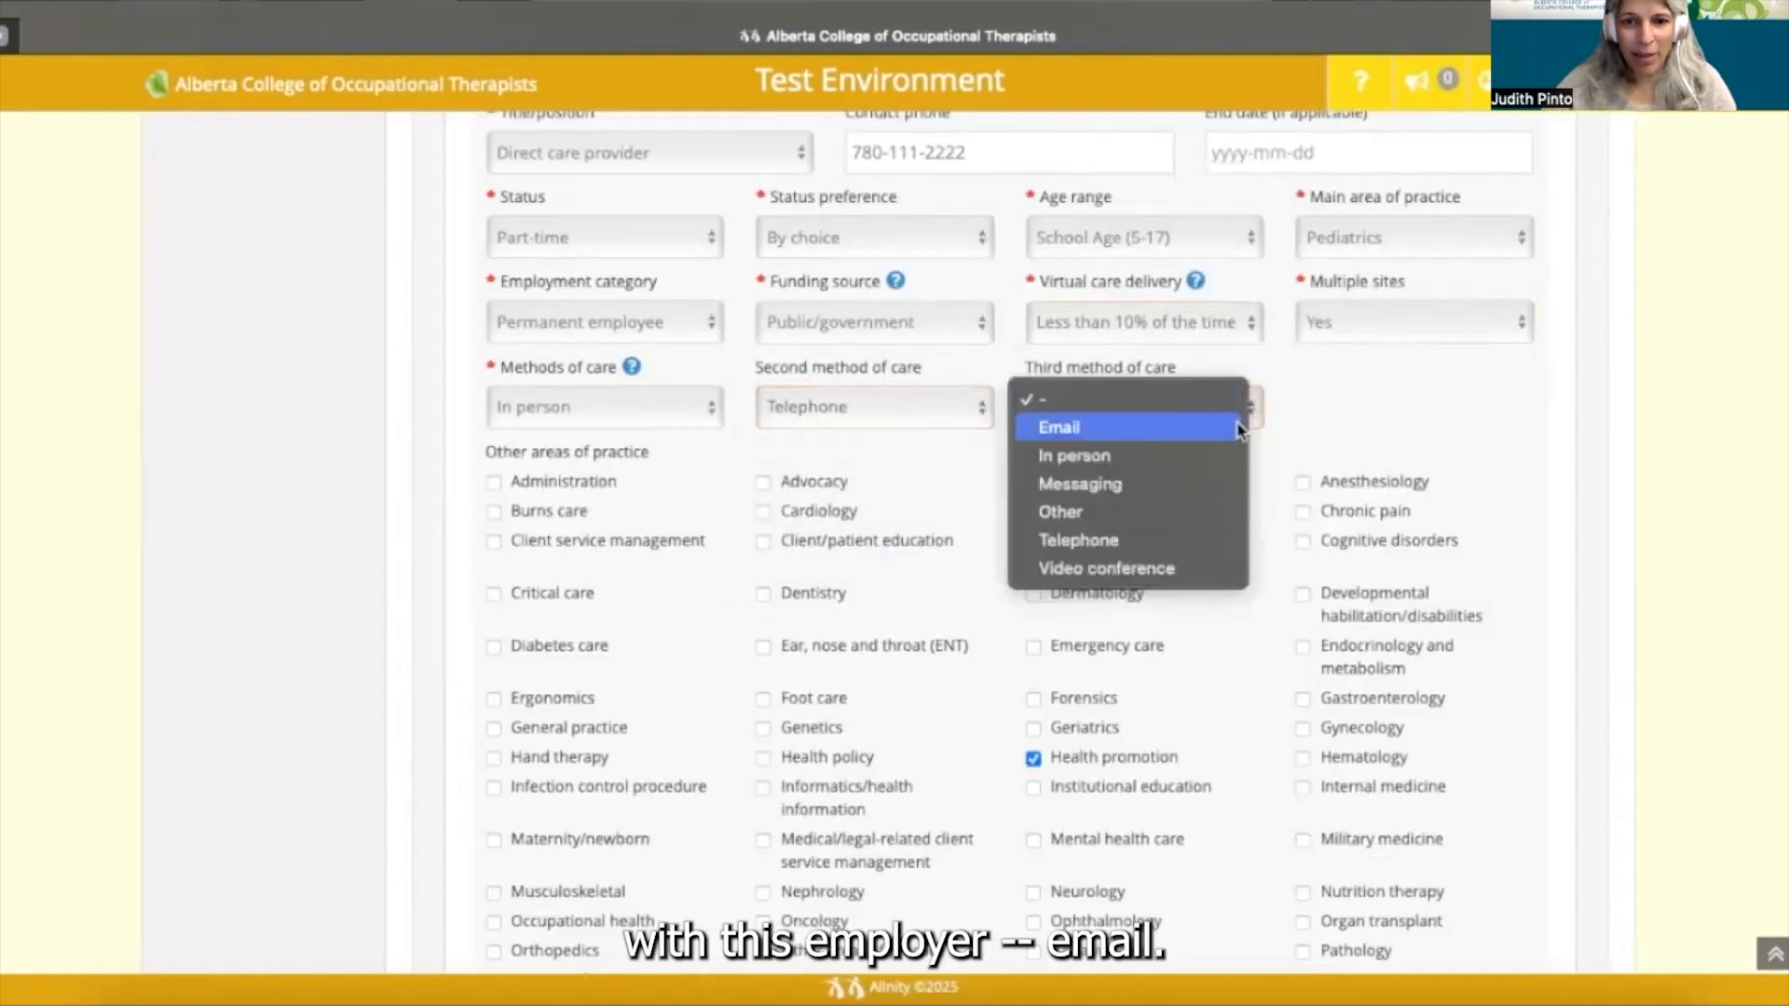
pyautogui.click(1240, 430)
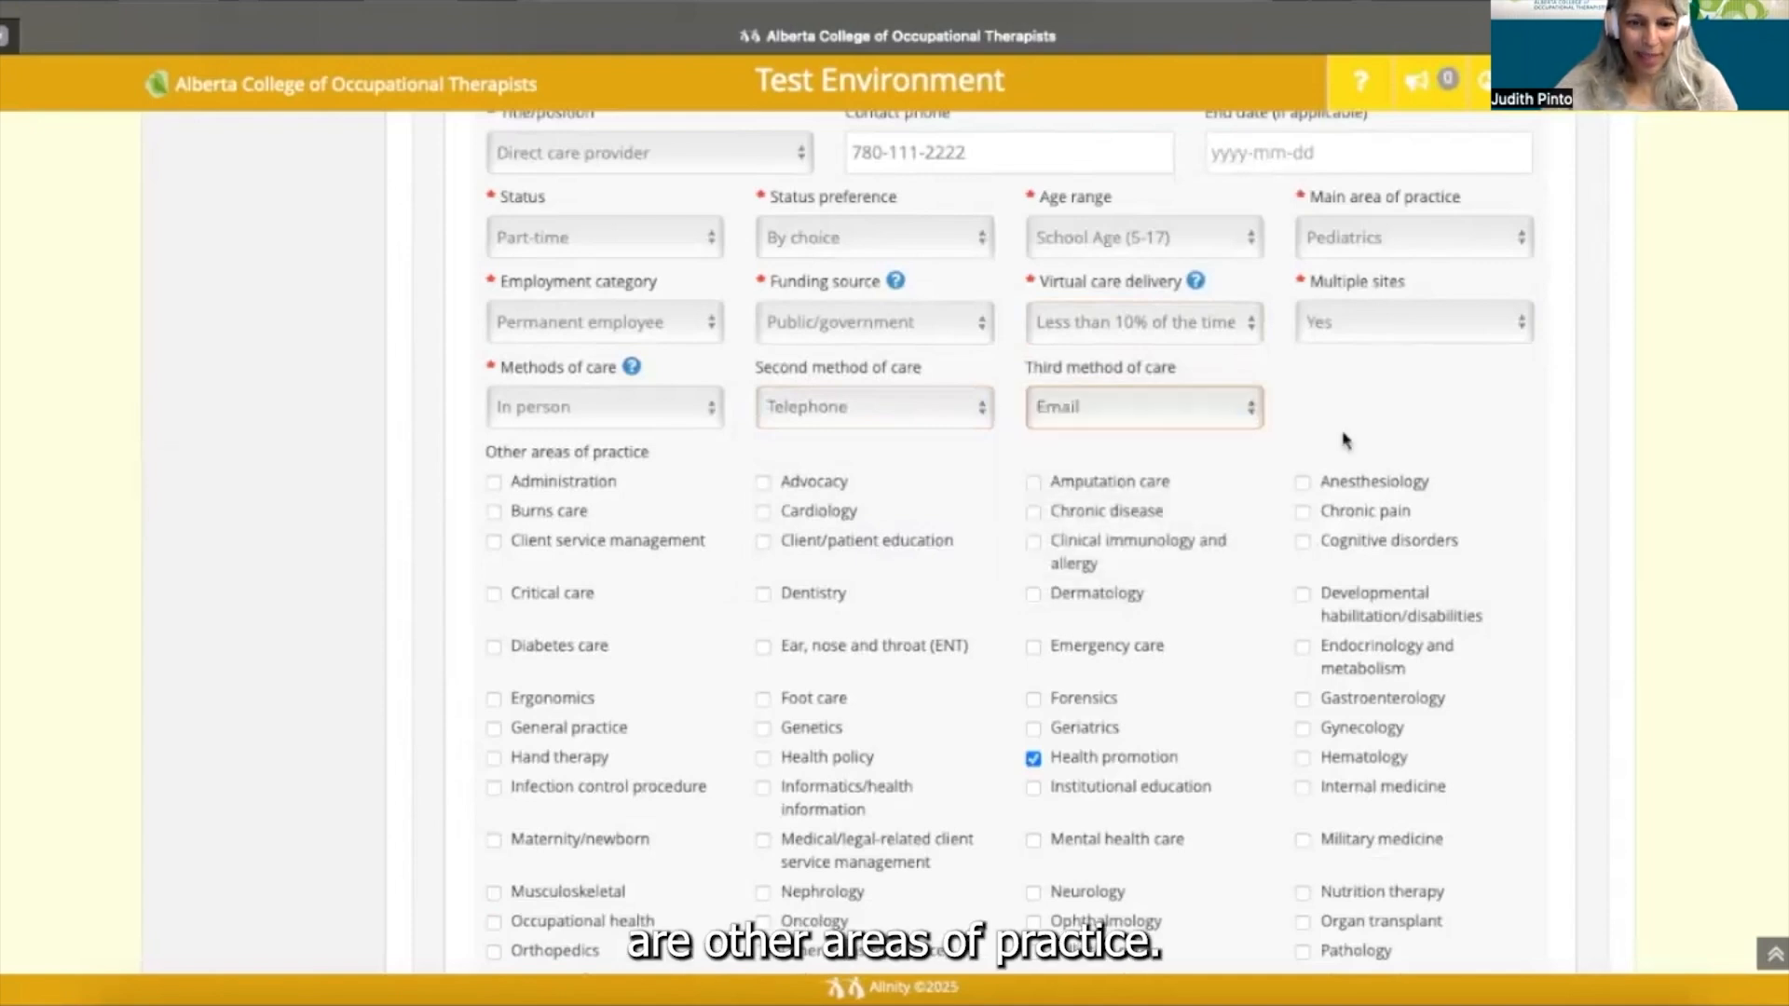
pyautogui.scroll(-1, 1344, 439)
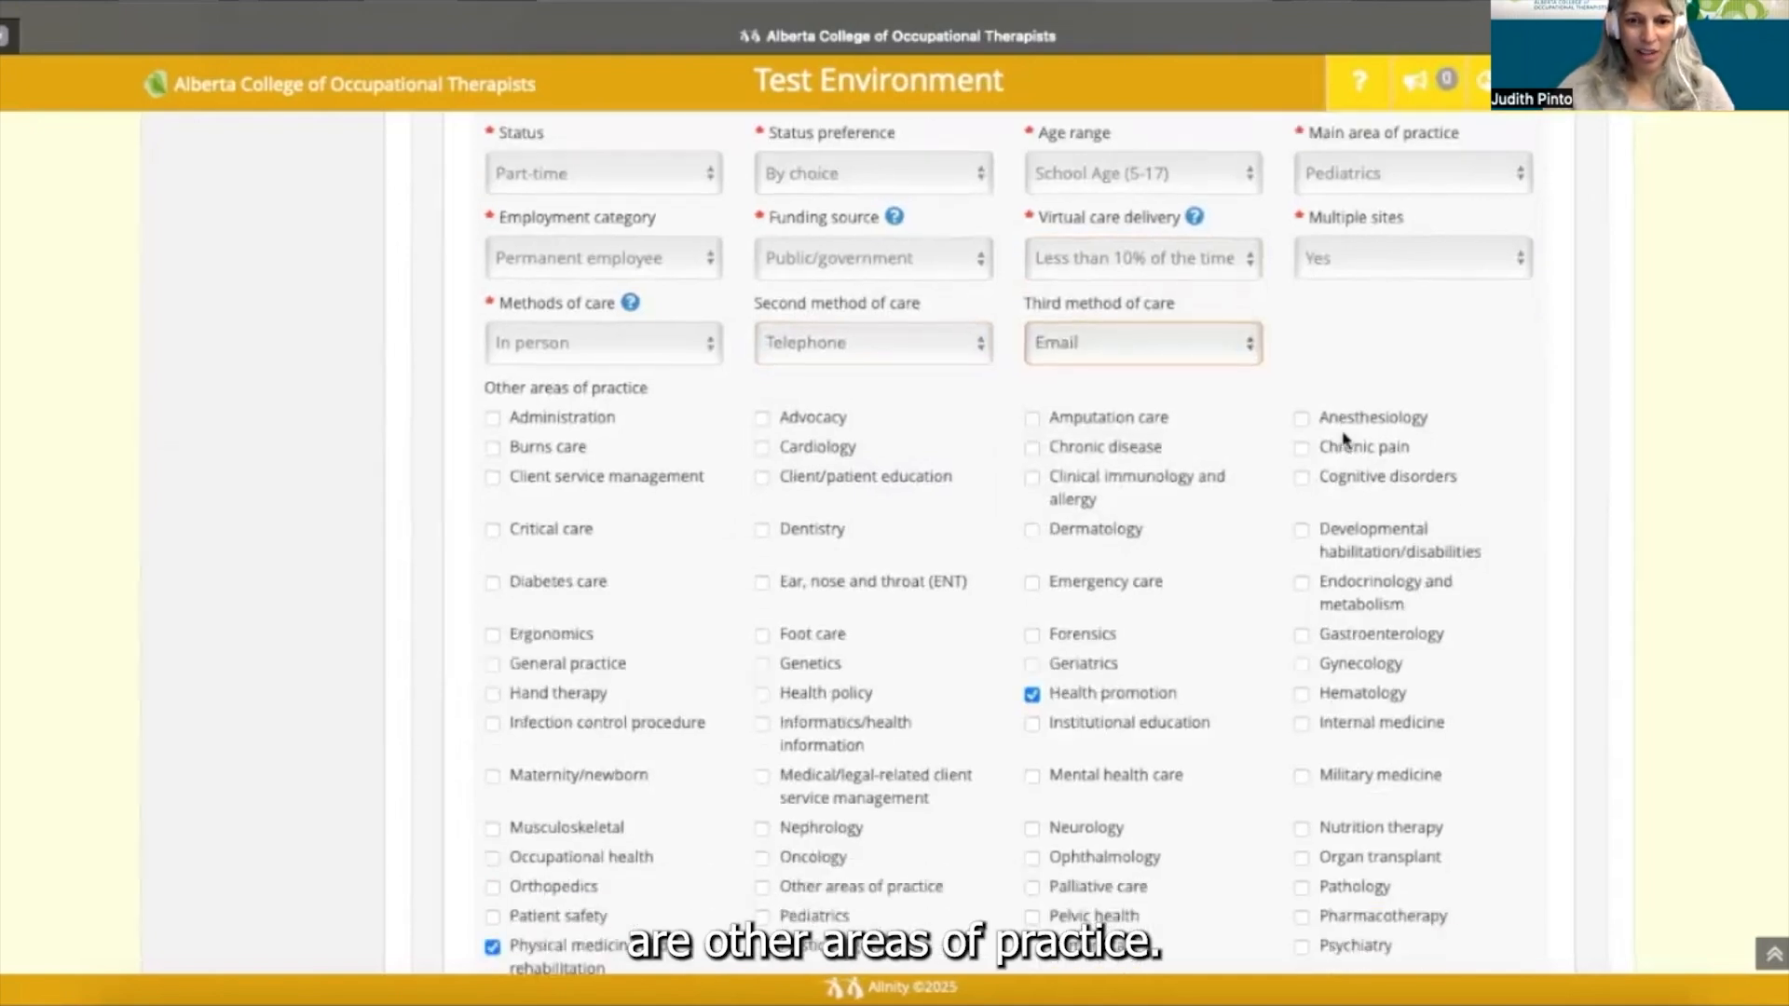
pyautogui.scroll(1, 1345, 438)
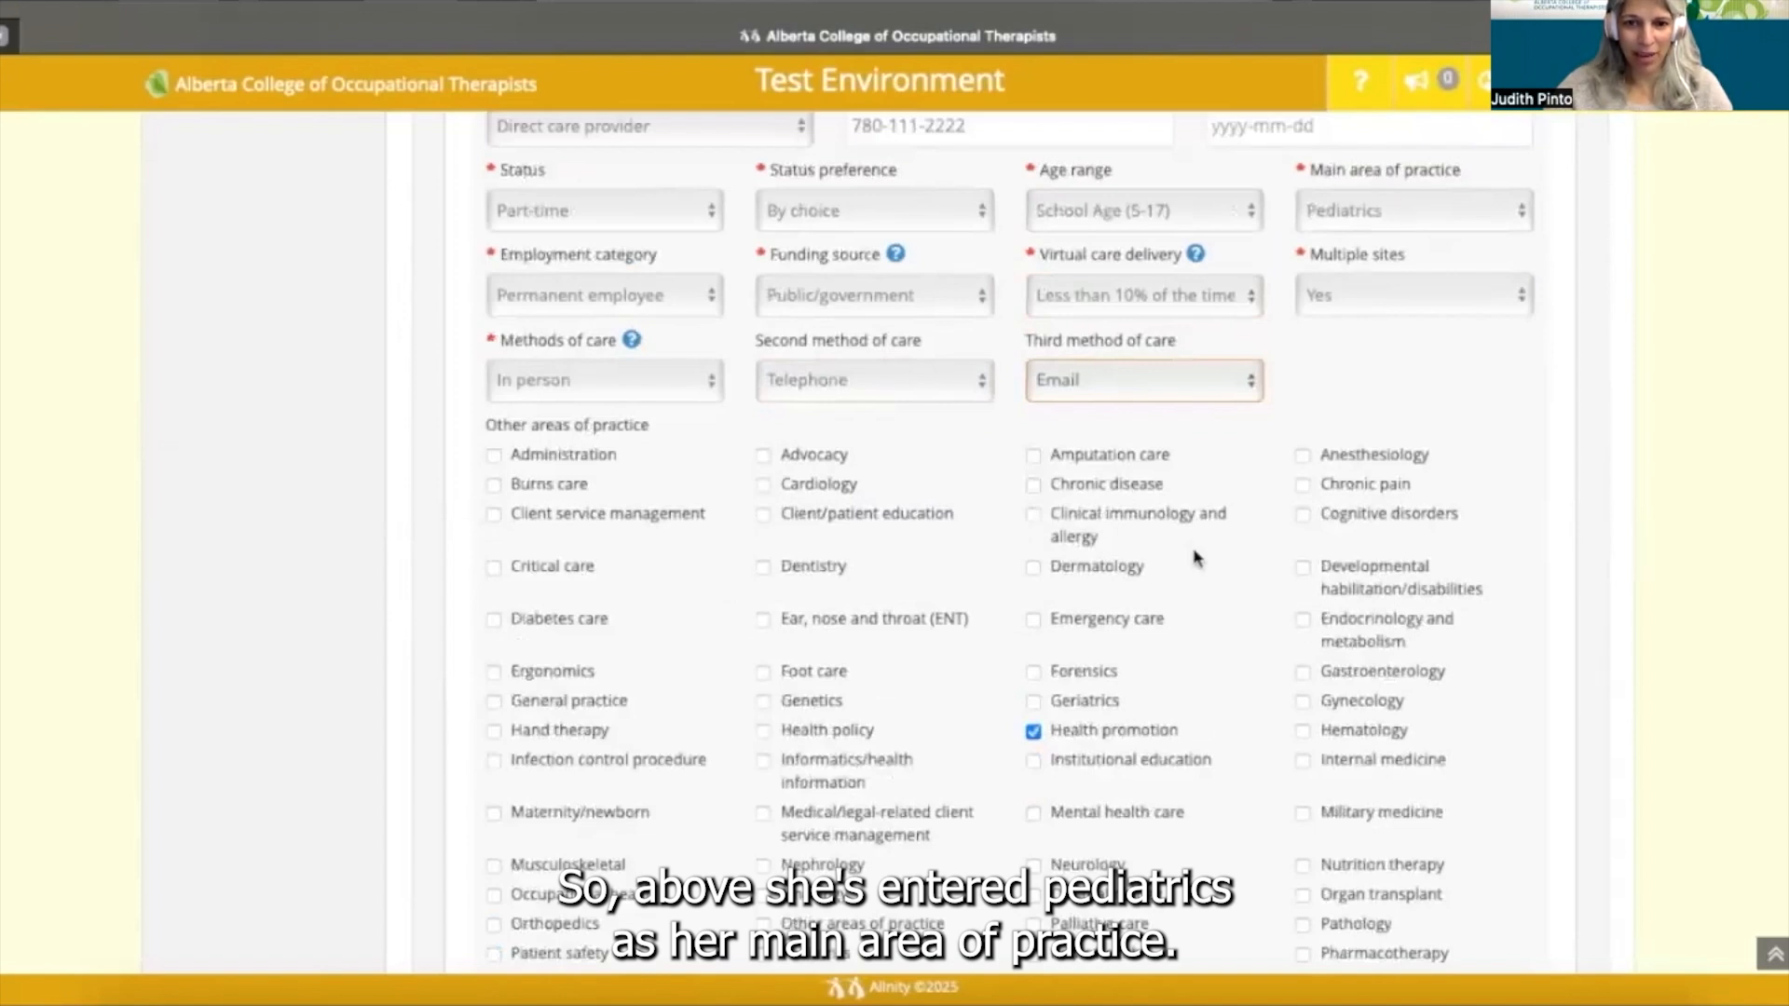
pyautogui.scroll(-3, 1195, 557)
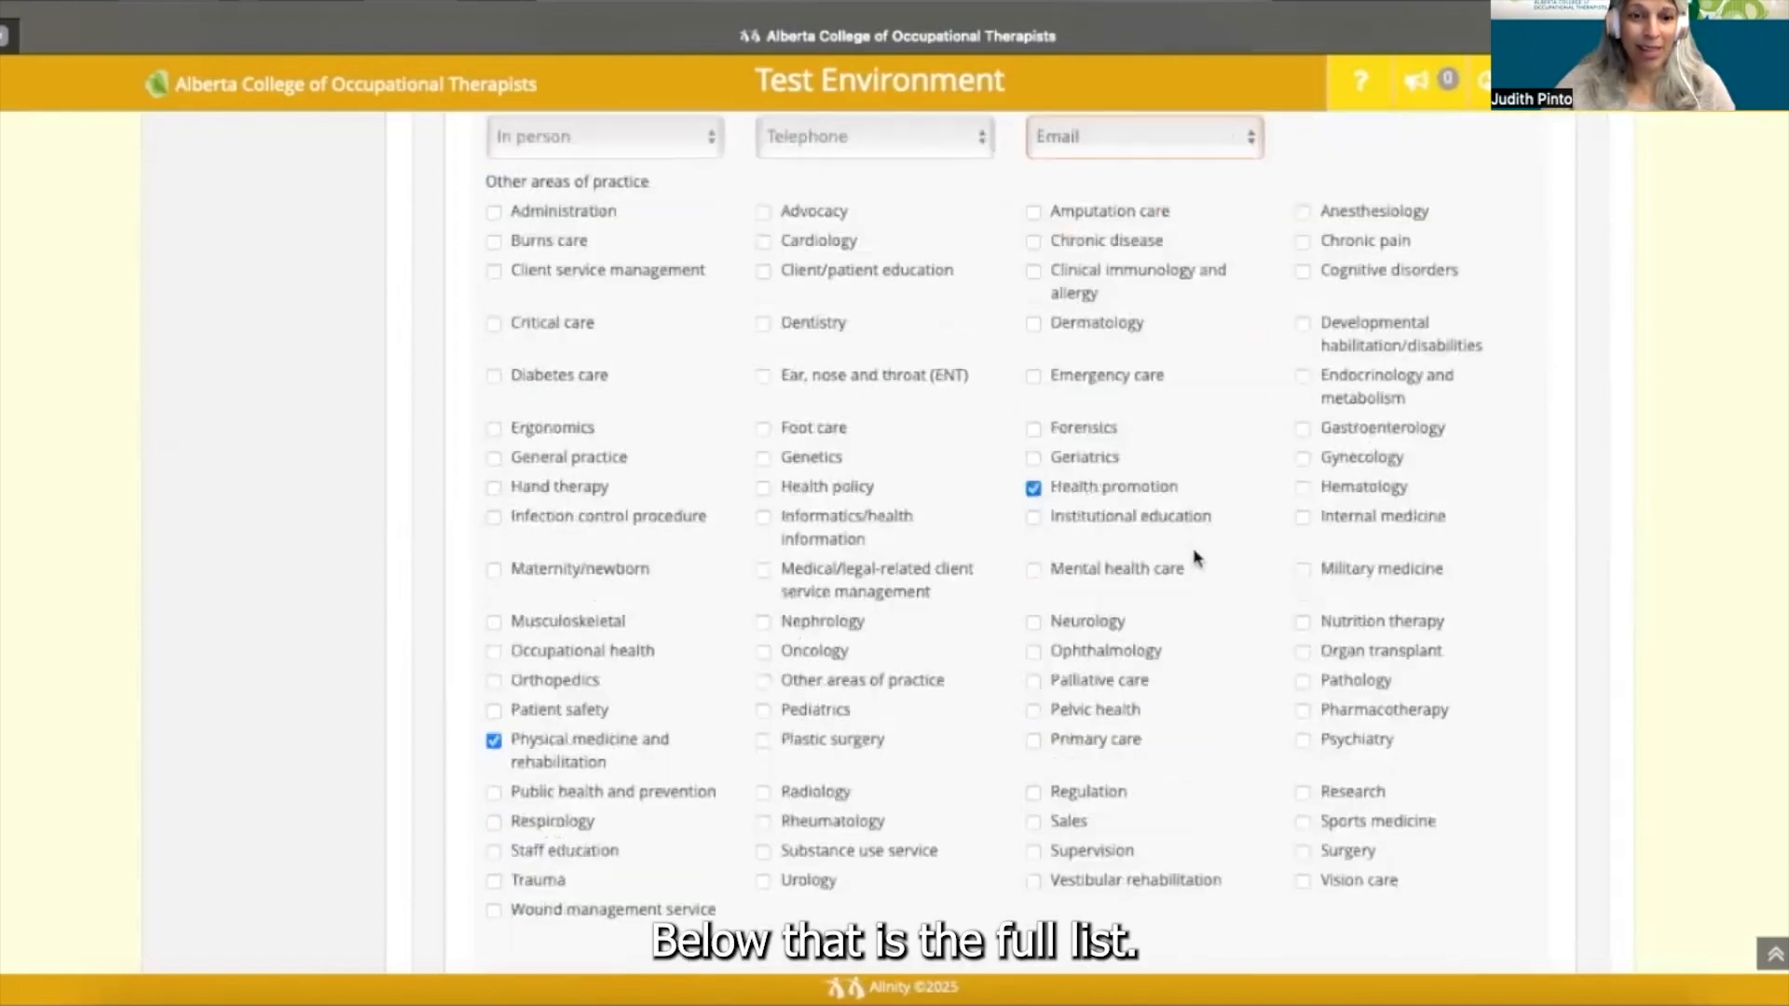
pyautogui.scroll(-1, 1195, 557)
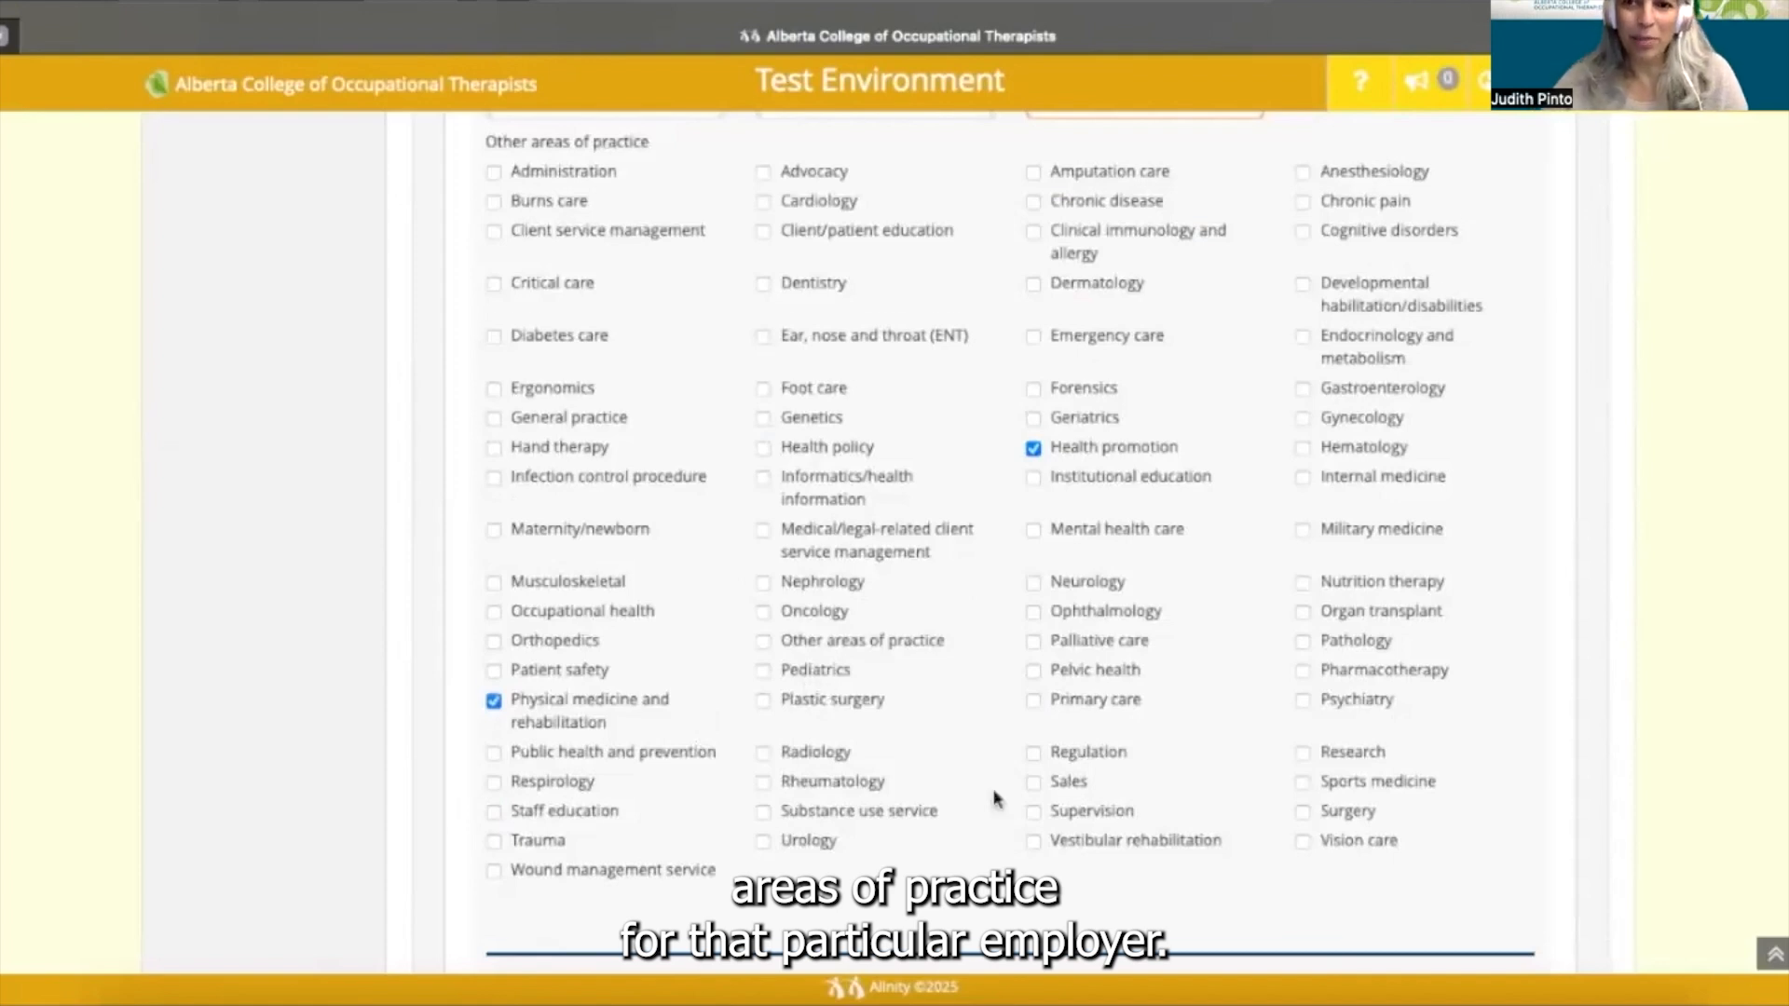
pyautogui.scroll(-1, 995, 797)
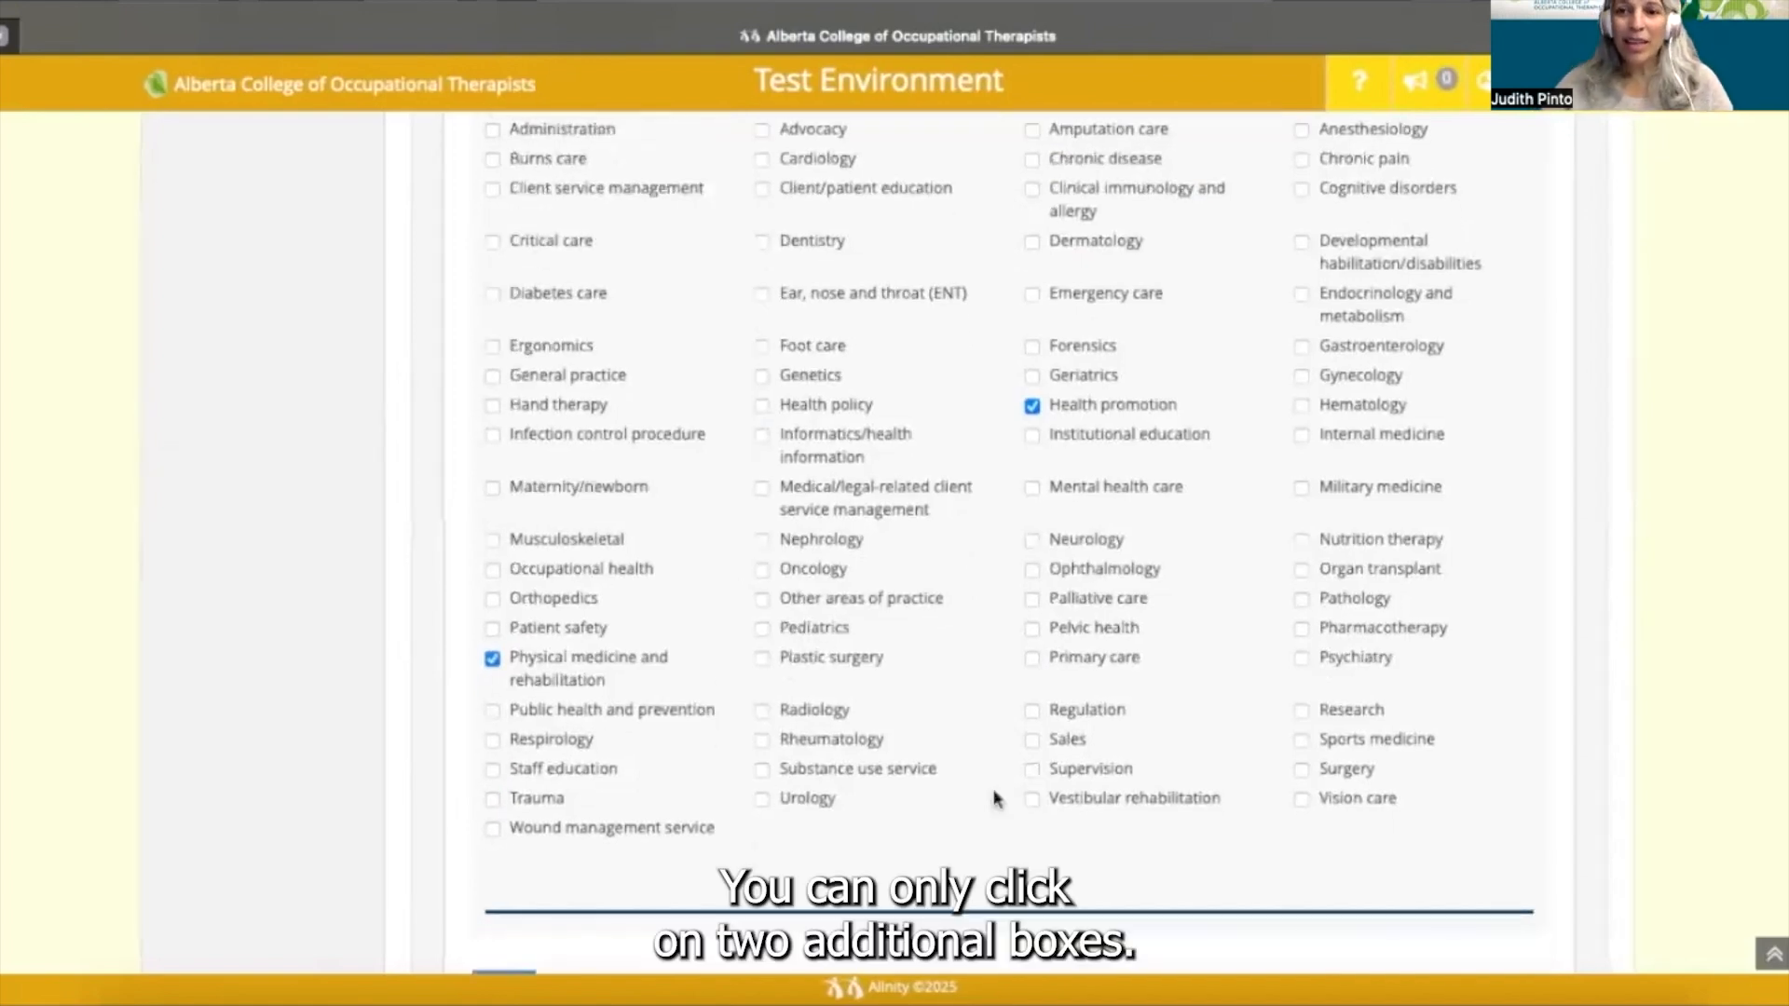
pyautogui.scroll(-1, 995, 798)
pyautogui.scroll(-1, 995, 797)
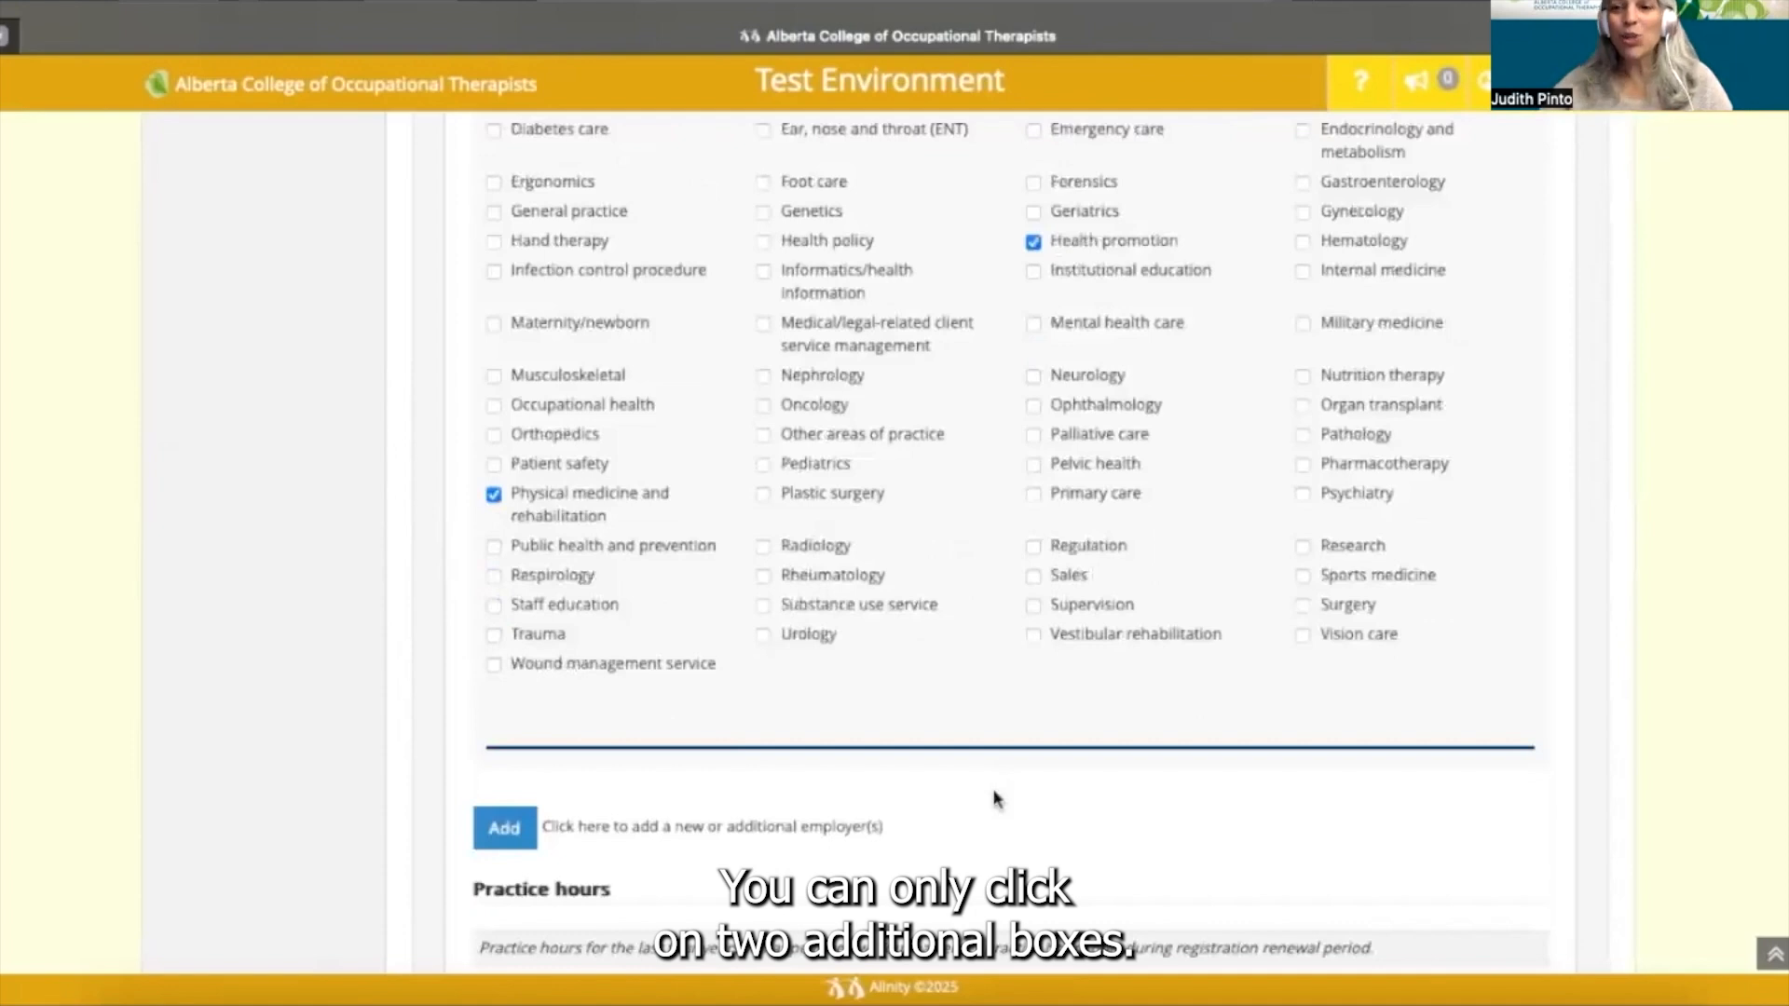
pyautogui.scroll(-1, 995, 797)
pyautogui.scroll(-1, 995, 797)
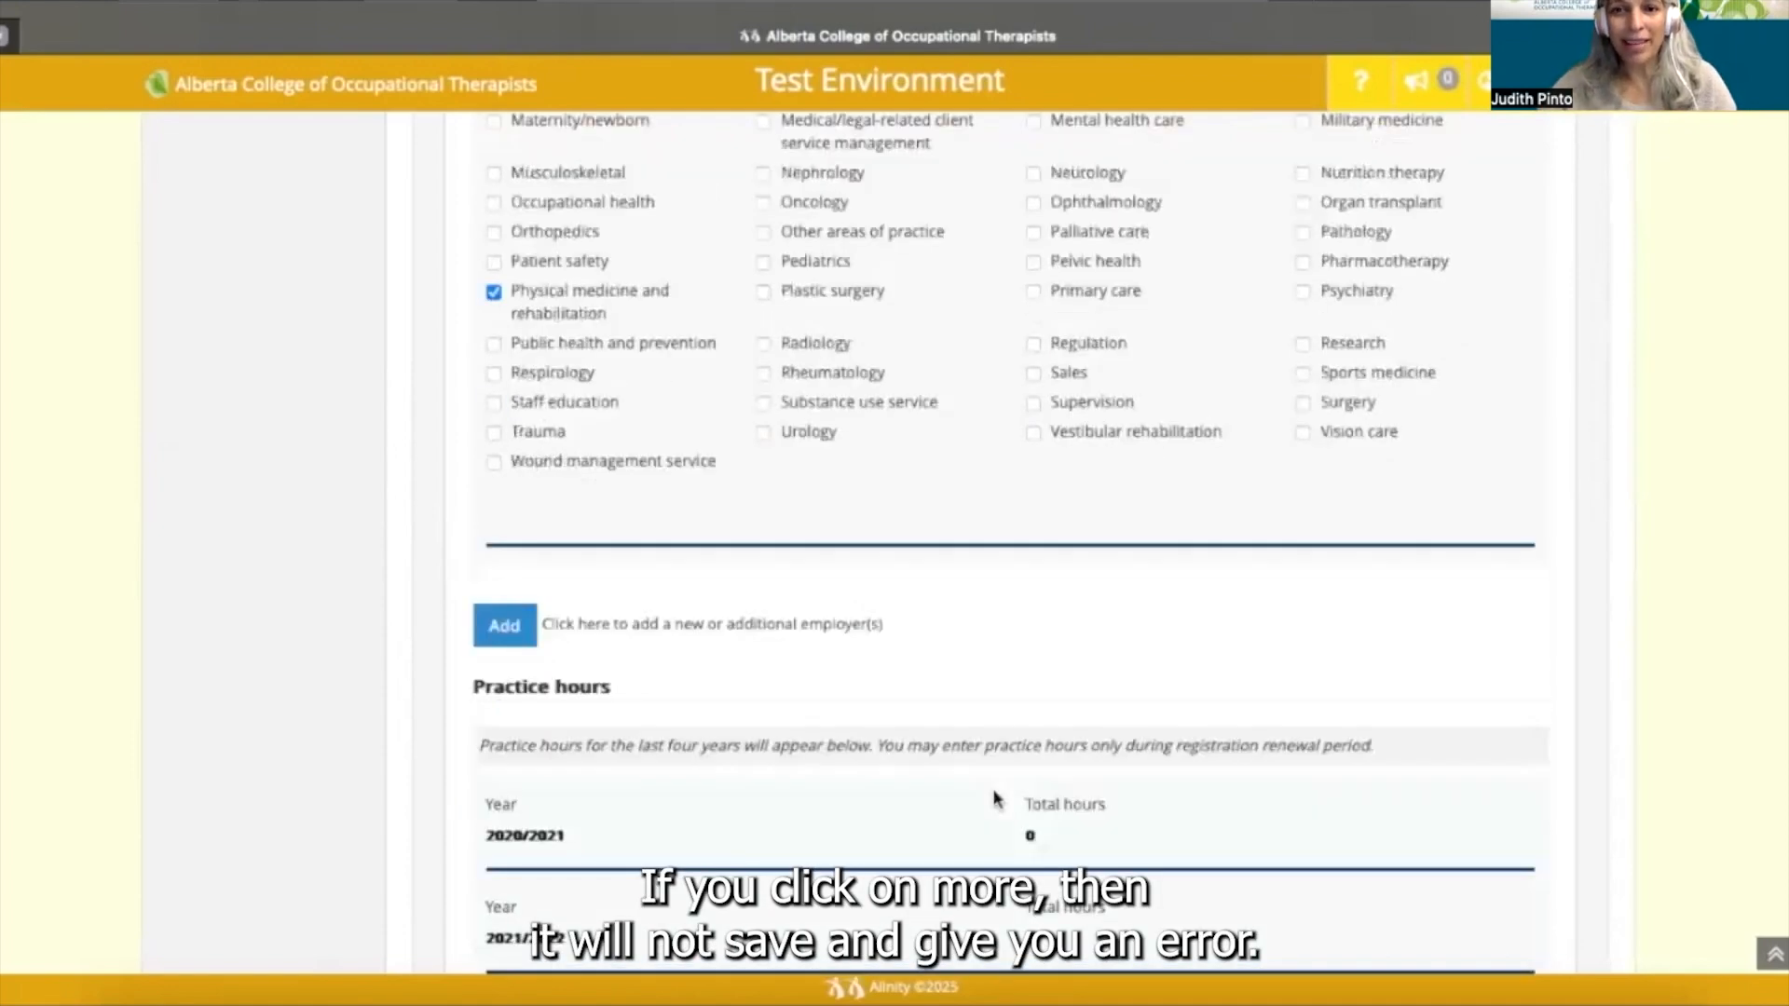
pyautogui.scroll(-2, 995, 797)
pyautogui.scroll(-2, 995, 798)
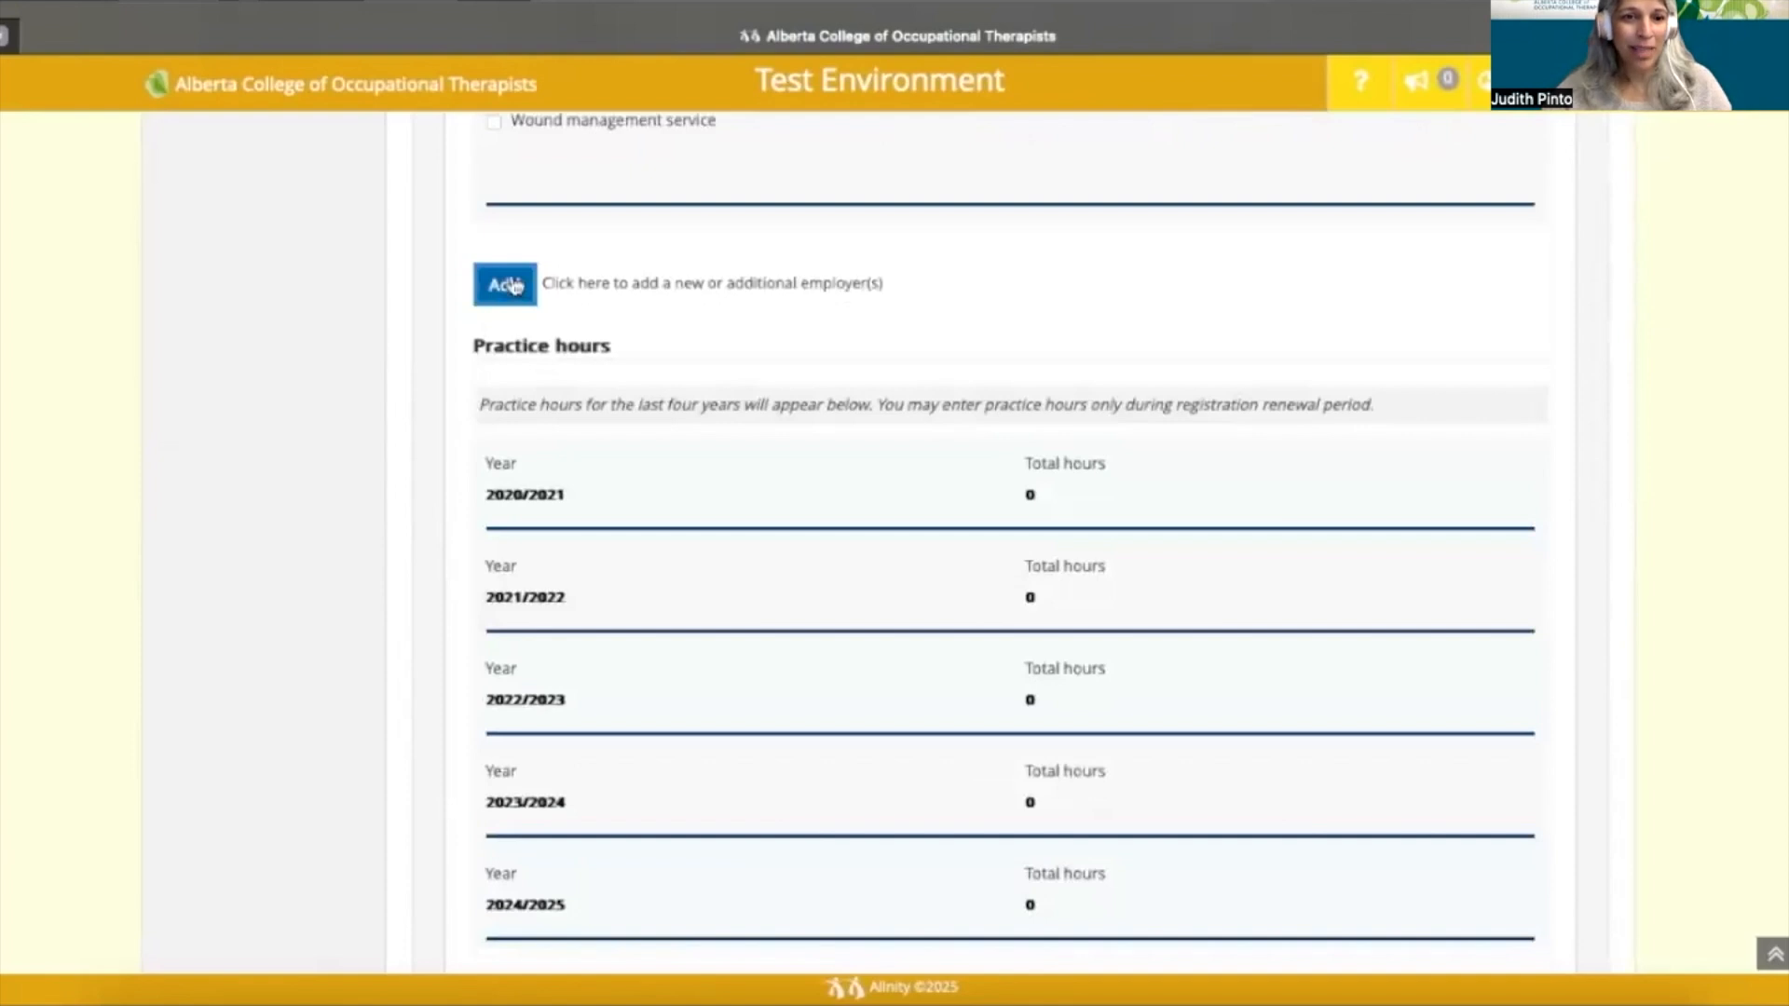
pyautogui.scroll(-1, 546, 410)
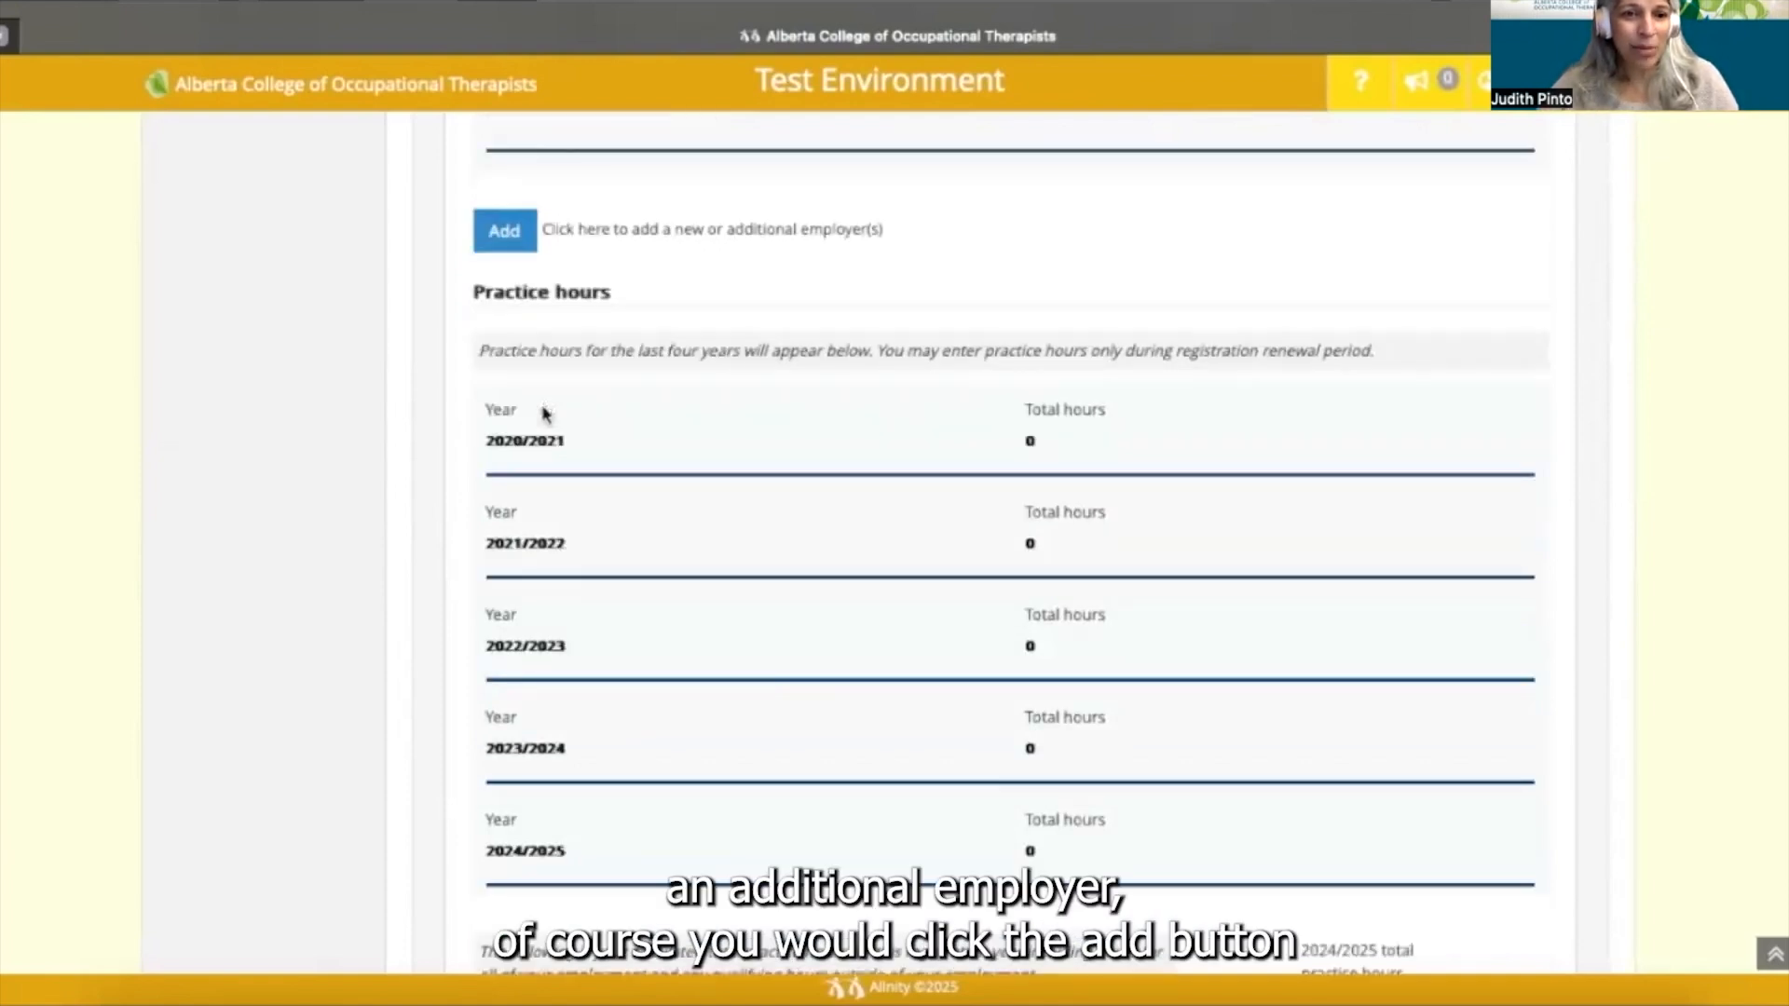
pyautogui.scroll(-1, 546, 413)
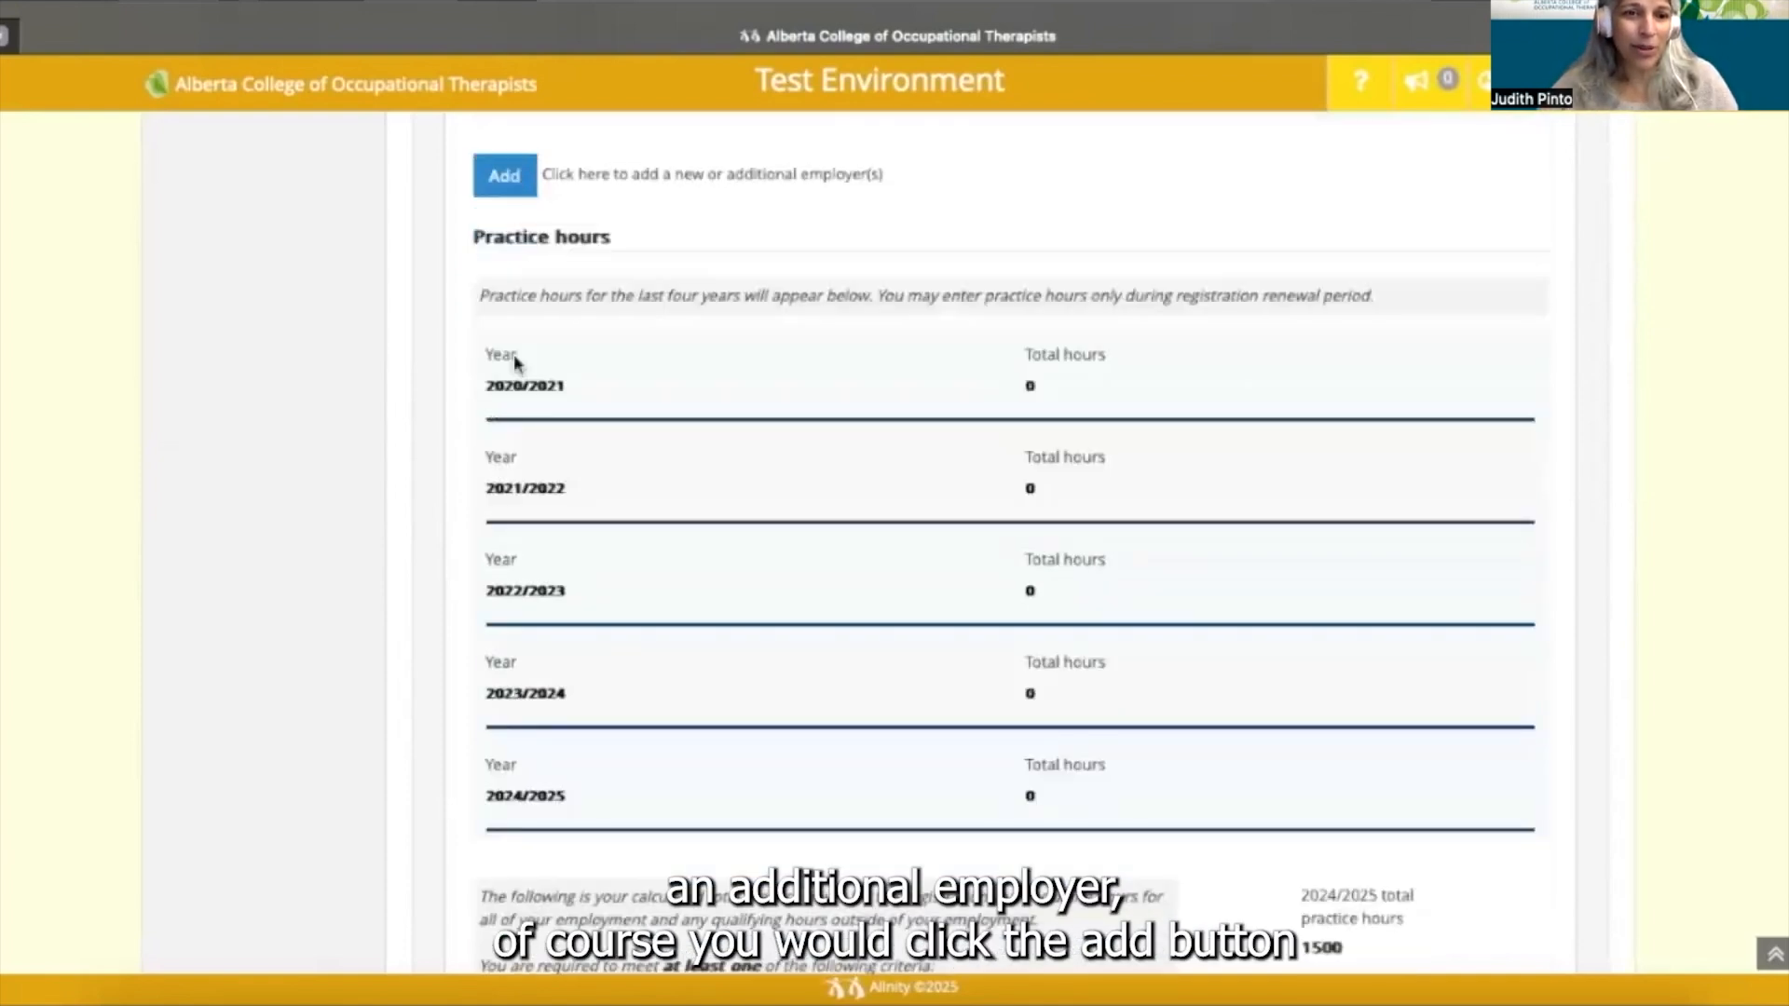
# - Add a new employer block and type Awesome's Private Practice as its organization
pyautogui.click(507, 182)
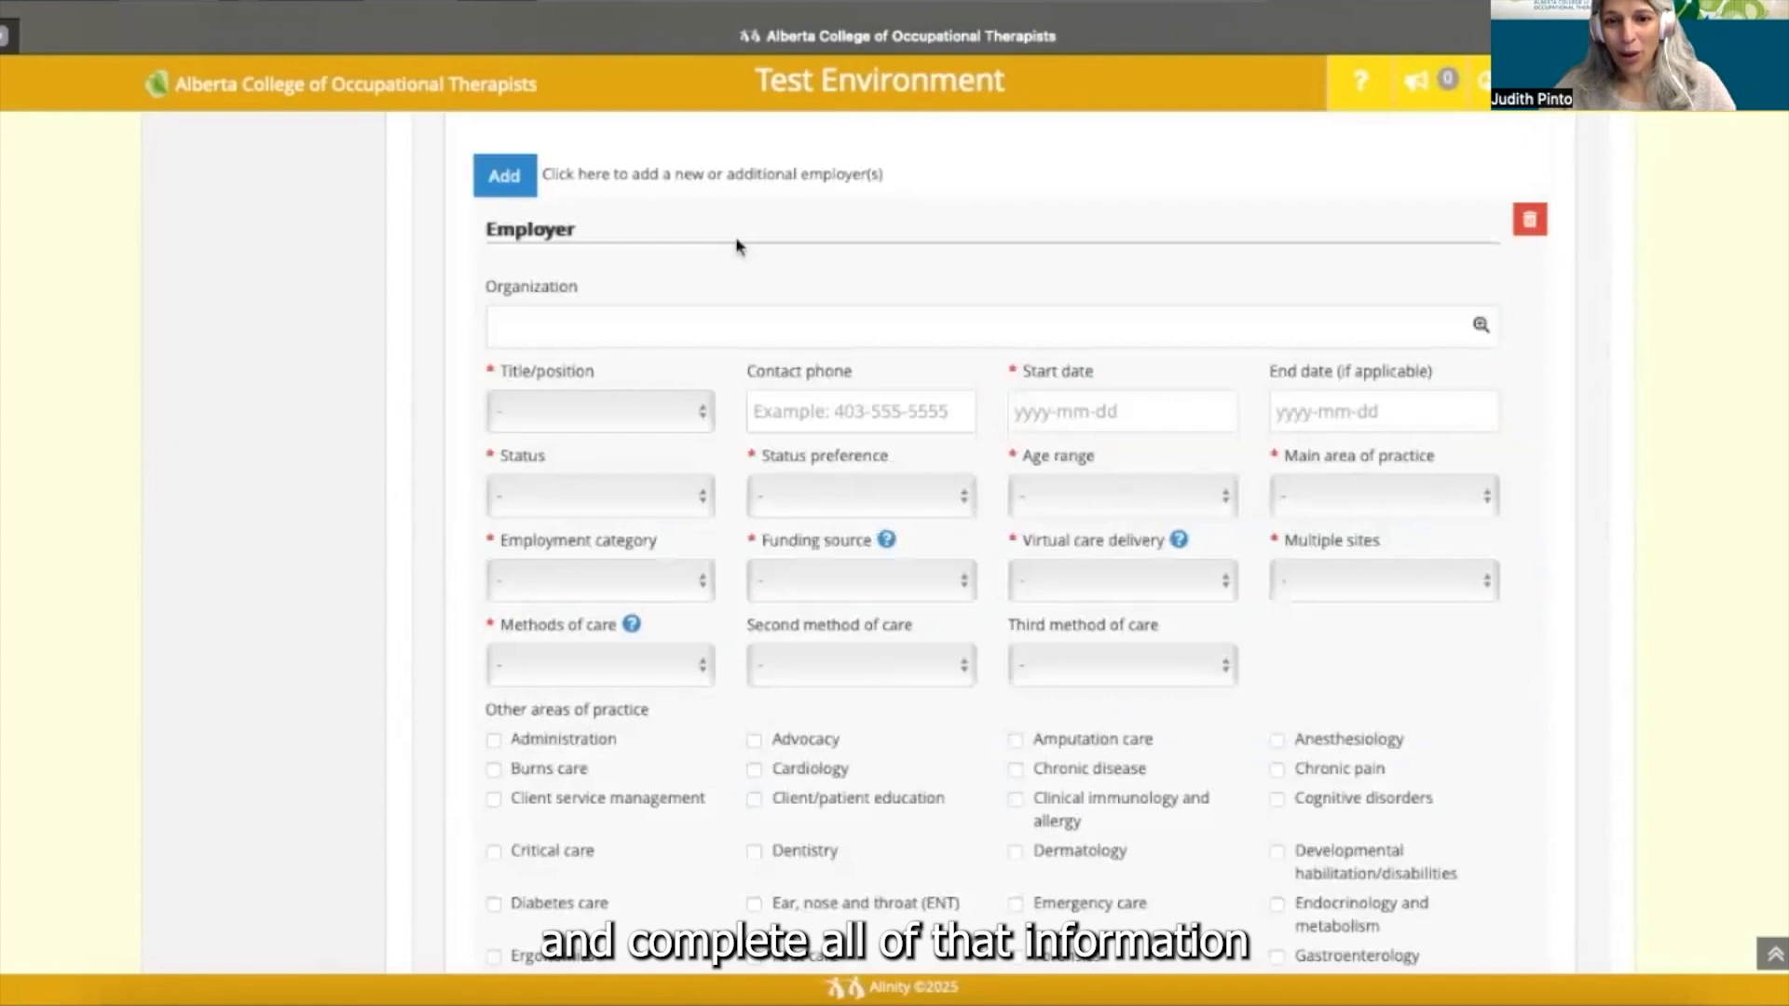
pyautogui.scroll(-1, 736, 244)
pyautogui.click(707, 283)
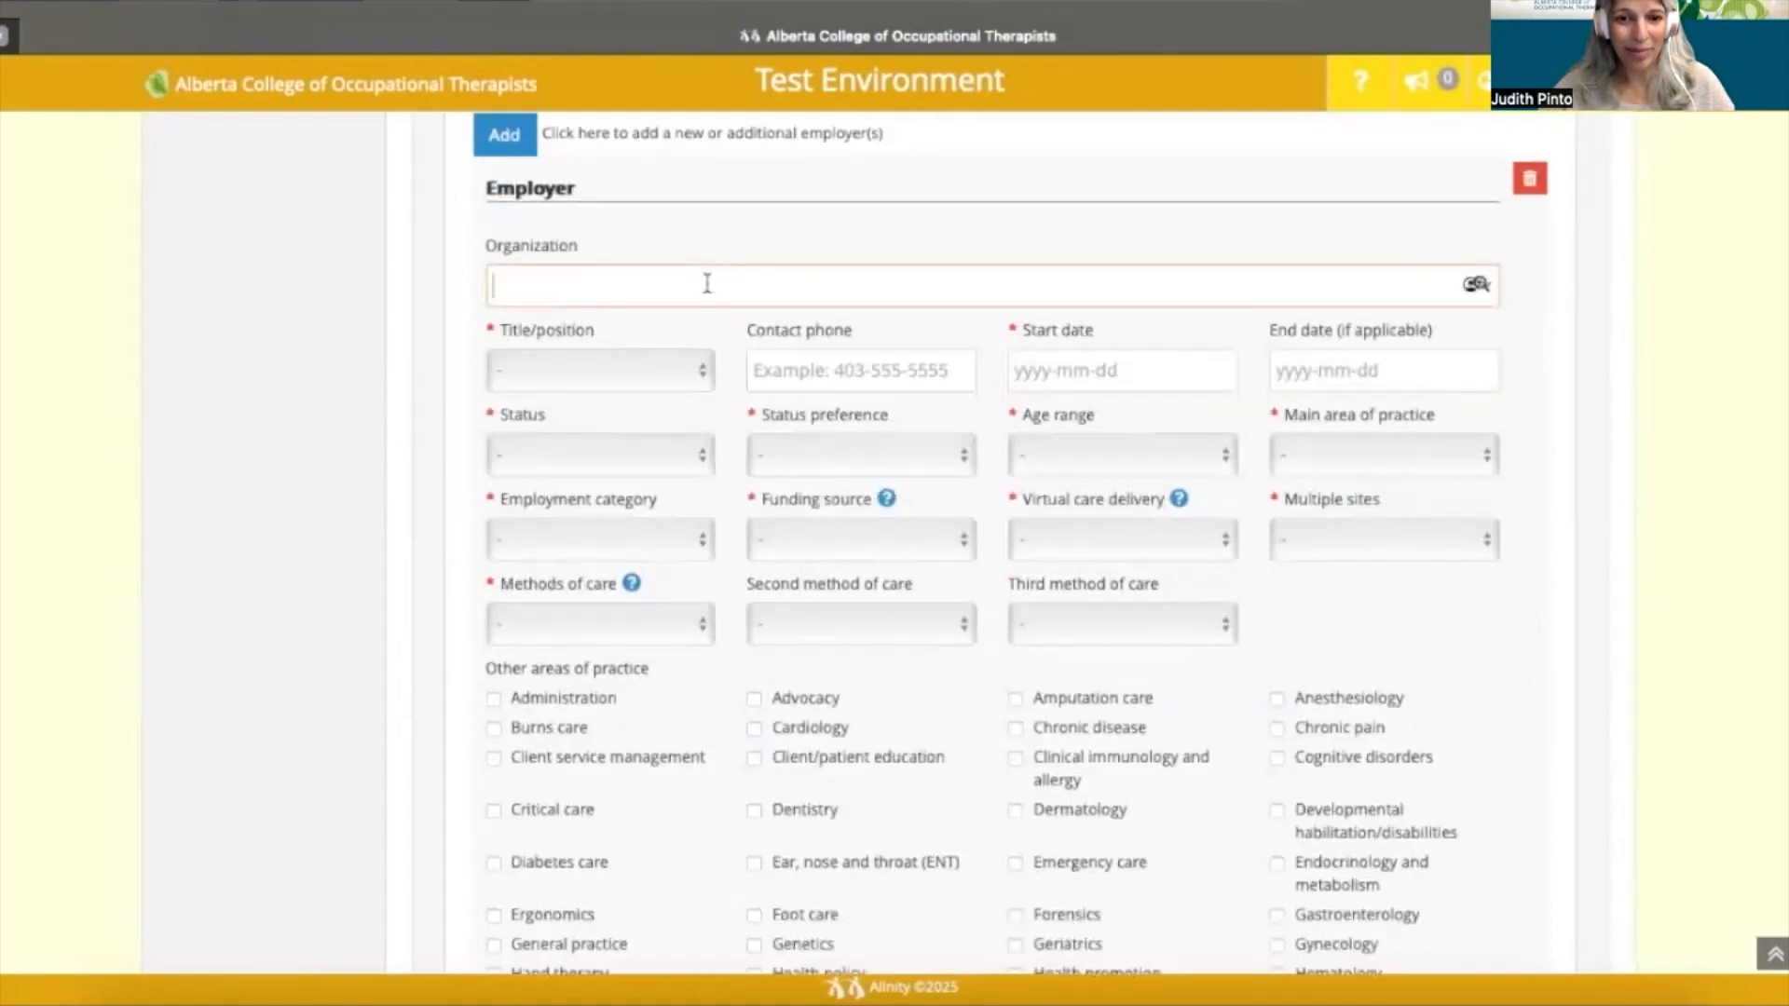
pyautogui.write('A')
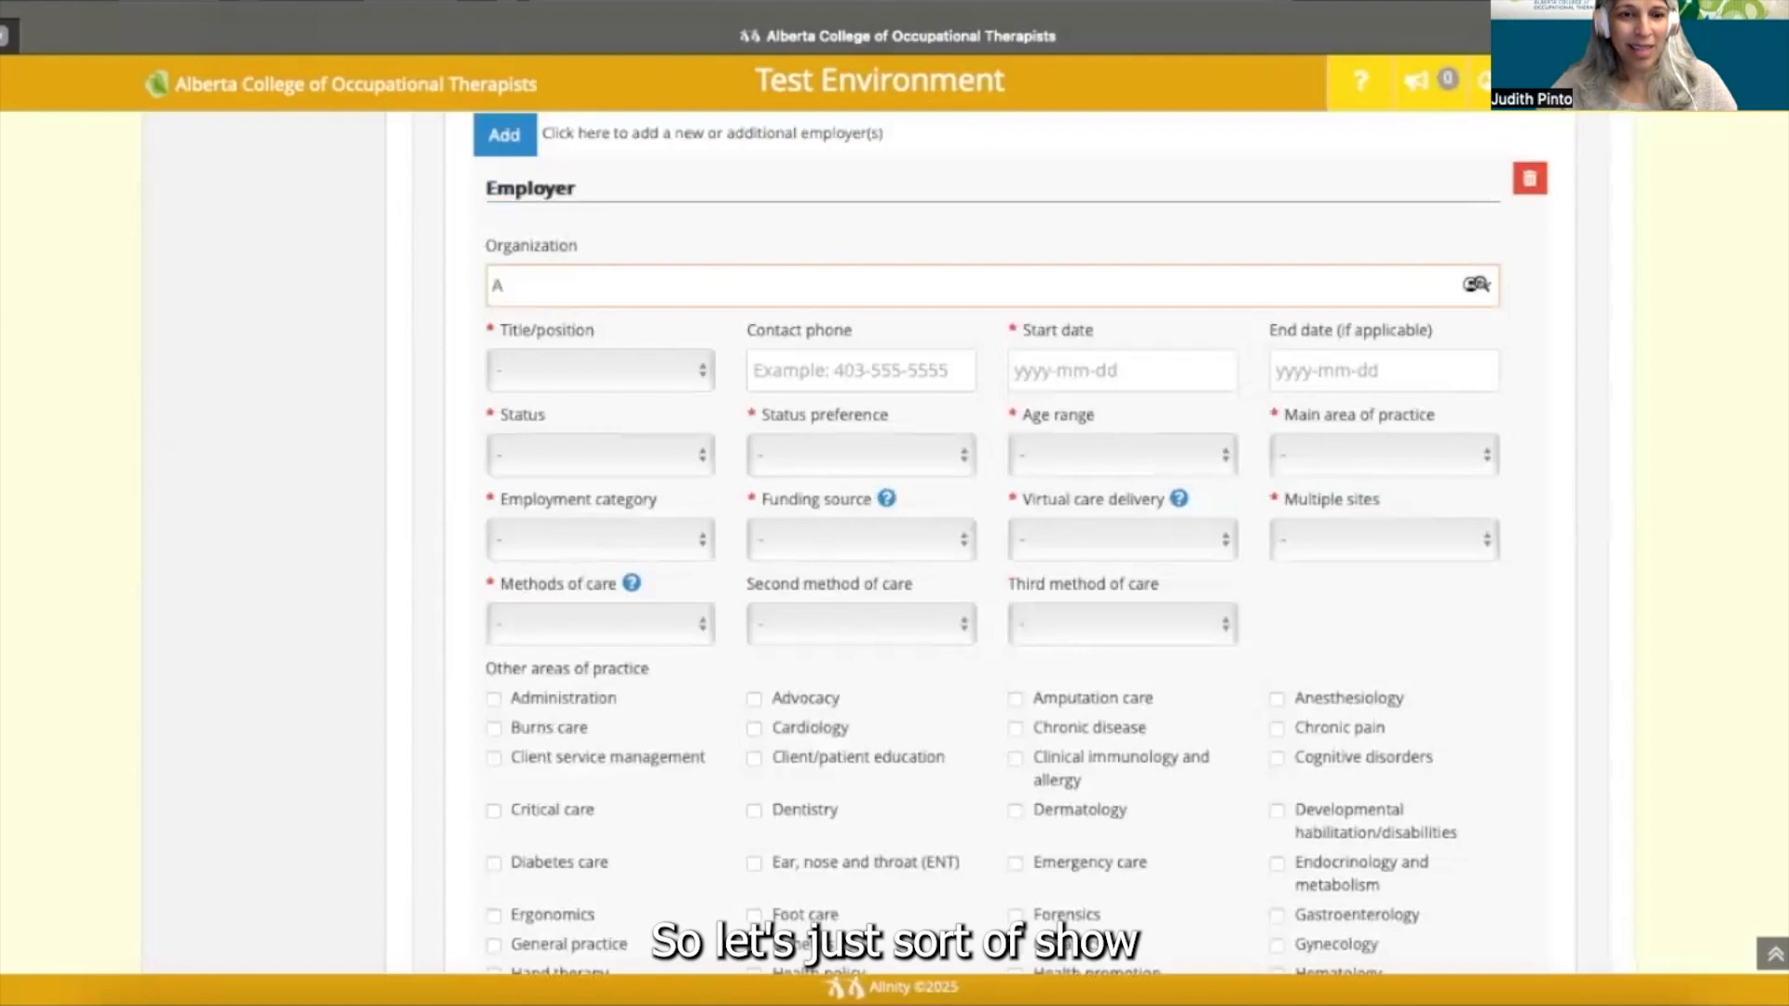
pyautogui.write('lberta Health')
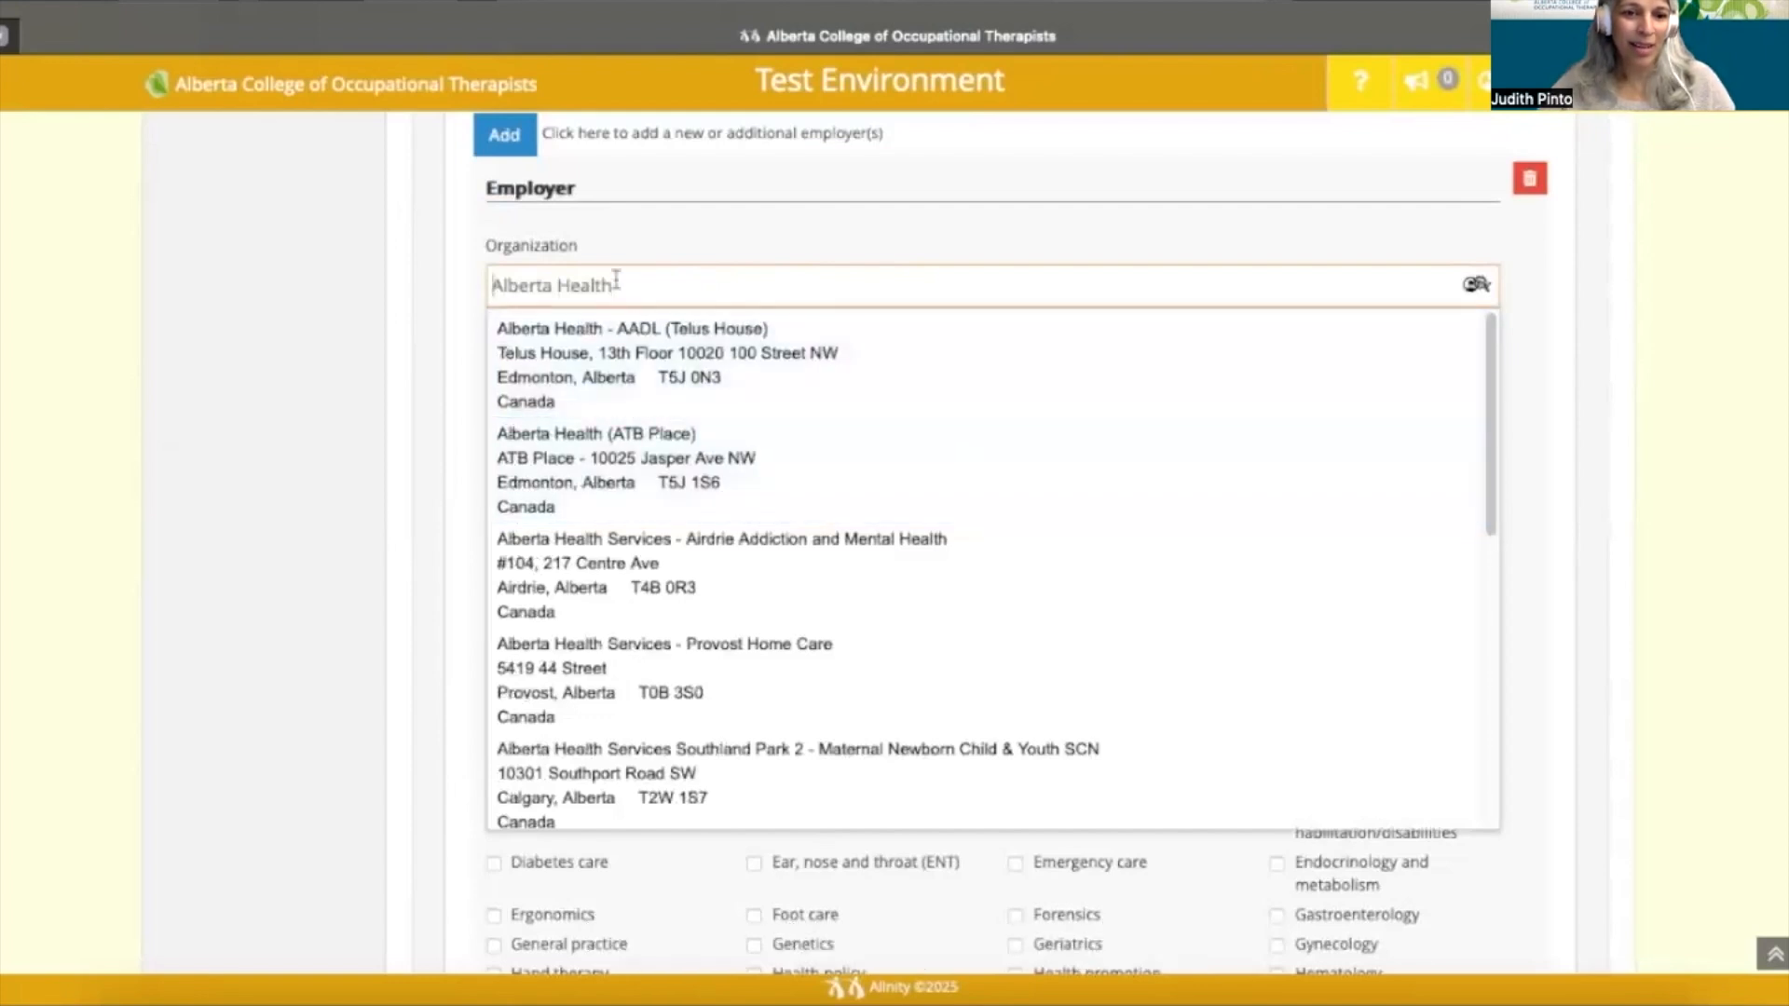
pyautogui.press('BackSpace')
pyautogui.press('BackSpace')
pyautogui.press('BackSpace')
pyautogui.press('BackSpace')
pyautogui.press('BackSpace')
pyautogui.press('BackSpace')
pyautogui.press('BackSpace')
pyautogui.press('BackSpace')
pyautogui.press('BackSpace')
pyautogui.press('BackSpace')
pyautogui.press('BackSpace')
pyautogui.press('BackSpace')
pyautogui.press('BackSpace')
pyautogui.press('BackSpace')
pyautogui.write('Awesome')
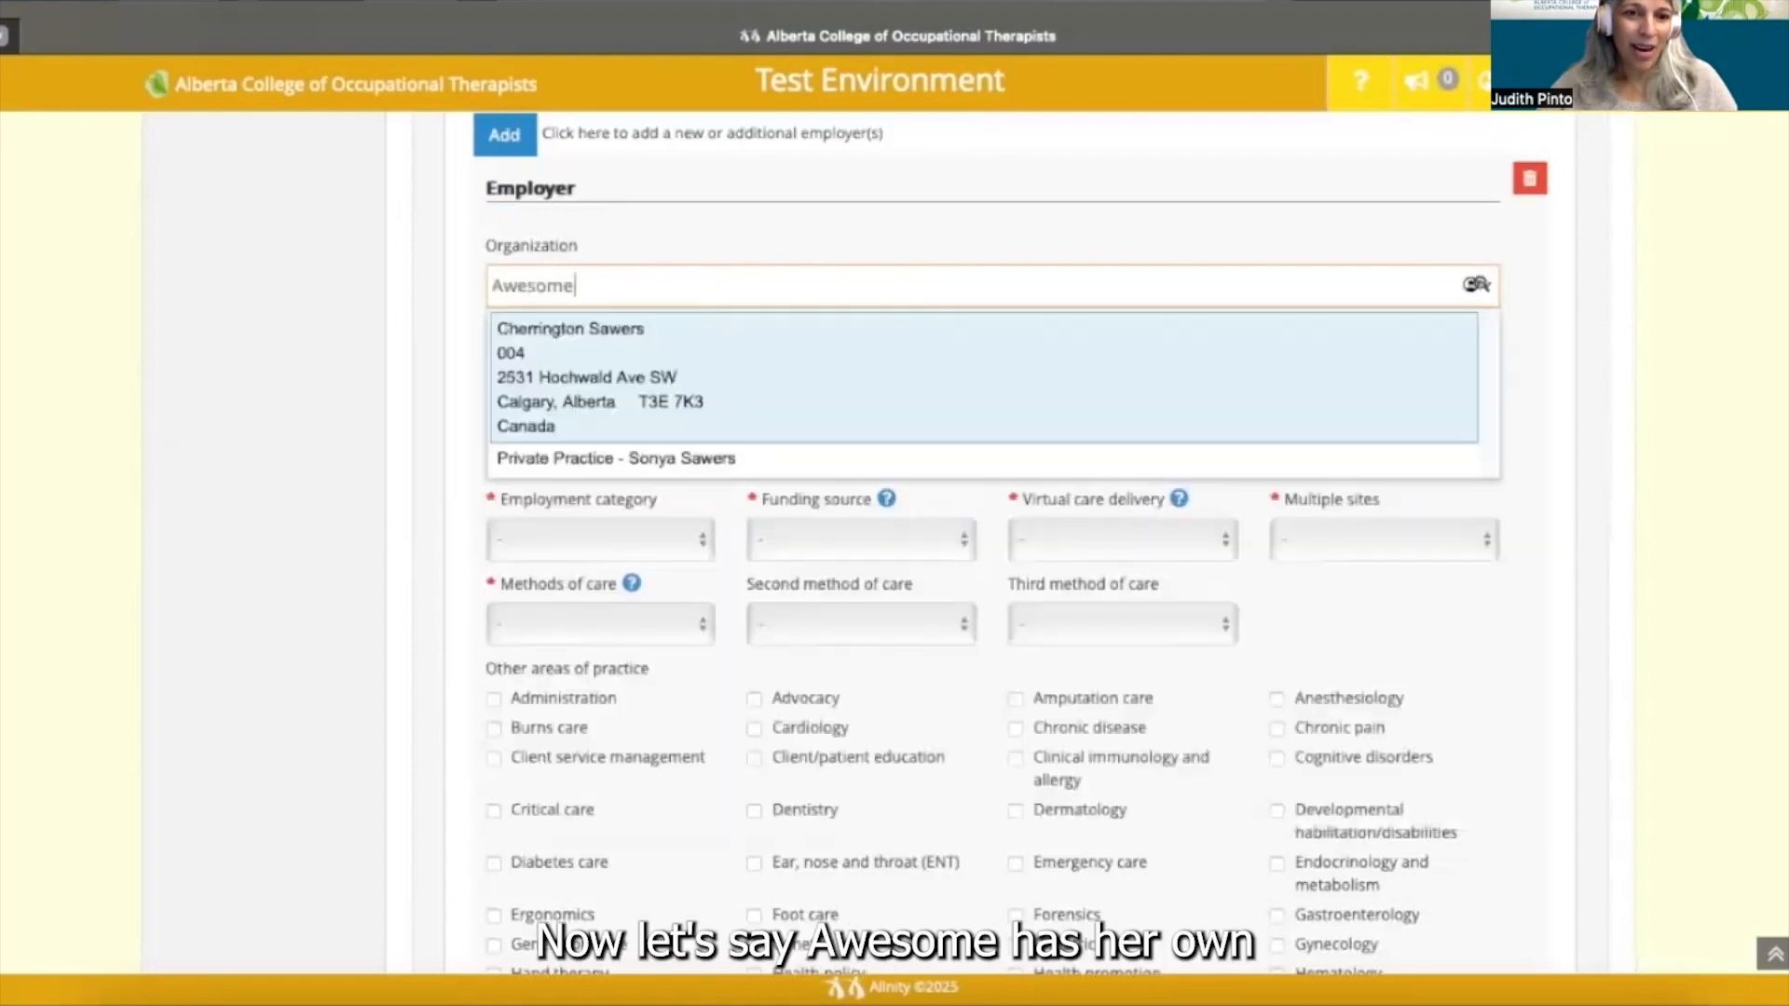
pyautogui.write("'s ")
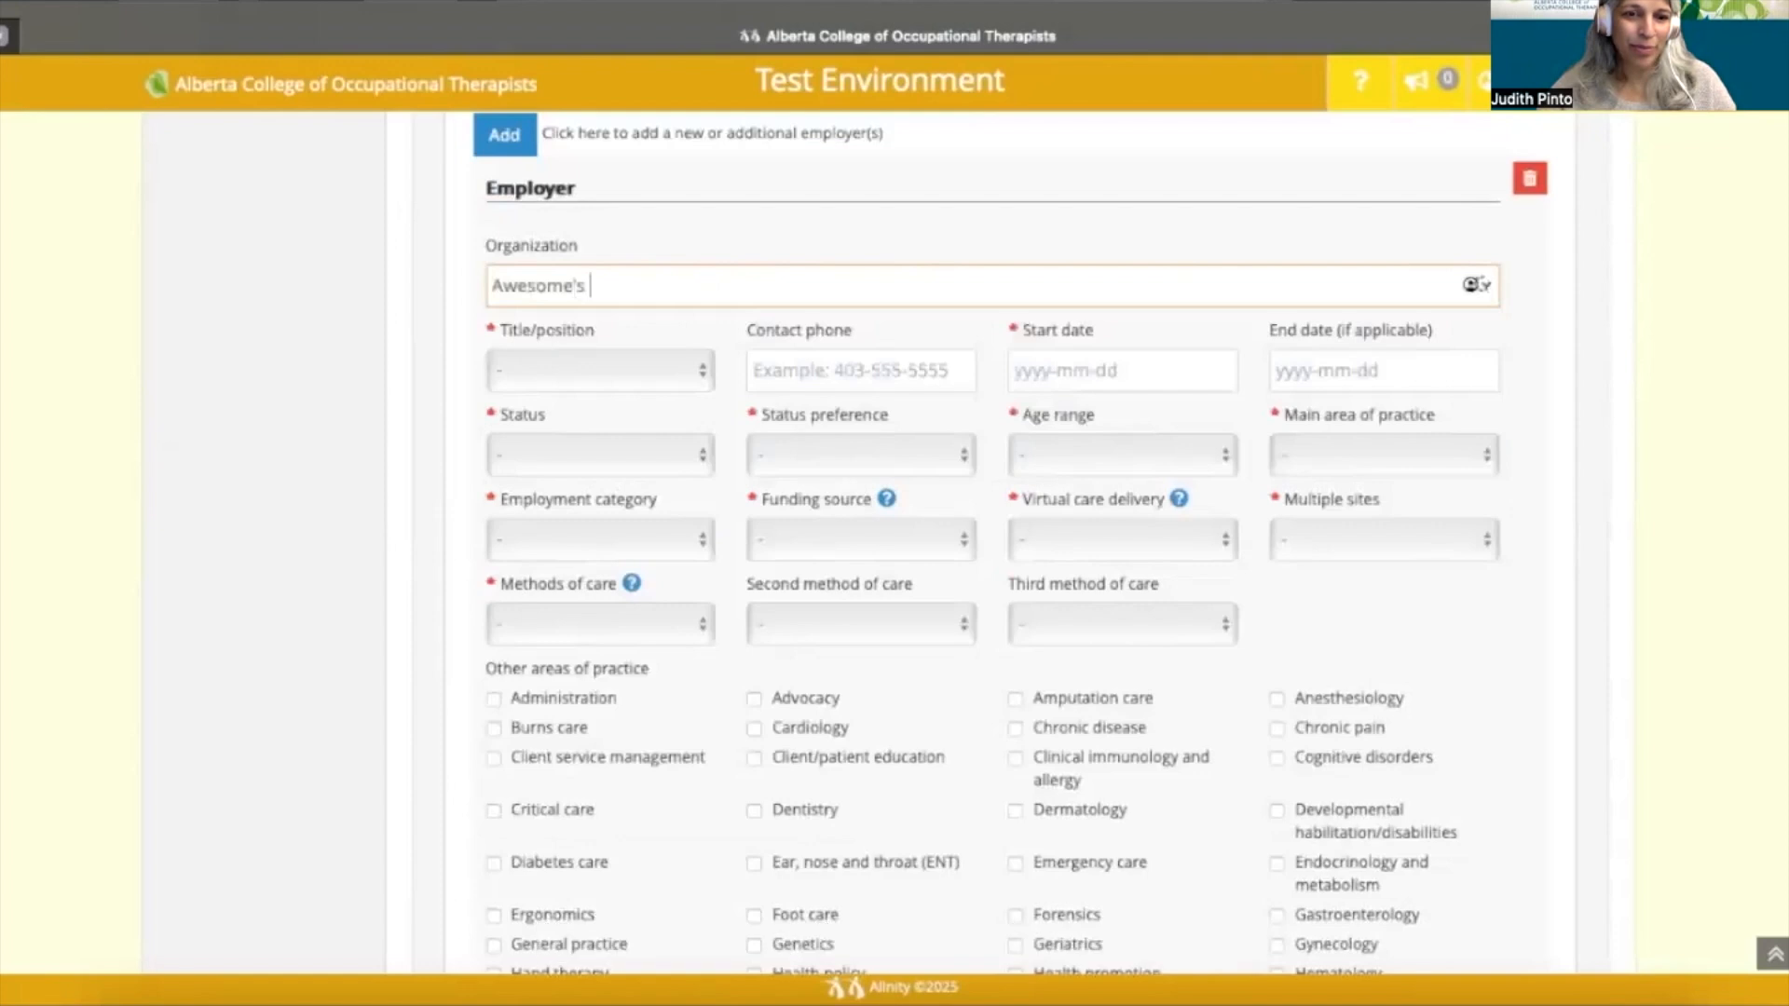
pyautogui.write('Private Practice')
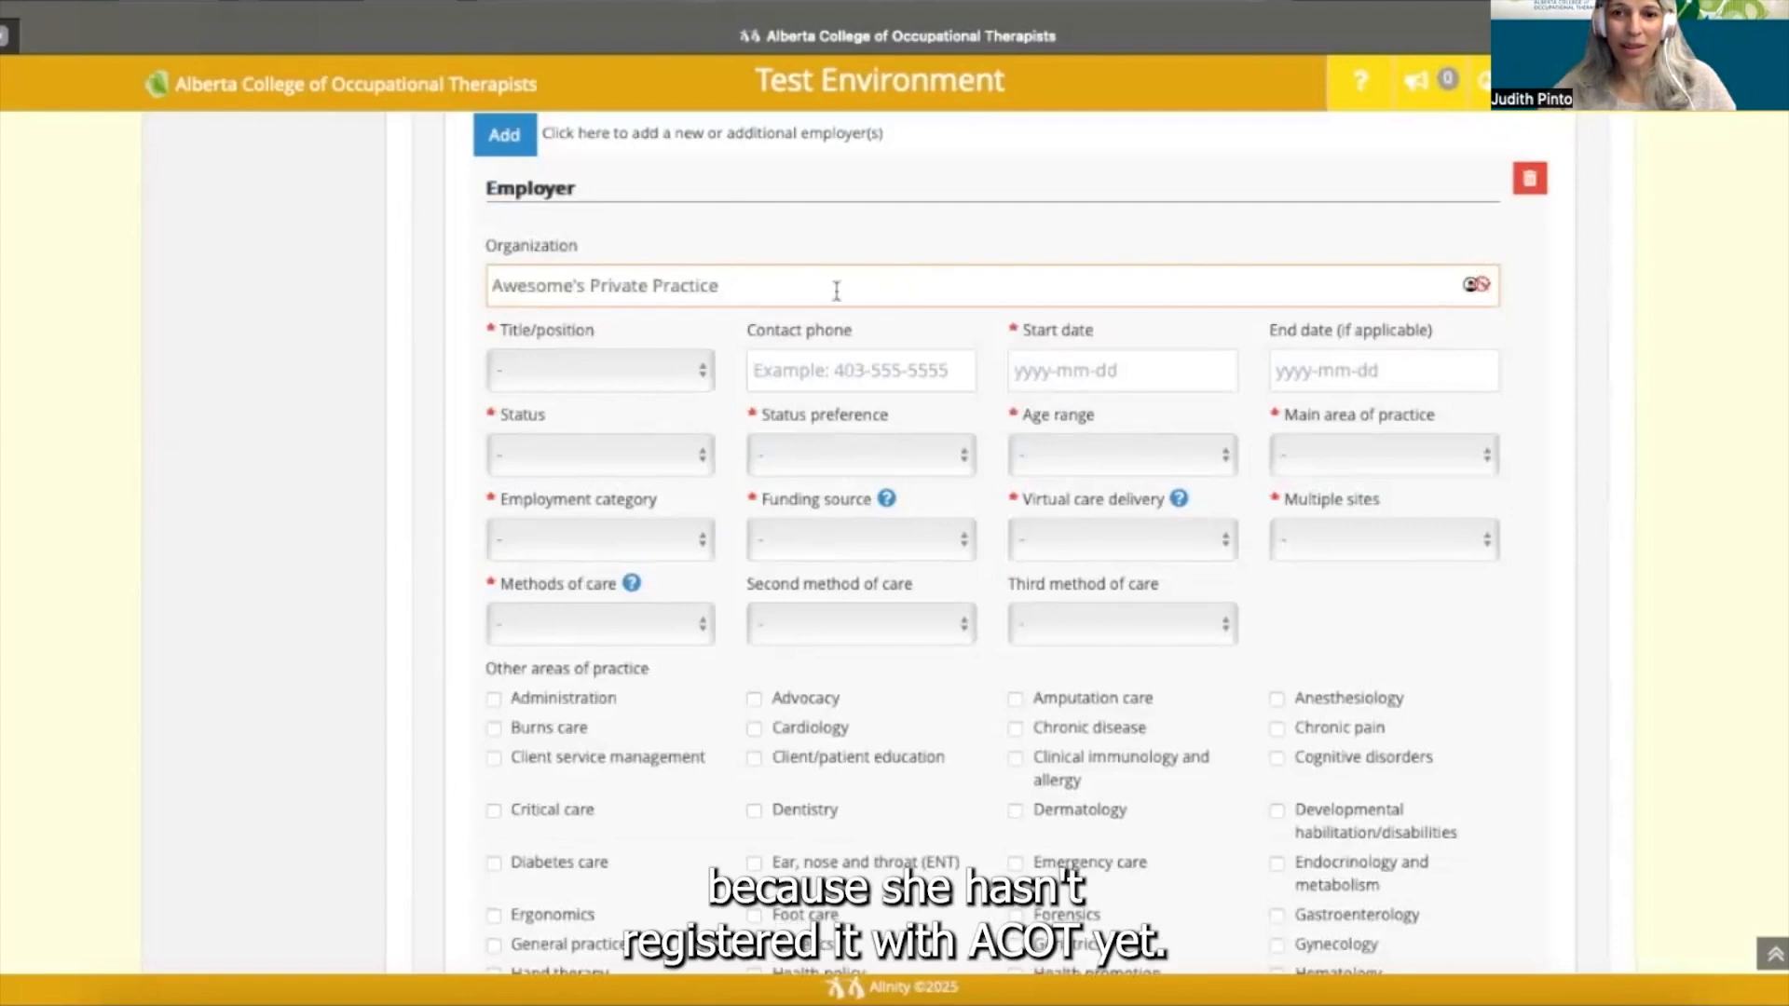
pyautogui.scroll(-1, 774, 291)
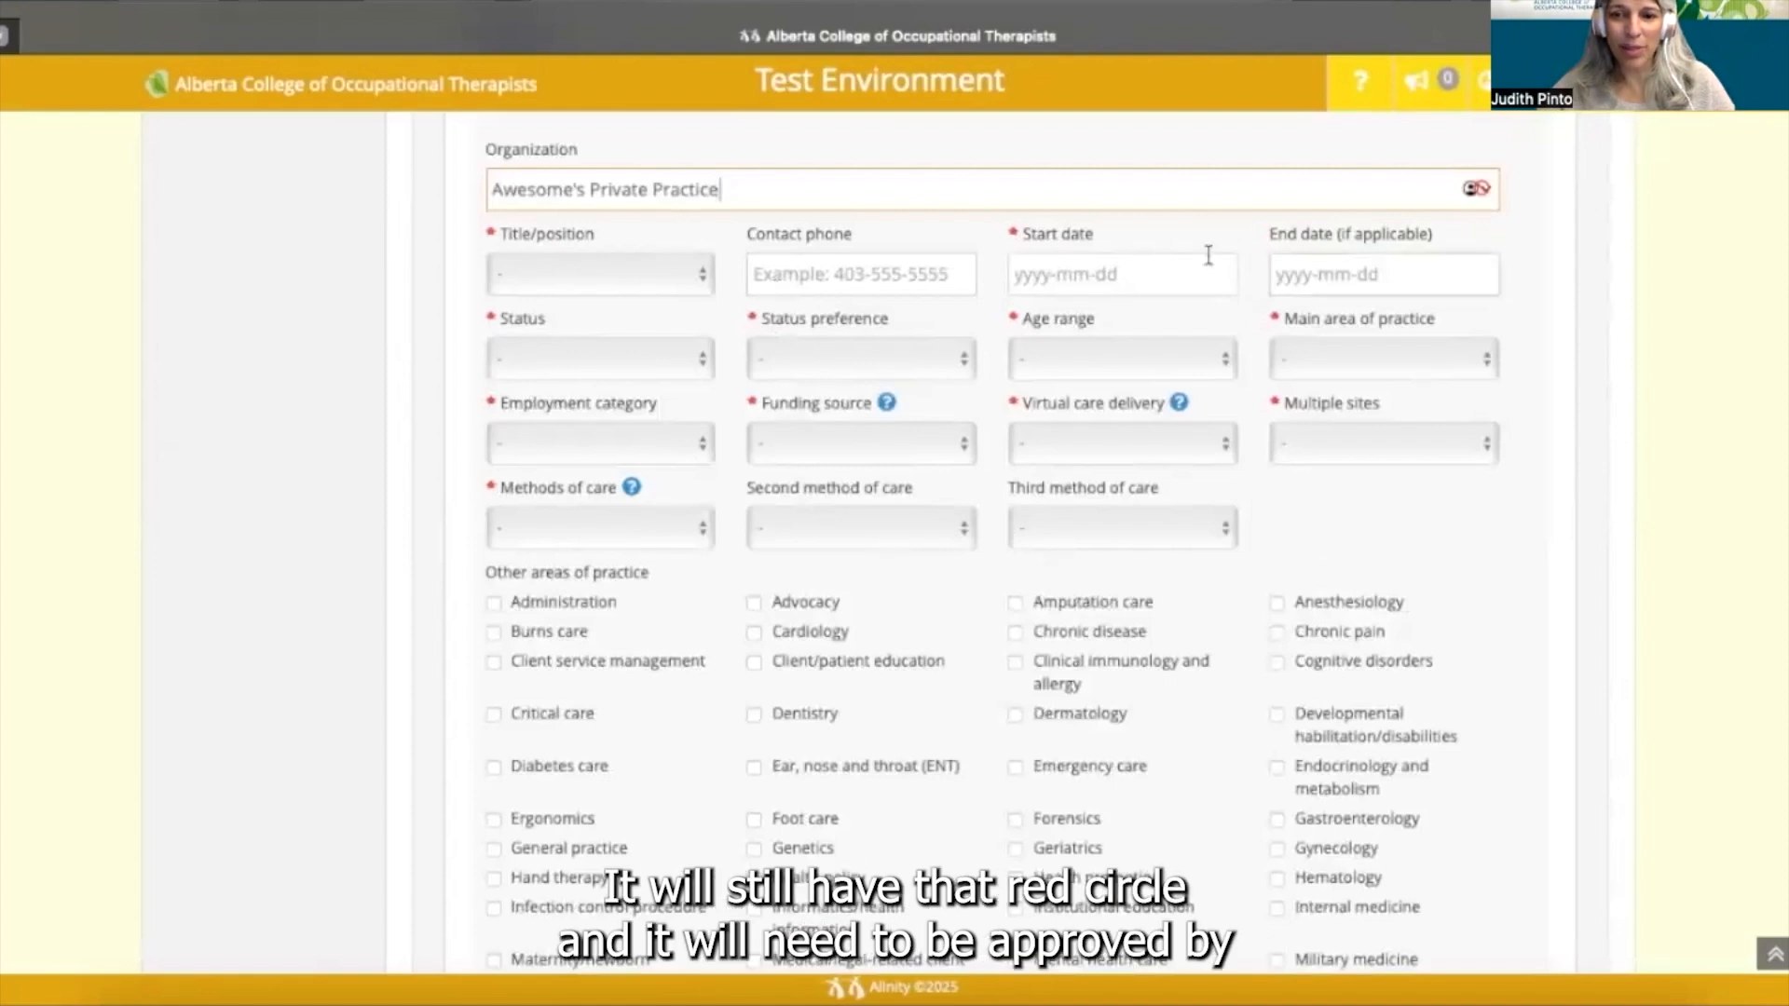
pyautogui.scroll(-1, 857, 662)
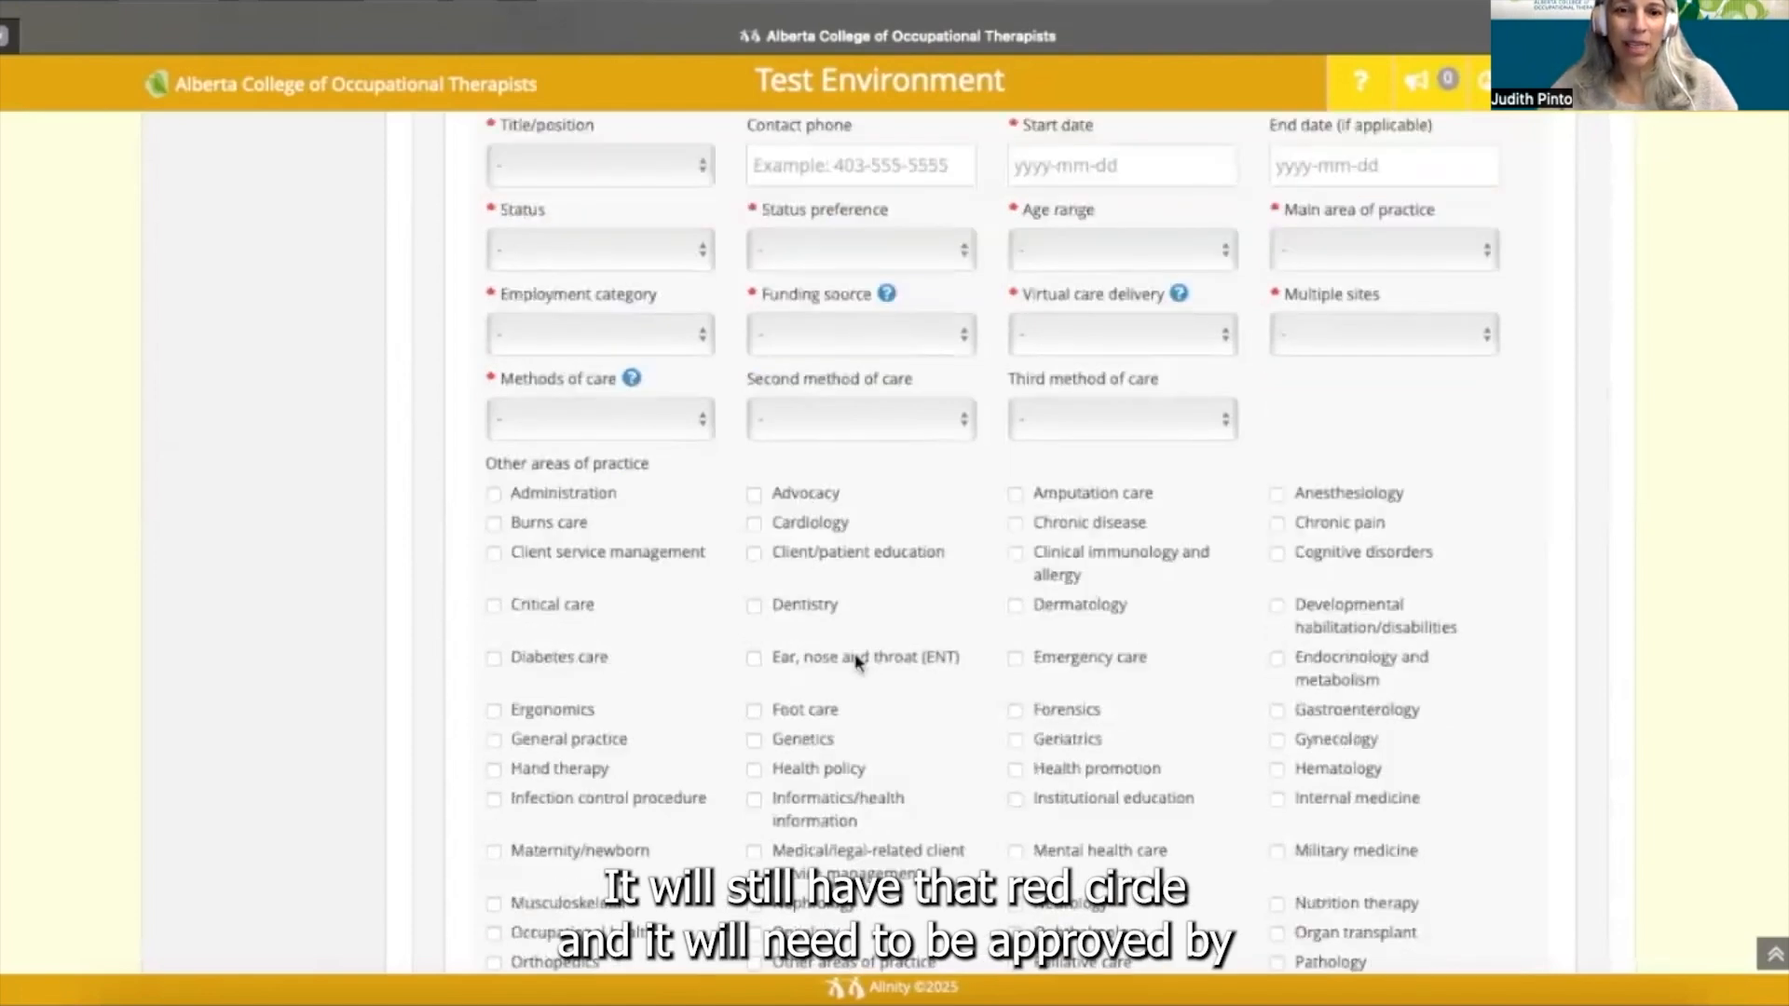
pyautogui.scroll(-3, 857, 661)
pyautogui.scroll(-3, 858, 661)
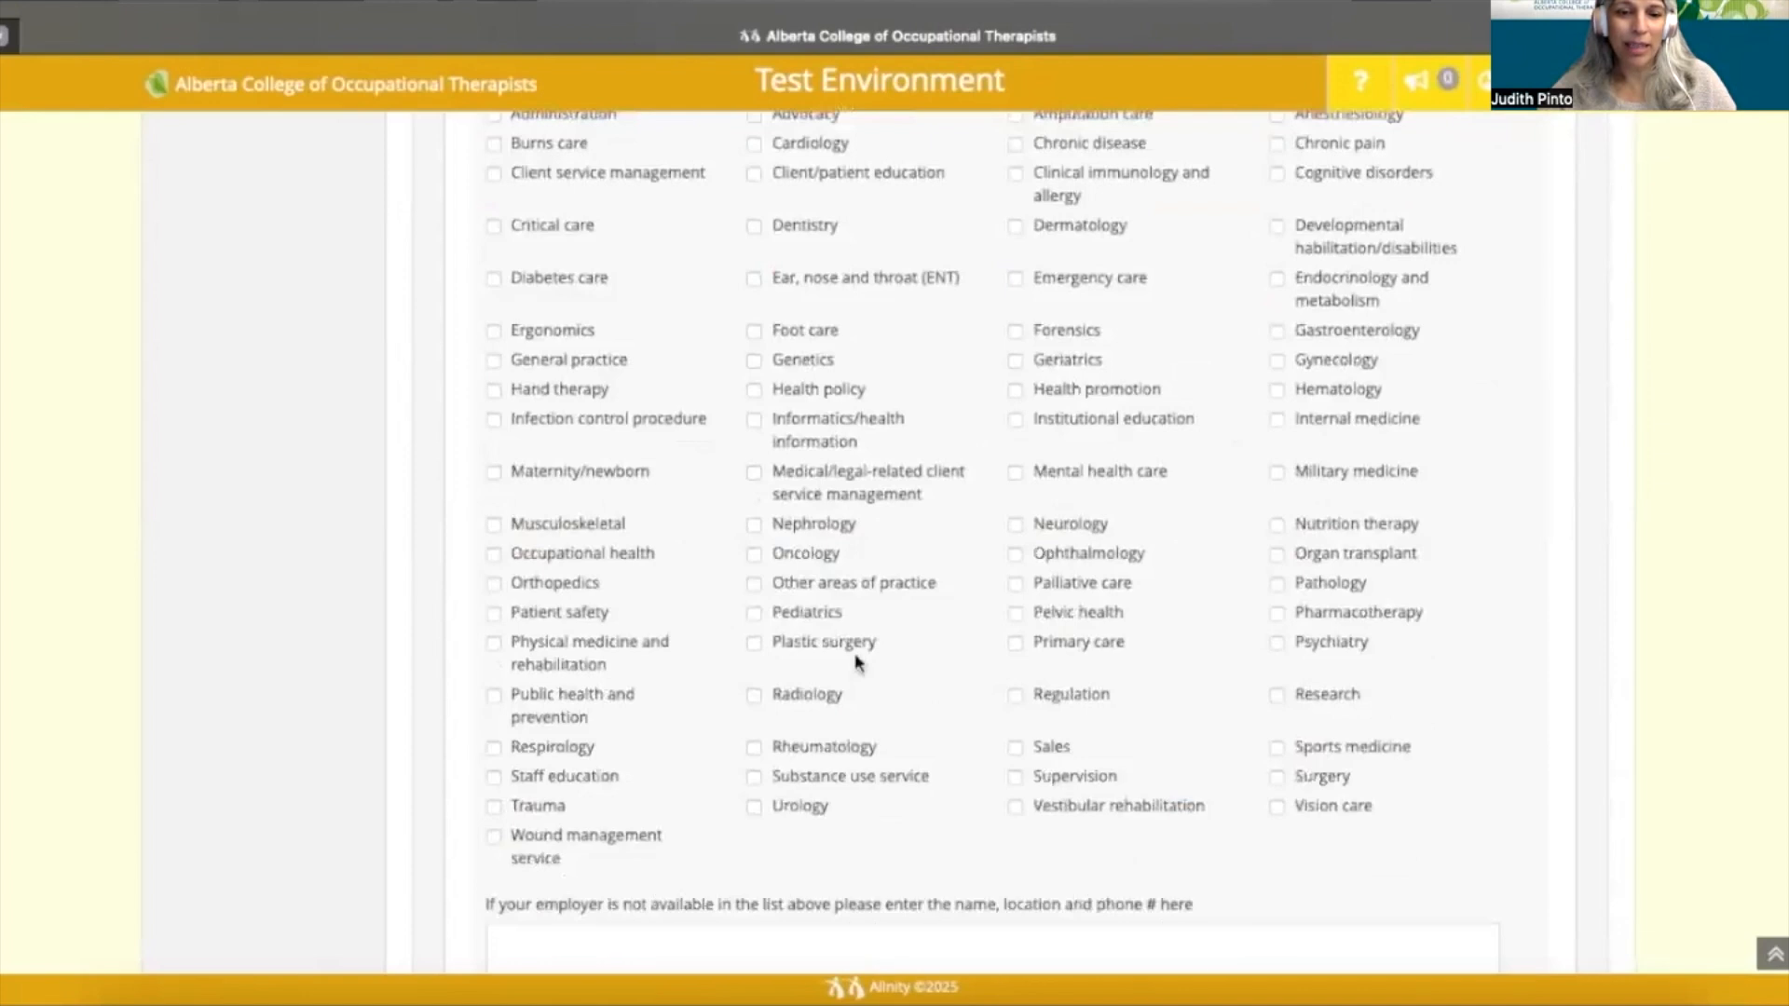
pyautogui.scroll(-1, 857, 661)
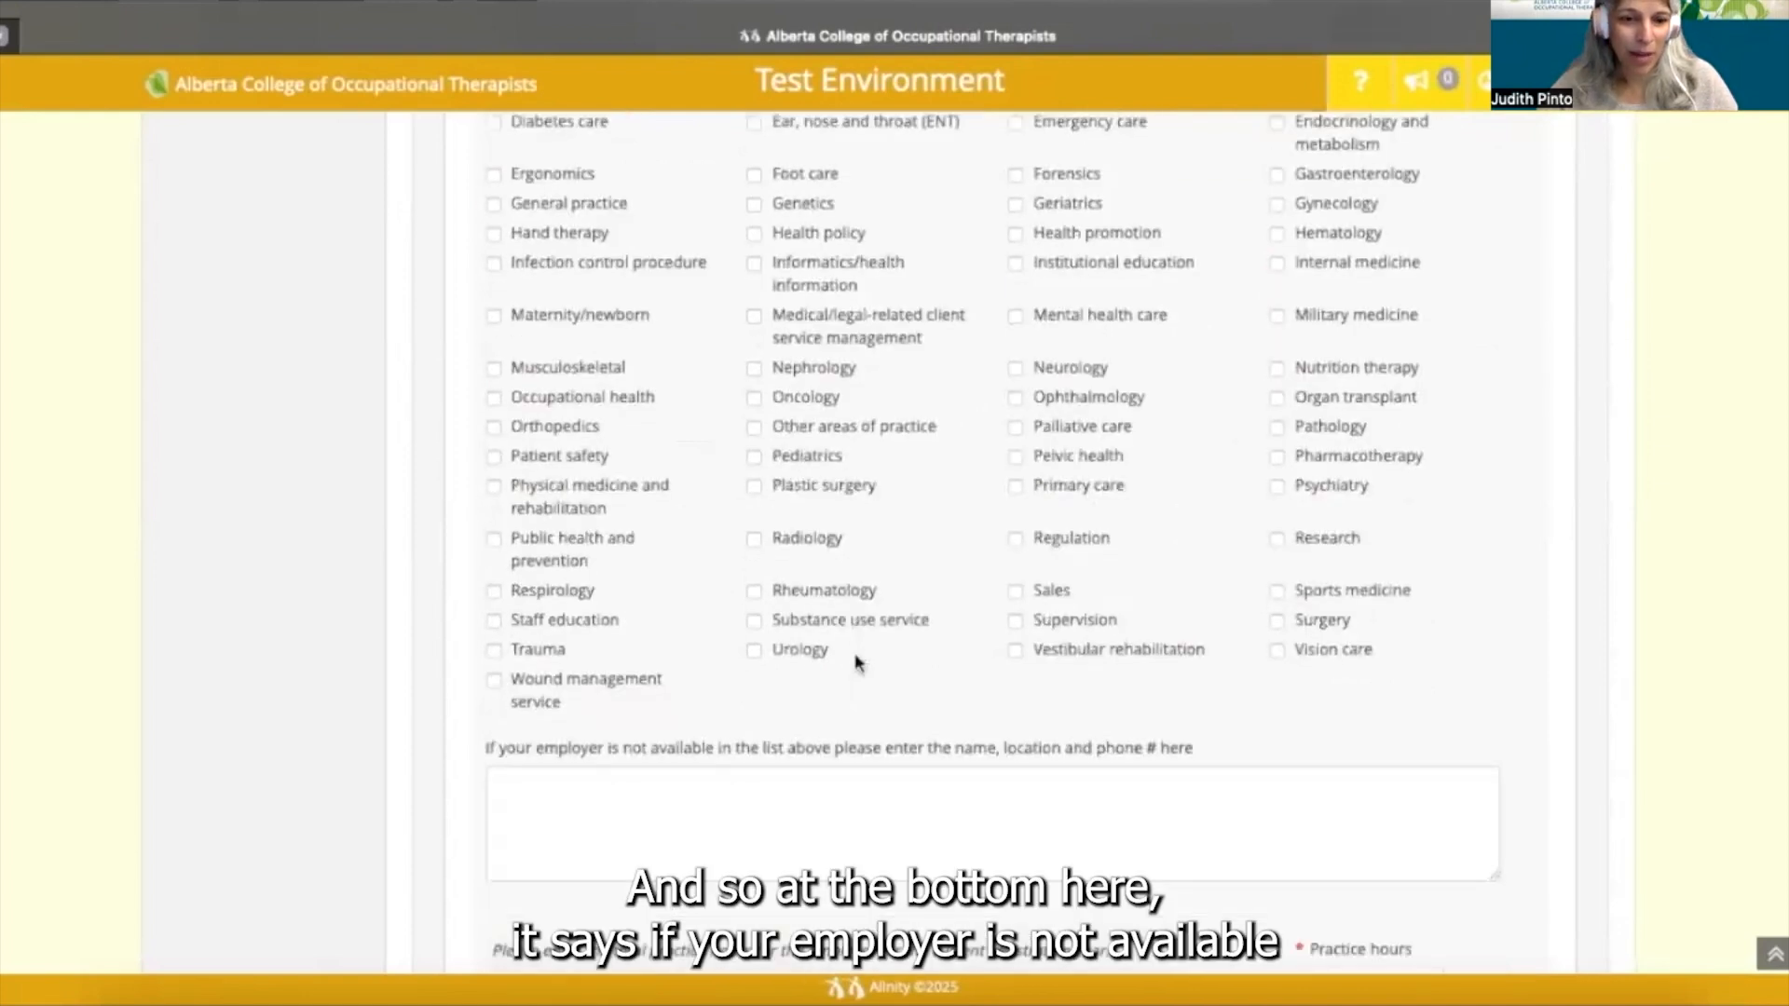
pyautogui.scroll(-1, 782, 718)
pyautogui.scroll(-1, 783, 717)
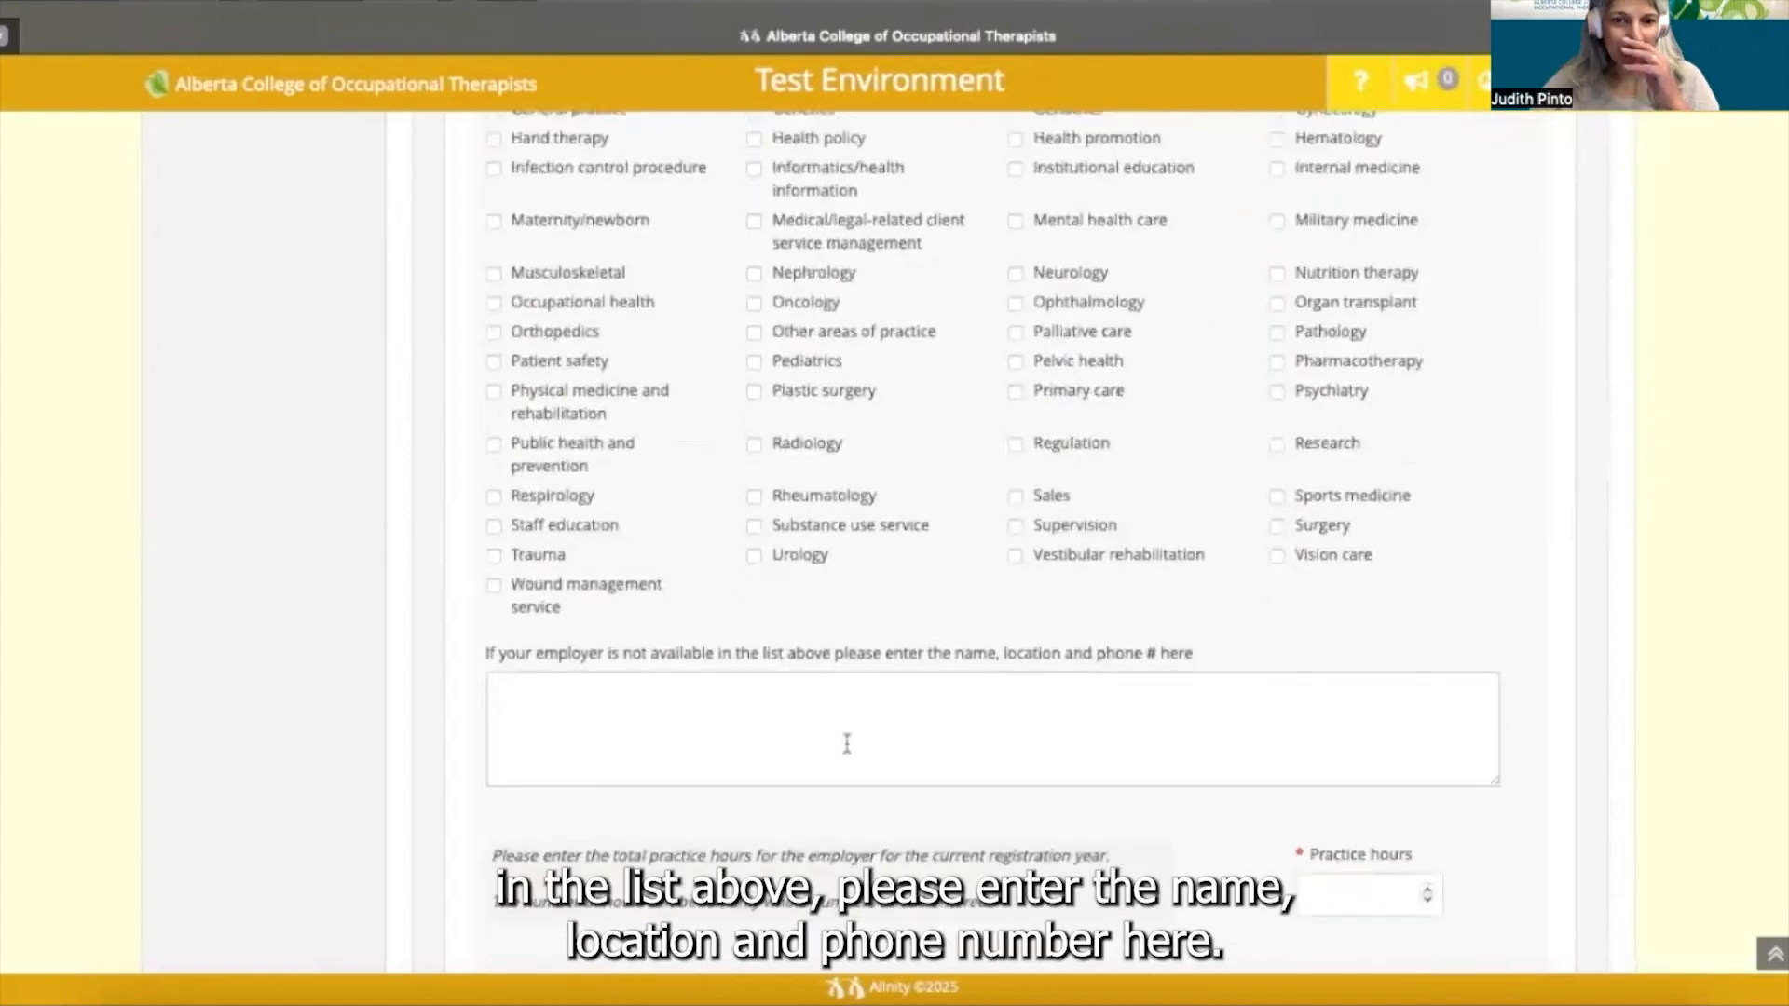
pyautogui.scroll(-3, 708, 605)
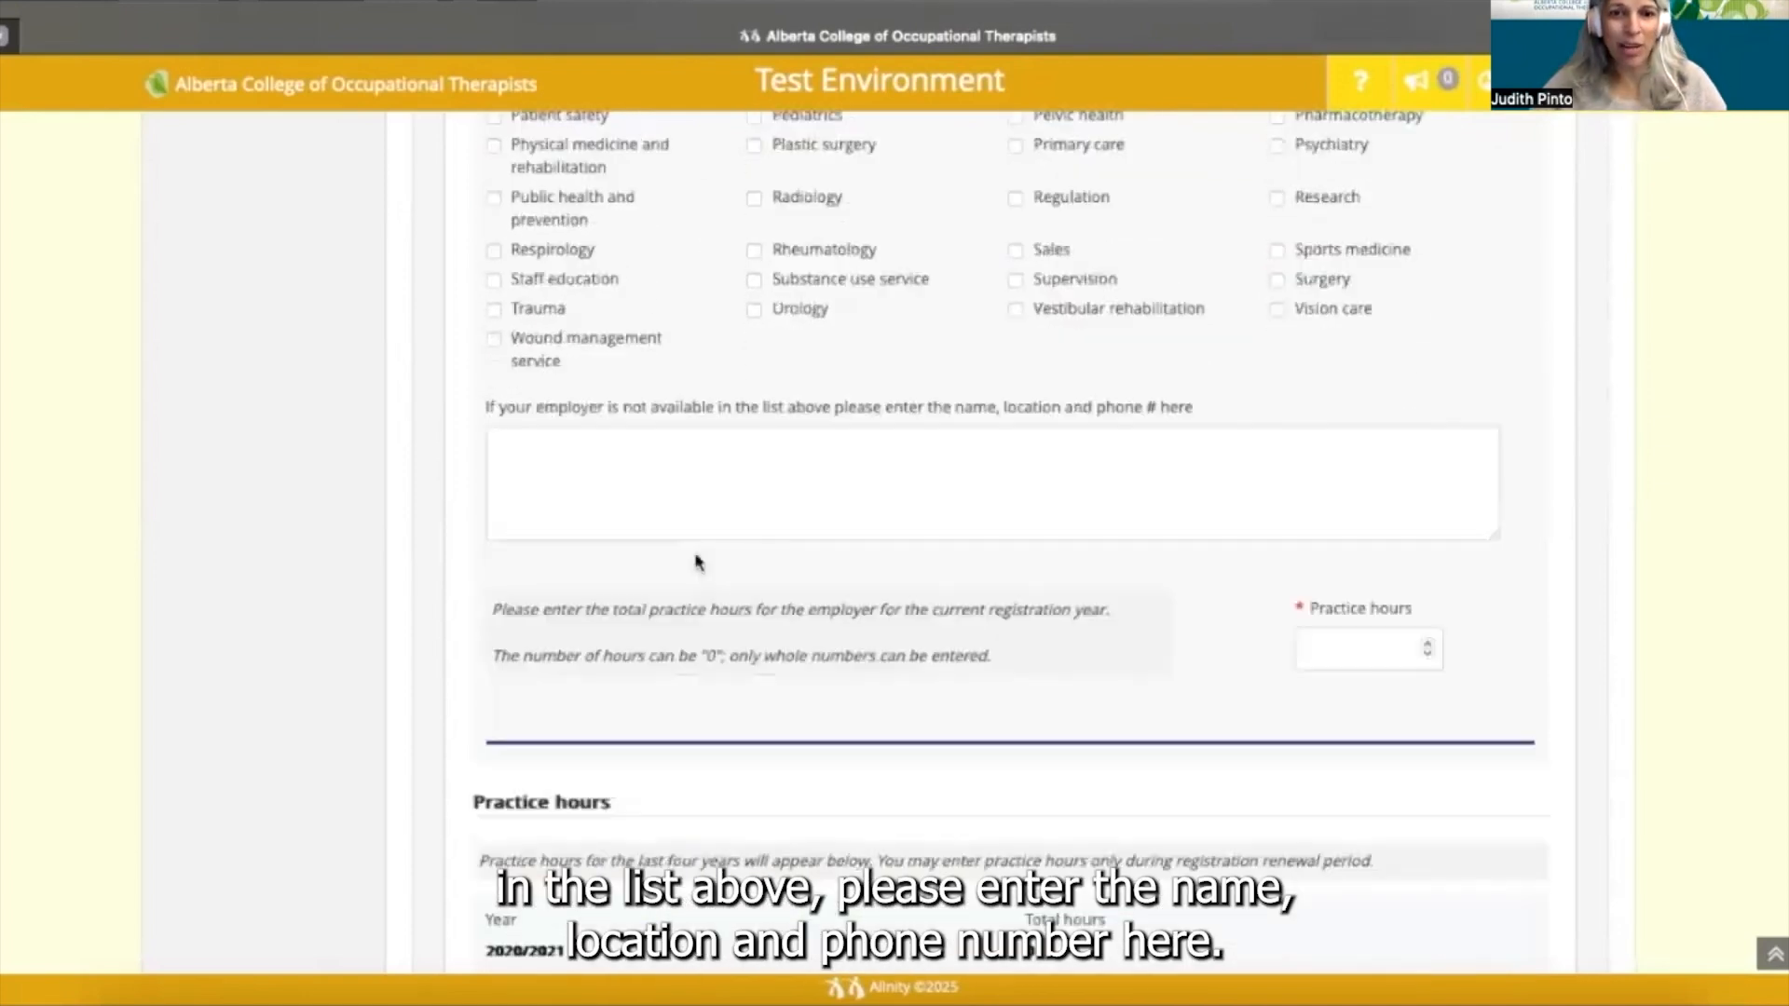
pyautogui.click(672, 471)
pyautogui.write("Awesome's Private ")
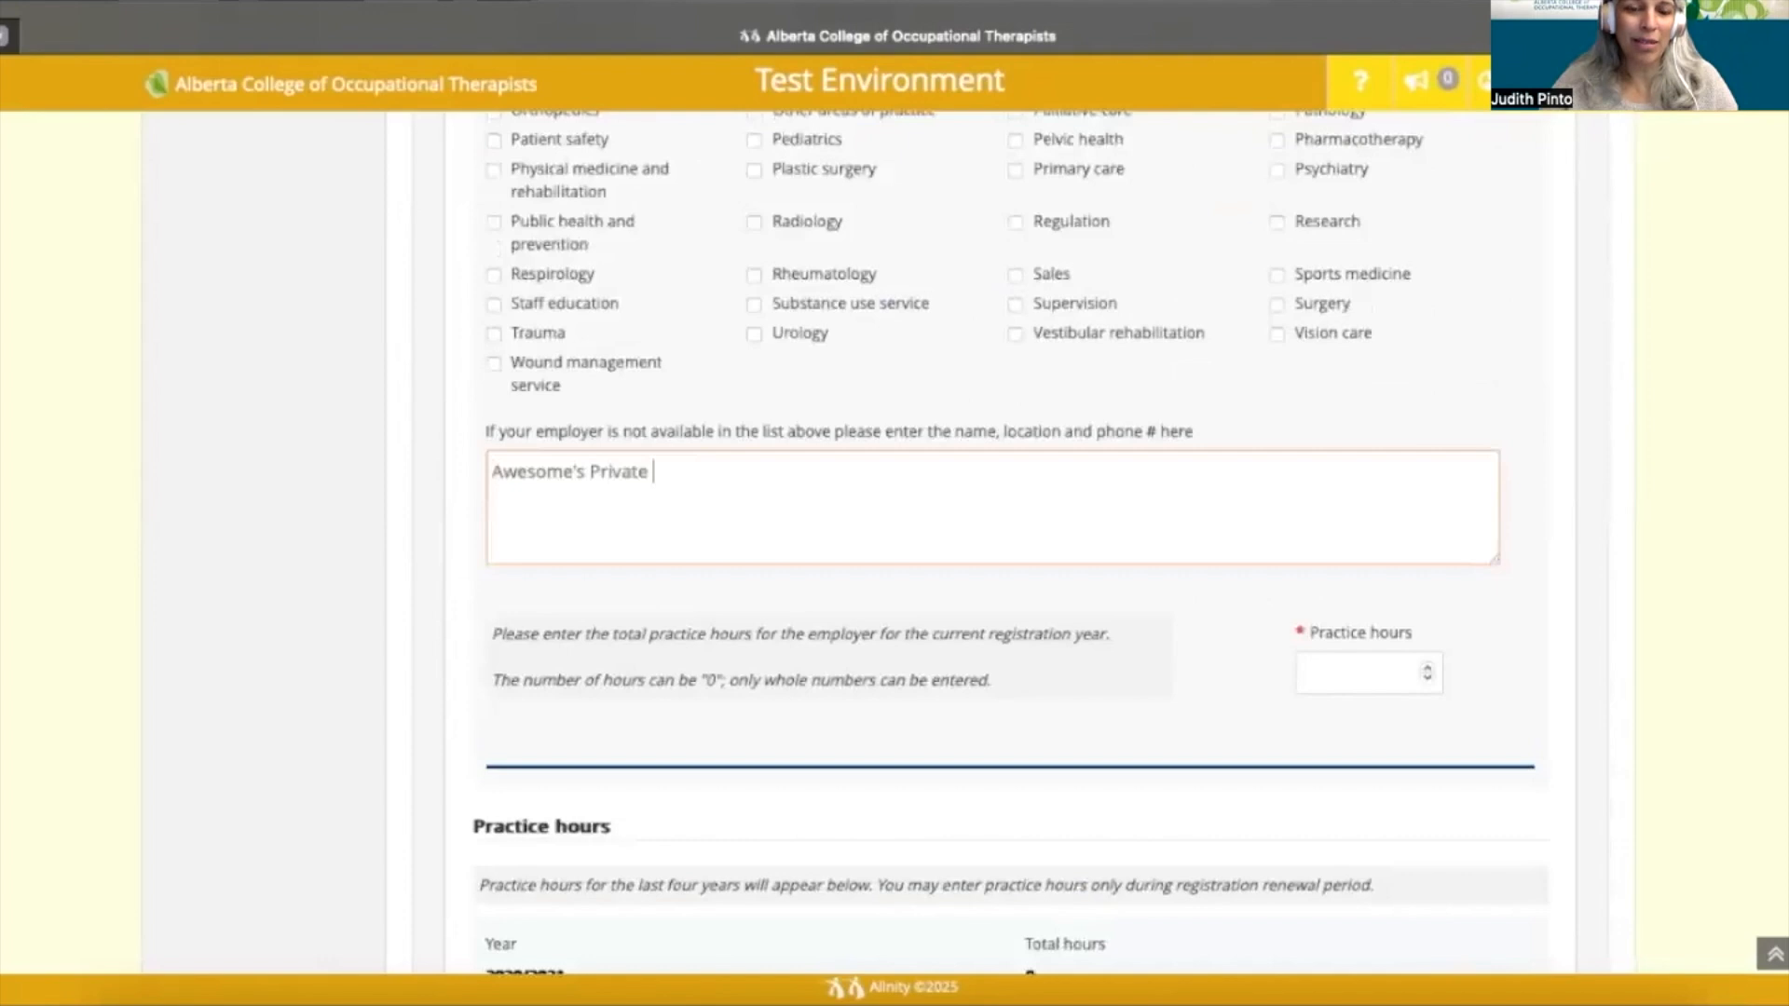
pyautogui.write('Practice')
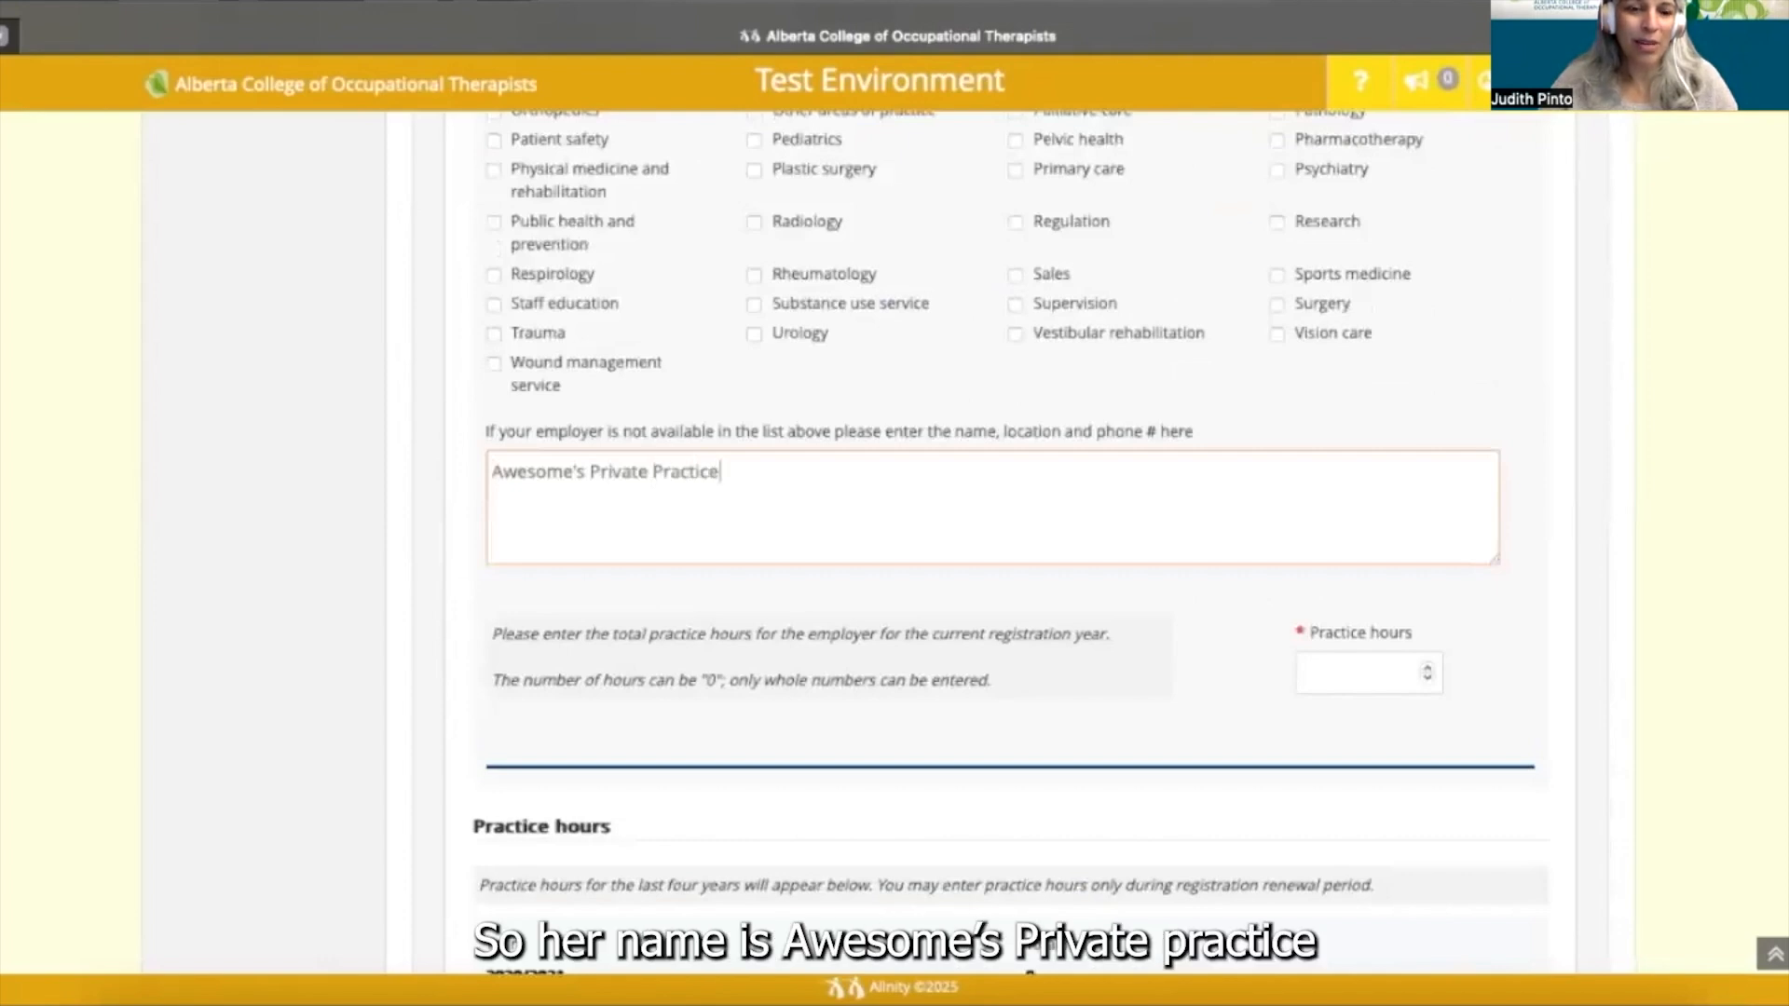
pyautogui.press('Return')
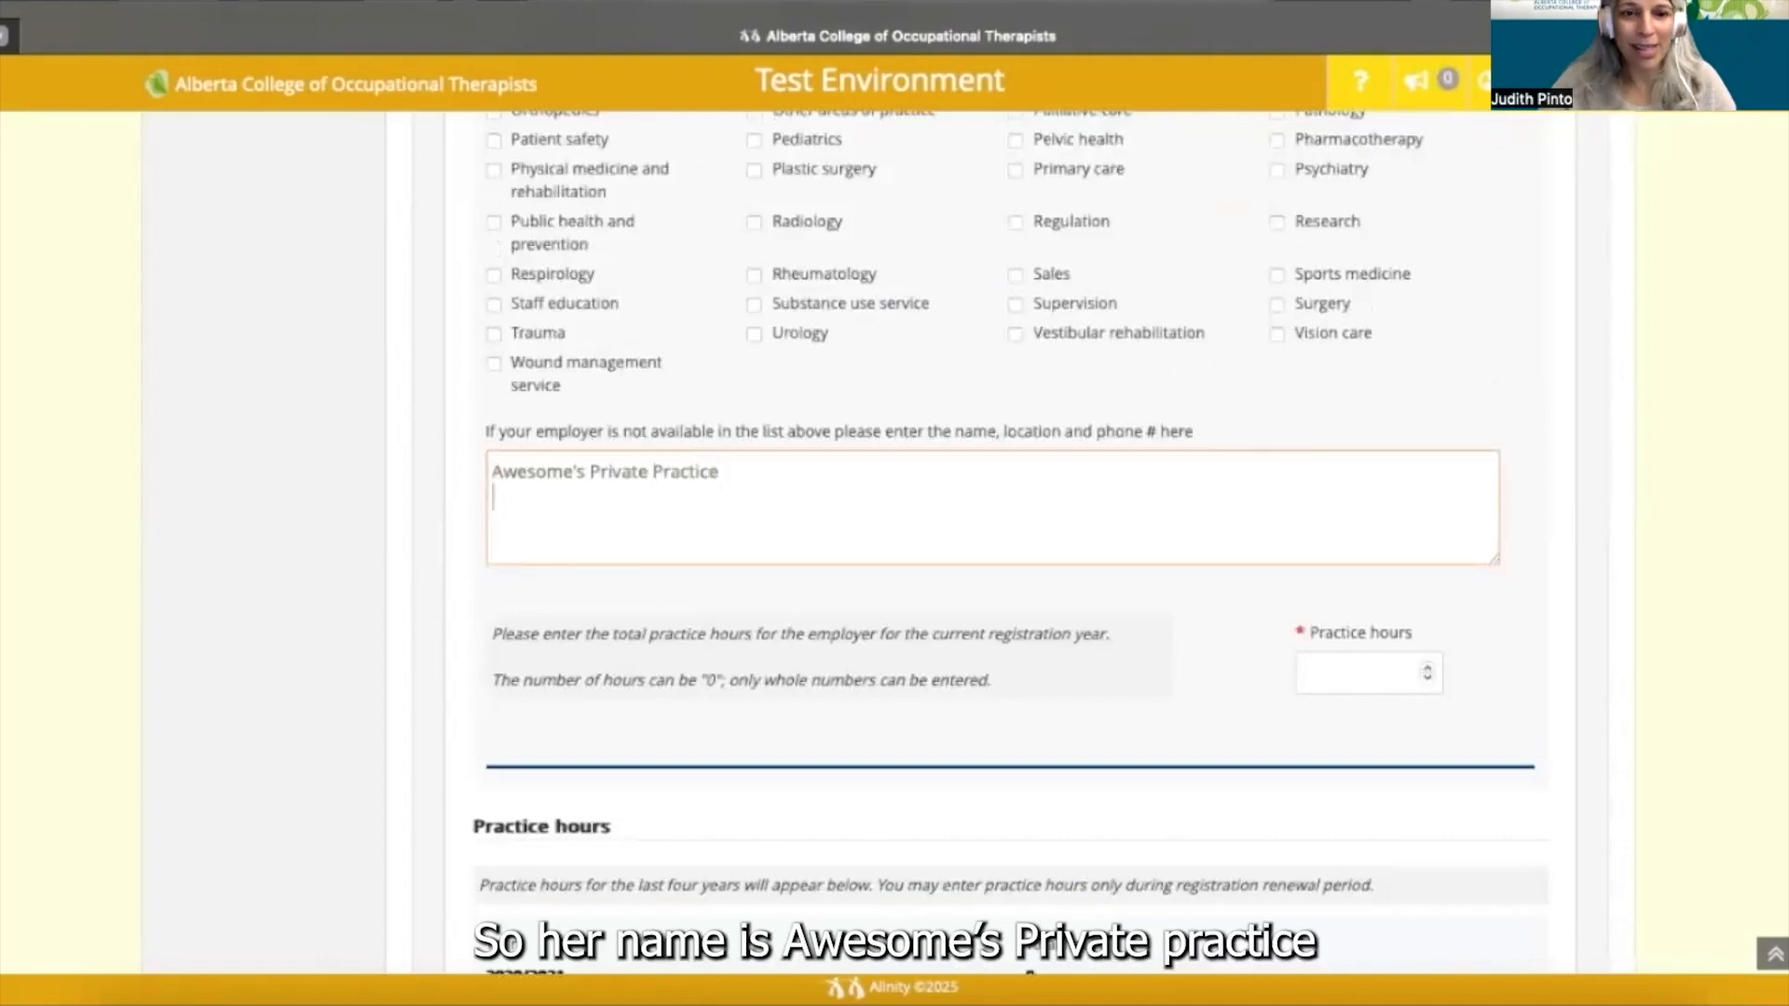
pyautogui.write("Awesome's address")
pyautogui.press('Return')
pyautogui.write("Awesome's phone number")
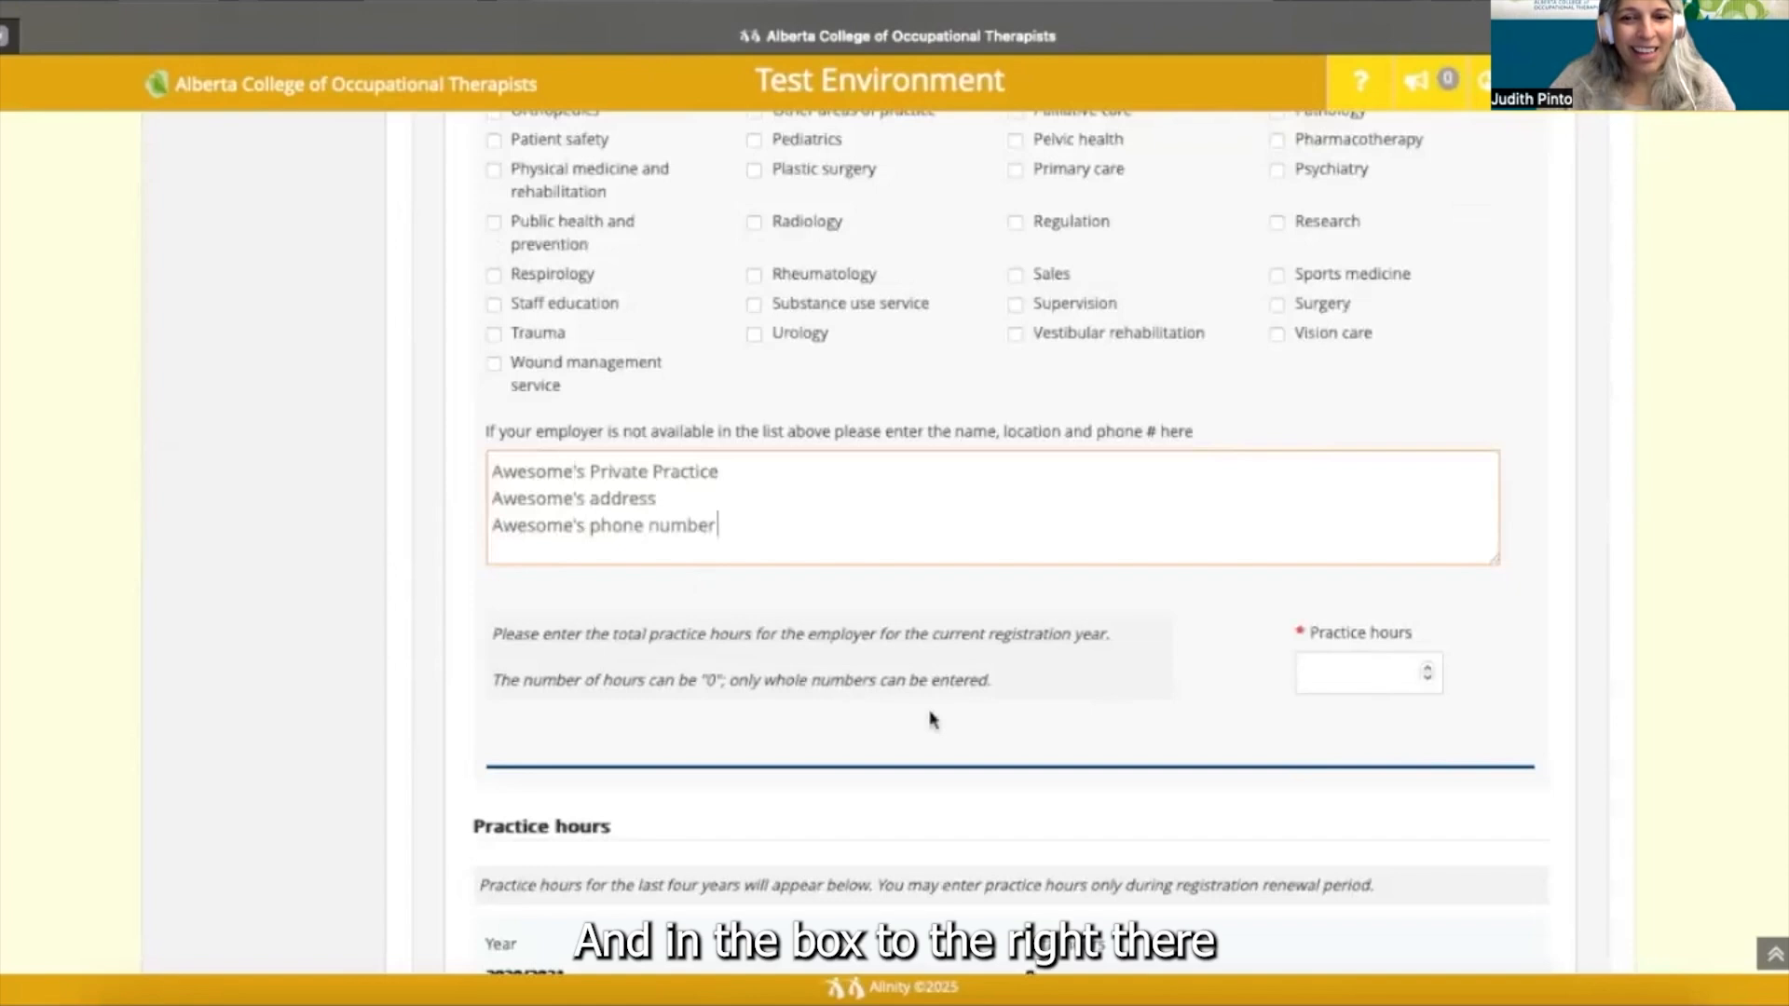
pyautogui.scroll(-2, 931, 719)
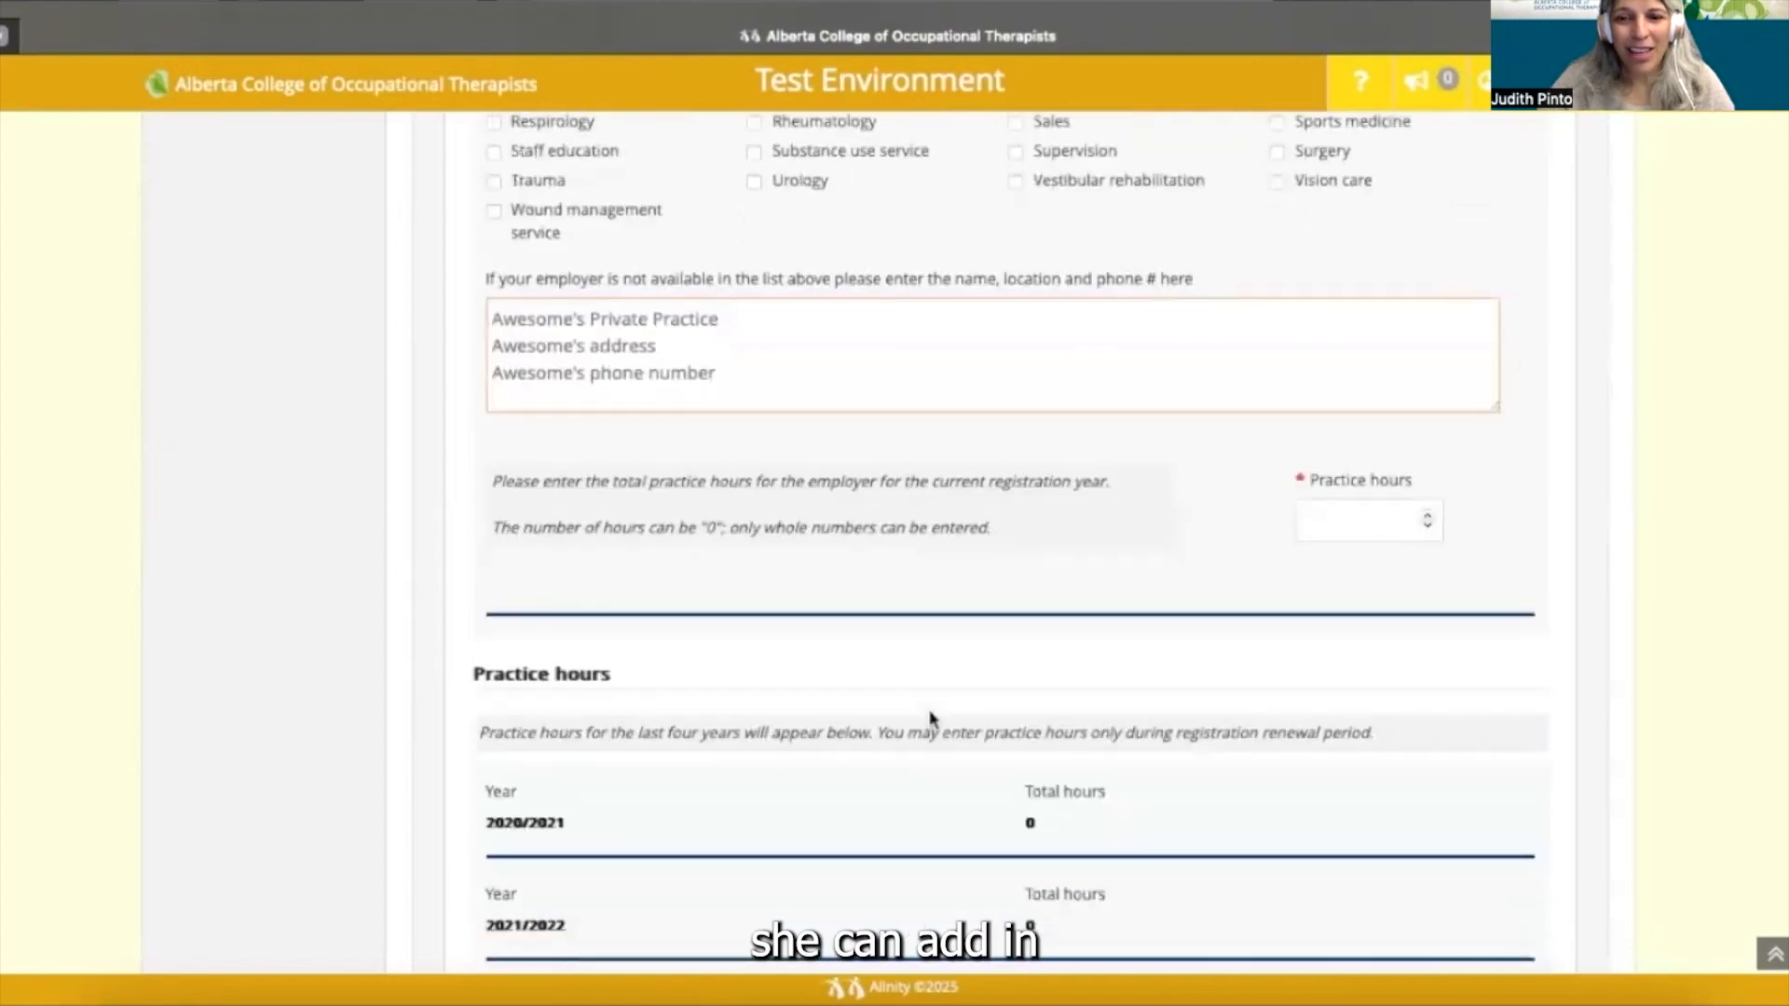
pyautogui.scroll(6, 931, 719)
pyautogui.scroll(4, 931, 720)
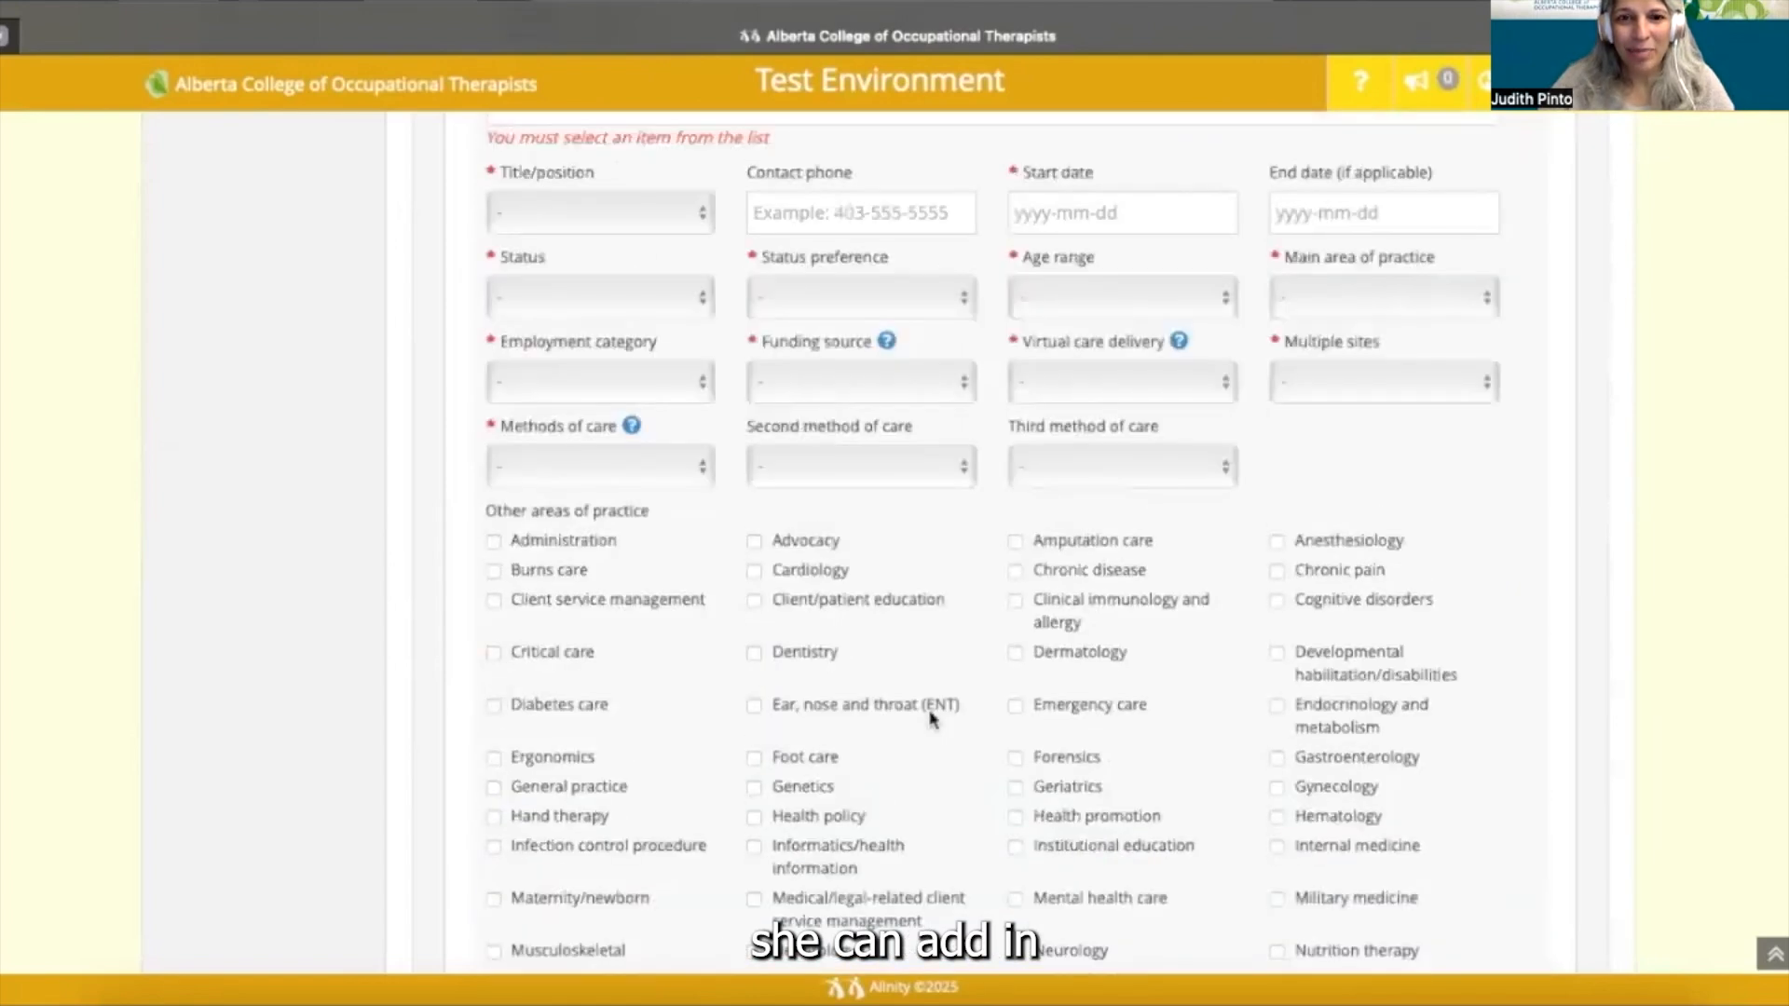
# - Remove the newly added employer entry, leaving Alberta Health Services as the only employer
pyautogui.scroll(3, 931, 717)
pyautogui.scroll(3, 932, 717)
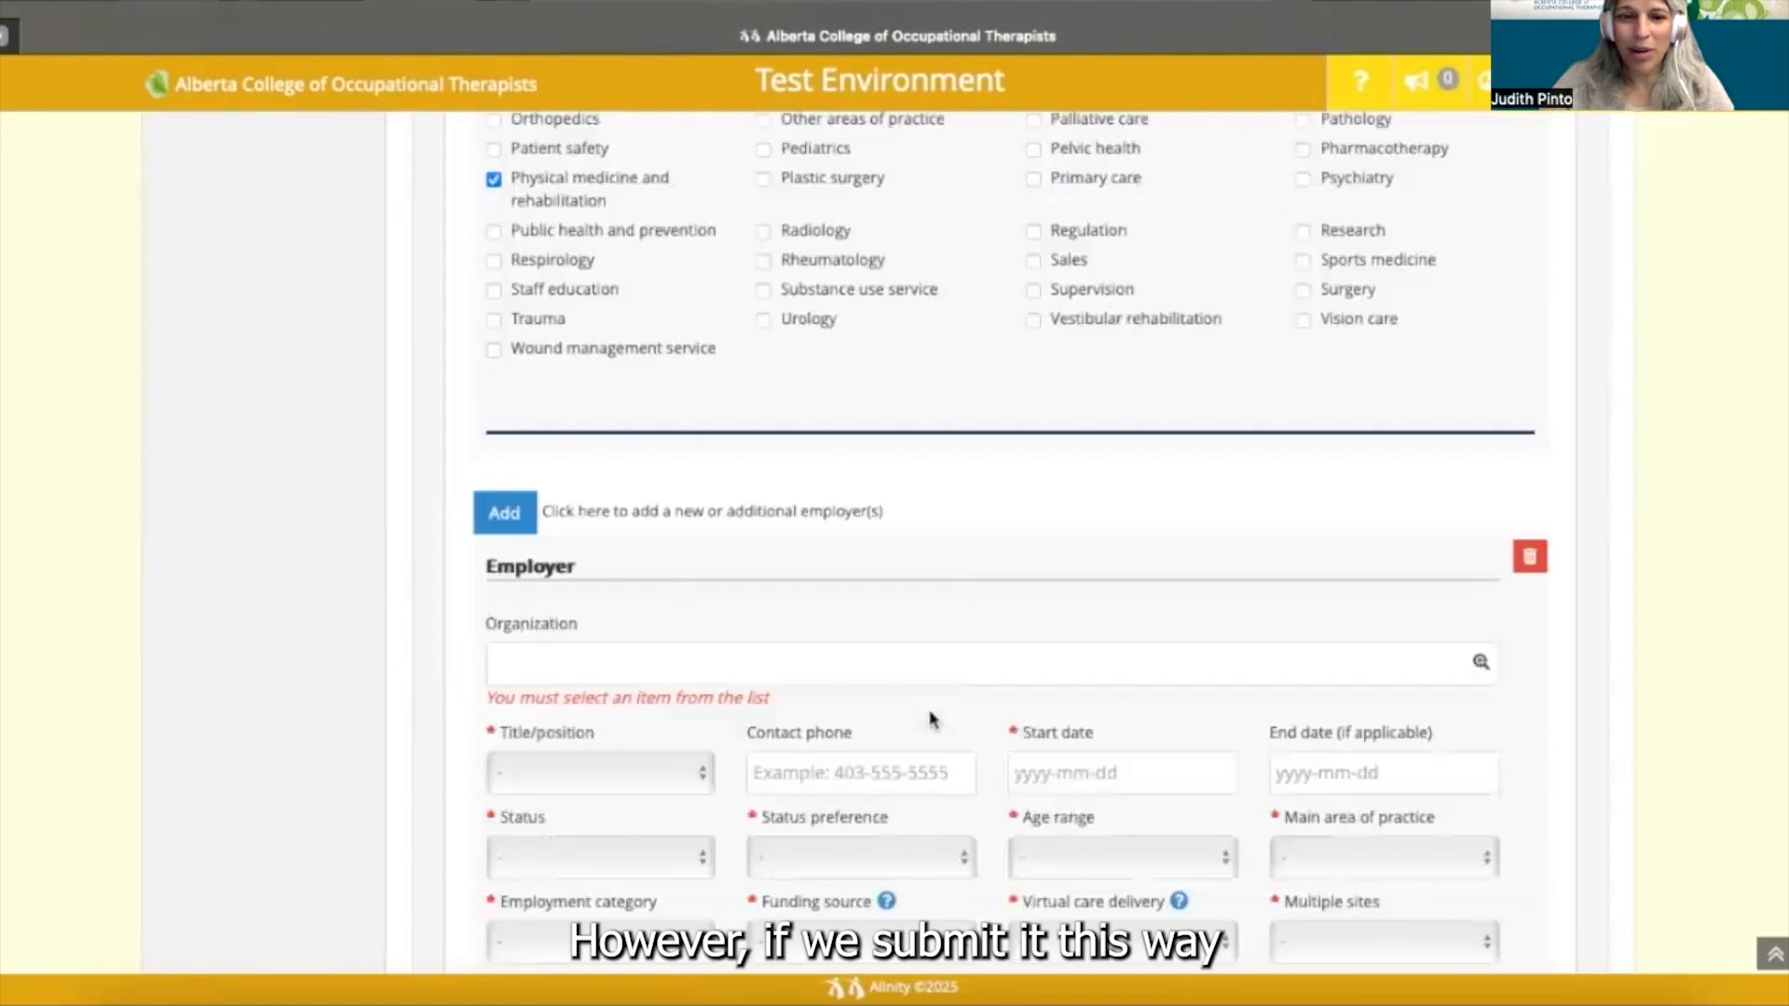
pyautogui.scroll(2, 931, 719)
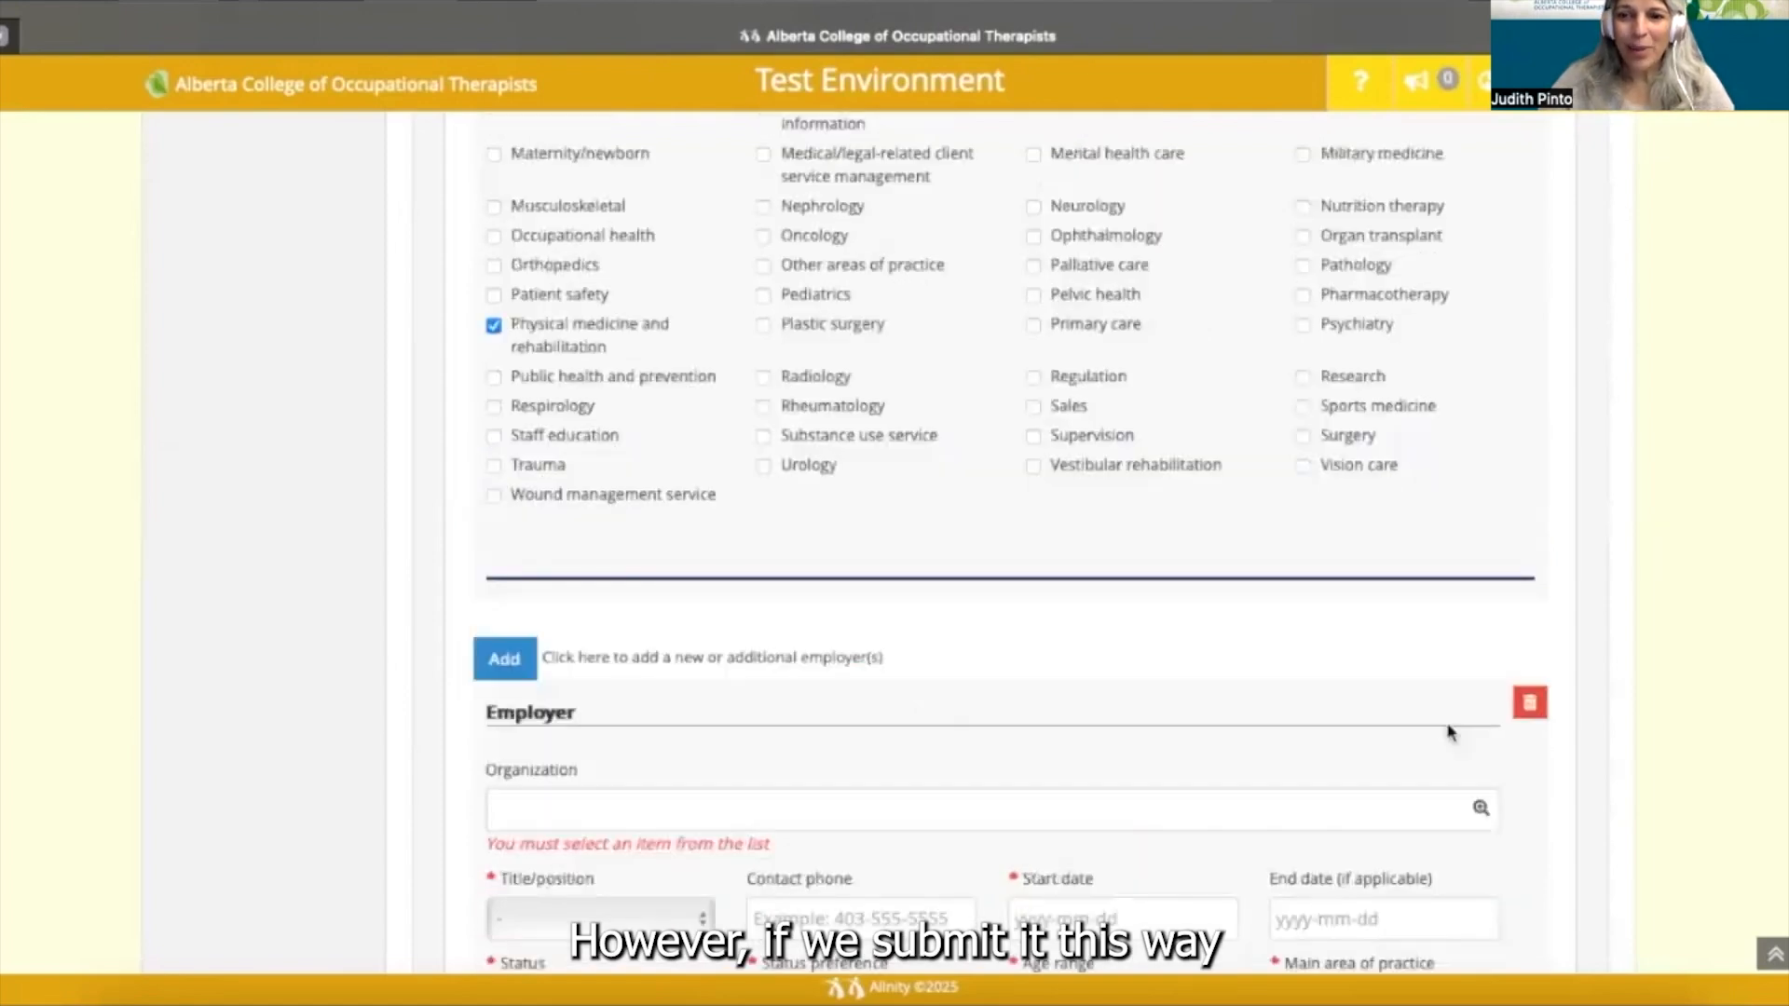
pyautogui.click(1530, 703)
pyautogui.scroll(5, 1246, 613)
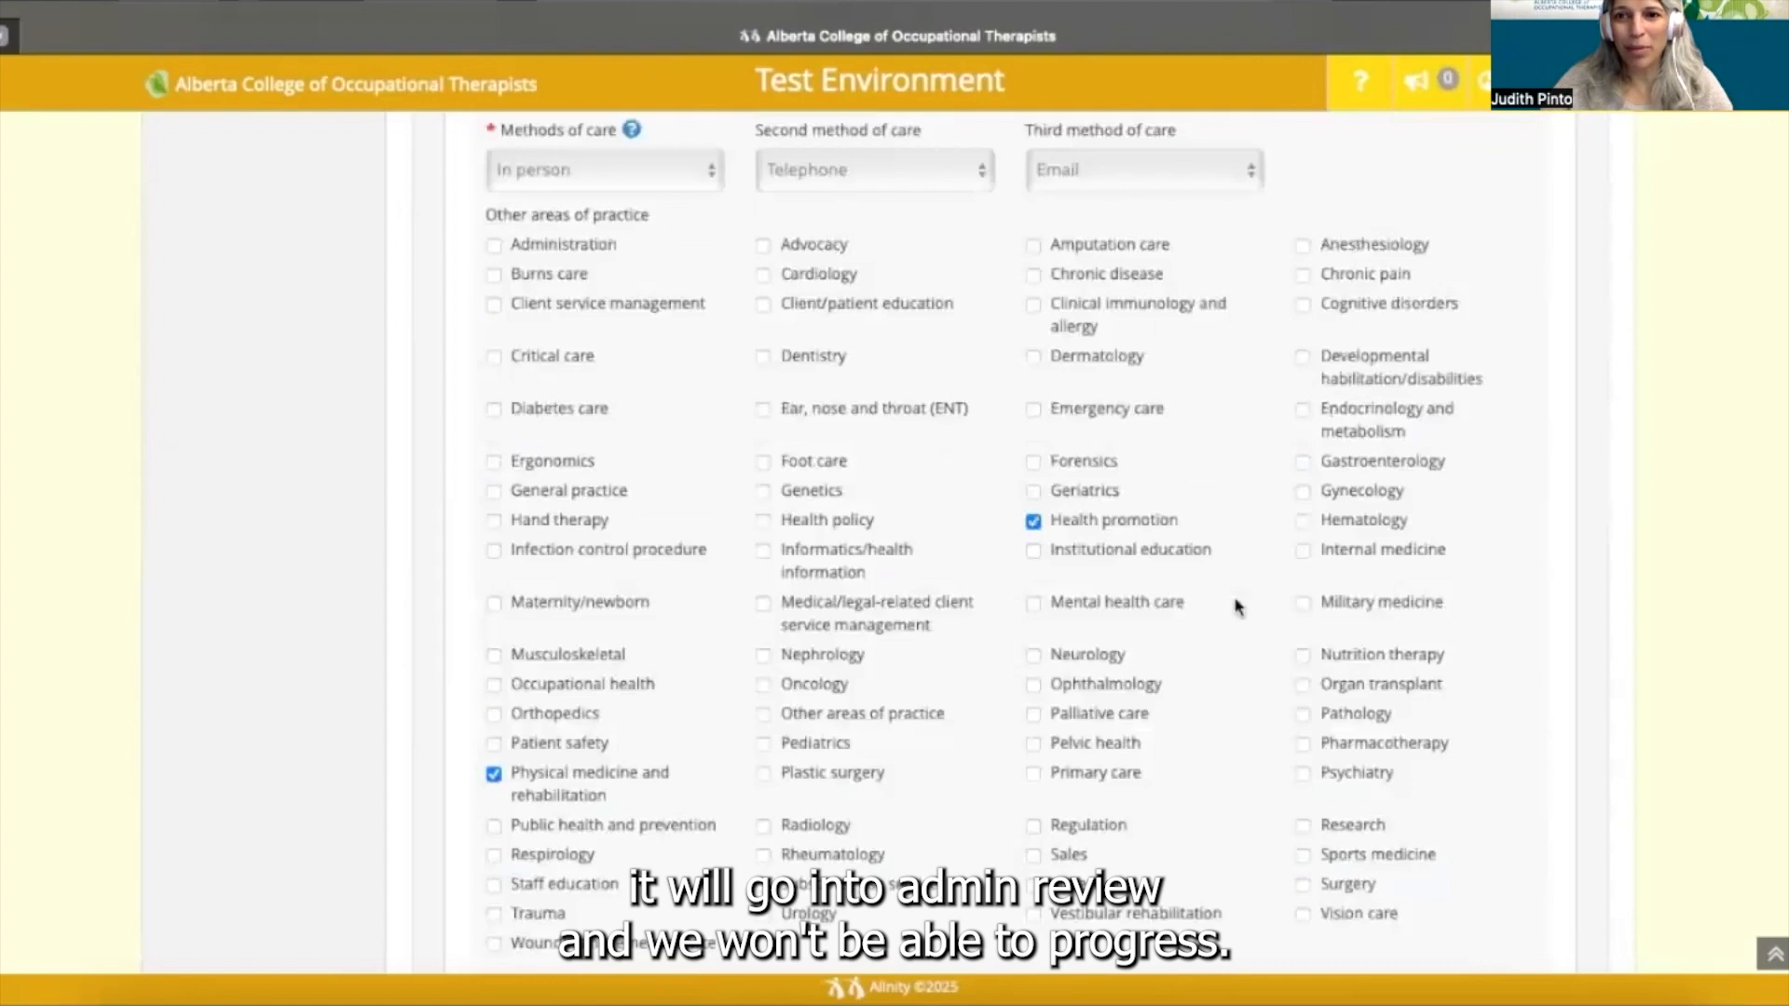
pyautogui.scroll(5, 1237, 608)
pyautogui.scroll(1, 1237, 607)
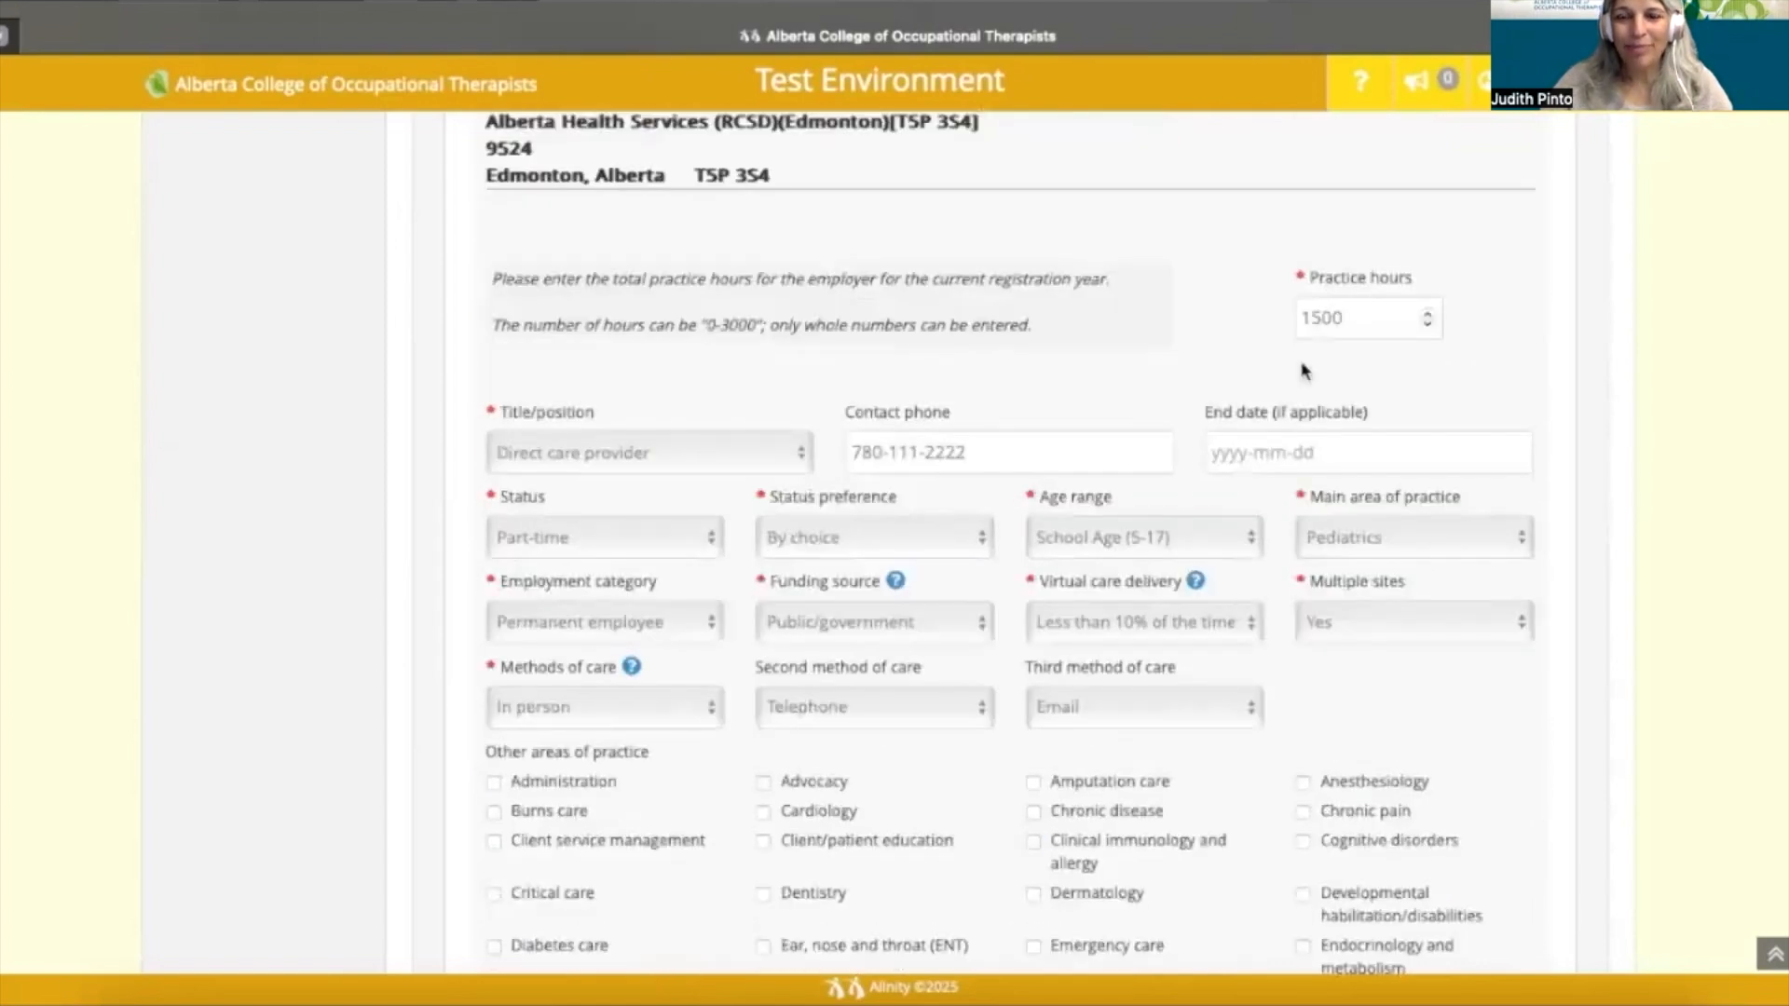
# - Scroll through the form to review the practice hours and calculated total
pyautogui.scroll(-1, 1303, 370)
pyautogui.scroll(-6, 1302, 369)
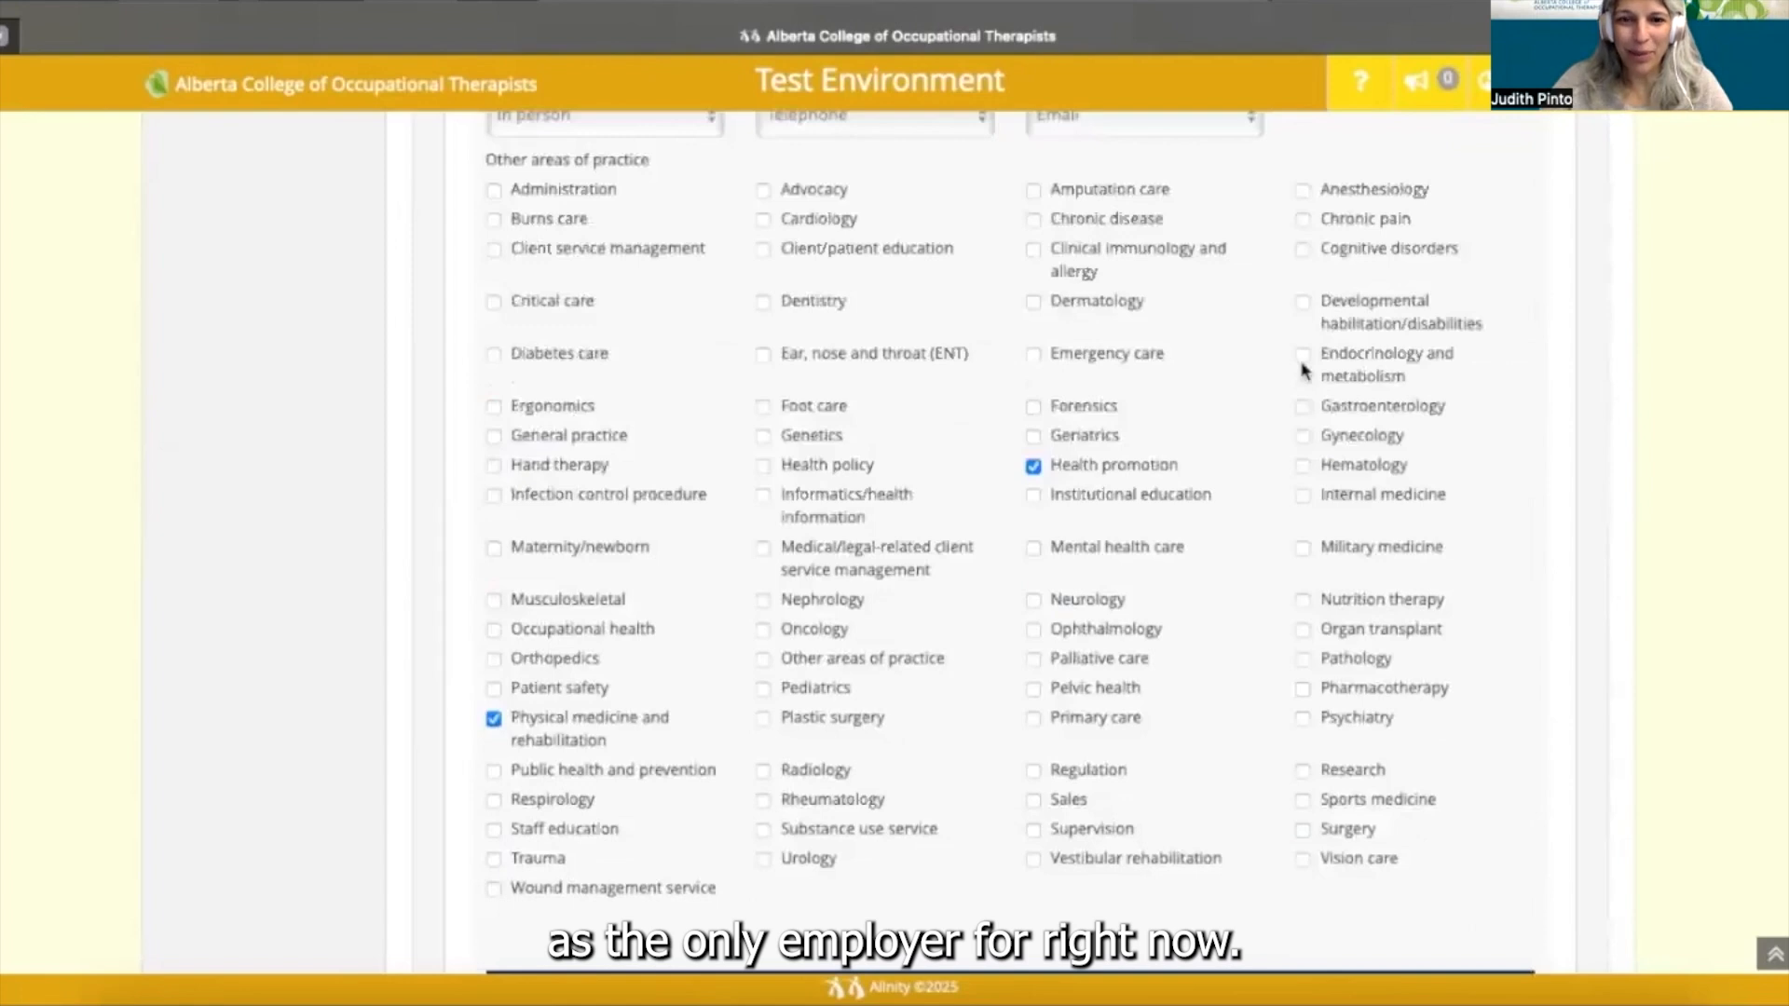
pyautogui.scroll(-5, 1302, 370)
pyautogui.scroll(-4, 1302, 370)
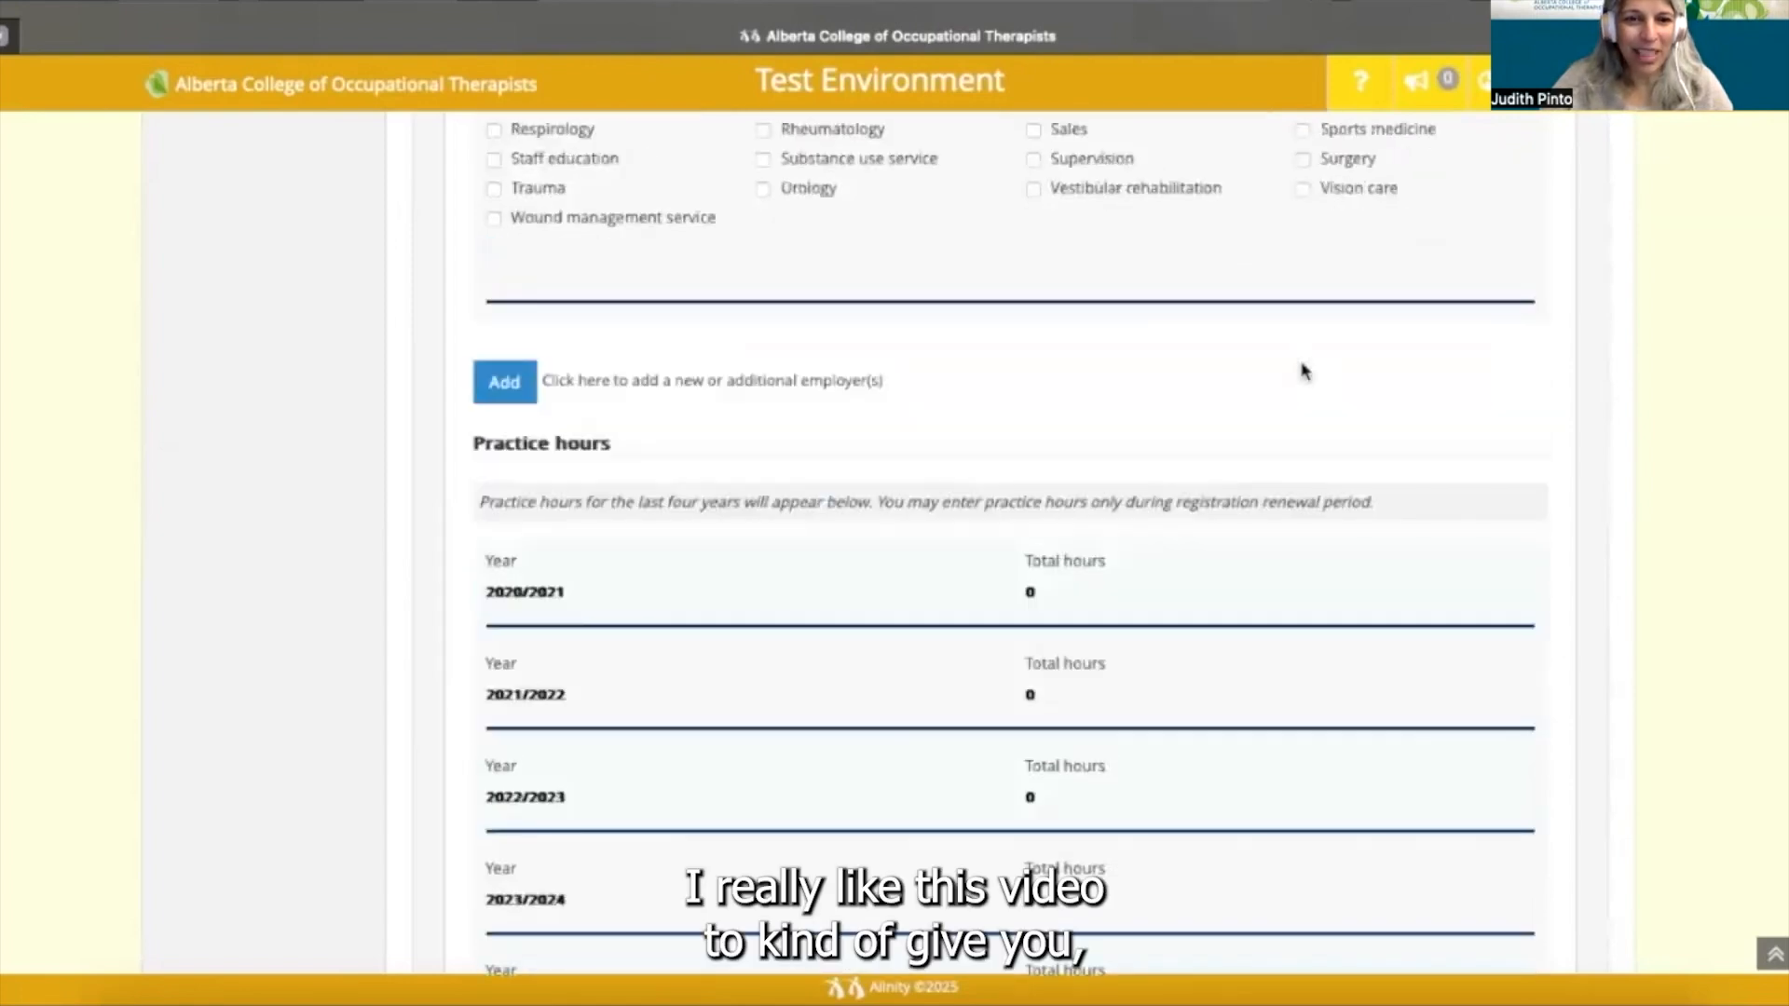
pyautogui.scroll(-2, 1303, 370)
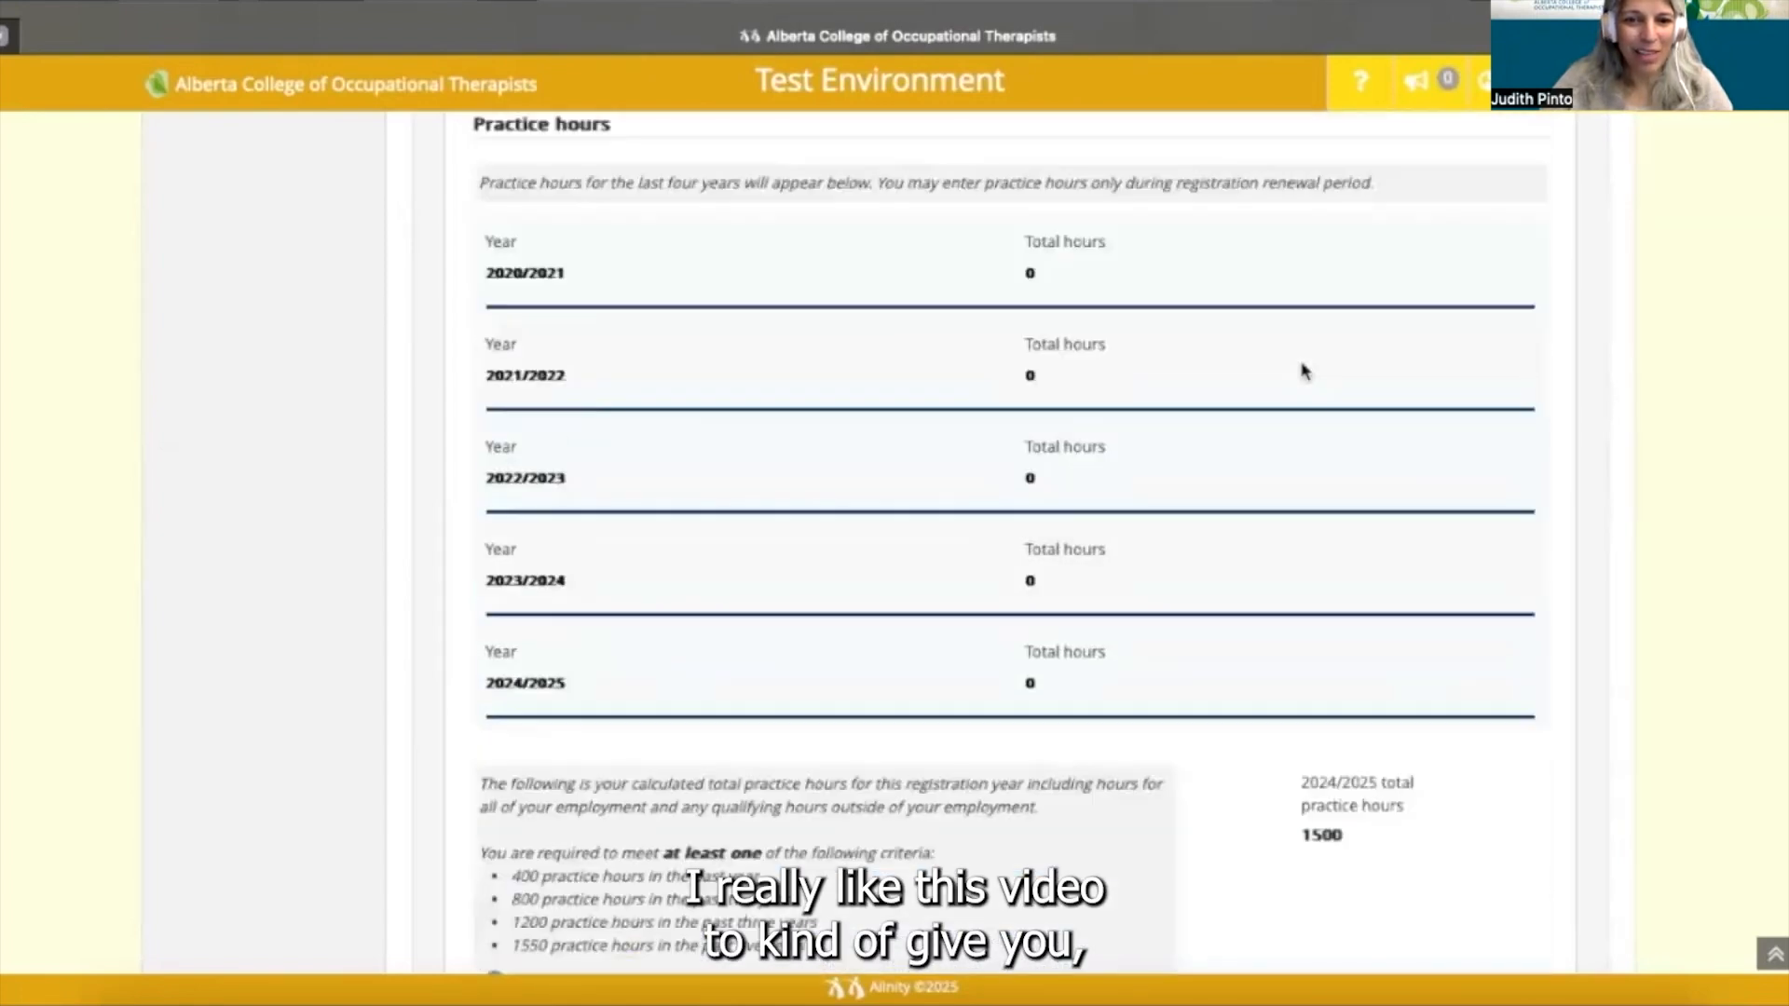
pyautogui.scroll(-1, 1302, 370)
pyautogui.scroll(-1, 1302, 370)
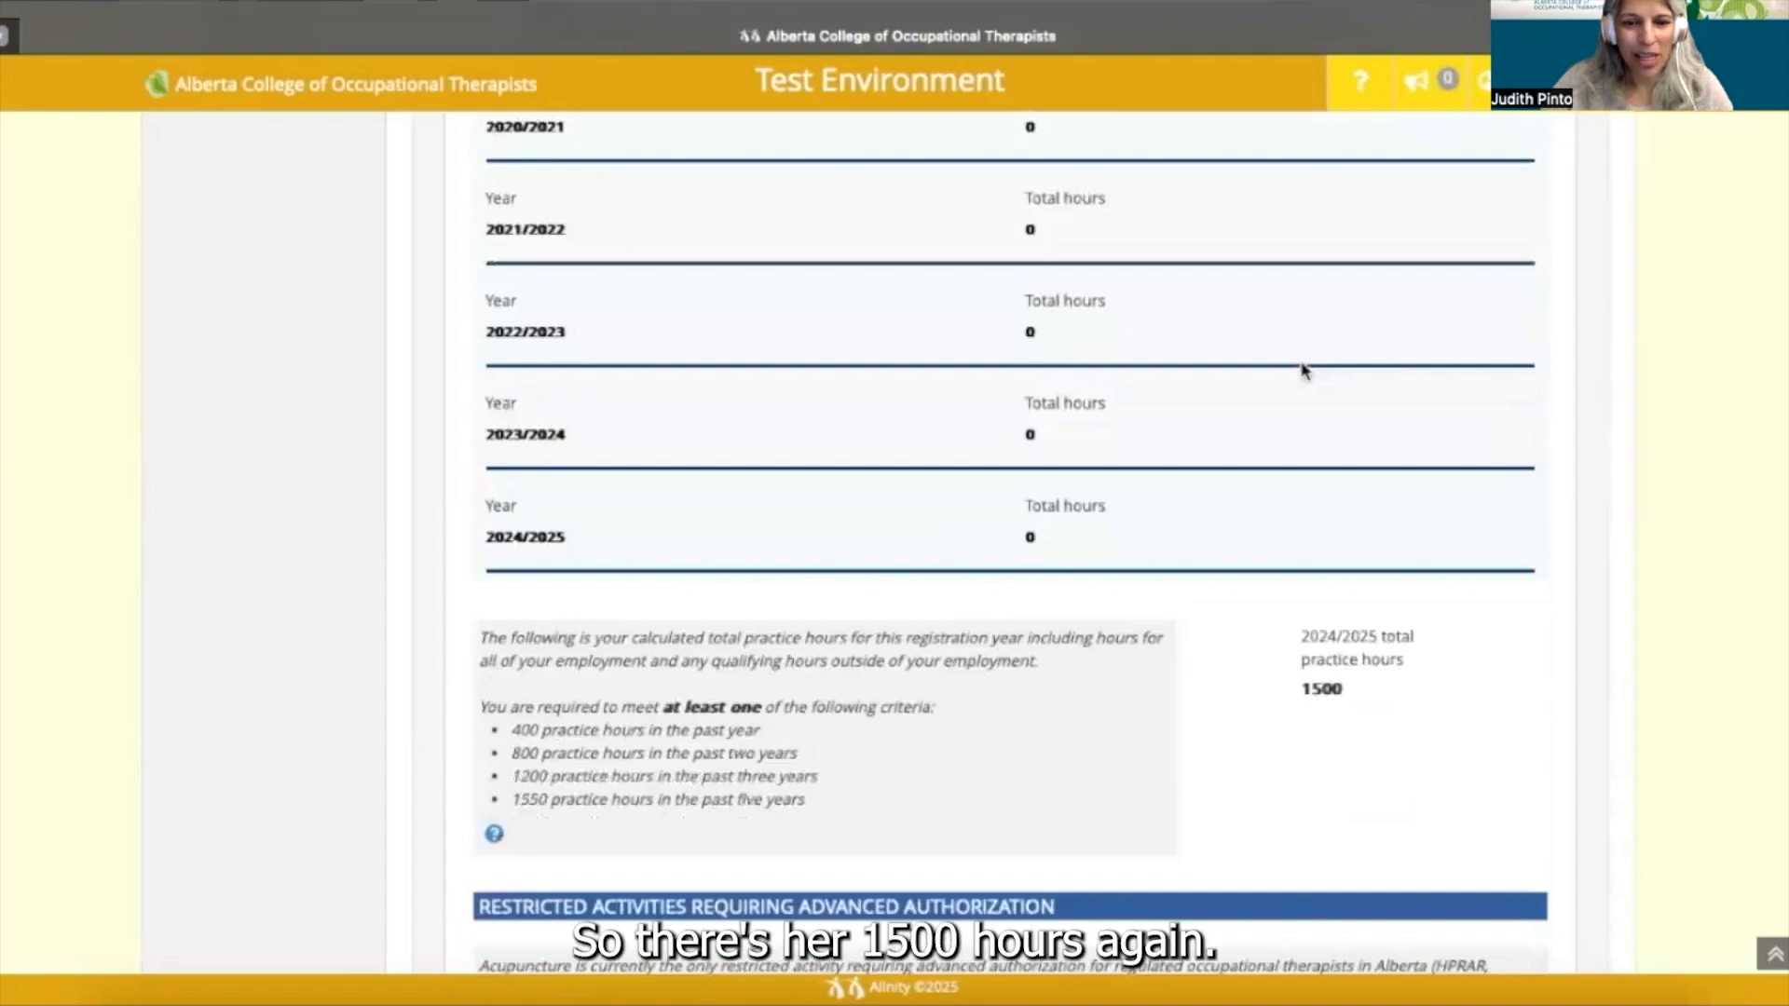
pyautogui.scroll(2, 1302, 370)
pyautogui.scroll(8, 1303, 369)
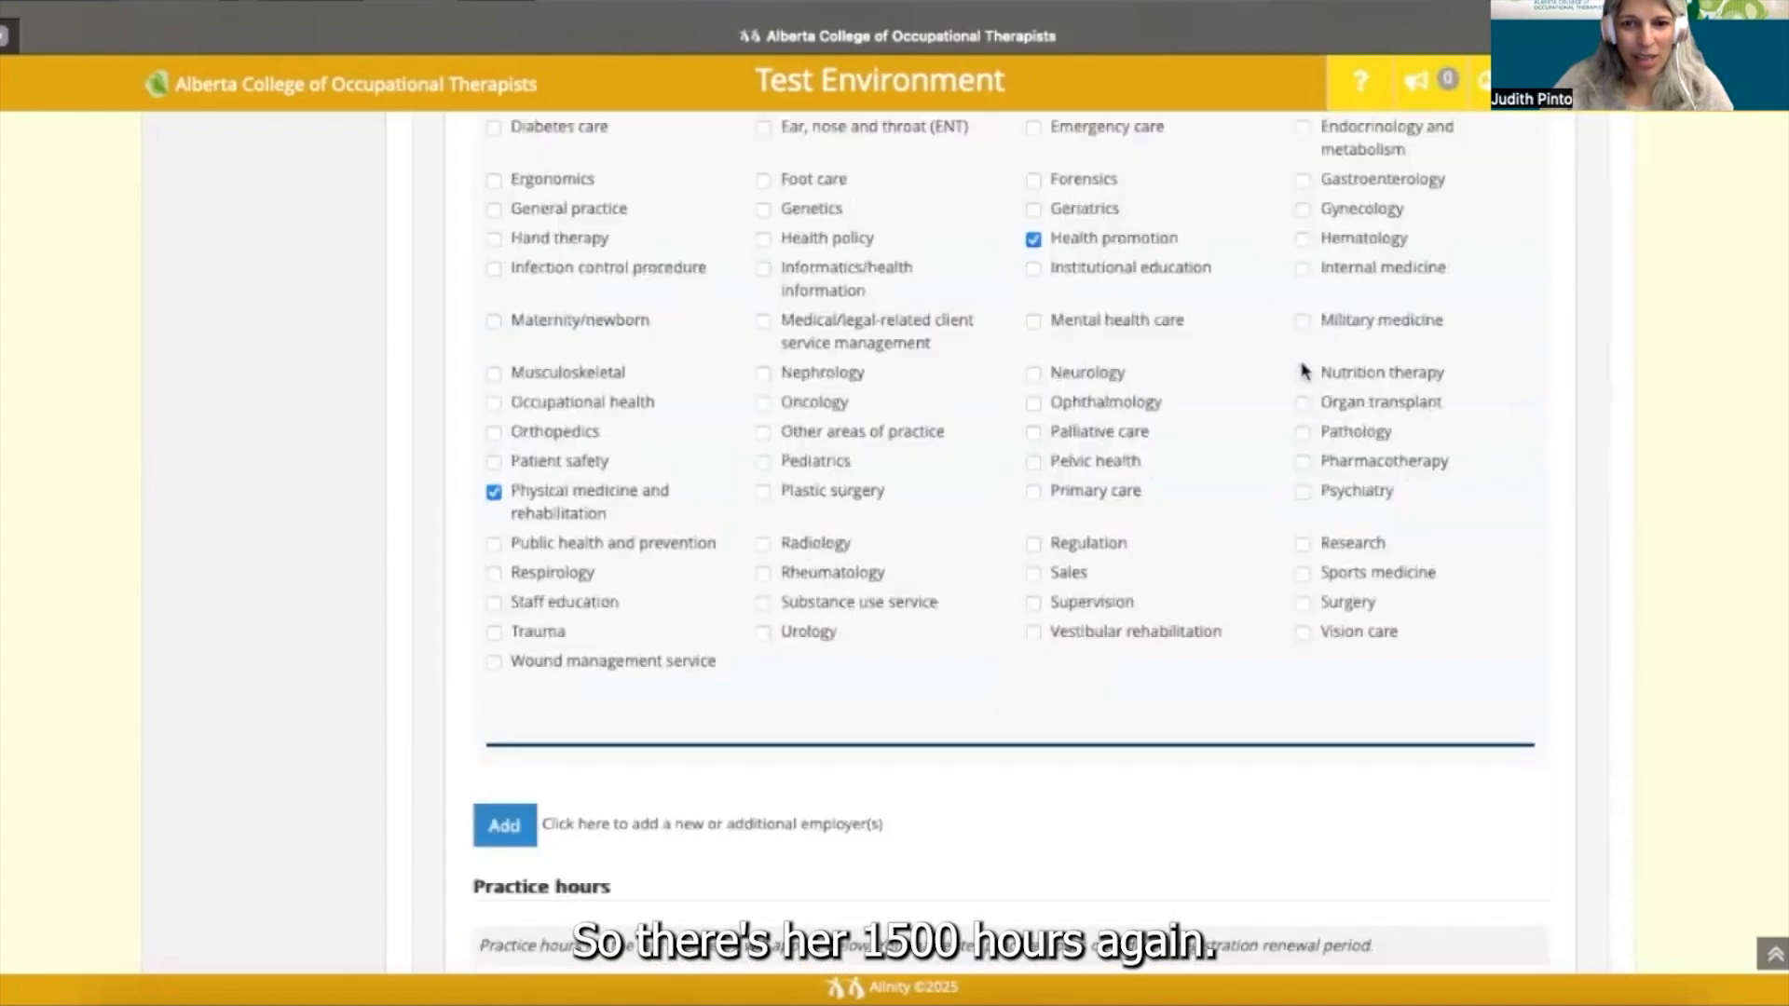
pyautogui.scroll(10, 1303, 370)
pyautogui.scroll(2, 1303, 370)
# - Change the Alberta Health Services practice hours to 1600 and check the calculated total
pyautogui.click(1347, 597)
pyautogui.press('BackSpace')
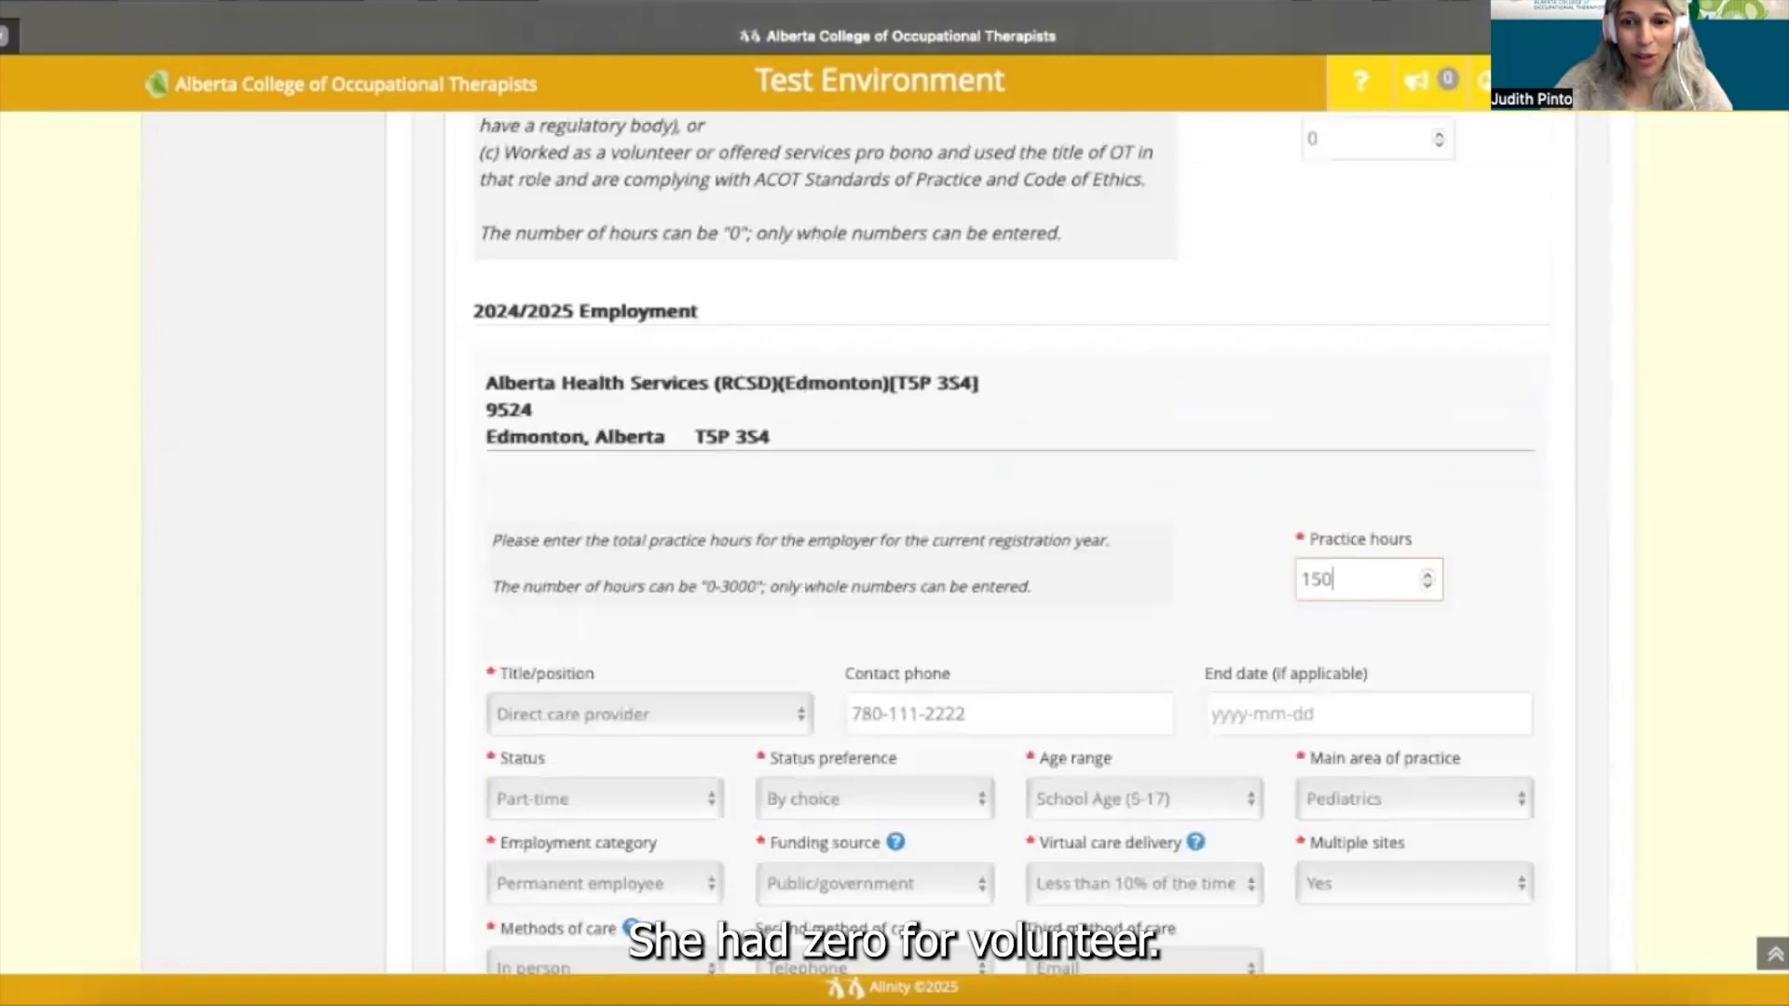
pyautogui.press('BackSpace')
pyautogui.press('BackSpace')
pyautogui.write('600')
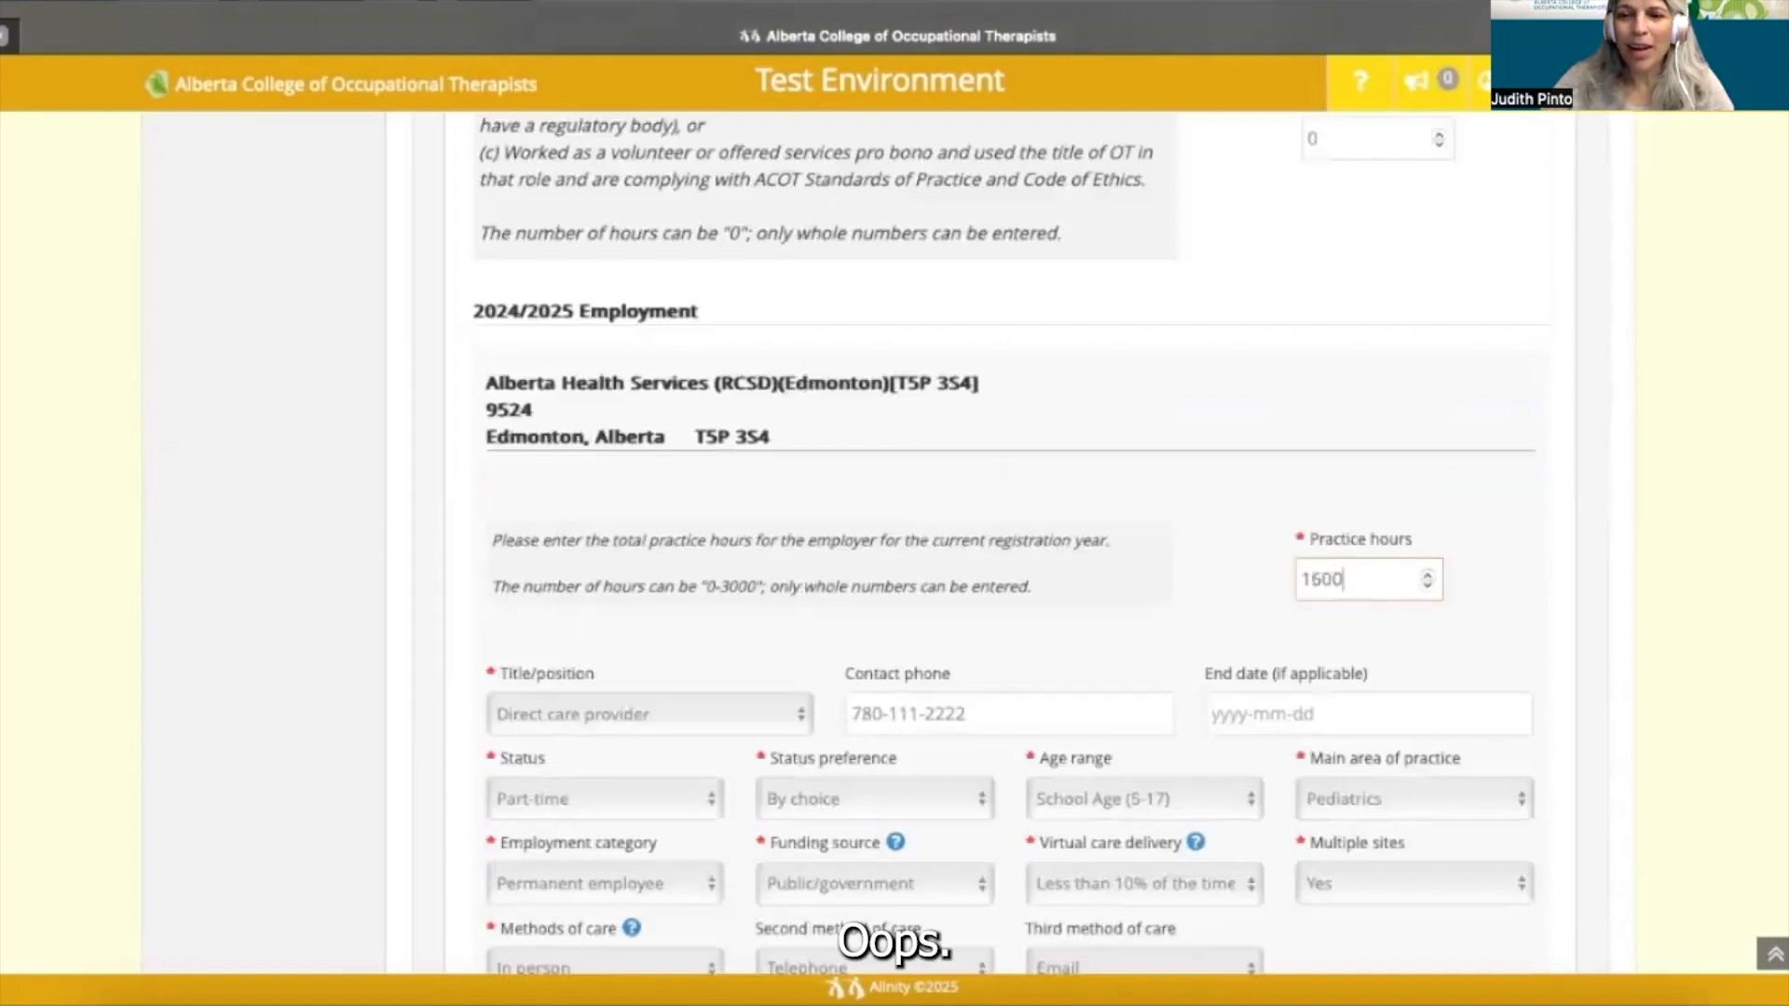
pyautogui.scroll(-3, 979, 541)
pyautogui.scroll(-7, 978, 540)
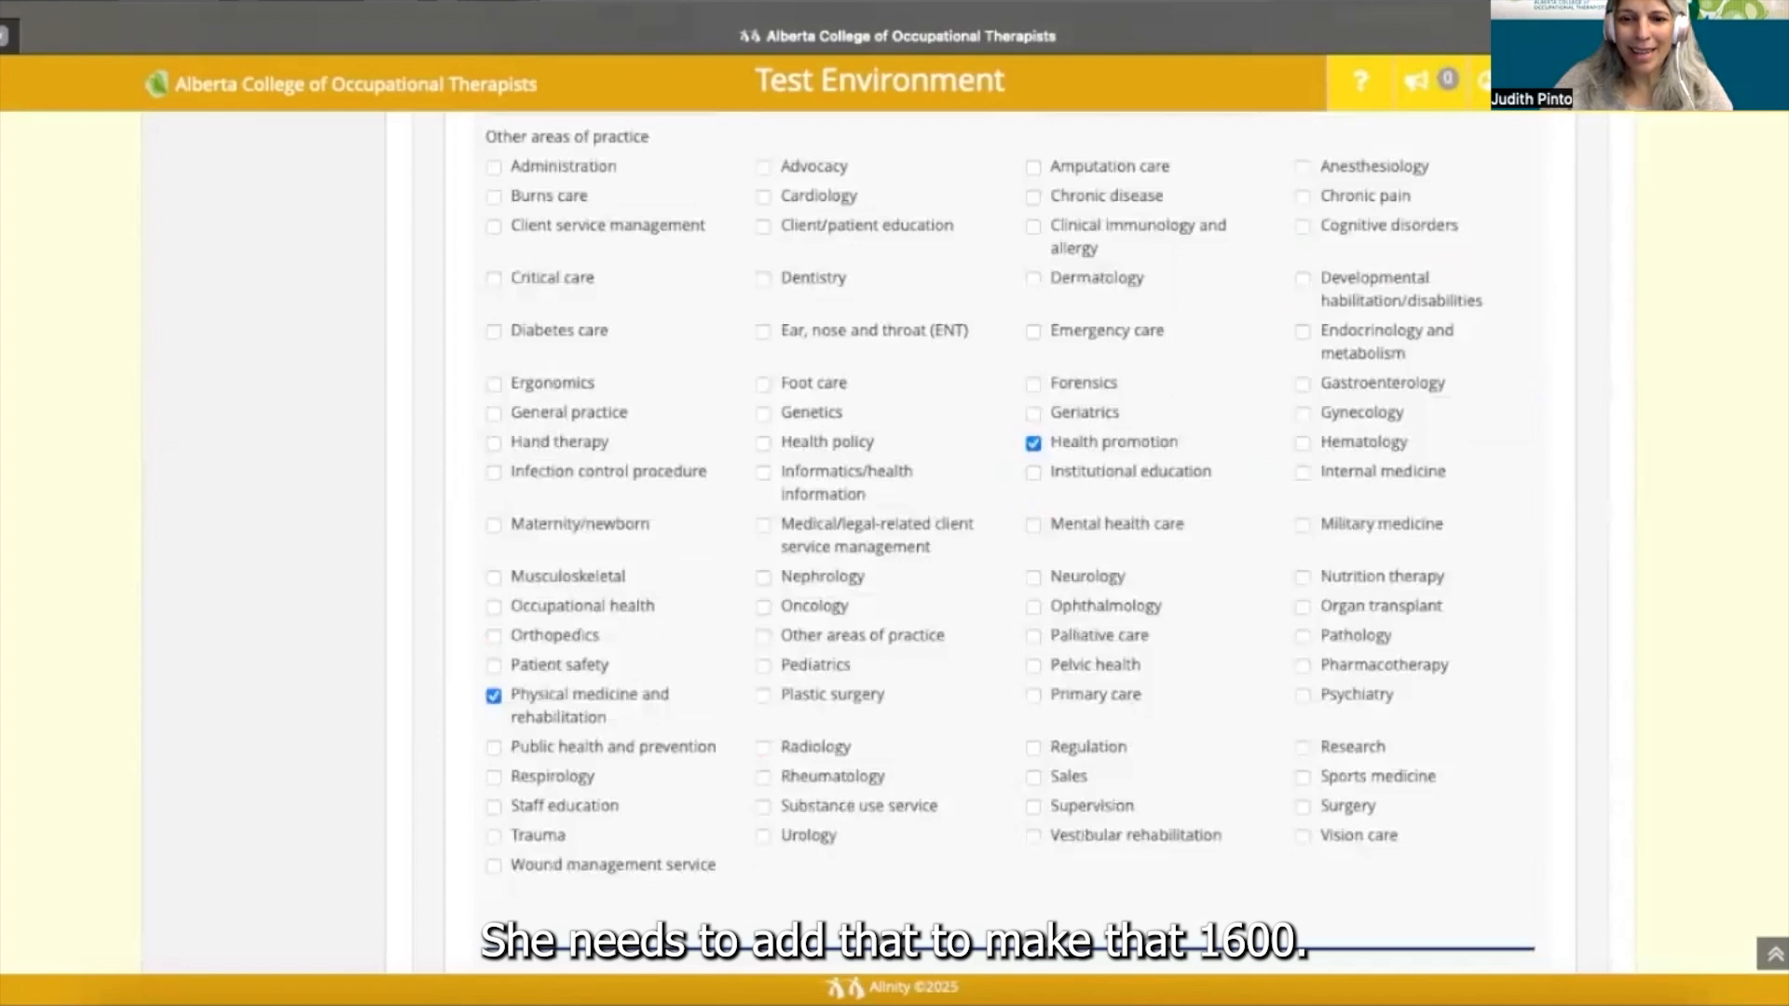
pyautogui.scroll(-3, 978, 540)
pyautogui.scroll(-3, 978, 541)
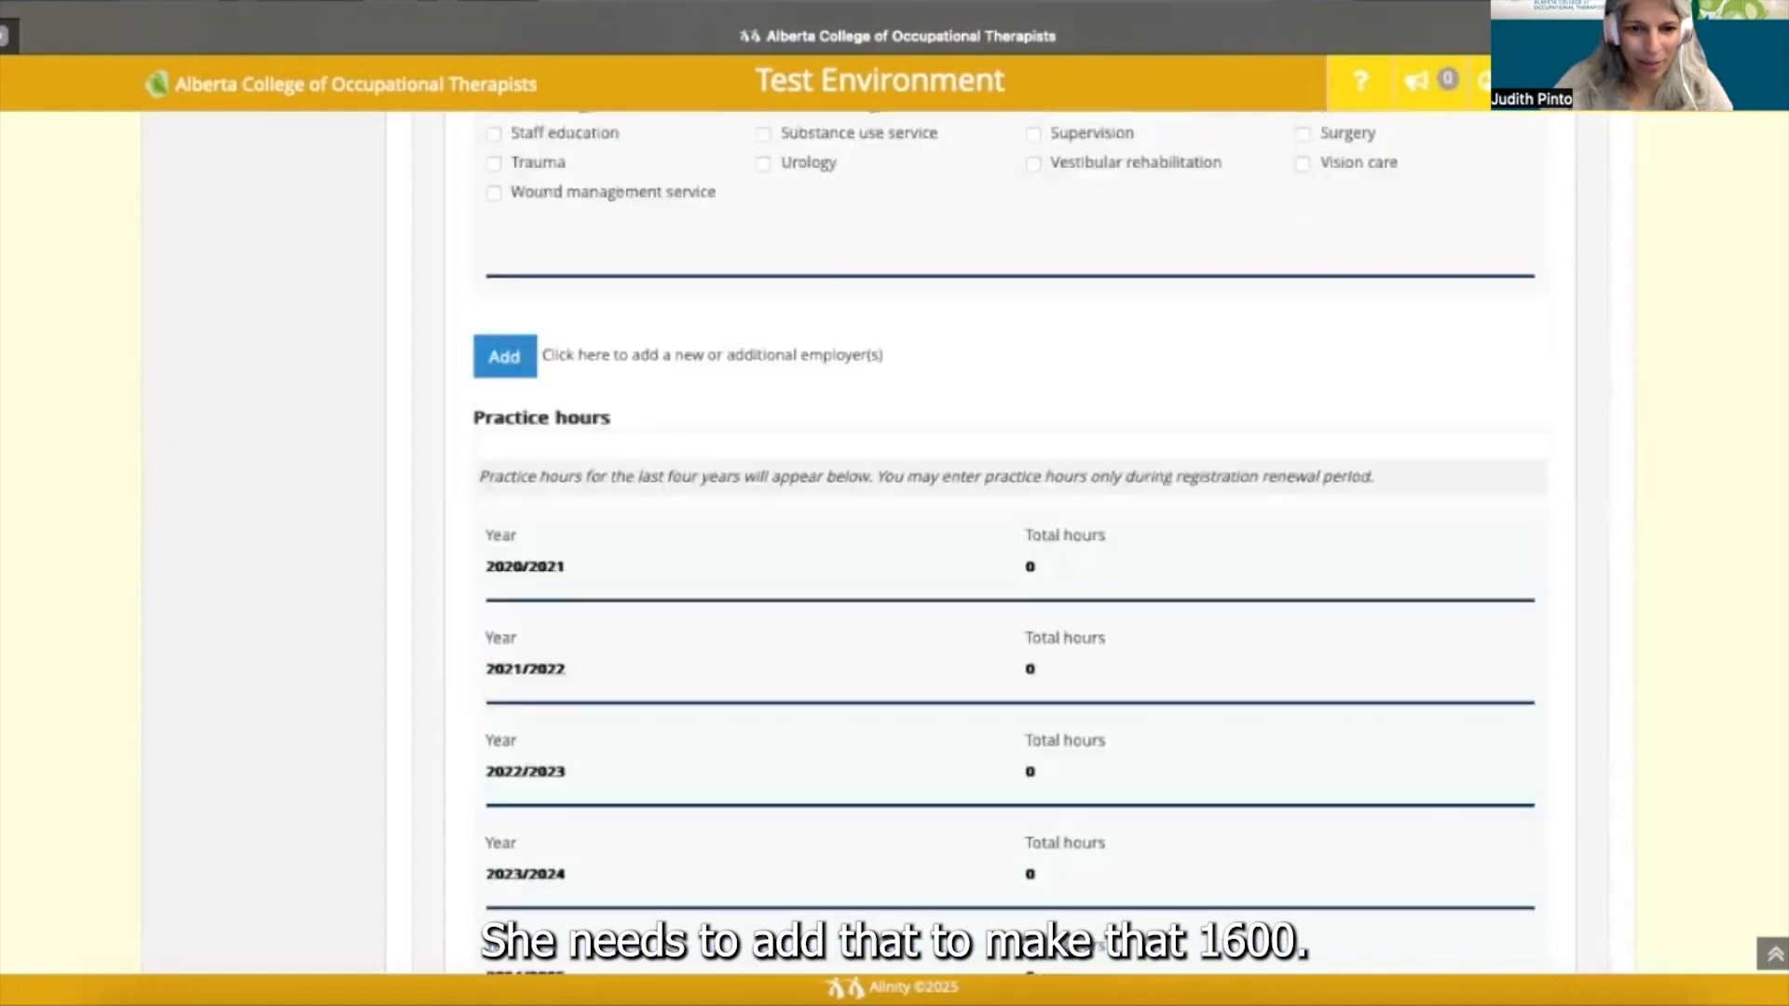
pyautogui.scroll(-3, 978, 540)
pyautogui.scroll(-3, 978, 540)
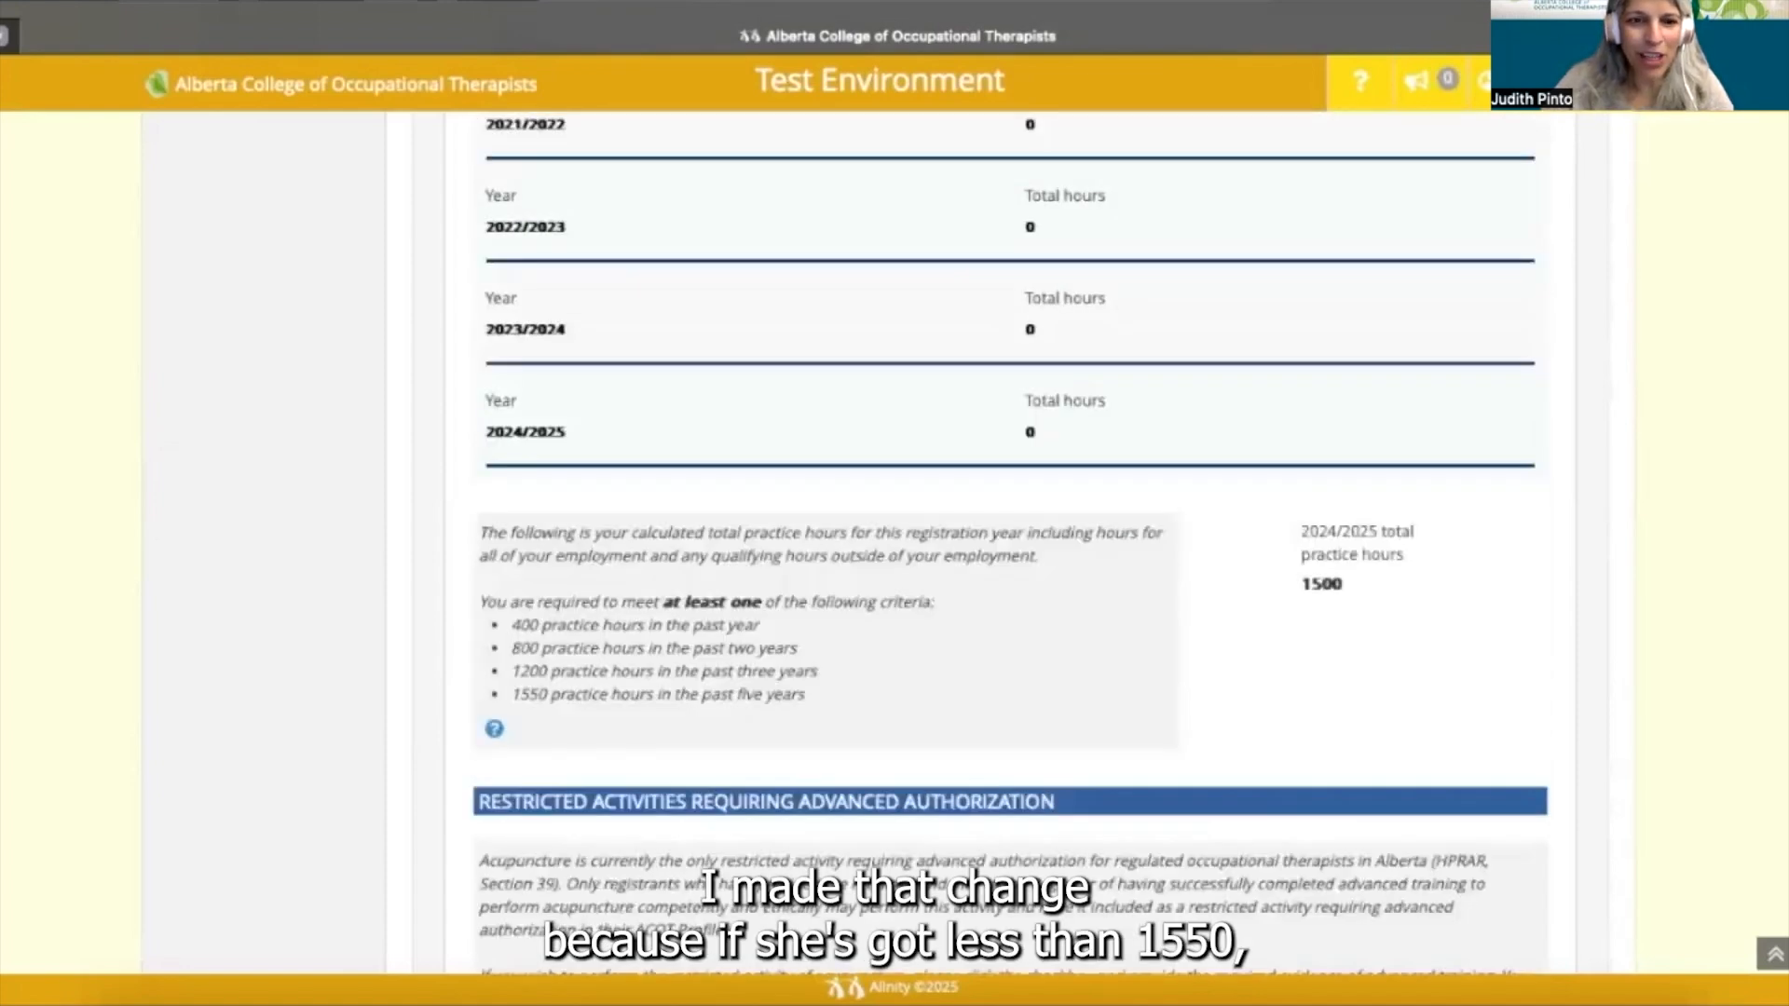
pyautogui.scroll(-1, 978, 540)
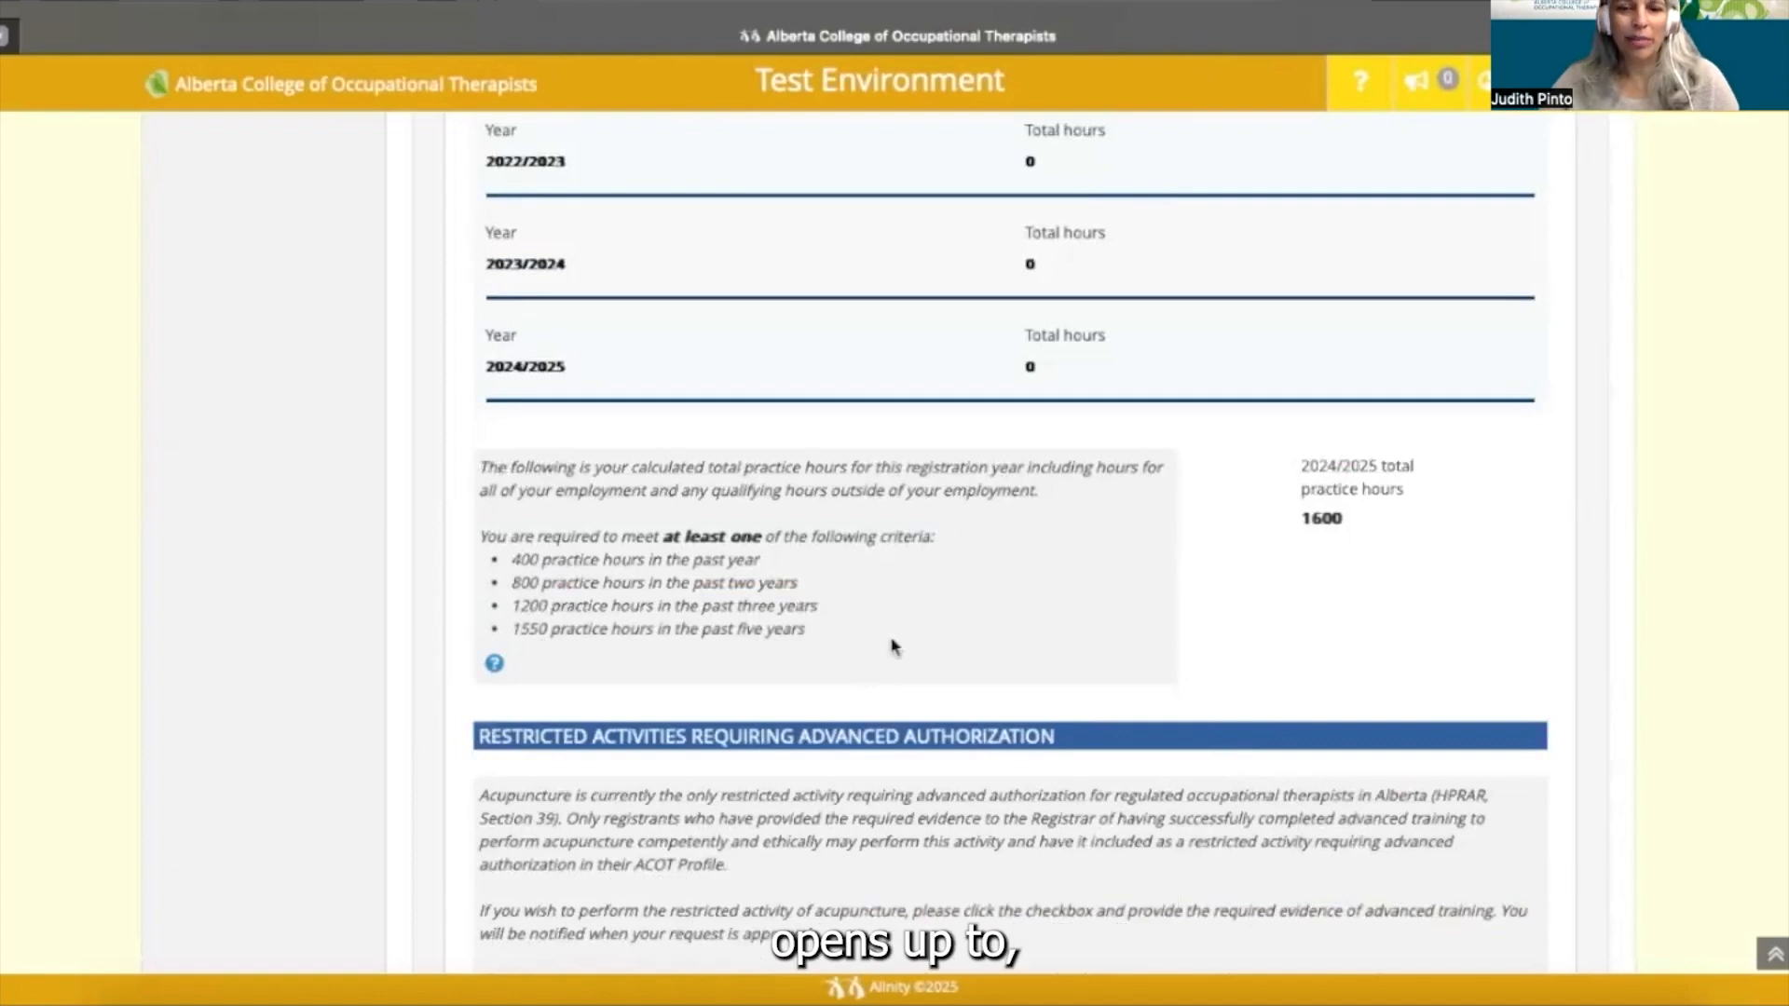
pyautogui.scroll(-1, 863, 667)
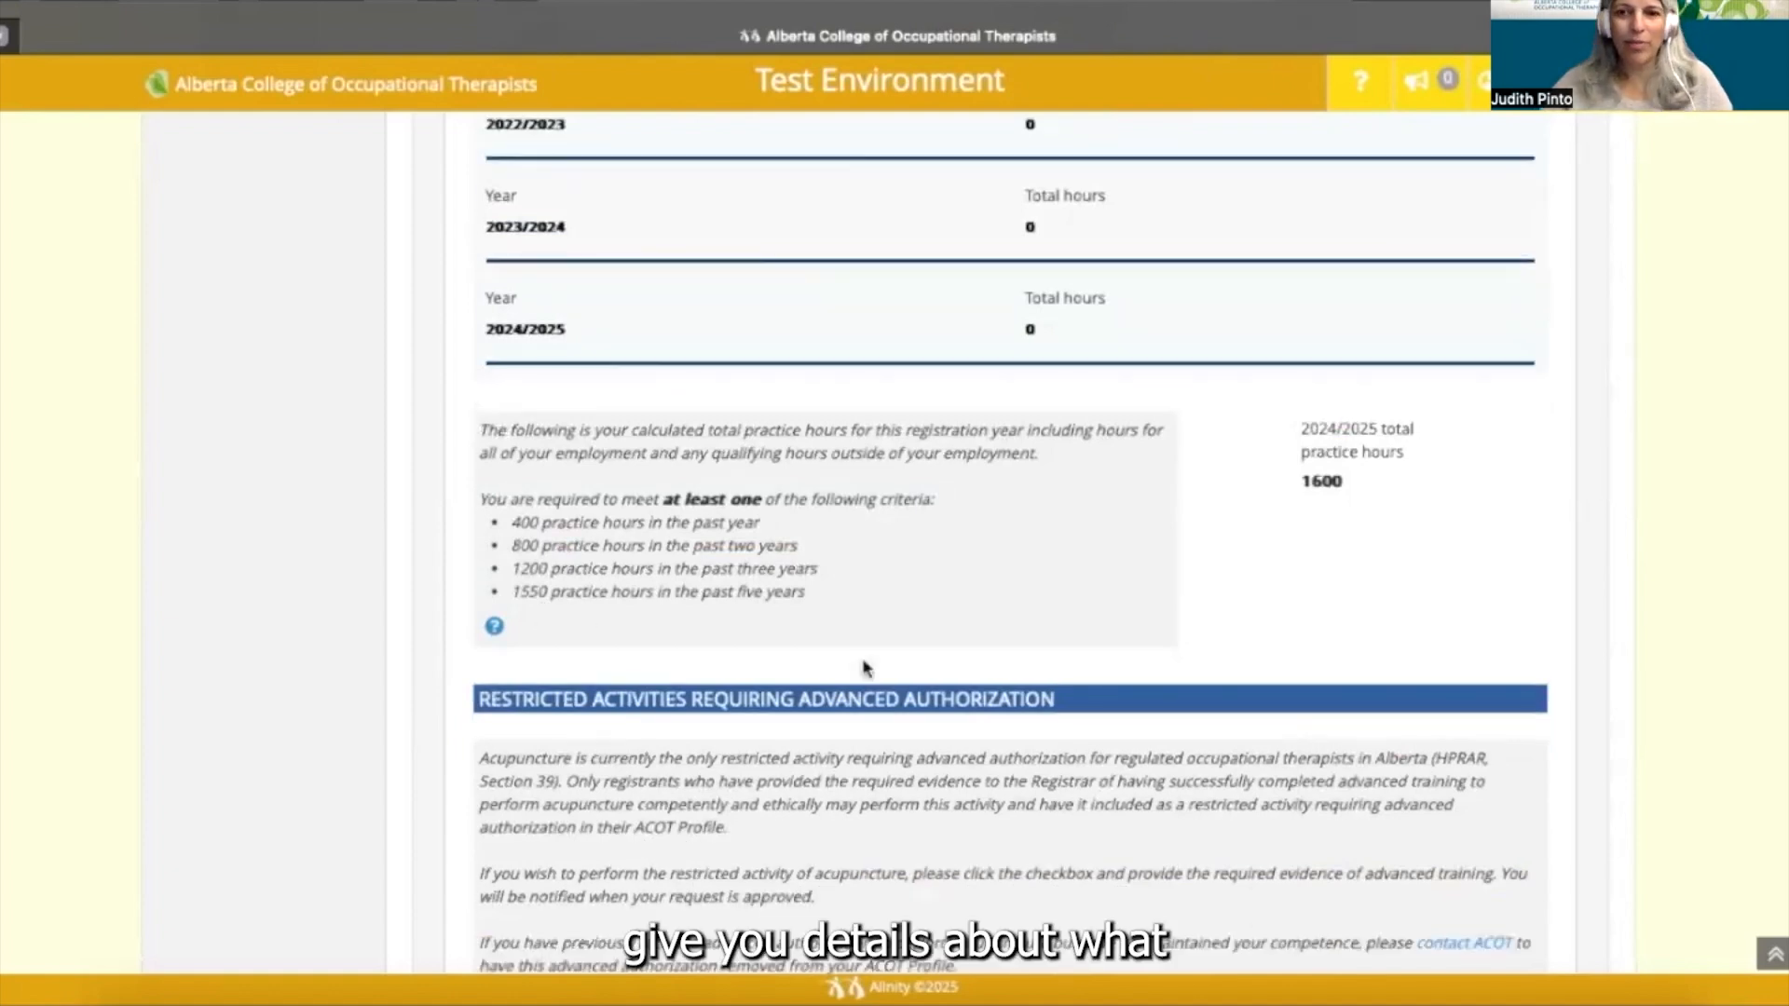
pyautogui.scroll(-1, 863, 667)
pyautogui.scroll(-3, 863, 667)
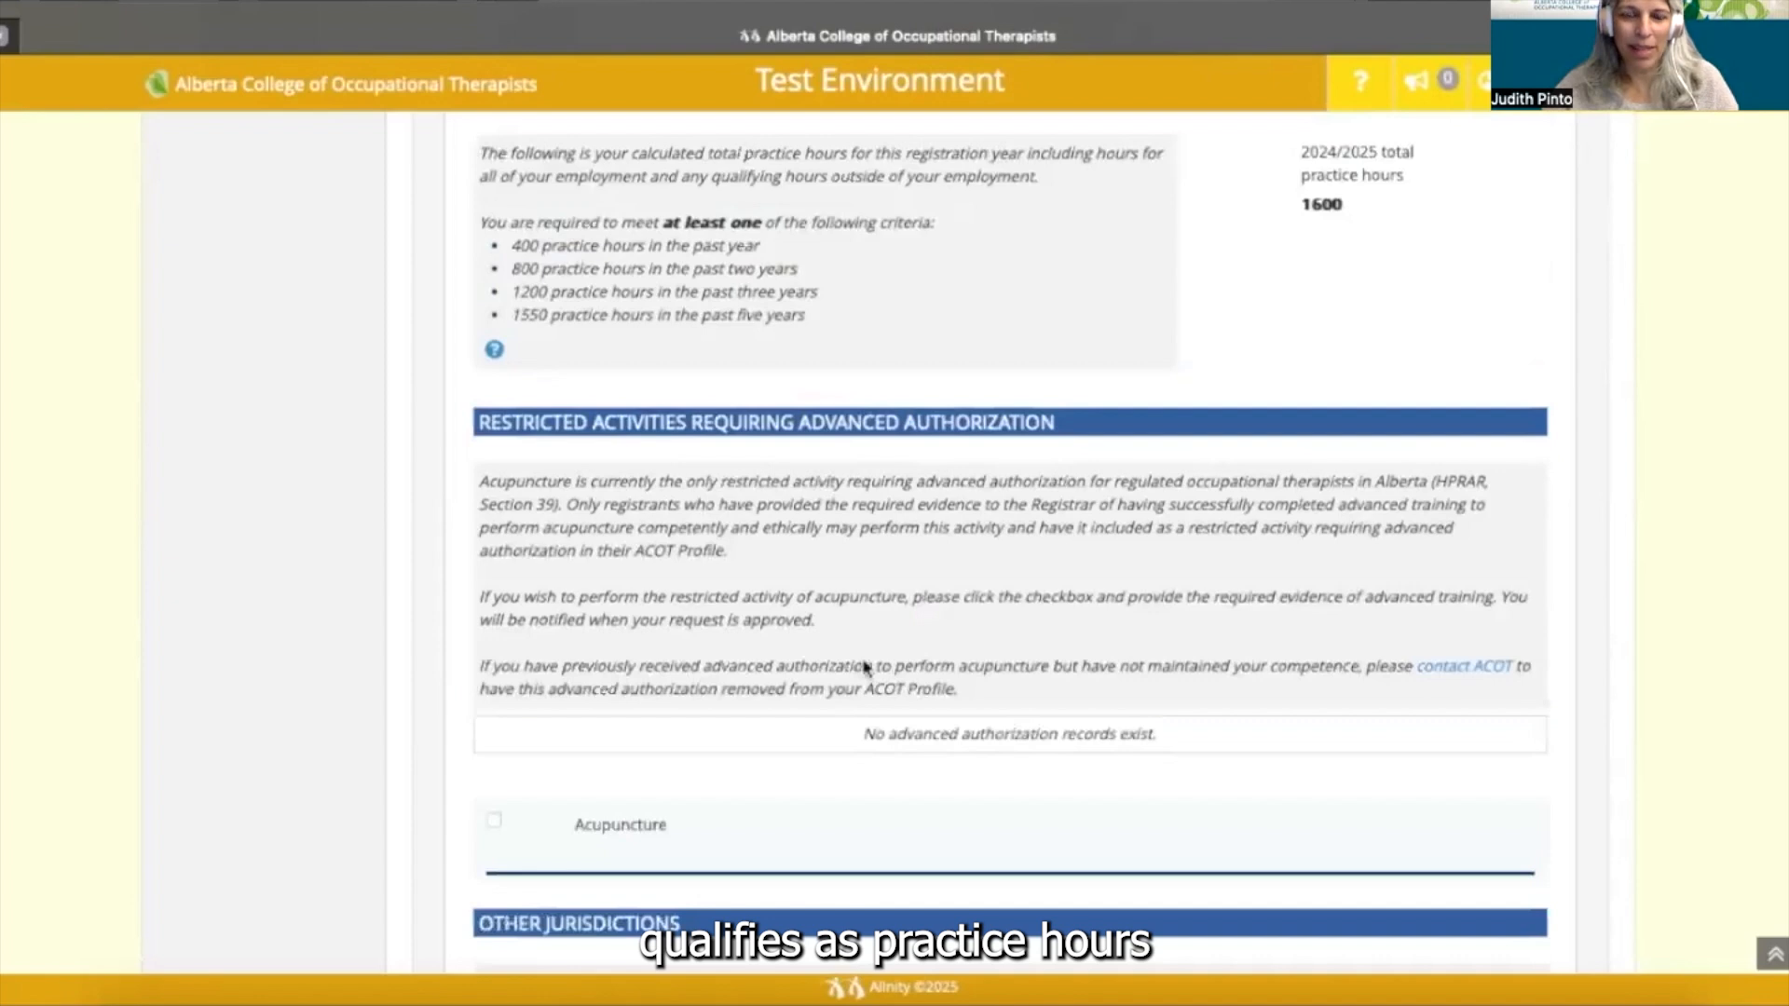
pyautogui.scroll(-1, 862, 667)
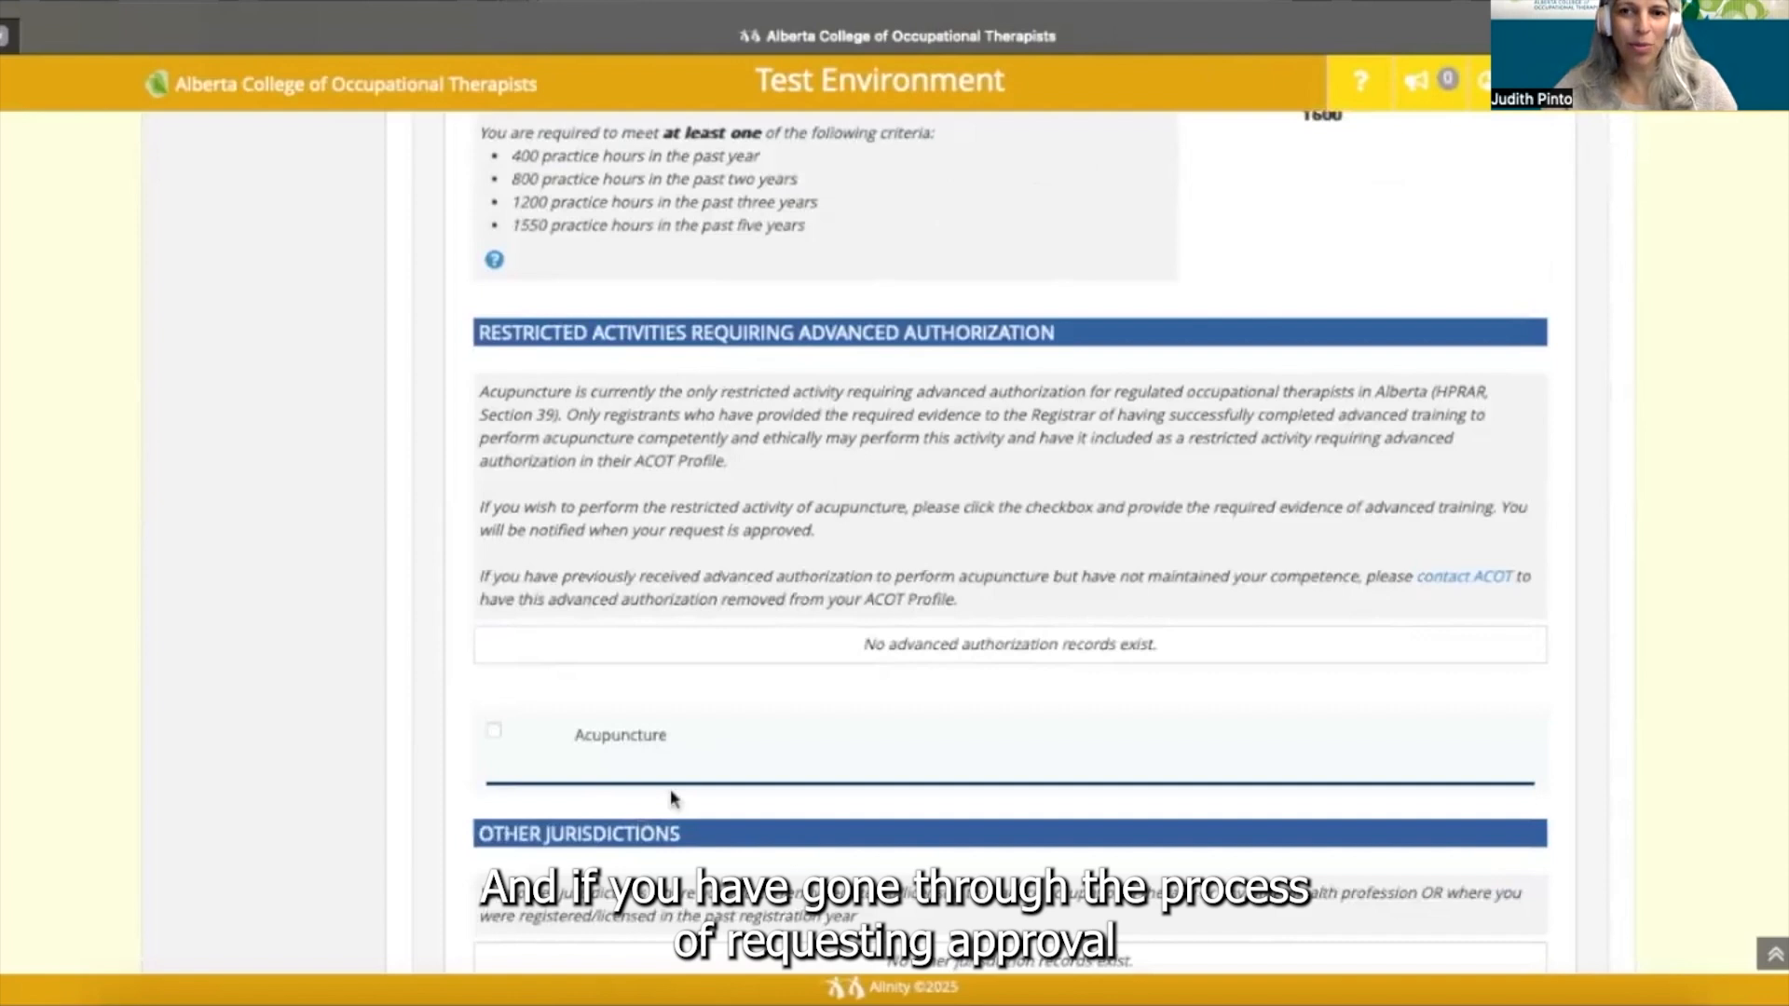
pyautogui.scroll(-2, 674, 798)
pyautogui.scroll(-1, 673, 799)
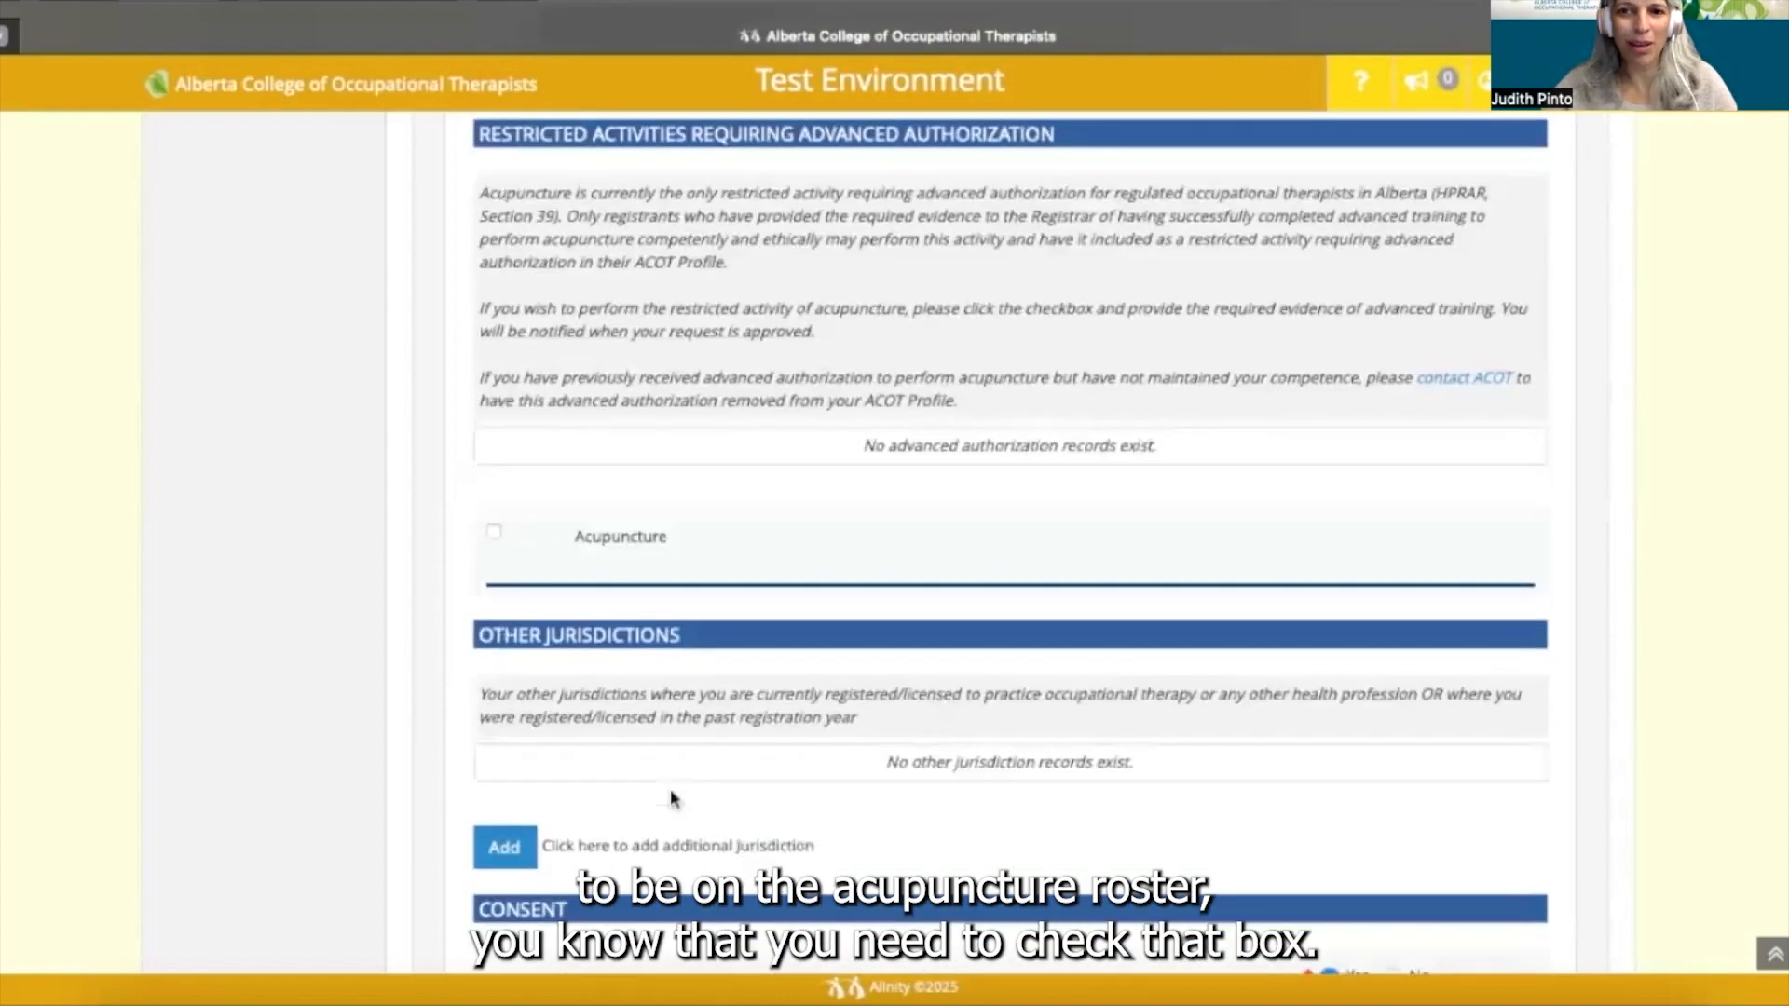
pyautogui.scroll(-1, 669, 788)
pyautogui.scroll(-2, 586, 620)
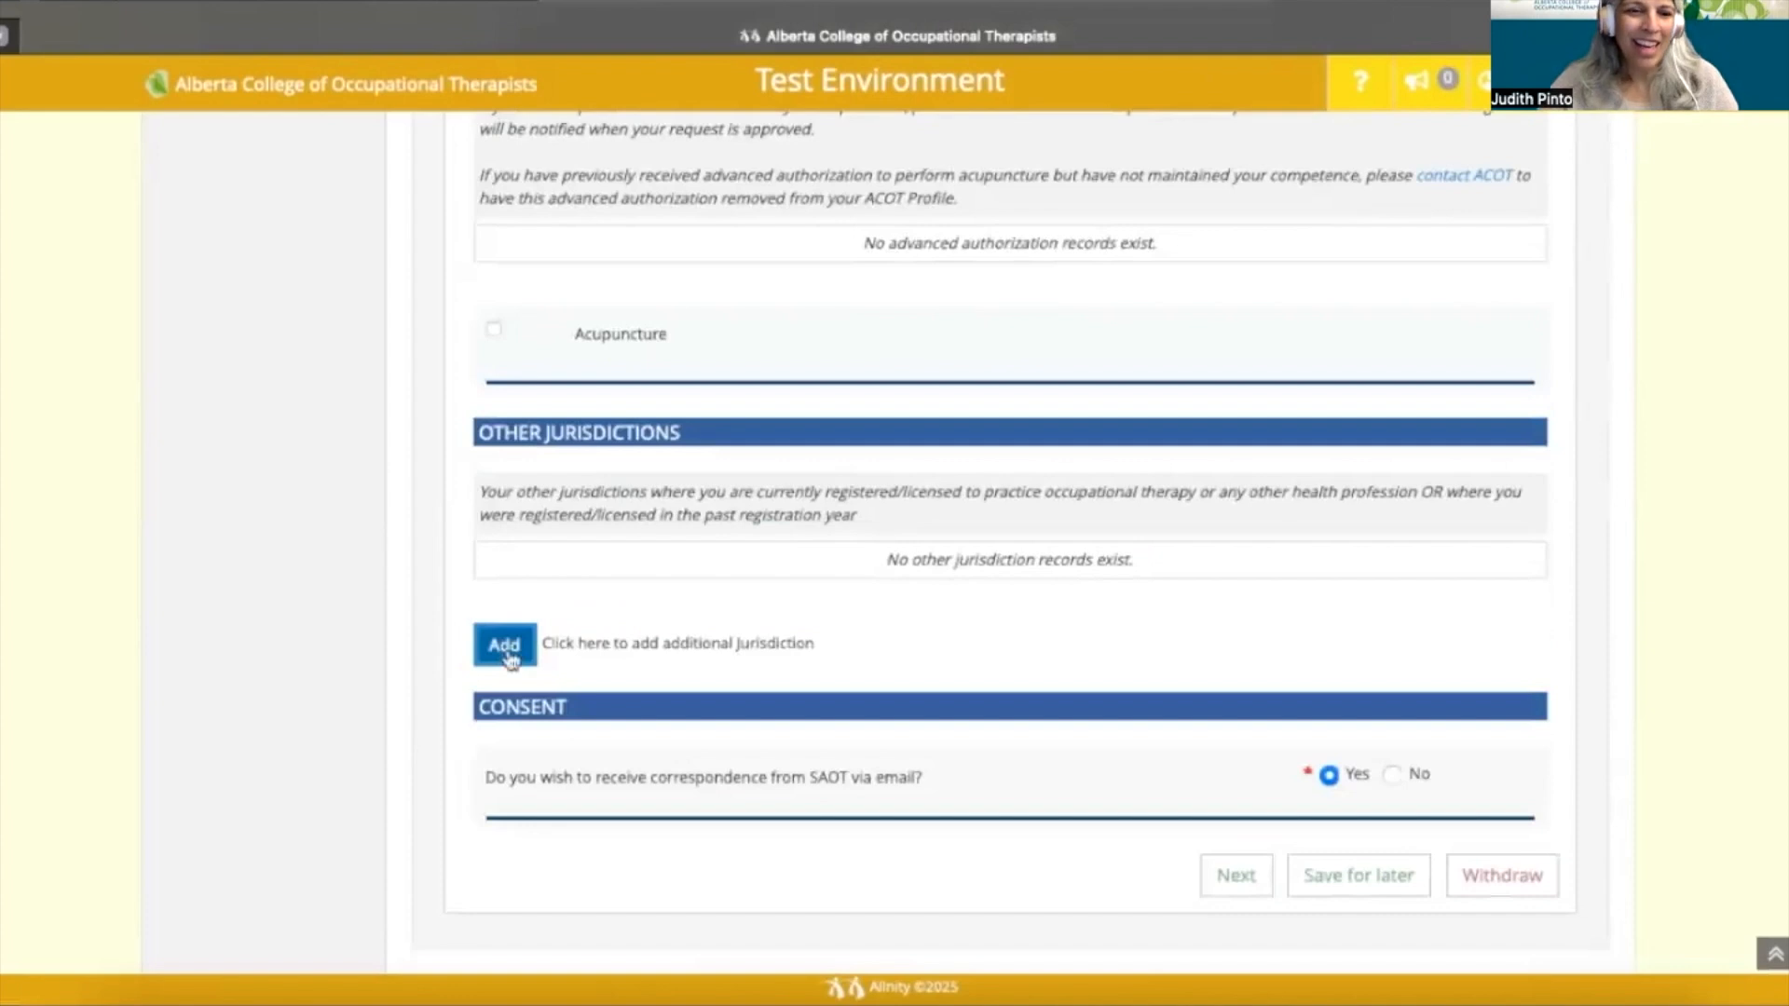
# - Add a new other-jurisdiction record and bring its fields into view
pyautogui.click(504, 646)
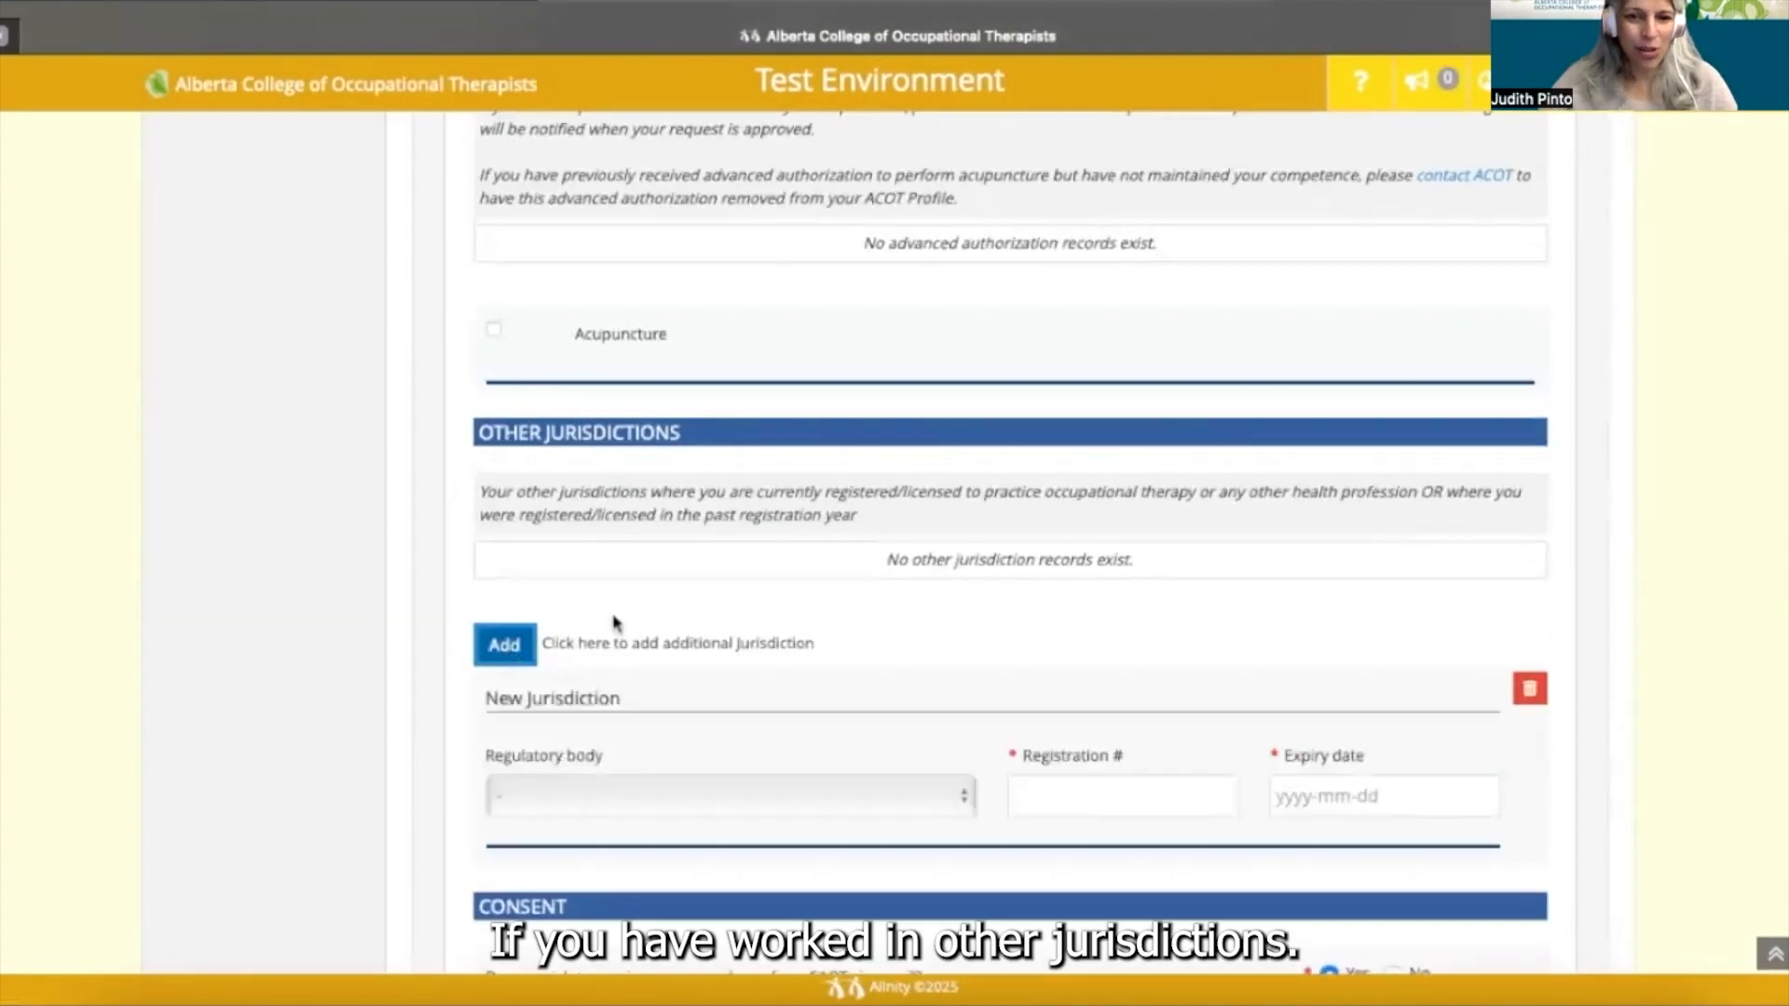
pyautogui.scroll(-1, 809, 607)
pyautogui.scroll(-2, 808, 607)
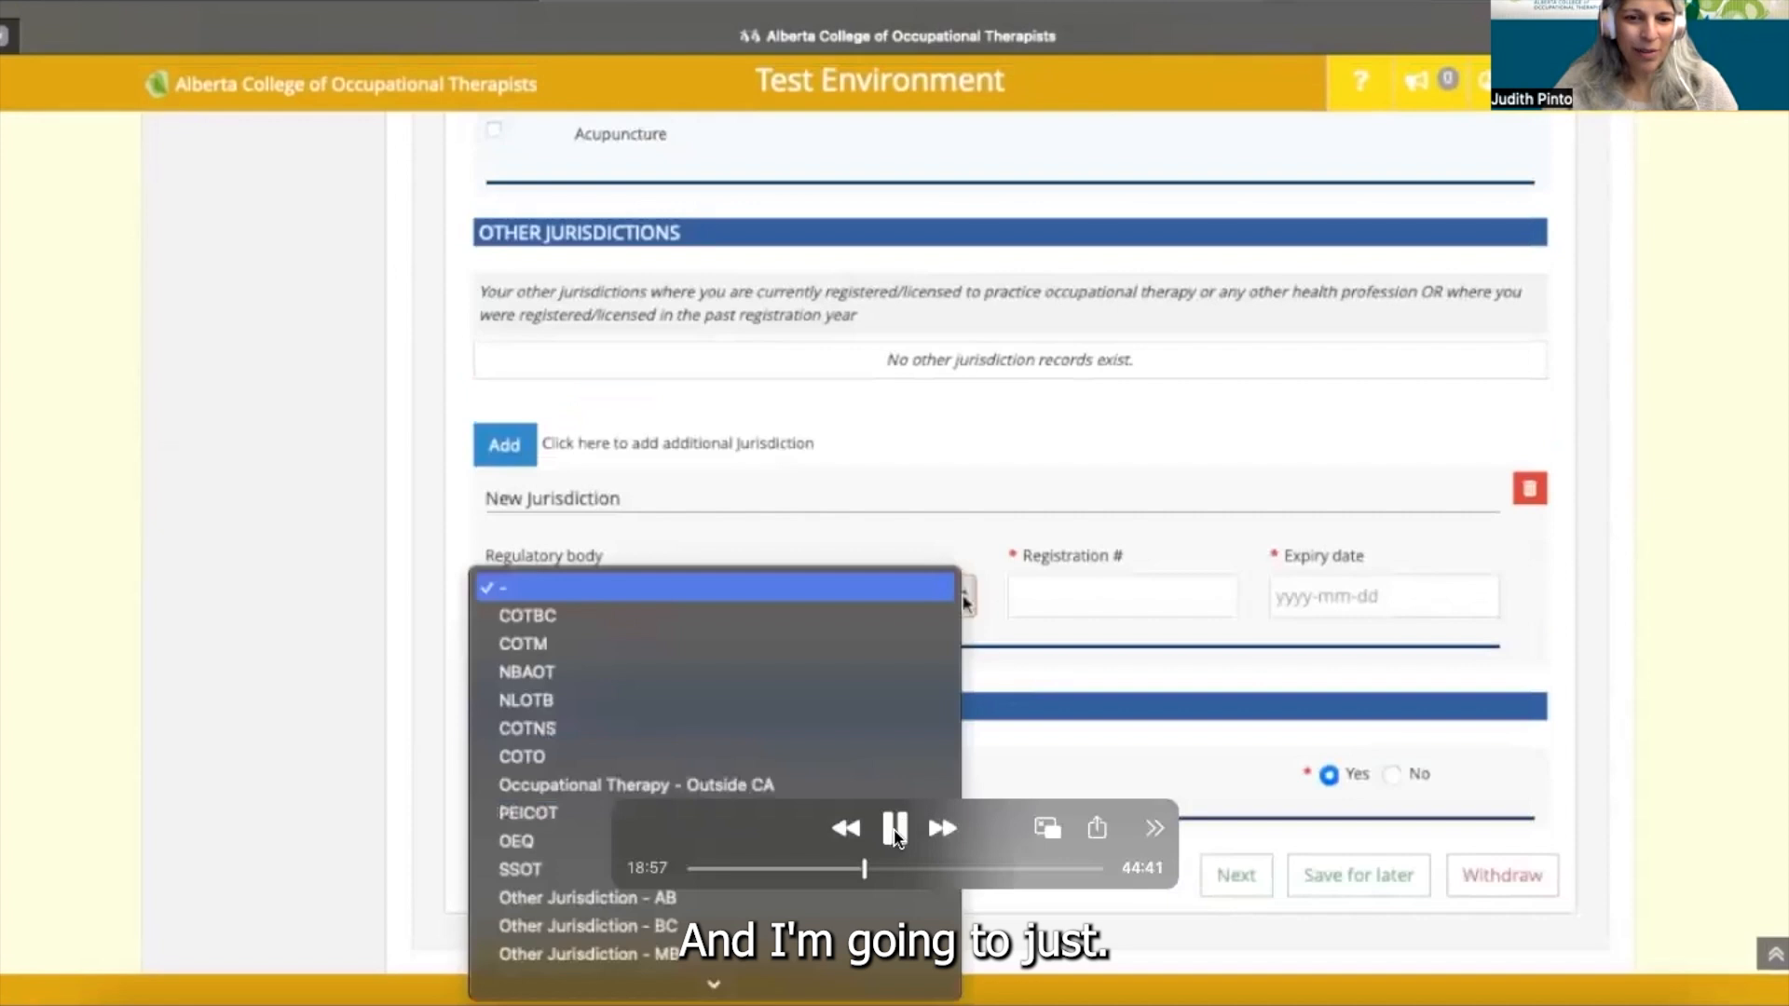
pyautogui.click(895, 827)
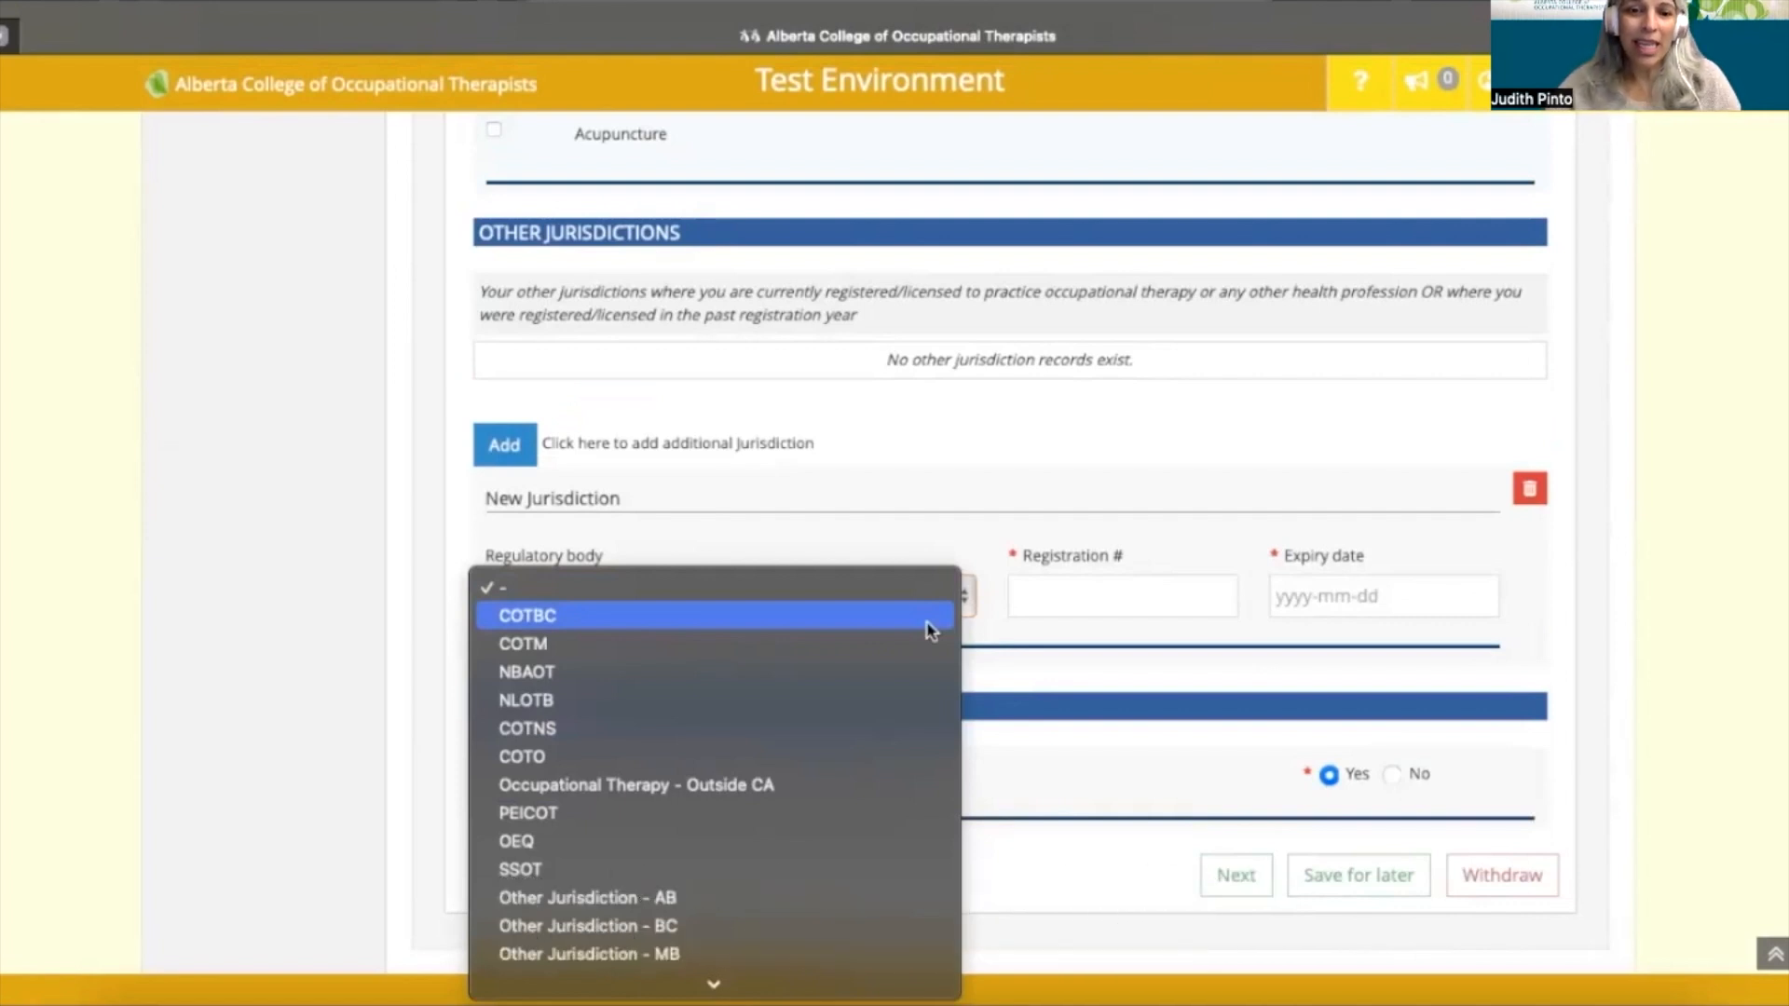
pyautogui.moveTo(1193, 817)
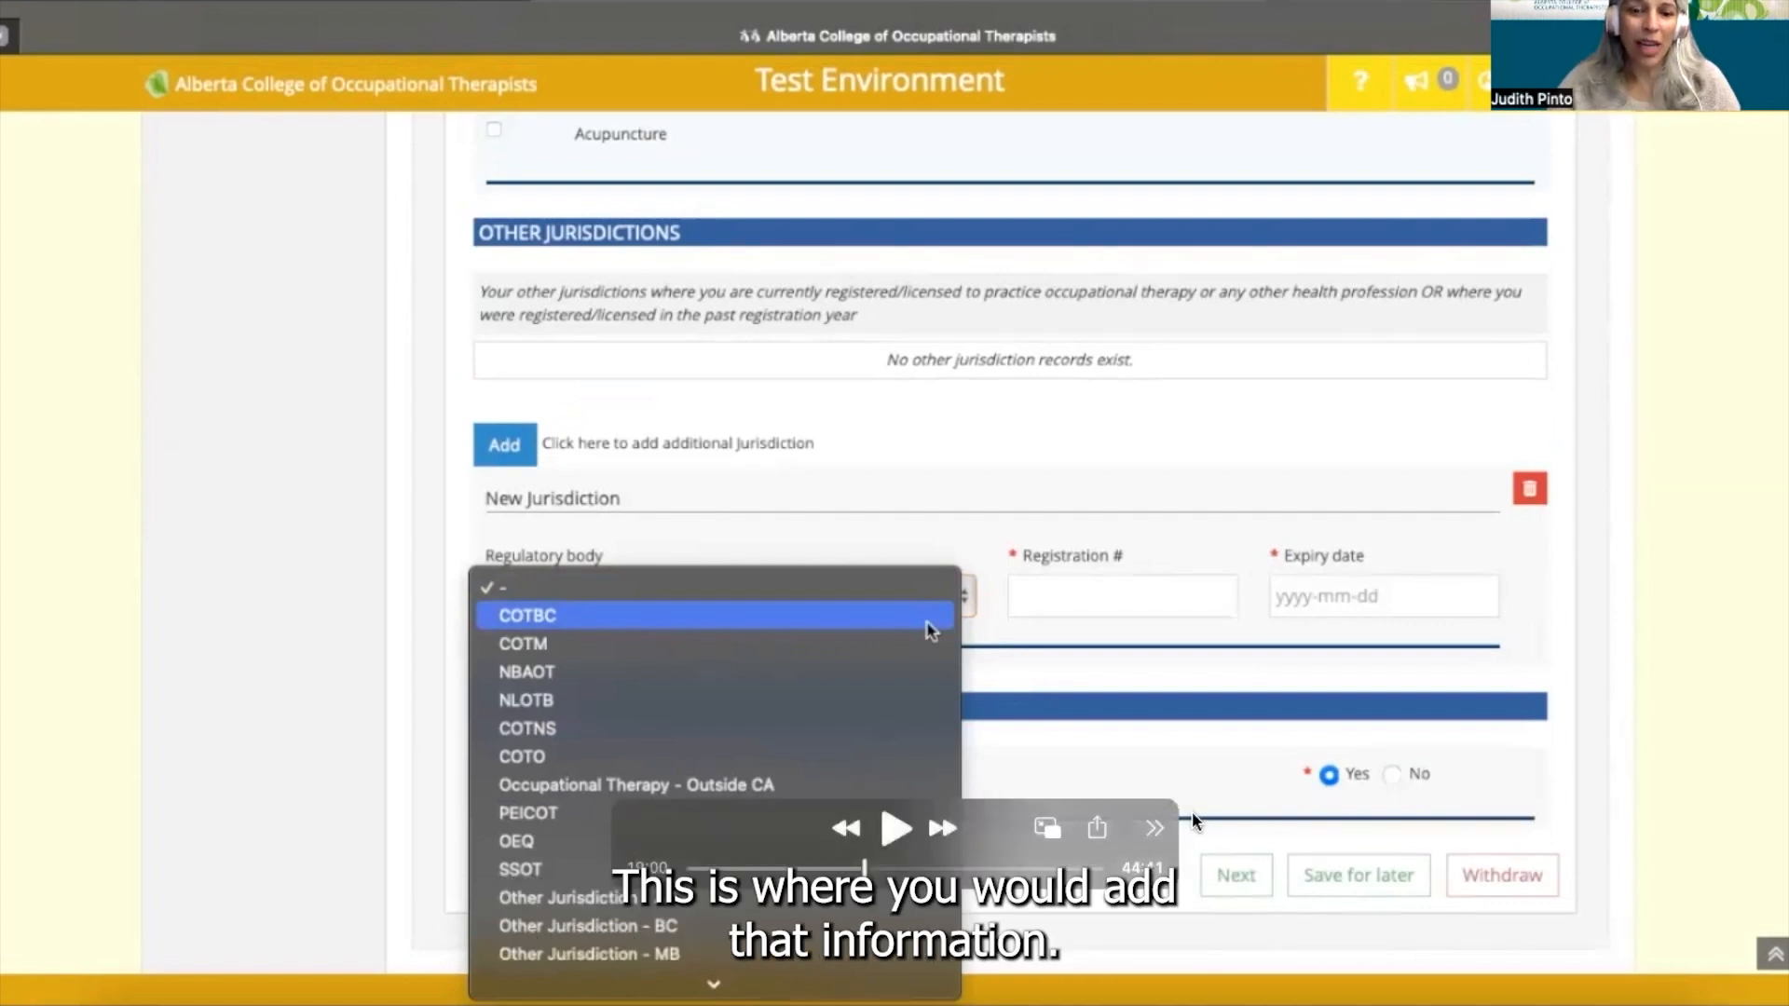
pyautogui.click(896, 829)
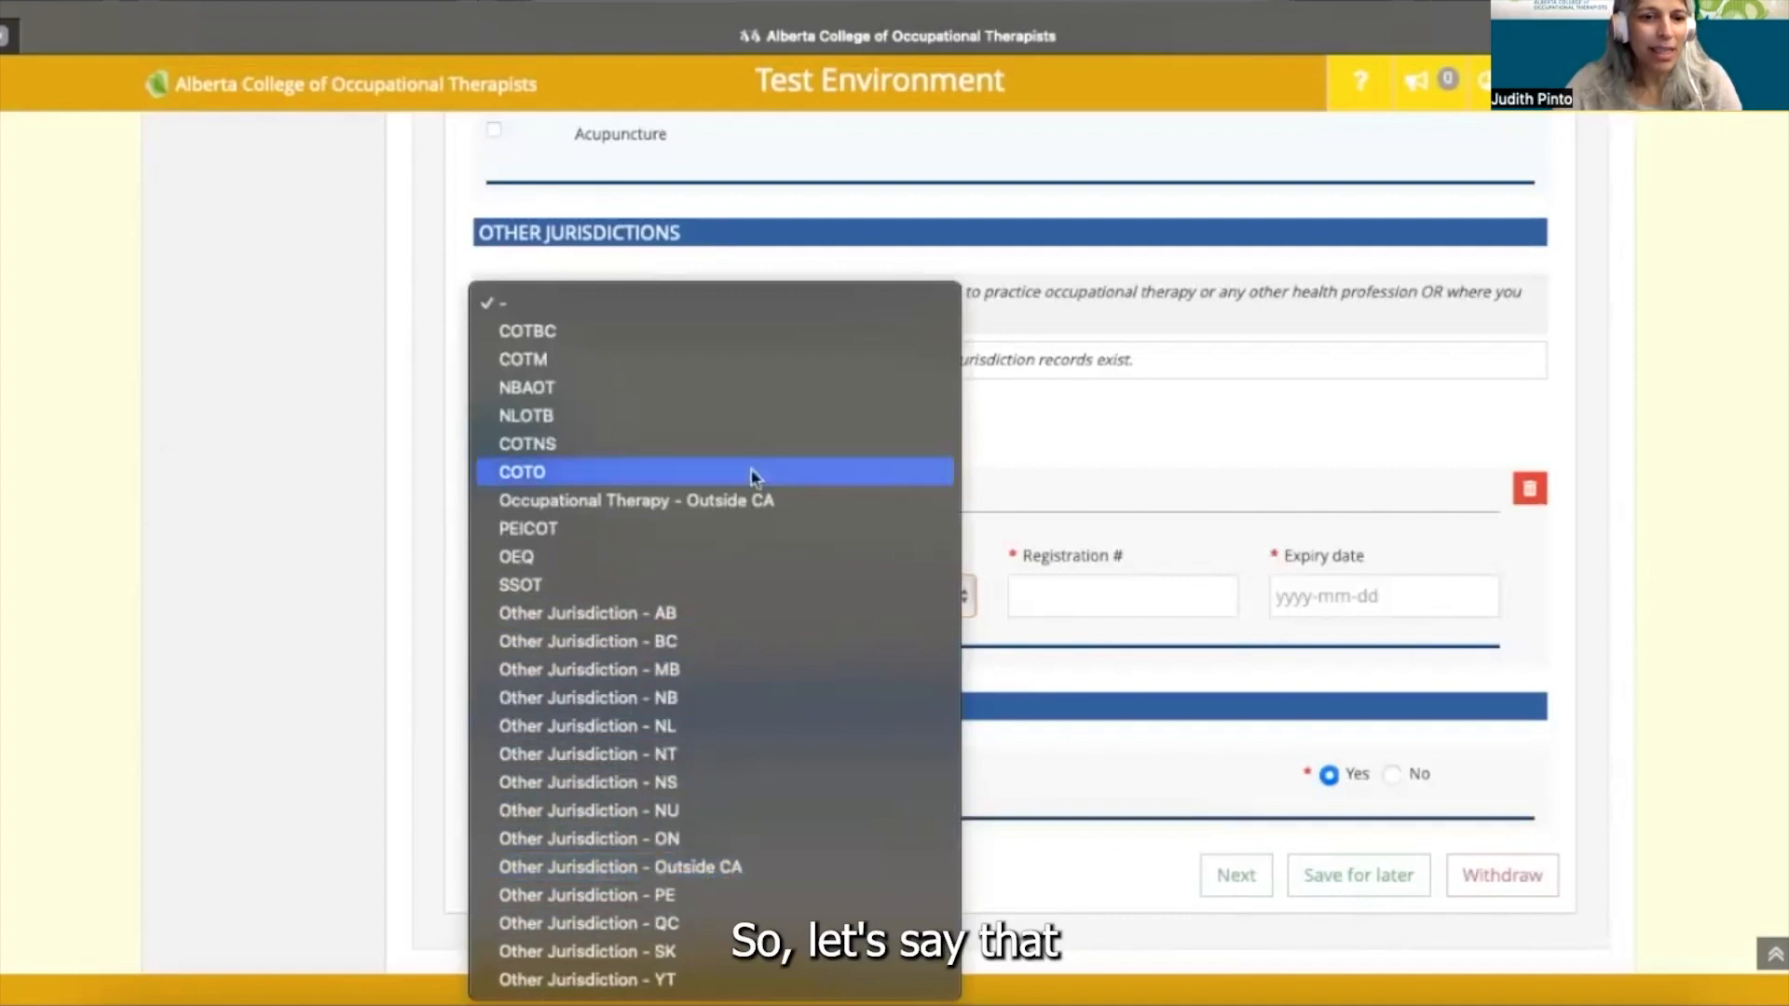
# - Set regulatory body OEQ, enter the registration number, and set expiry date 2025-04-01
pyautogui.click(590, 559)
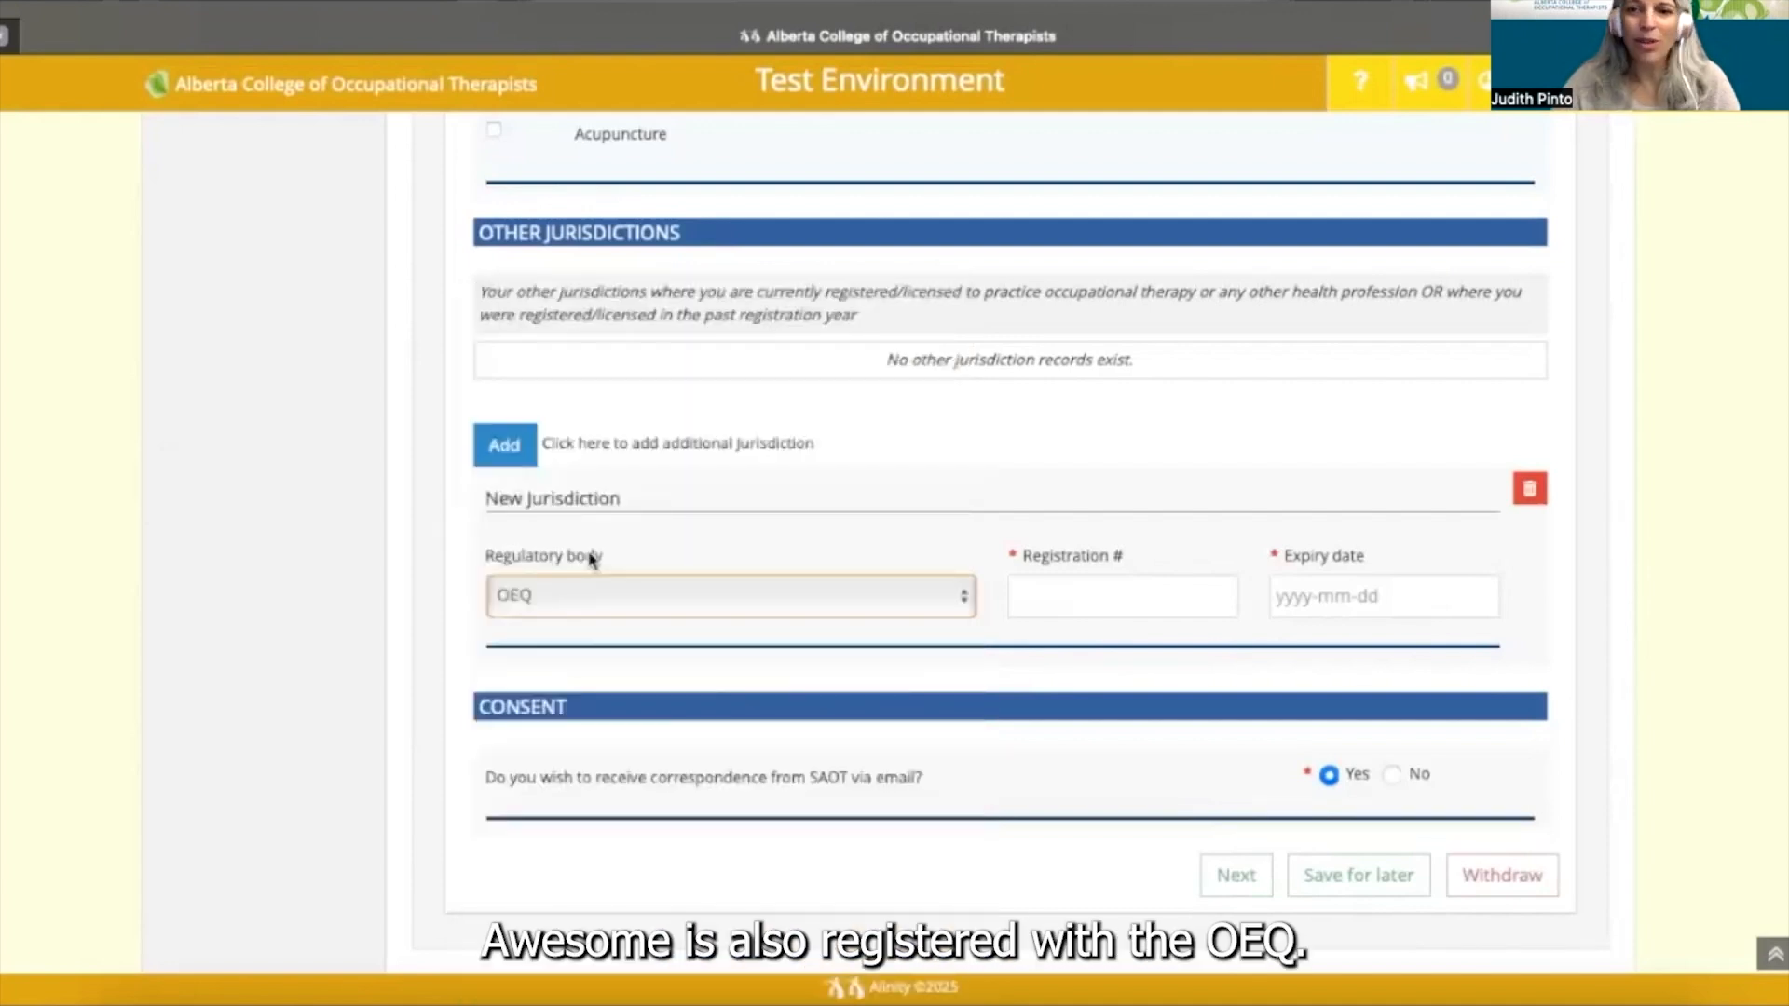
pyautogui.click(636, 608)
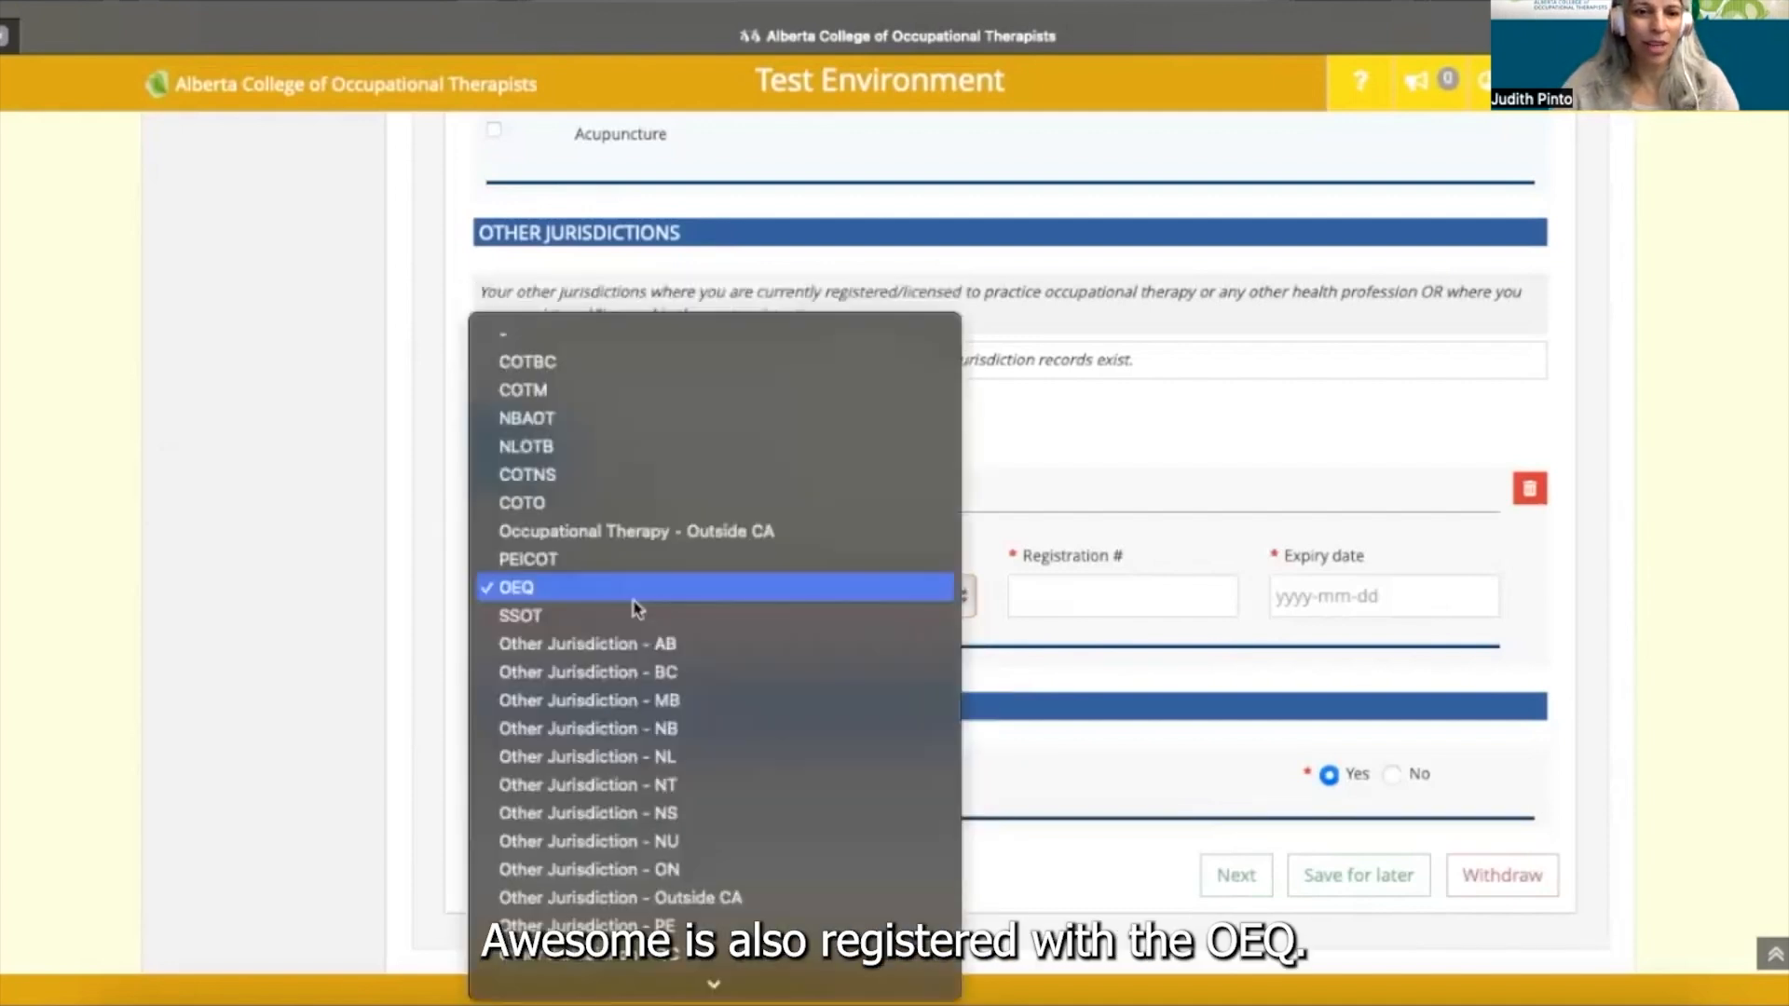
pyautogui.click(1110, 590)
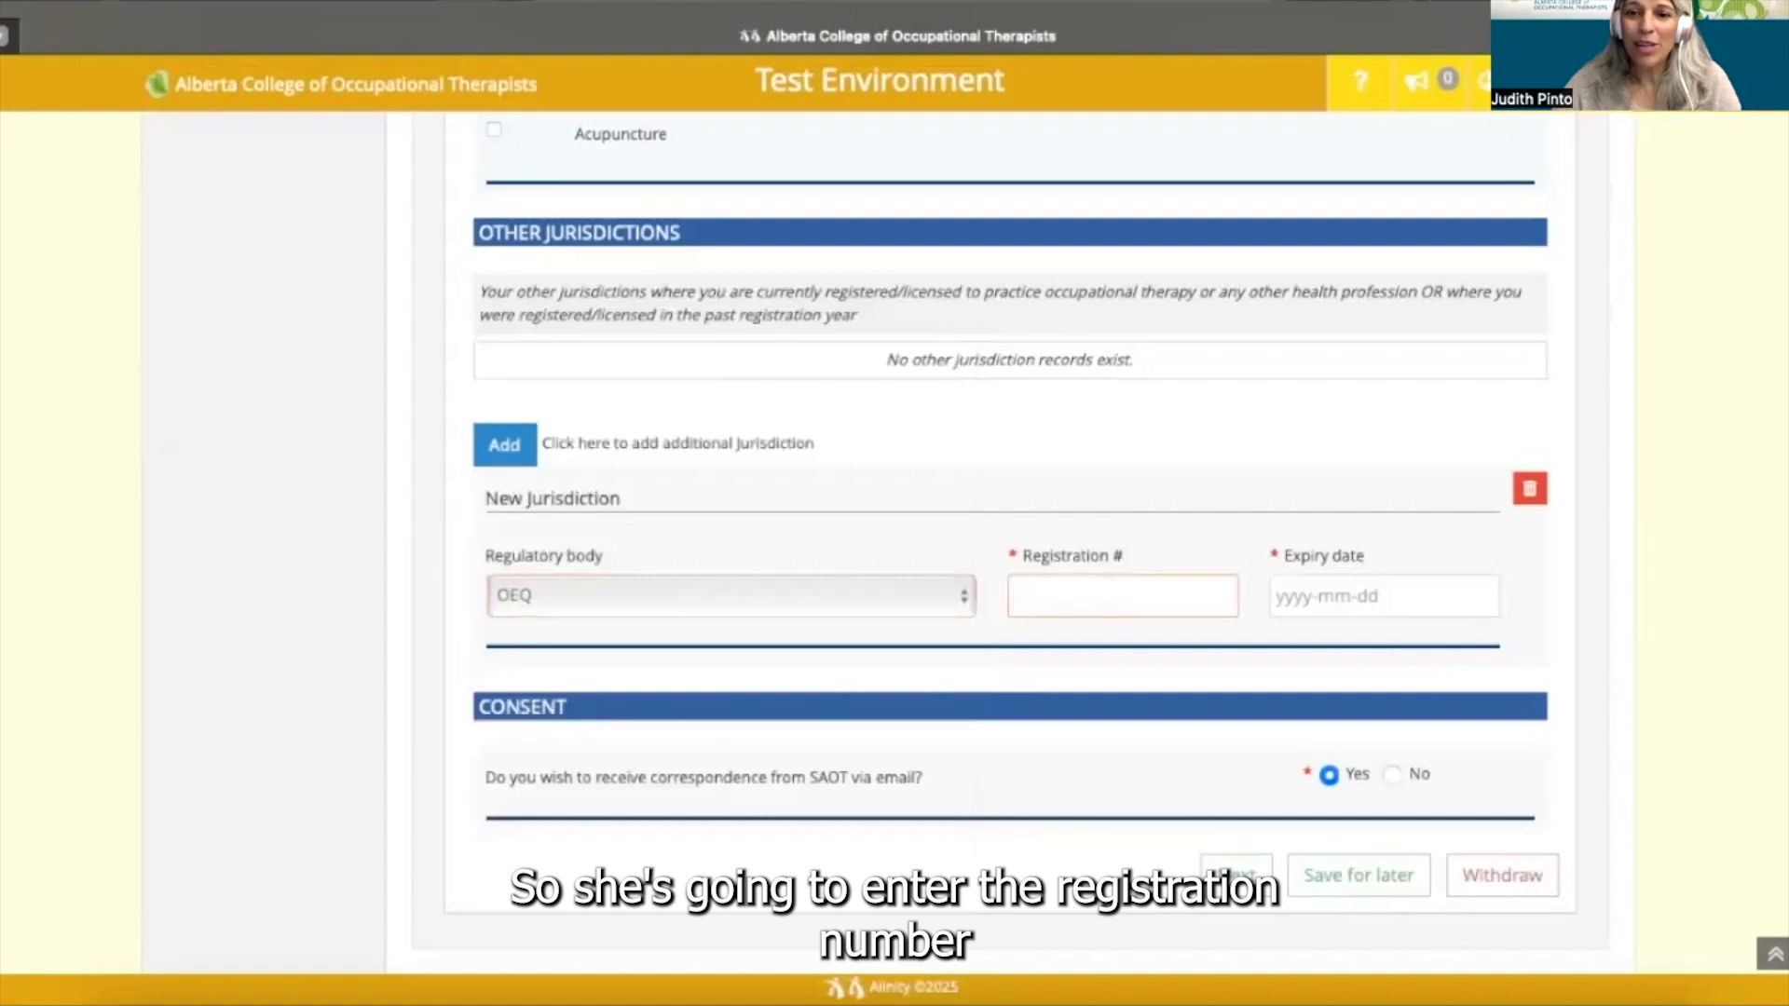
pyautogui.write('1234')
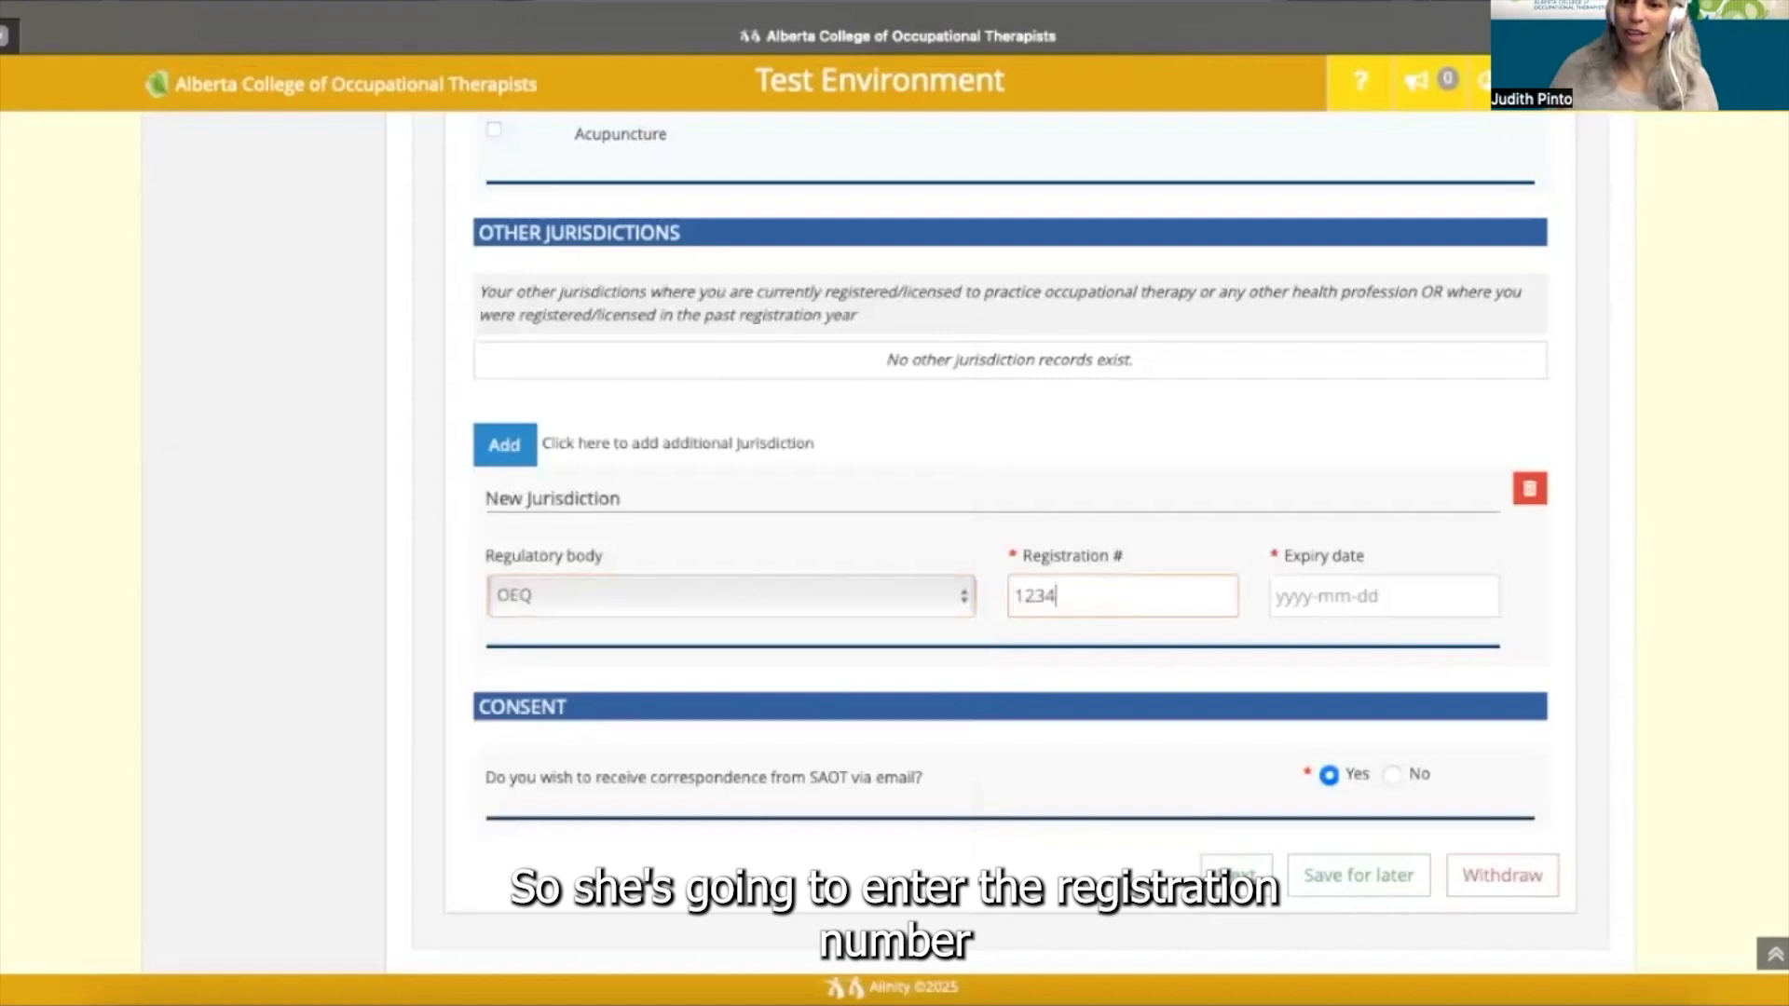
pyautogui.click(1356, 607)
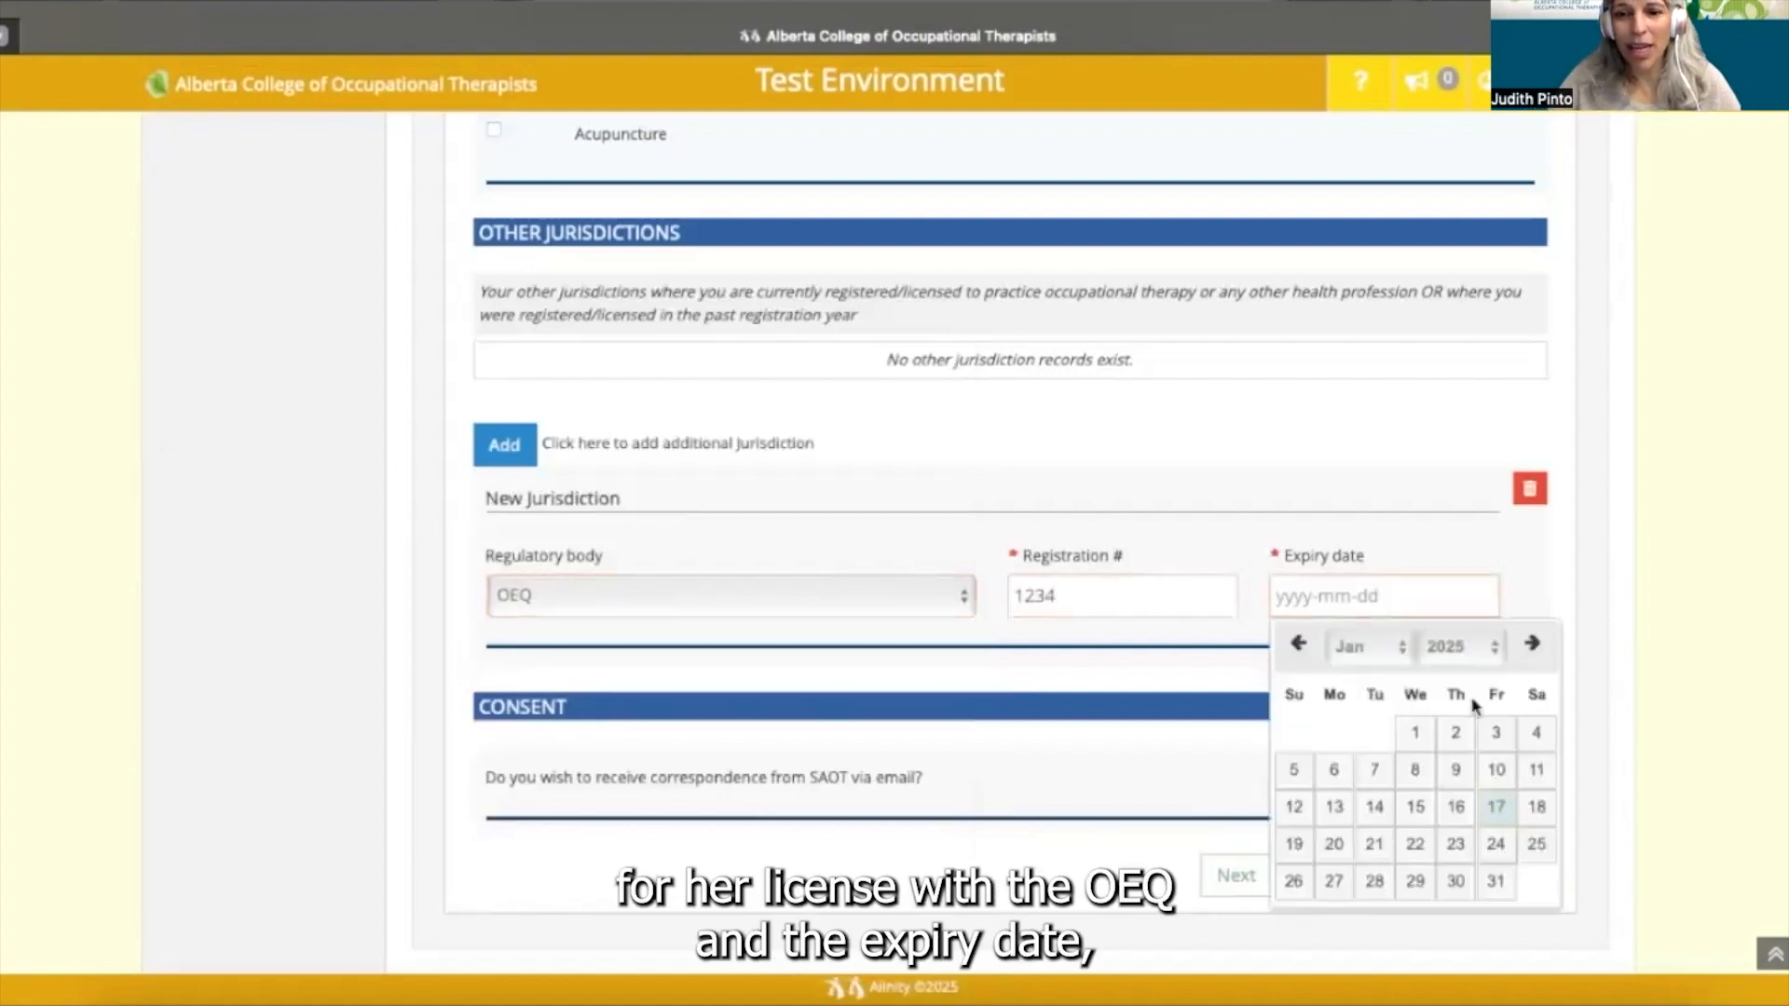
pyautogui.click(1531, 645)
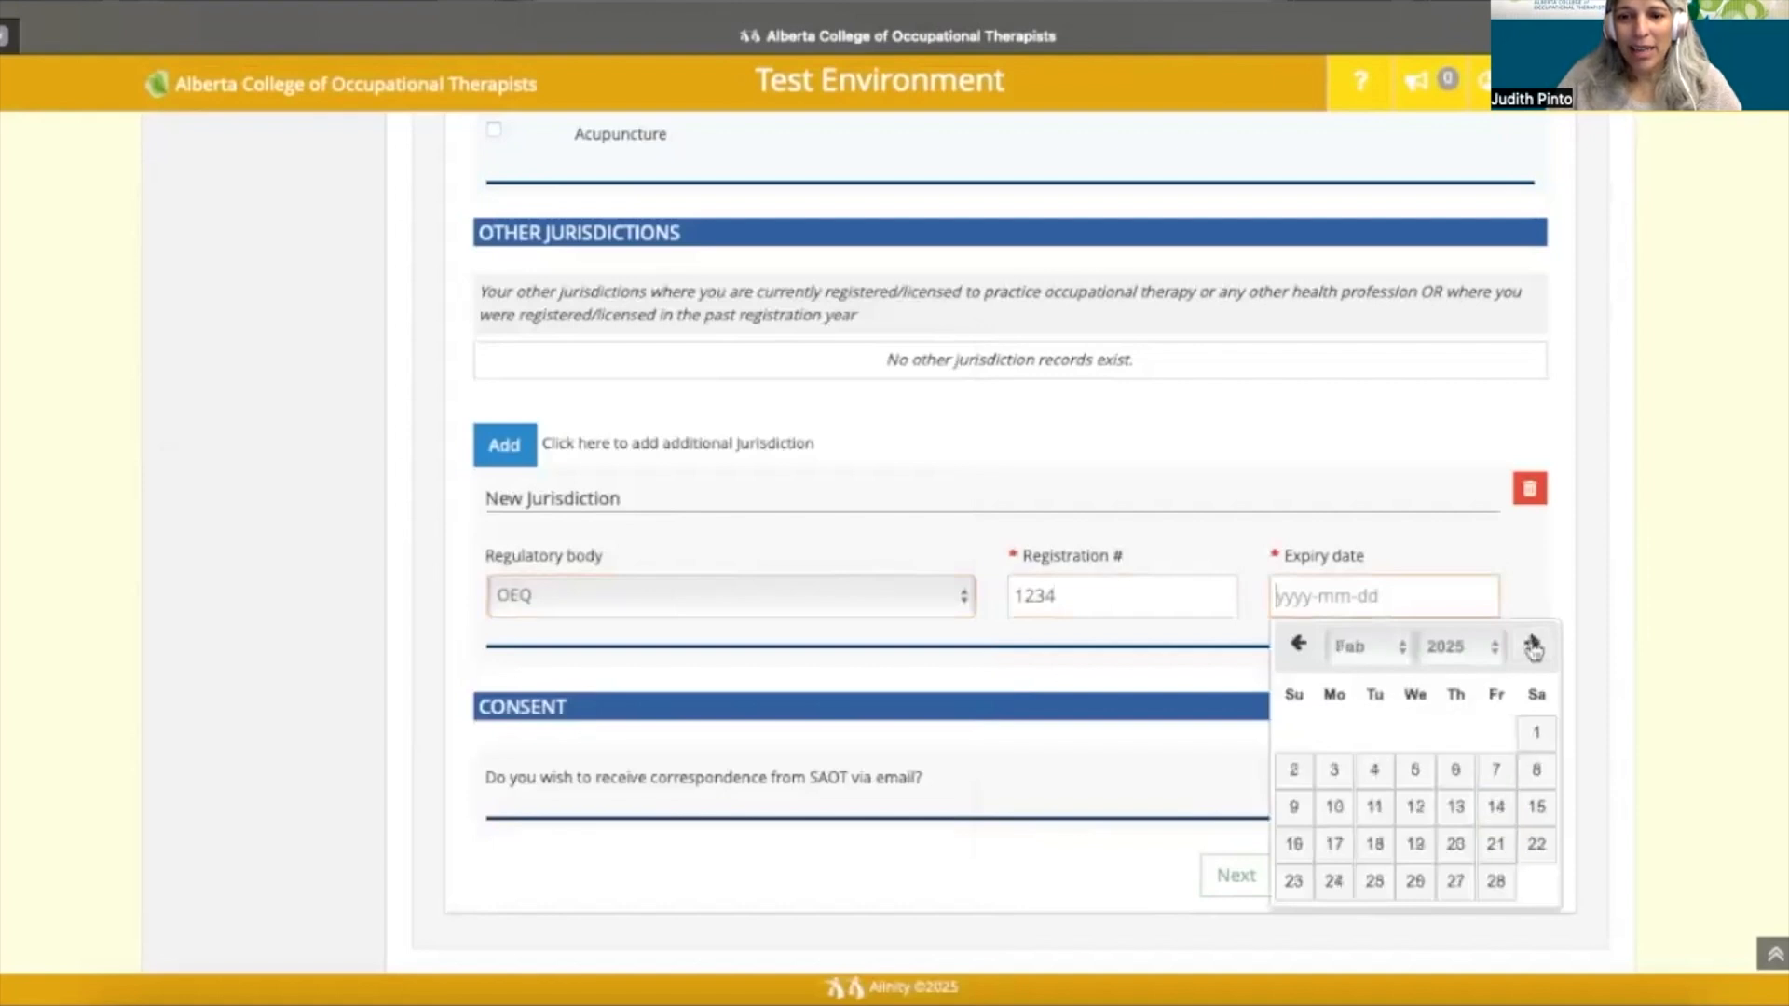
pyautogui.click(1532, 646)
pyautogui.click(1532, 646)
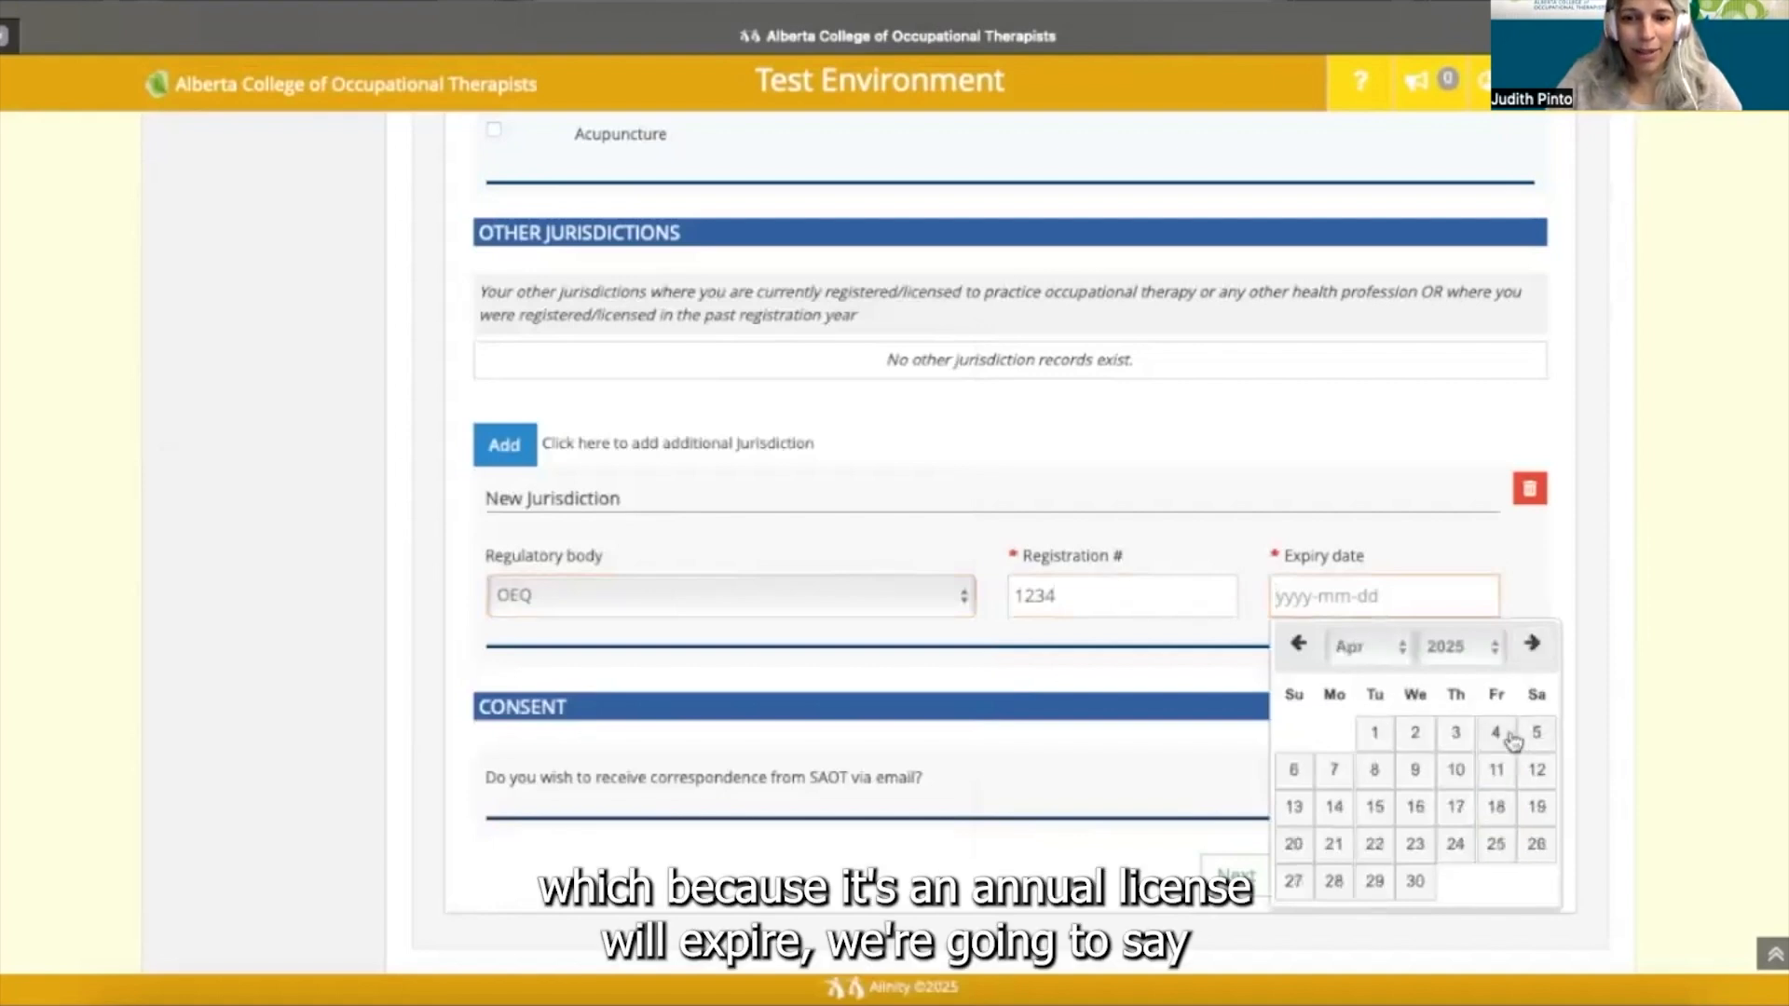
pyautogui.click(1384, 735)
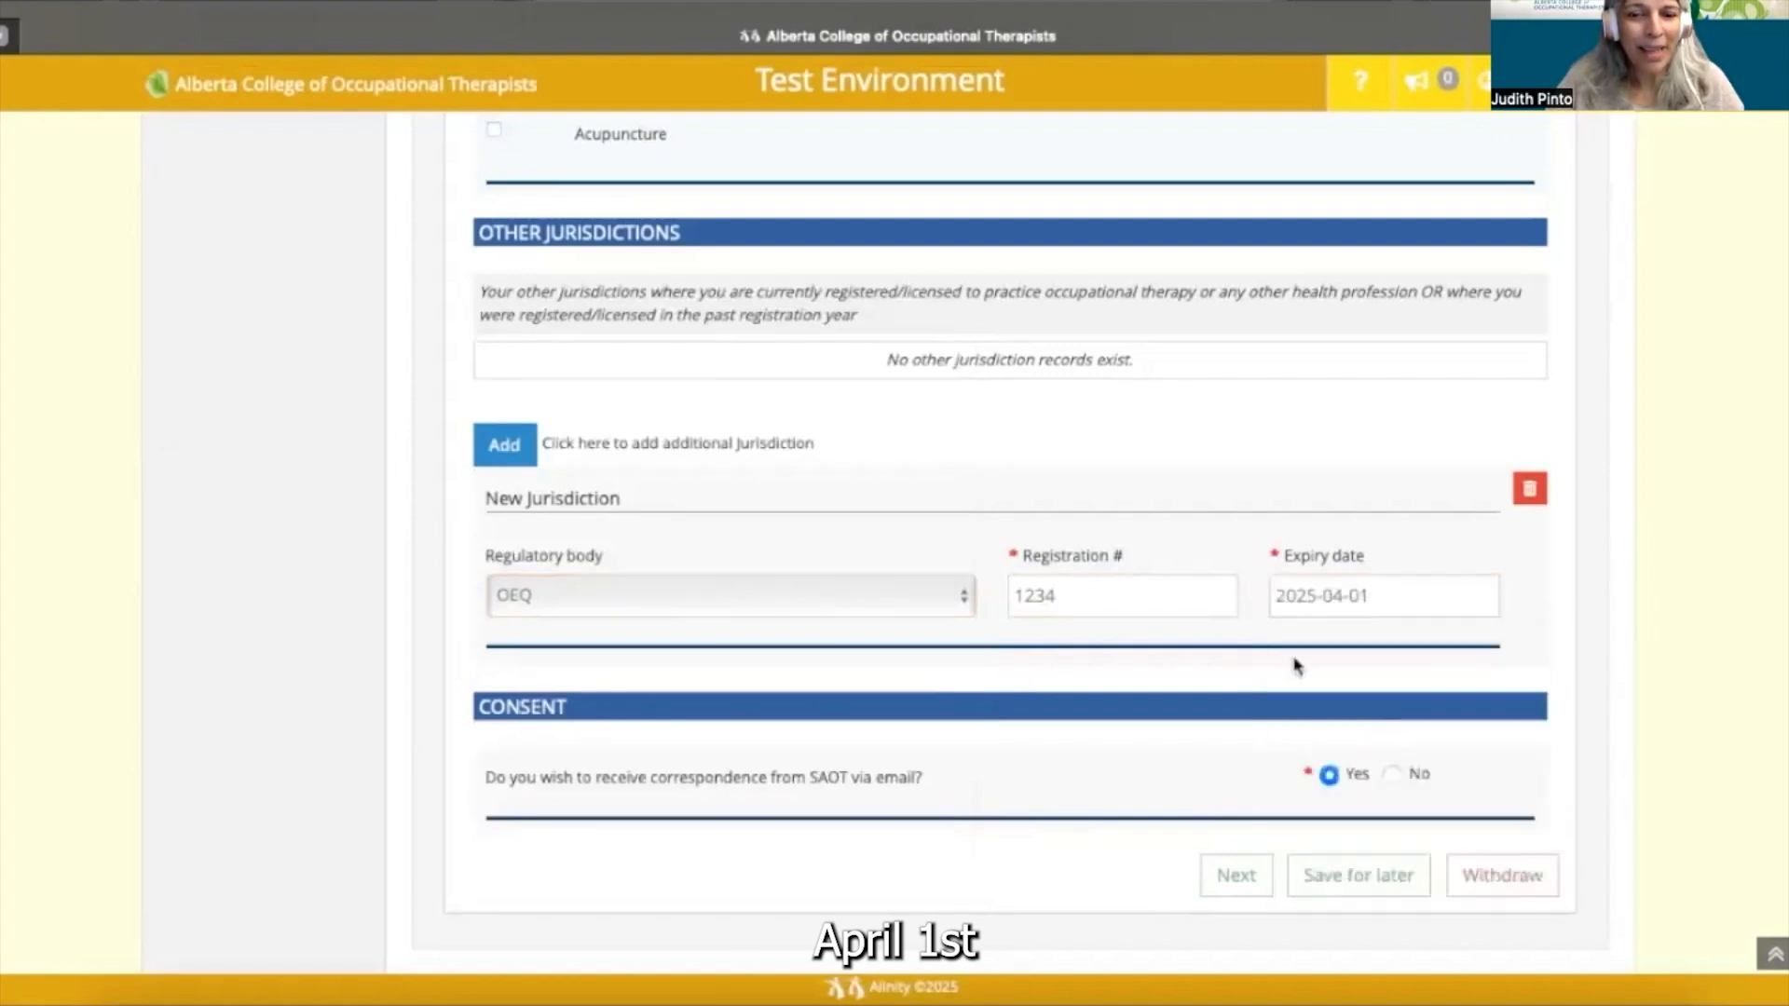
# - Delete the New Jurisdiction entry and save the profile update for later
pyautogui.click(1528, 490)
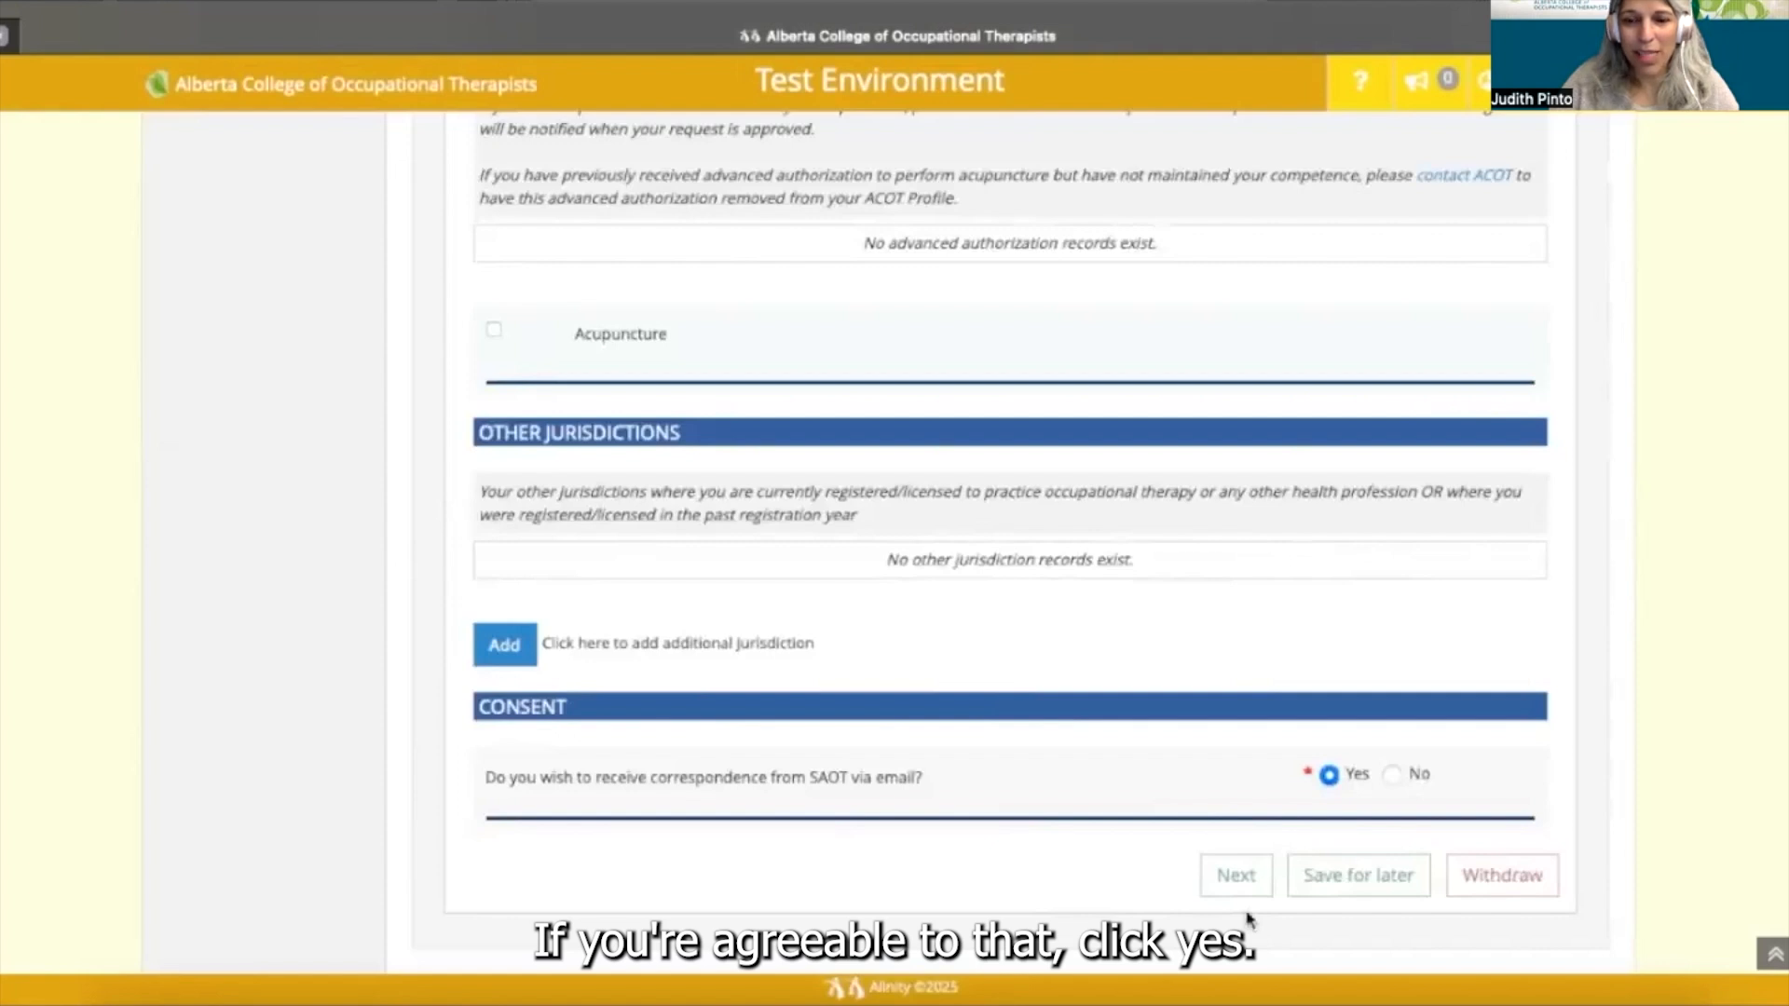
pyautogui.click(1359, 877)
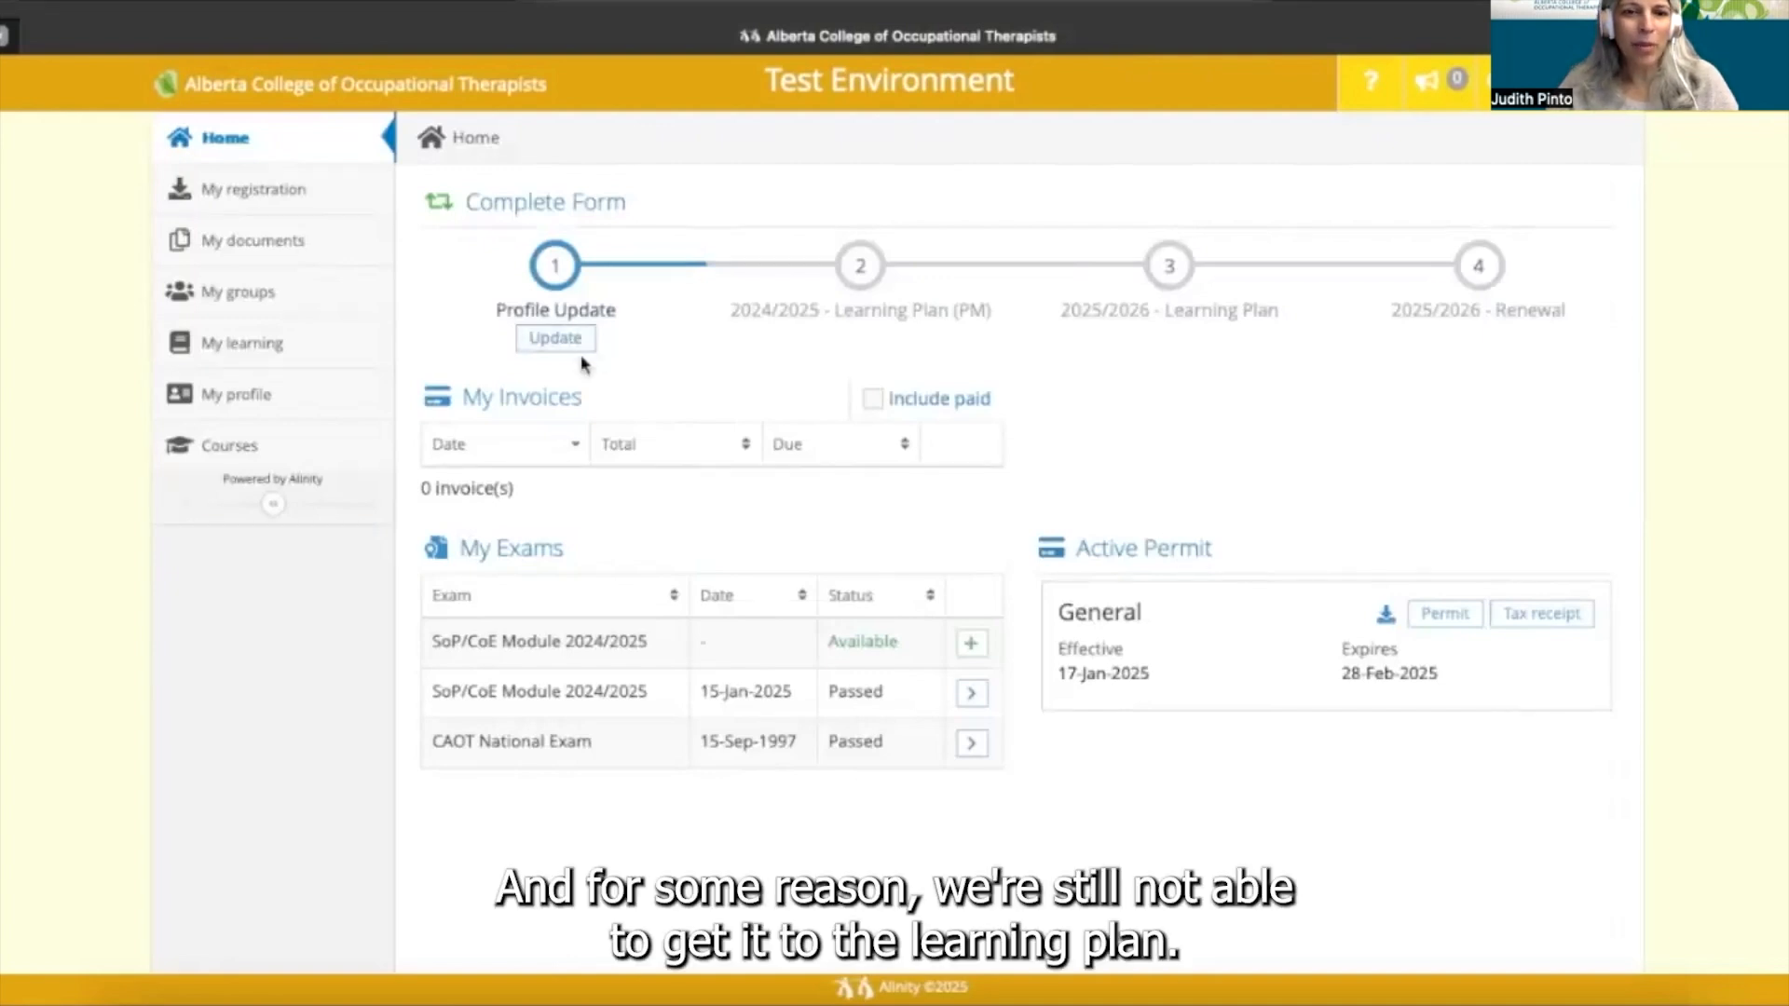
# - Reopen the Profile Update and submit it to advance to the 2024/2025 Learning Plan
pyautogui.click(553, 340)
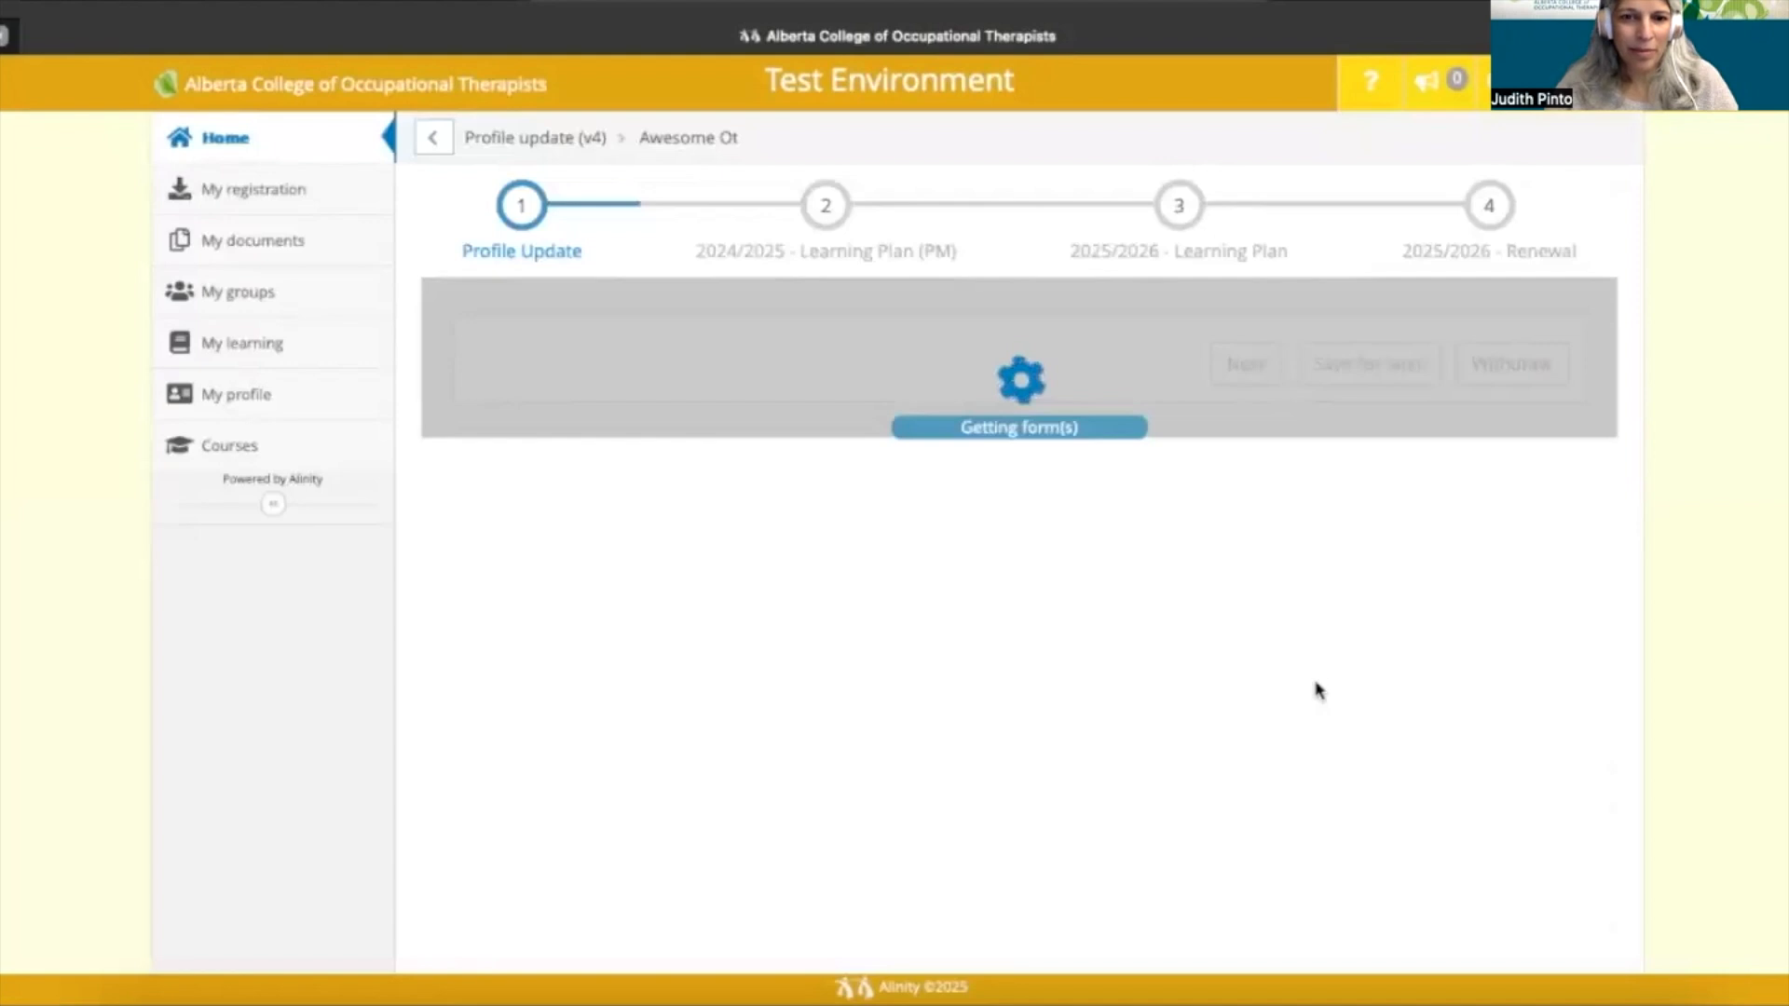
pyautogui.scroll(-1, 1176, 672)
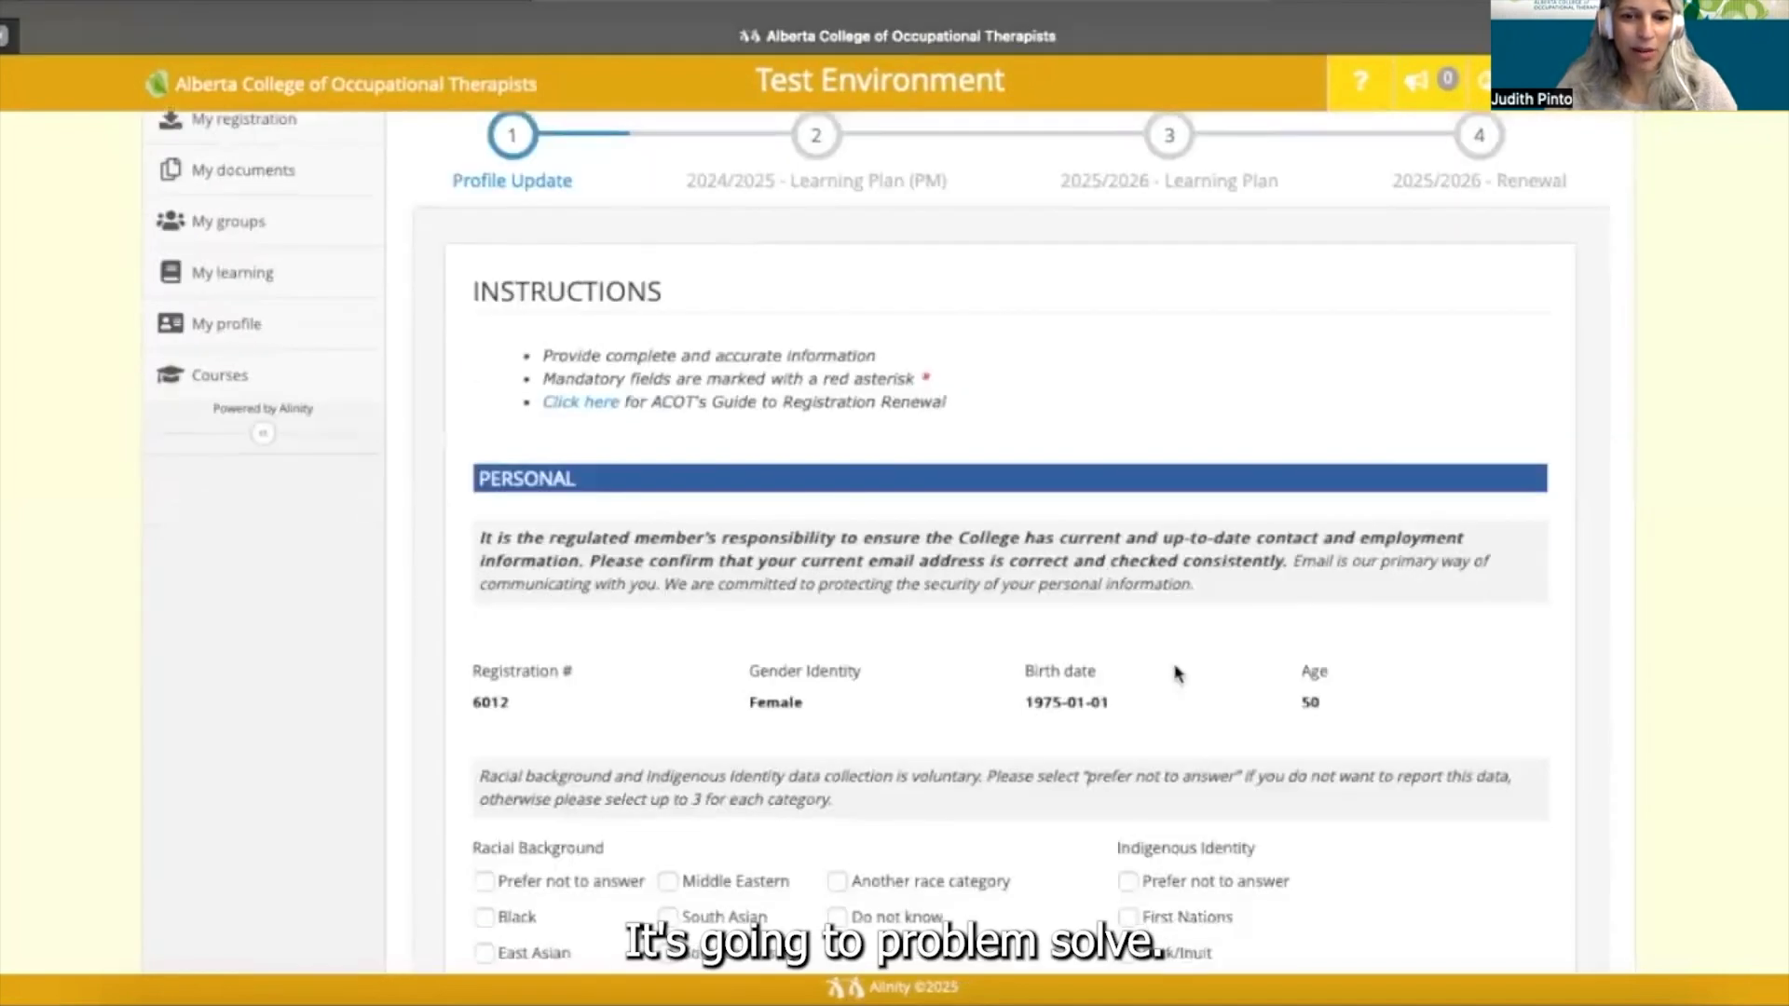
pyautogui.scroll(1, 1177, 674)
pyautogui.scroll(-10, 1176, 673)
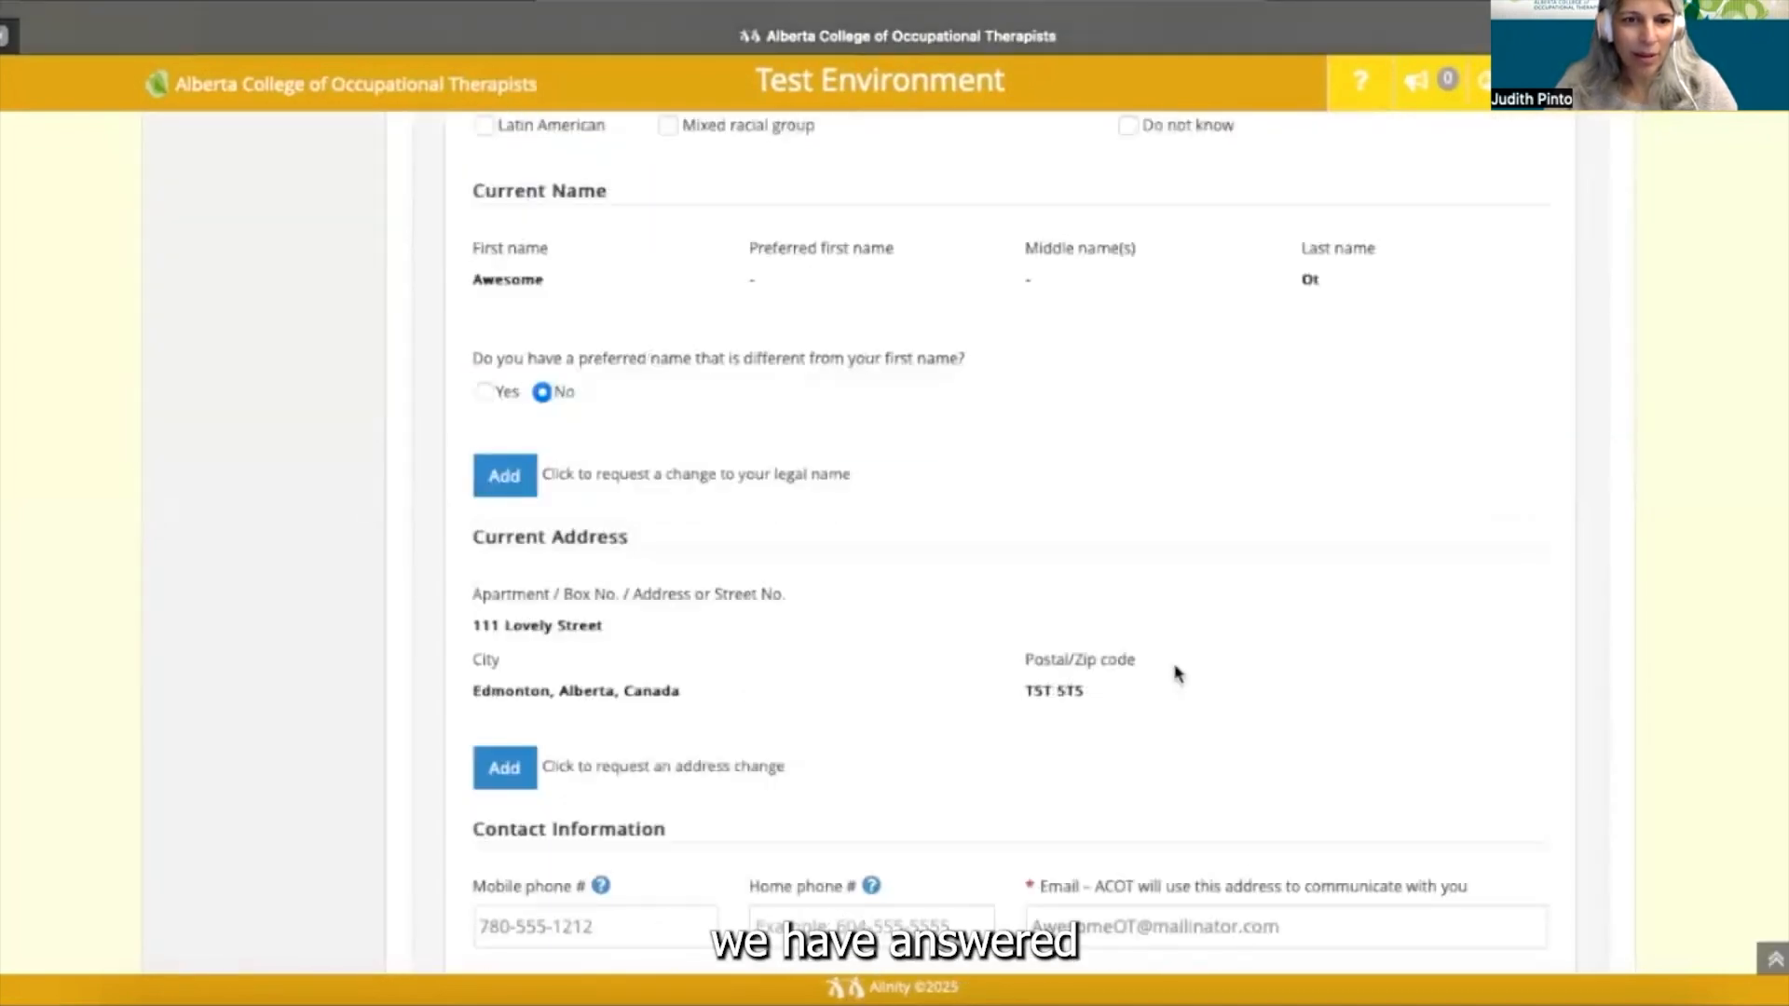
pyautogui.scroll(-10, 1176, 672)
pyautogui.scroll(-10, 1175, 673)
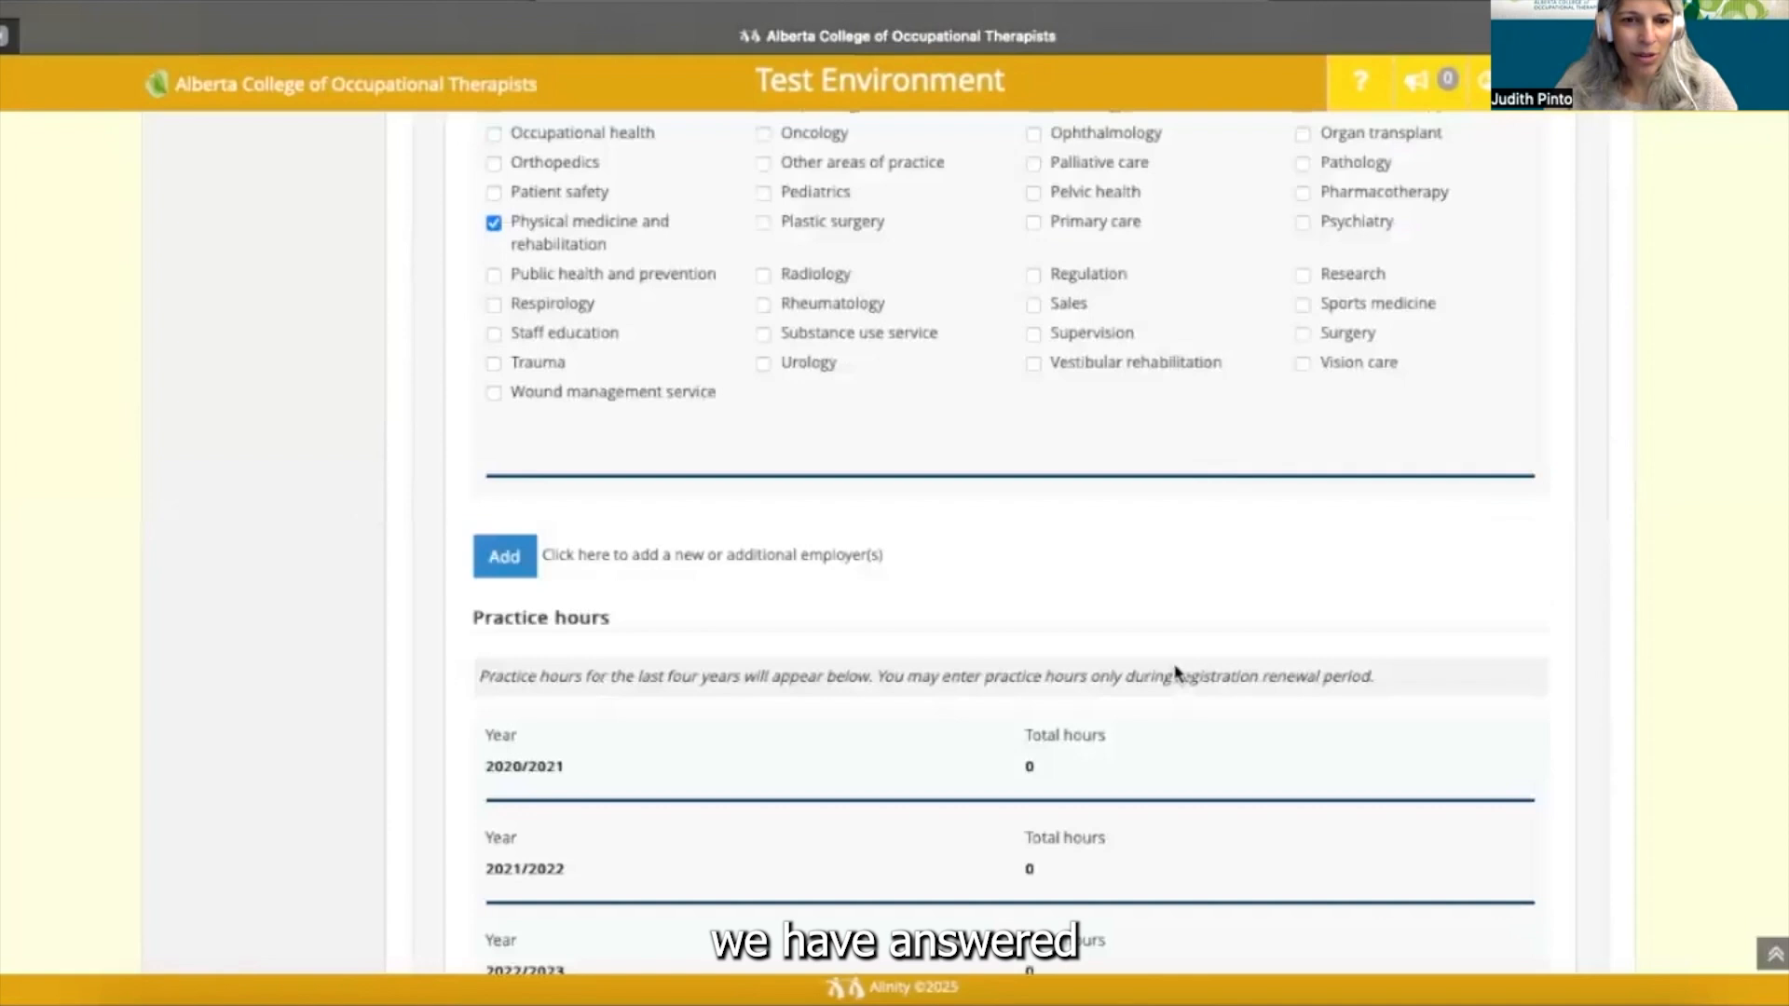
pyautogui.scroll(-10, 1176, 673)
pyautogui.scroll(-3, 1176, 673)
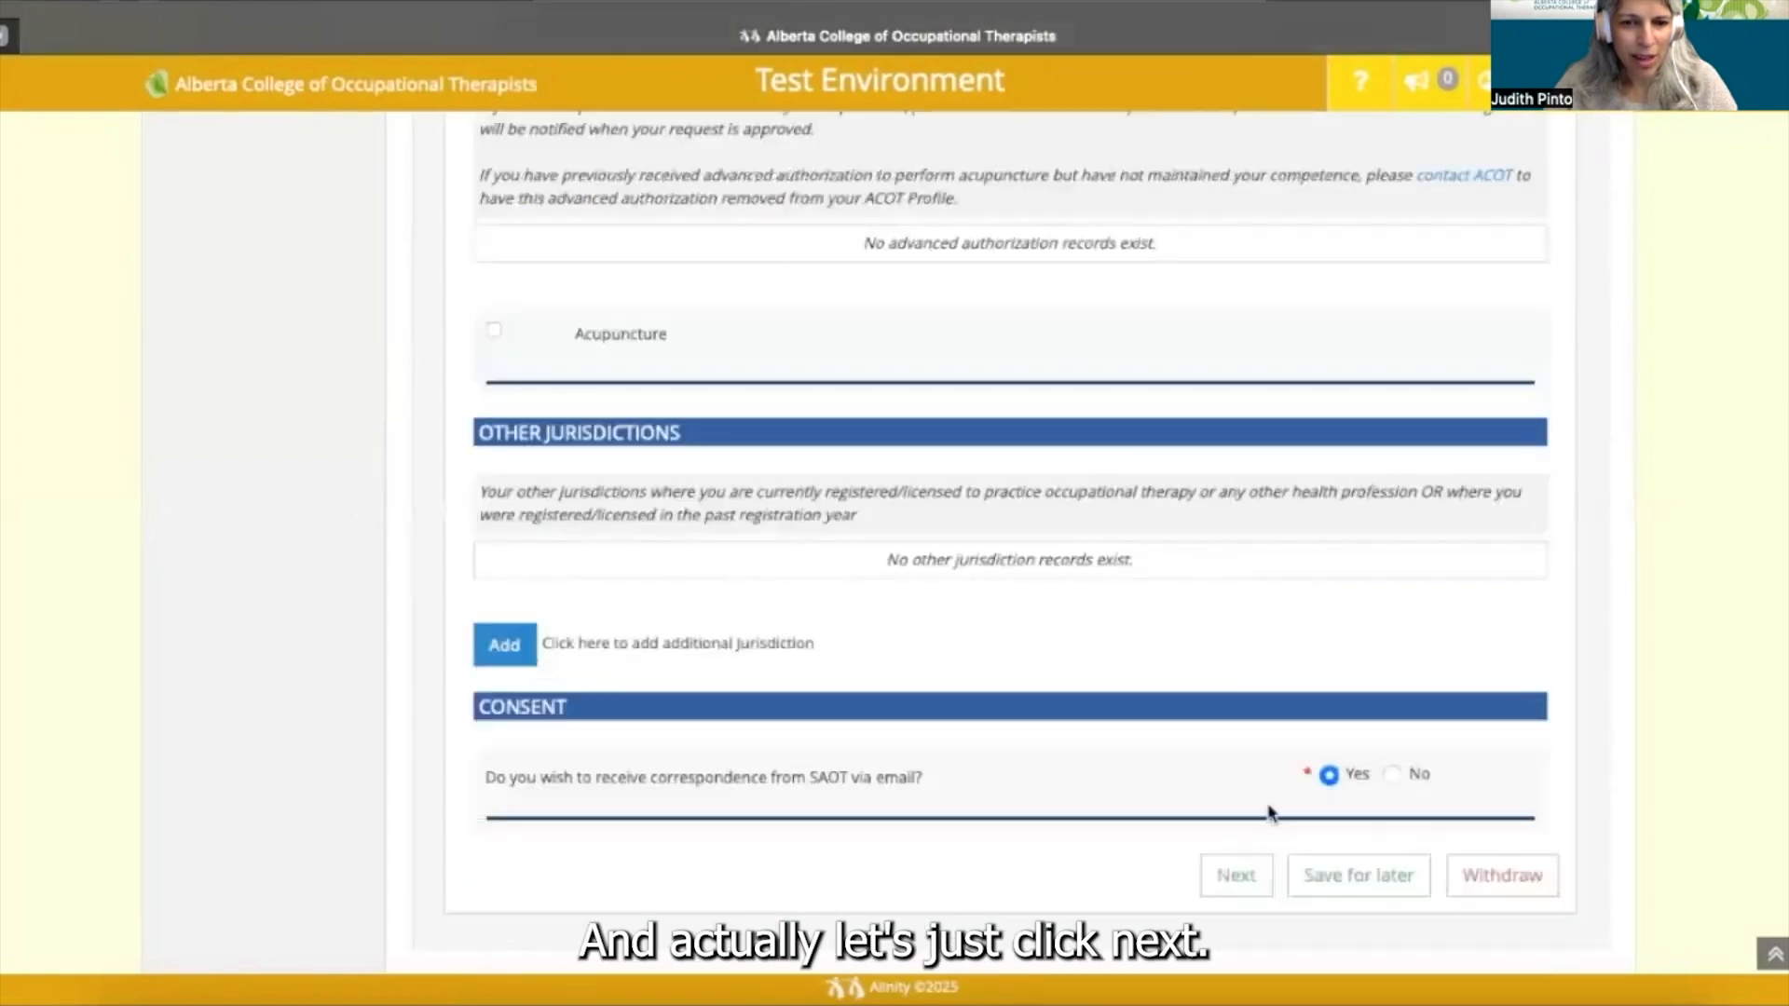
pyautogui.click(1237, 877)
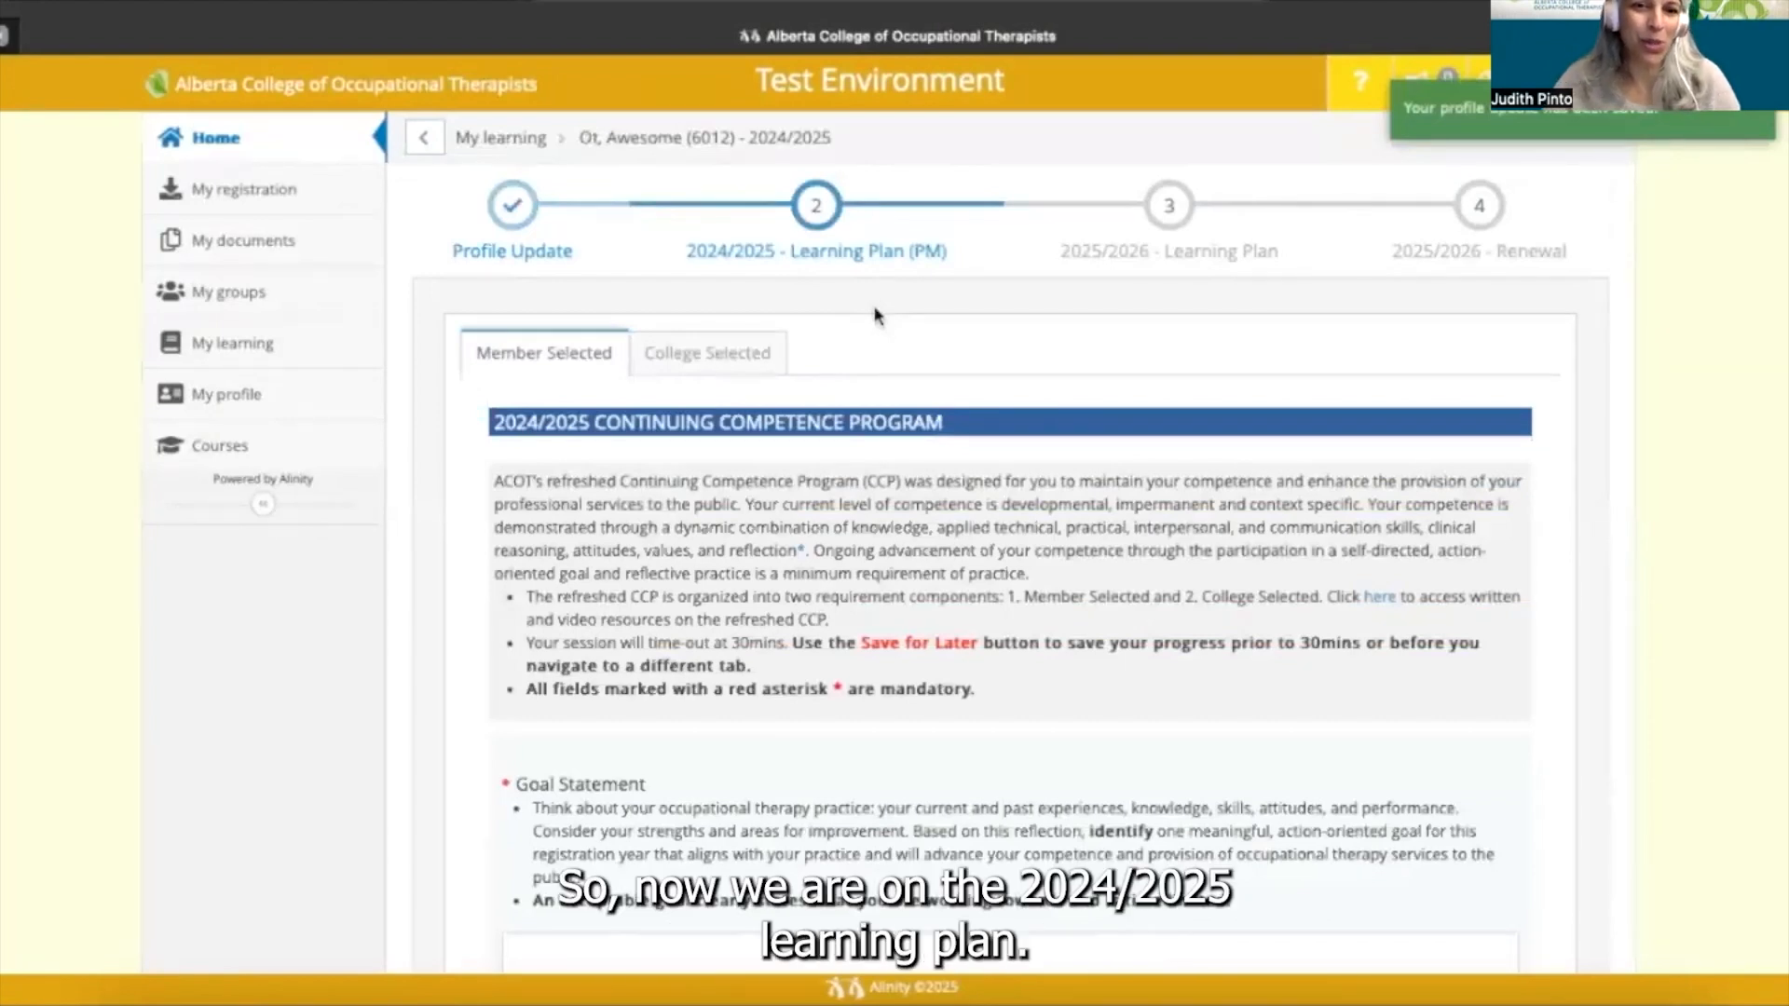
pyautogui.scroll(-1, 876, 315)
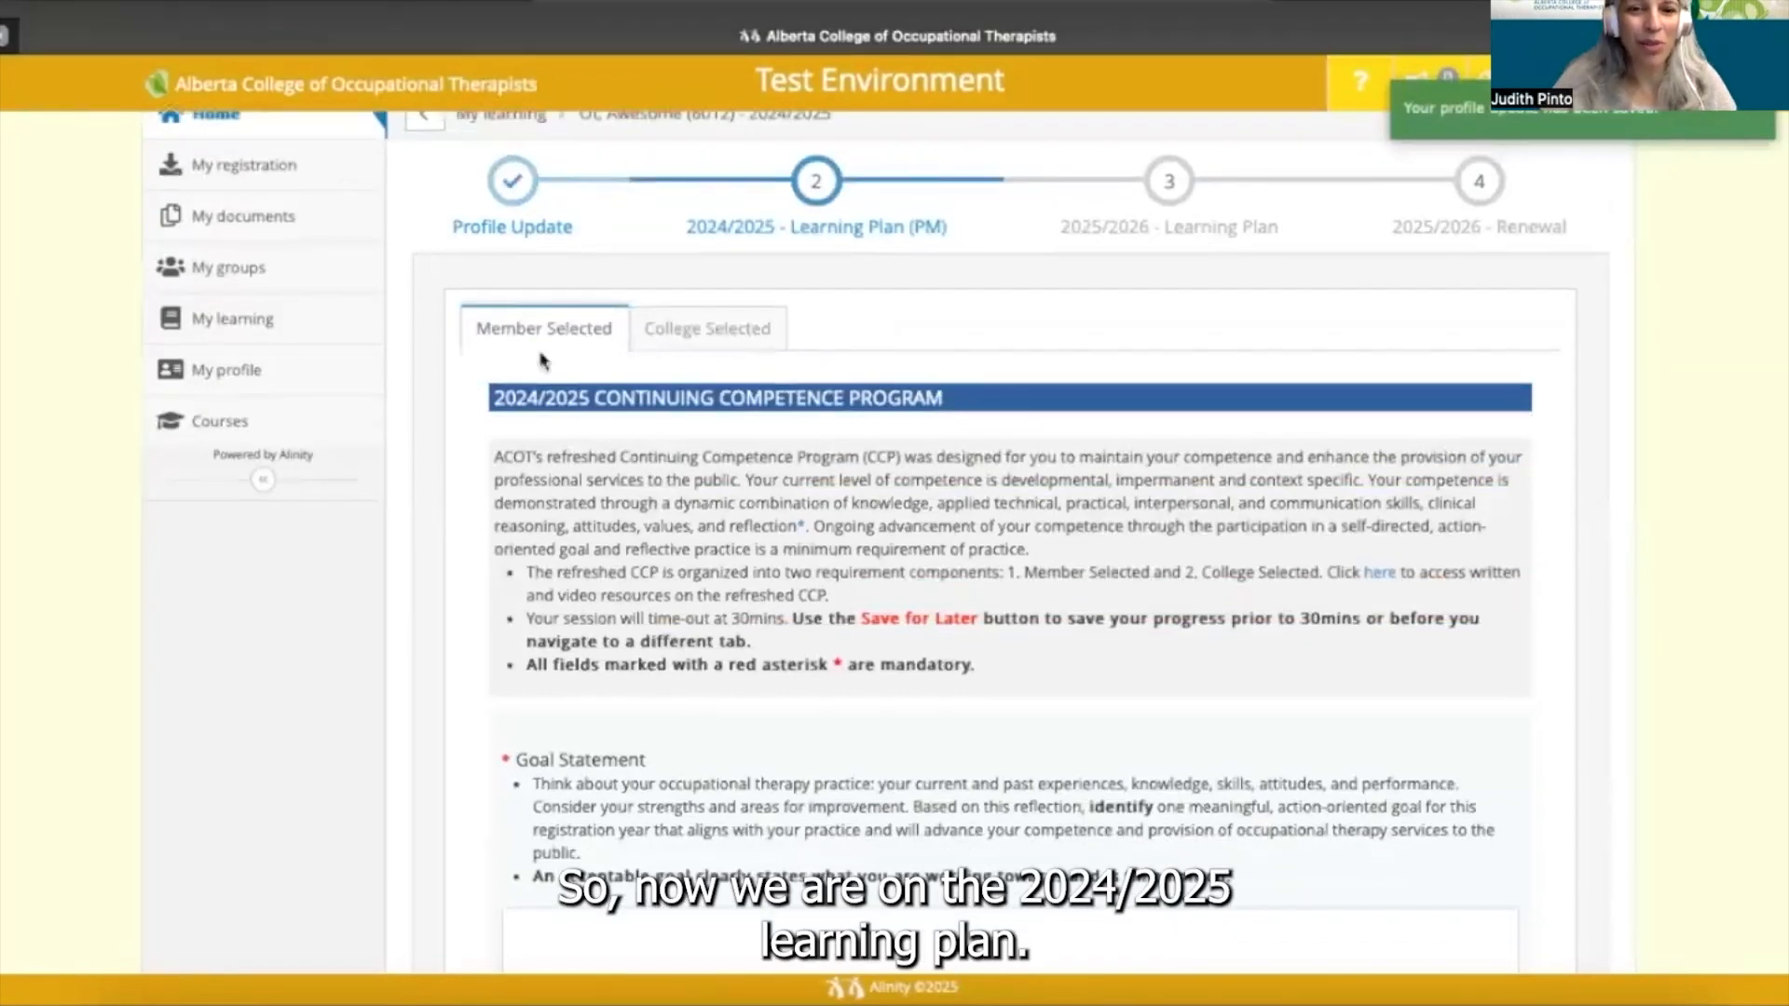
pyautogui.click(693, 332)
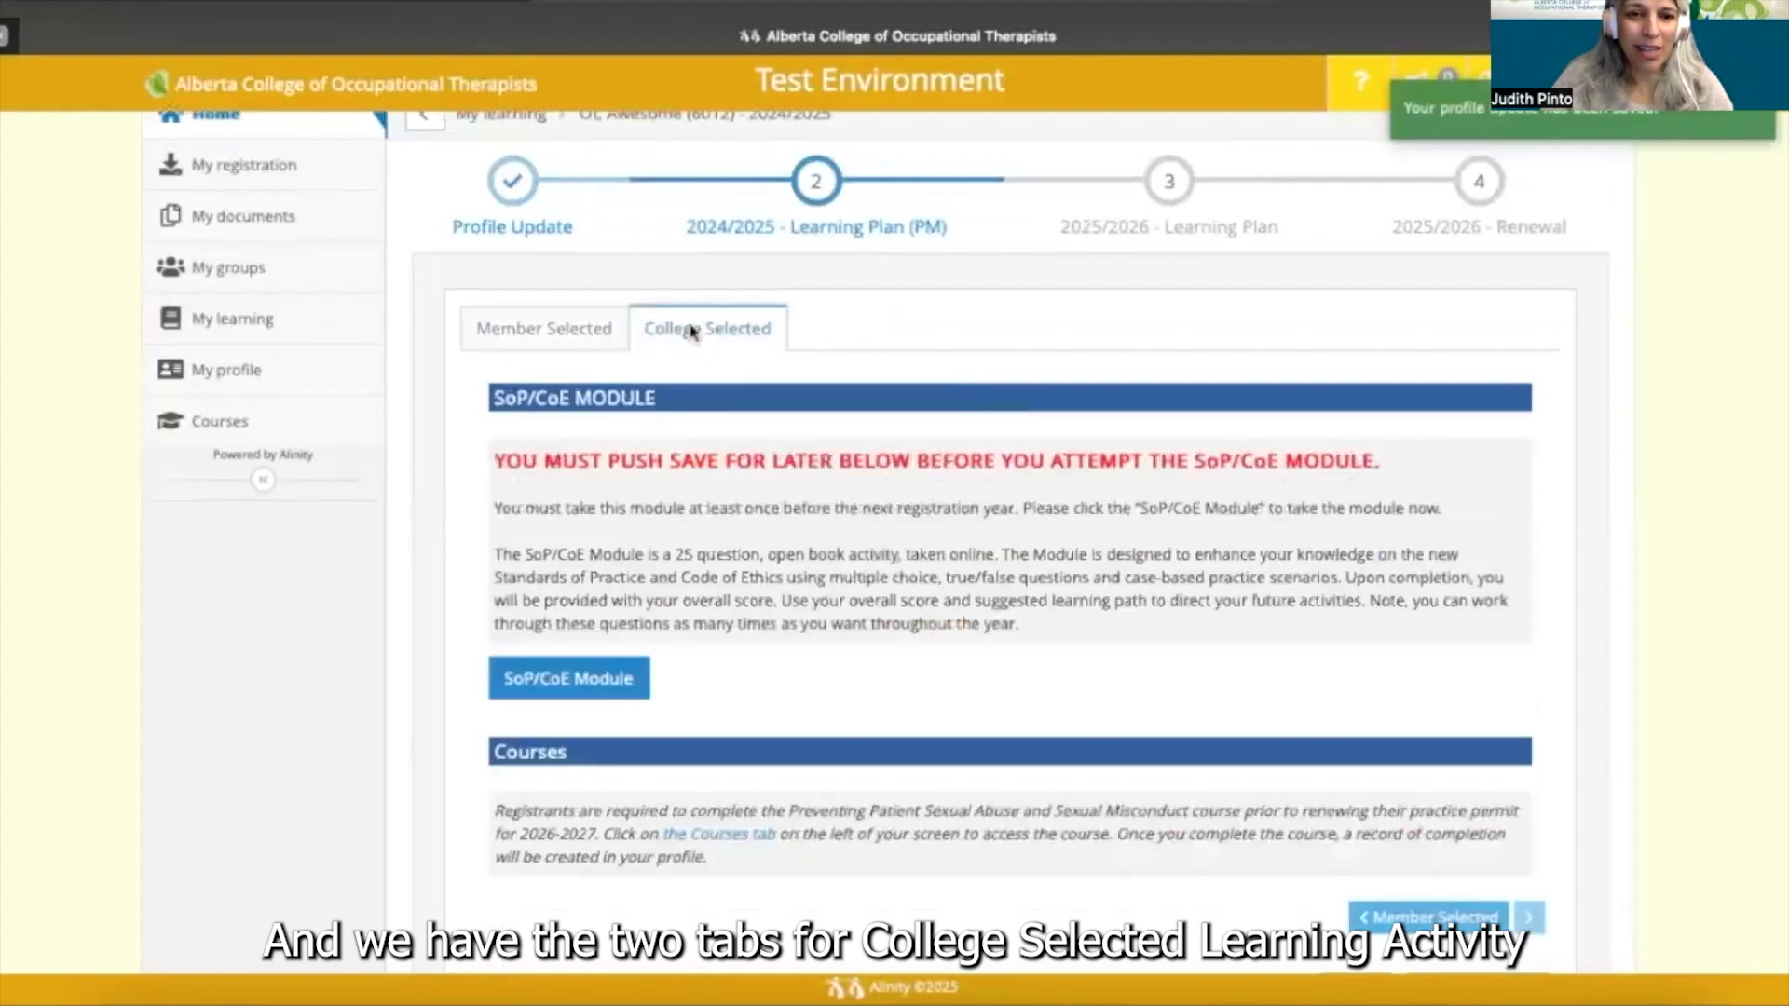
pyautogui.click(566, 333)
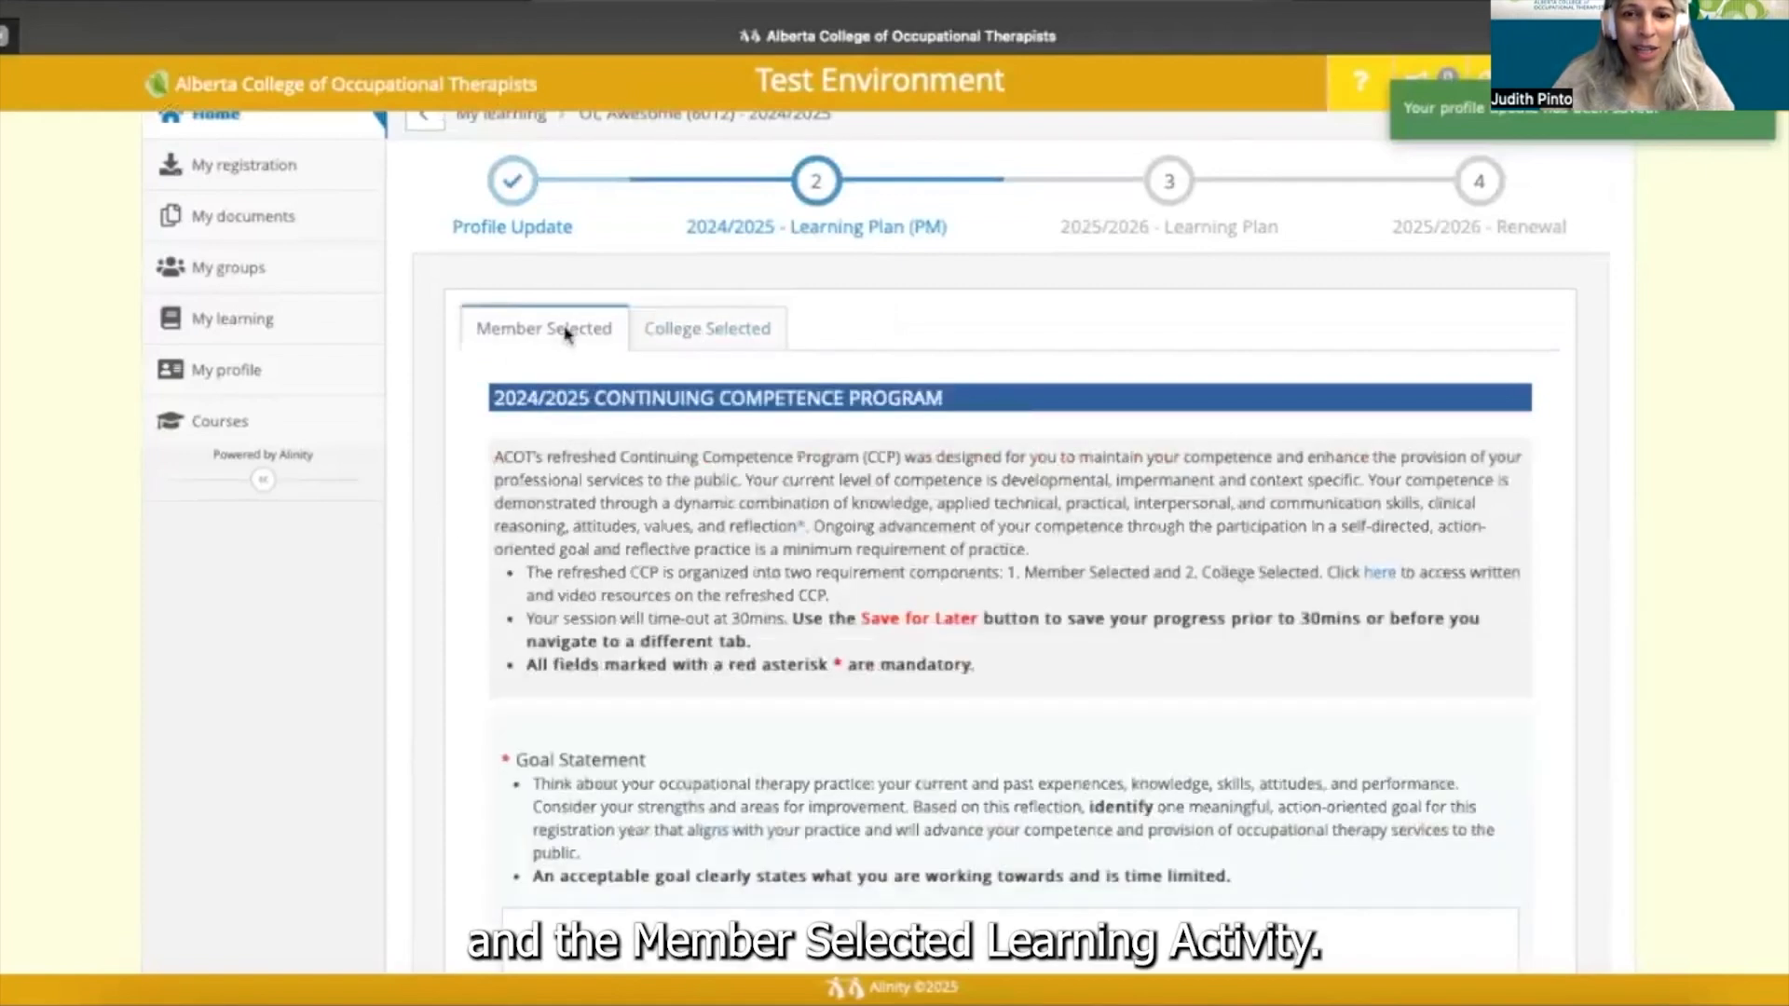
pyautogui.scroll(-1, 676, 513)
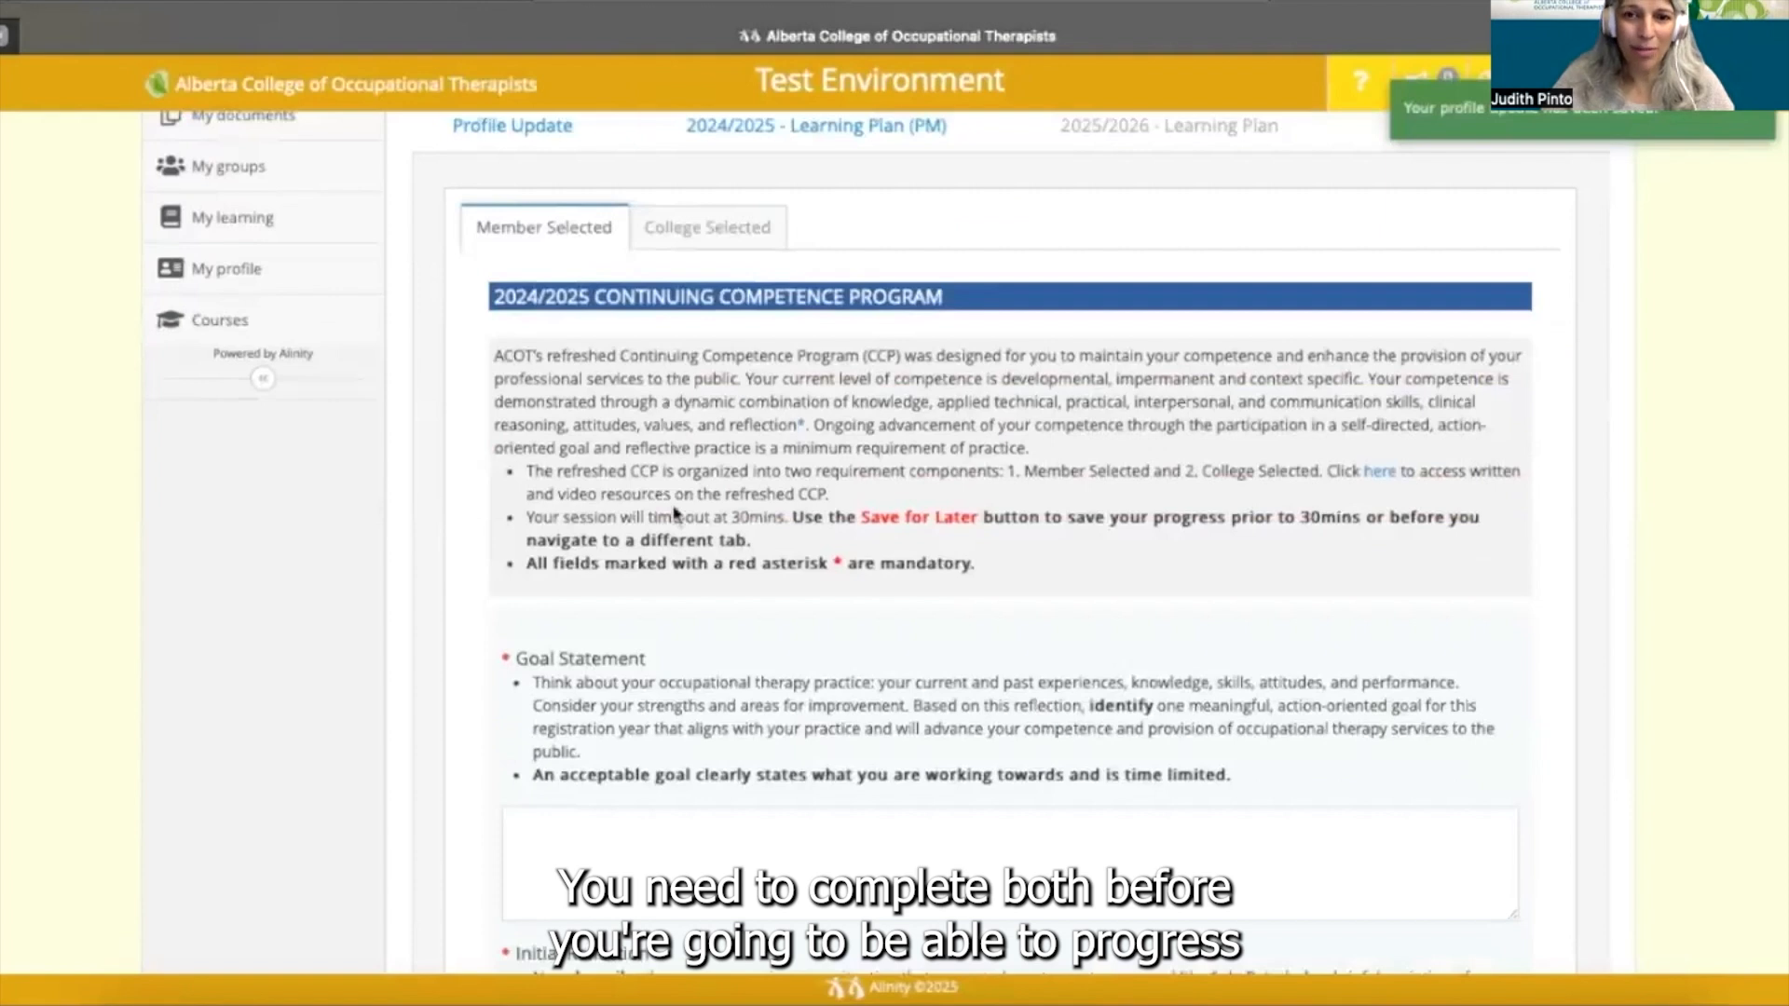
pyautogui.scroll(-1, 675, 512)
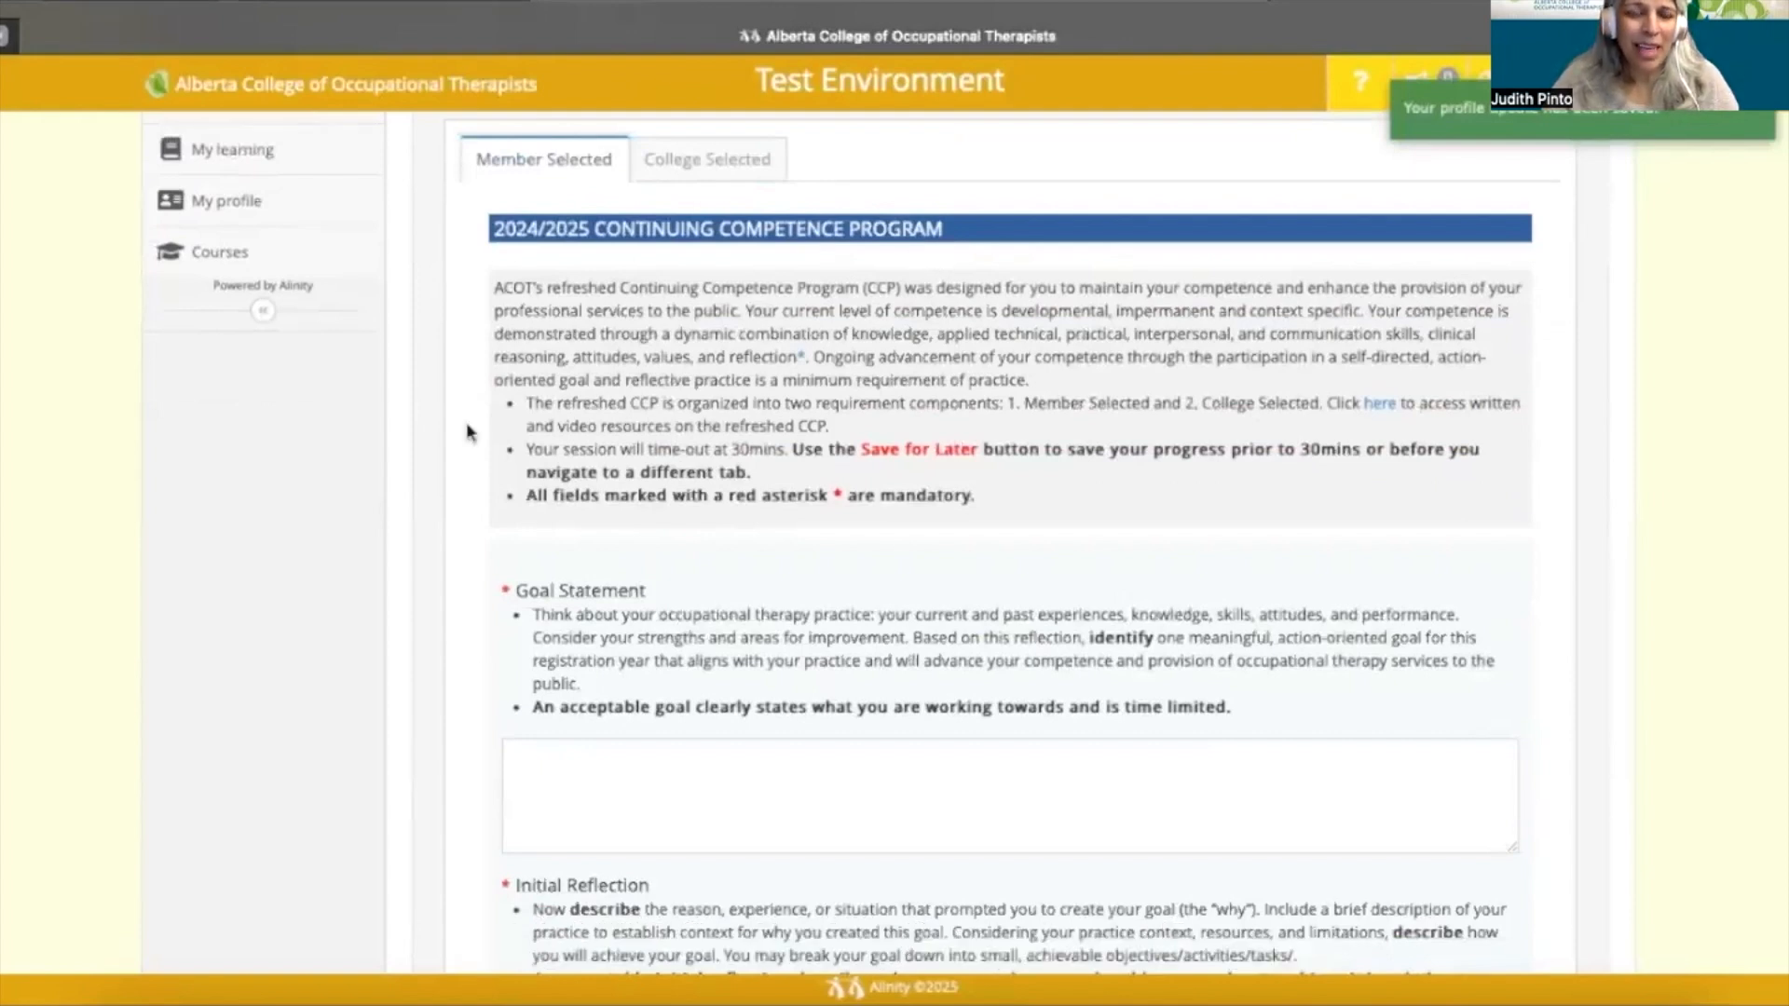
pyautogui.scroll(-1, 472, 457)
pyautogui.scroll(-1, 477, 484)
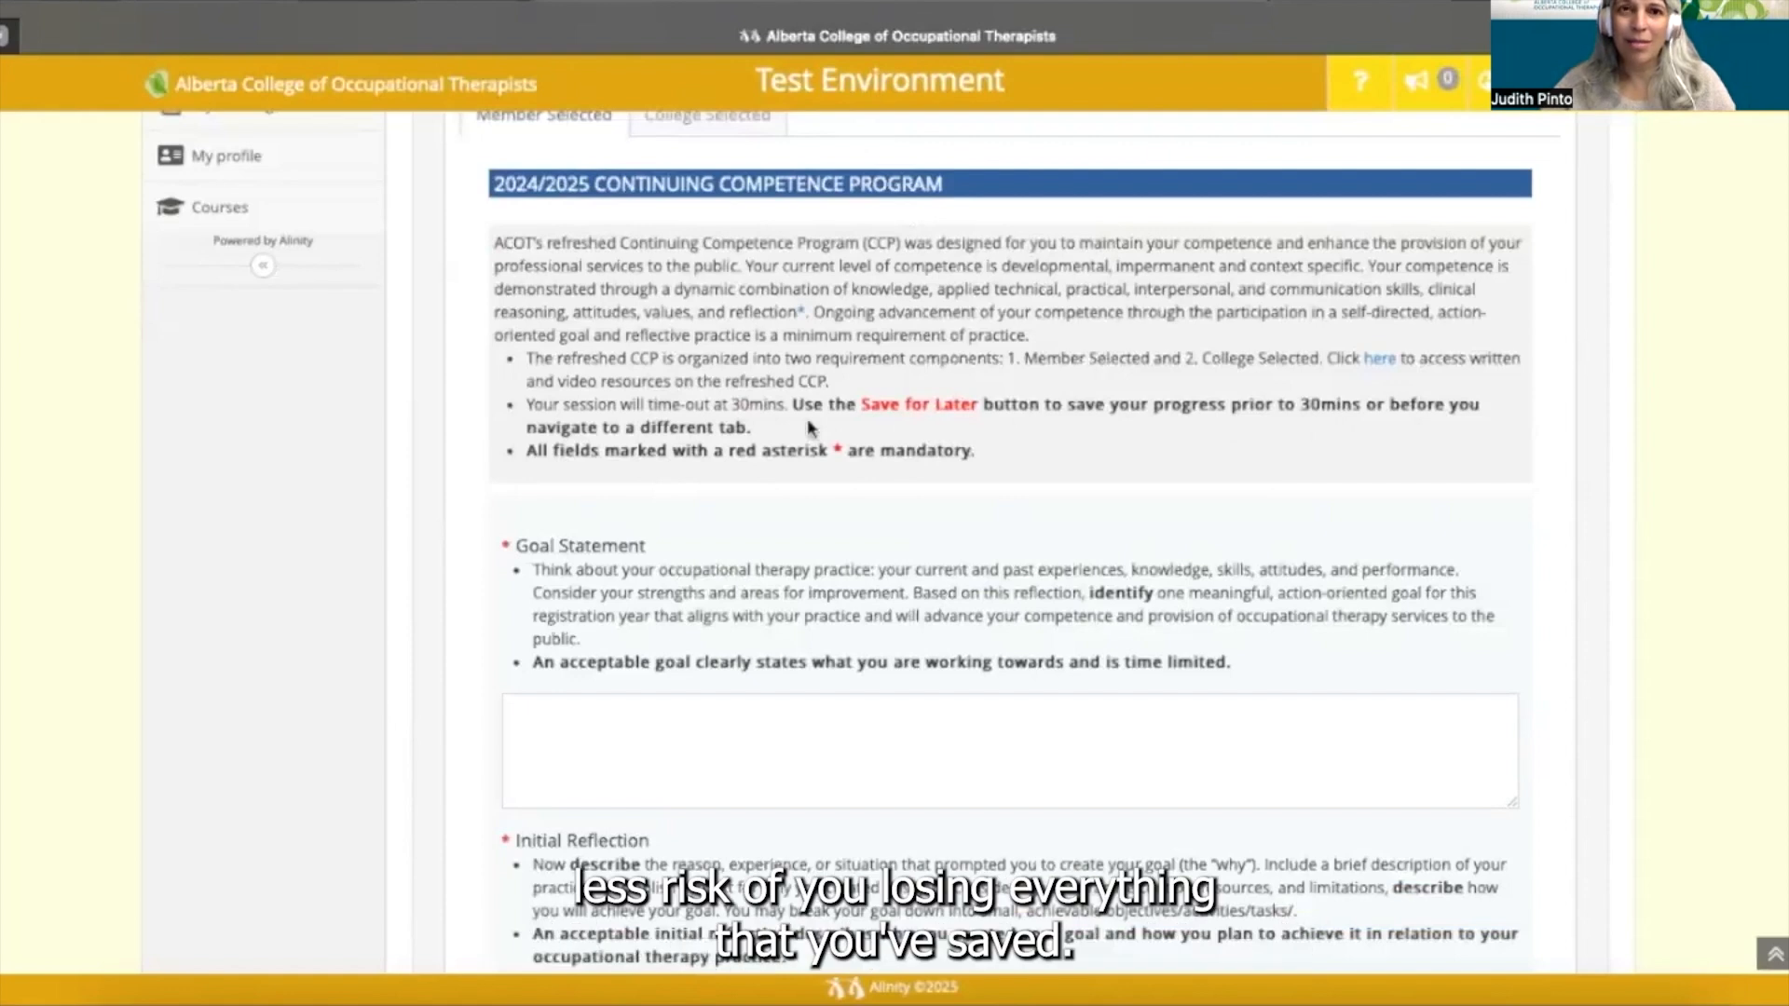
pyautogui.scroll(1, 744, 435)
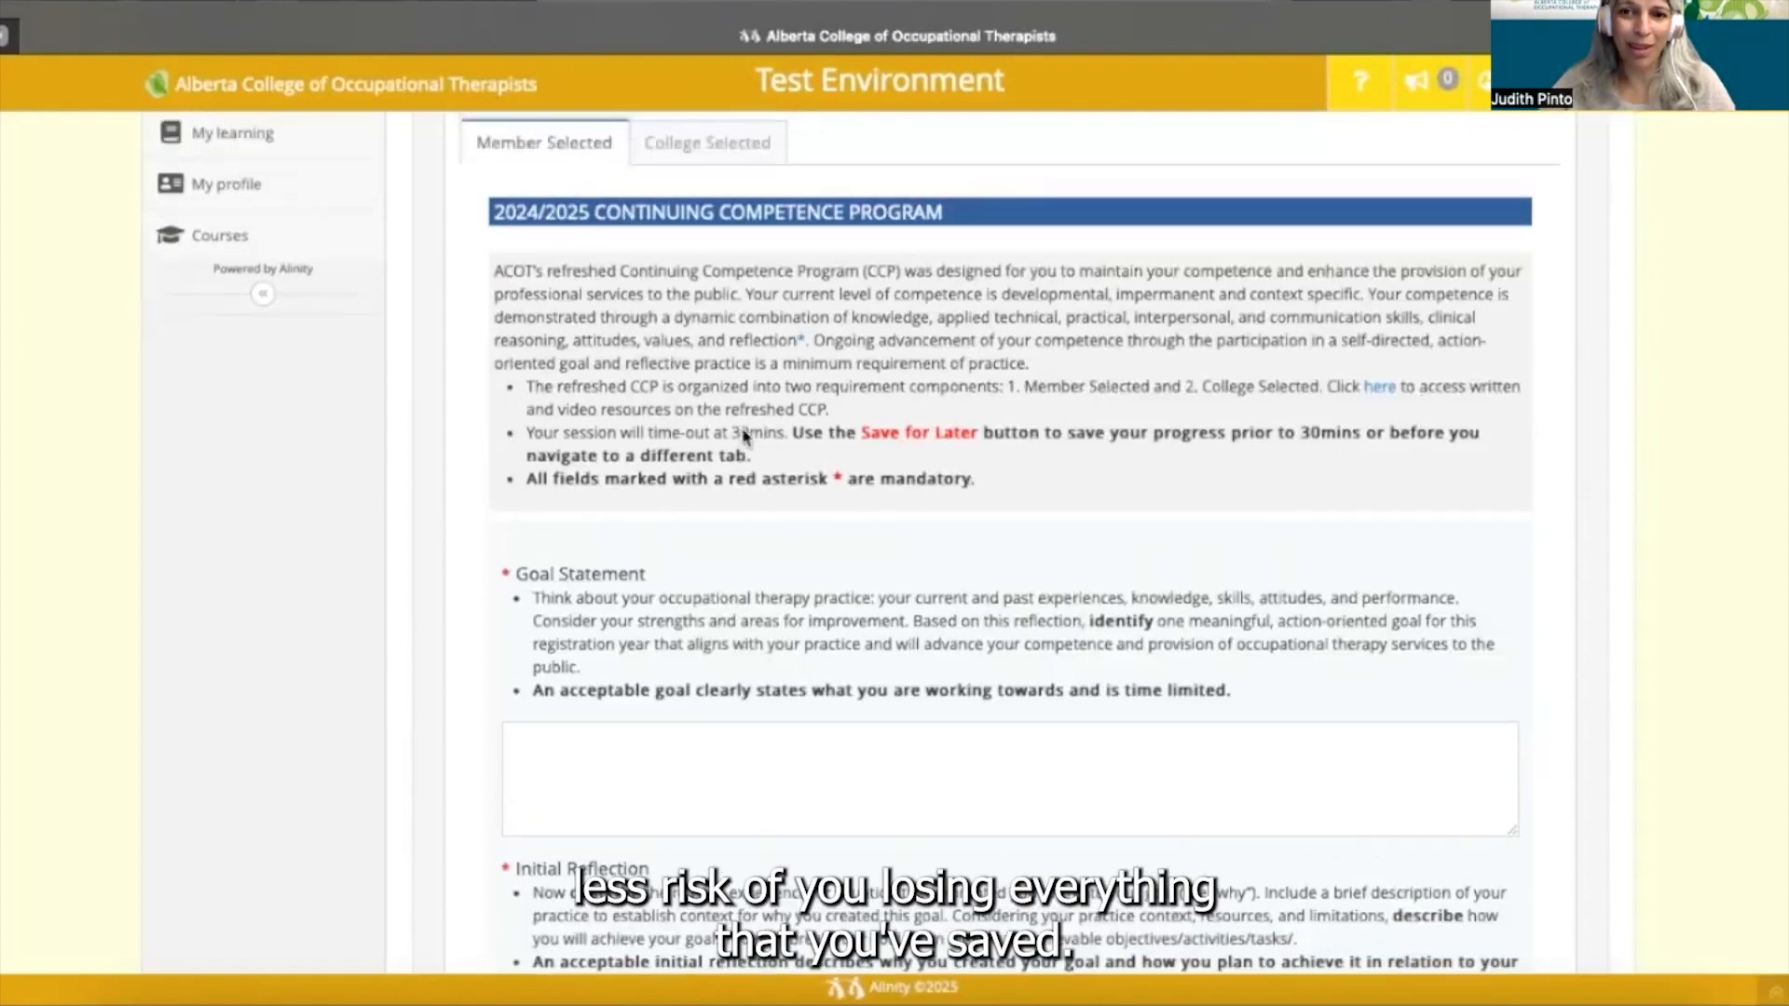
pyautogui.scroll(1, 743, 435)
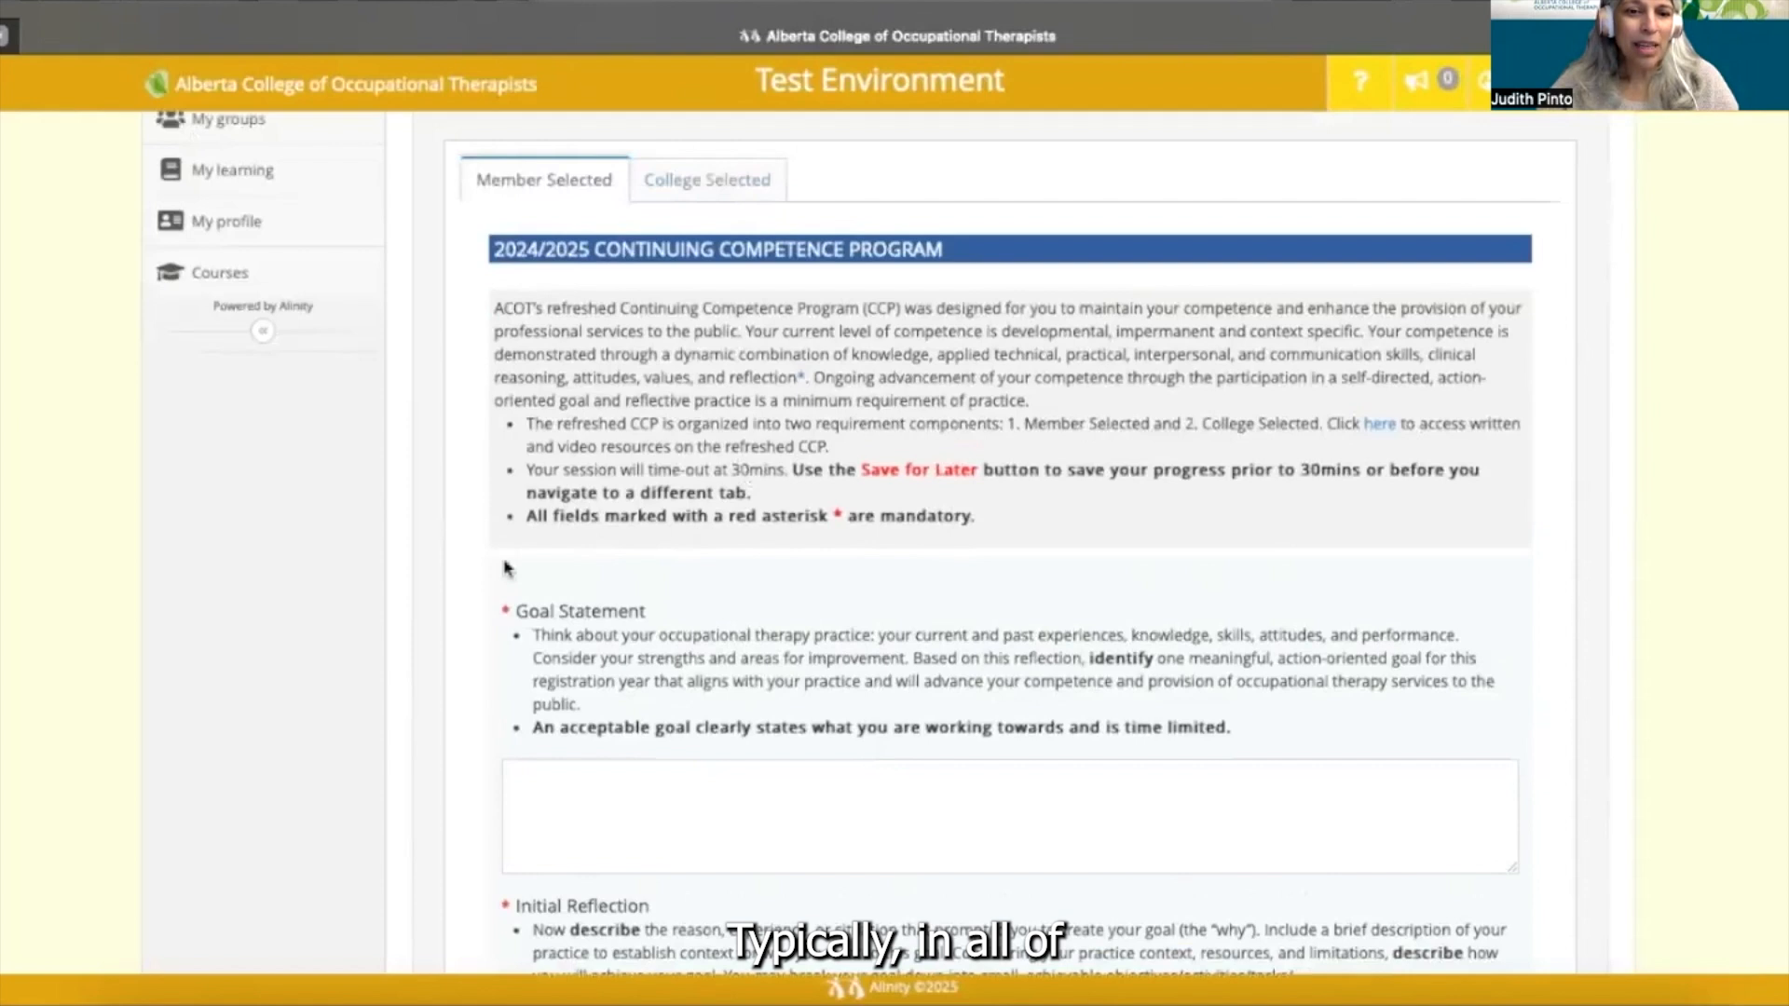
pyautogui.scroll(-1, 489, 605)
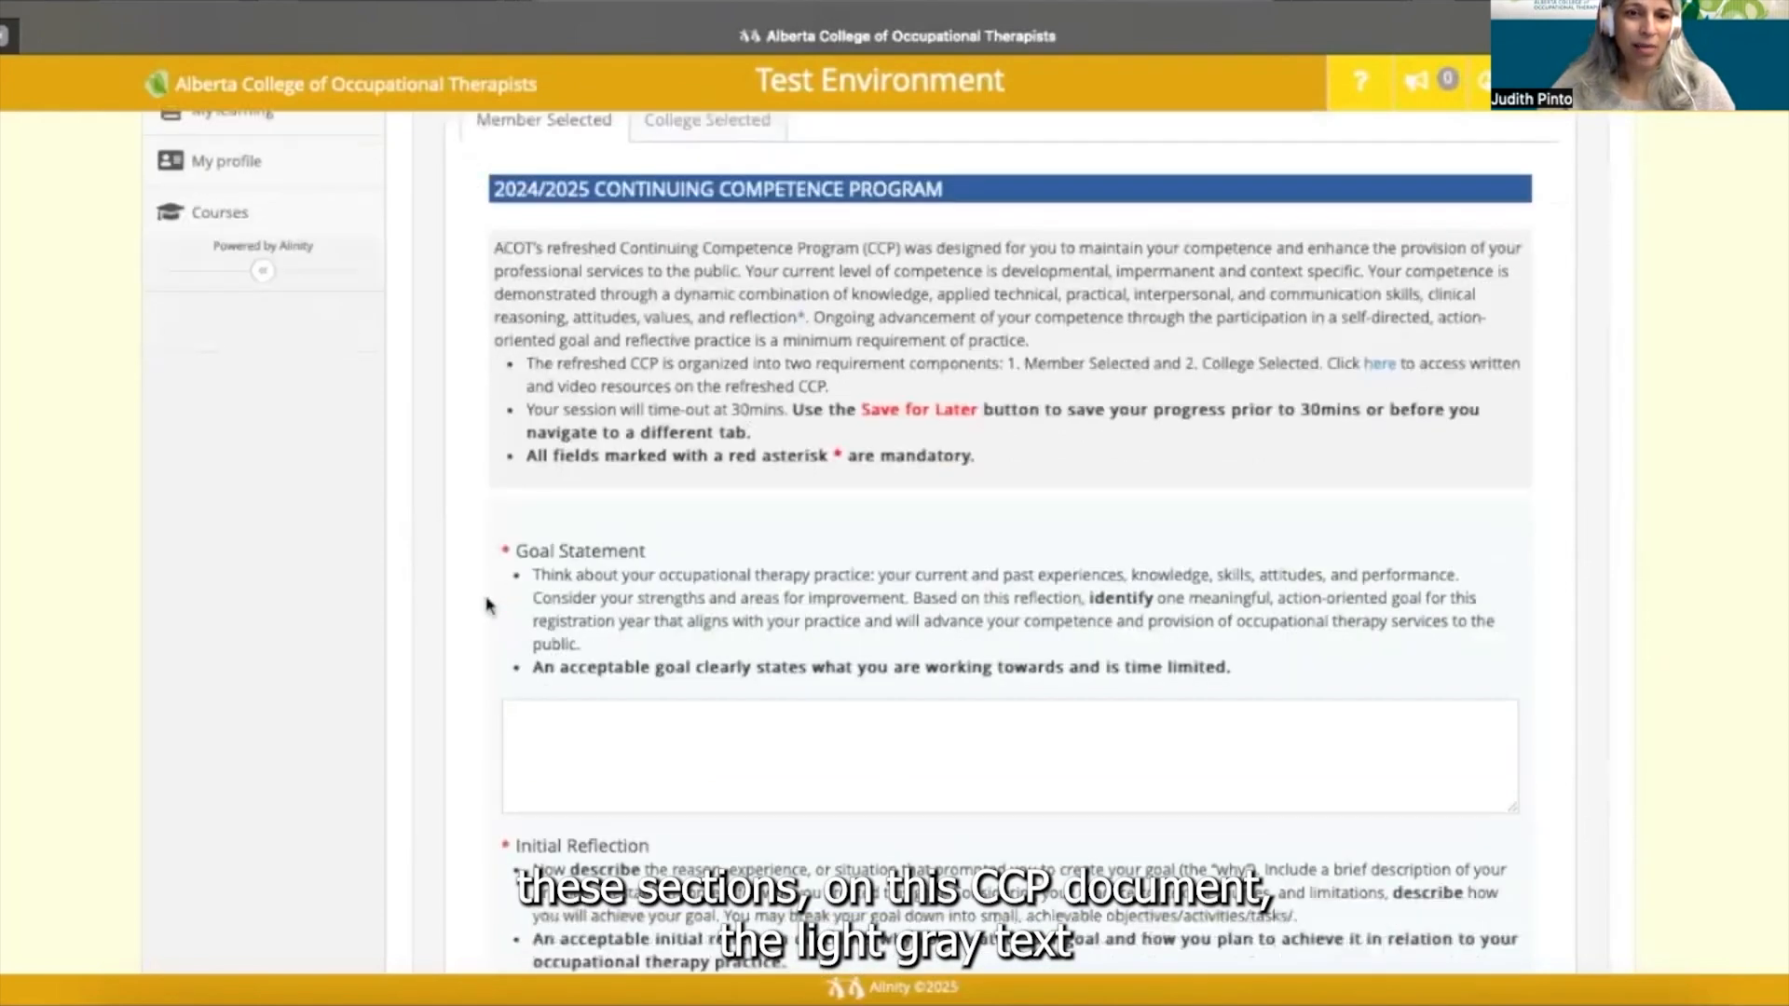
pyautogui.scroll(-2, 488, 606)
pyautogui.scroll(-1, 487, 606)
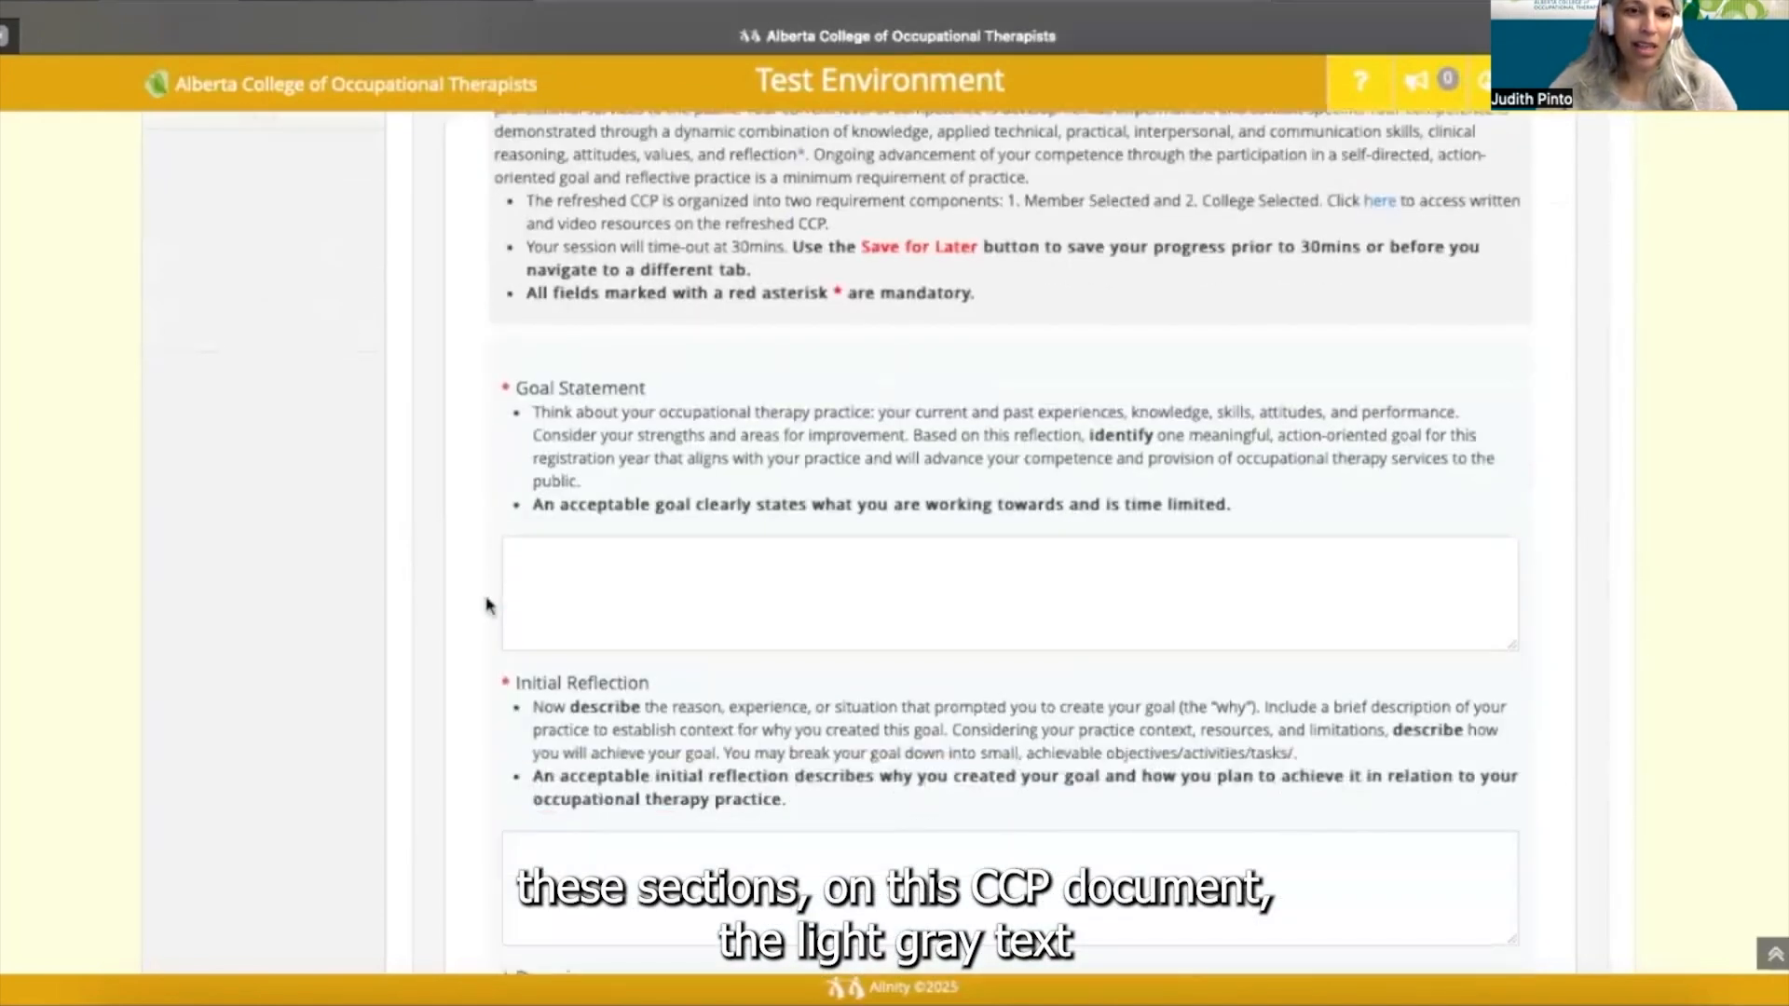
pyautogui.scroll(-1, 486, 605)
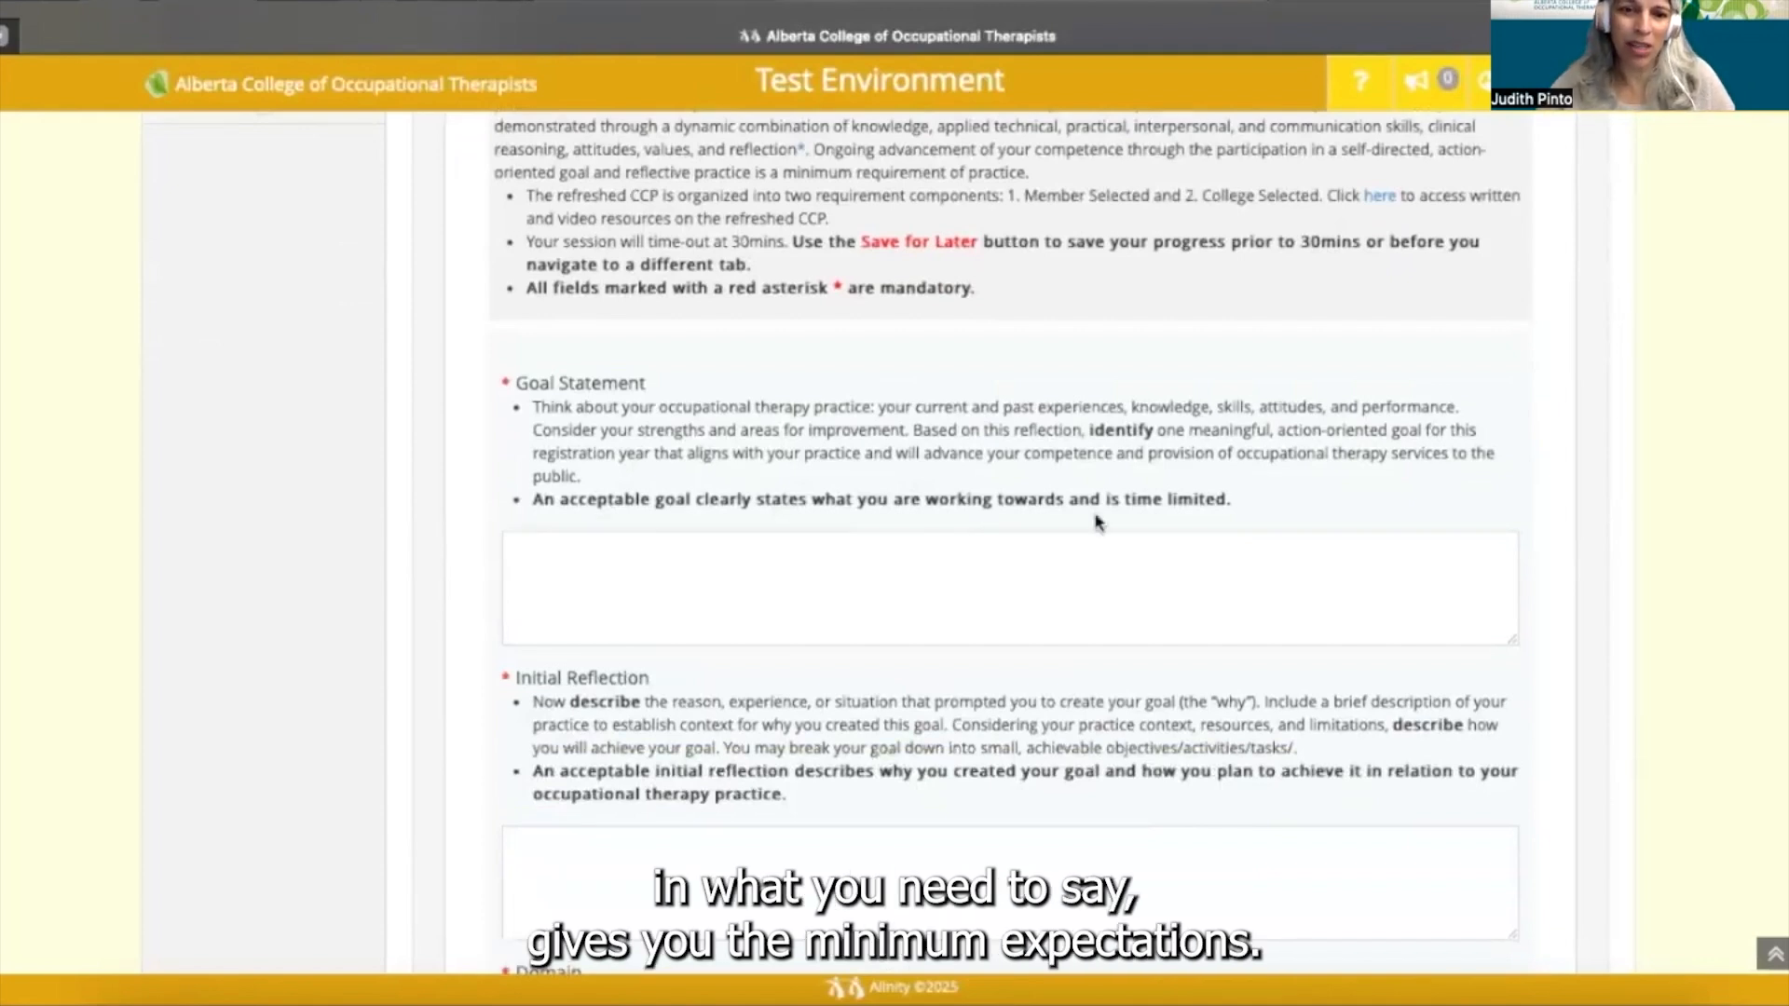
# - Write 'WHAT you are working towards' and 'WHEN do you anticipate achieving this outcome' as Goal Statement lines
pyautogui.click(974, 564)
pyautogui.write('W')
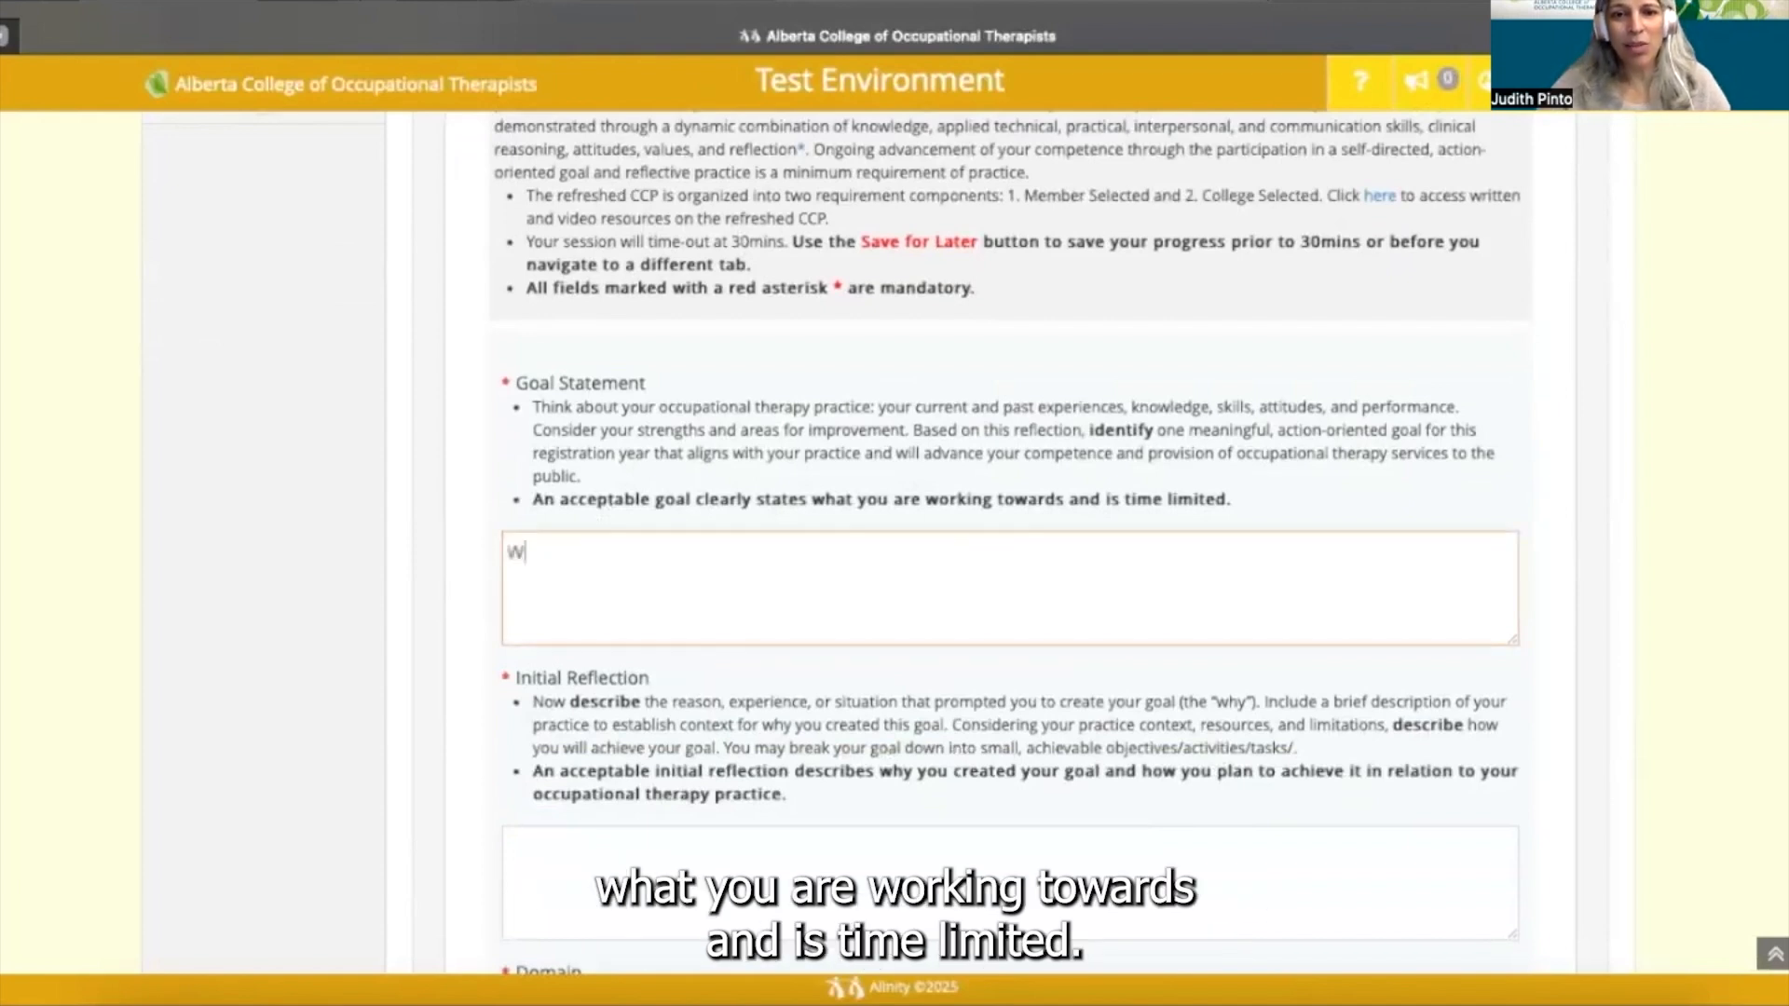
pyautogui.write('HAT you are ')
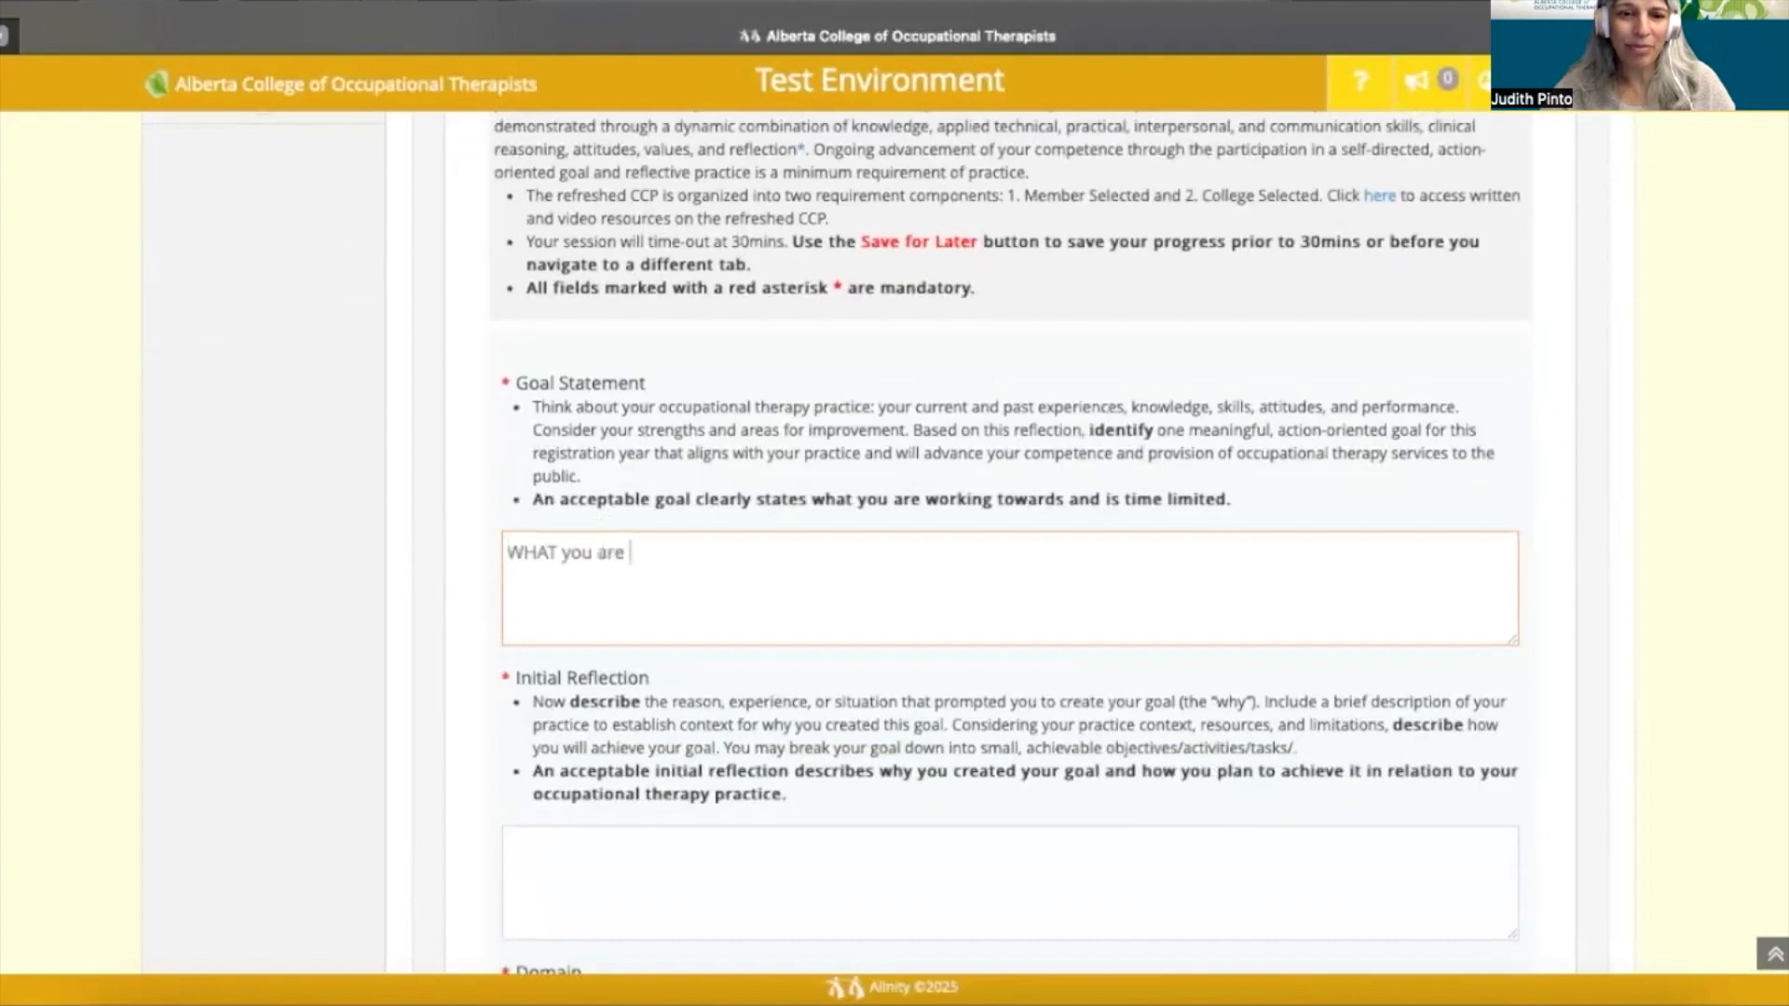
pyautogui.write('working towards')
pyautogui.press('Return')
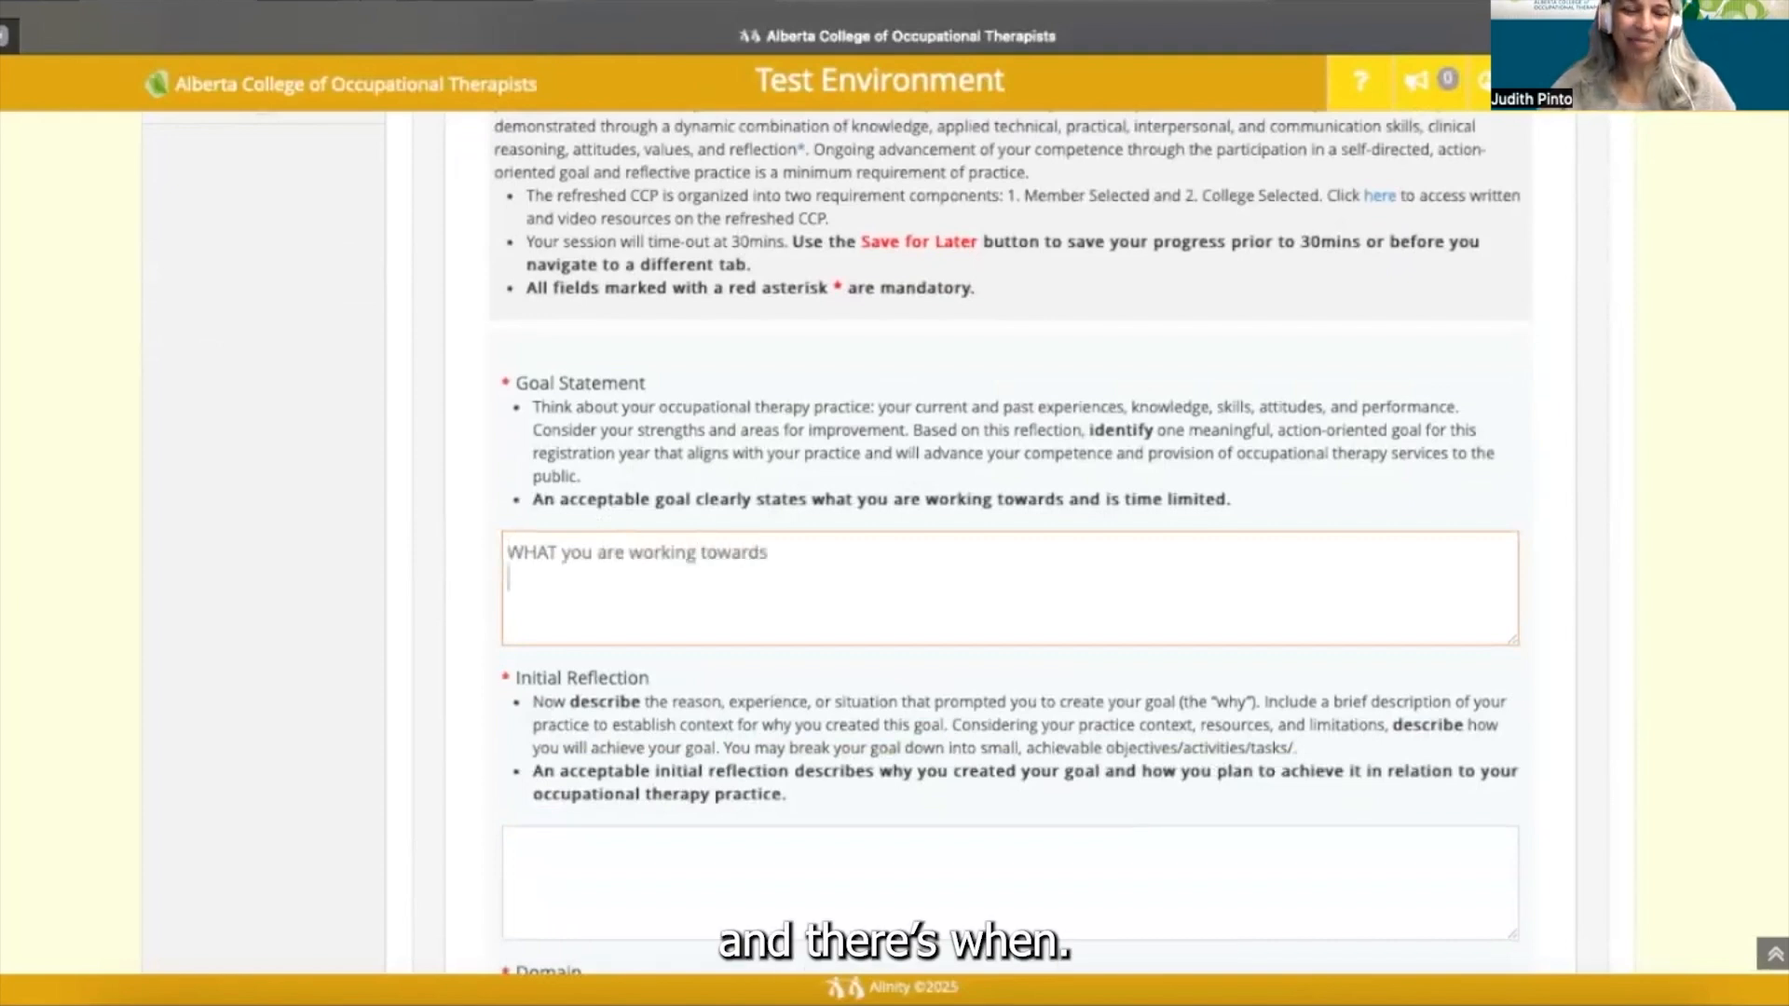
pyautogui.write('WHEN')
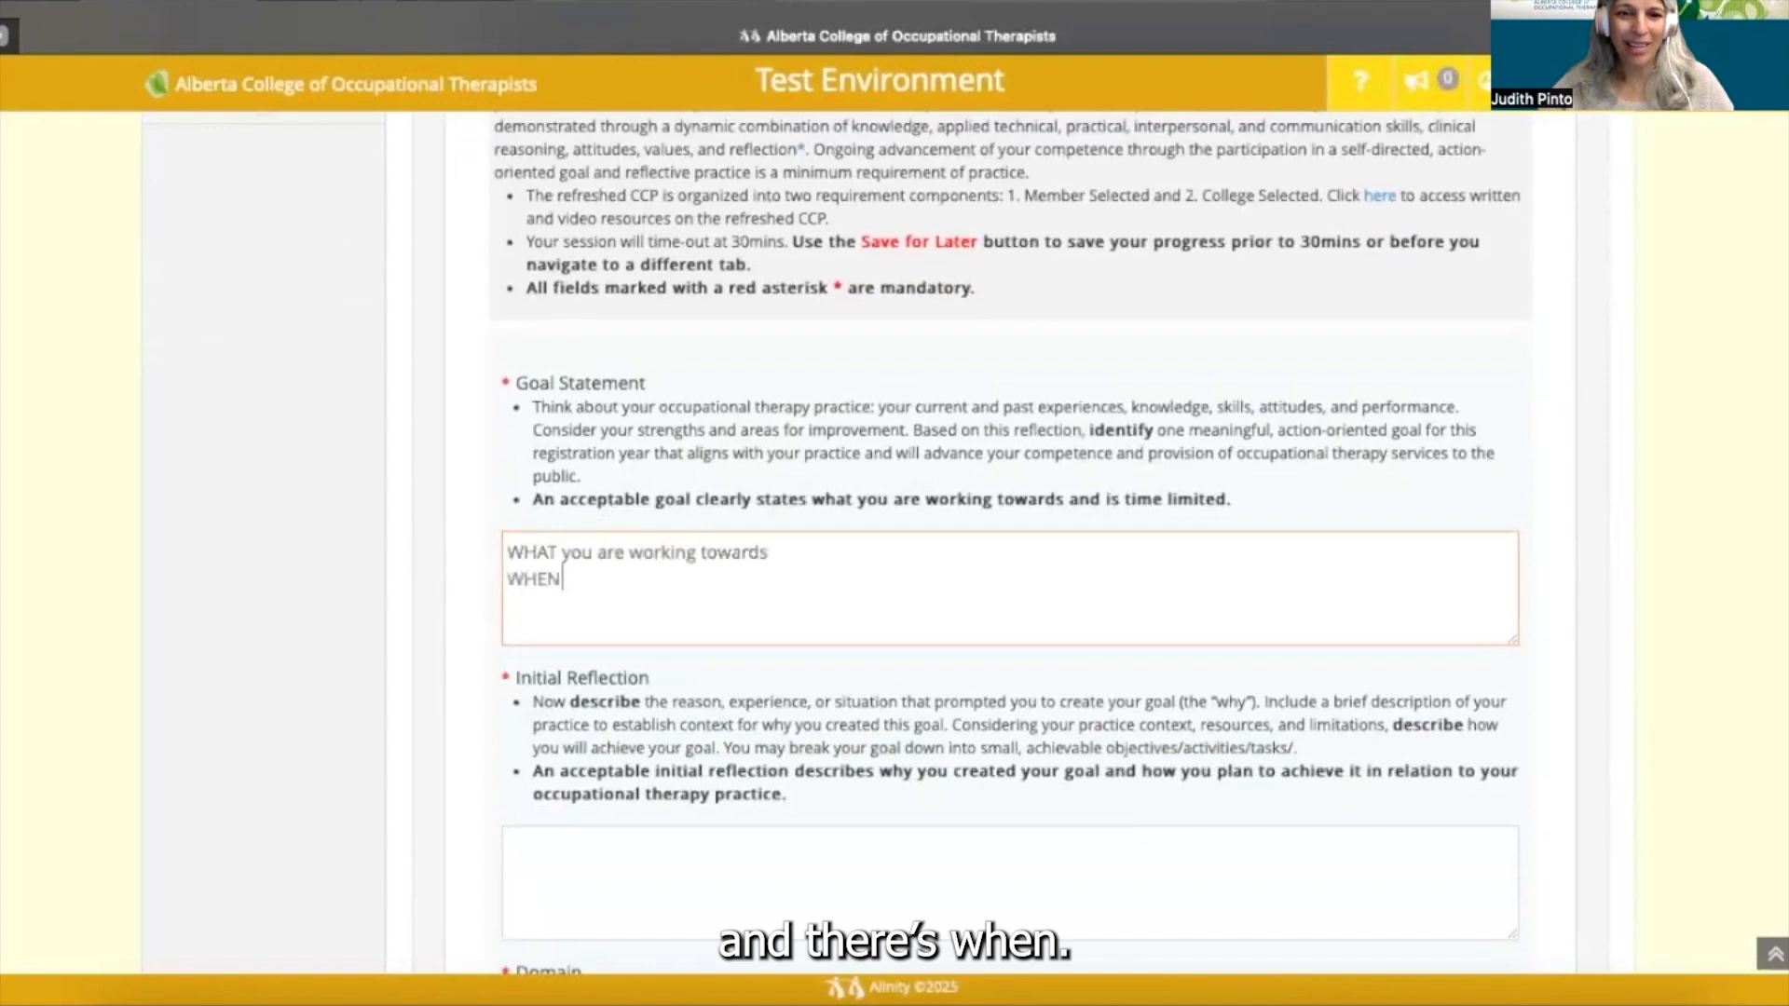
pyautogui.write(' do you ant')
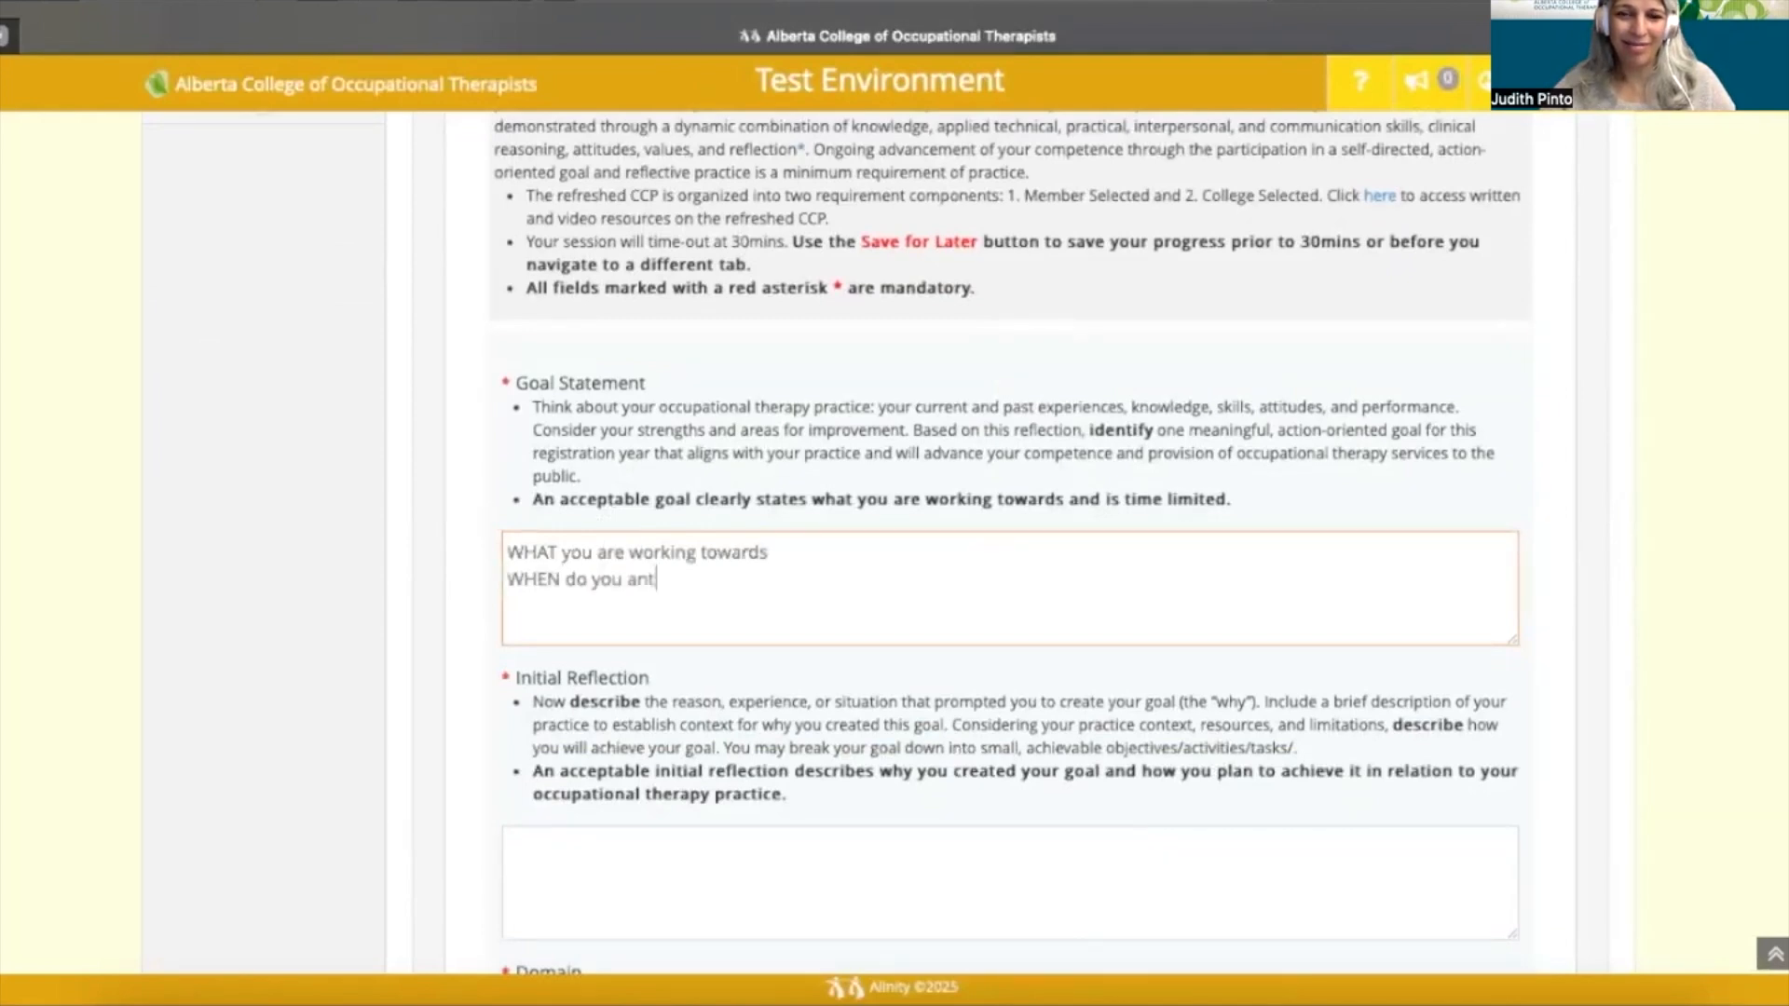
pyautogui.write('icipate achieving this outcom')
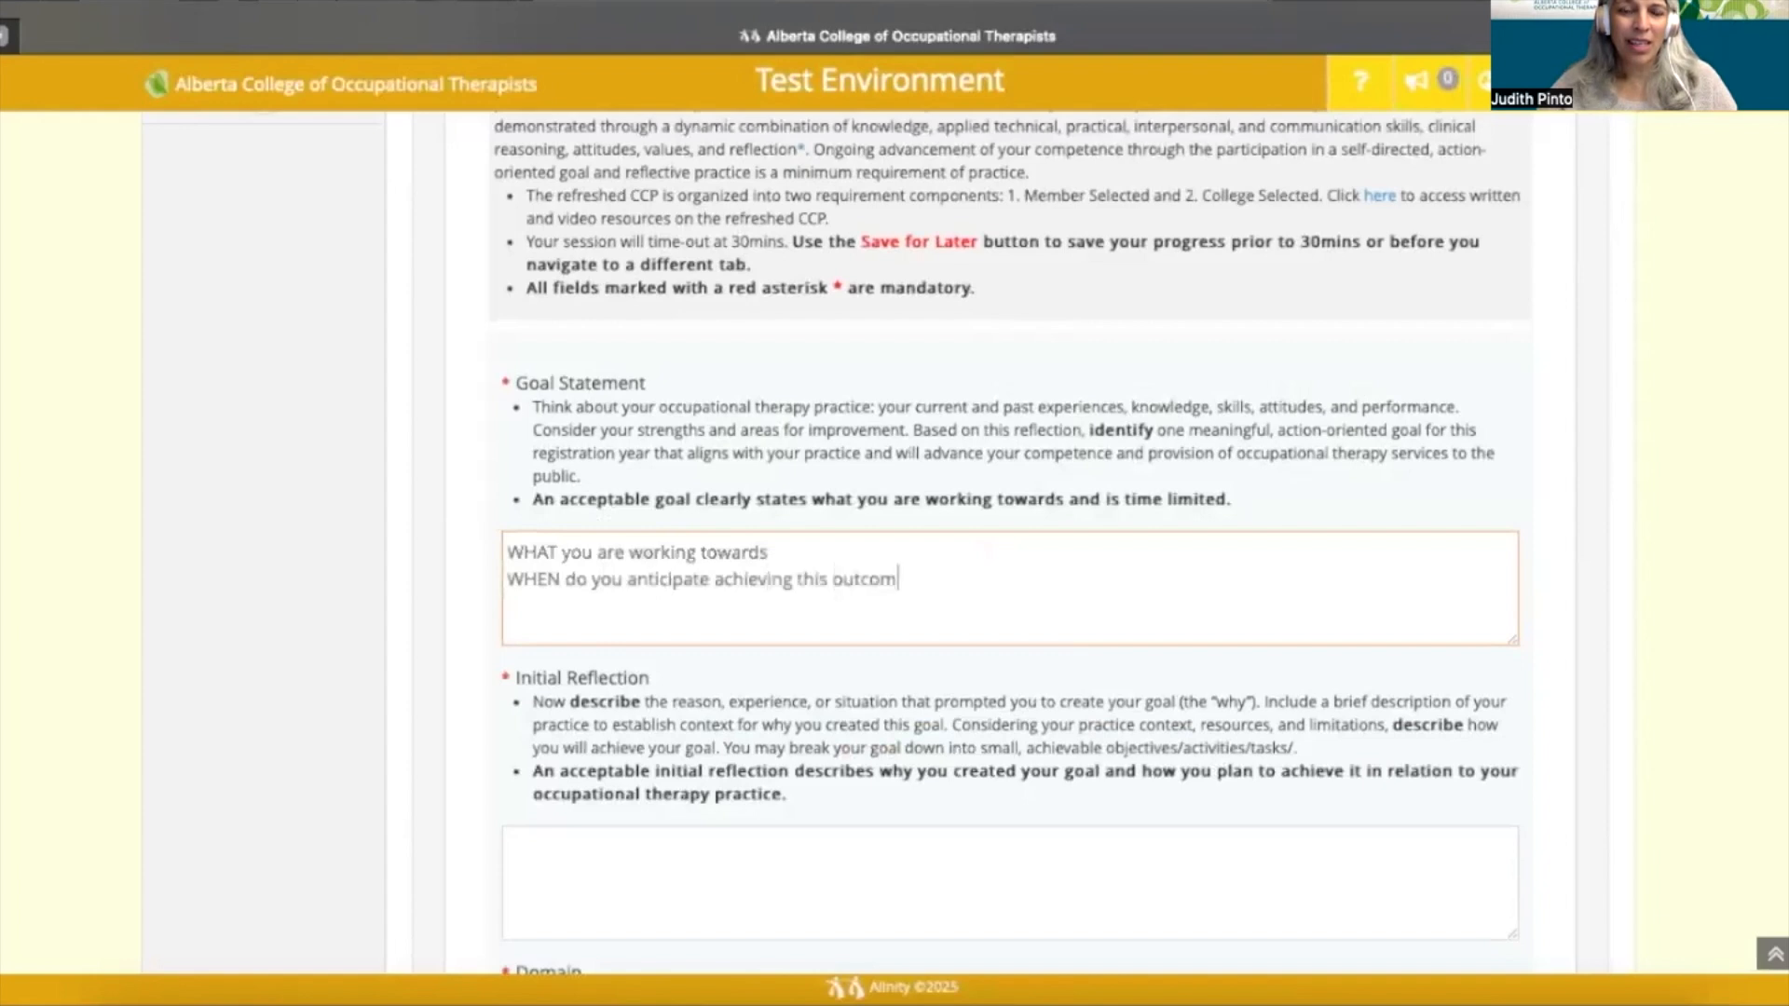
pyautogui.write('e')
pyautogui.scroll(-2, 534, 588)
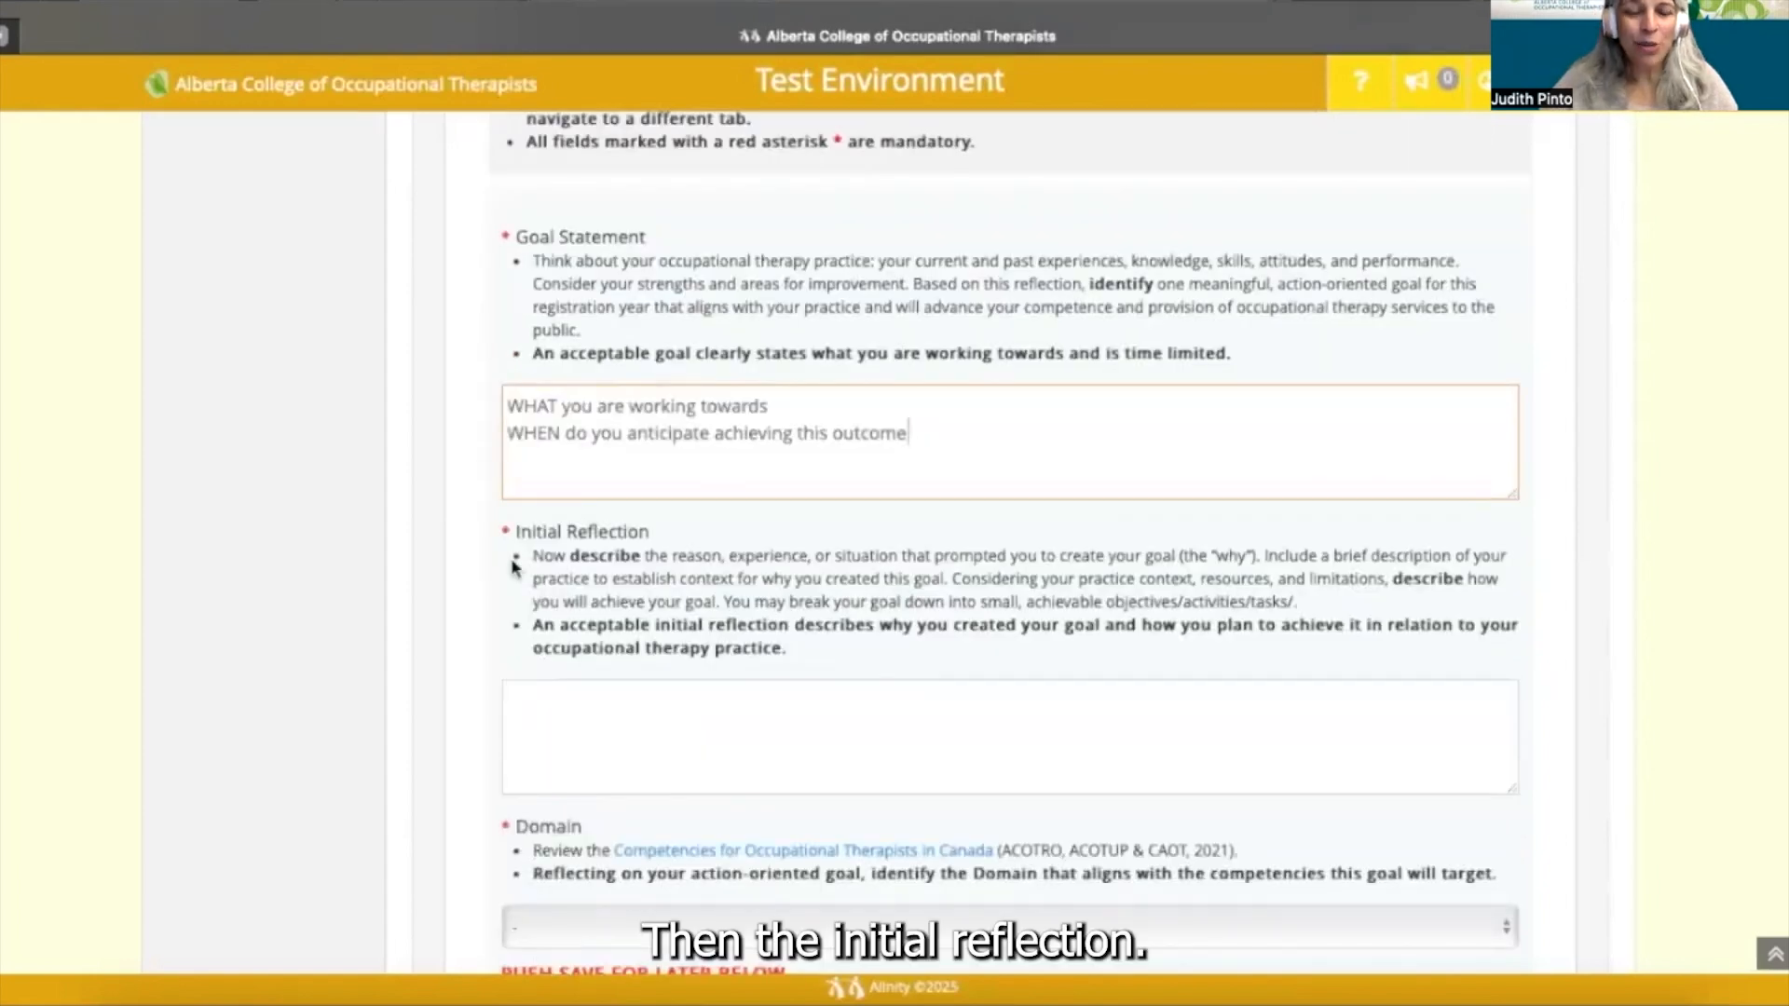
pyautogui.scroll(-2, 513, 565)
pyautogui.scroll(-2, 513, 567)
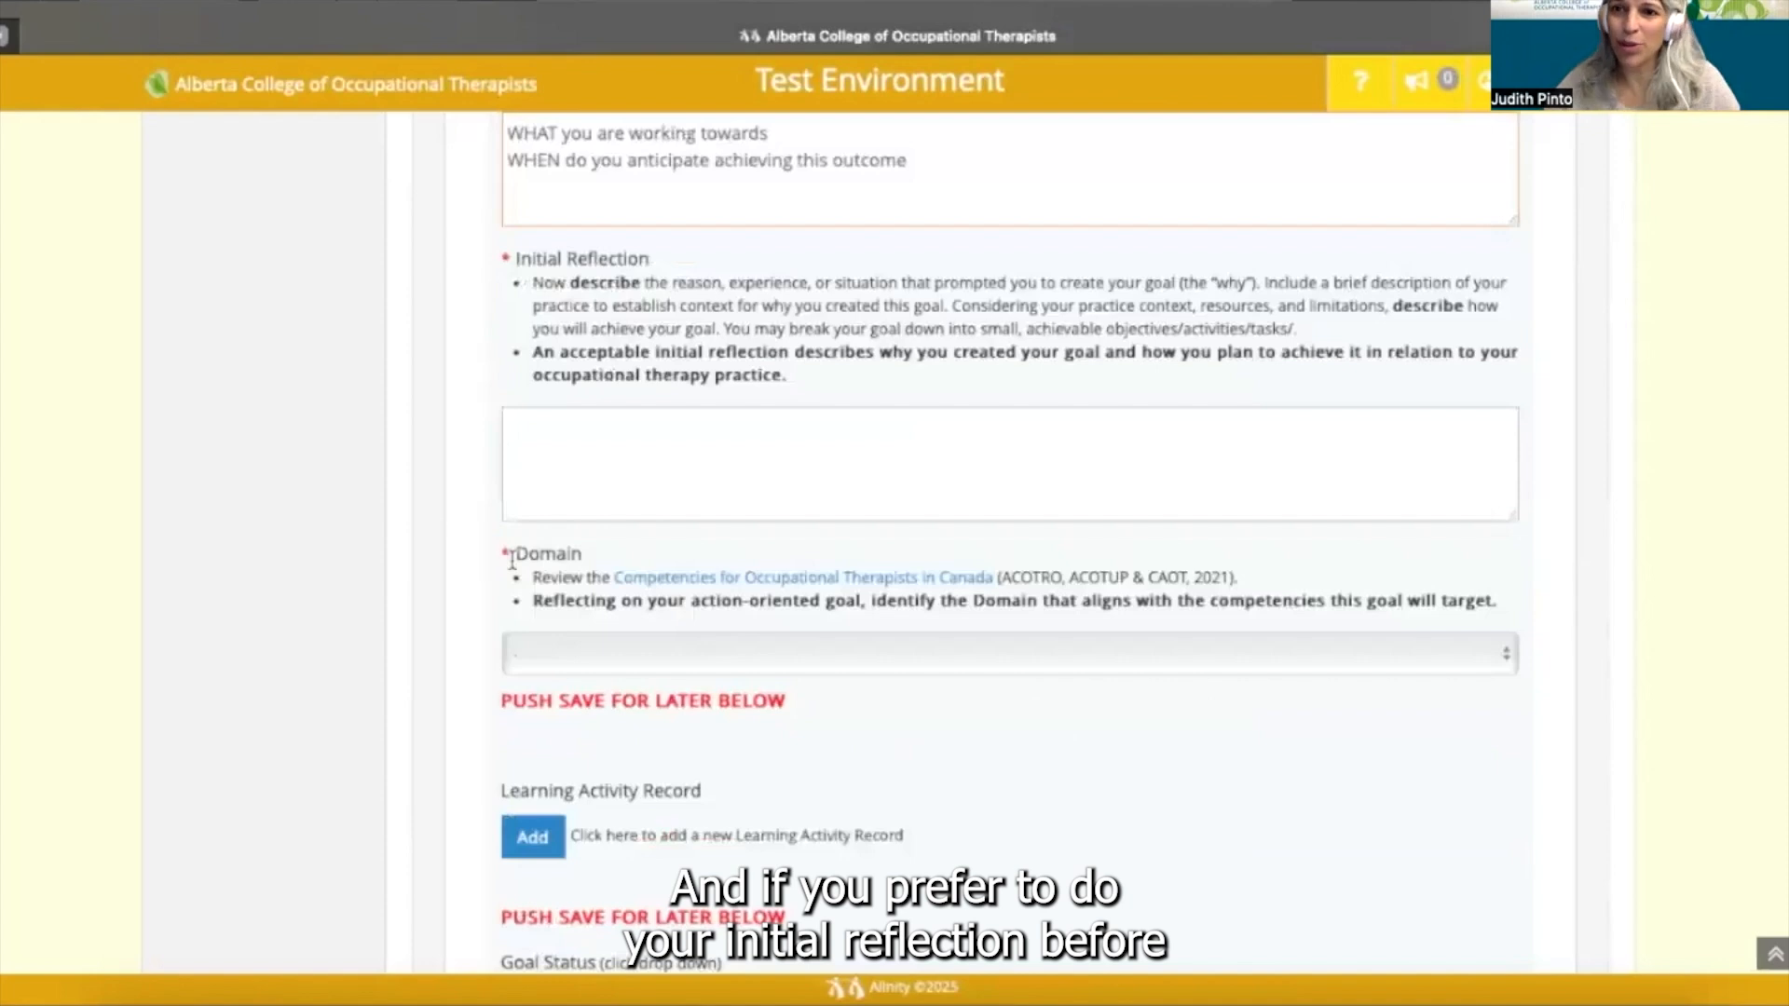
pyautogui.scroll(-1, 511, 561)
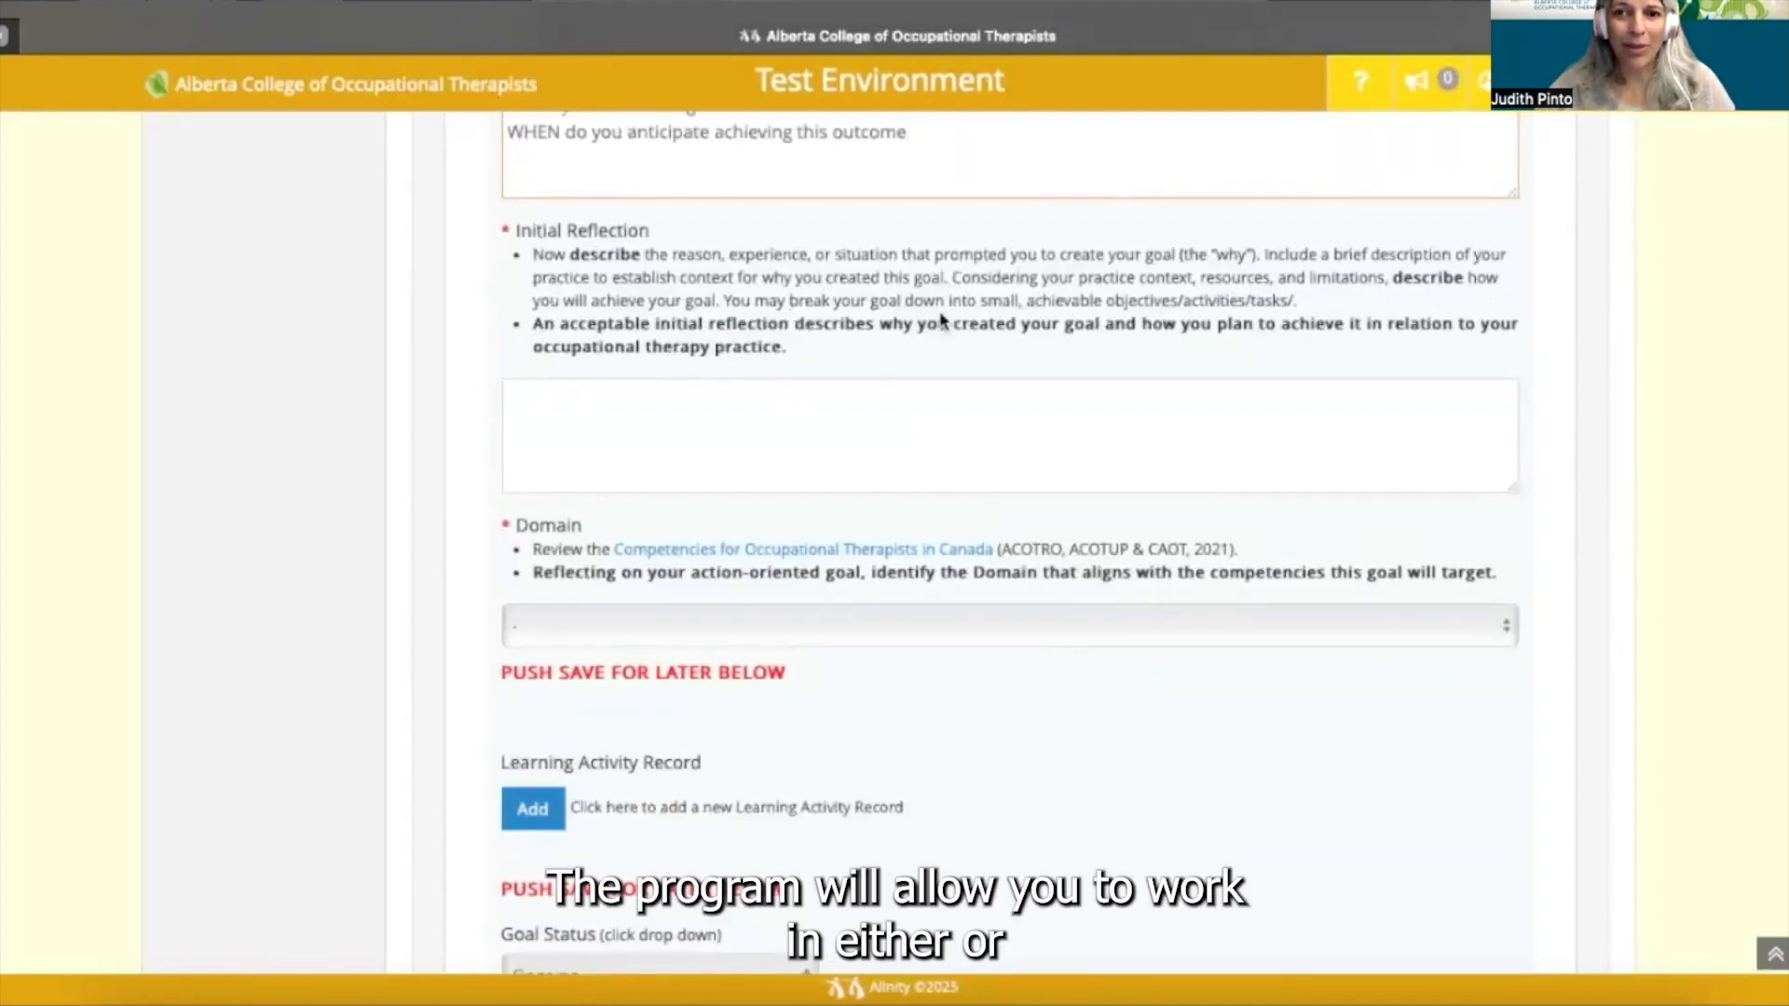
# - Enter 'WHY you created your goal' and the HOW prompt on separate Initial Reflection lines
pyautogui.click(593, 395)
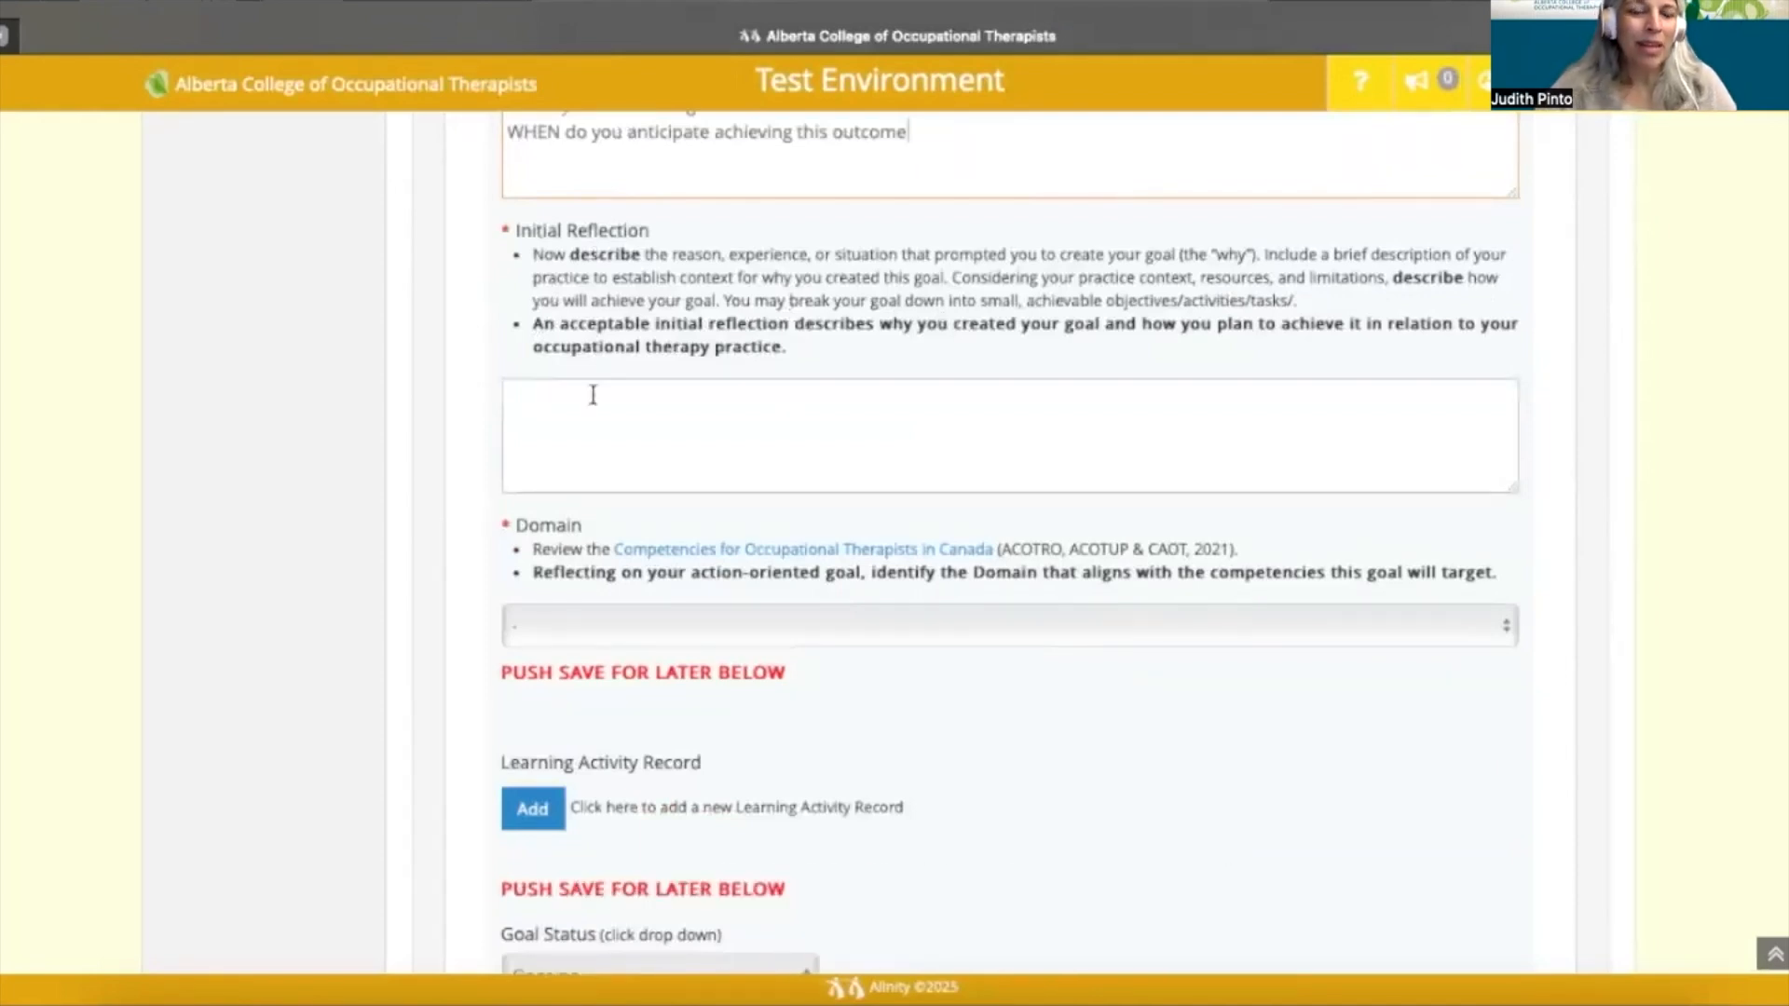
pyautogui.write('WHY y')
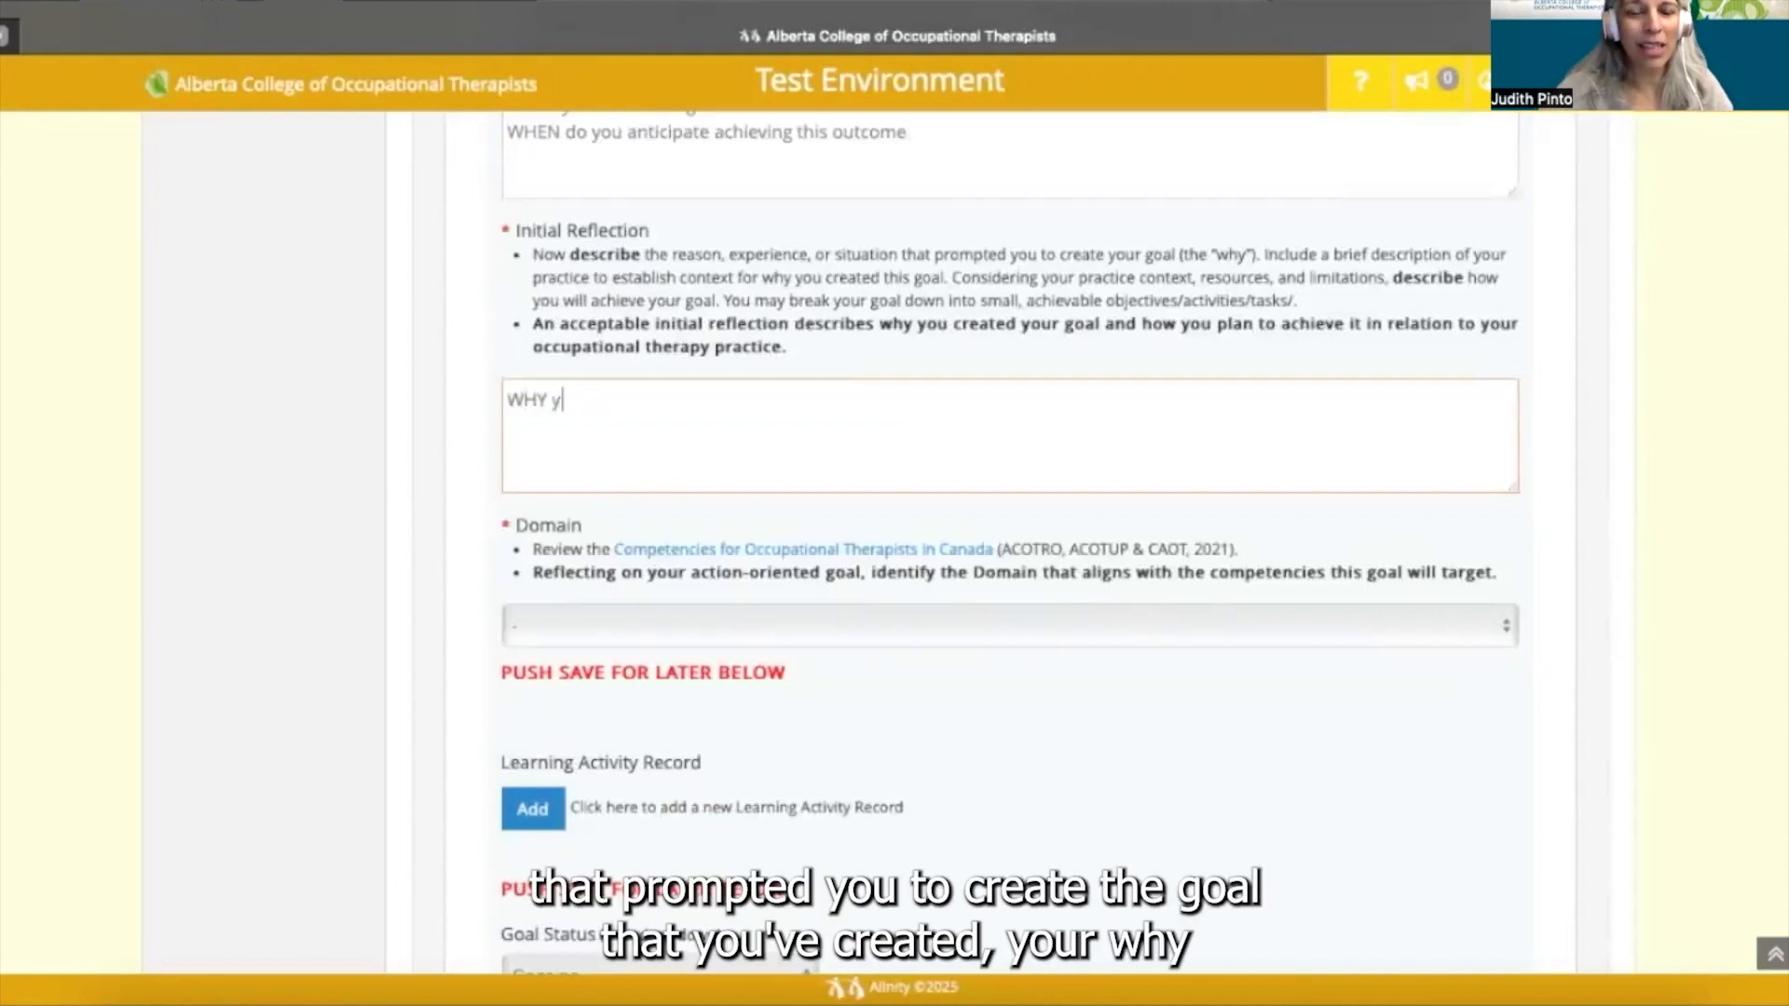
pyautogui.write('ou created your goal')
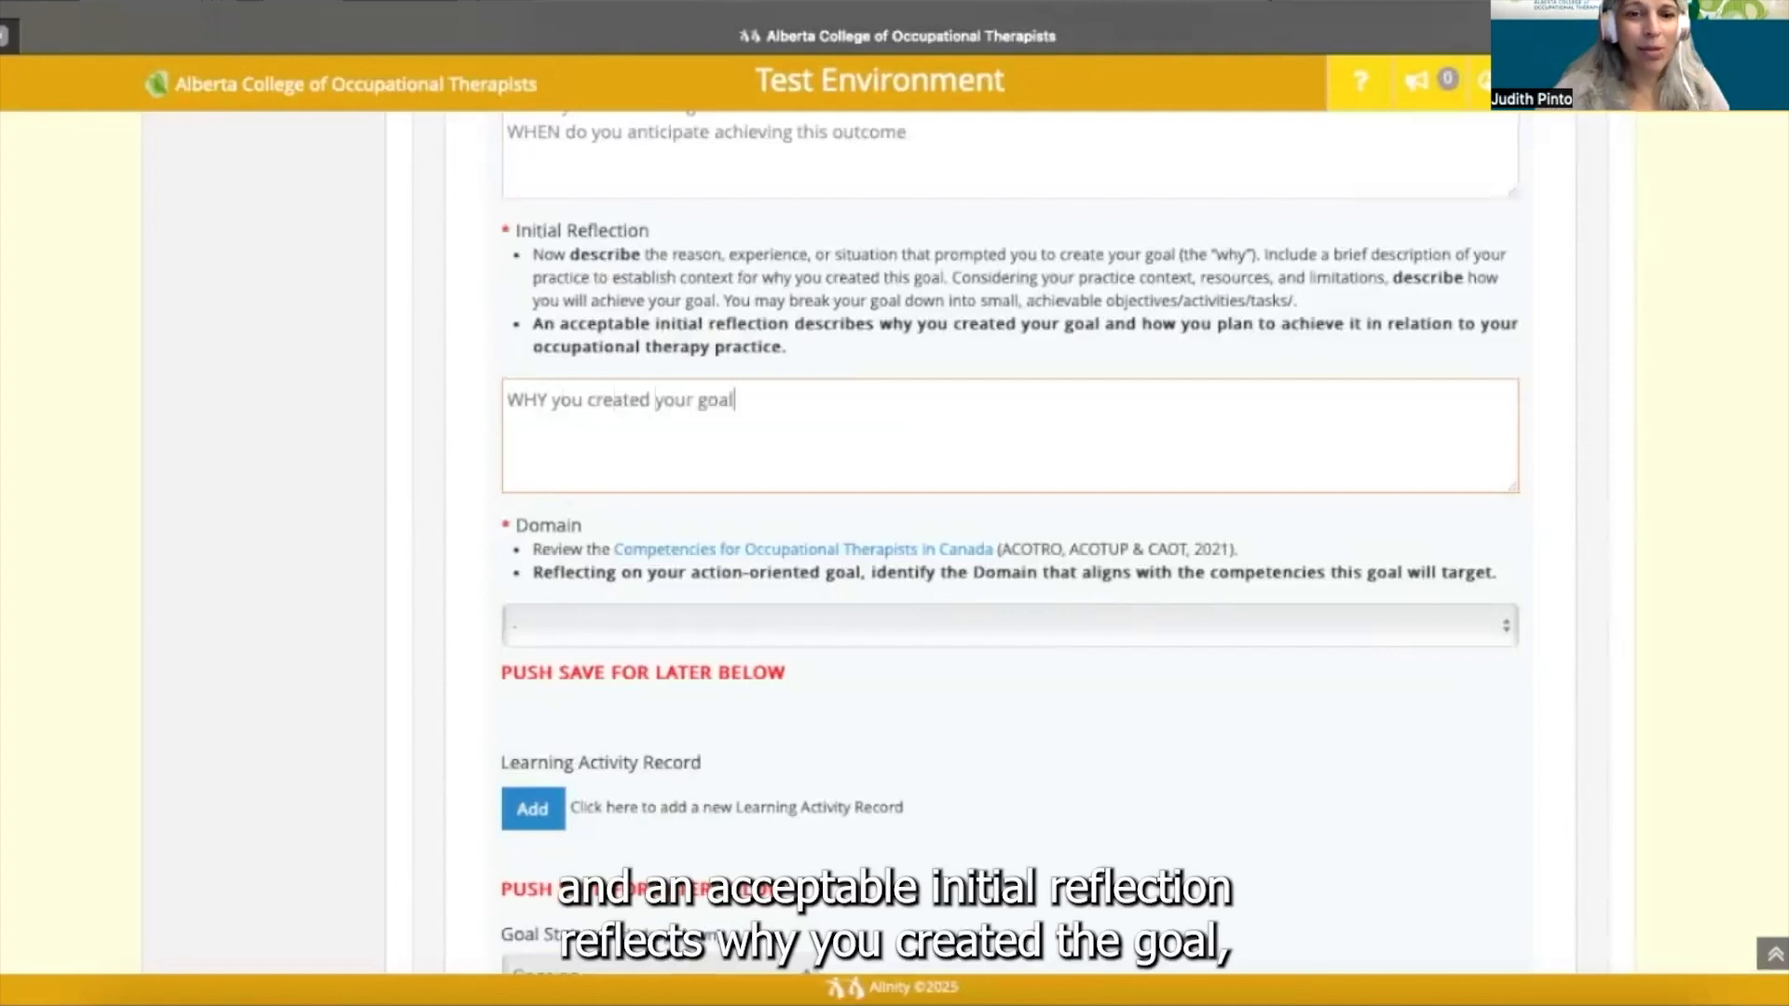
pyautogui.press('Return')
pyautogui.write('HOW you plan')
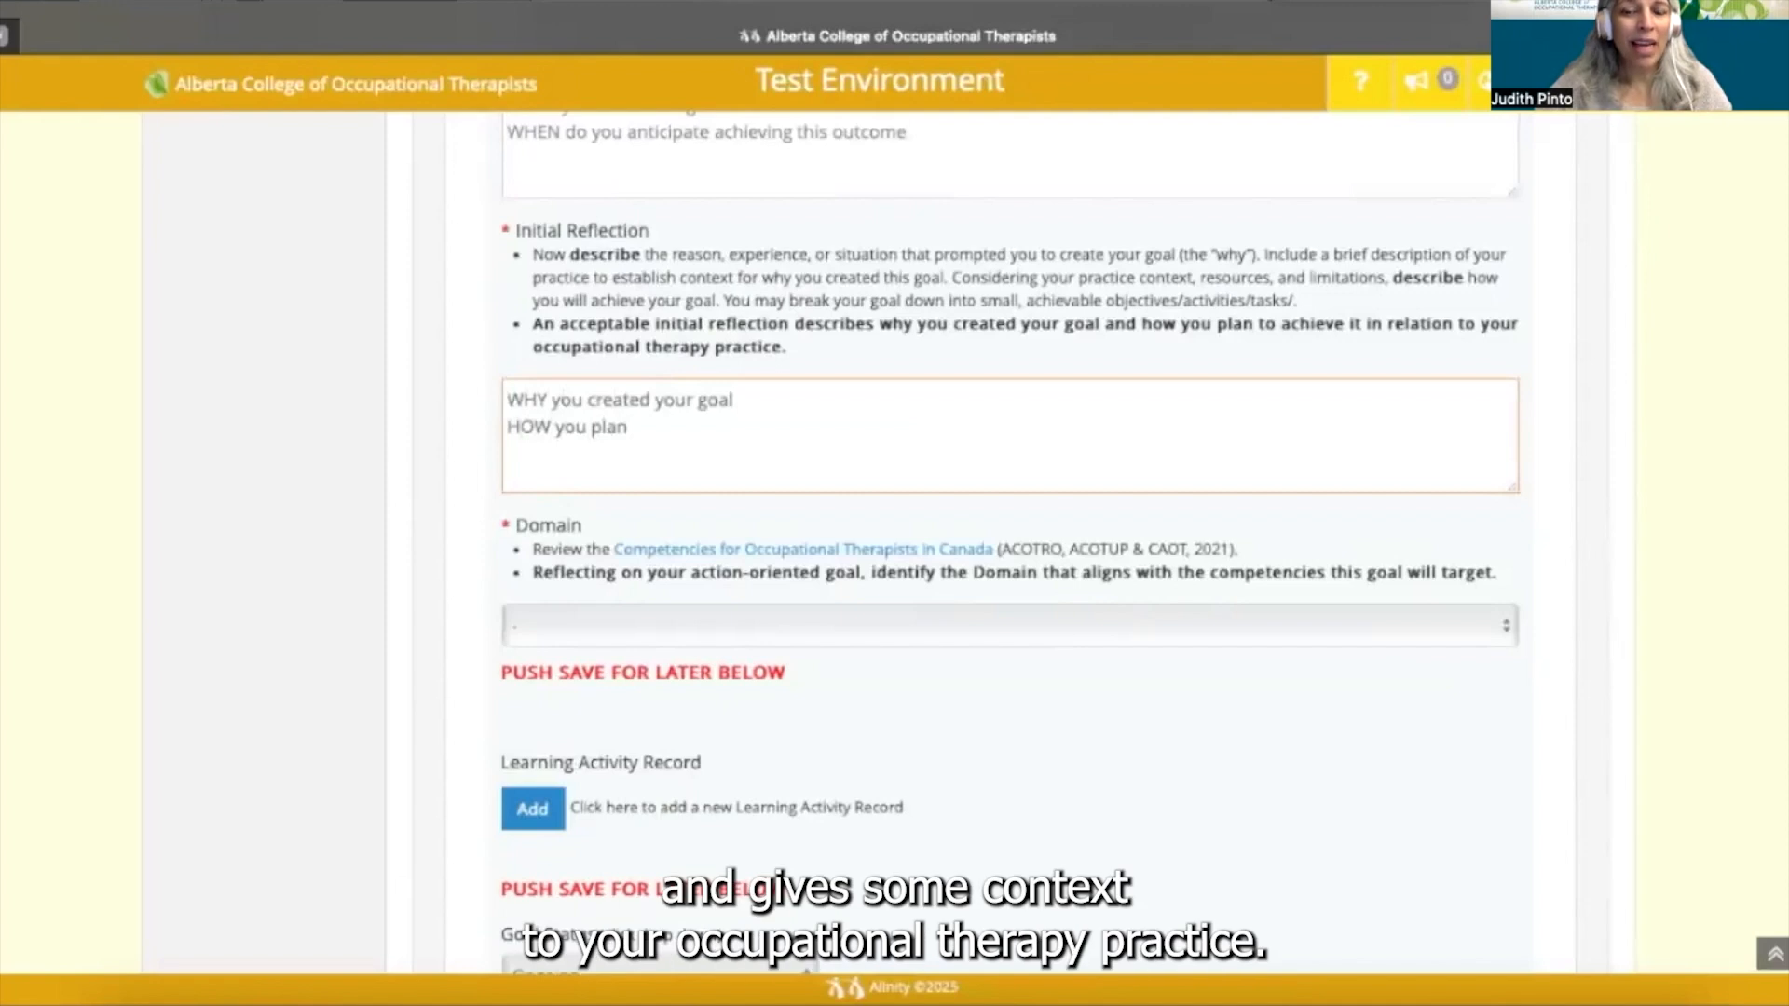
pyautogui.write(' to achieve it')
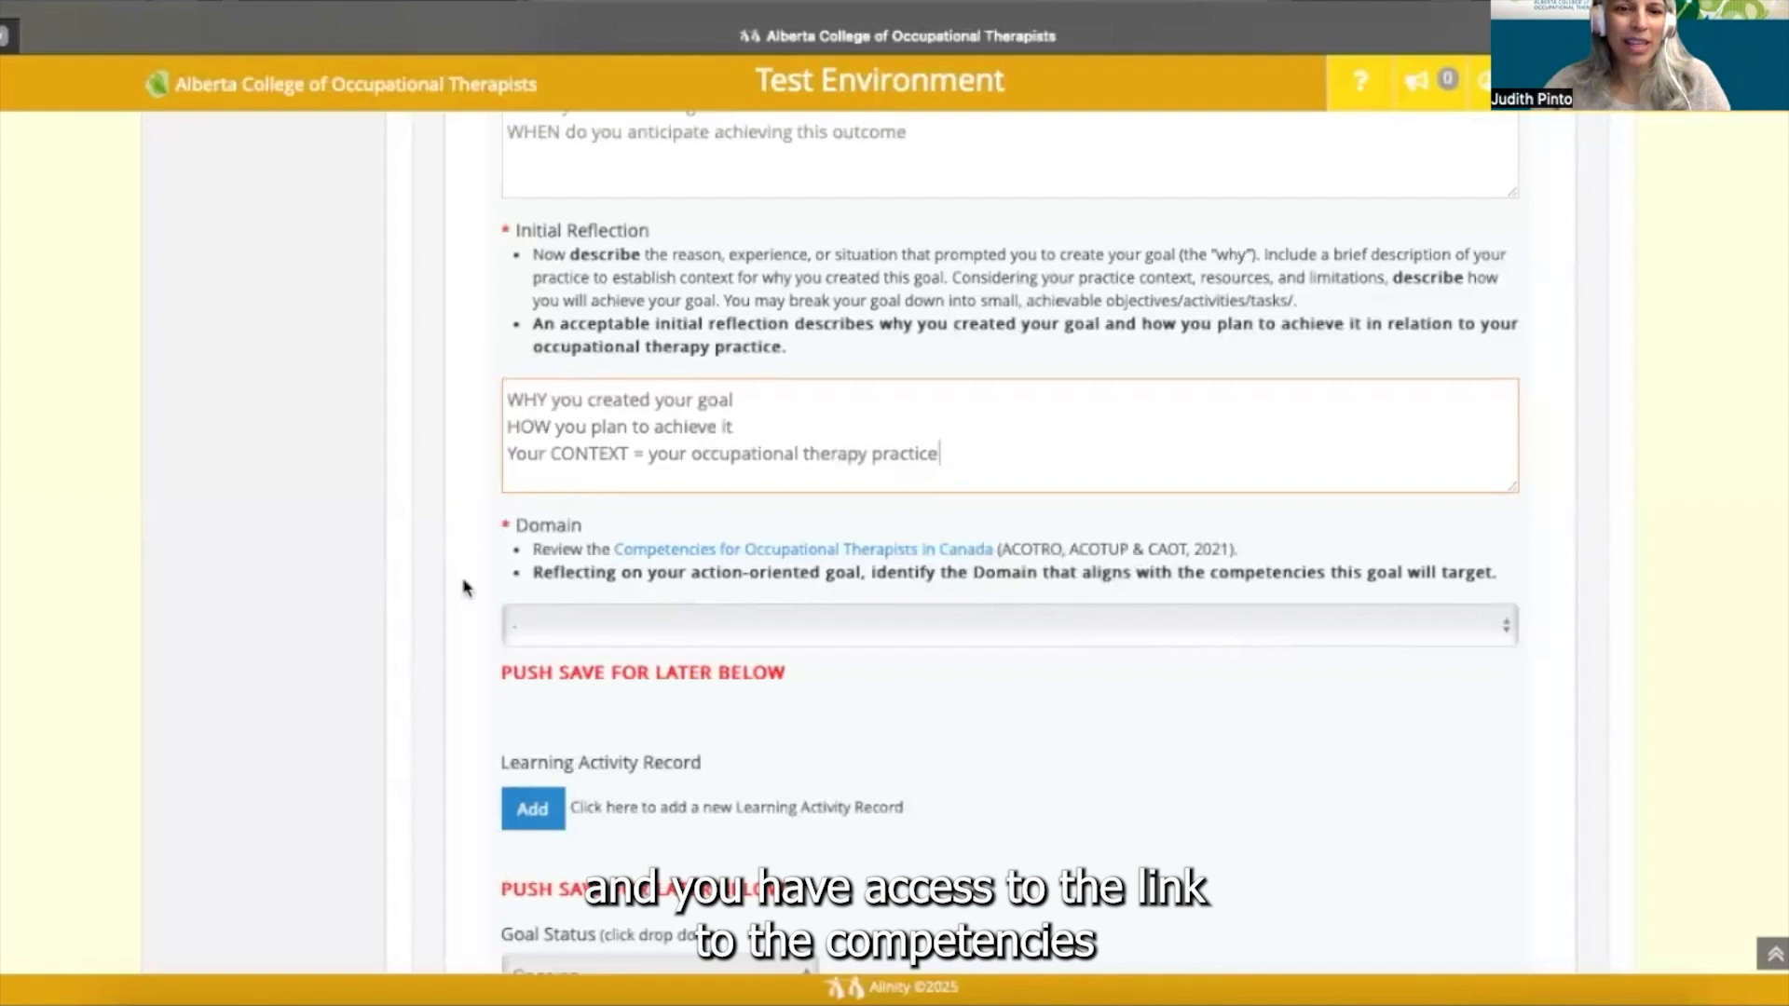
pyautogui.scroll(-1, 465, 588)
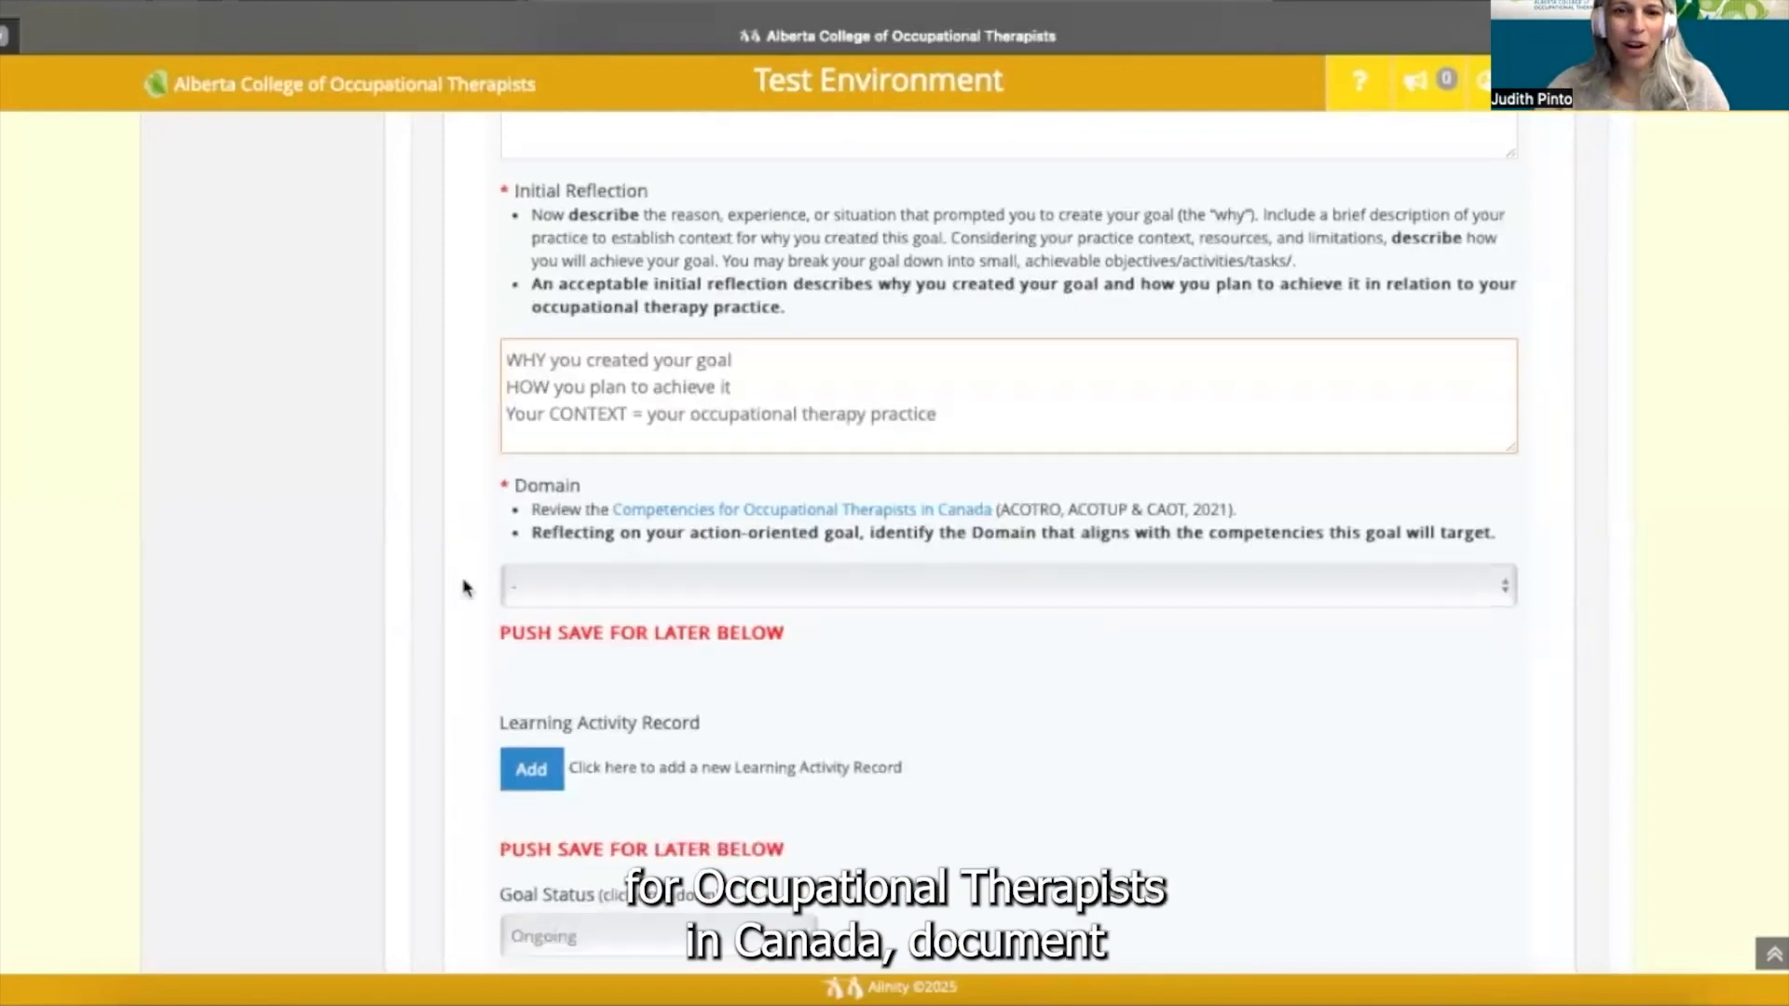
pyautogui.scroll(-3, 465, 588)
pyautogui.scroll(-3, 465, 588)
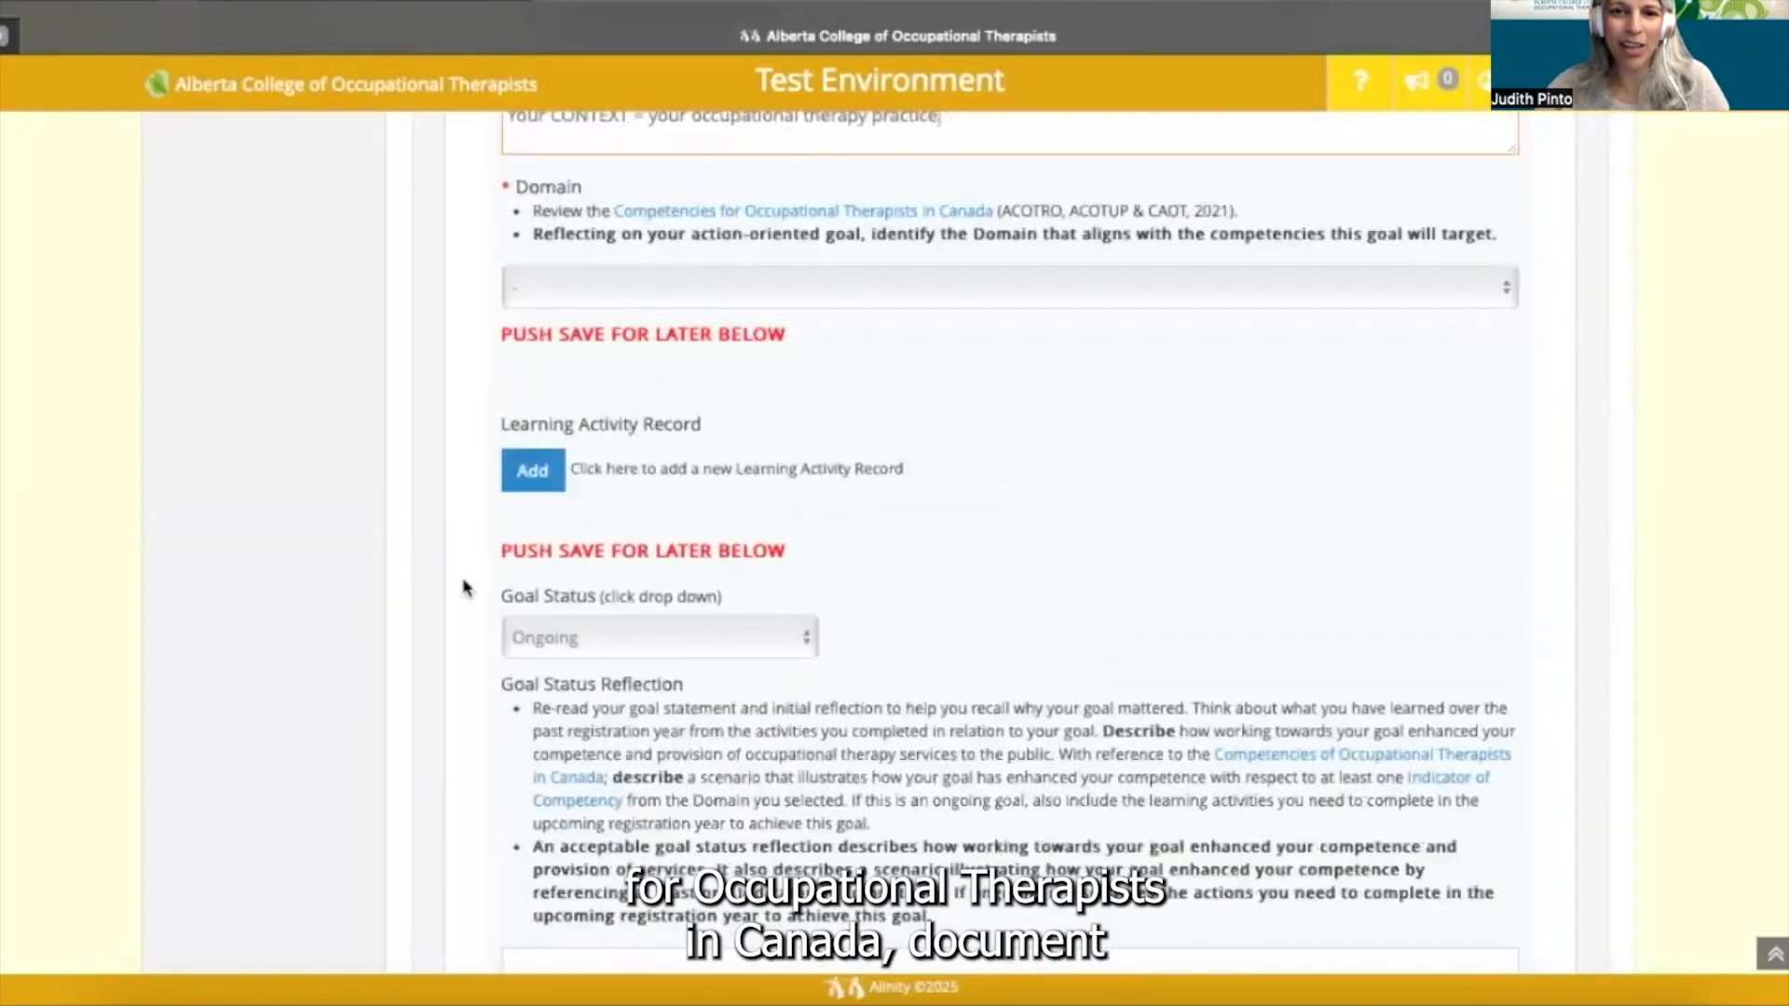
pyautogui.scroll(-1, 465, 588)
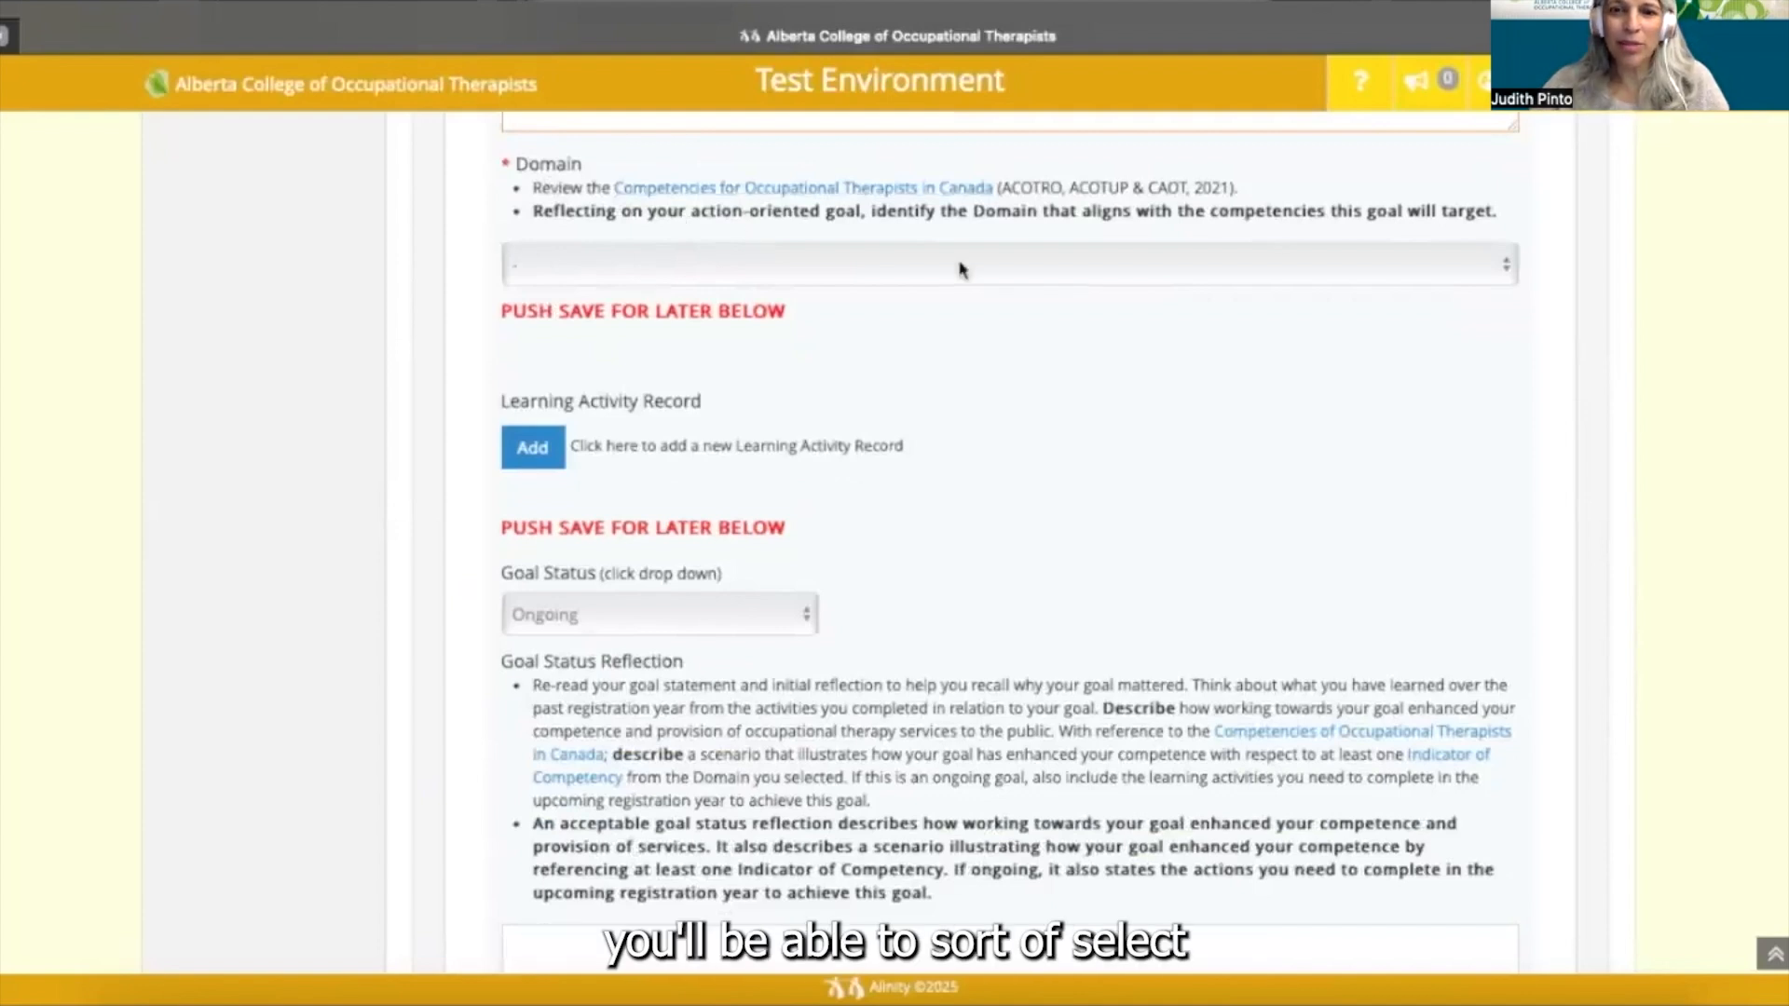
# - Choose Excellence in Practice as the goal's Domain
pyautogui.click(1504, 268)
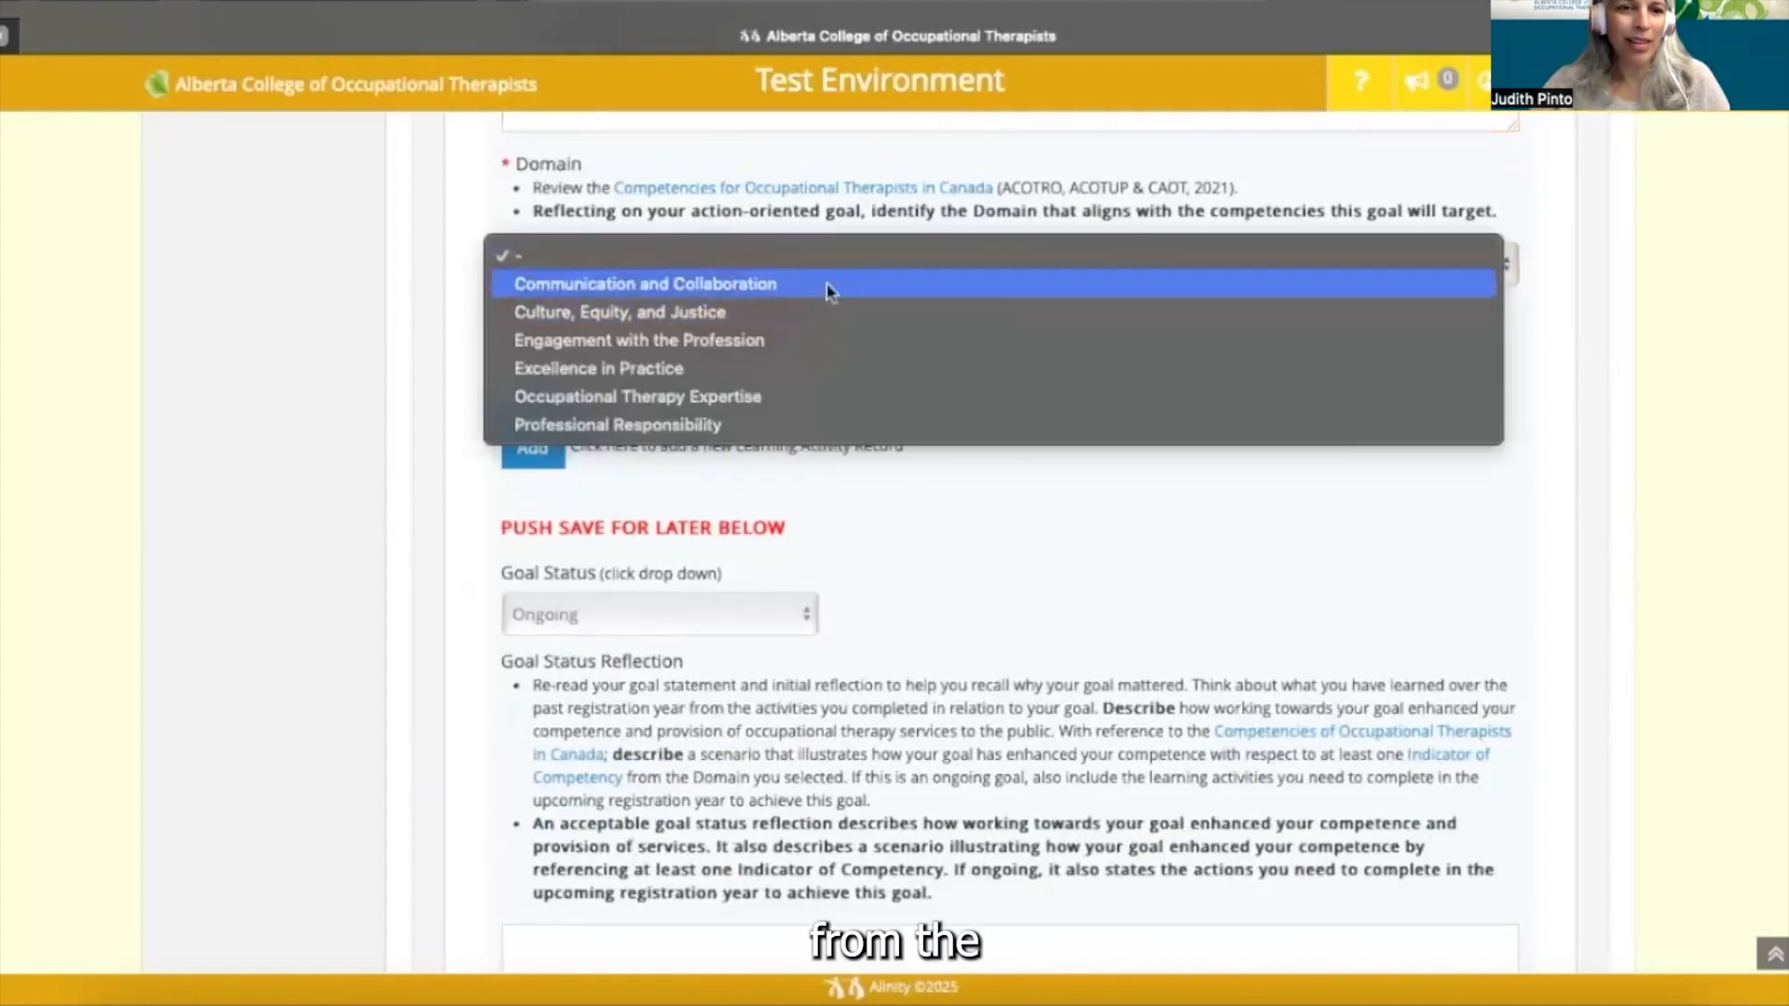
pyautogui.click(811, 370)
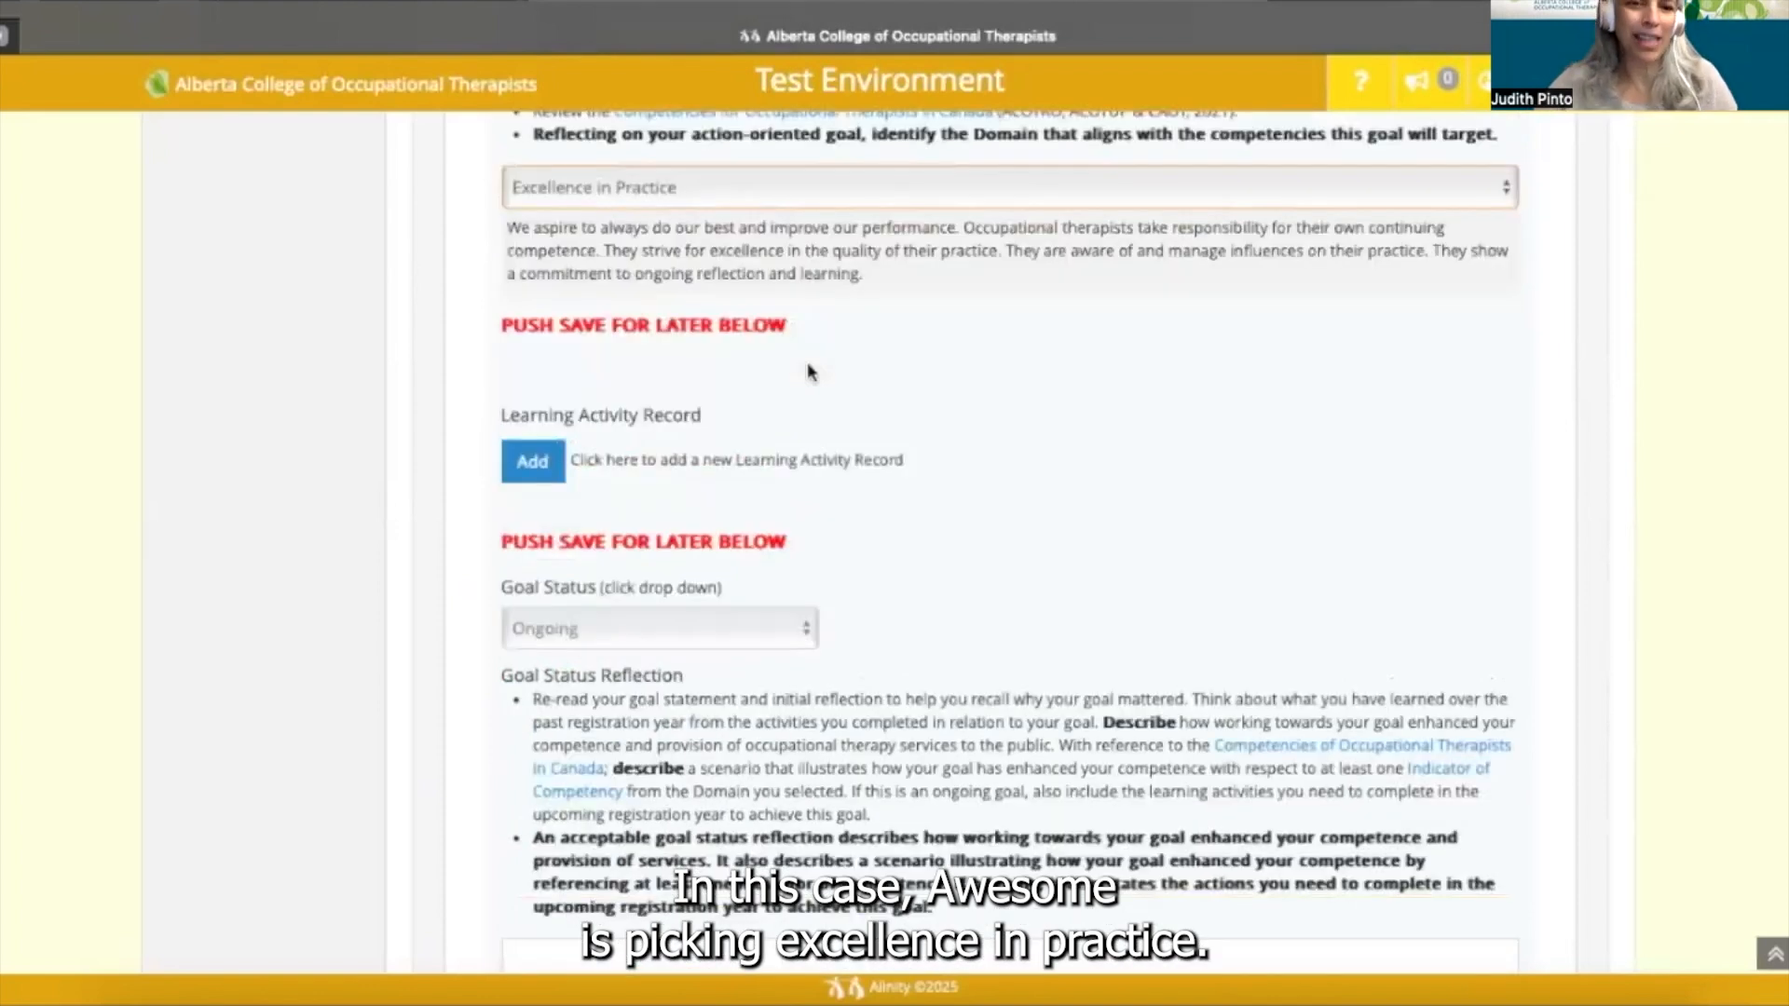
pyautogui.scroll(-2, 807, 369)
pyautogui.scroll(-1, 807, 368)
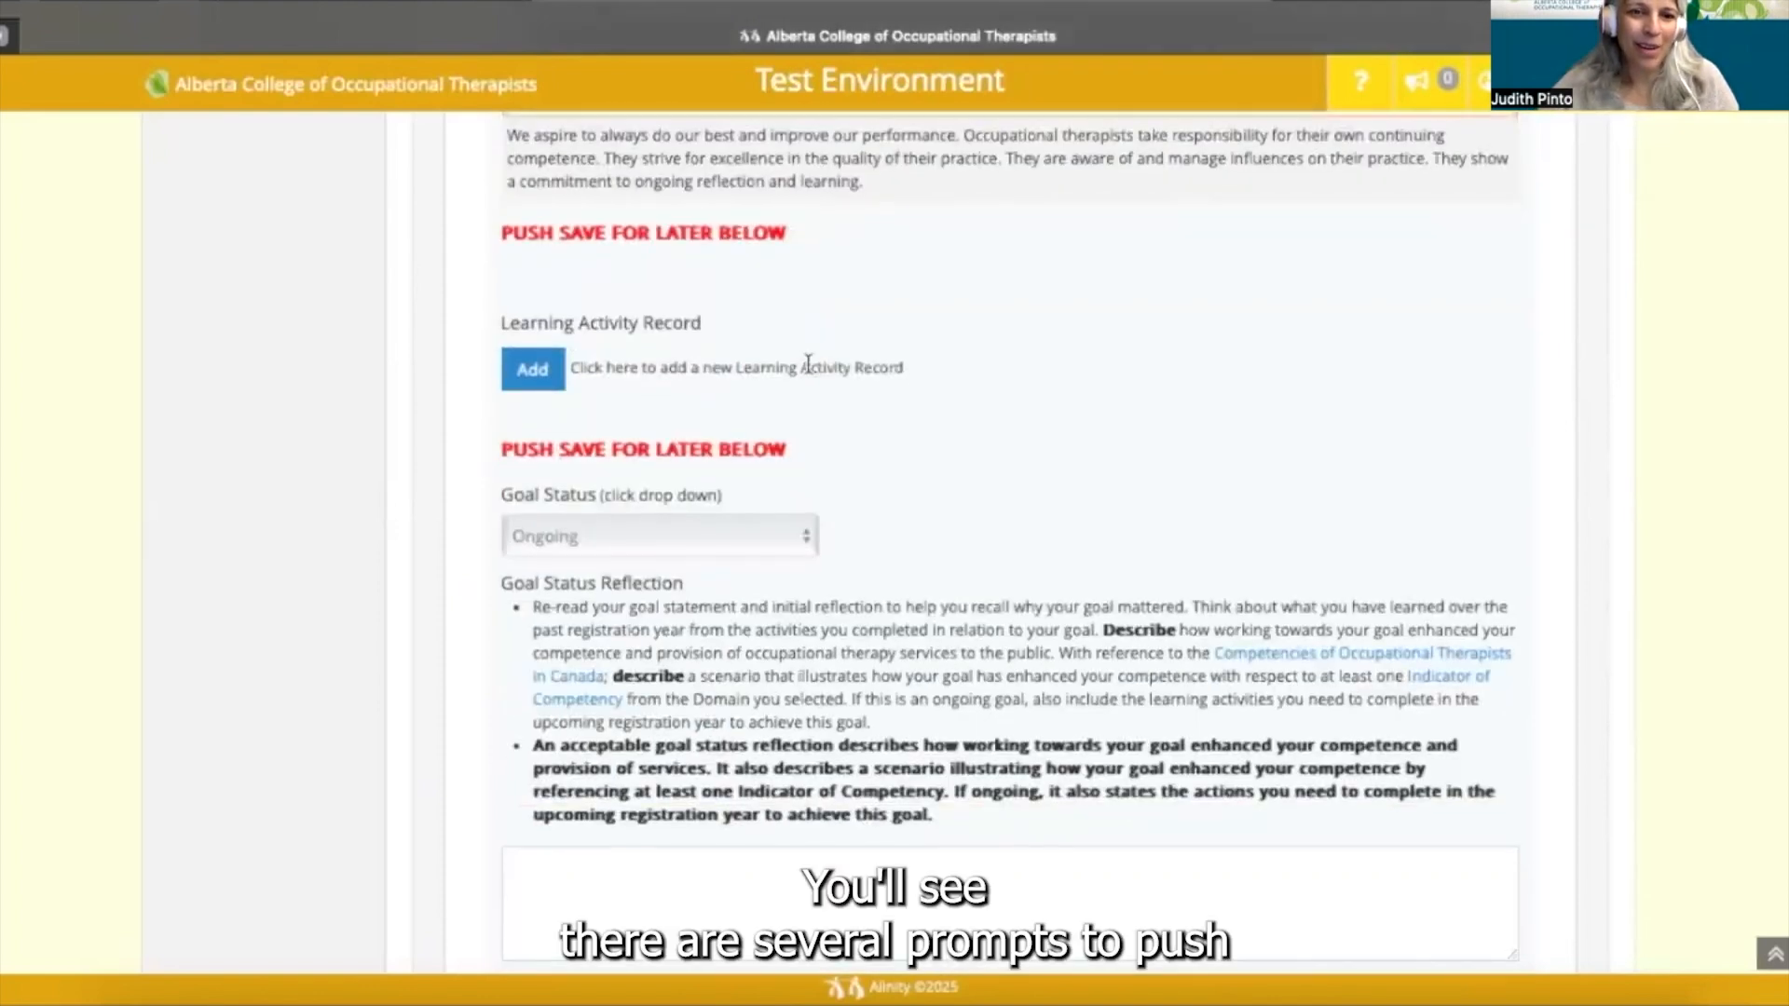
pyautogui.scroll(-1, 808, 363)
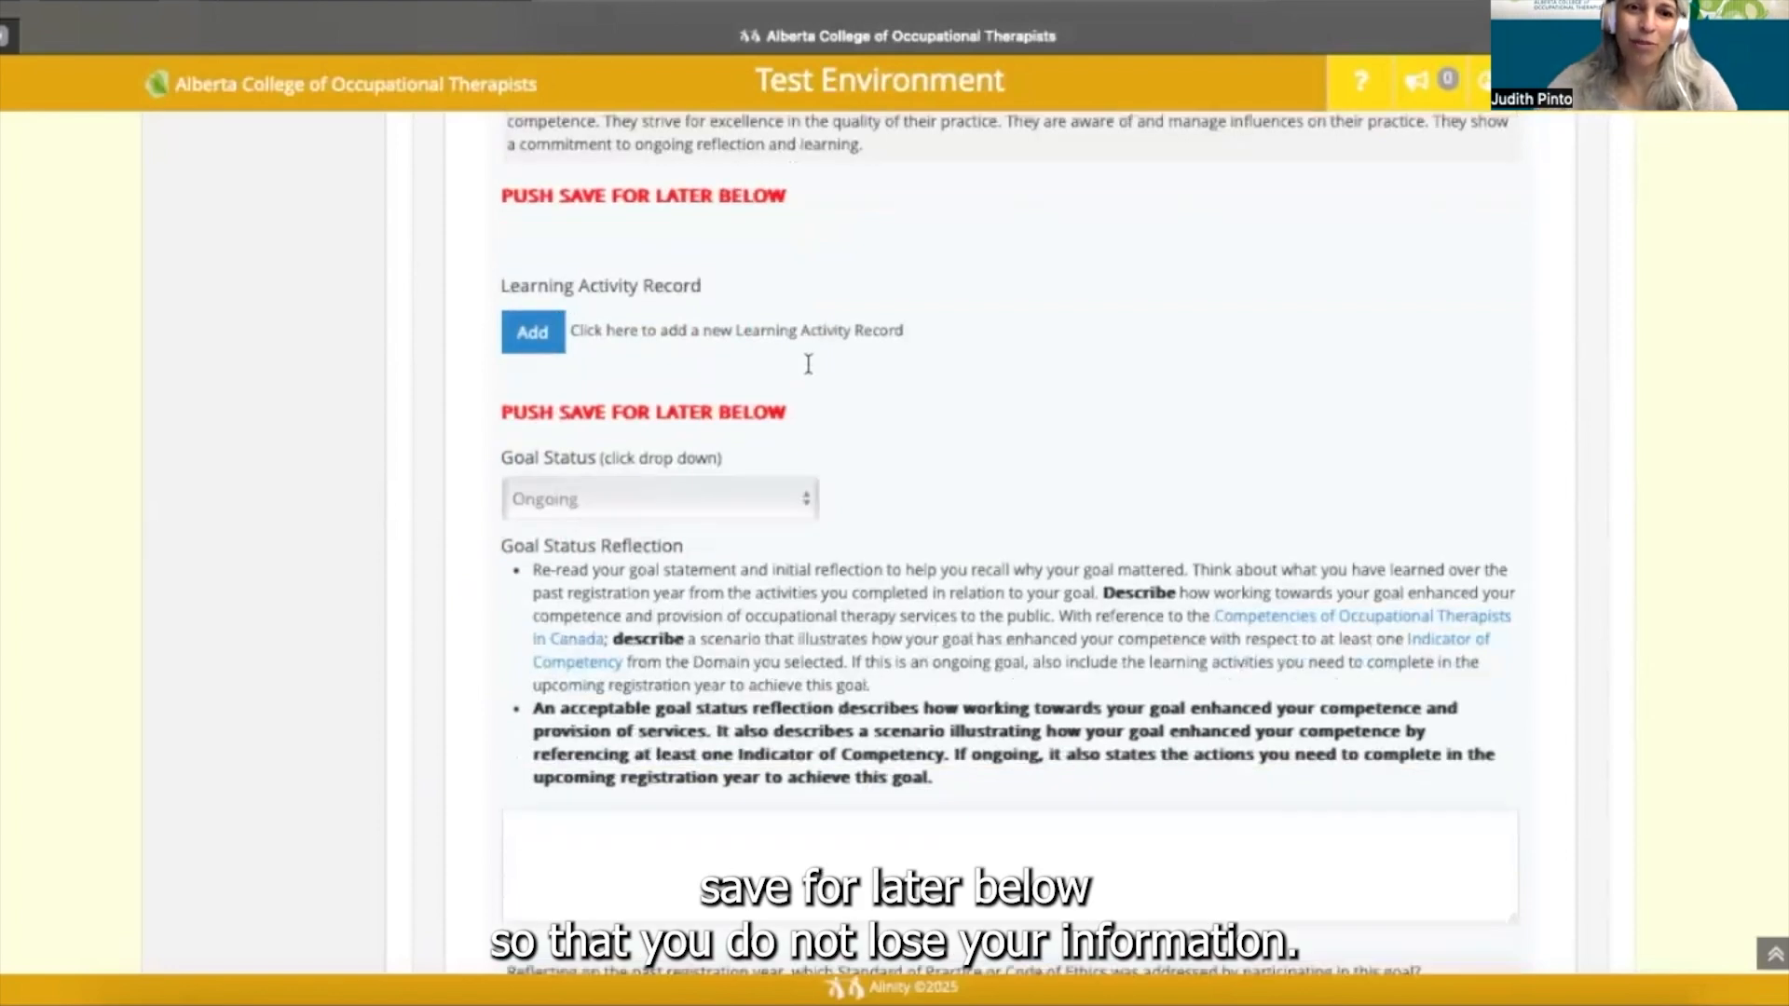
pyautogui.scroll(-1, 808, 363)
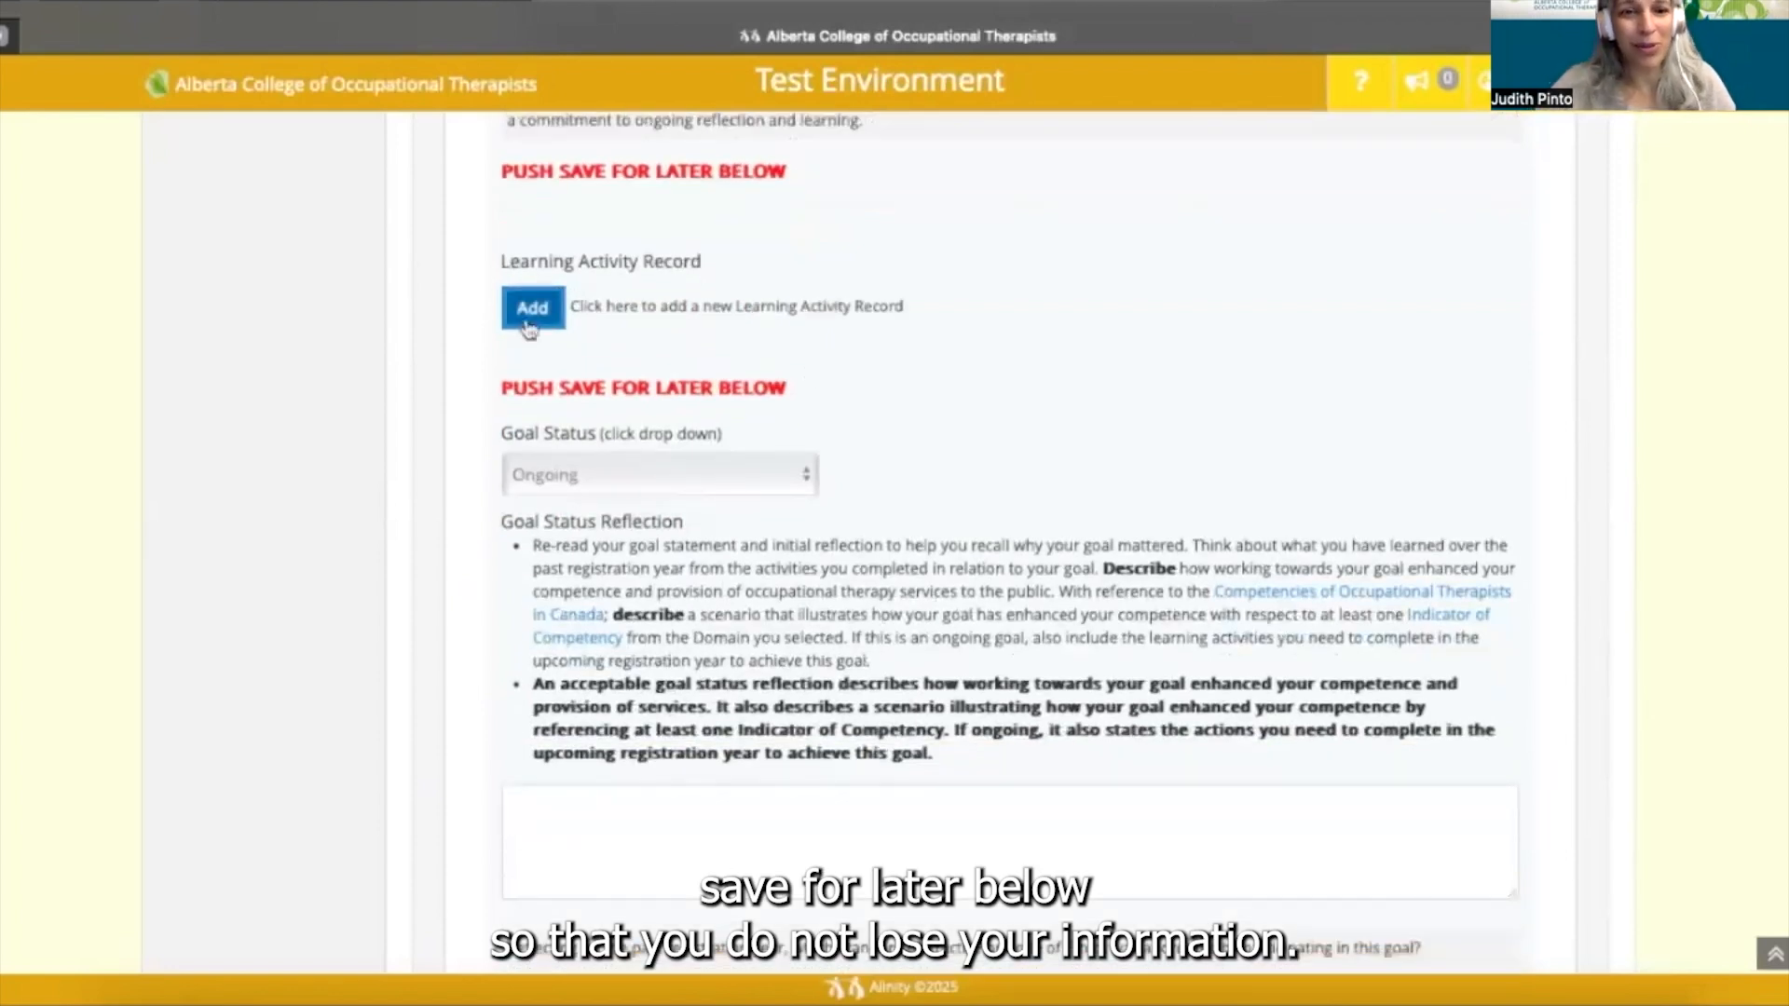
pyautogui.scroll(-1, 538, 316)
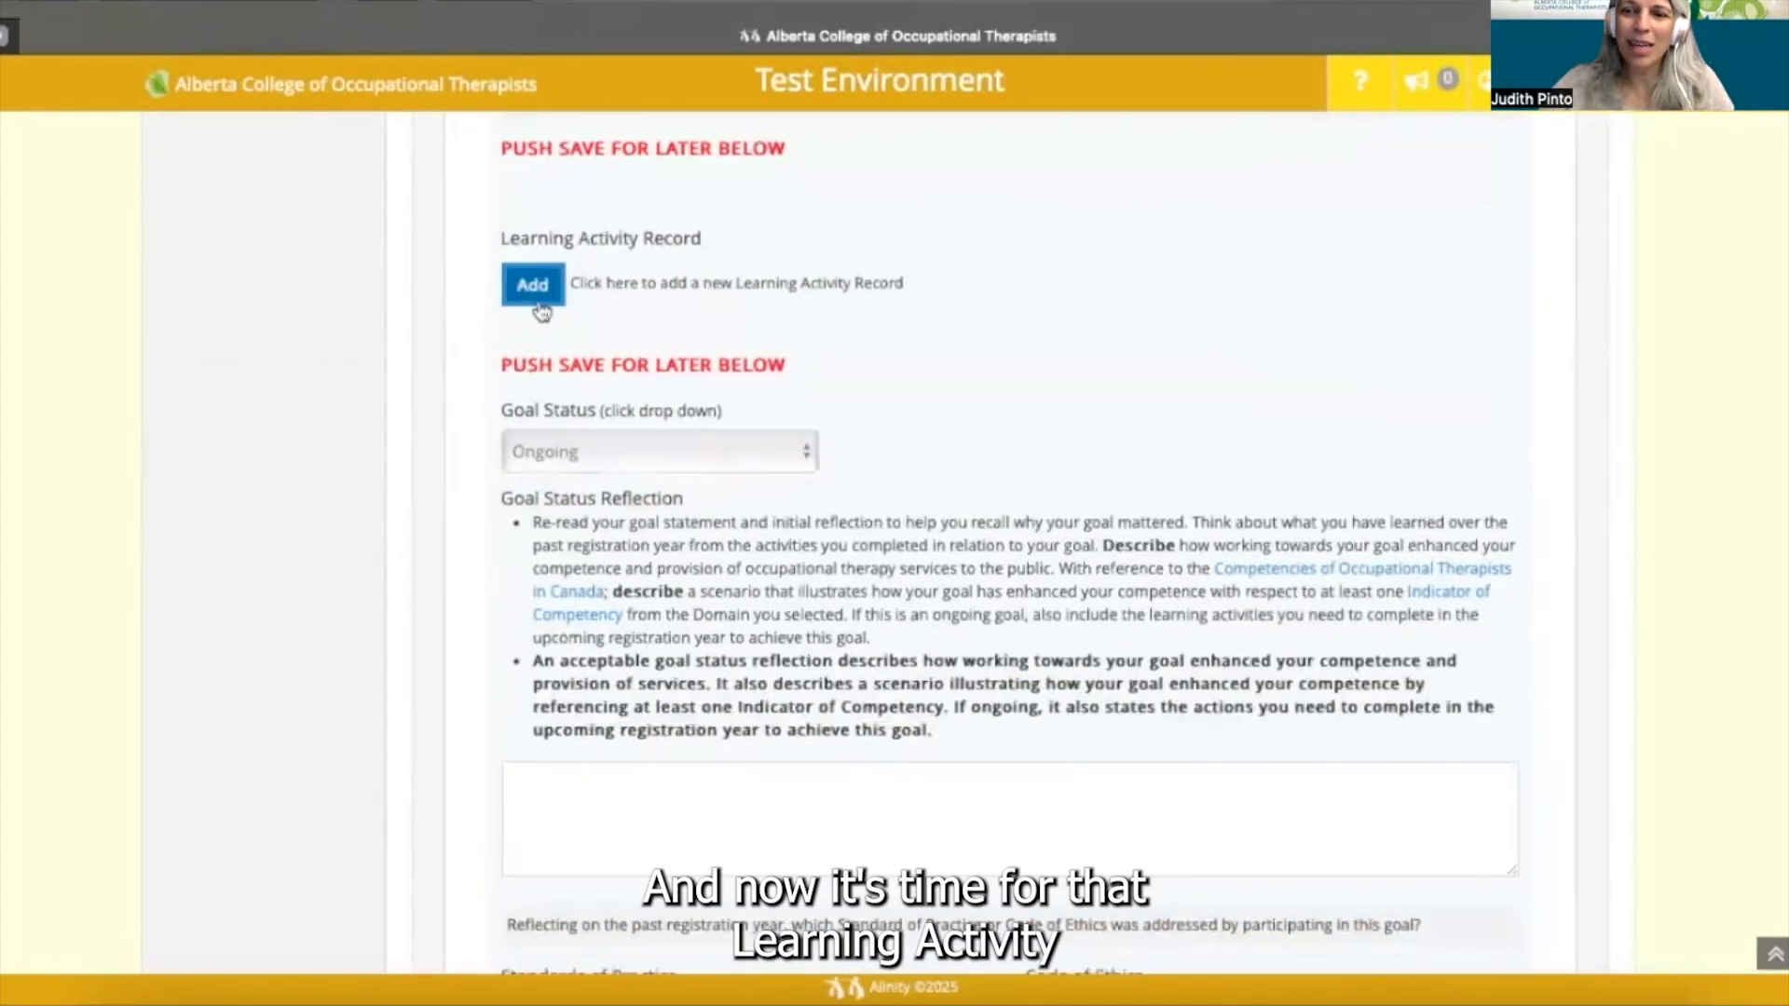
# - Add a 'Consultation or networking with colleagues or others' activity describing monthly peer supervision group attendance
pyautogui.click(535, 296)
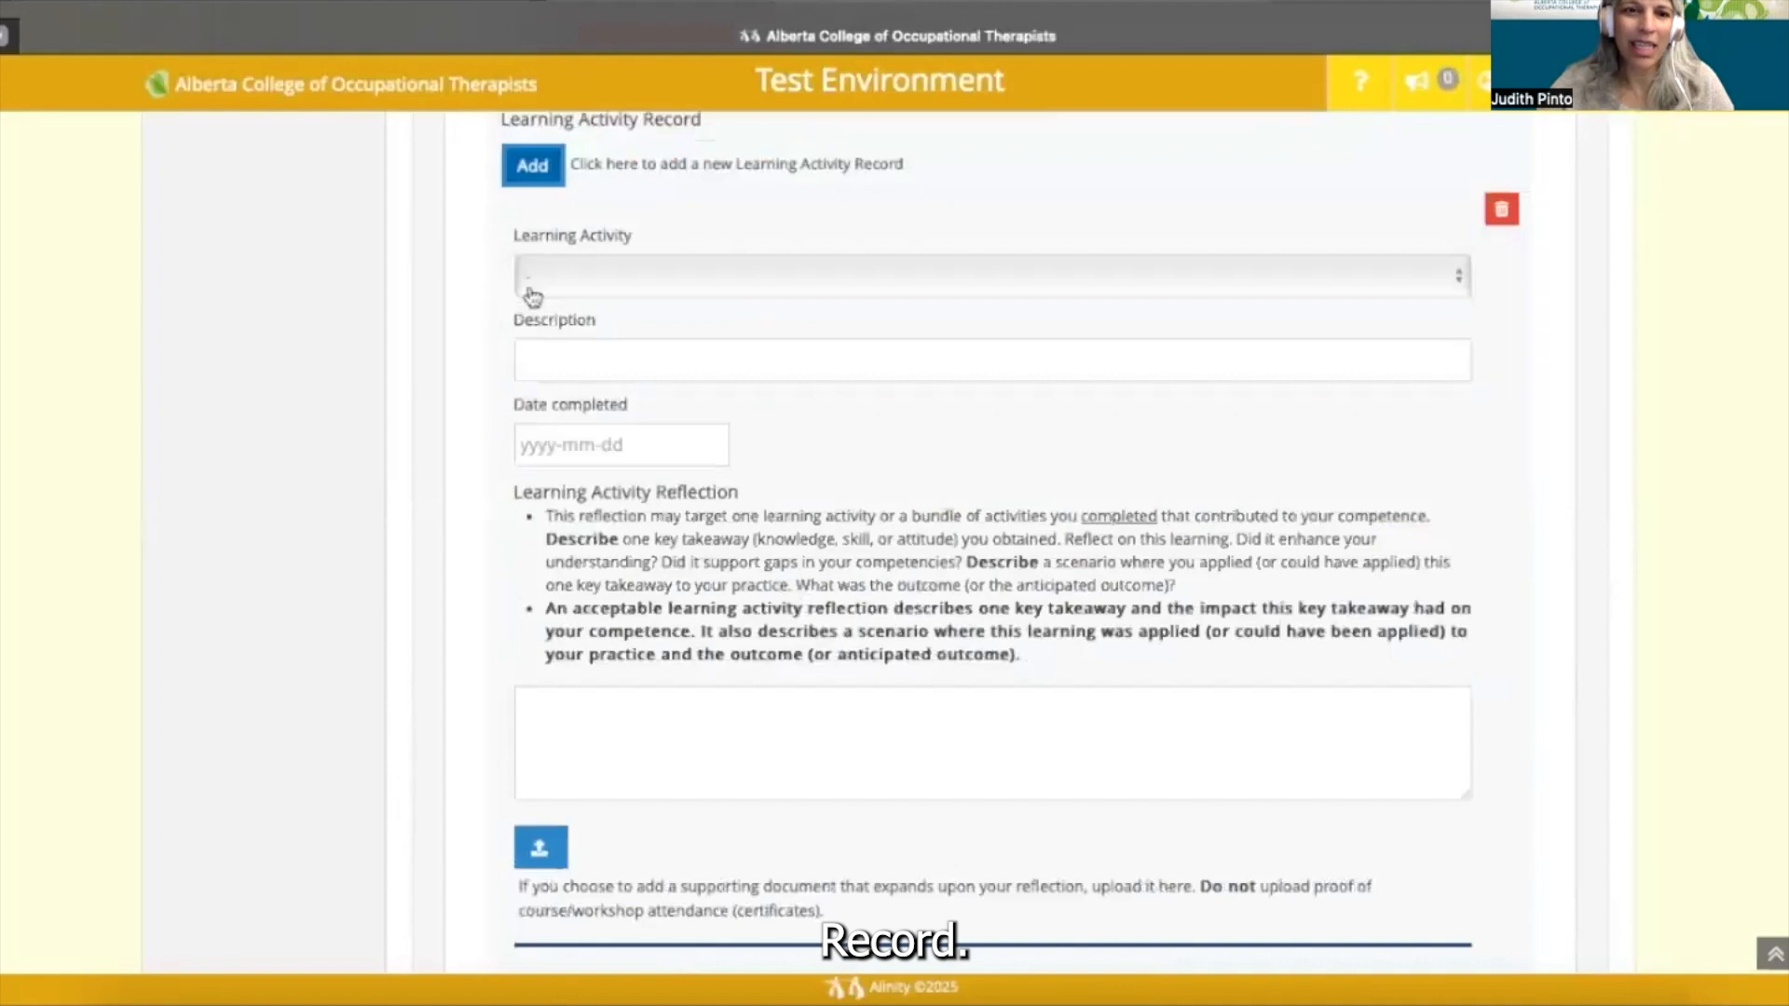
pyautogui.click(606, 284)
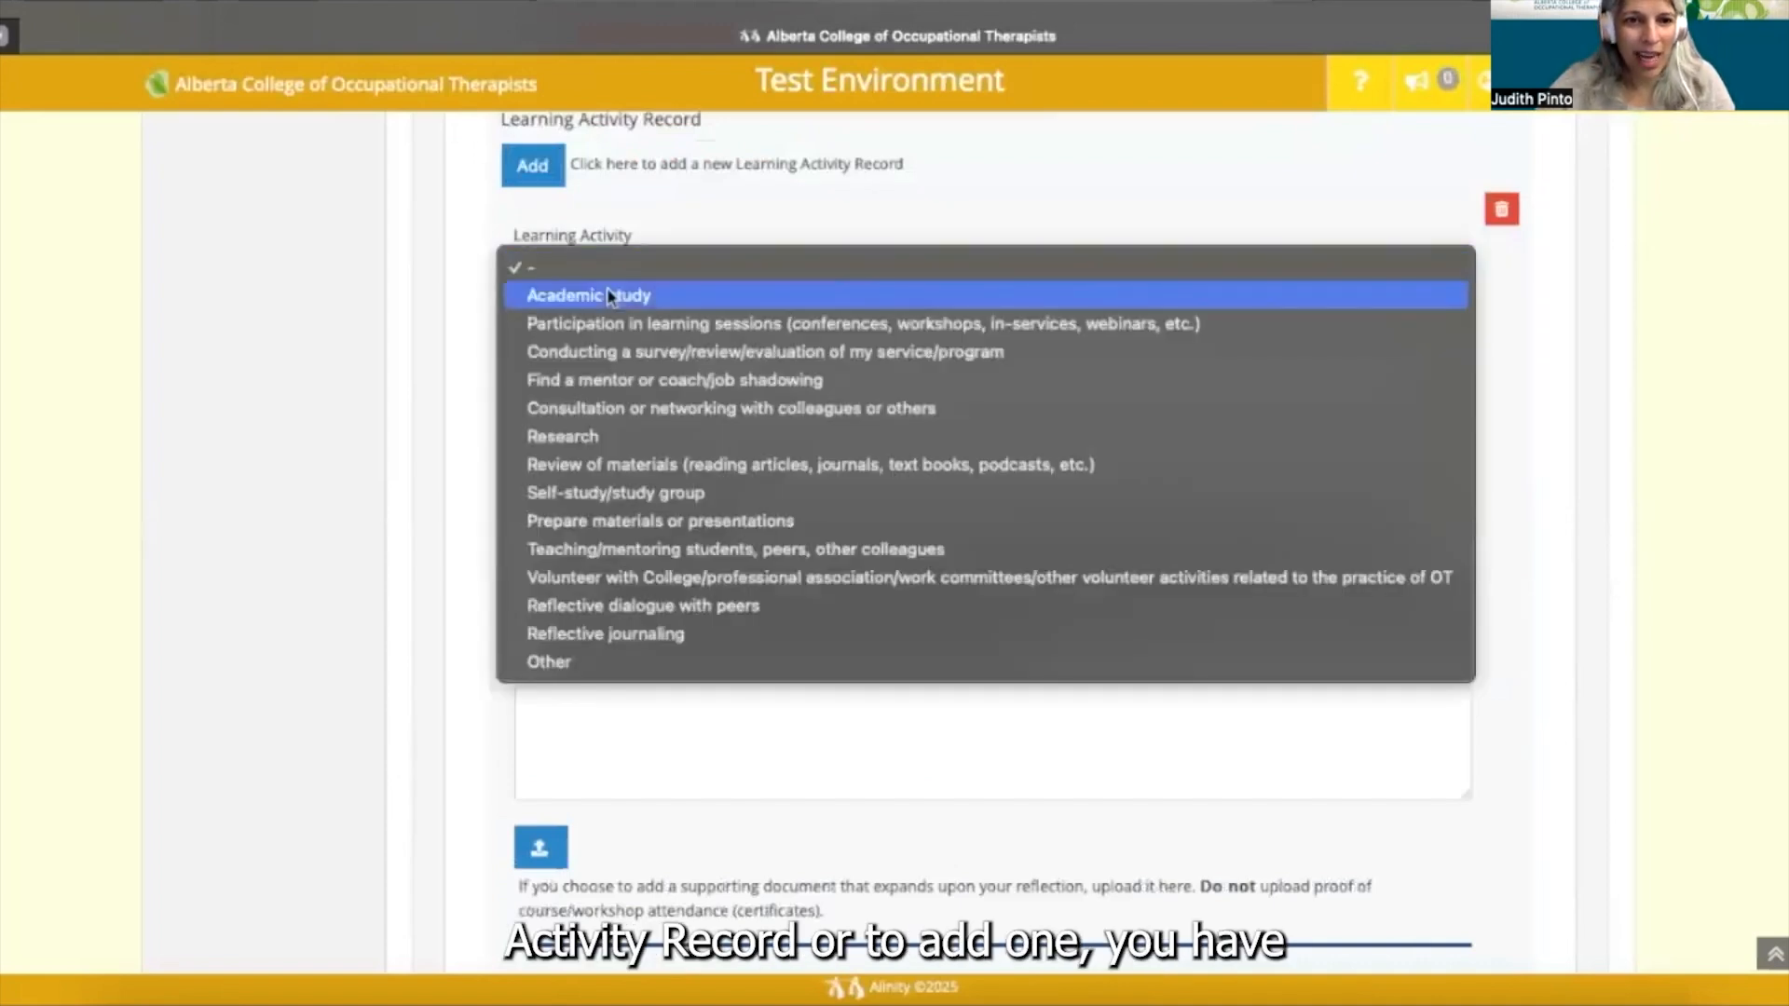
pyautogui.click(637, 402)
pyautogui.click(614, 358)
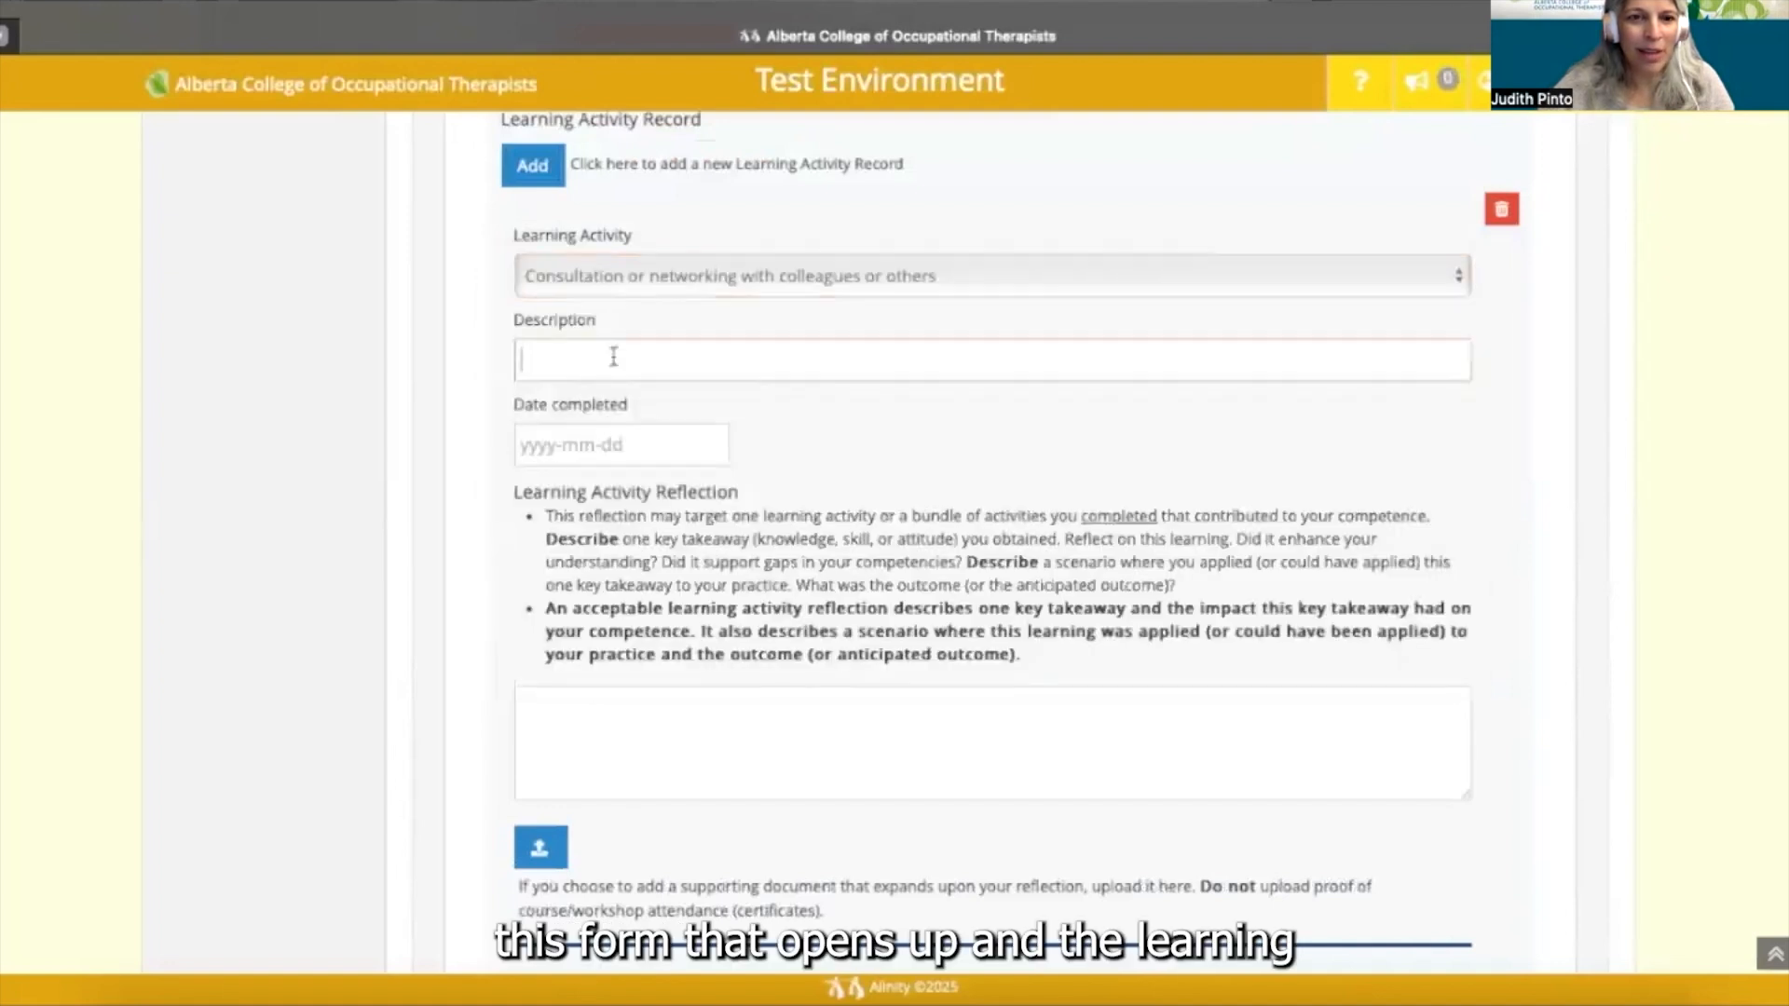
pyautogui.write('Attendedcomm')
pyautogui.press('BackSpace')
pyautogui.press('BackSpace')
pyautogui.press('BackSpace')
pyautogui.press('BackSpace')
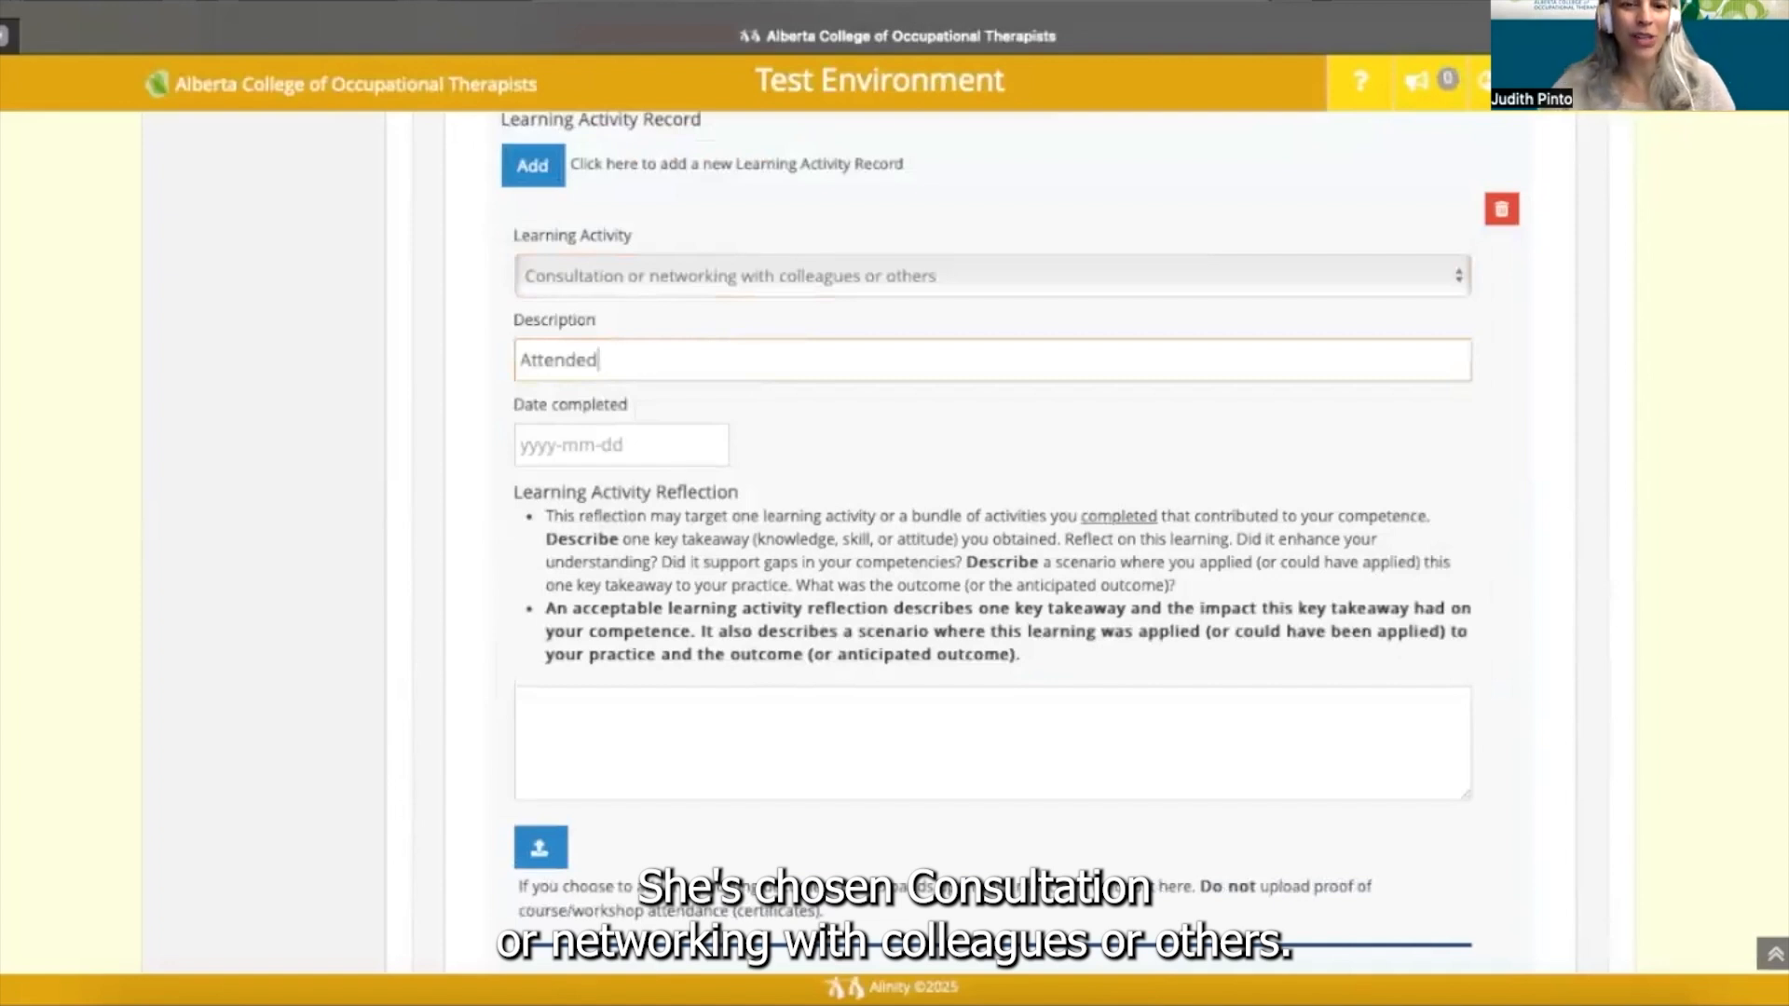
pyautogui.write('supervision group')
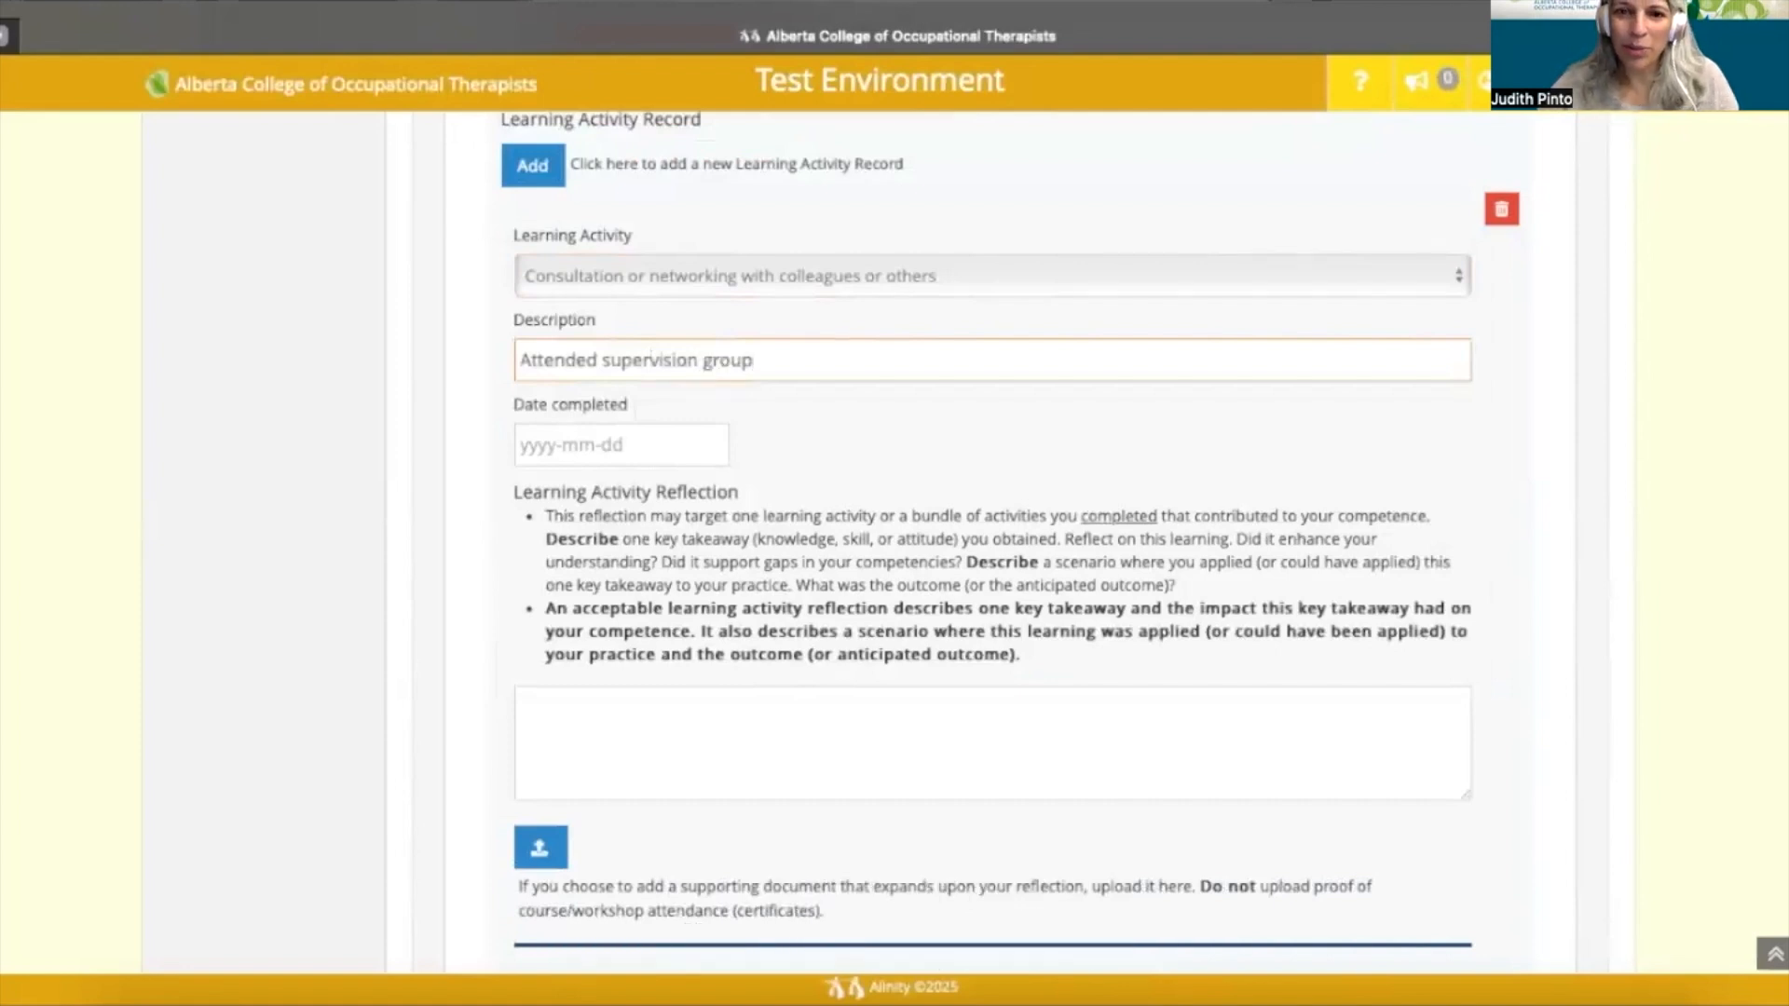
pyautogui.write(' with peers on a monthly')
pyautogui.write('basis')
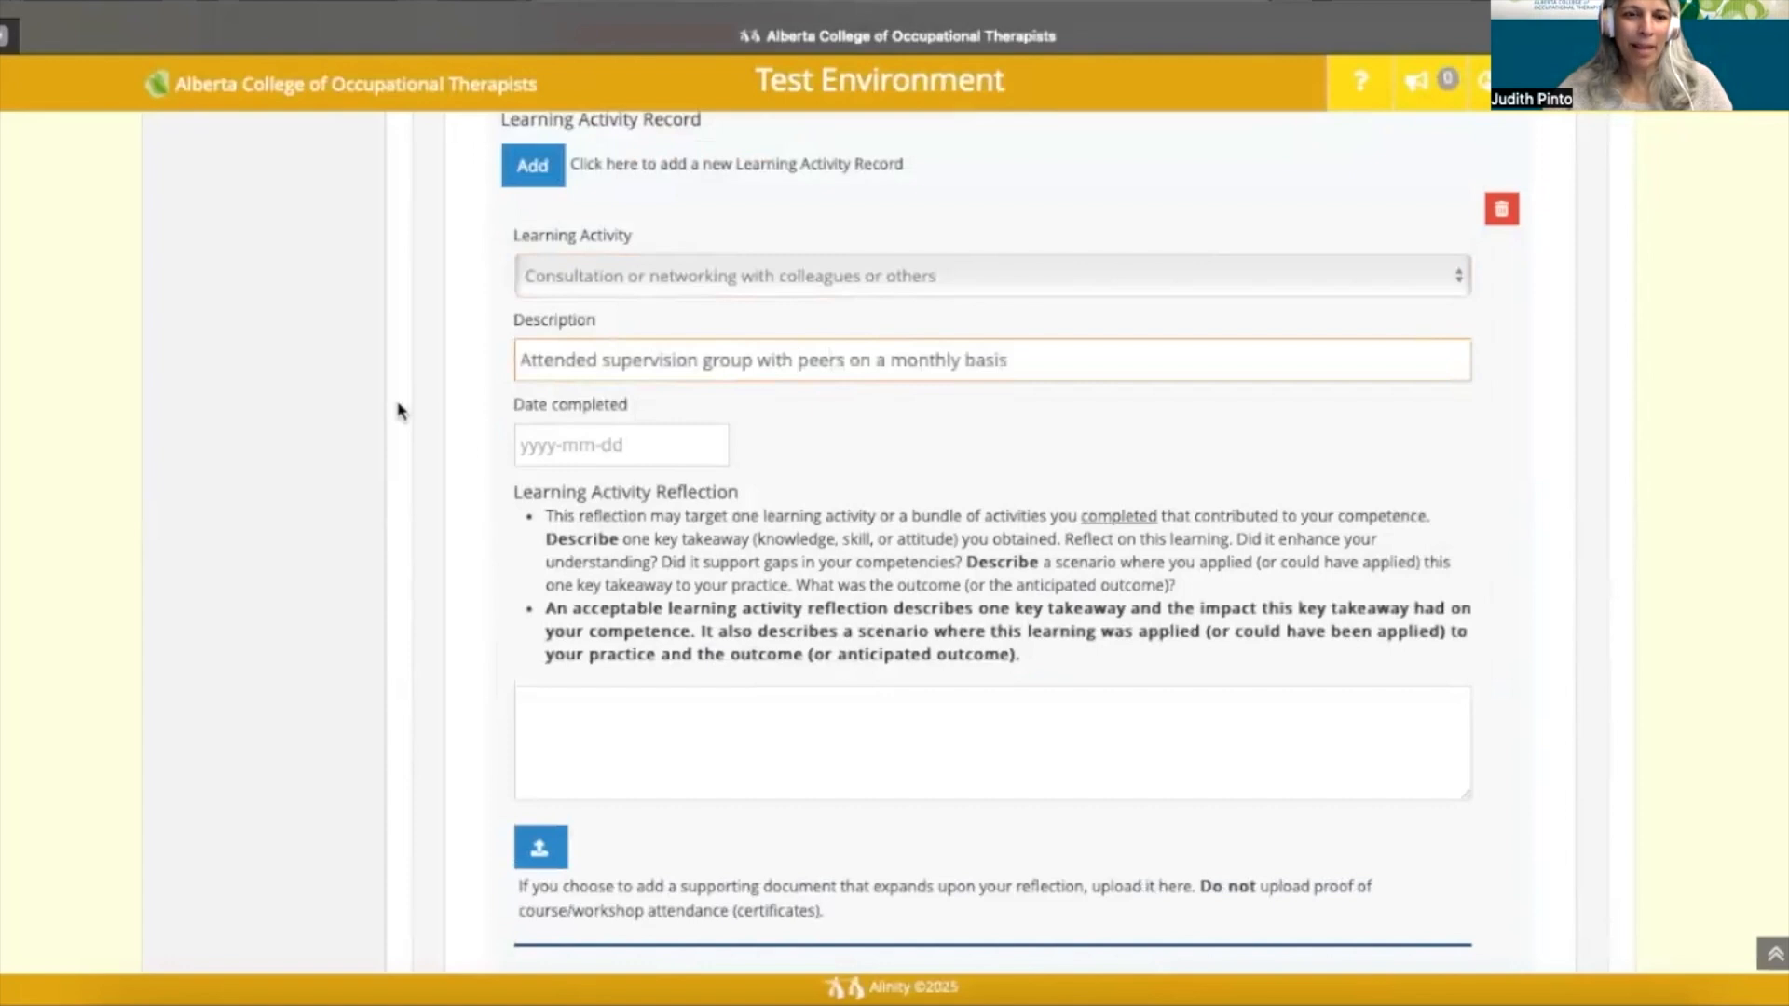
pyautogui.click(564, 444)
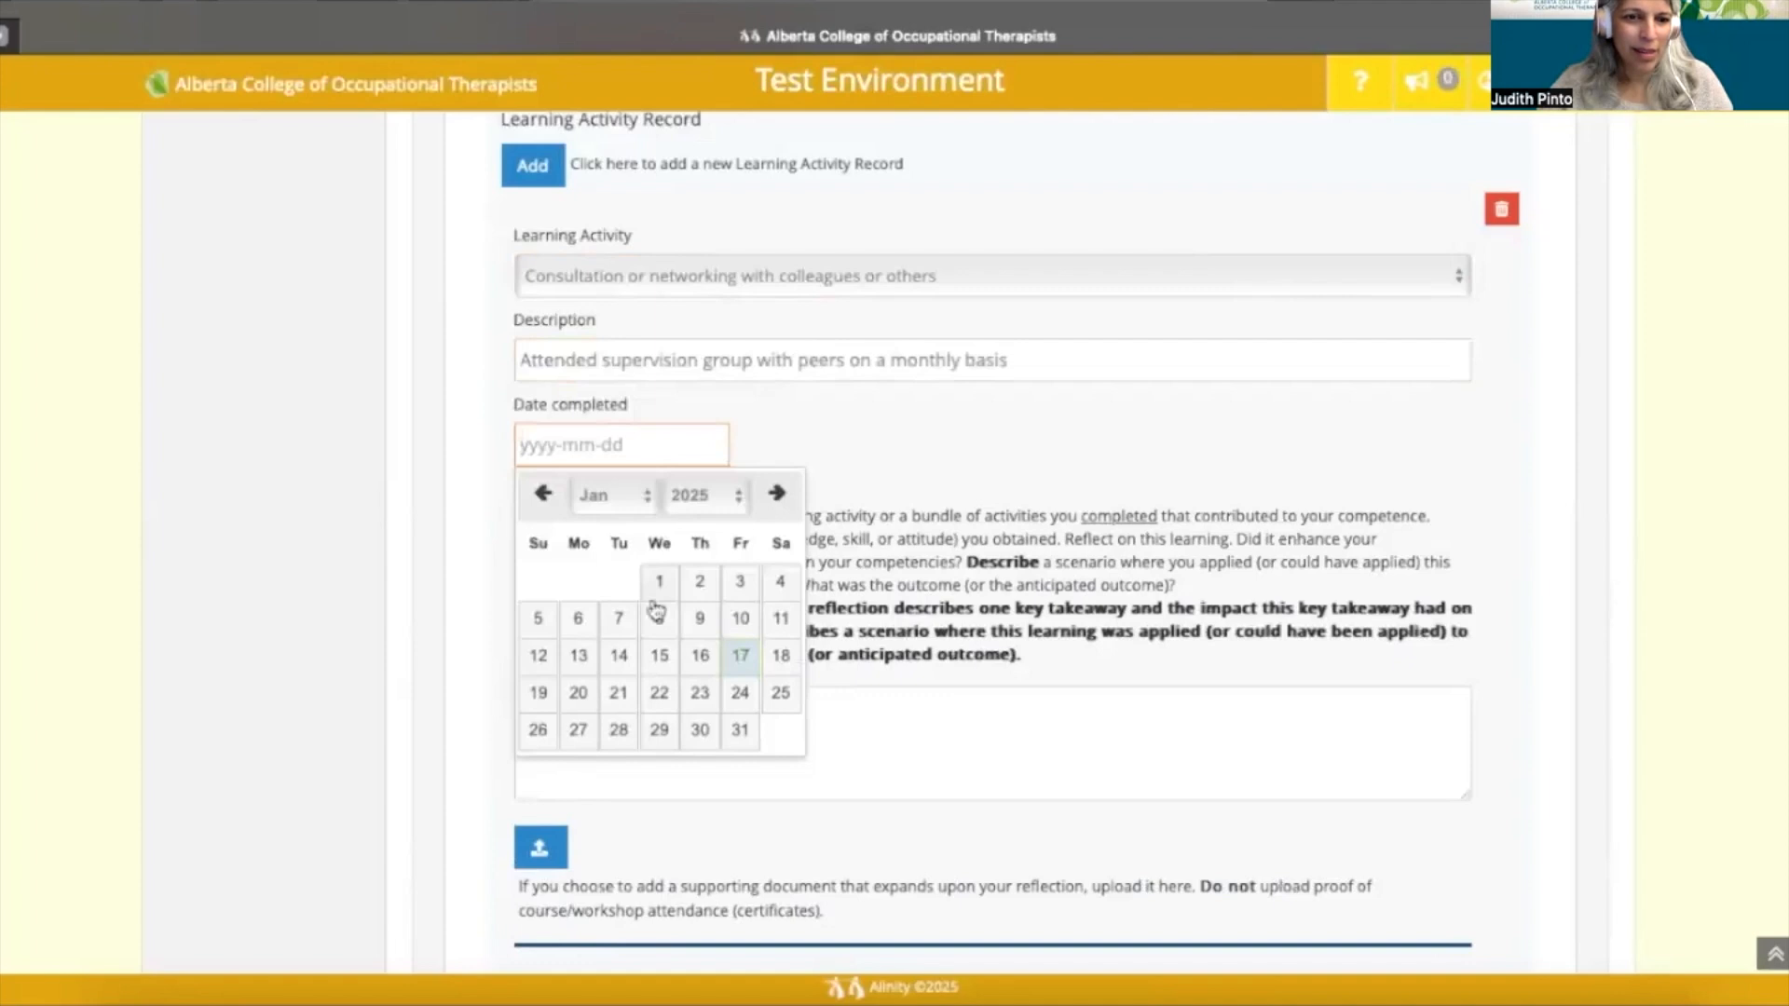
# - Set the completion date to 2025-01-09 and move into the Learning Activity Reflection box
pyautogui.click(702, 622)
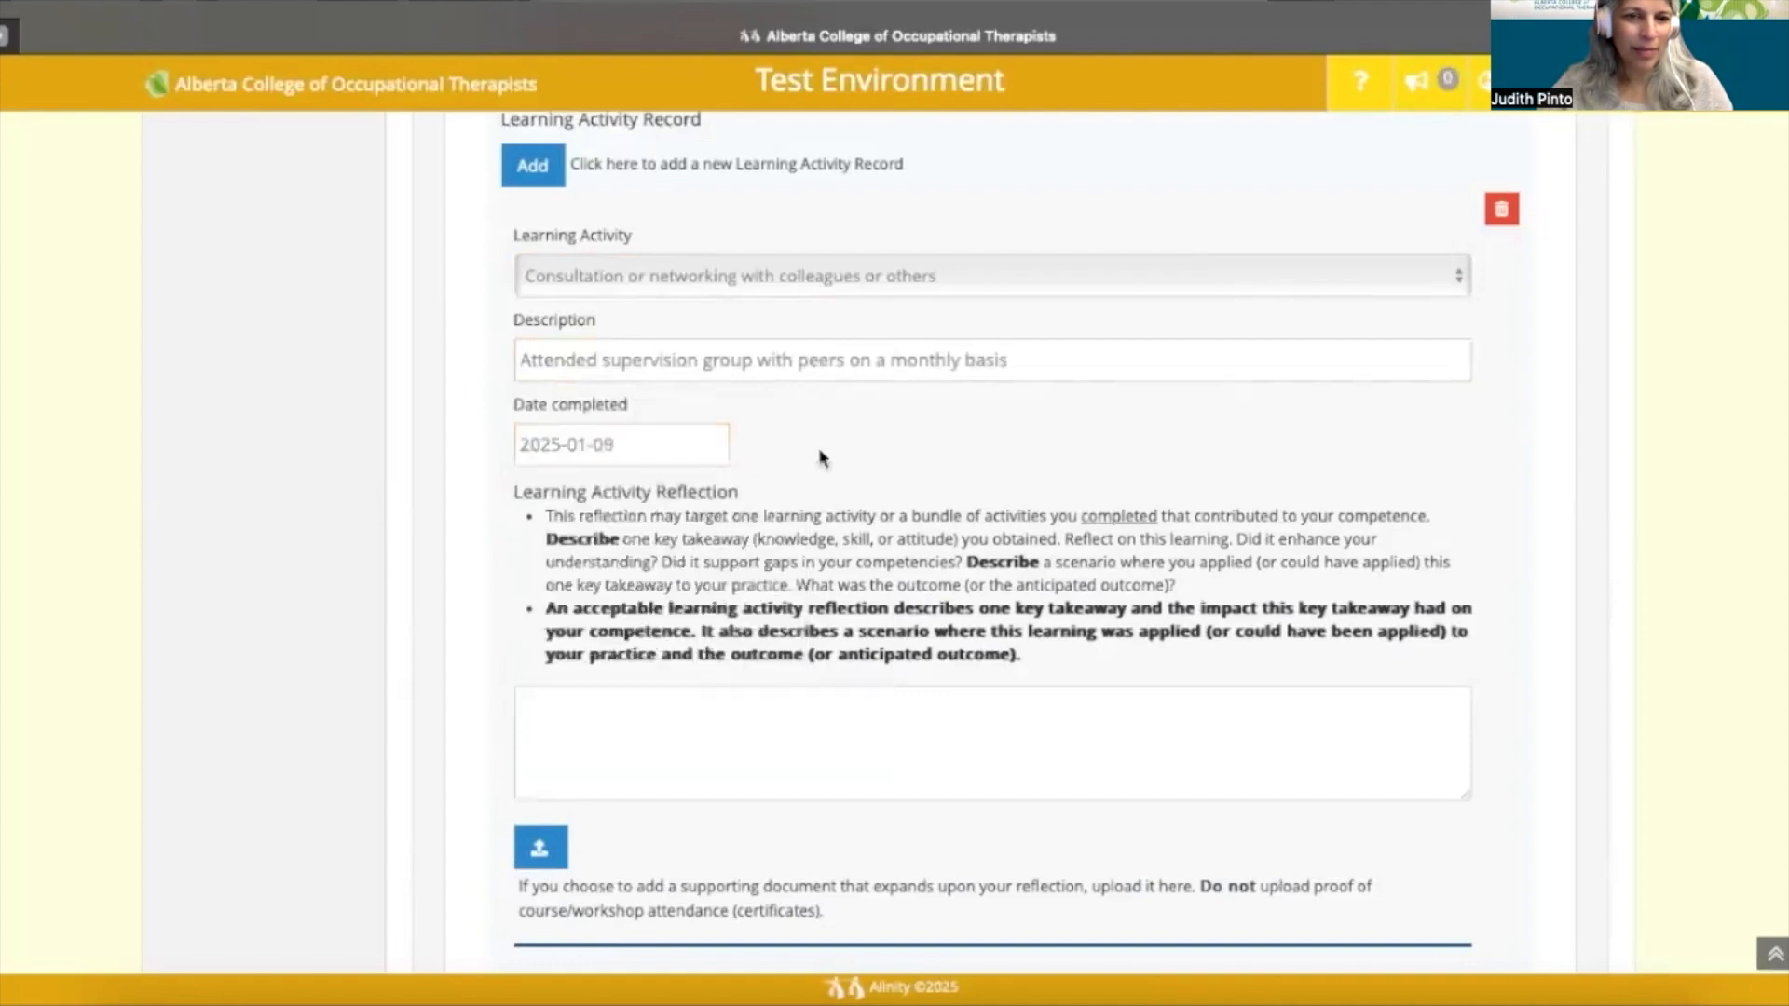
pyautogui.scroll(-2, 819, 456)
pyautogui.scroll(-1, 734, 594)
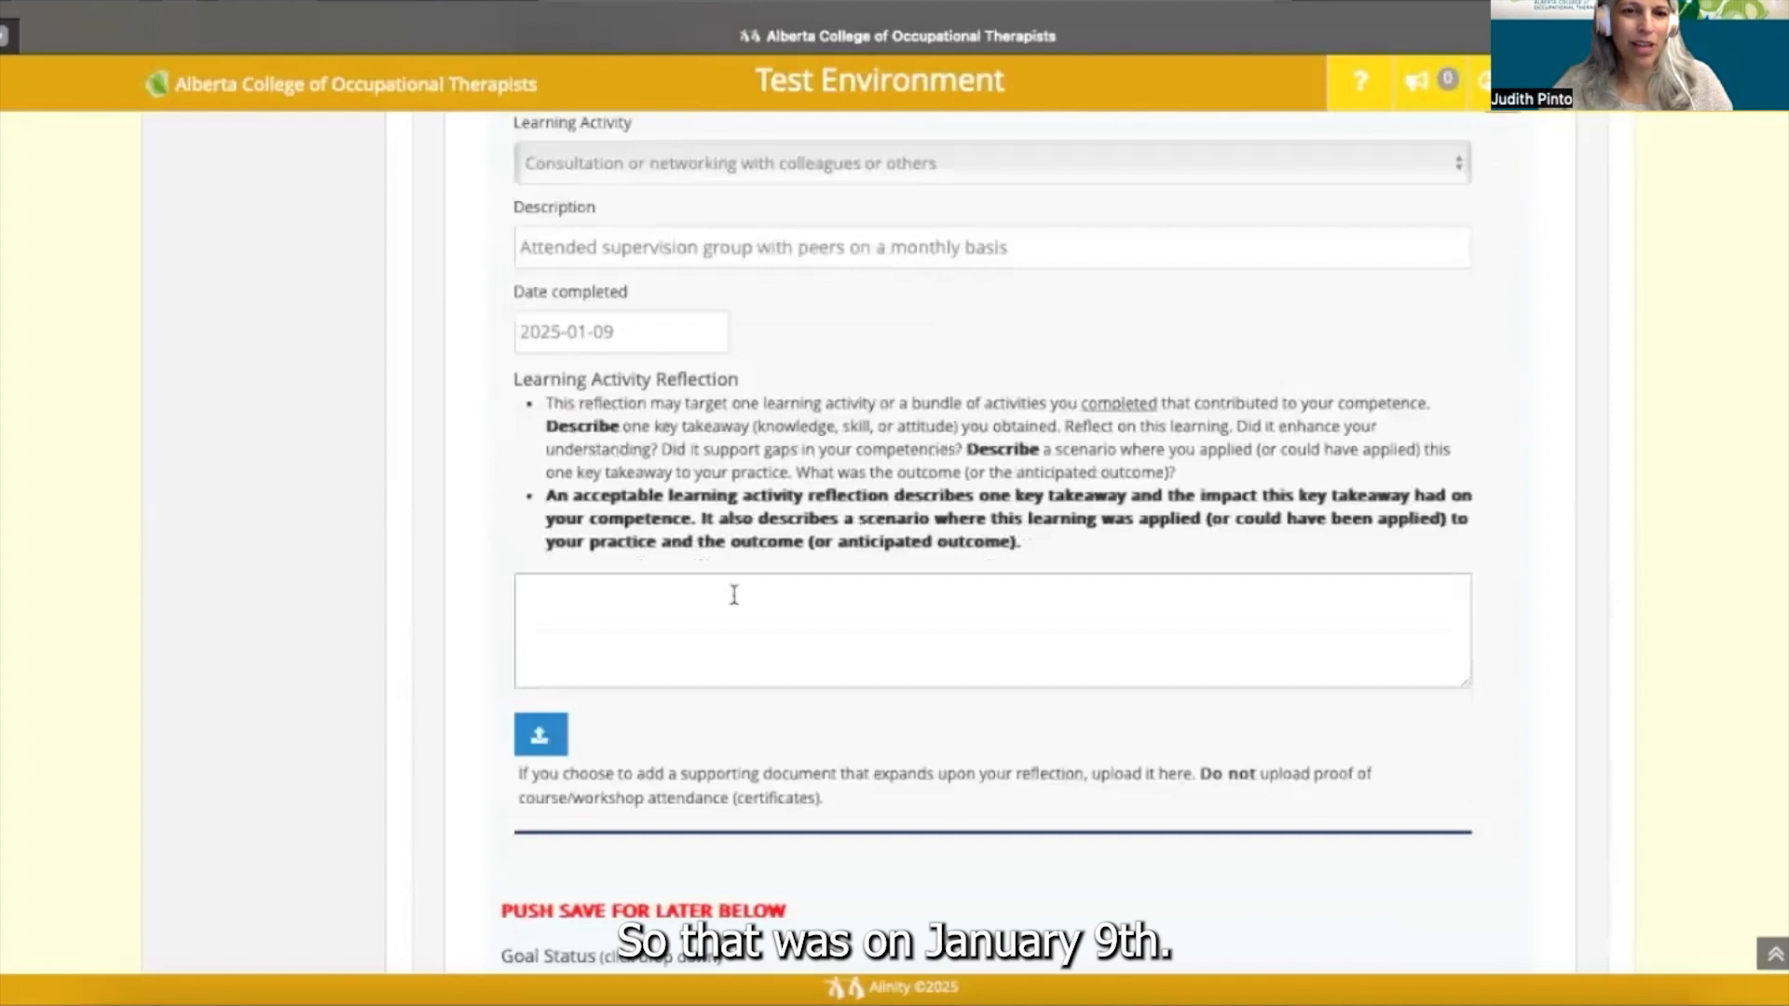
pyautogui.click(734, 594)
pyautogui.scroll(-1, 712, 556)
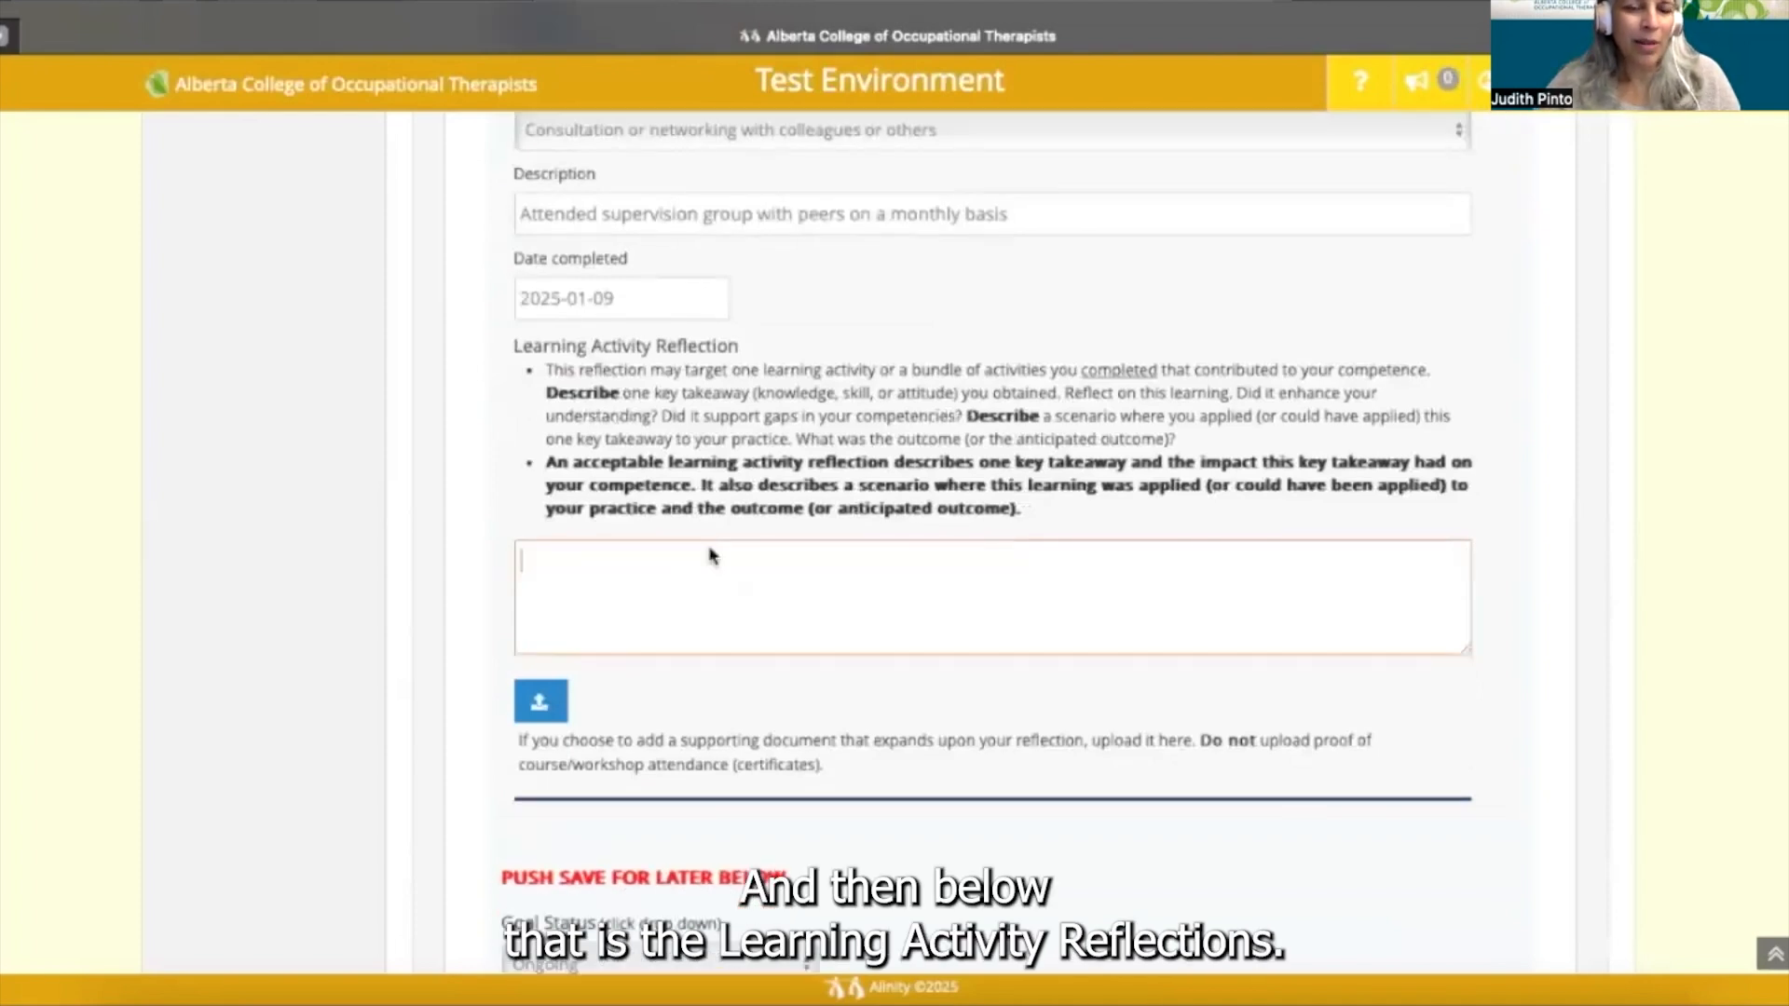
pyautogui.scroll(-1, 713, 556)
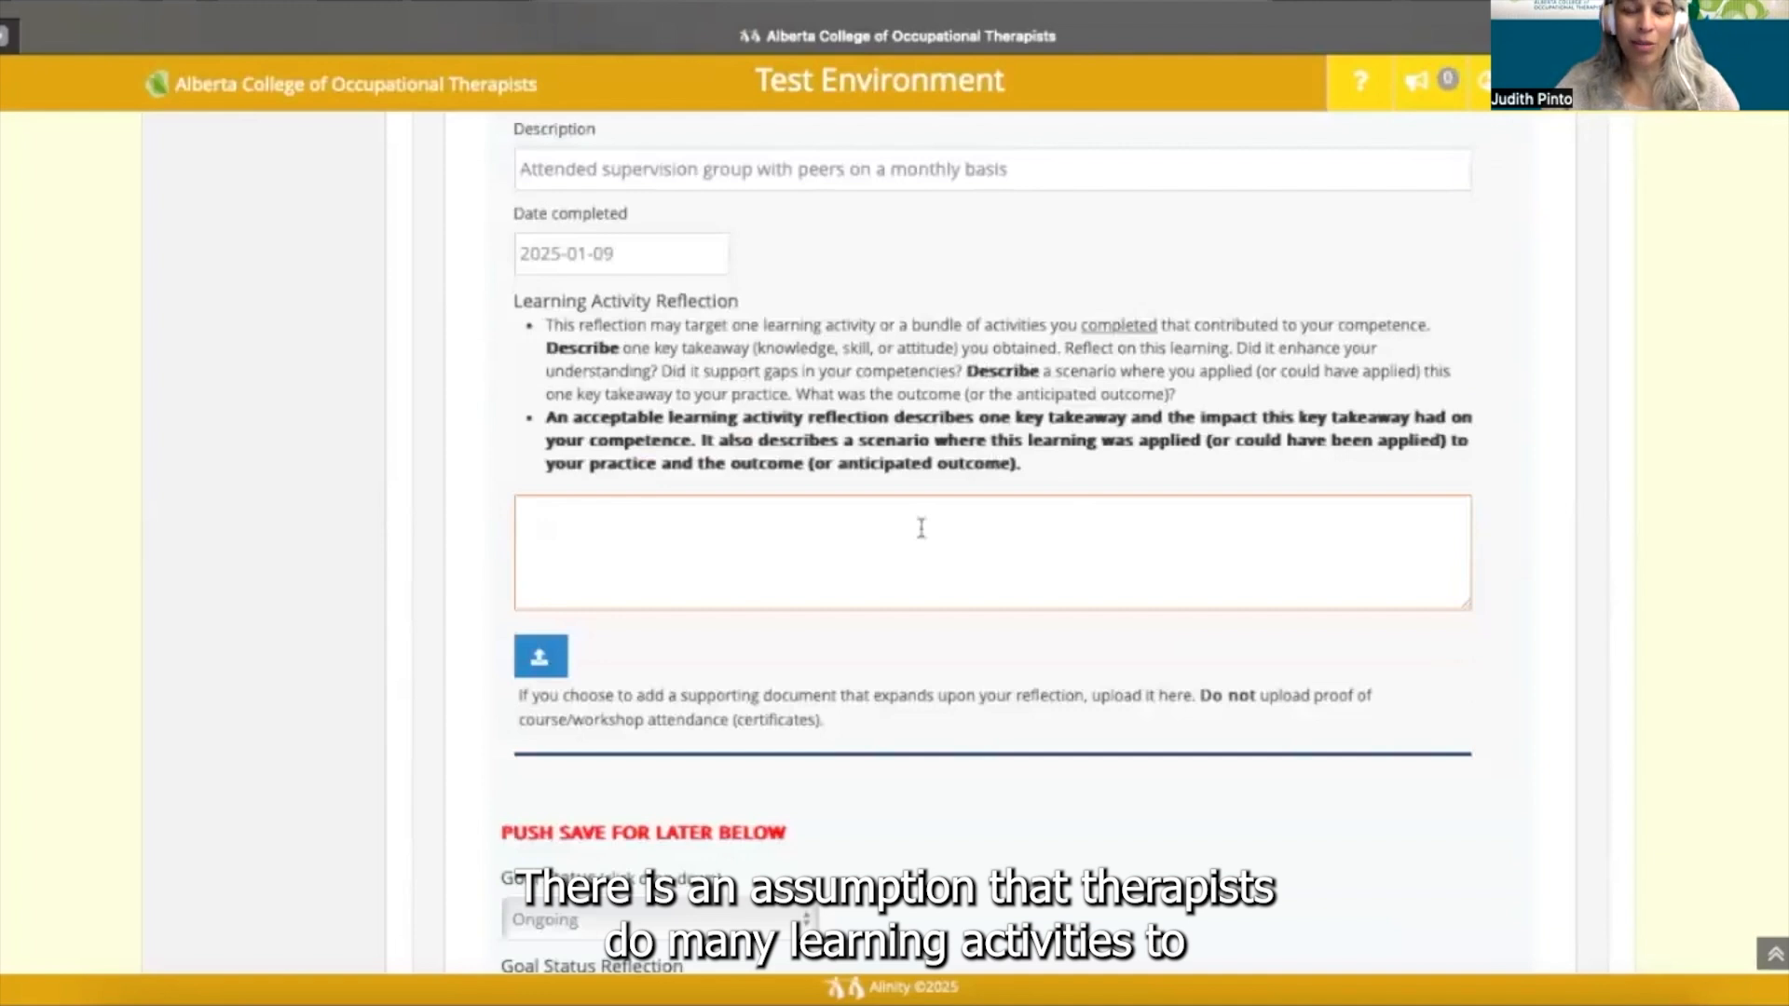
# - Enter the reflection prompts: One key takeaway, IMPACT on competence, SCENARIO applied, and OUTCOME (or anticipated outcome)
pyautogui.write('One ')
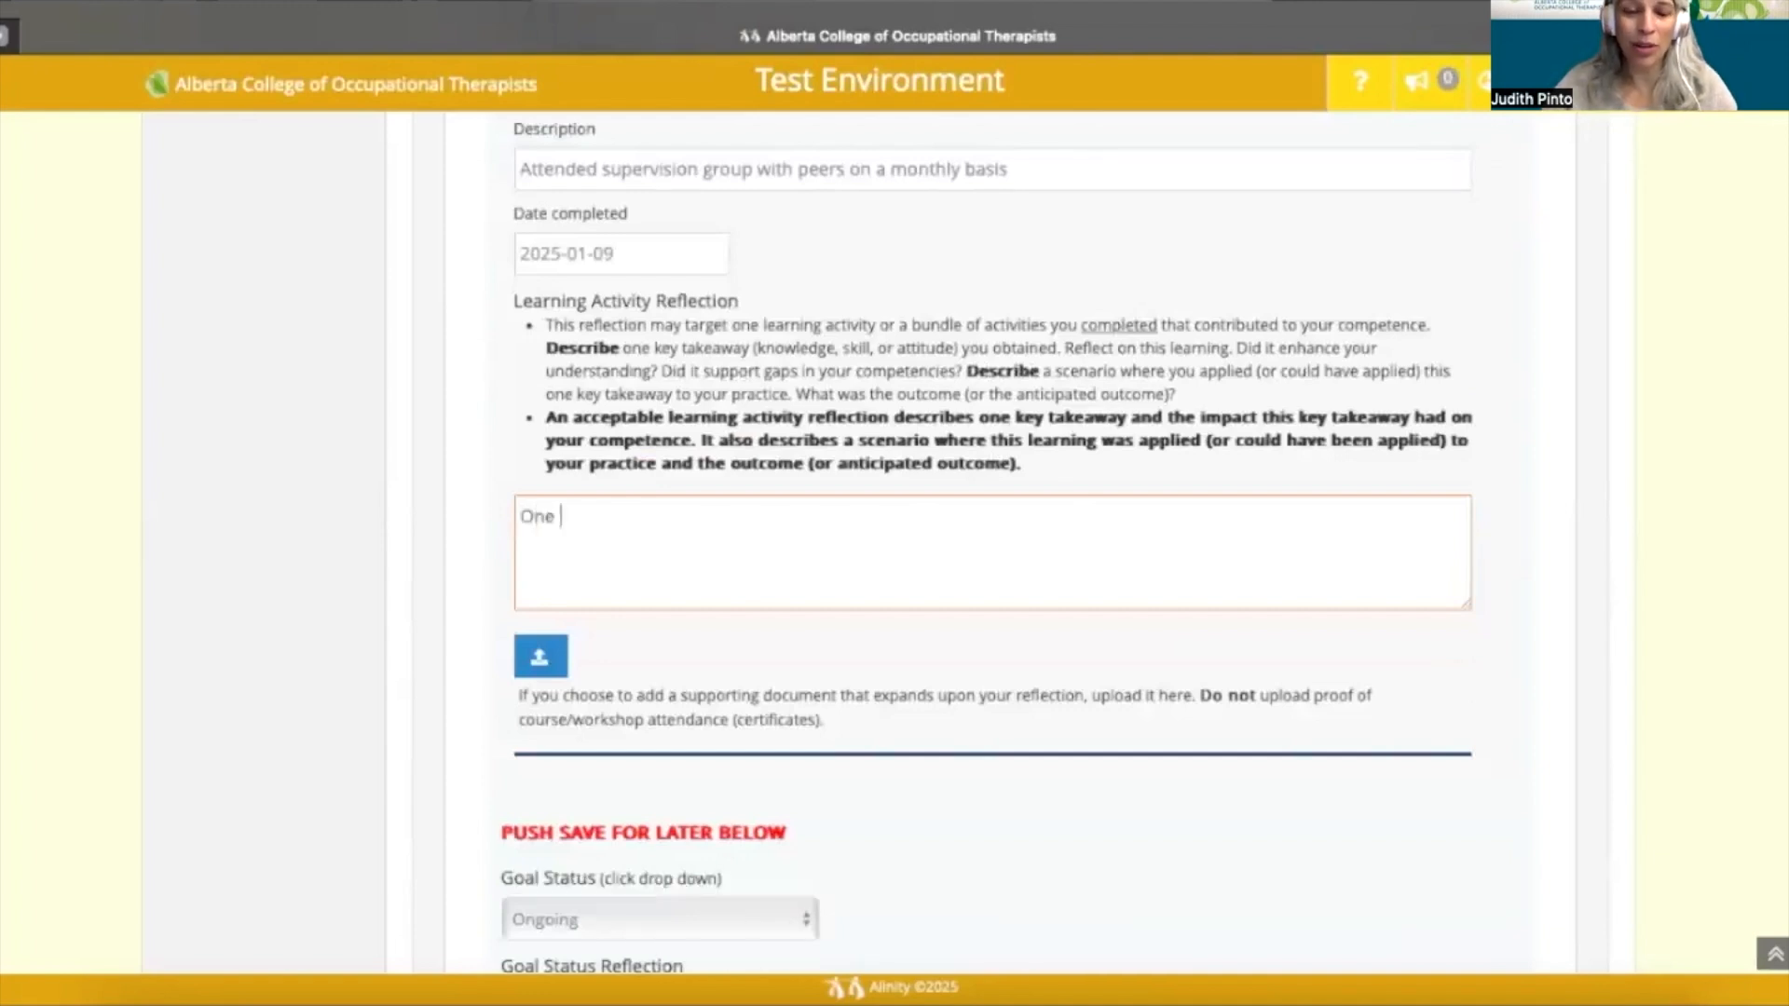
pyautogui.write('key takeaway')
pyautogui.press('Return')
pyautogui.write('IMPACT the takeaway had on your')
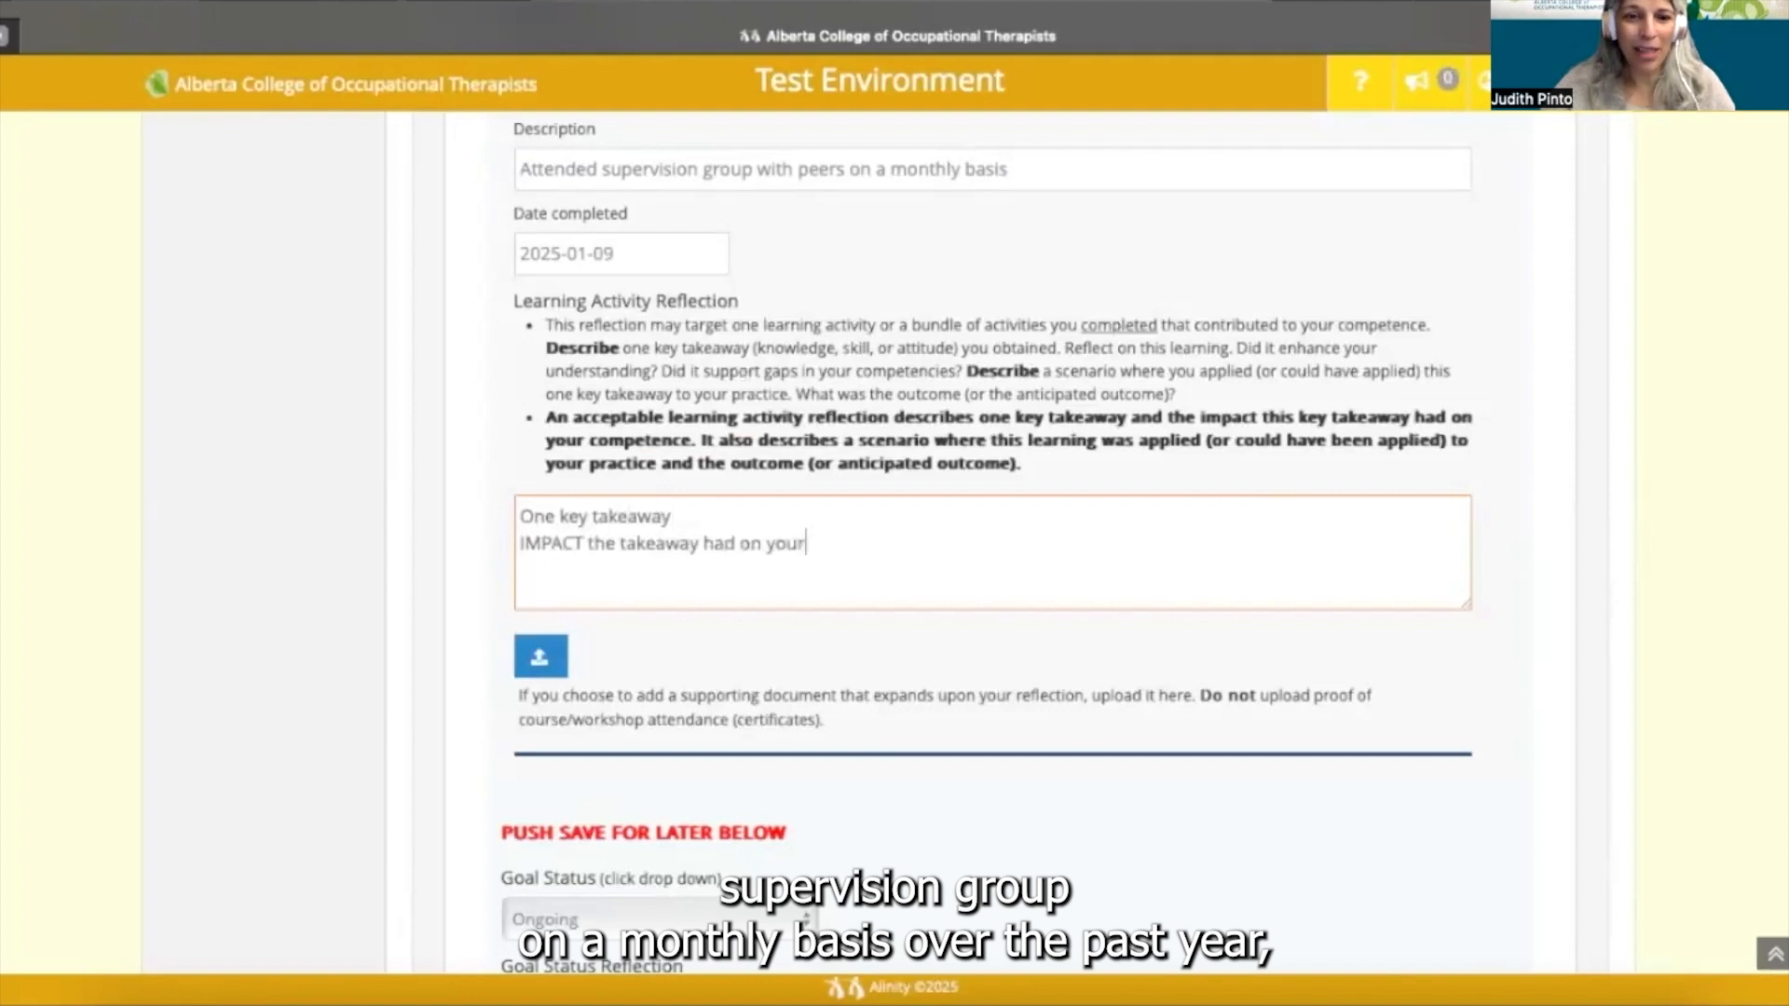
pyautogui.write(' competent')
pyautogui.press('BackSpace')
pyautogui.write('ce ')
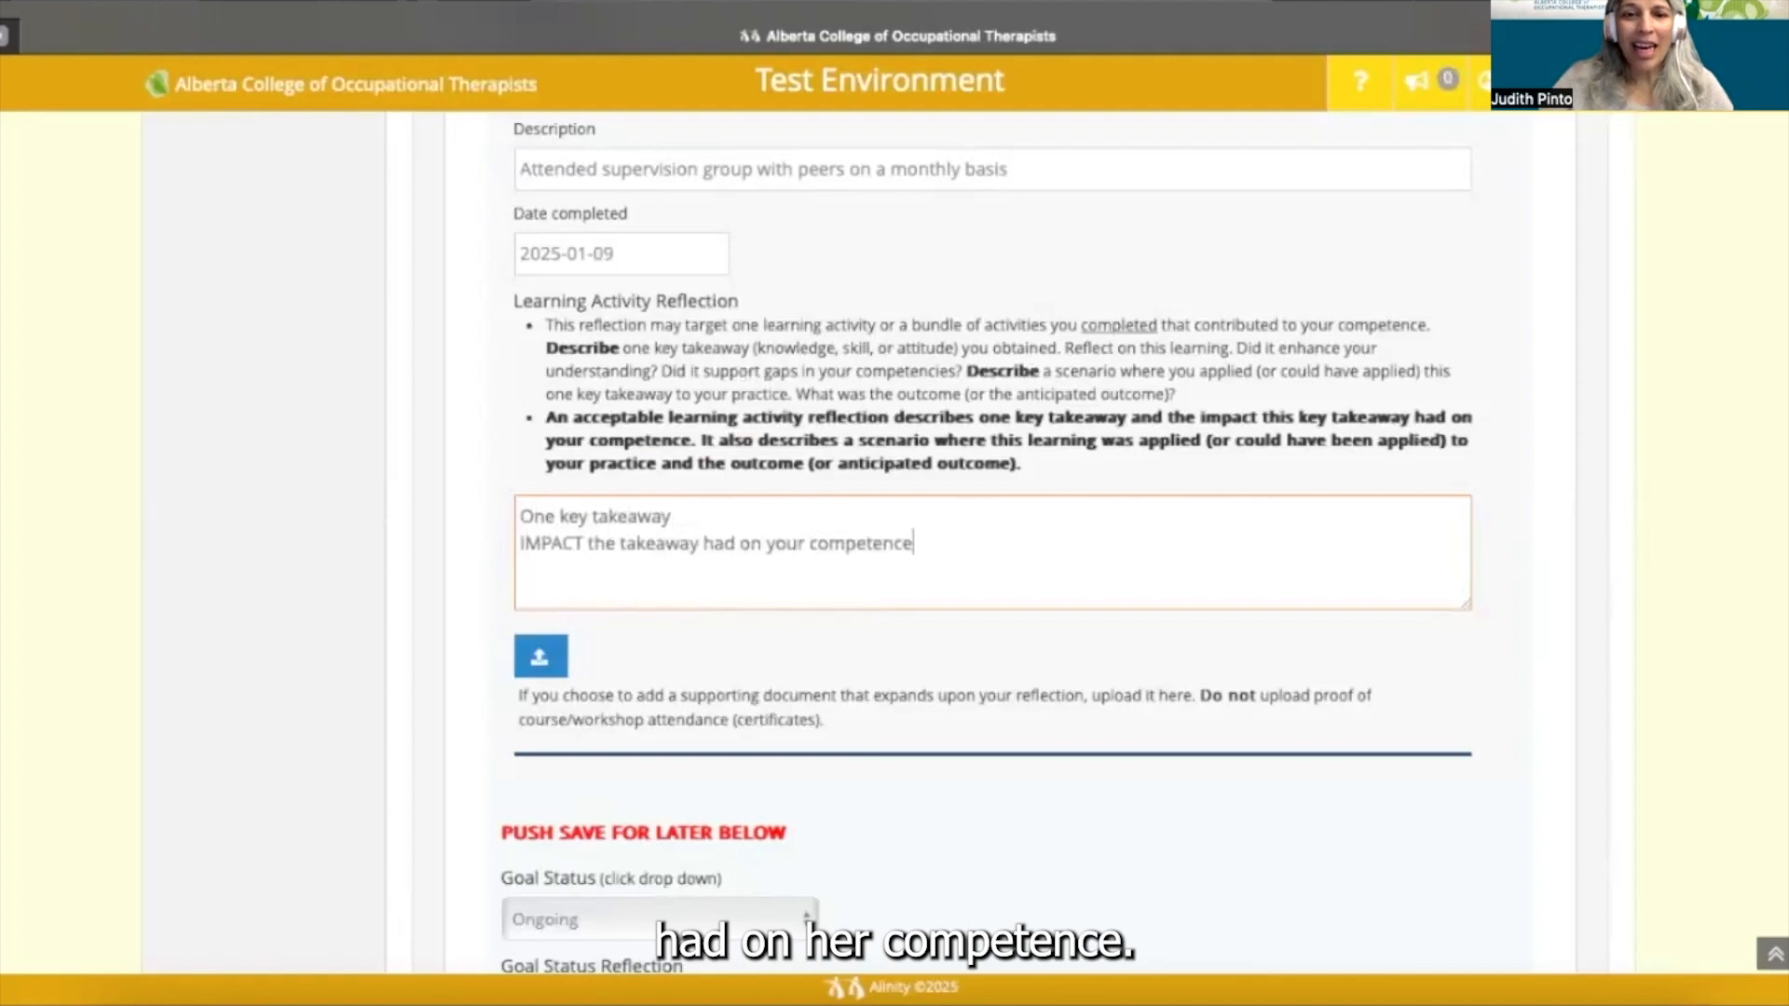
pyautogui.write('SCENARIO')
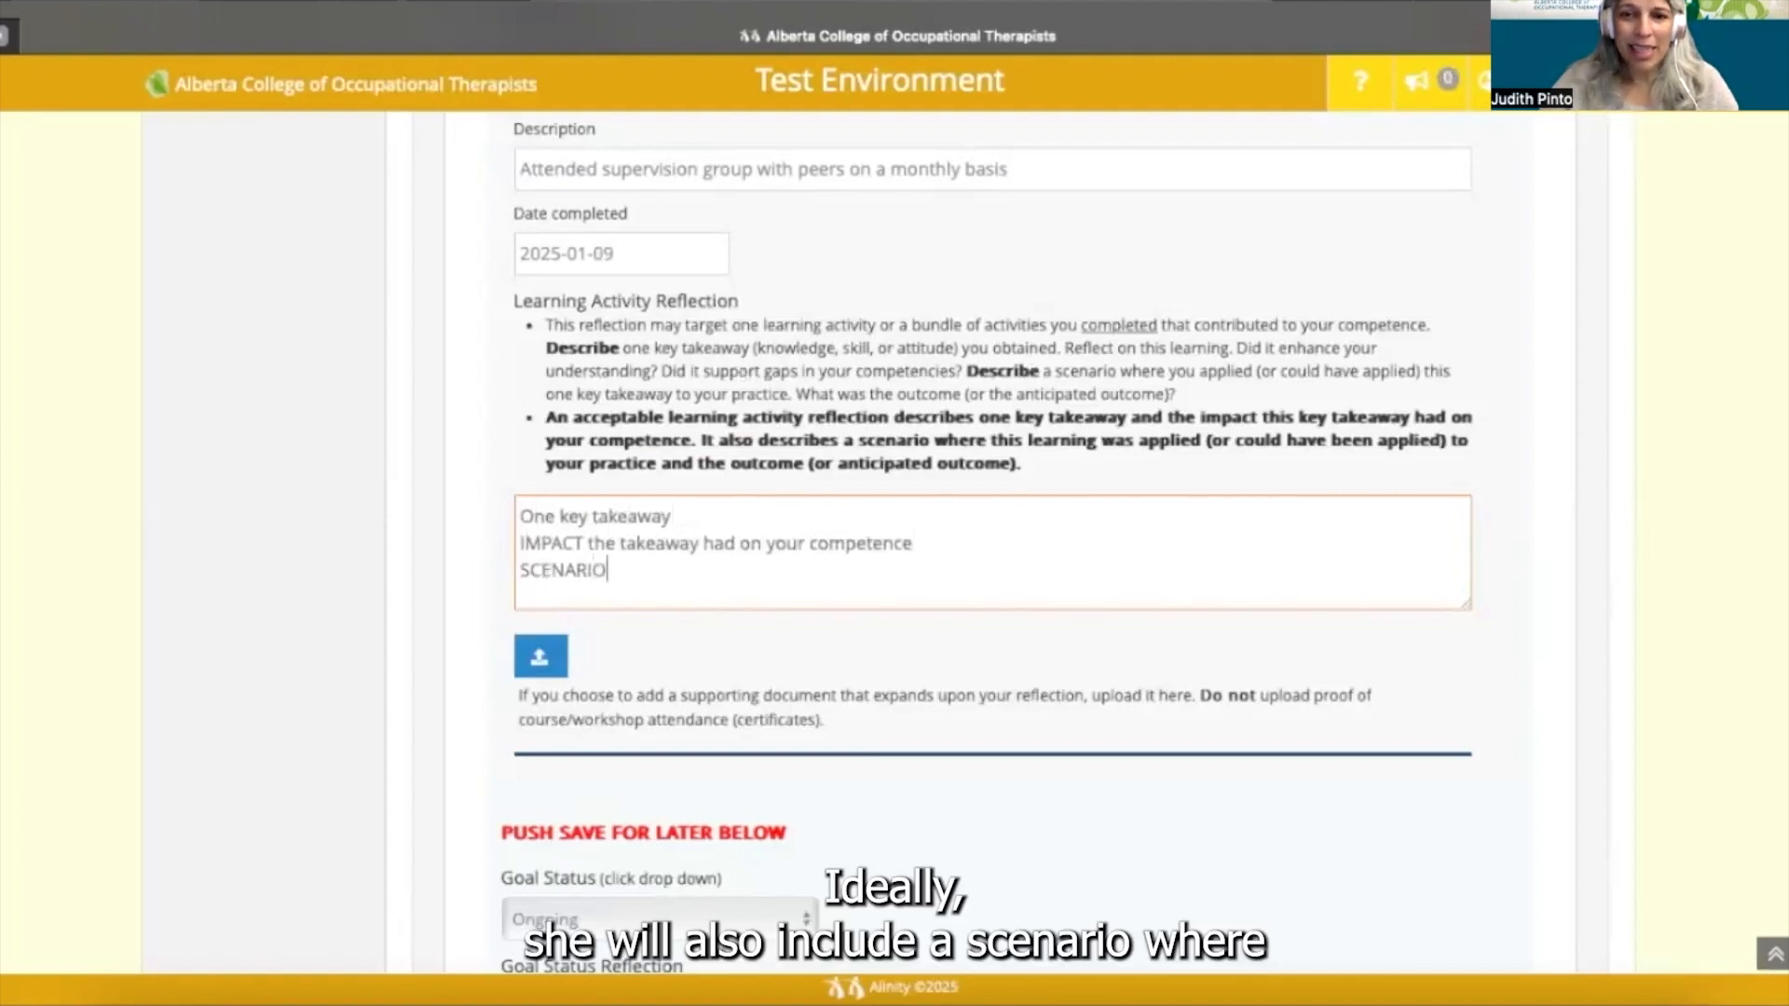
pyautogui.write(' where you app')
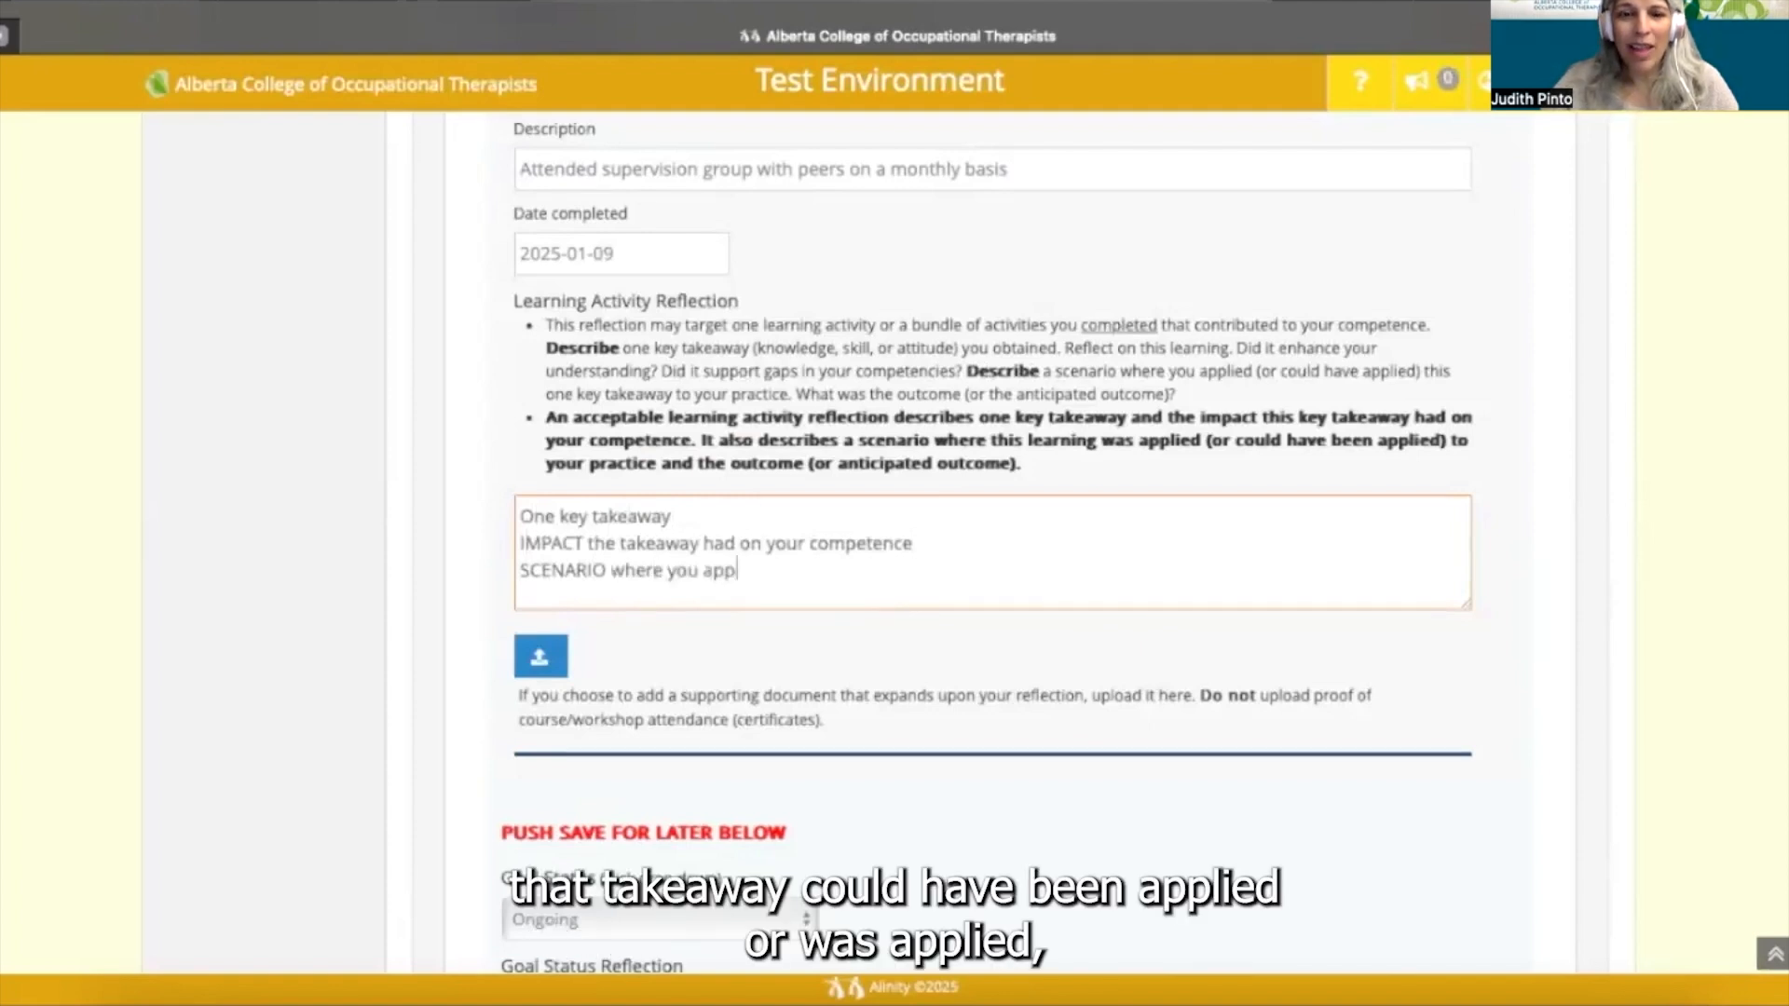
pyautogui.write('lied this ')
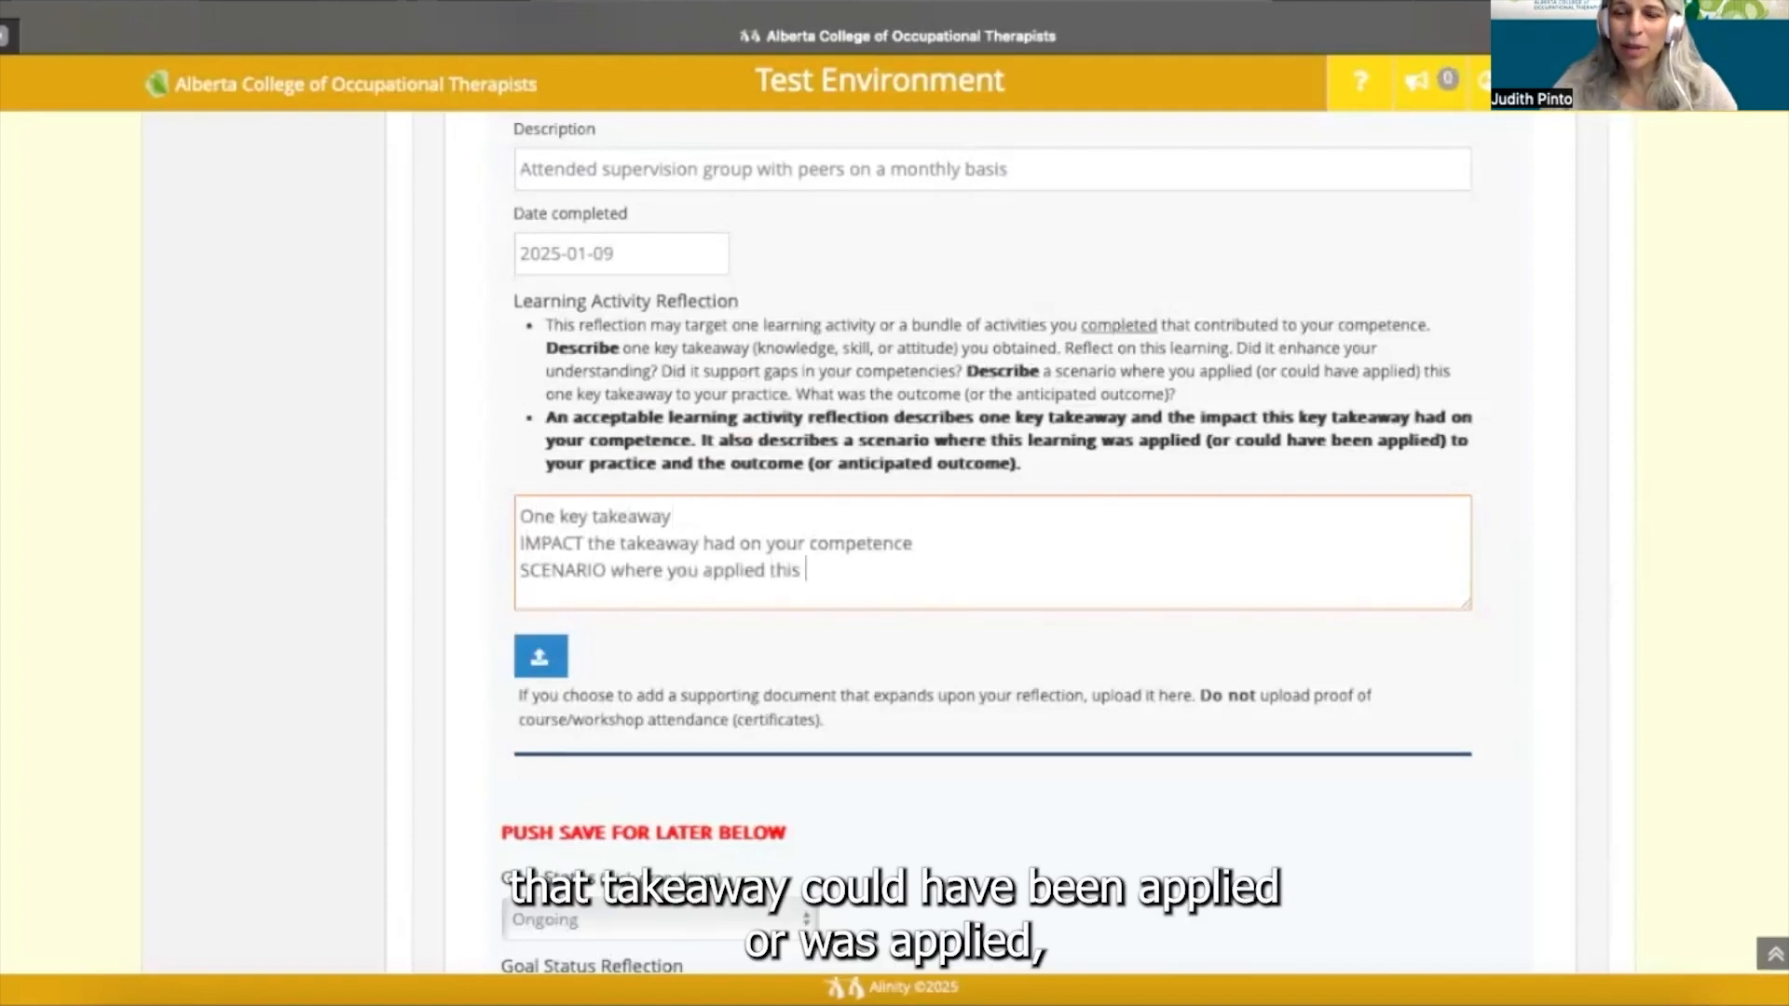
pyautogui.write('take')
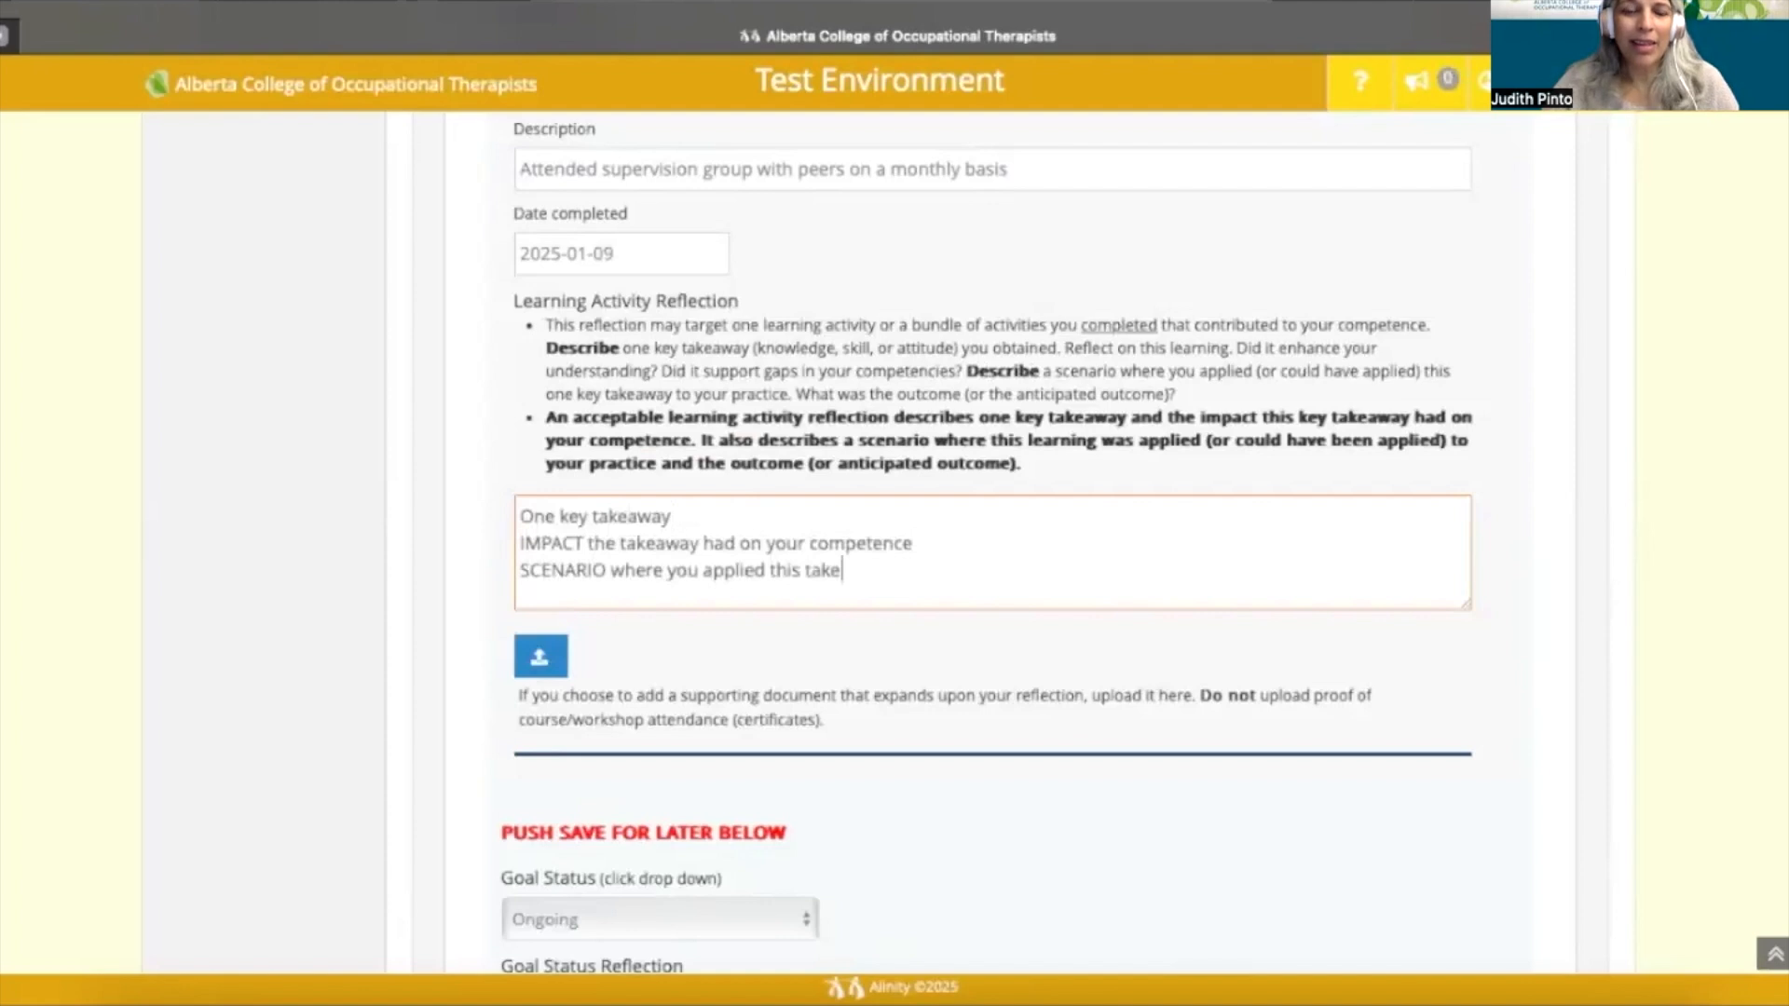
pyautogui.write('away')
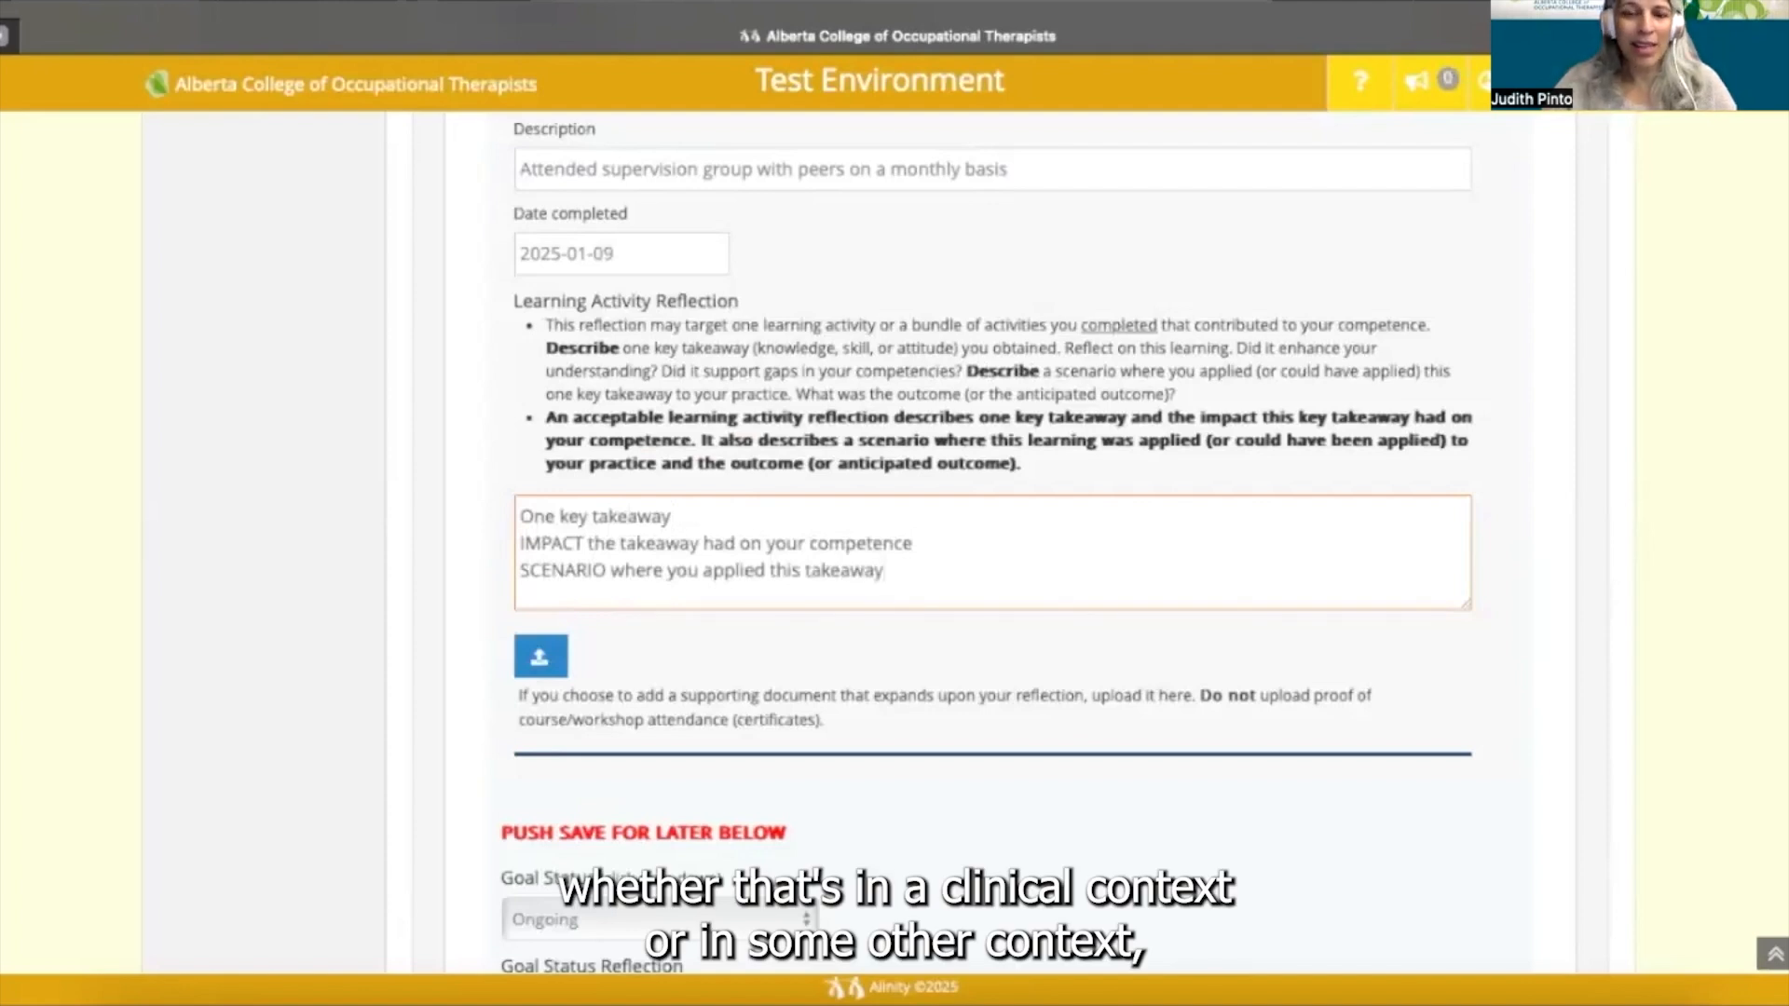
pyautogui.write(' (o')
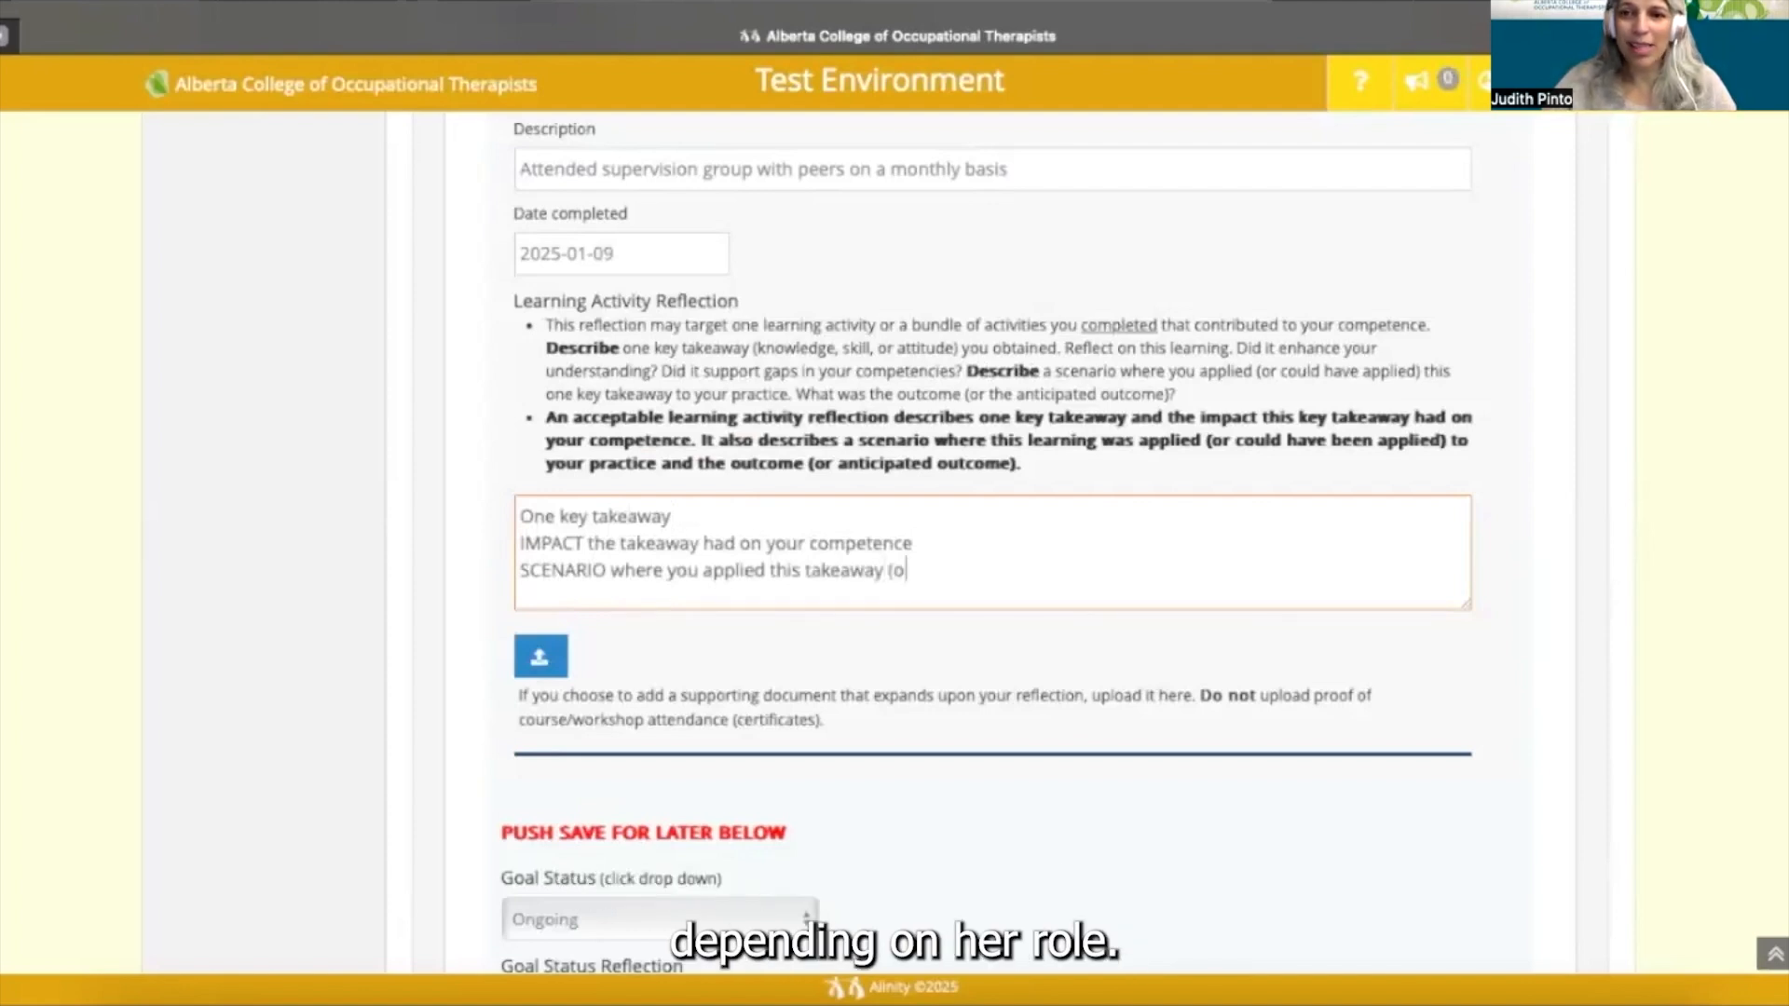
pyautogui.write('r COULD have applied)')
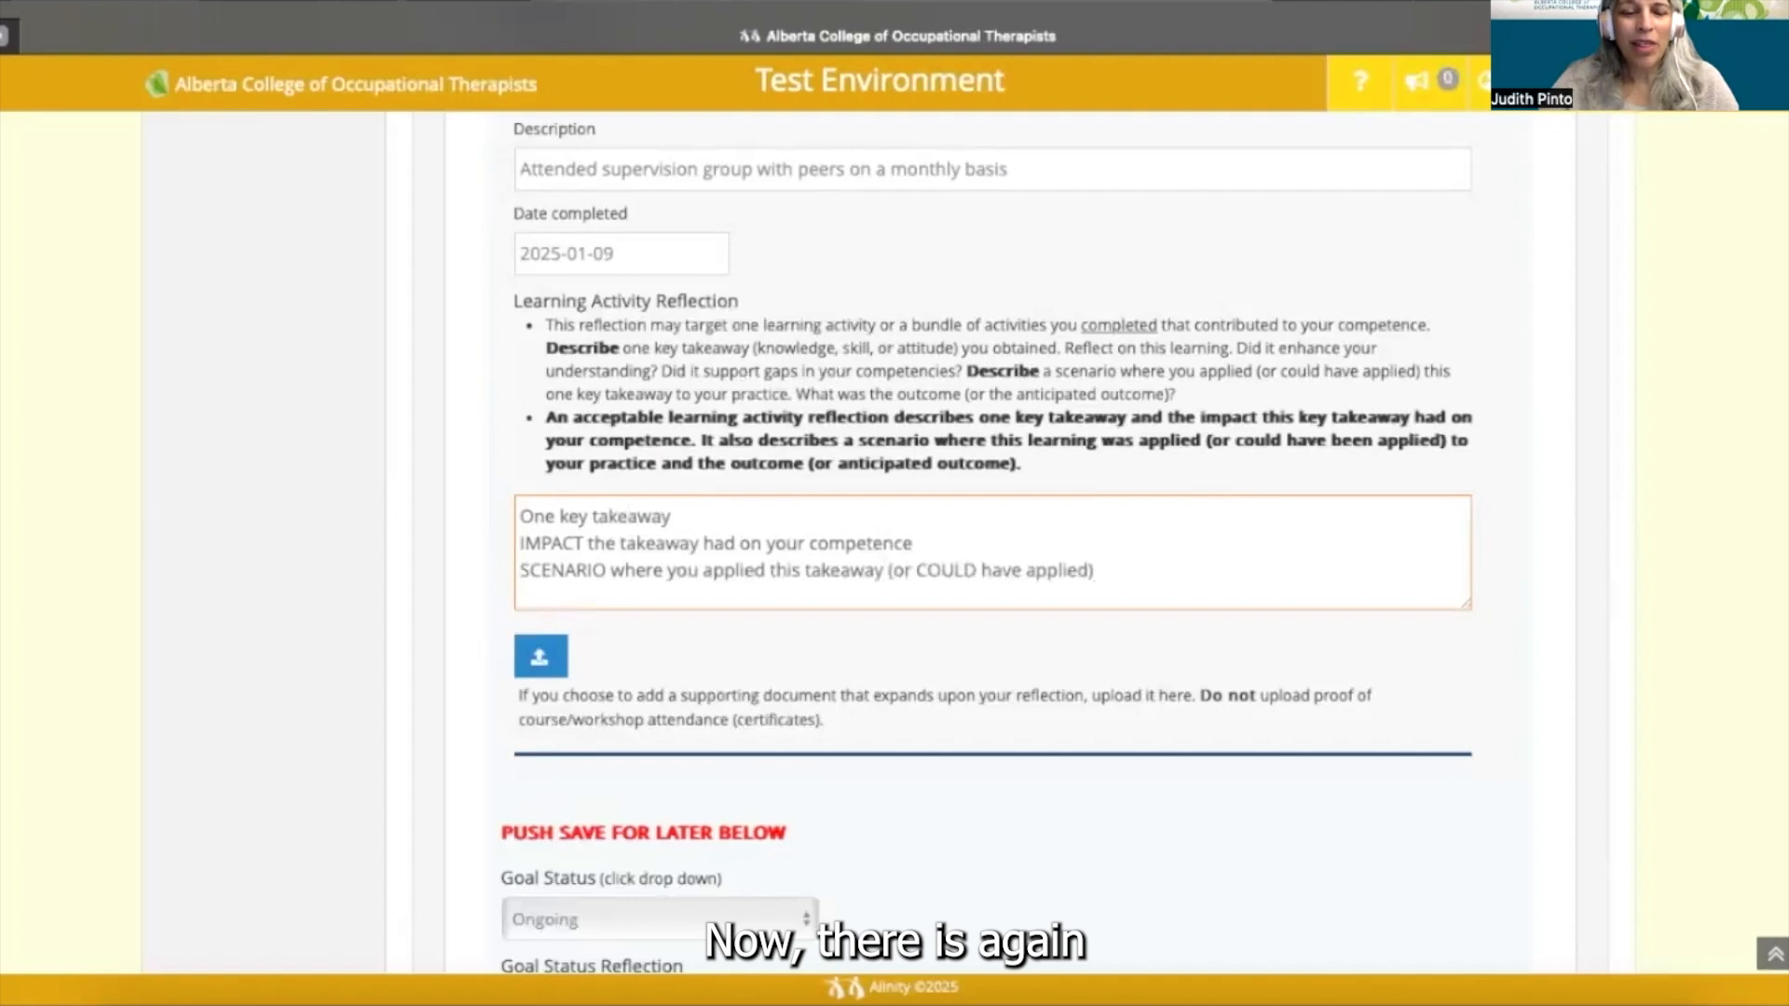
pyautogui.press('Return')
pyautogui.write('OUTCOM')
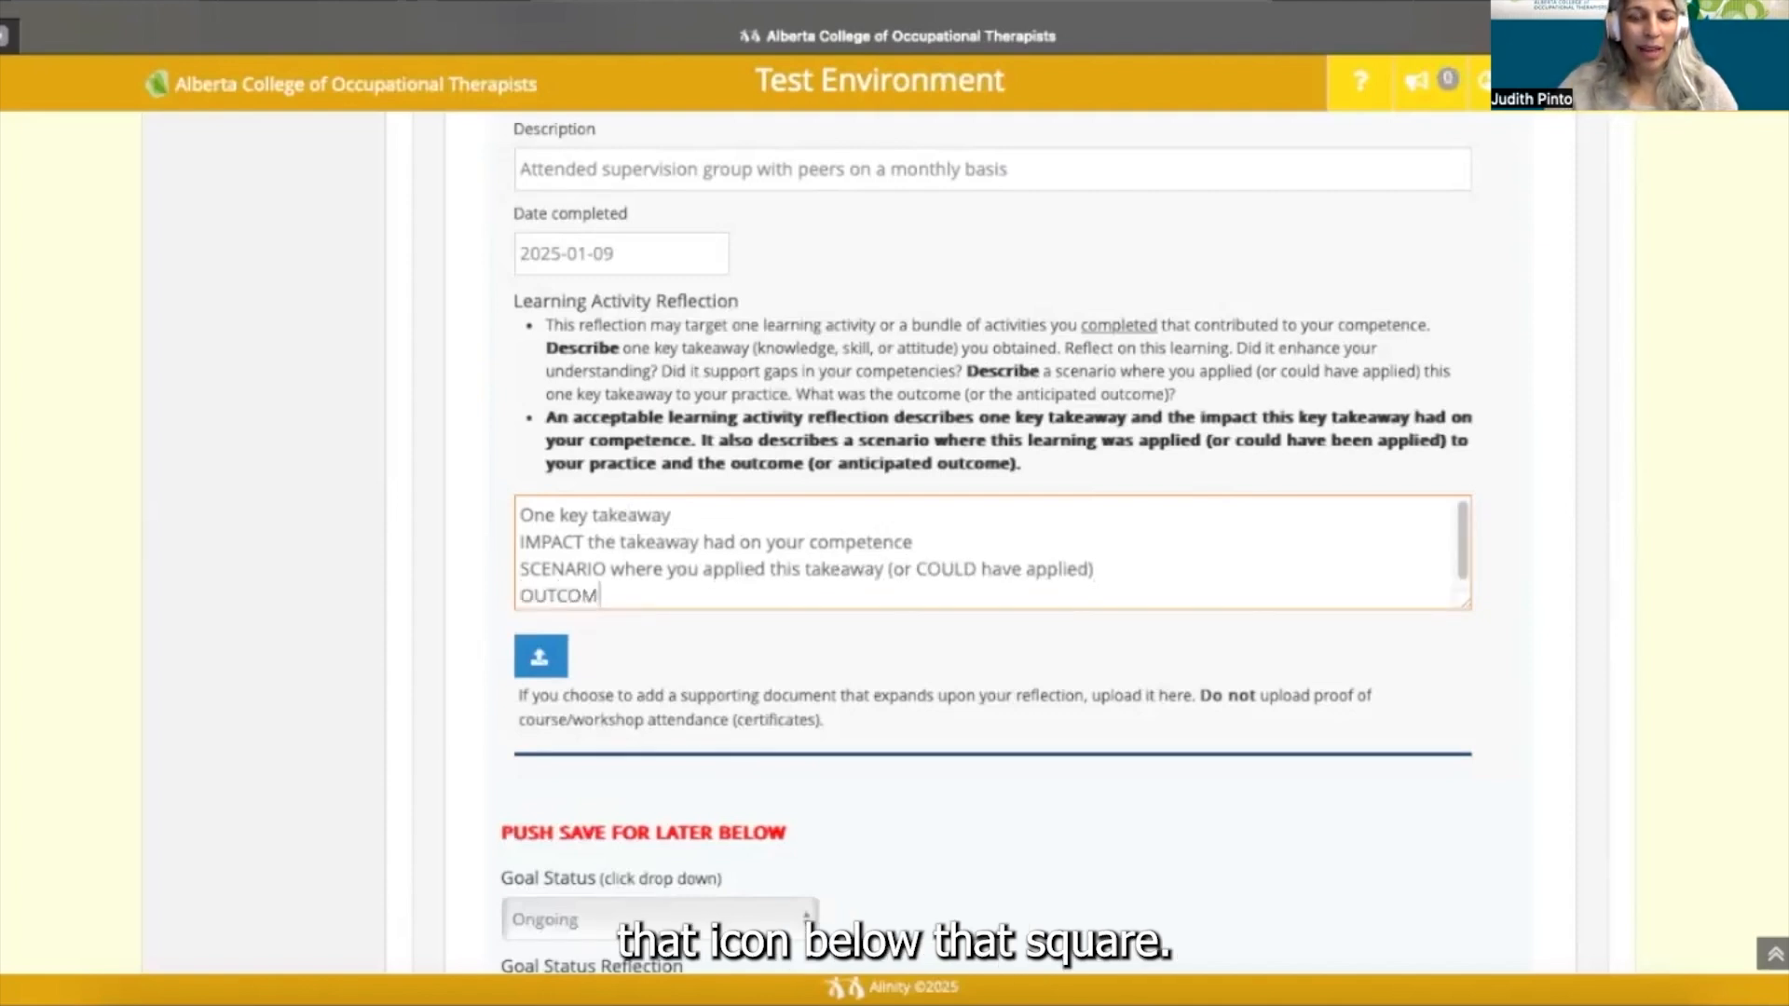
pyautogui.write('E (or ')
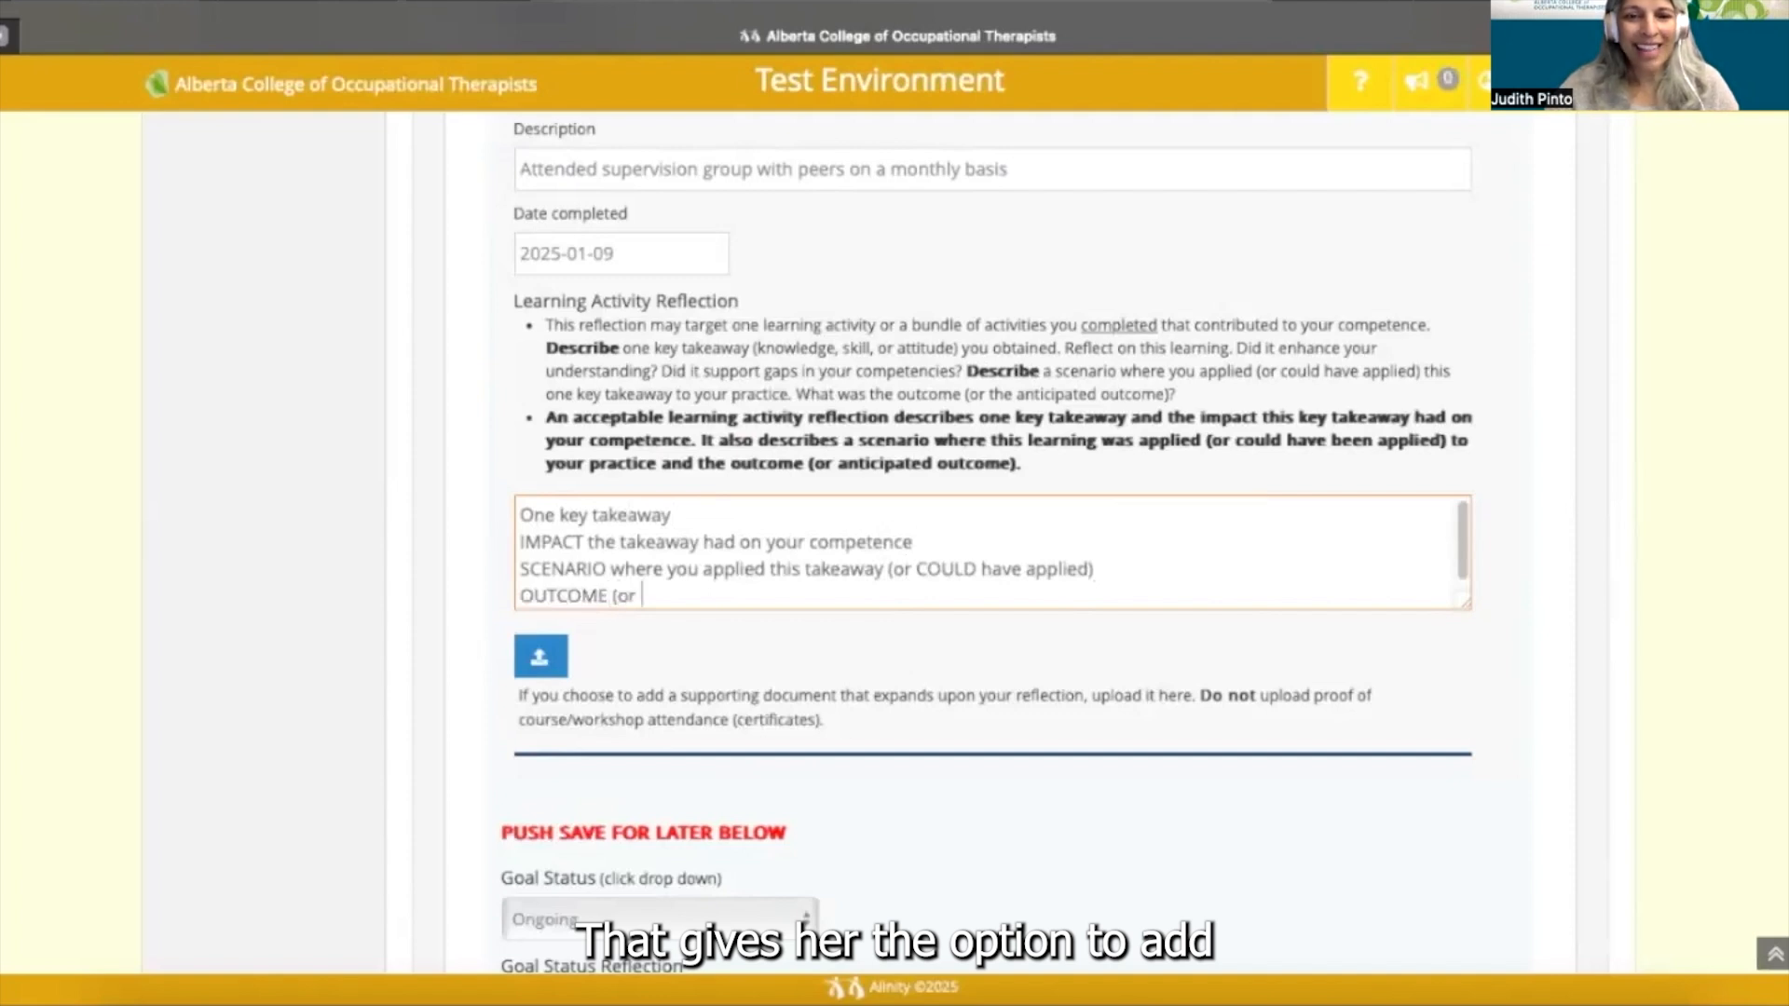
pyautogui.write('anticipated outcome)')
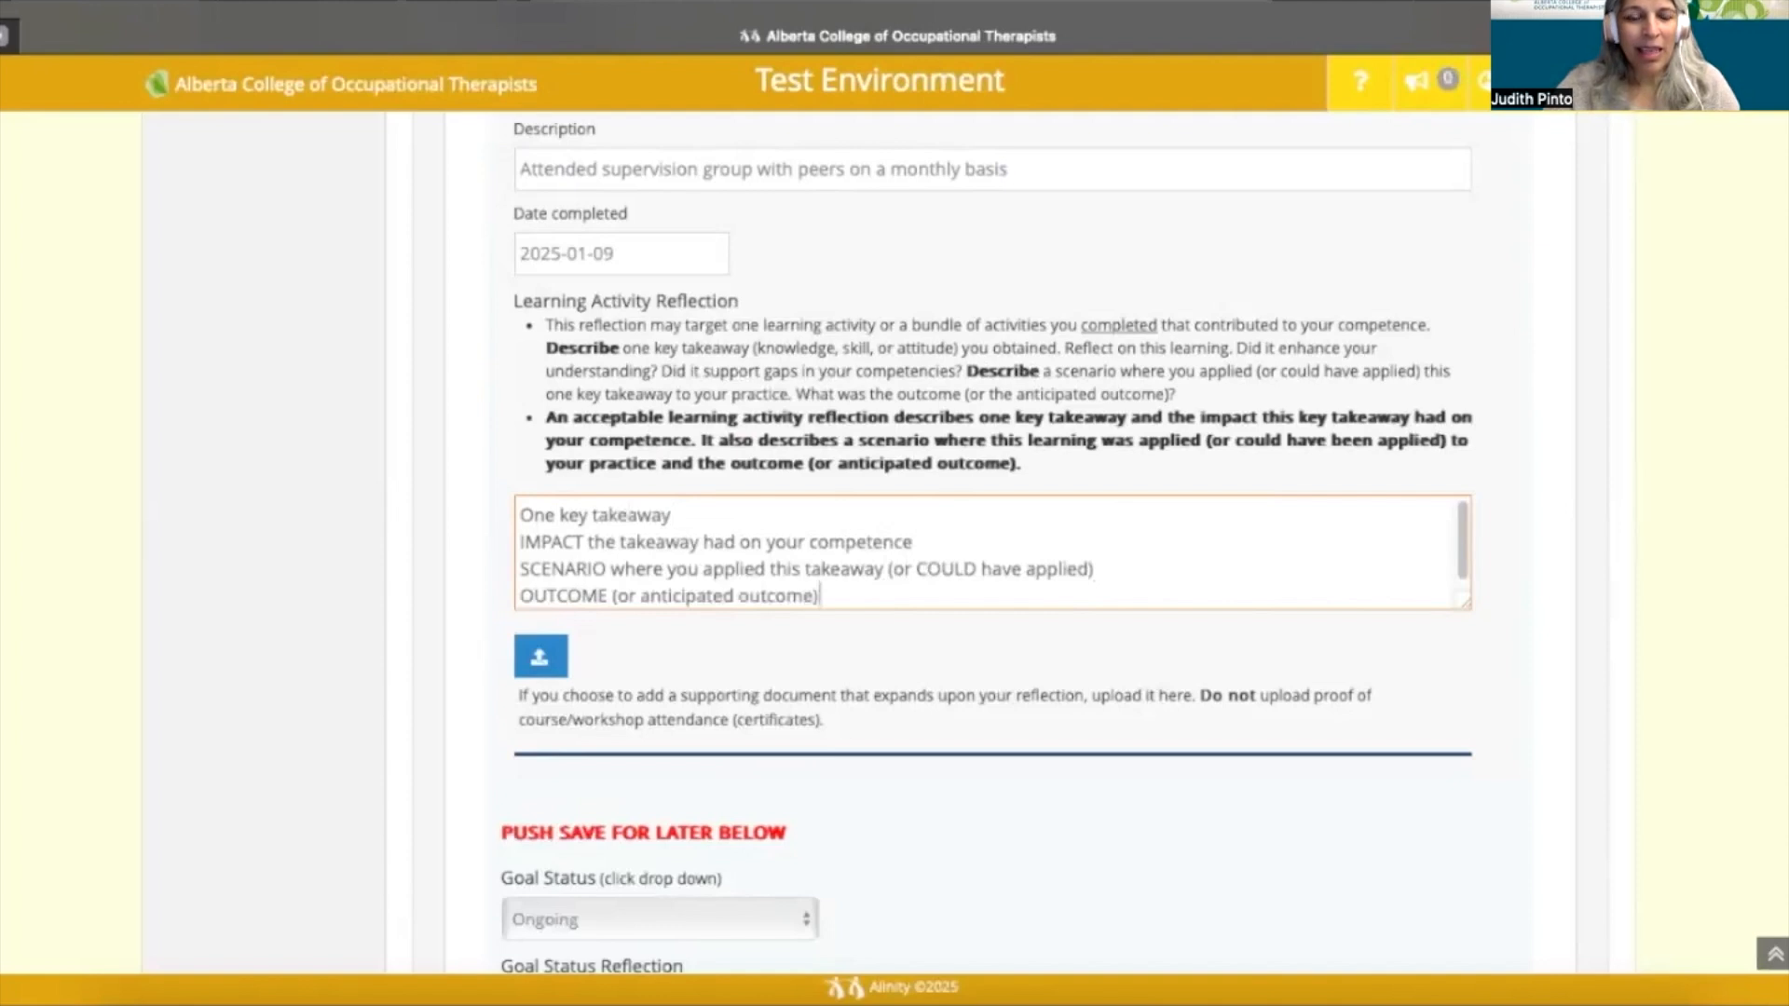
pyautogui.press('Return')
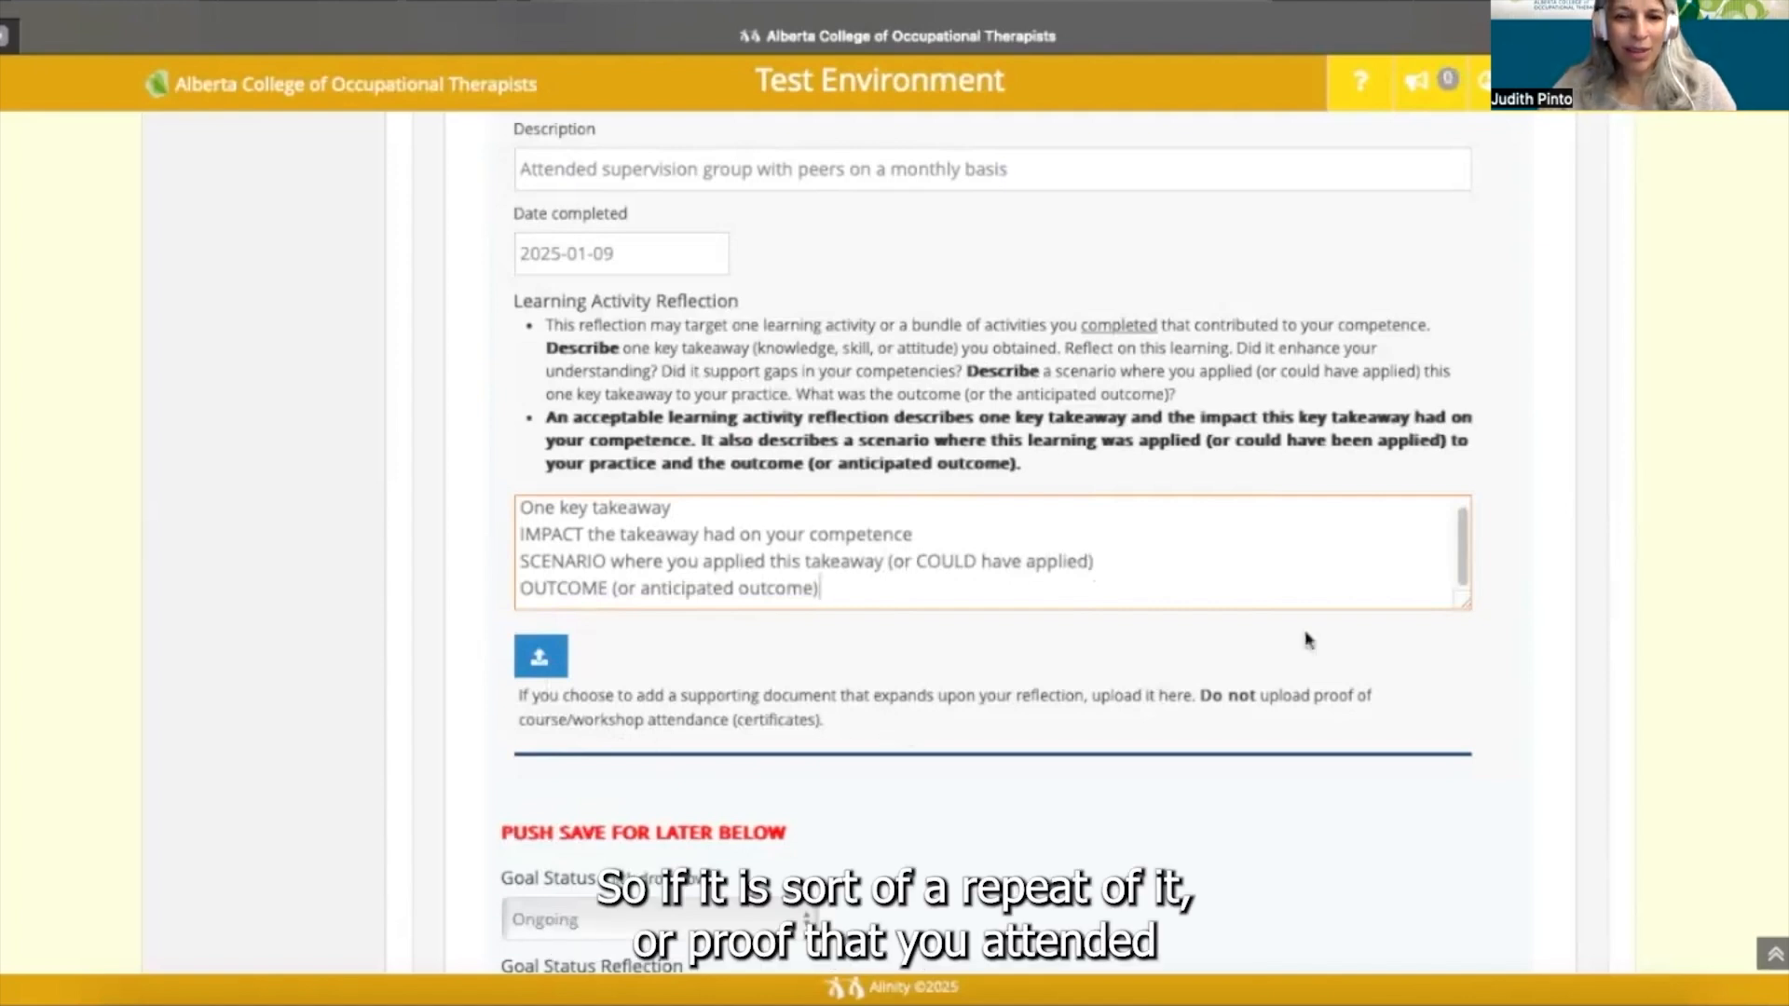
# - Enlarge the reflection box and begin a note below the prompts: 'PRO TIP: Type your content in a word docu'
pyautogui.moveTo(1470, 607); pyautogui.dragTo(1483, 946)
pyautogui.scroll(-1, 1332, 489)
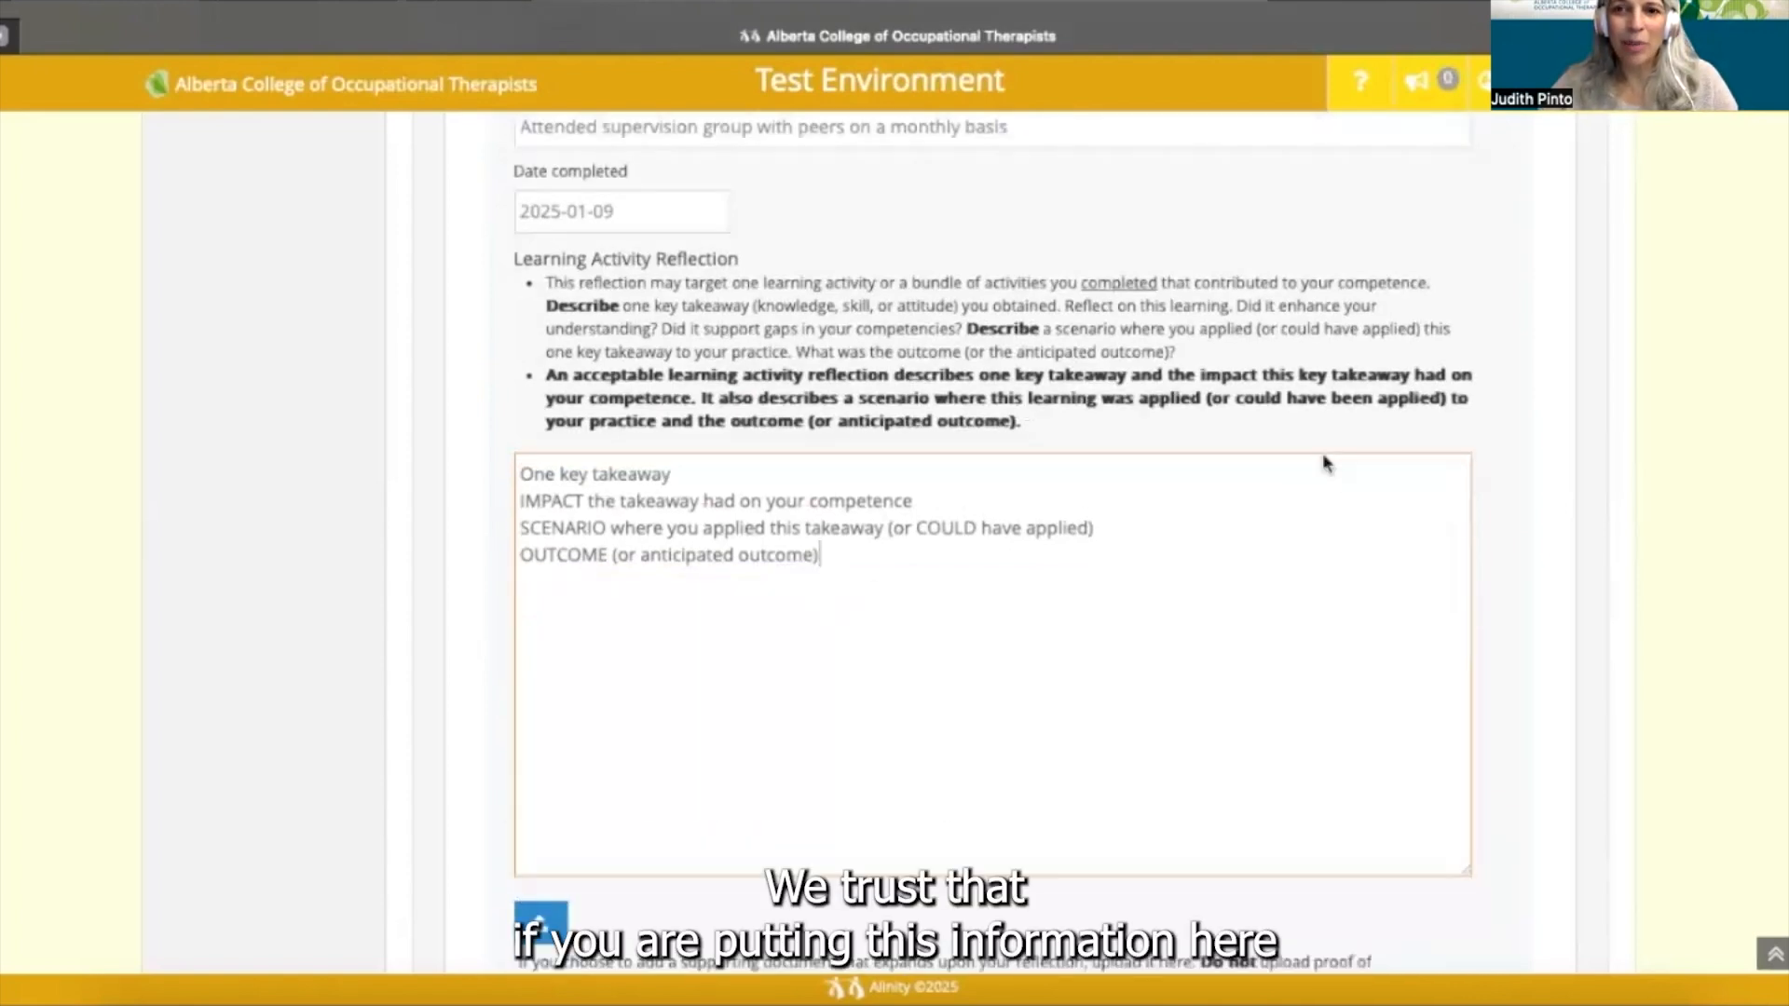
pyautogui.scroll(-3, 1323, 457)
pyautogui.scroll(-3, 1321, 453)
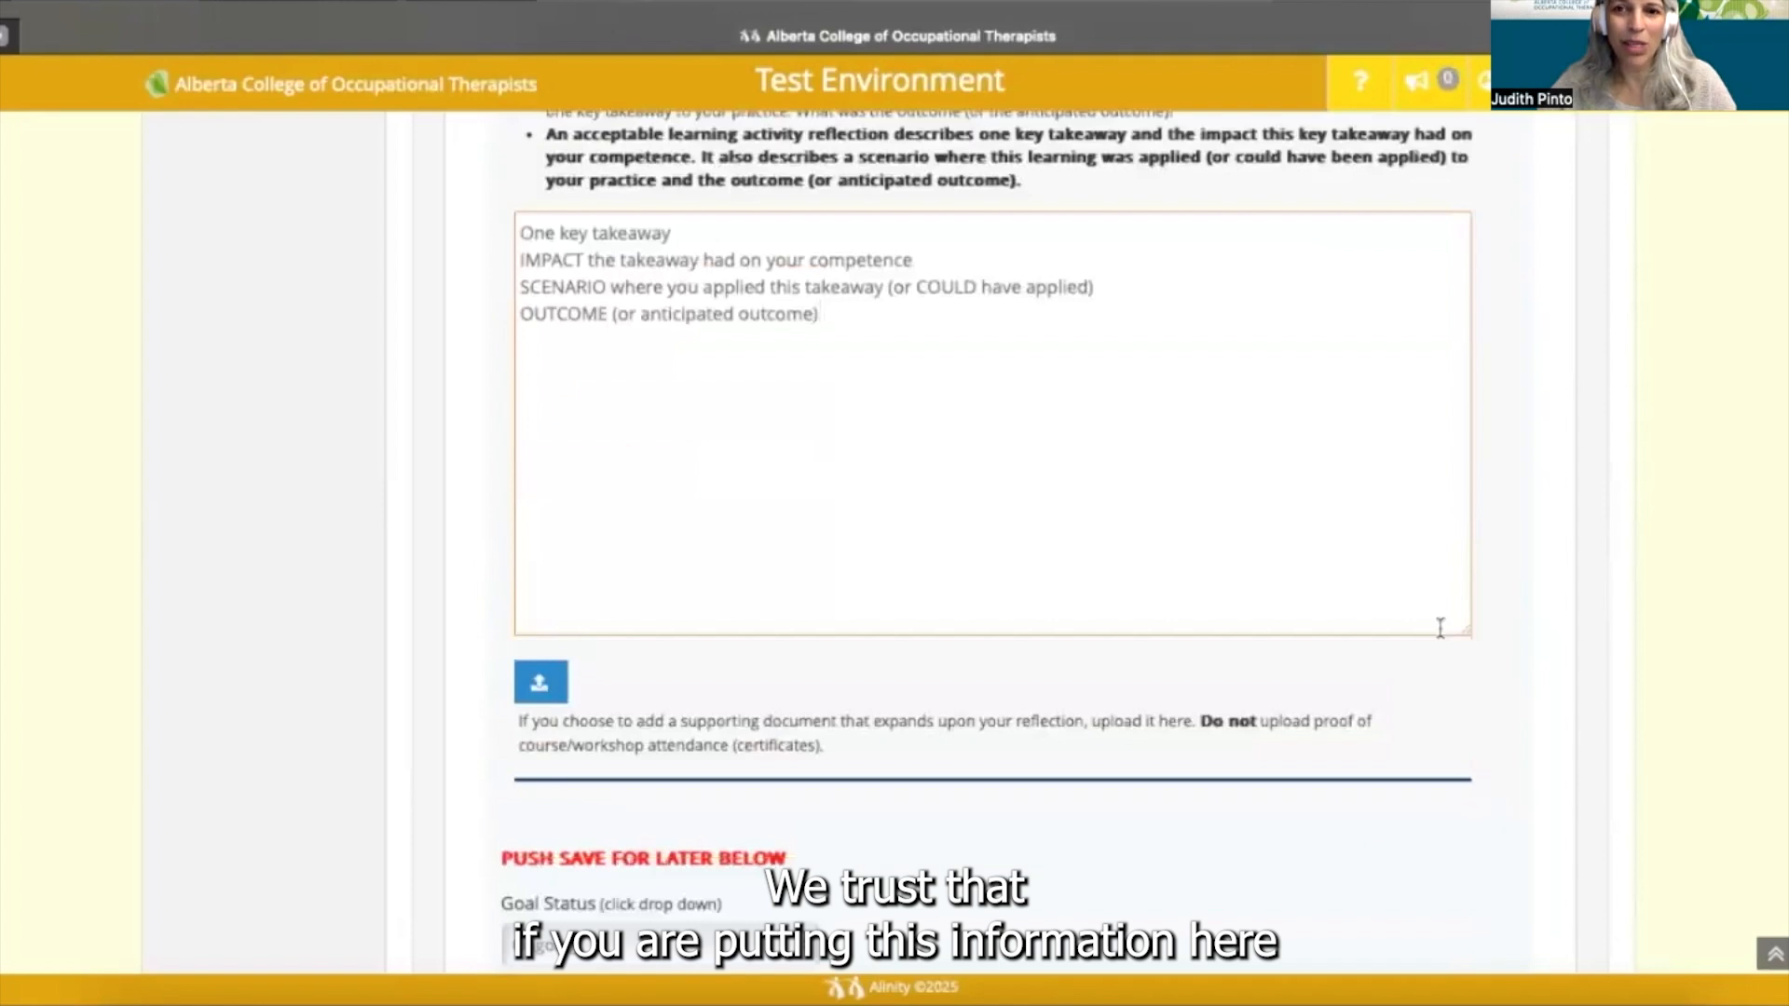
pyautogui.moveTo(1467, 632); pyautogui.dragTo(1481, 844)
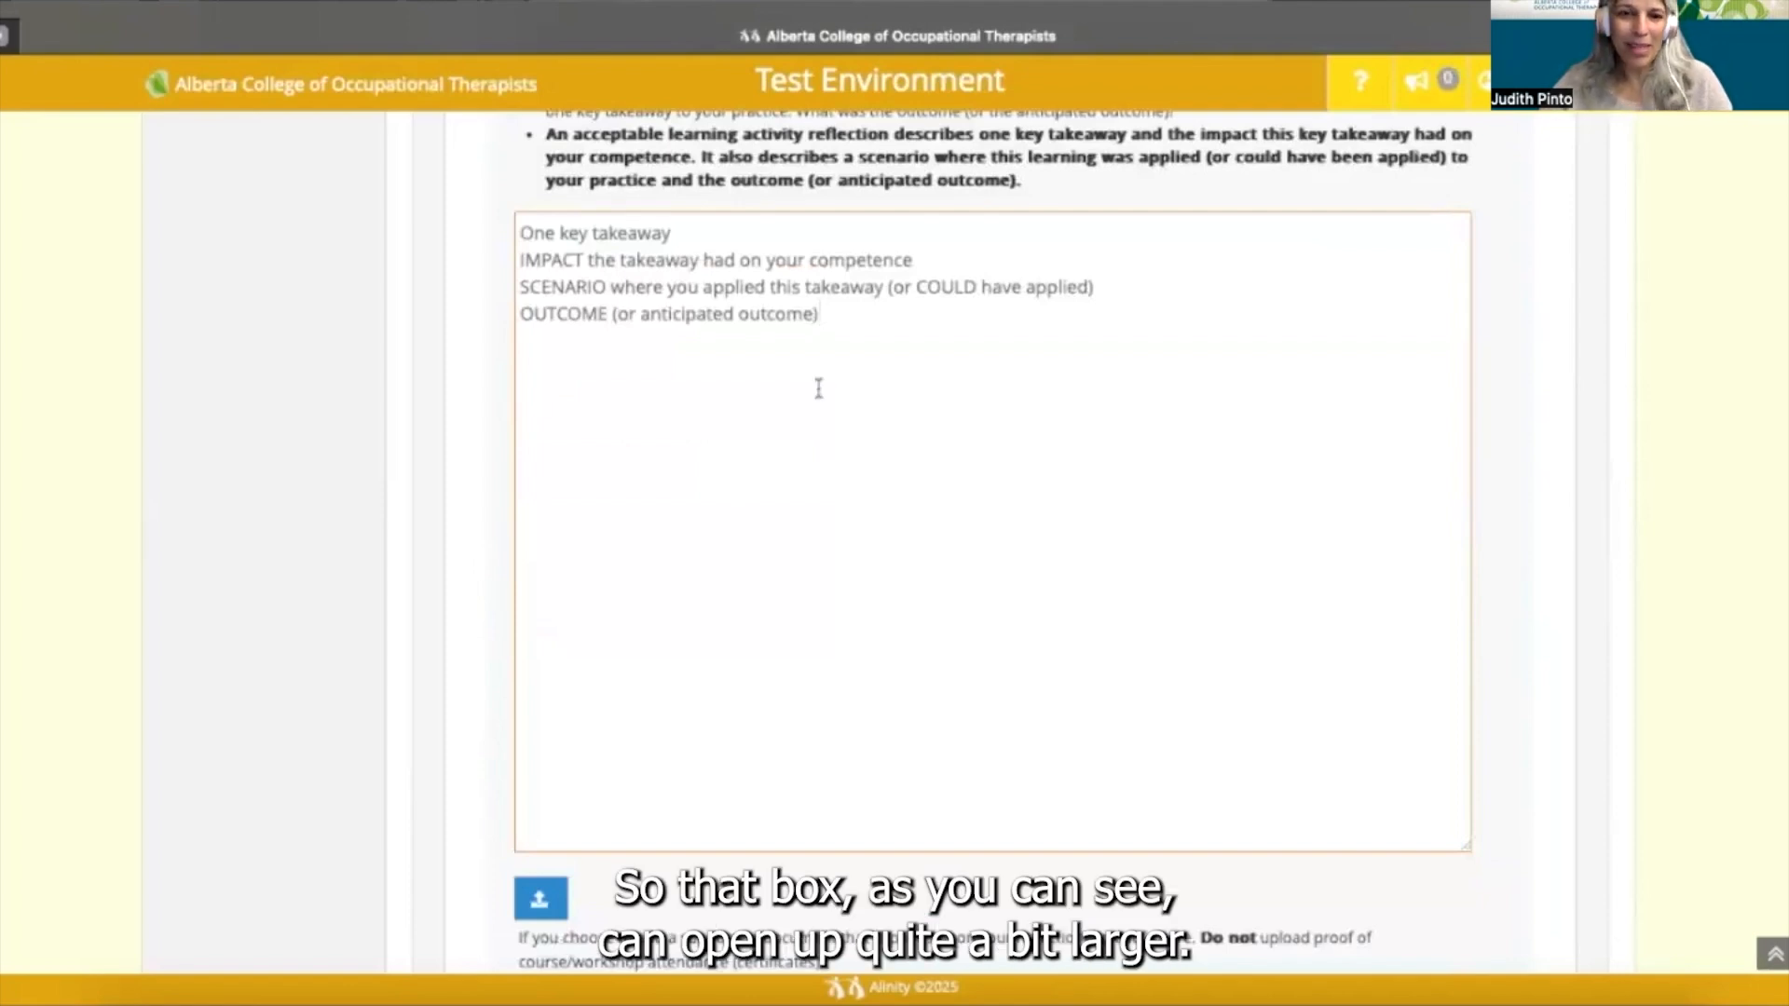
pyautogui.press('Return')
pyautogui.press('Return')
pyautogui.press('Return')
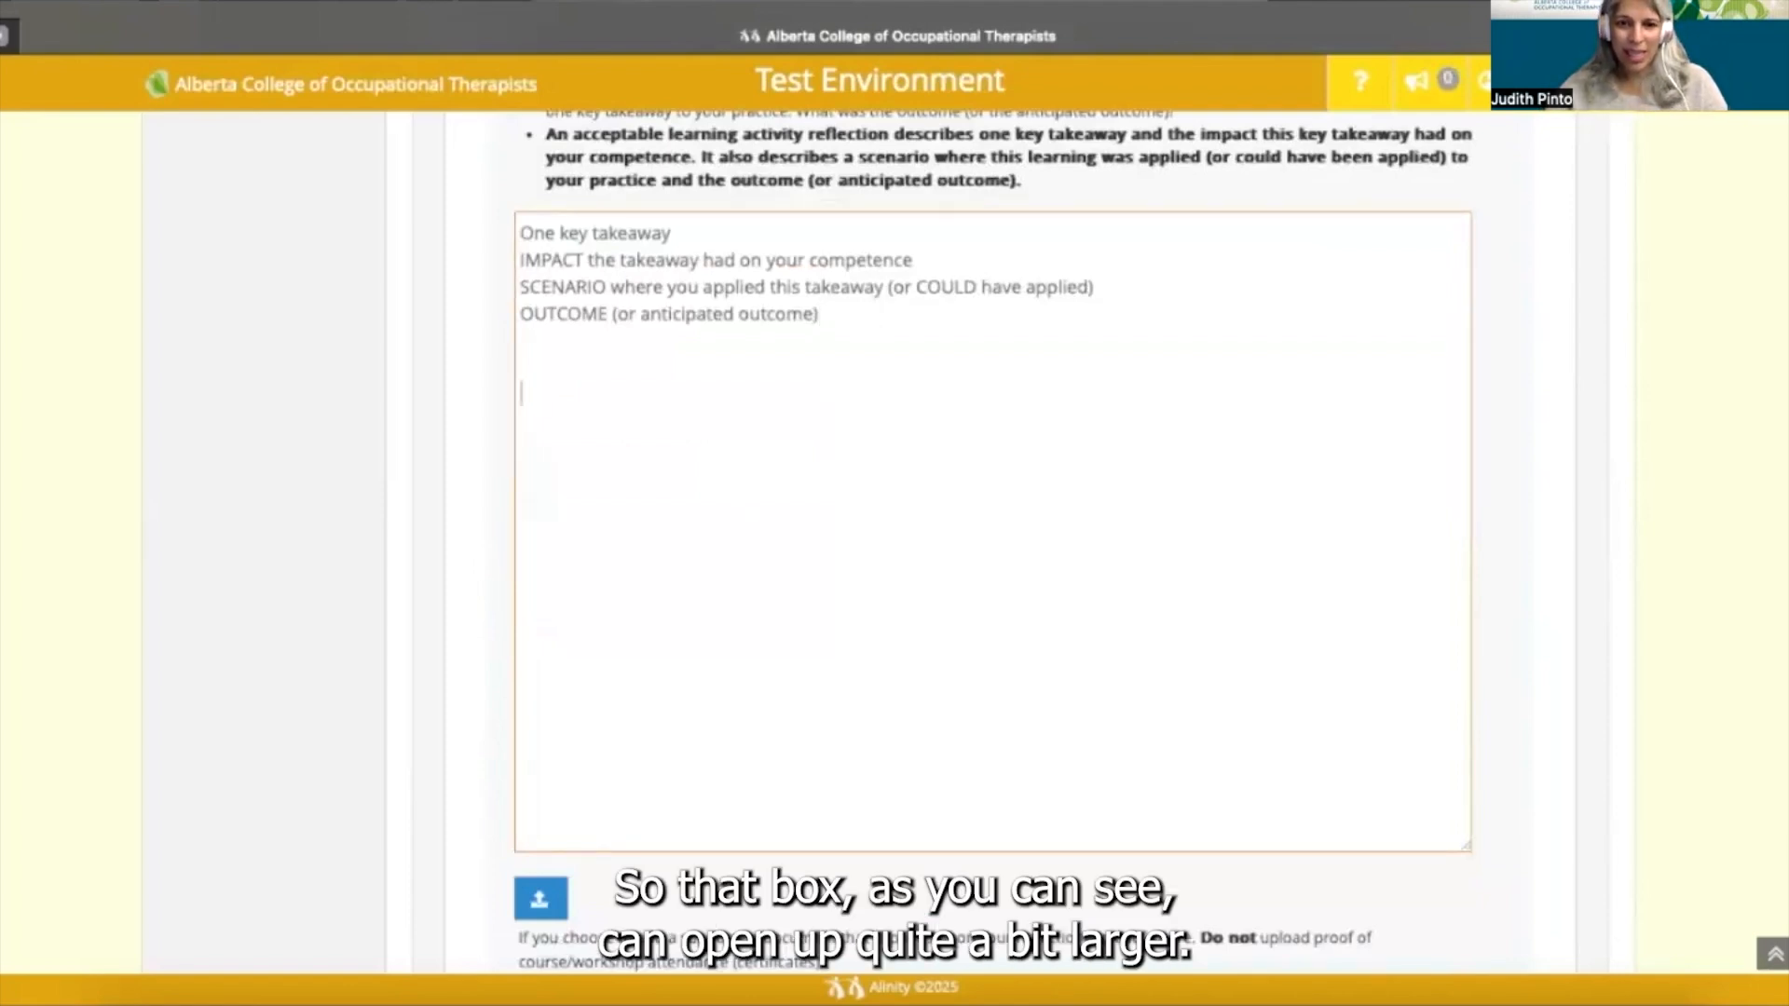
pyautogui.write('PR')
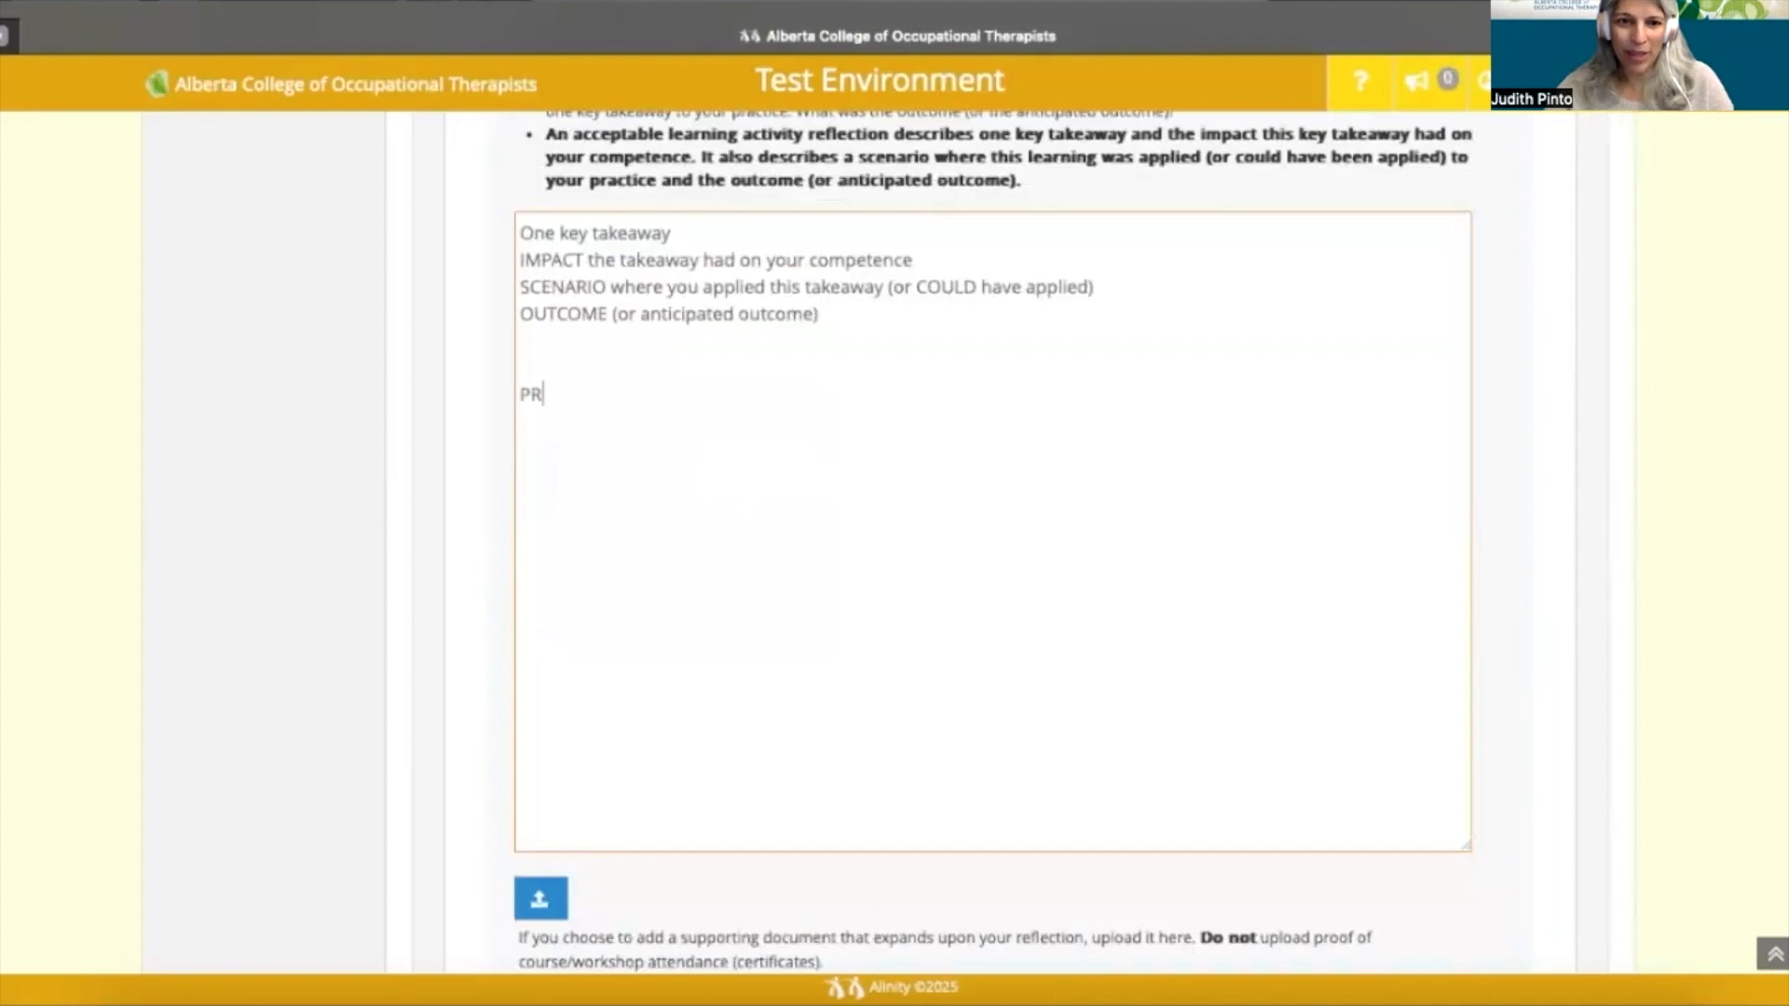
pyautogui.write('O TIP: ')
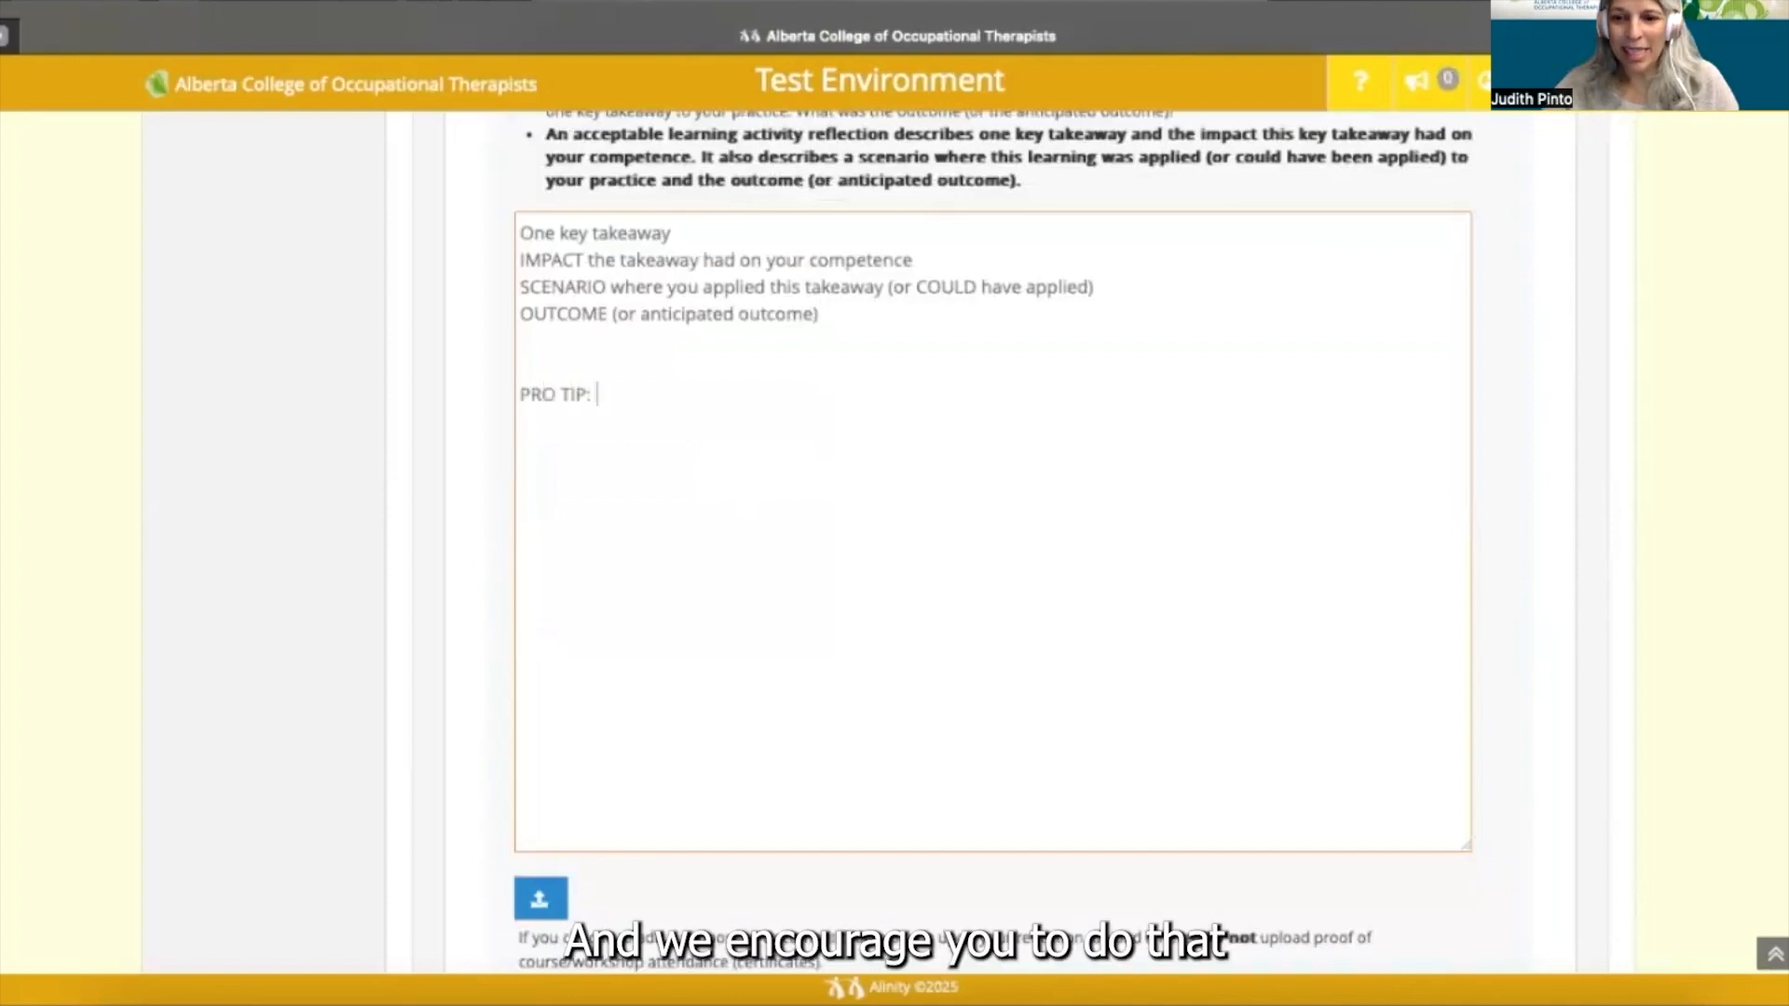
pyautogui.write('Type your content in a')
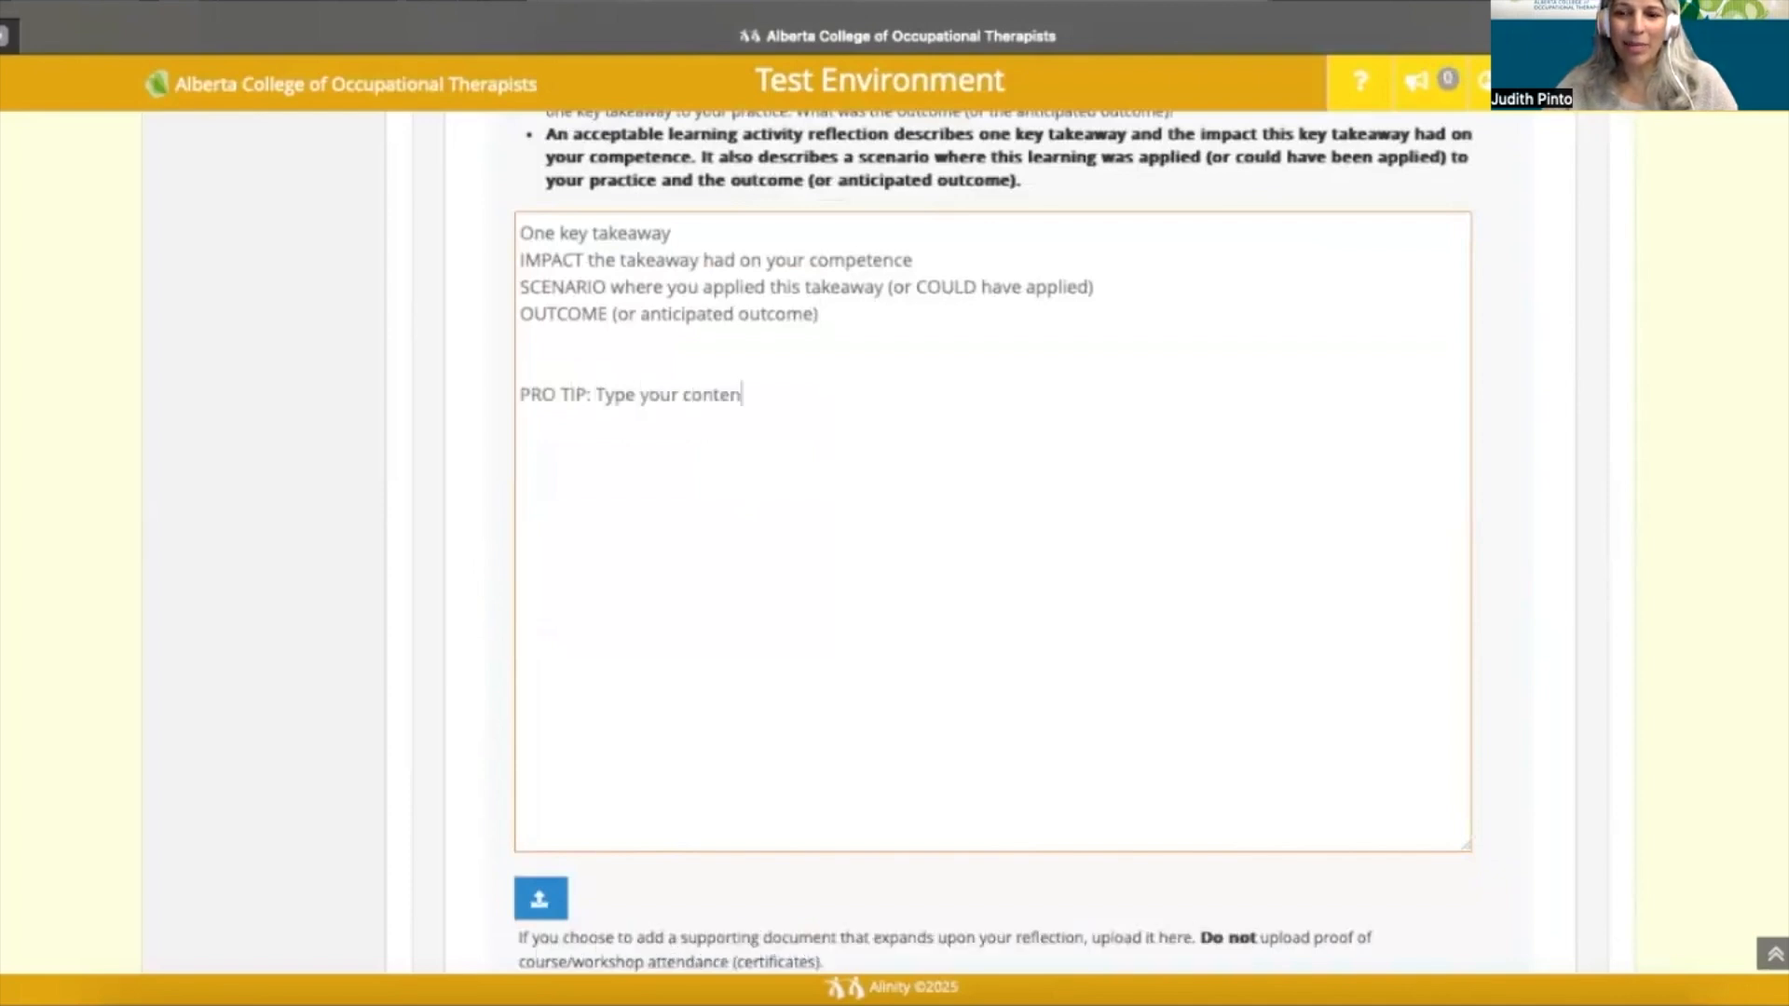
pyautogui.write(' wo')
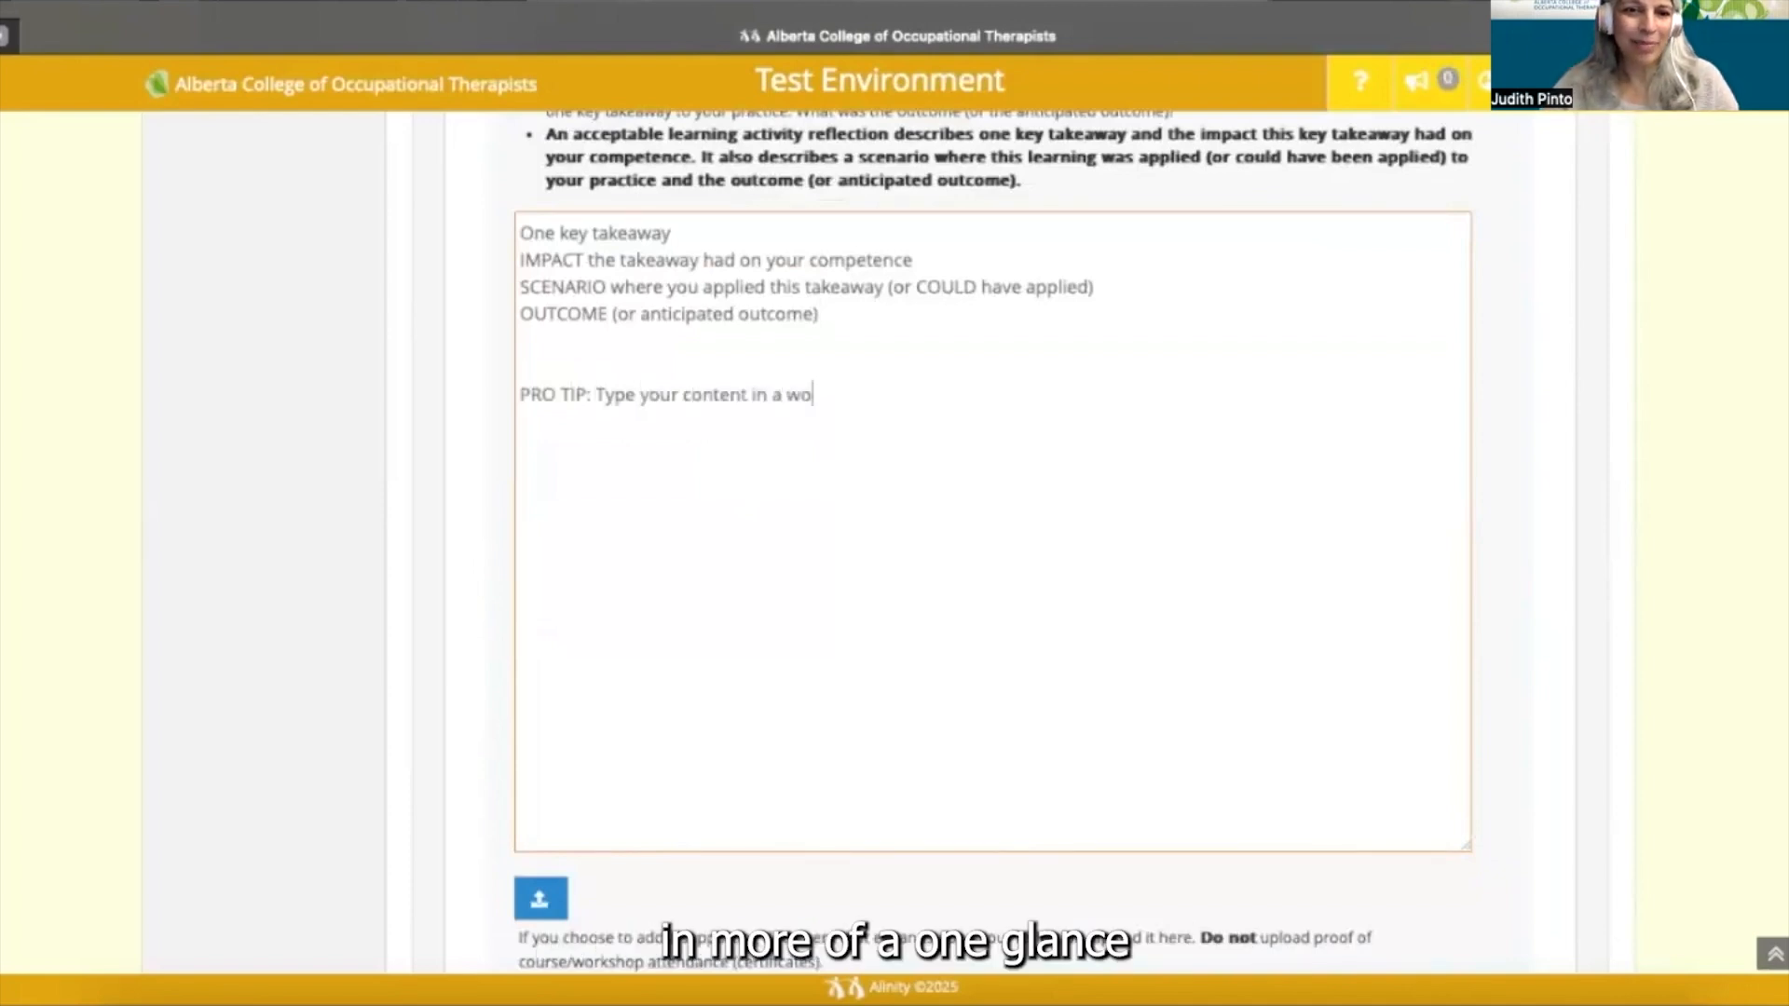
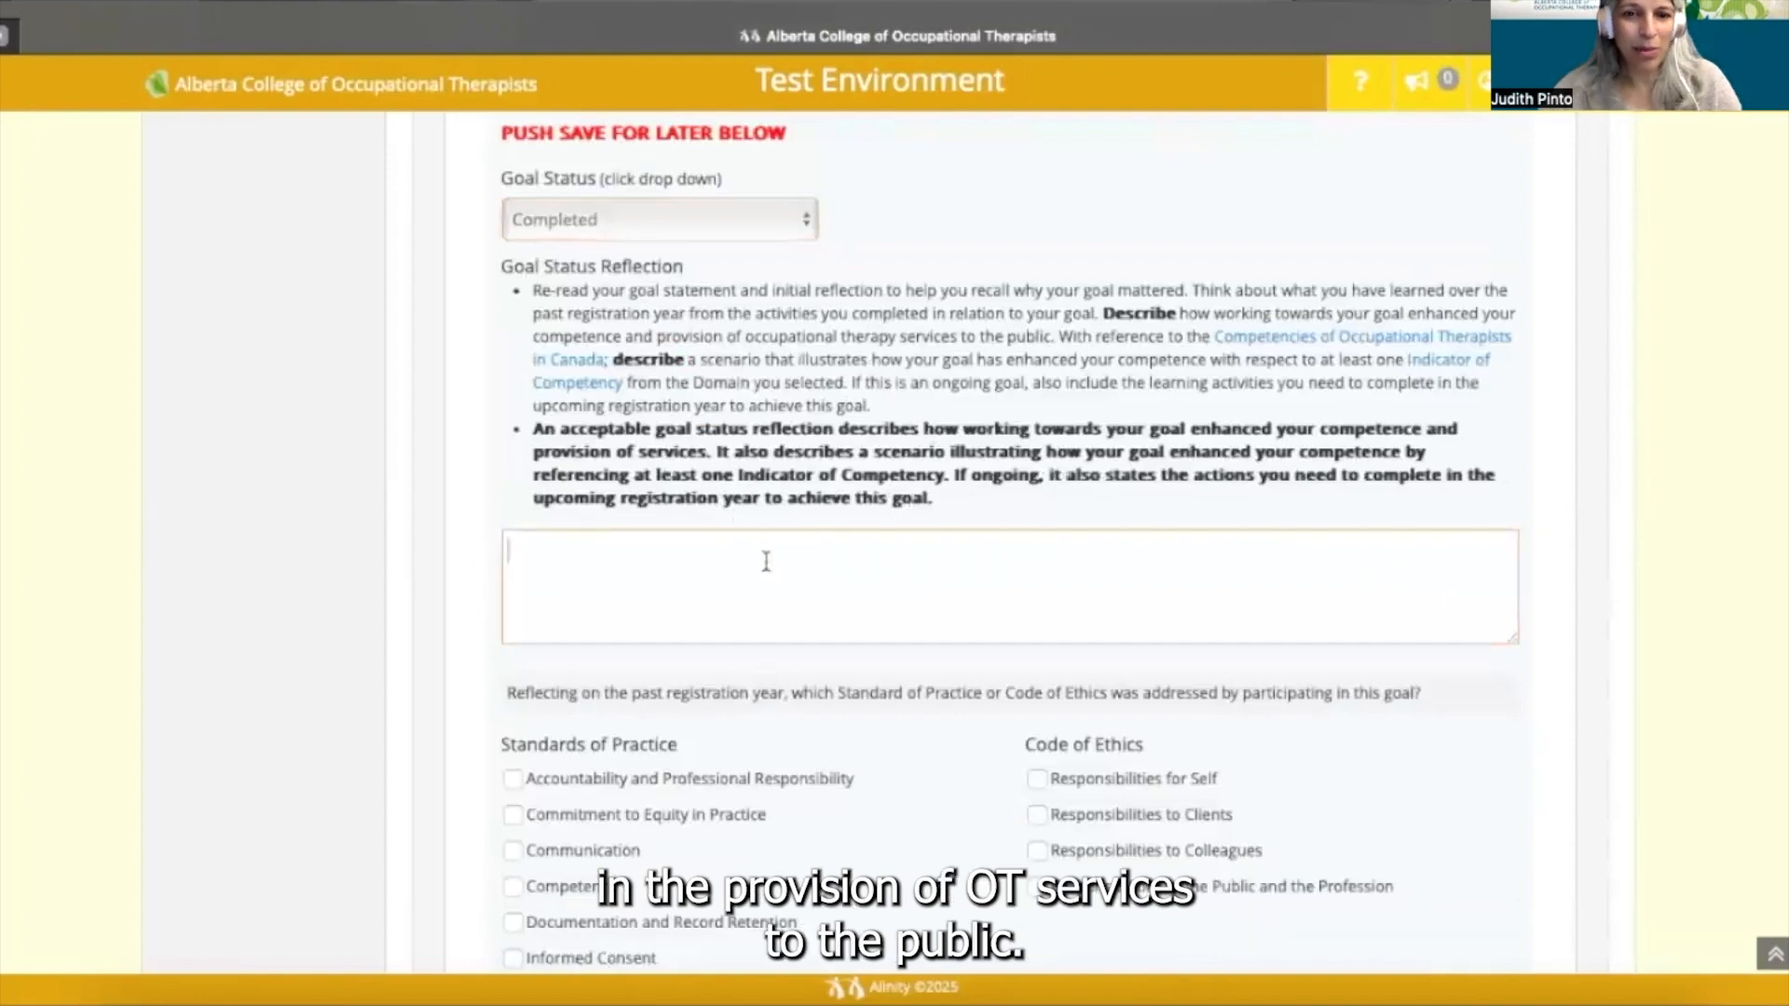
# - Type the goal status prompt: reflect on the OVERALL GOAL, improved competence, and reference an indicator
pyautogui.write('Enter your reflections for your OVERAL')
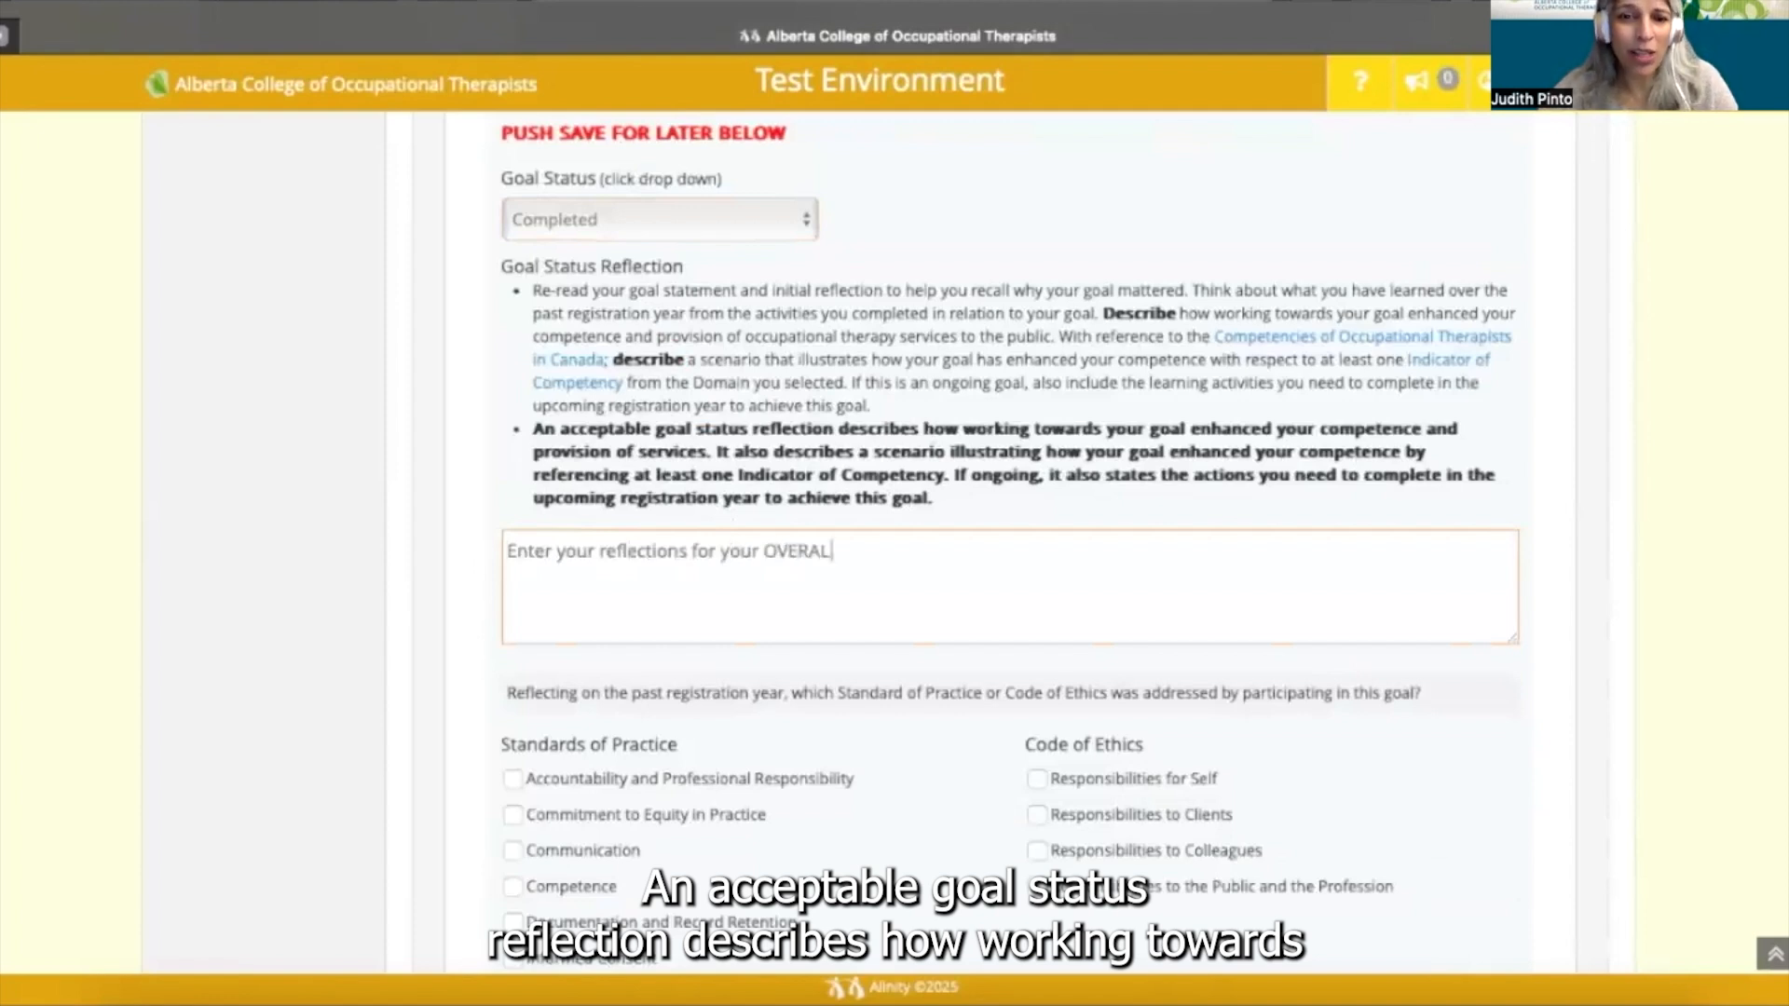
pyautogui.write('L GOAL - the one you s')
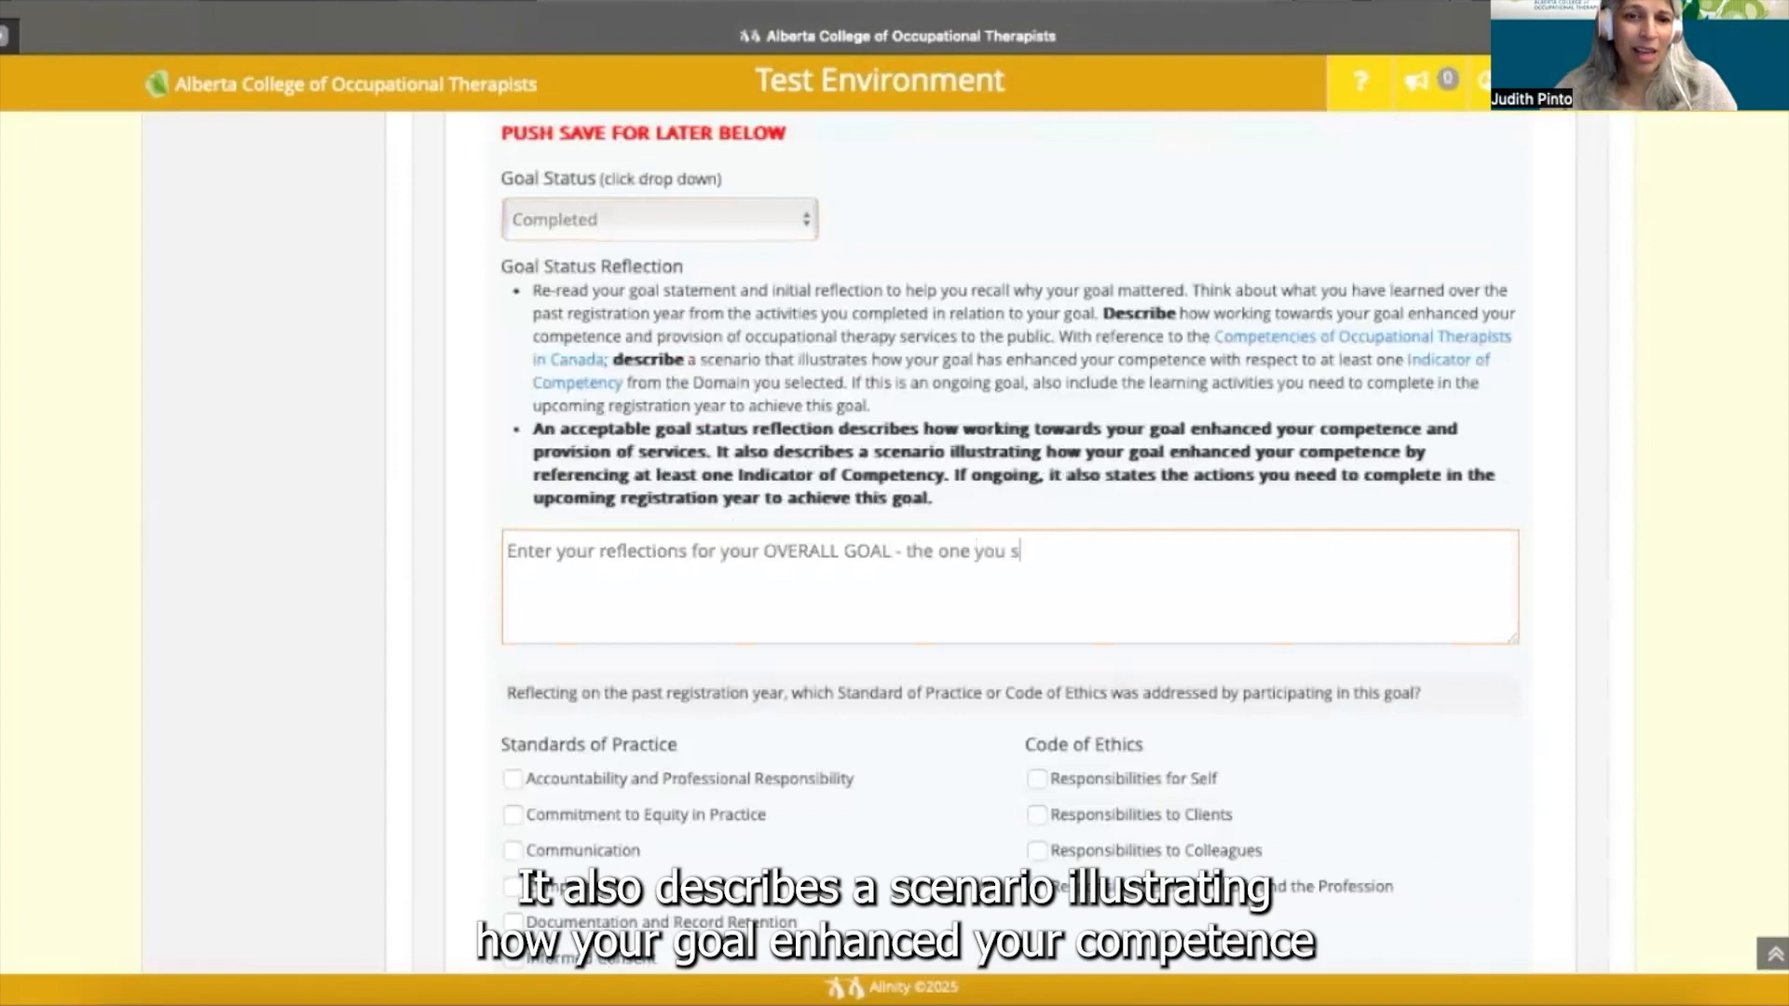
pyautogui.write('et at the tt')
pyautogui.press('BackSpace')
pyautogui.write('op of this page')
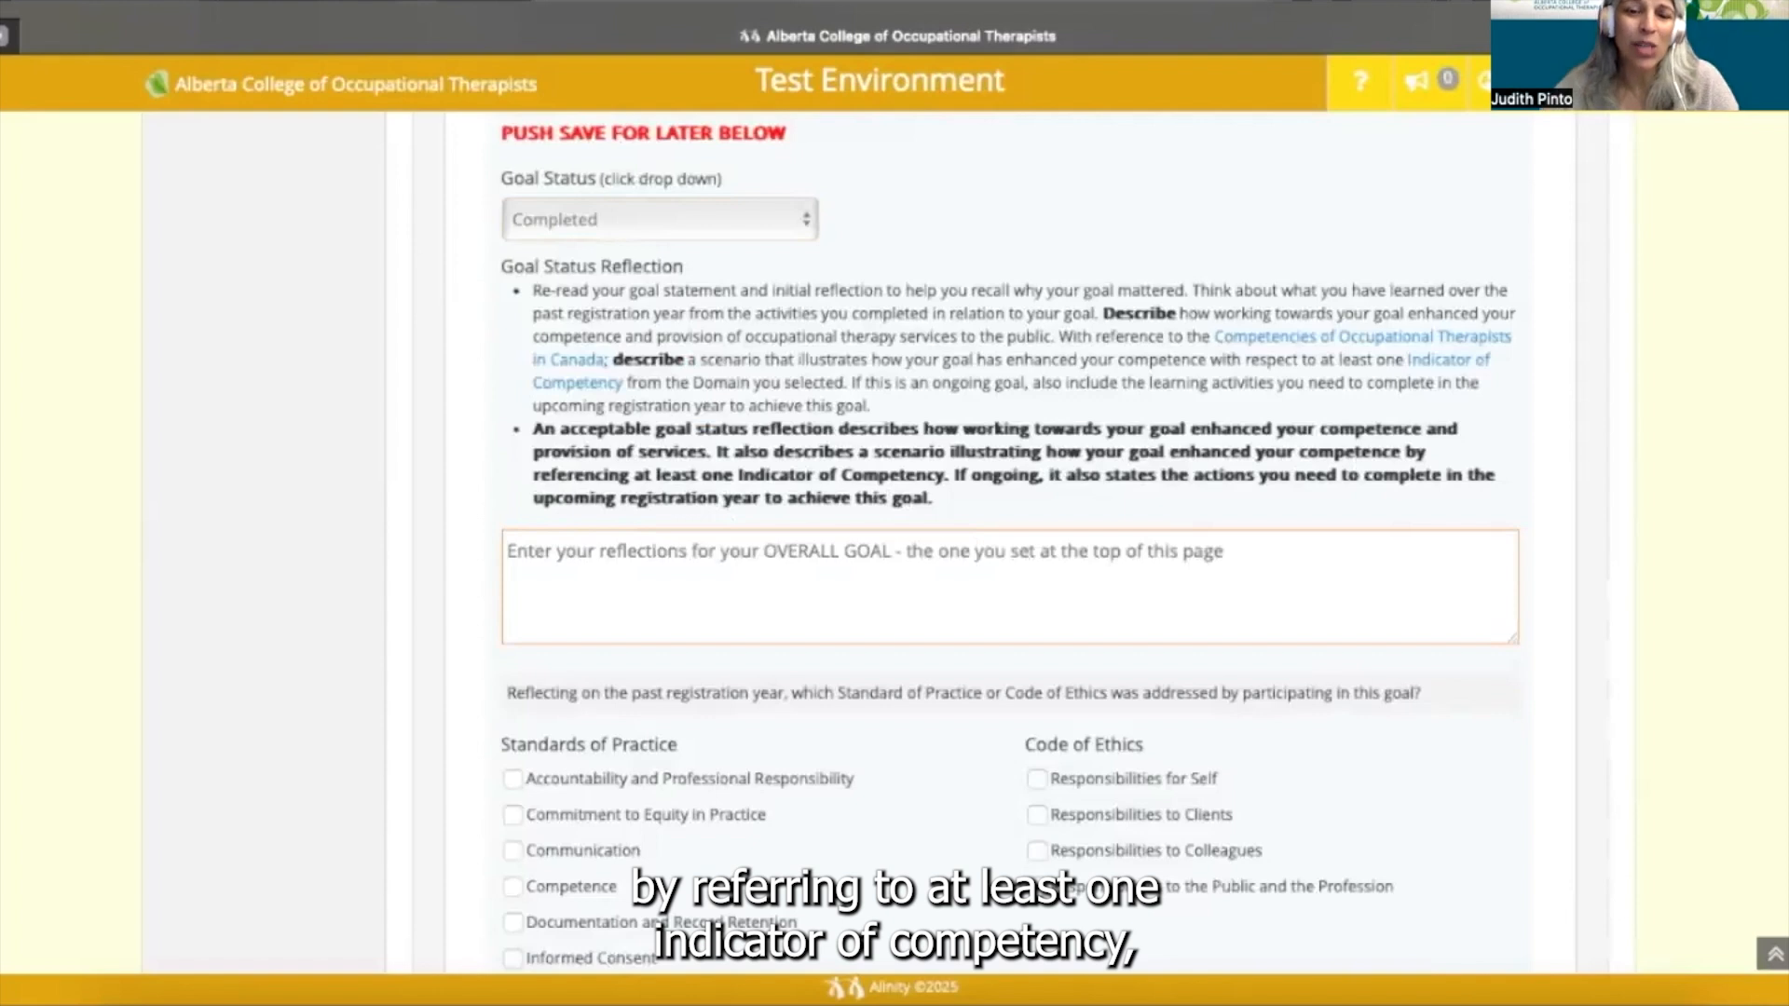
pyautogui.write(' - a')
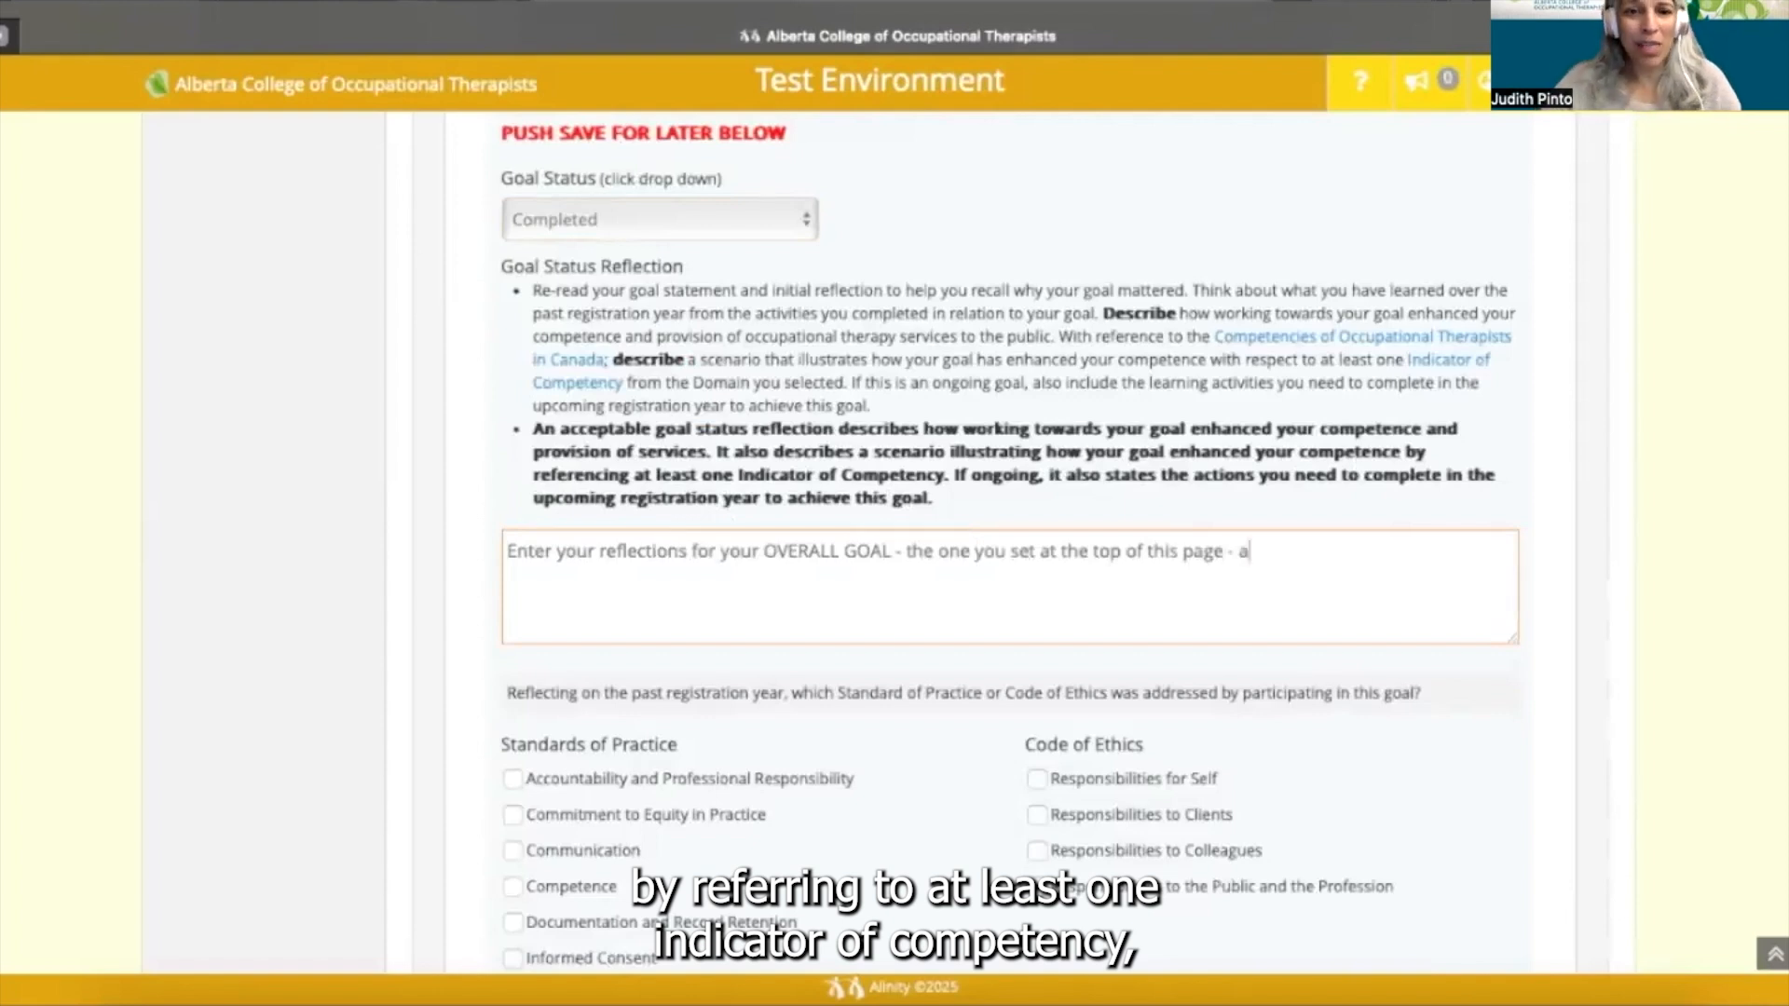
pyautogui.write('nd')
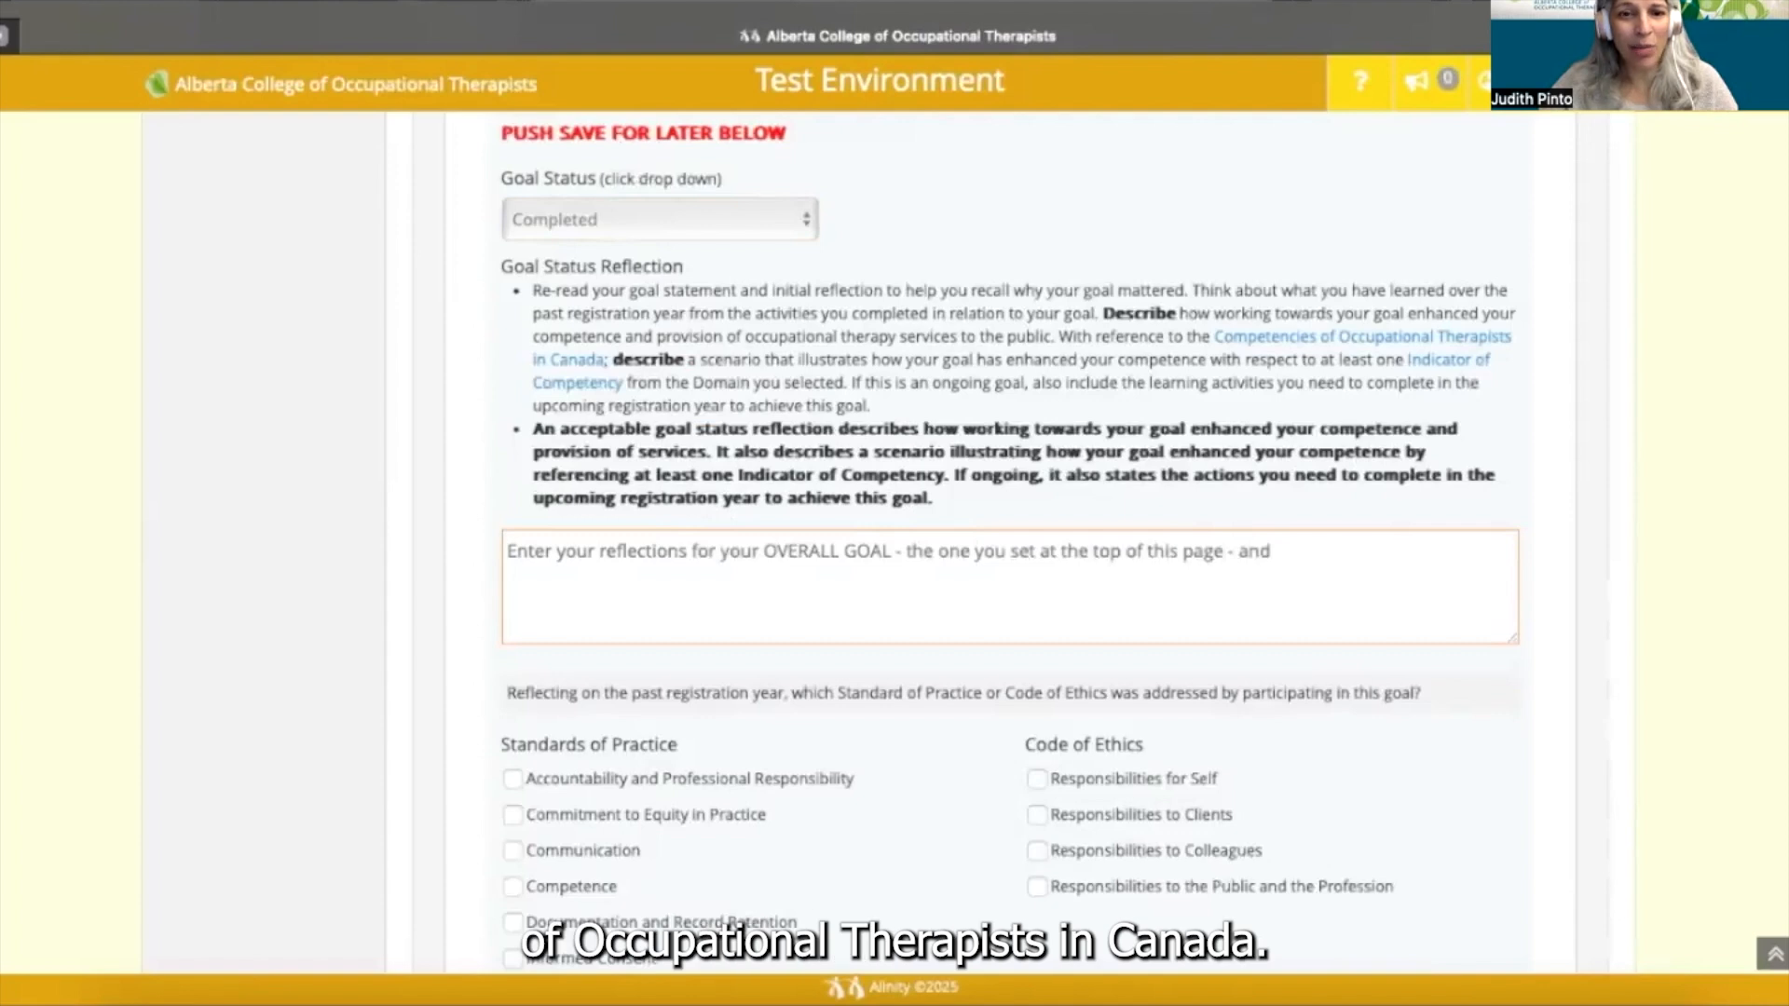
pyautogui.write(' how working towards this goal ')
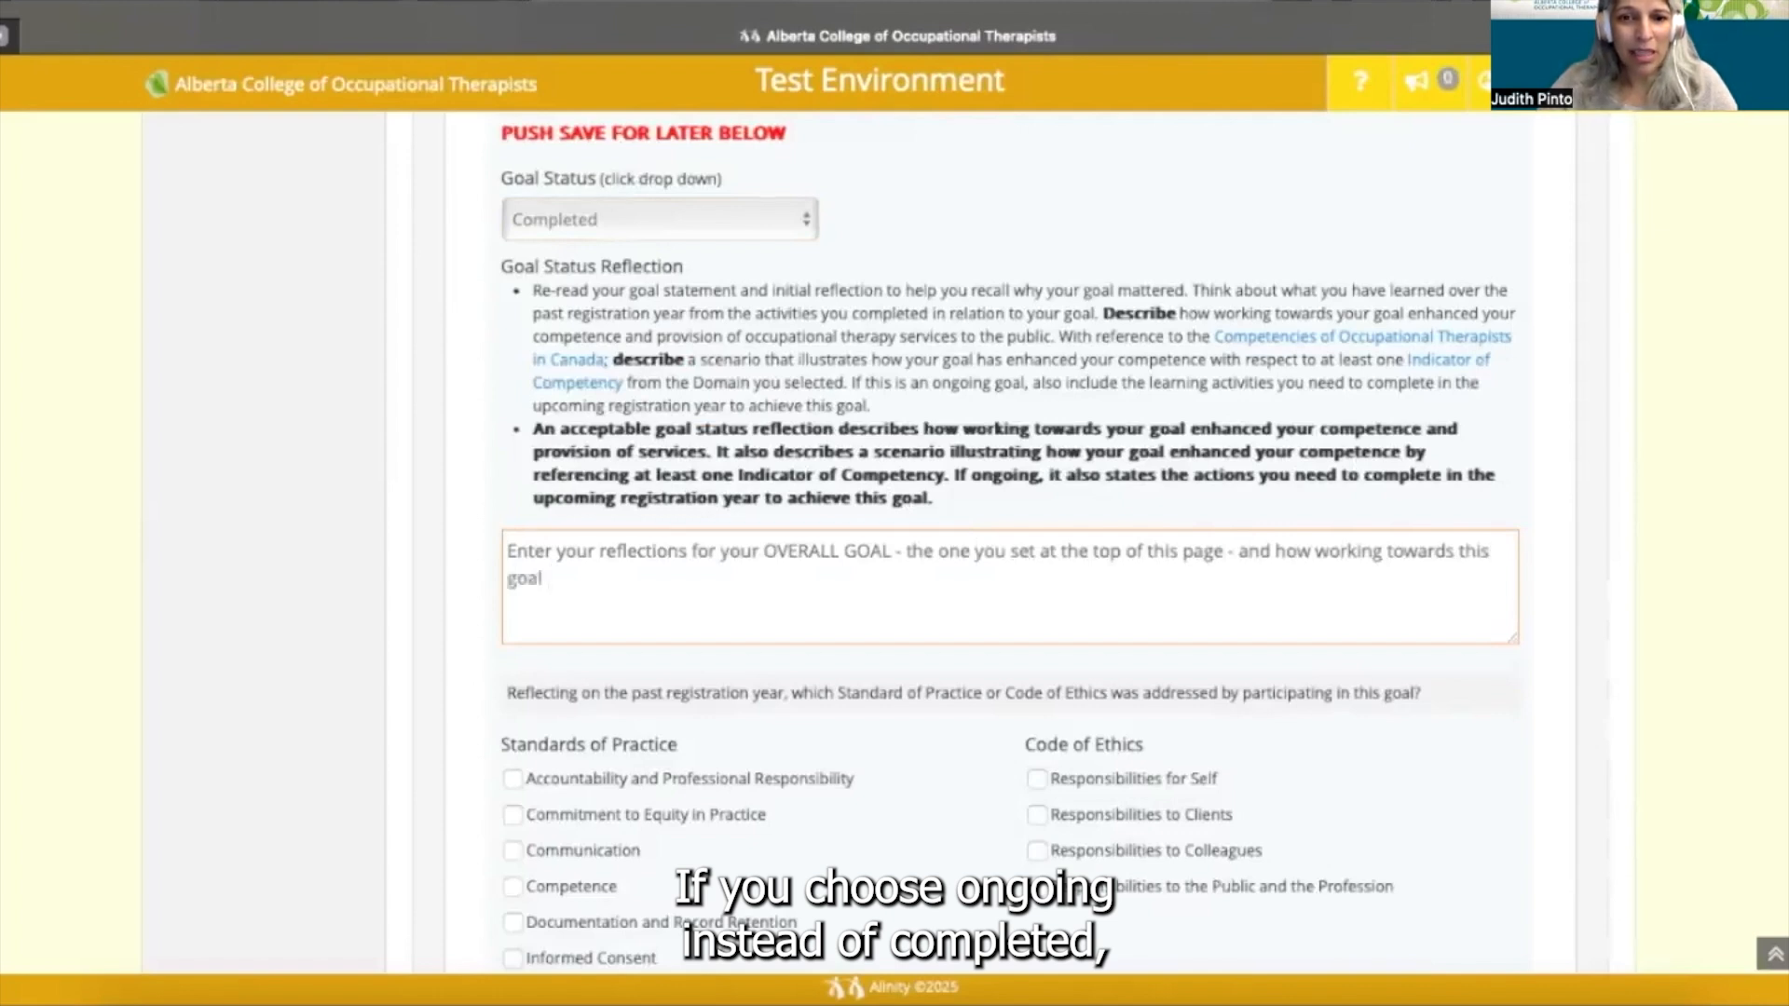
pyautogui.write('improved your competence.')
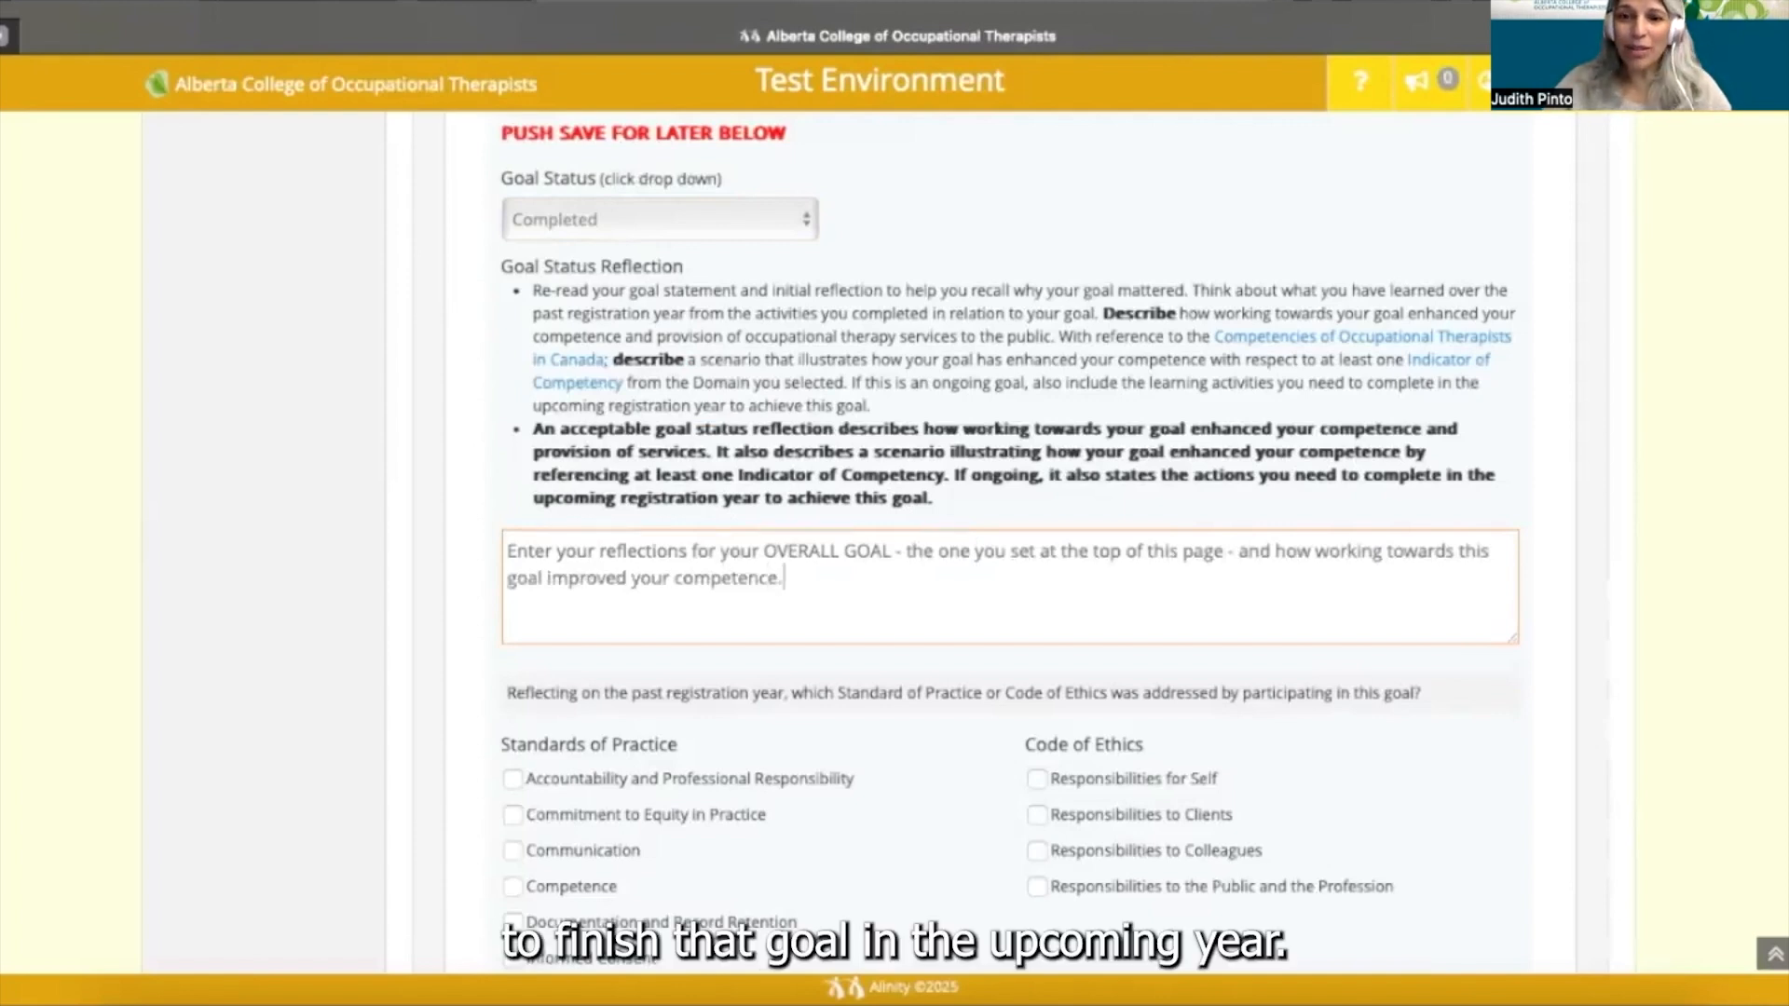
pyautogui.write(' Reference one INDICATOR in the Competencies of ')
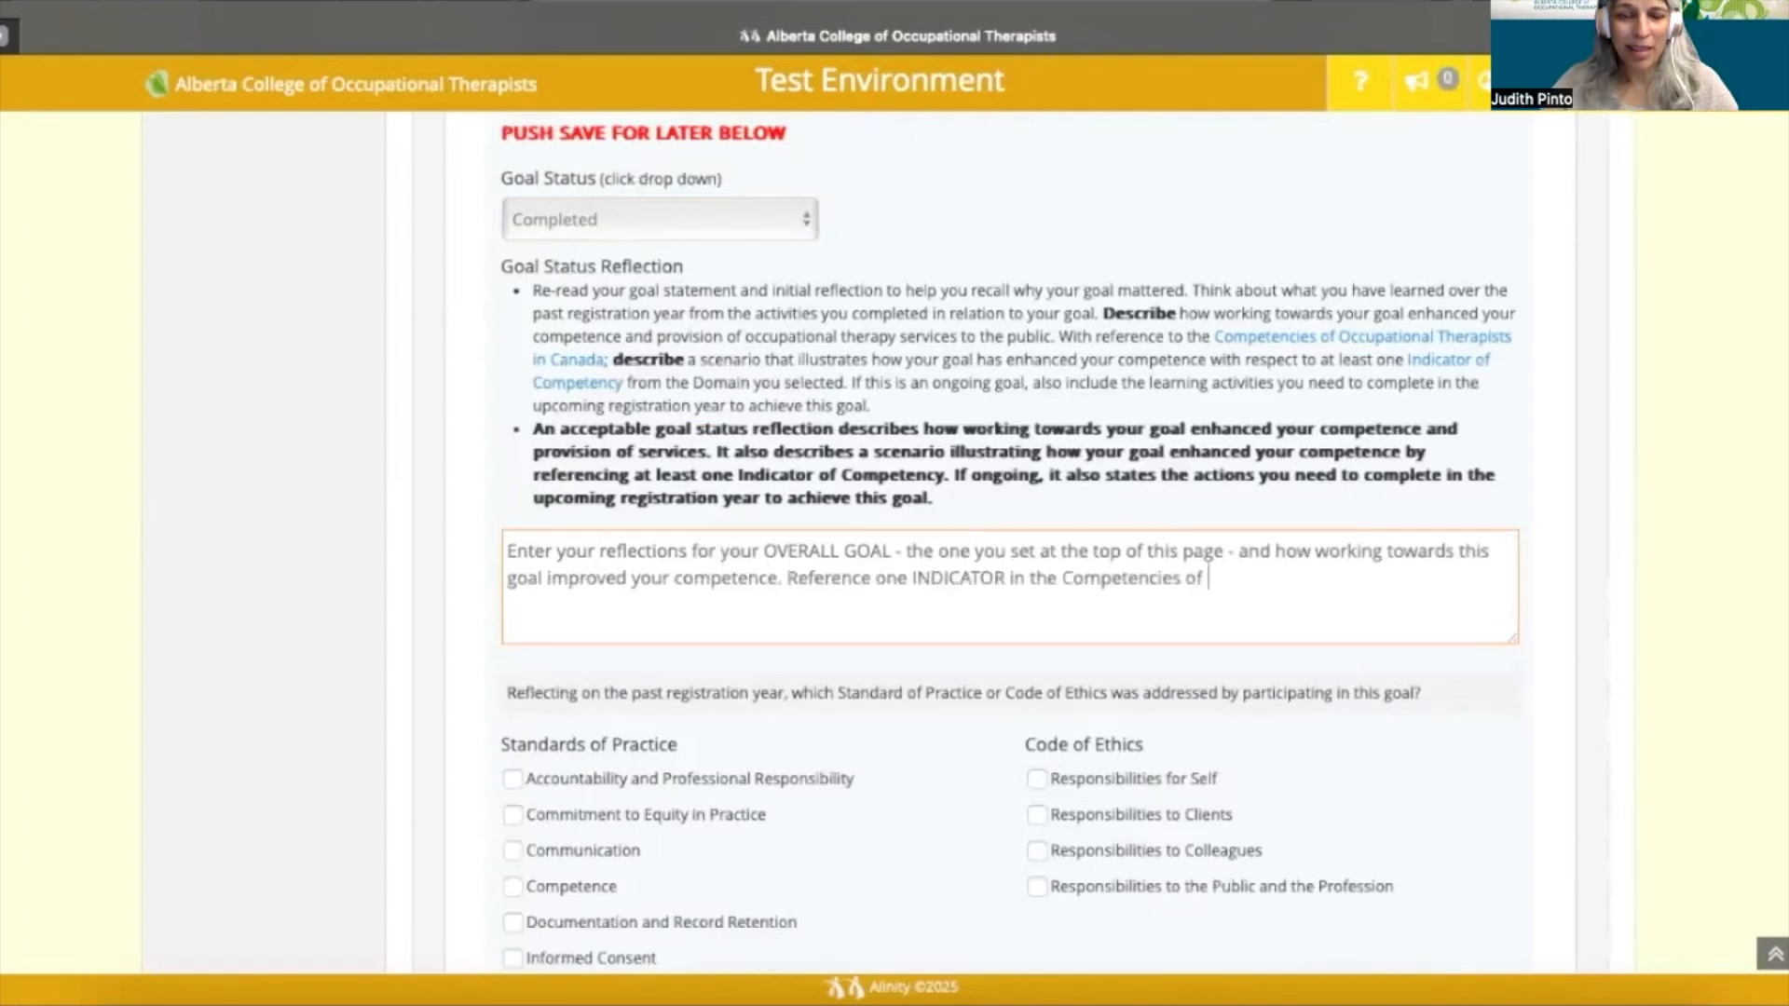
pyautogui.write('OT')
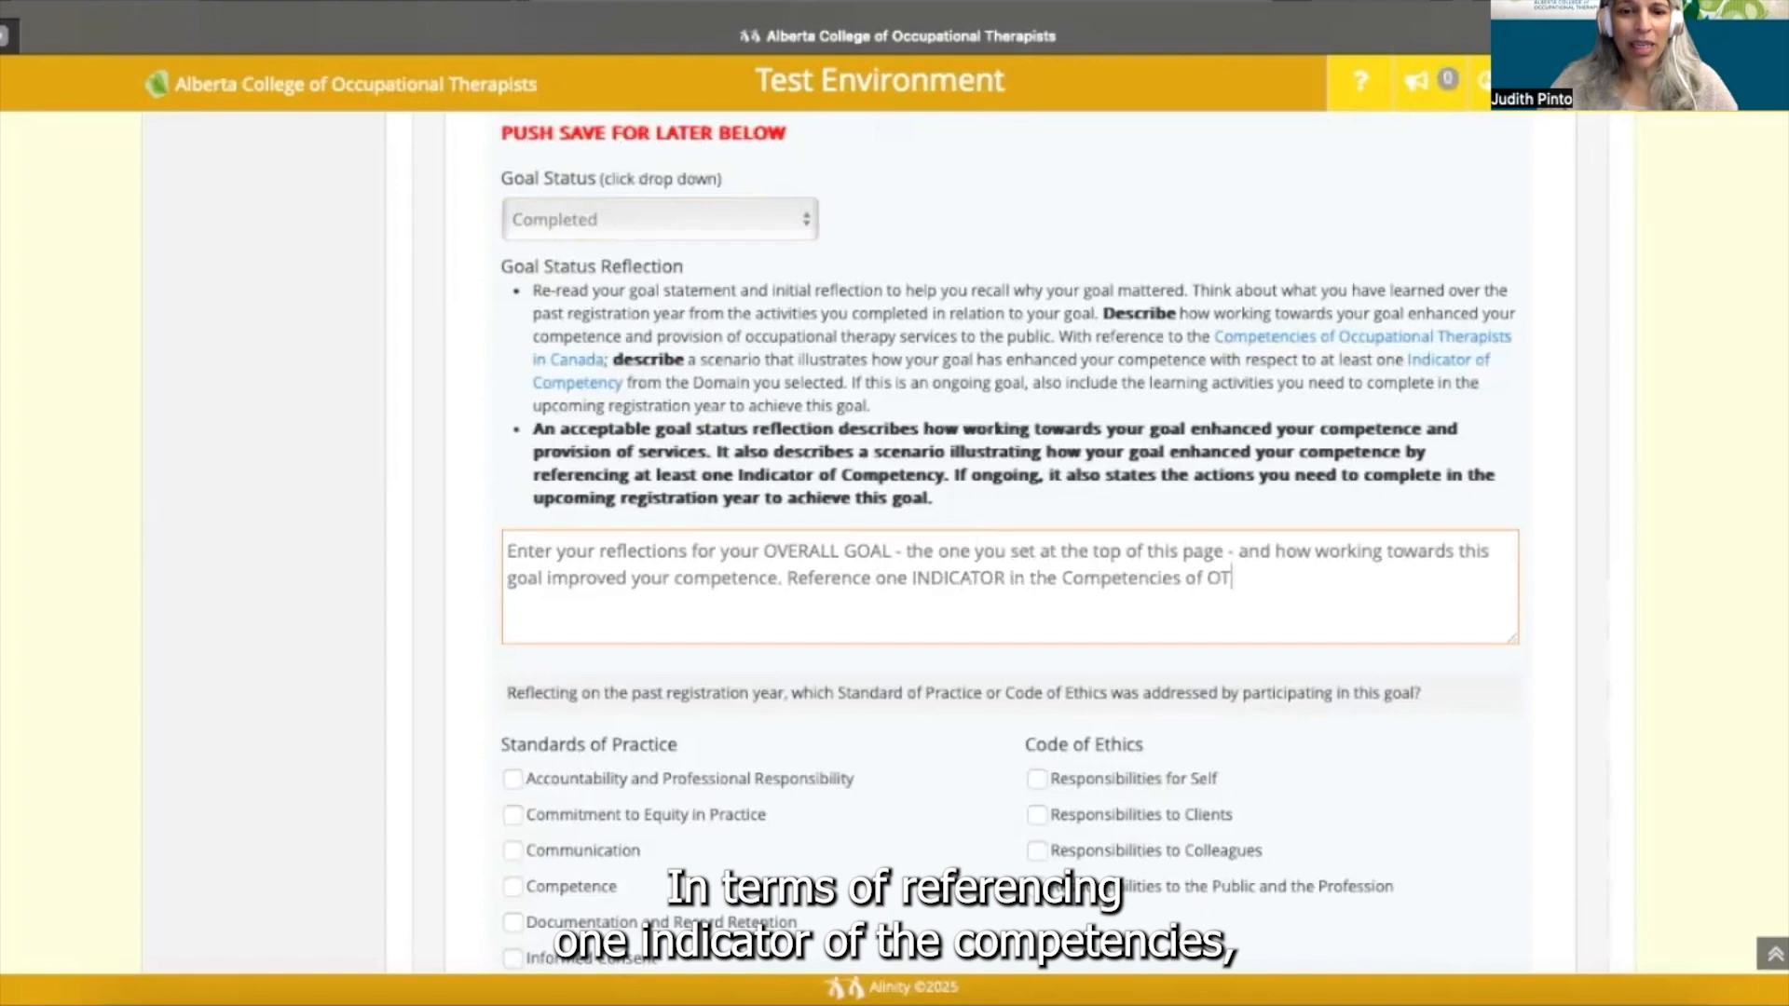
pyautogui.write('s in Canad')
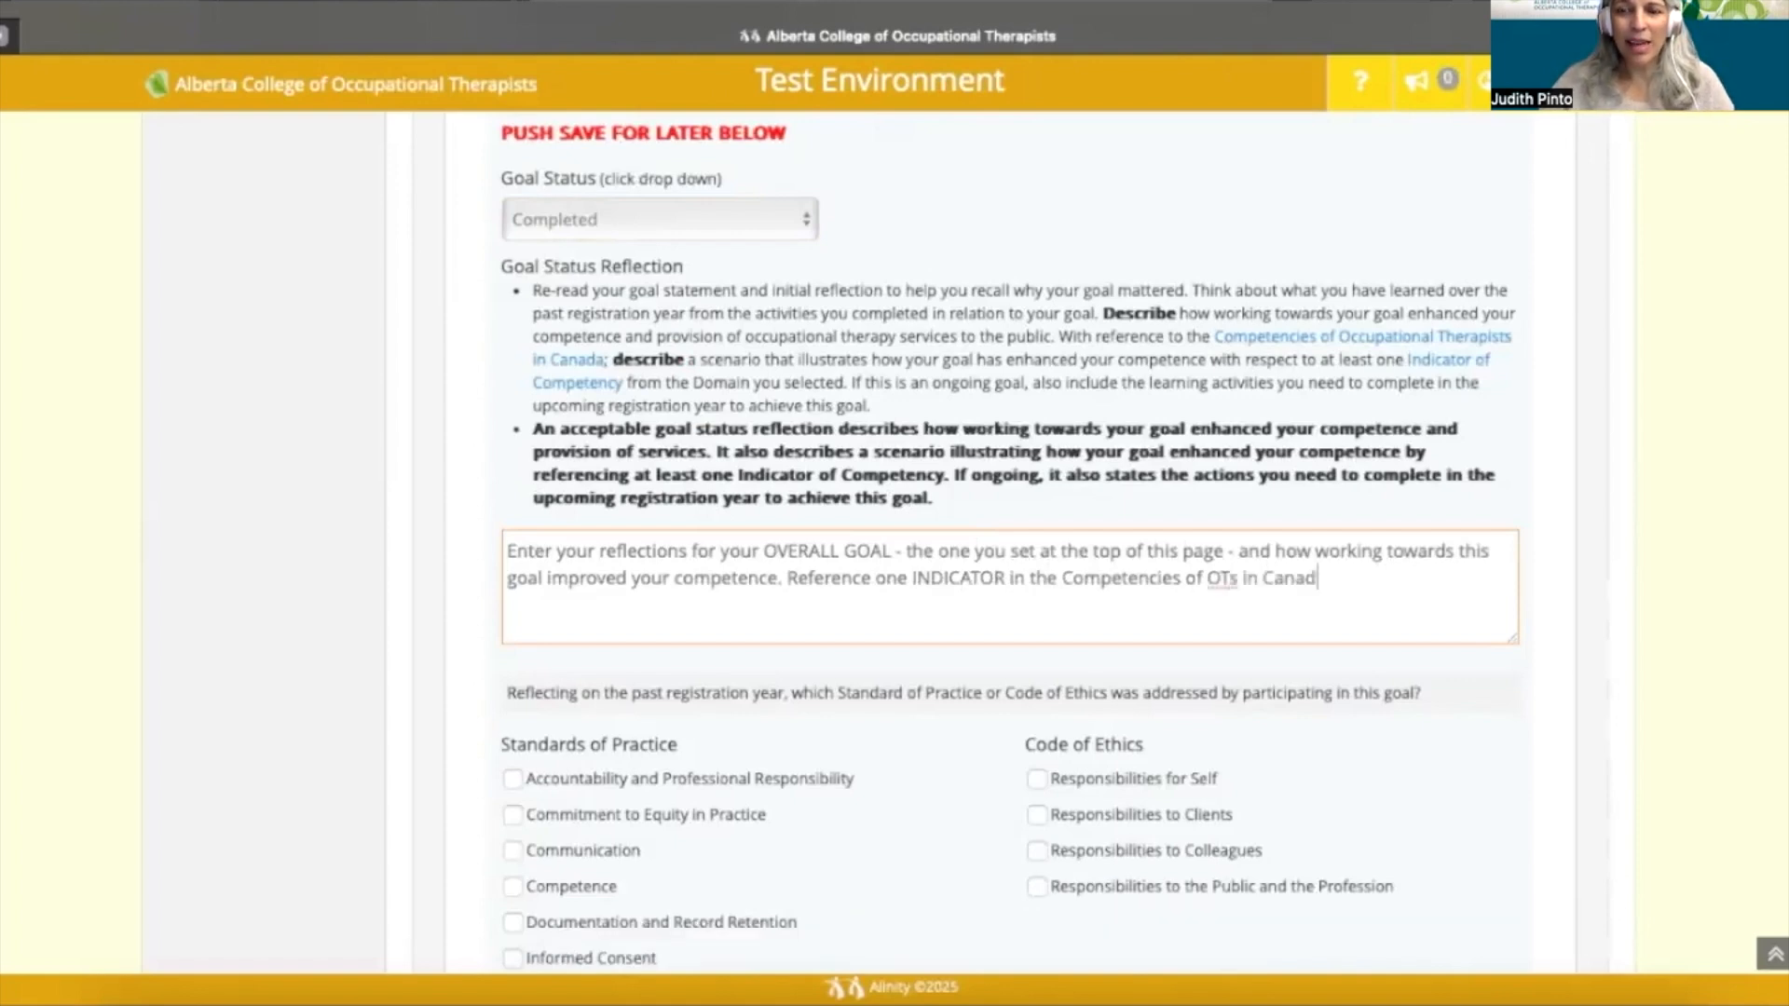
pyautogui.write('a')
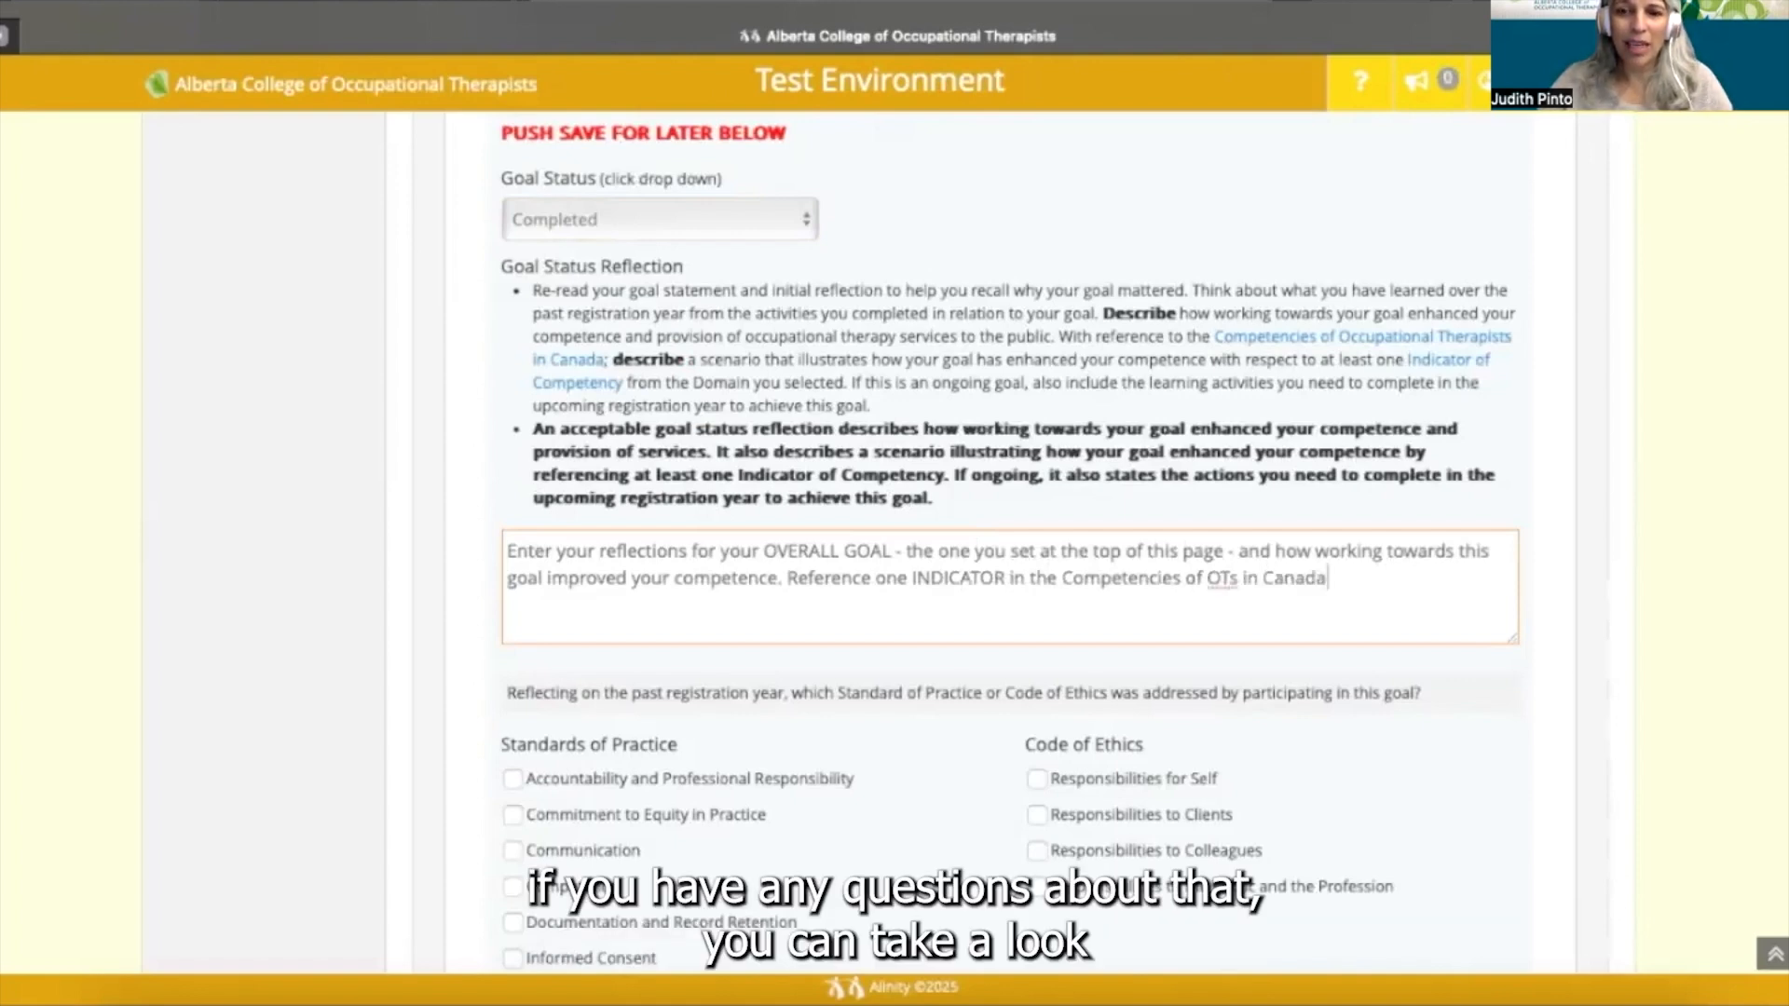
pyautogui.write('.')
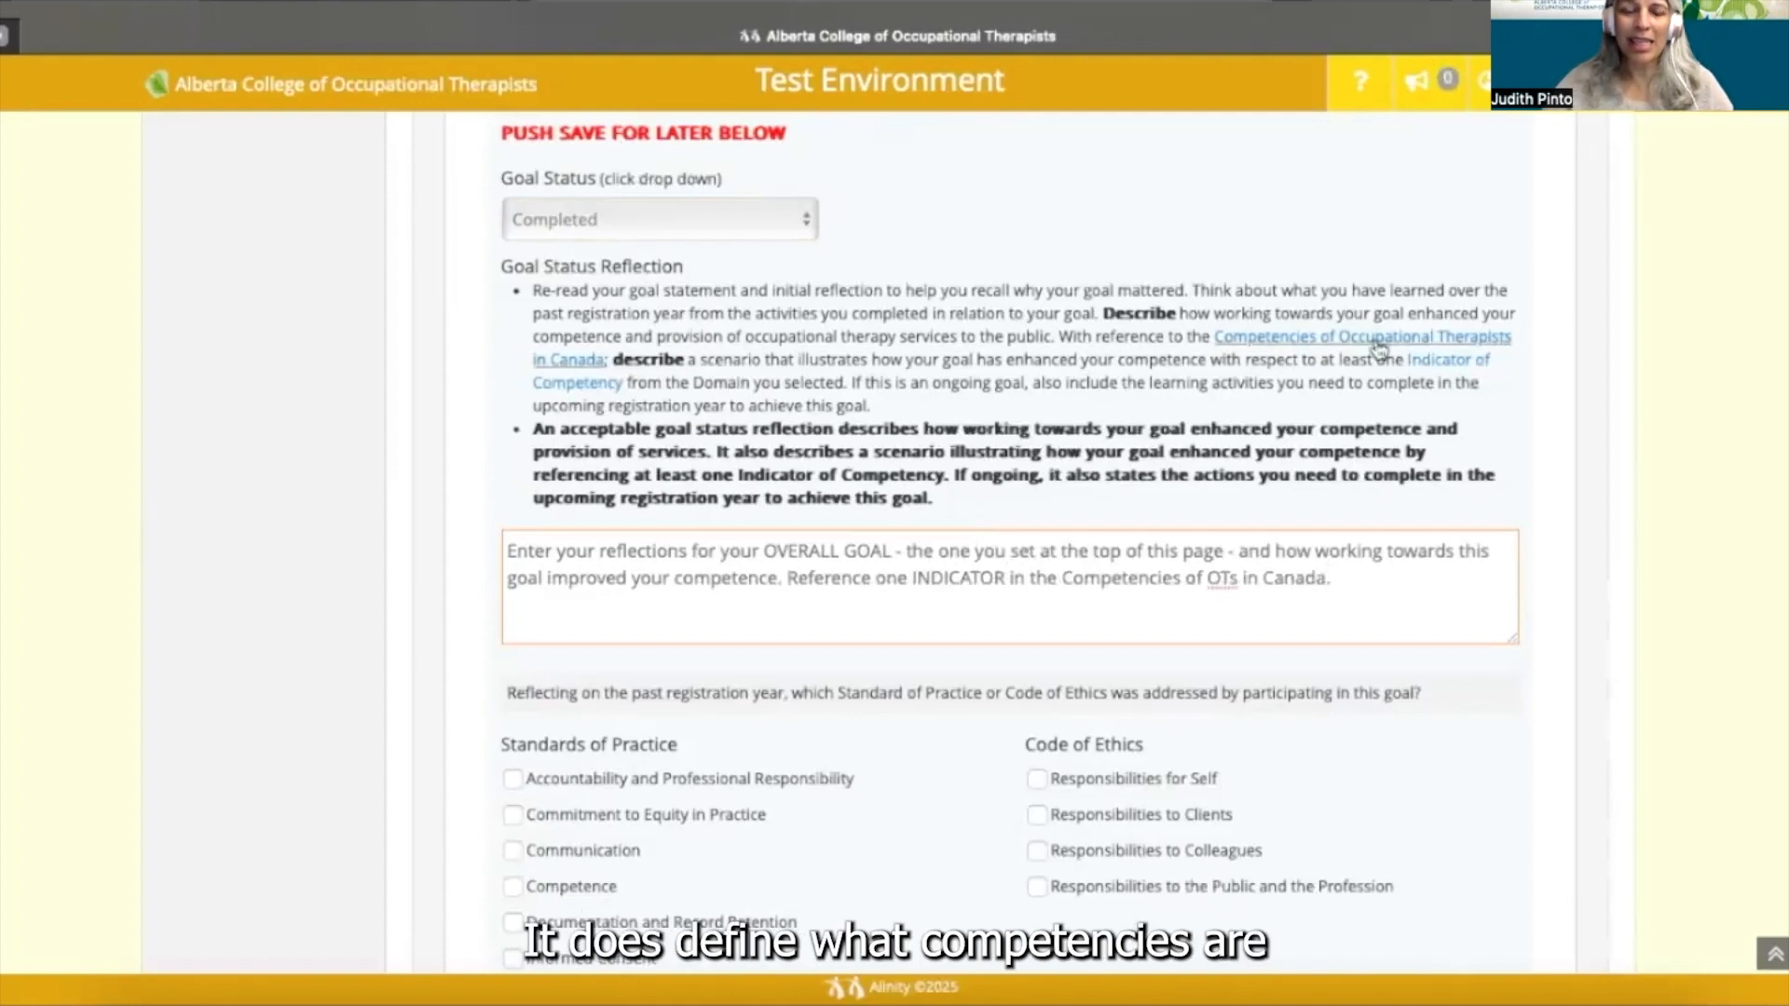
# - Stretch the goal status reflection box much taller, then reach the Standards and Ethics options
pyautogui.scroll(-1, 1278, 512)
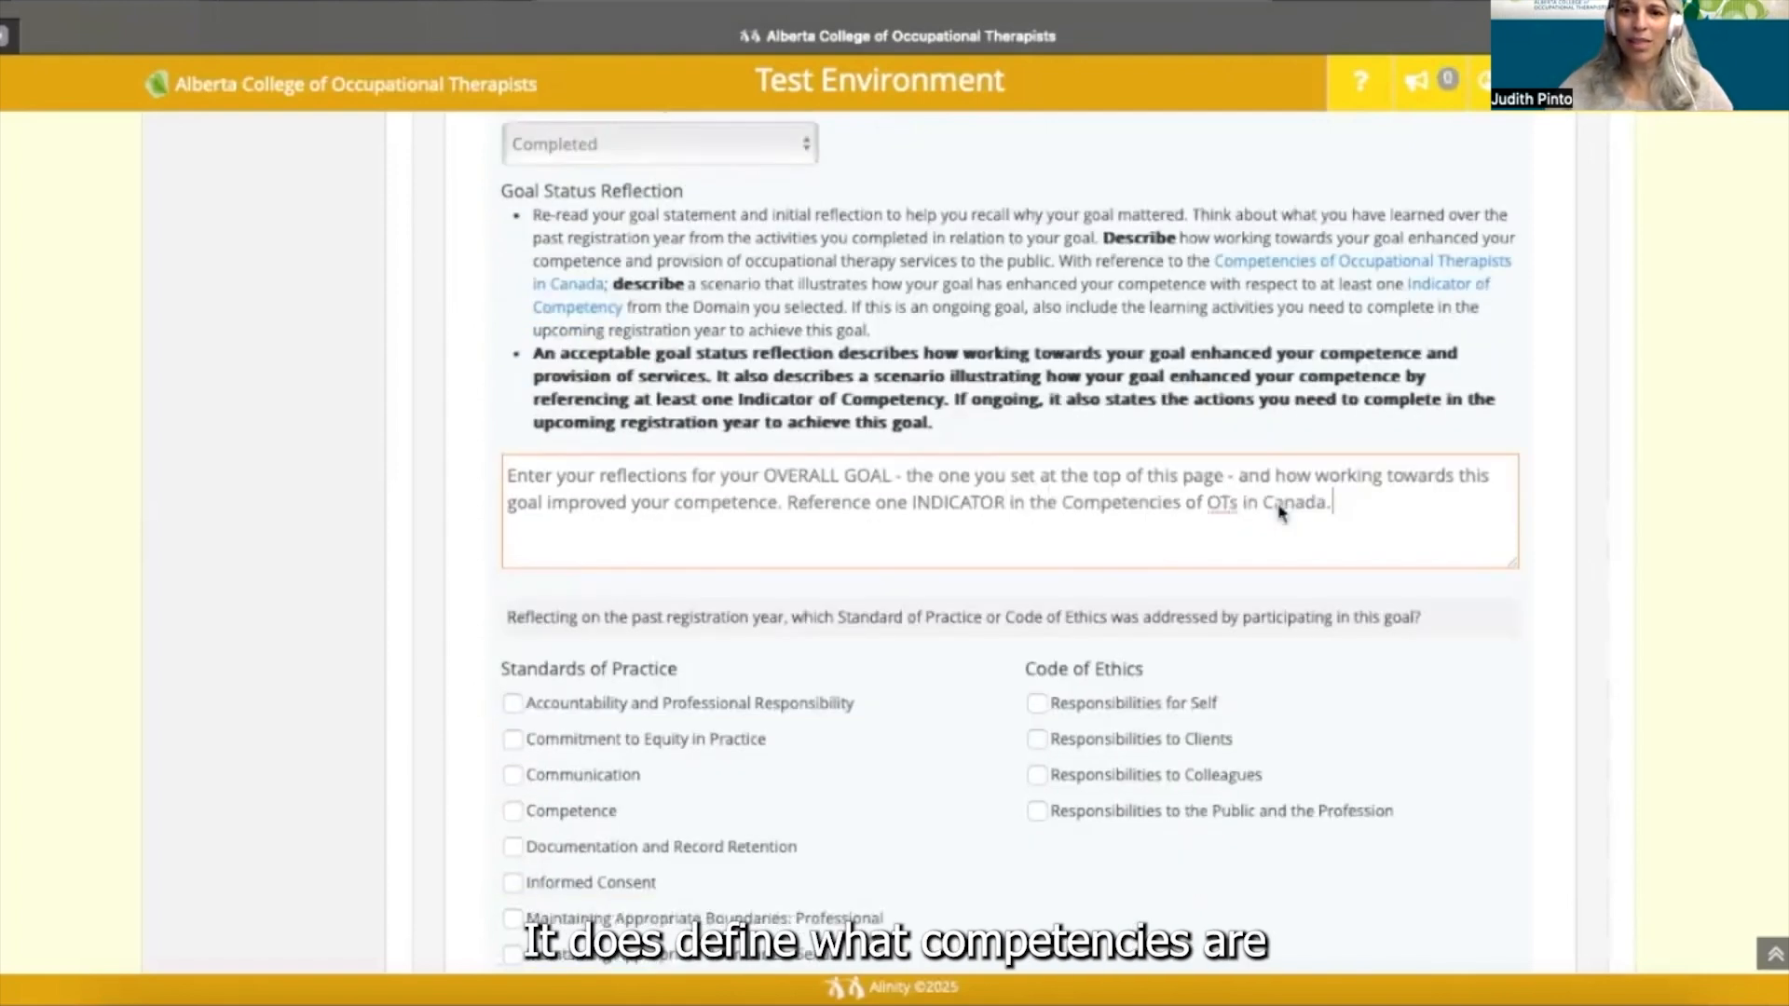
pyautogui.scroll(-1, 1278, 512)
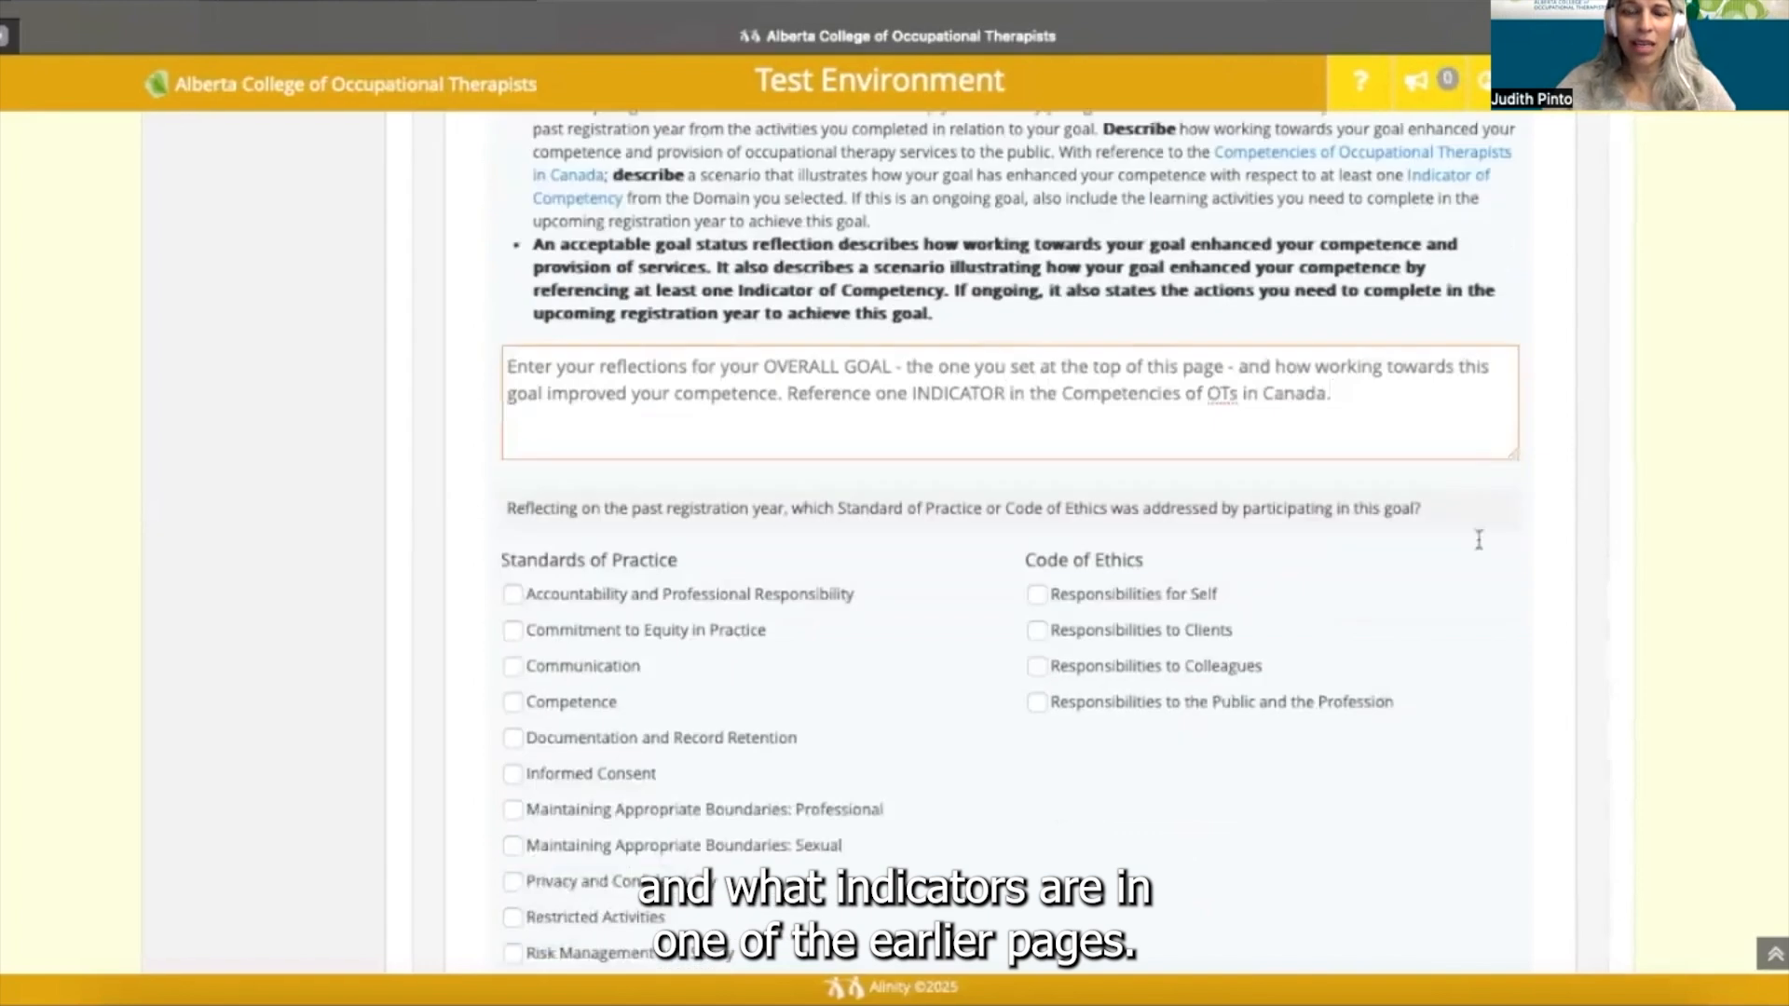
pyautogui.scroll(-2, 1478, 541)
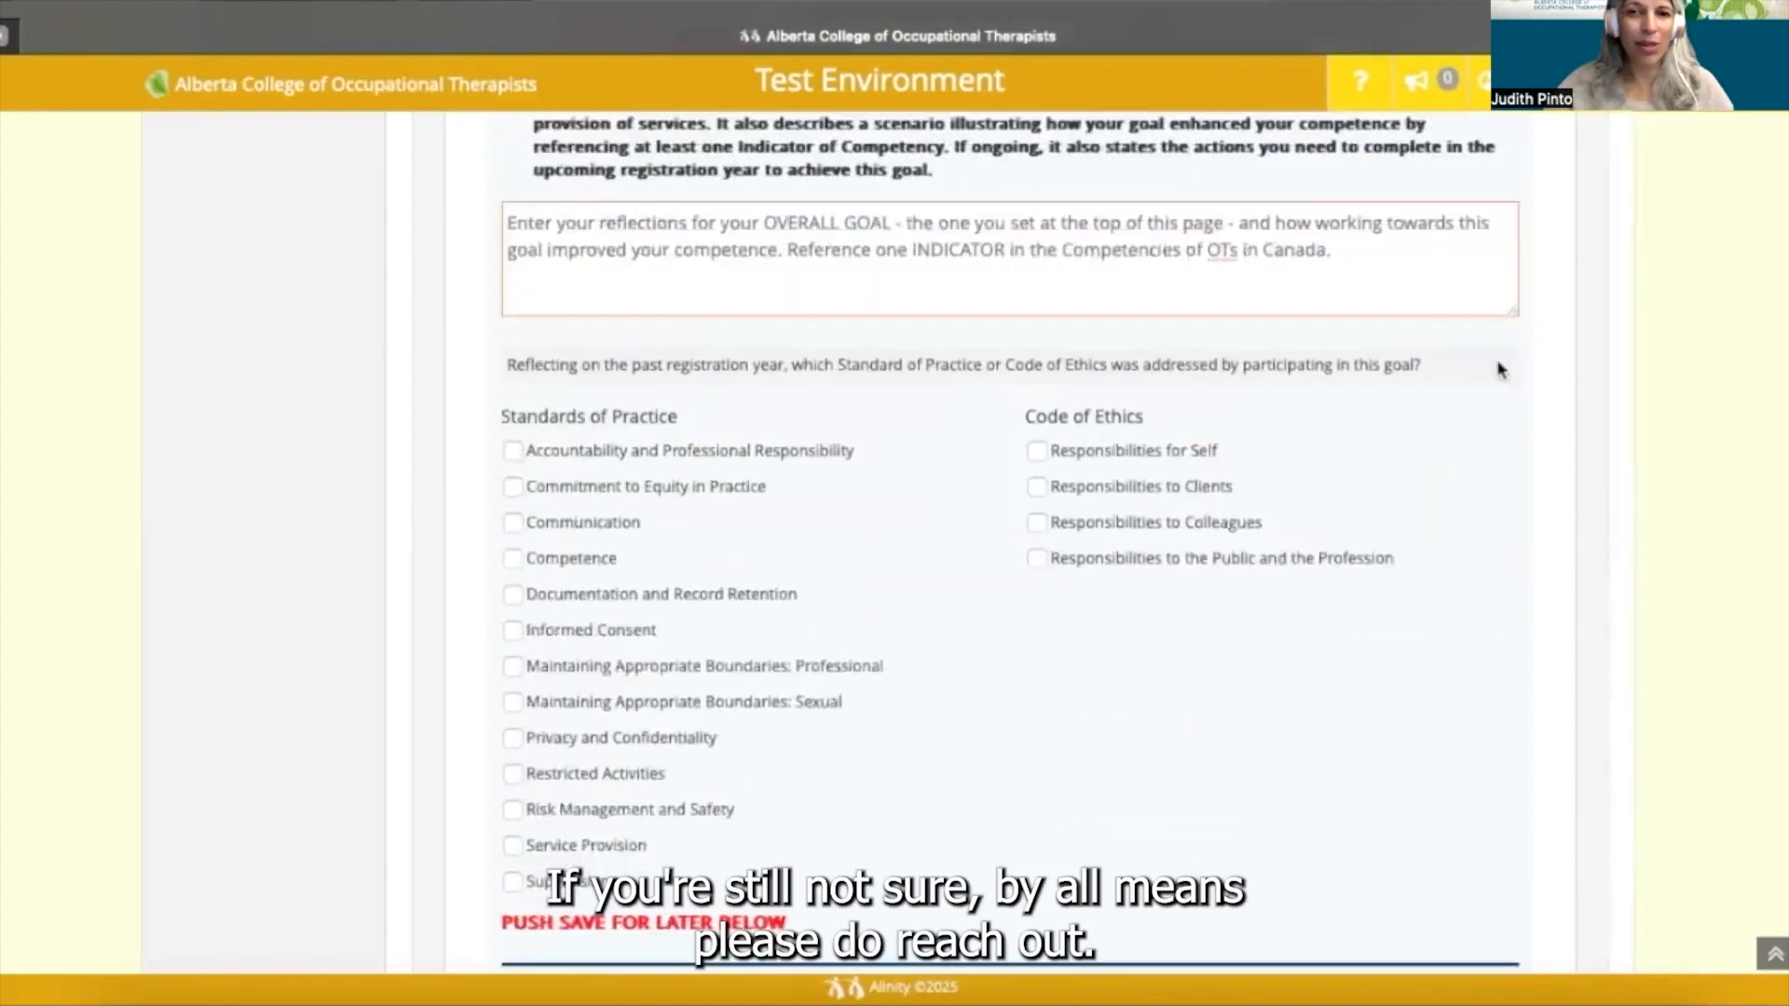
pyautogui.moveTo(1515, 310); pyautogui.dragTo(1560, 865)
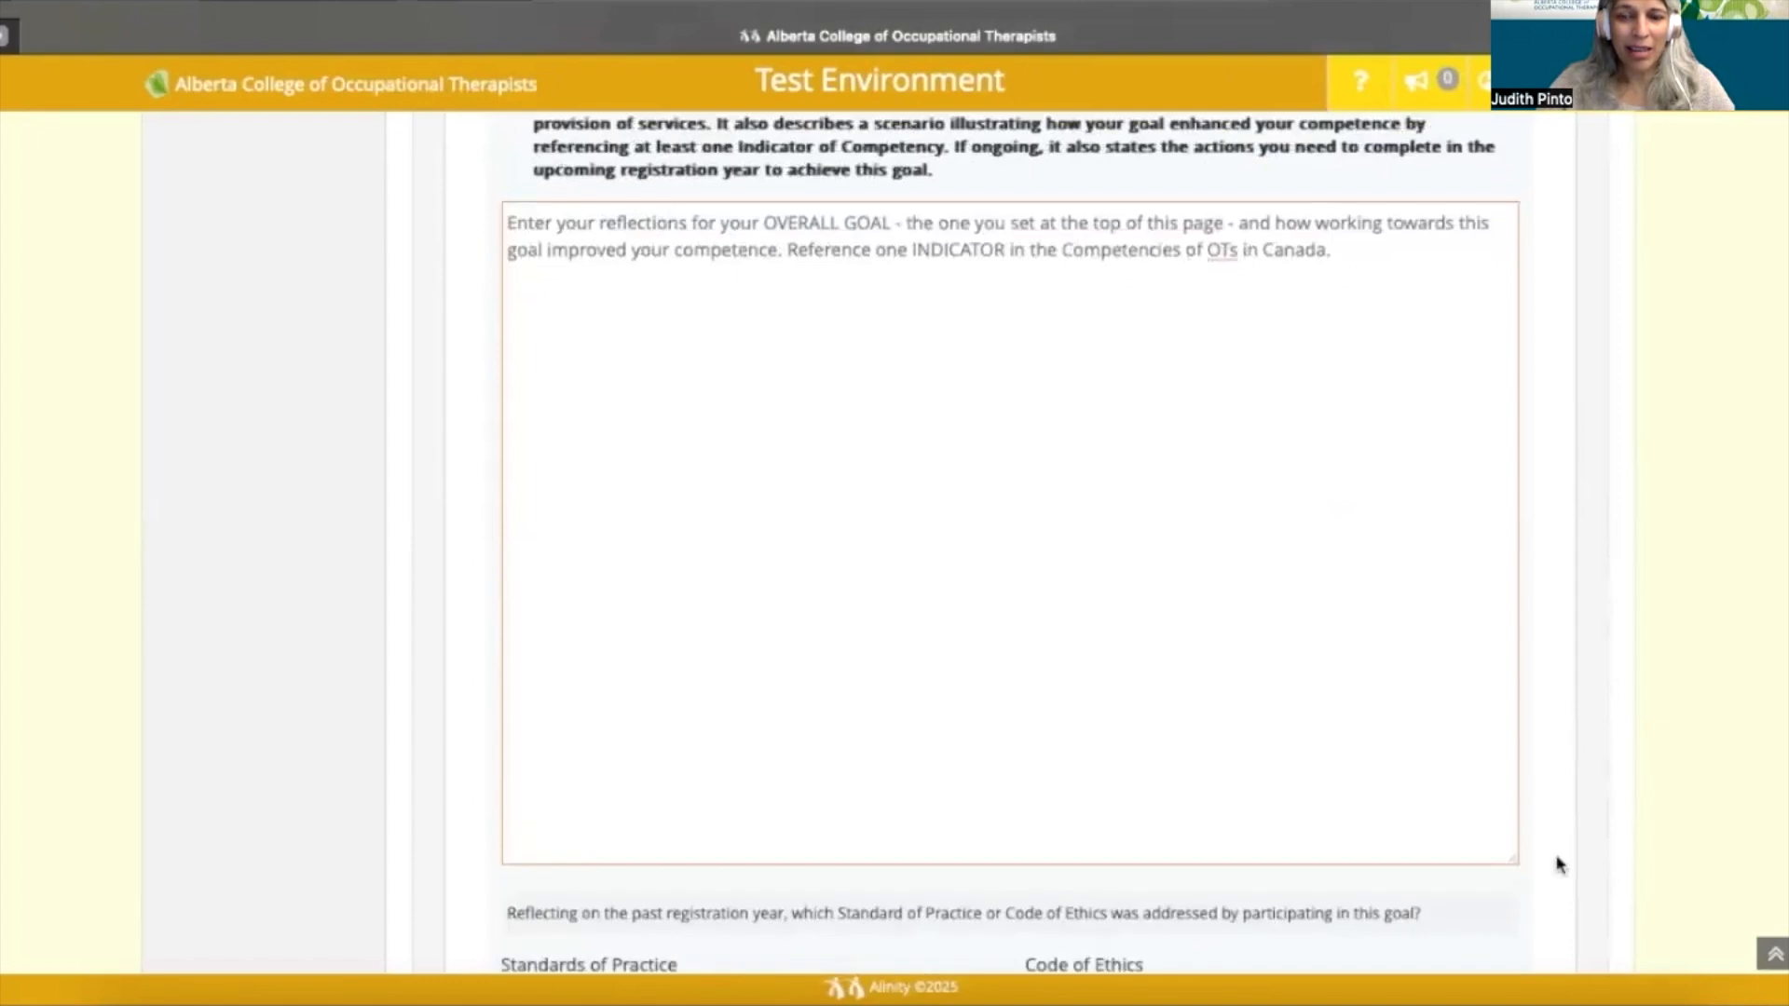
pyautogui.scroll(-1, 1560, 865)
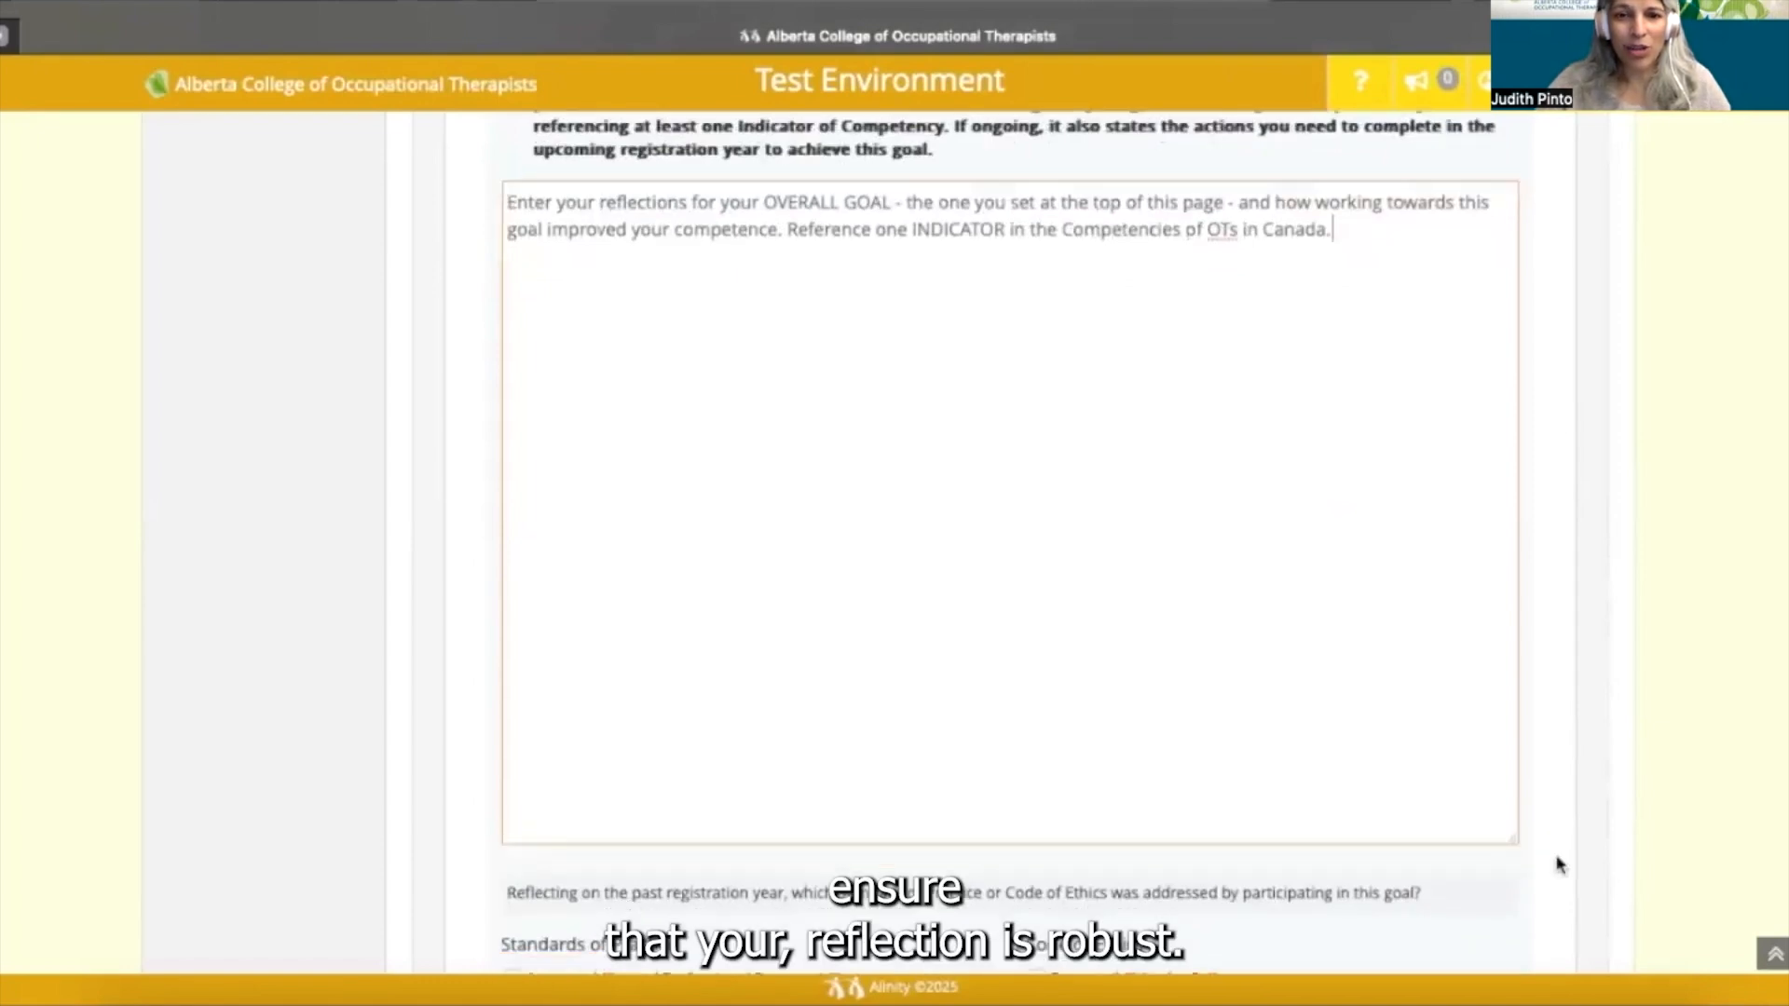
pyautogui.scroll(-2, 1560, 865)
pyautogui.scroll(-2, 1560, 864)
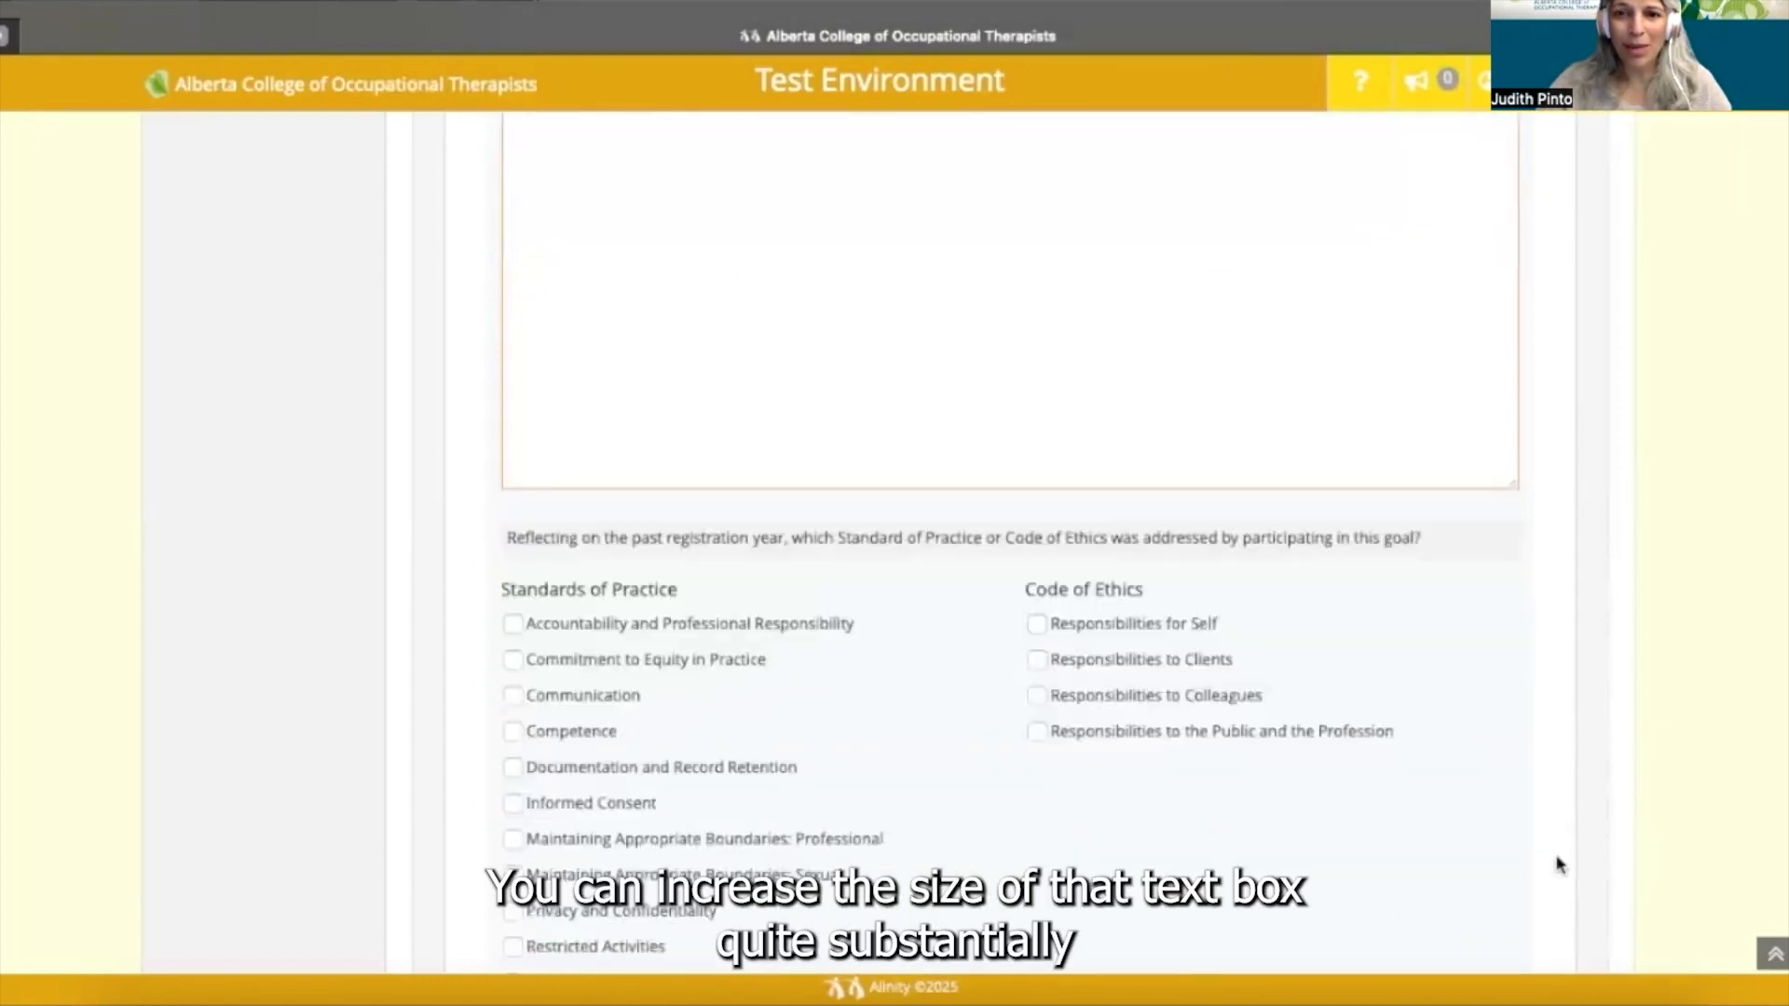
pyautogui.scroll(-2, 1560, 865)
pyautogui.scroll(-1, 1560, 865)
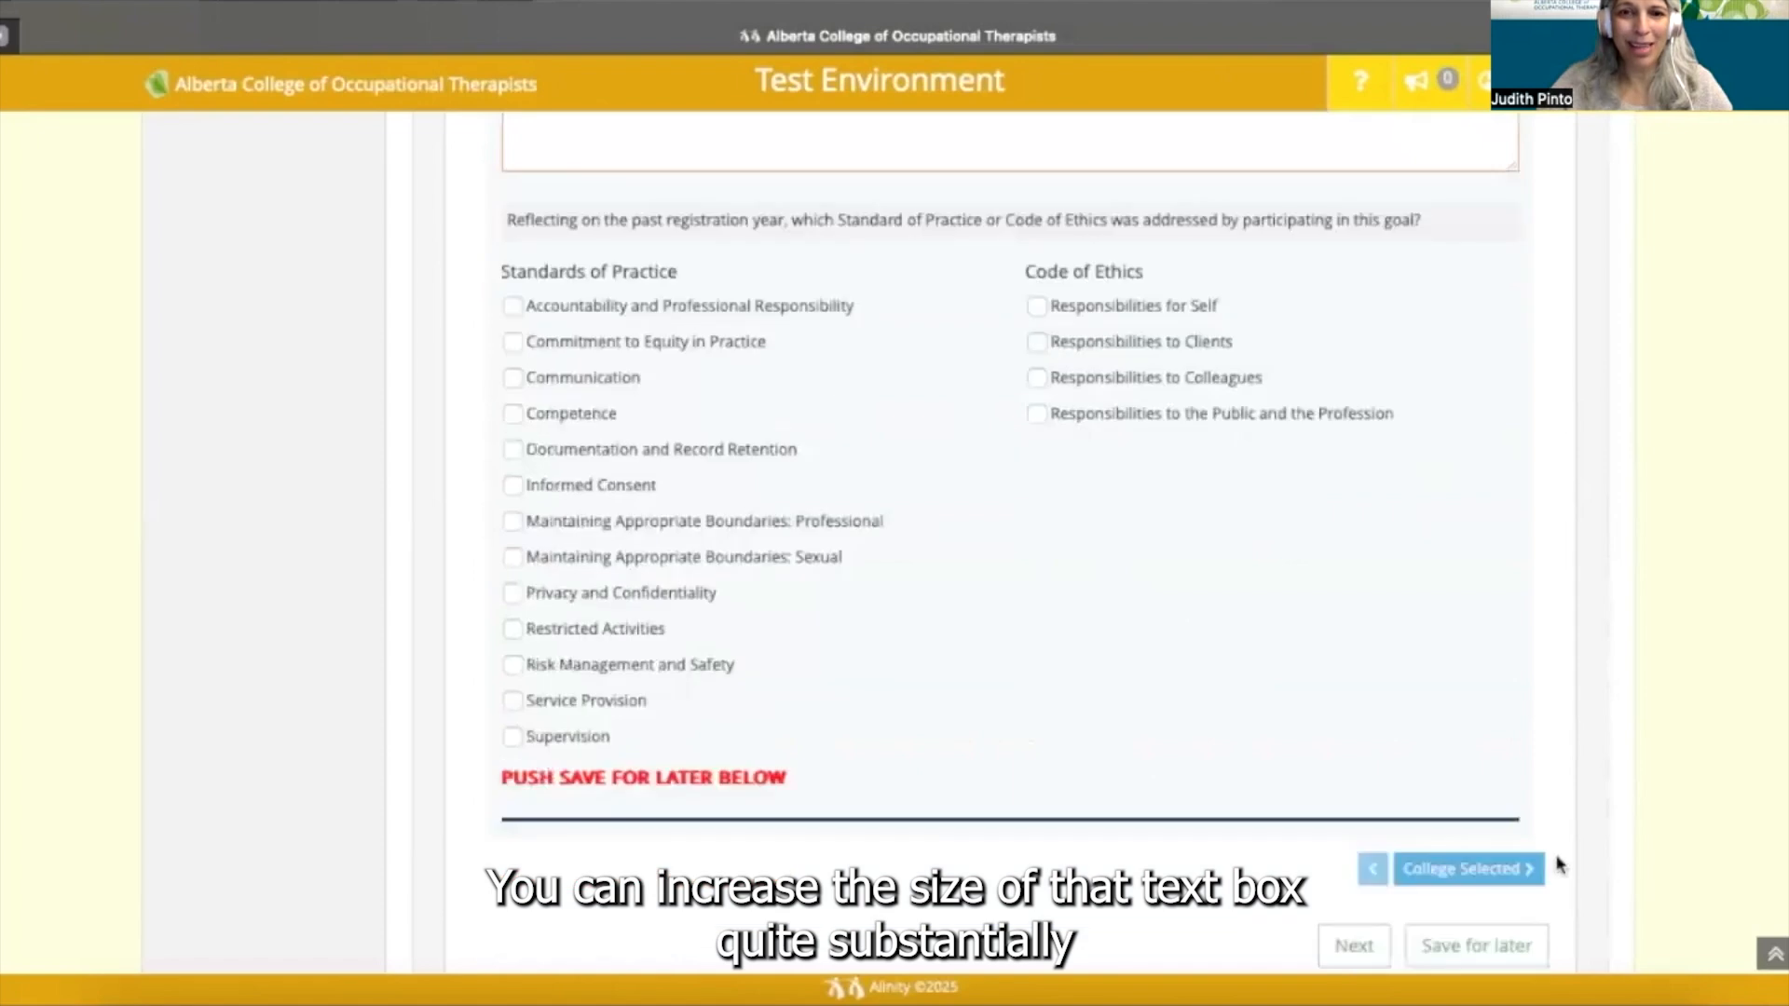
pyautogui.scroll(-1, 1560, 865)
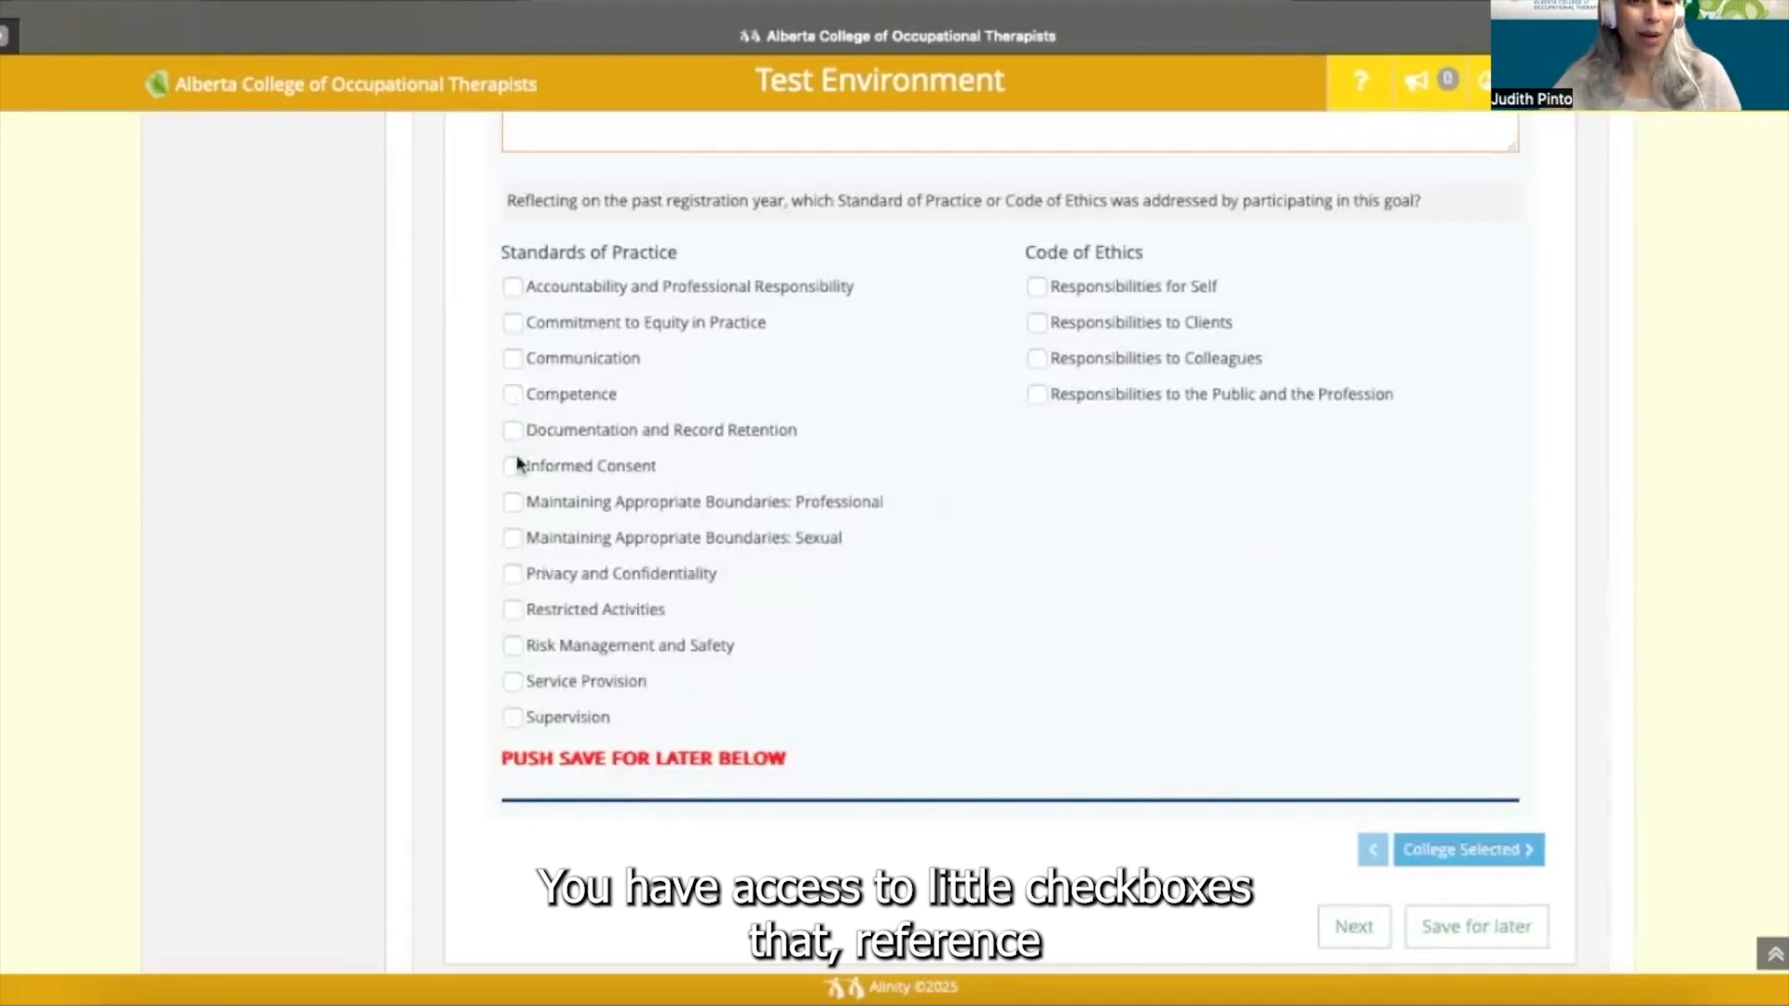
# - Check Communication, Responsibilities to Clients, Service Provision and Risk Management and Safety, then save for later
pyautogui.click(512, 359)
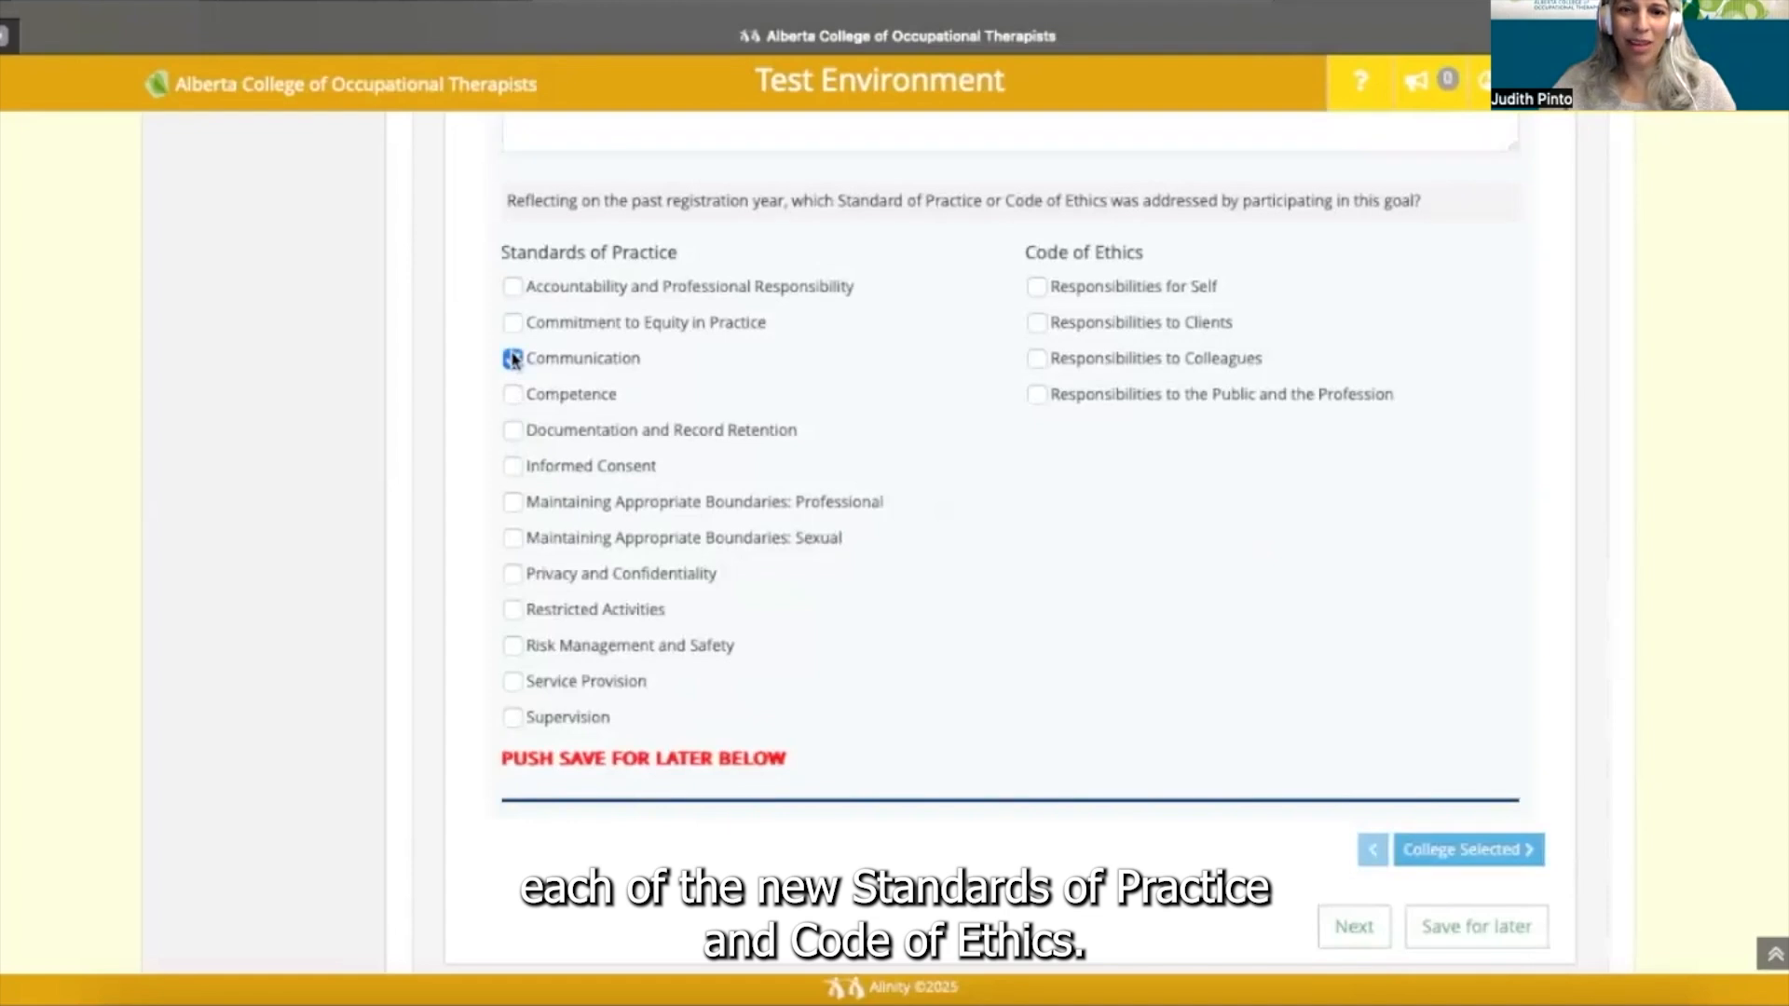
pyautogui.click(1038, 323)
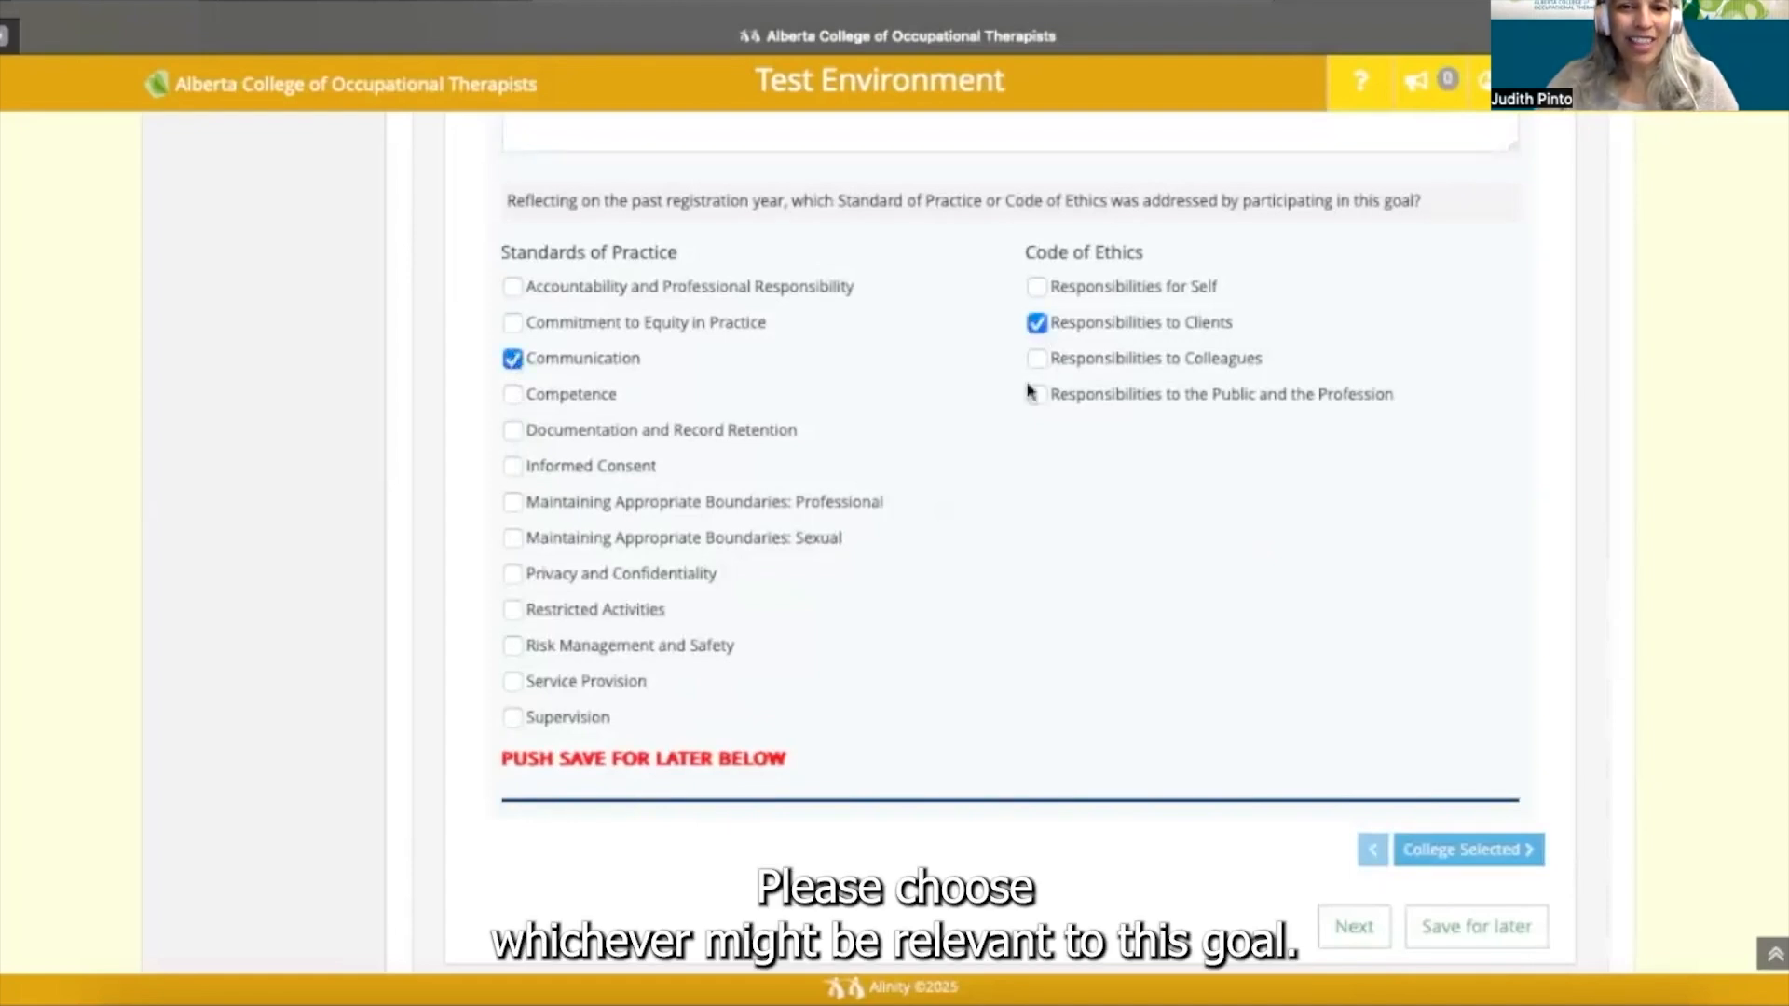
pyautogui.click(514, 684)
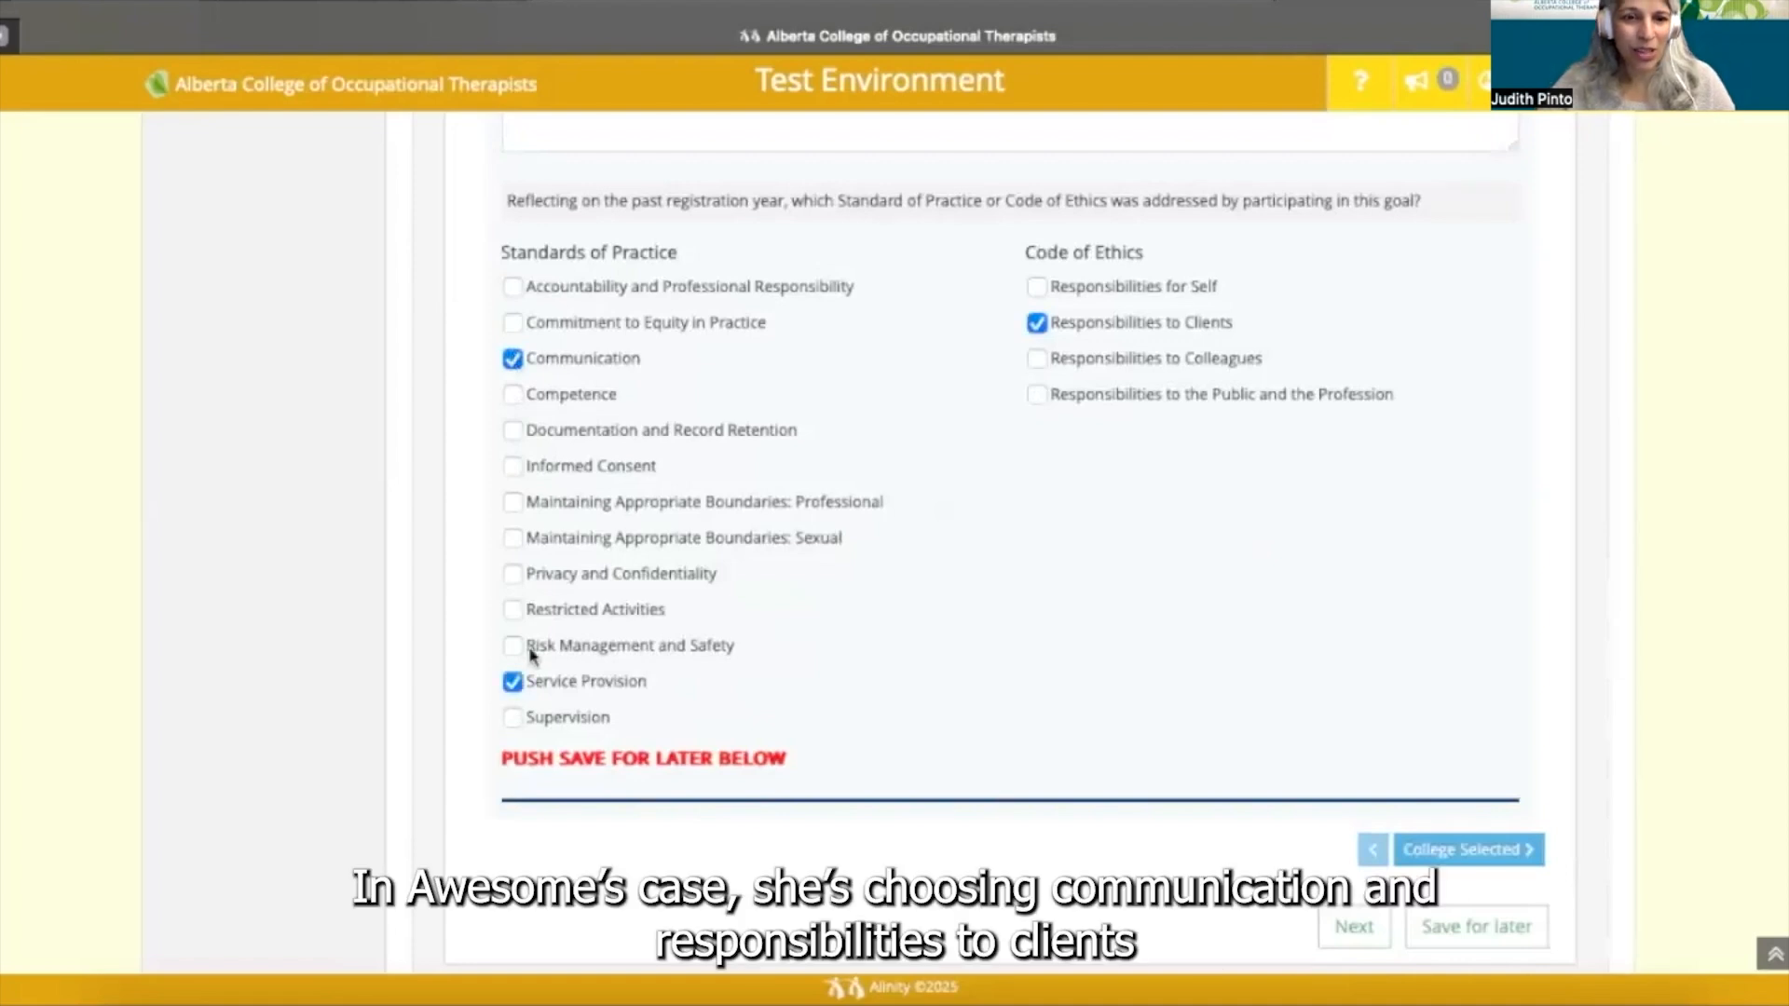
pyautogui.click(514, 646)
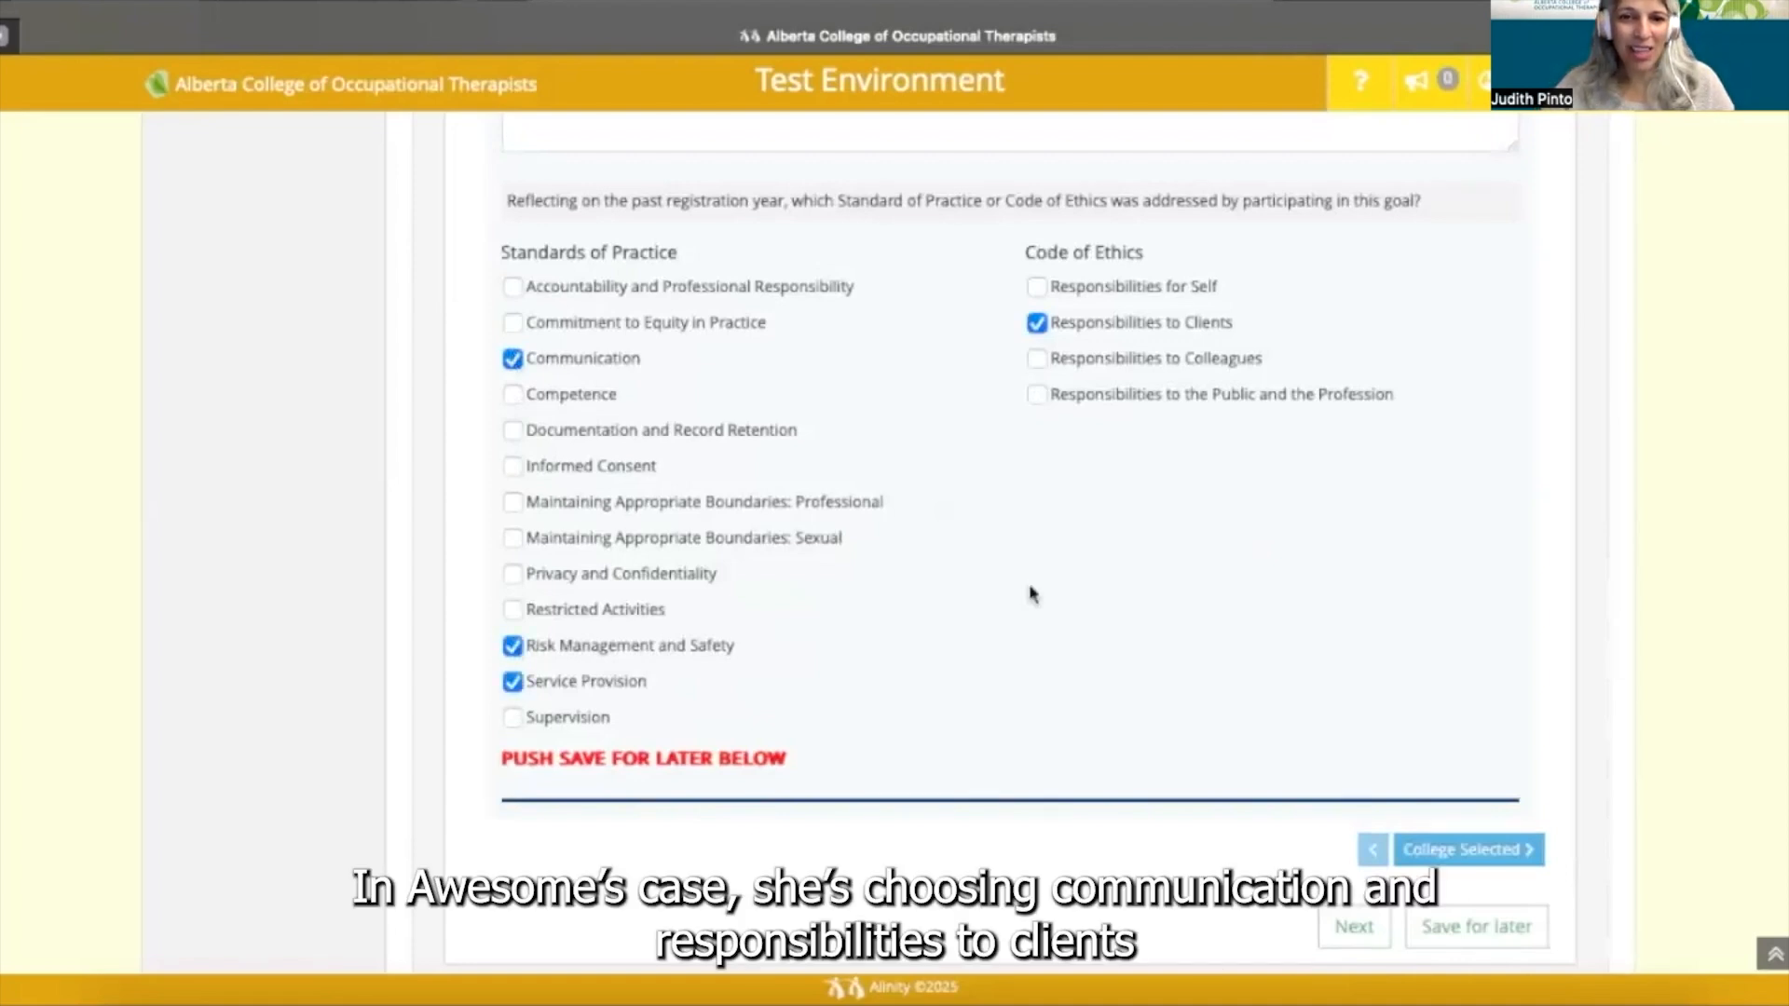
pyautogui.scroll(-1, 1031, 594)
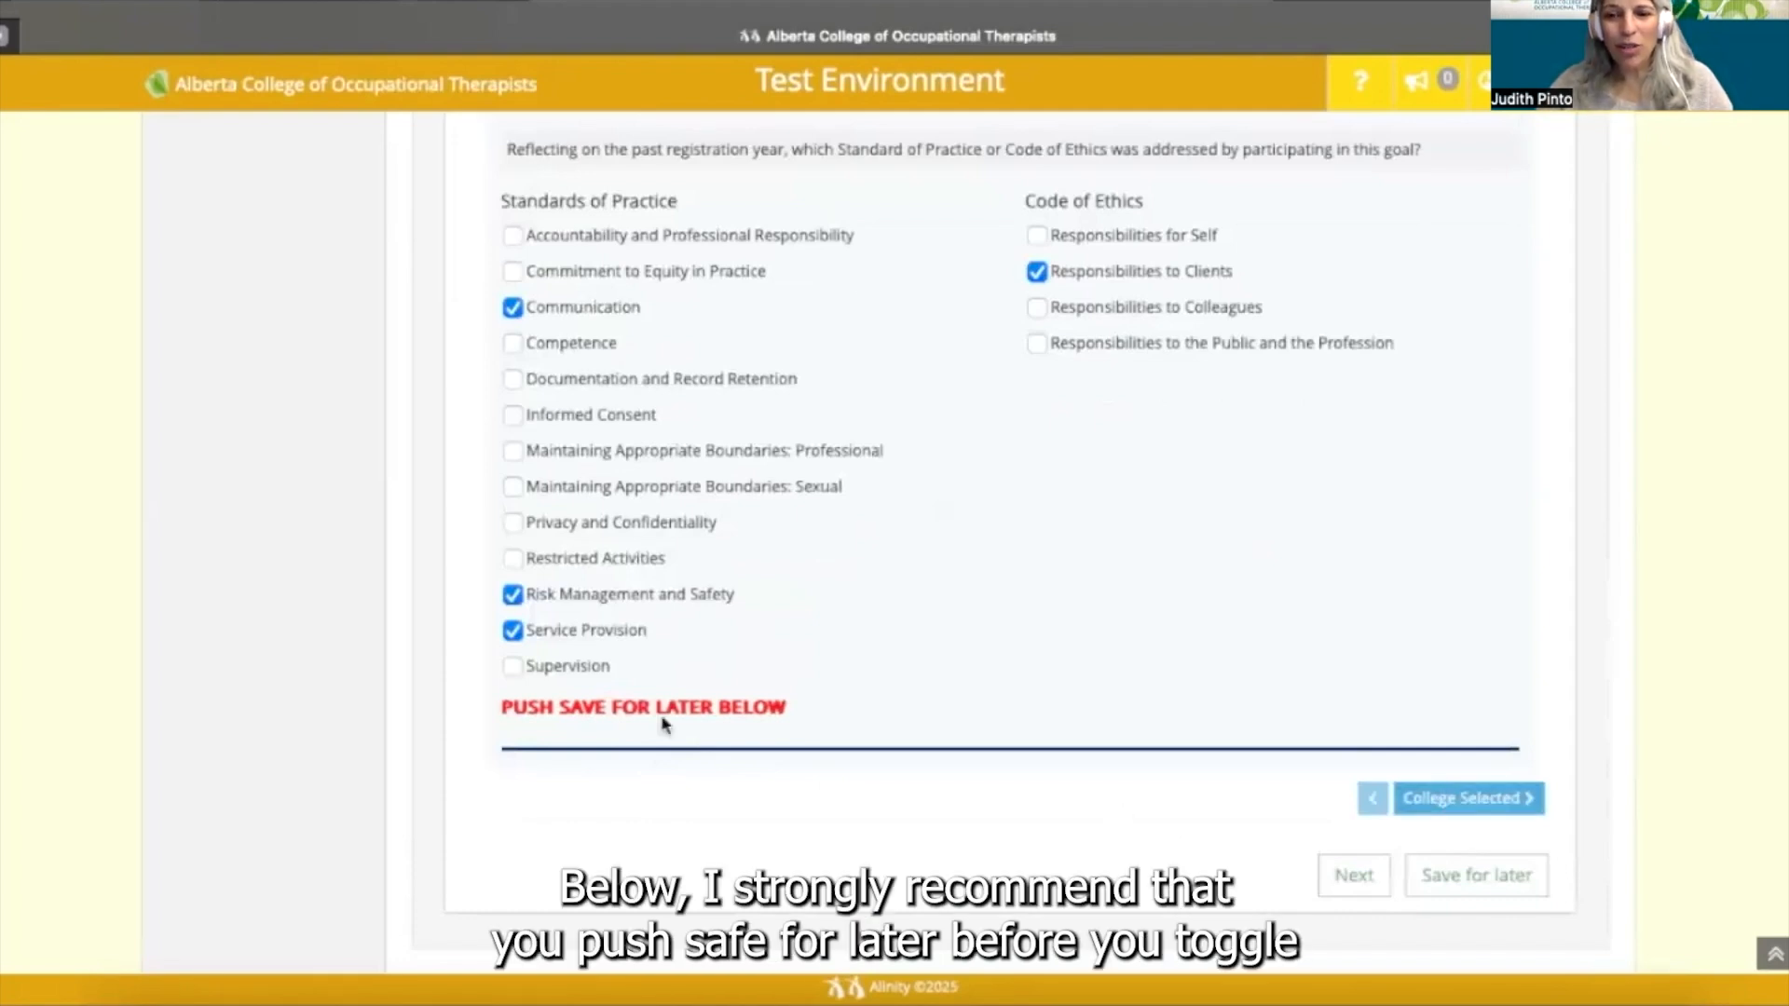
pyautogui.click(1470, 883)
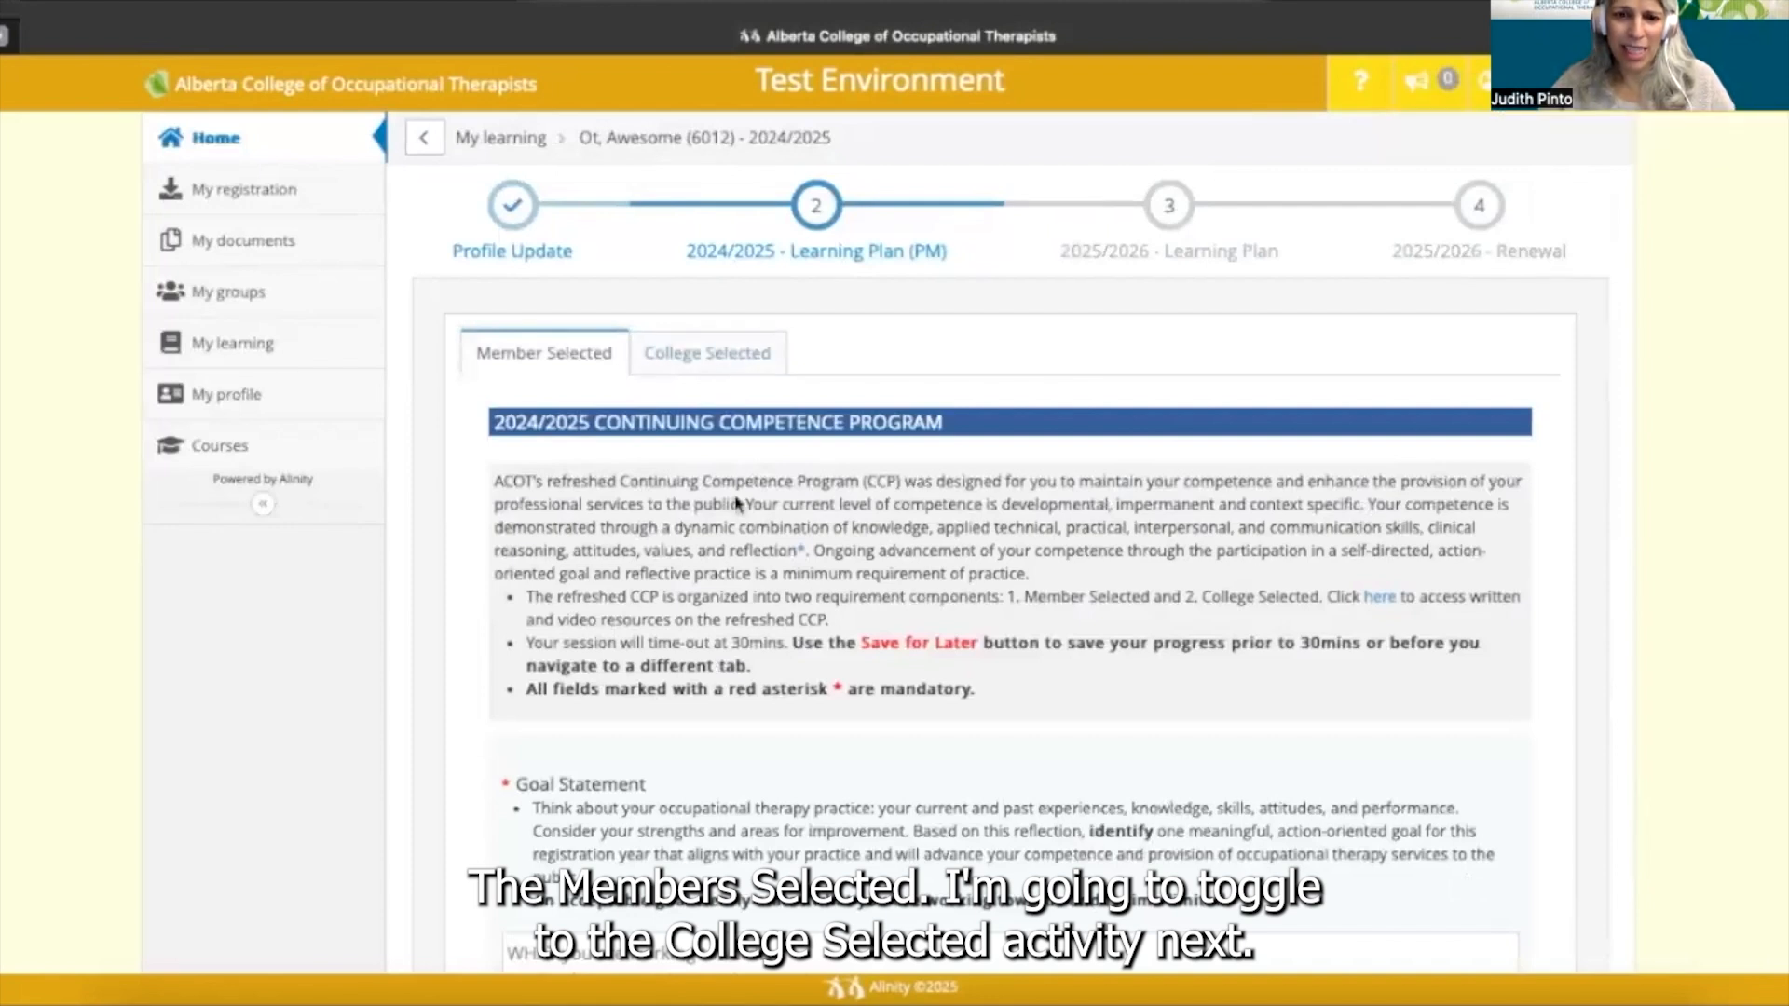
# - Open the College Selected activities: a Reflection and the sexual abuse and misconduct course
pyautogui.scroll(-20, 736, 503)
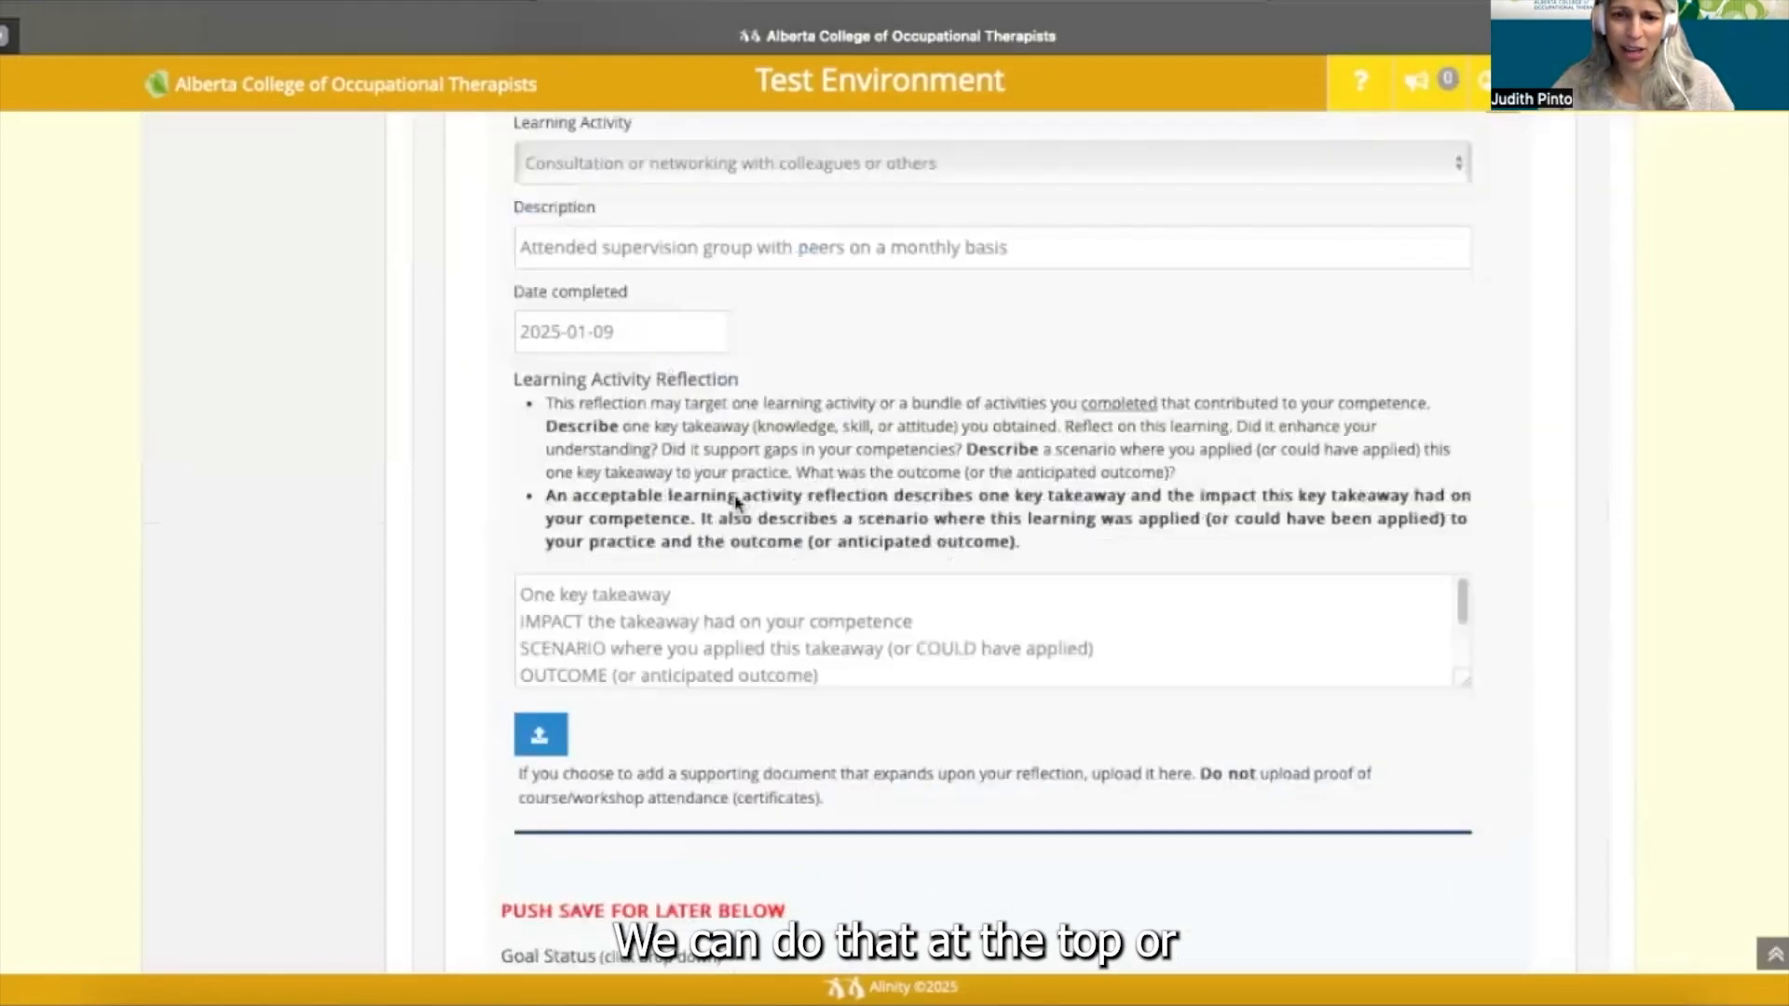
pyautogui.scroll(-4, 736, 503)
pyautogui.scroll(-4, 736, 503)
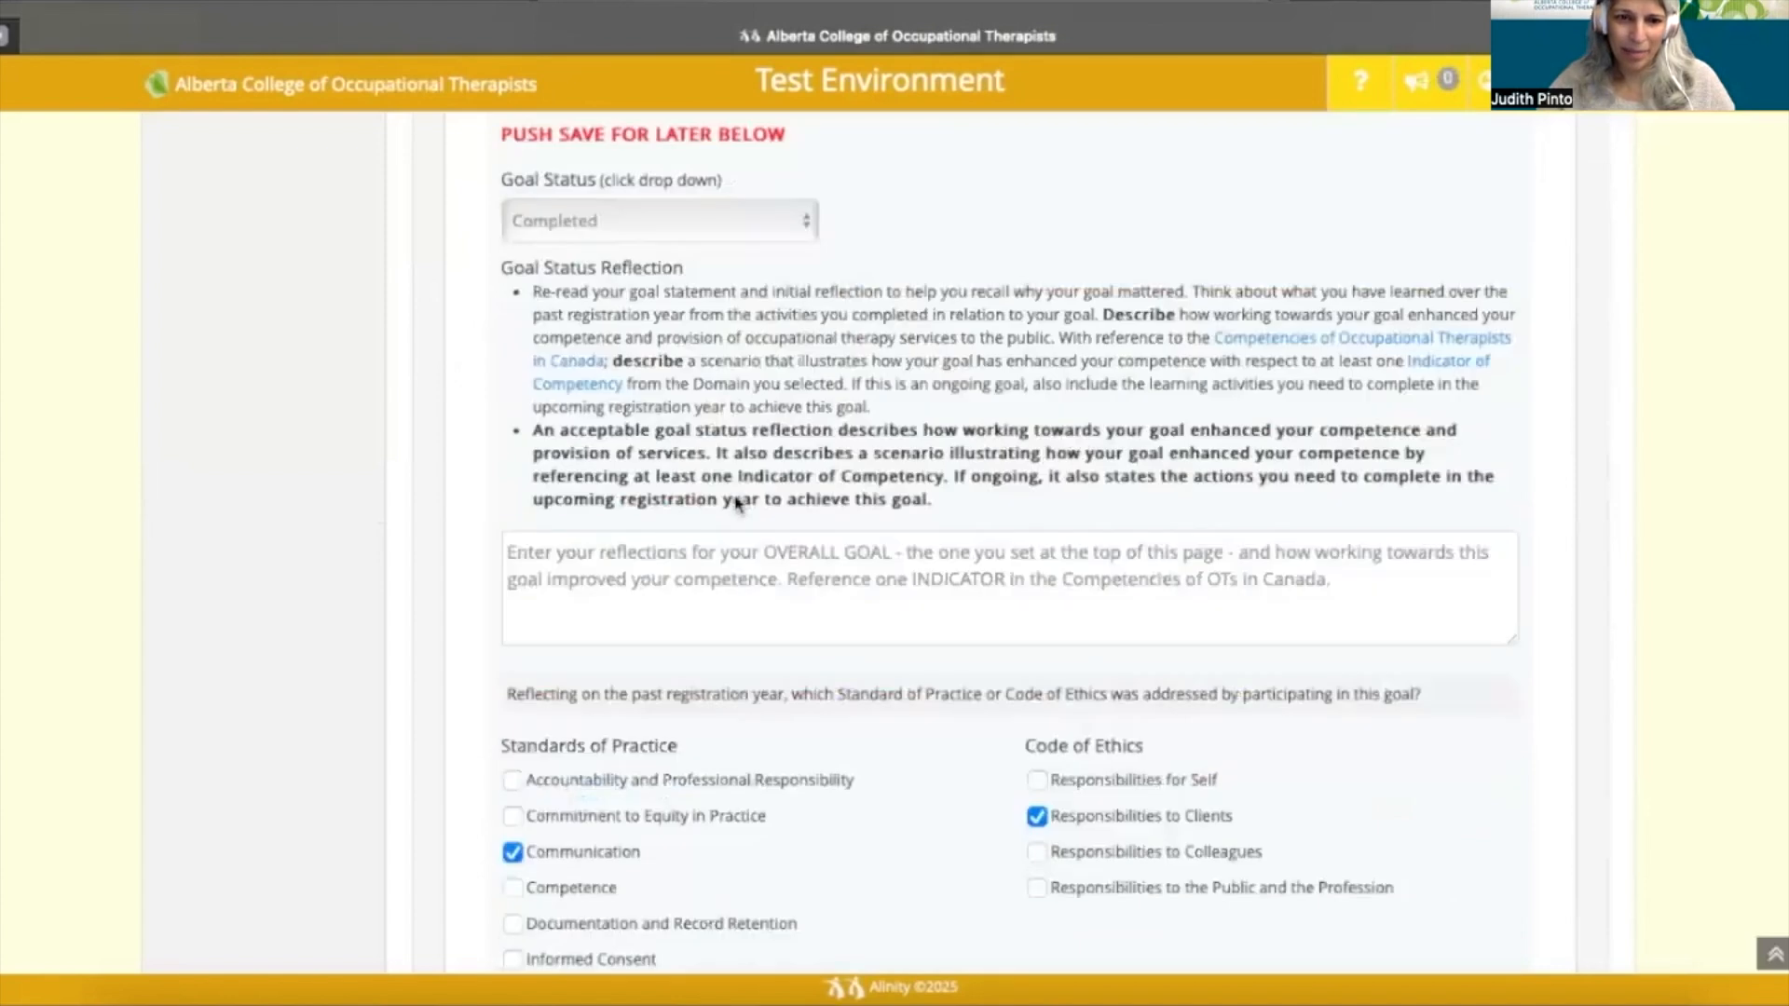
pyautogui.scroll(-5, 736, 503)
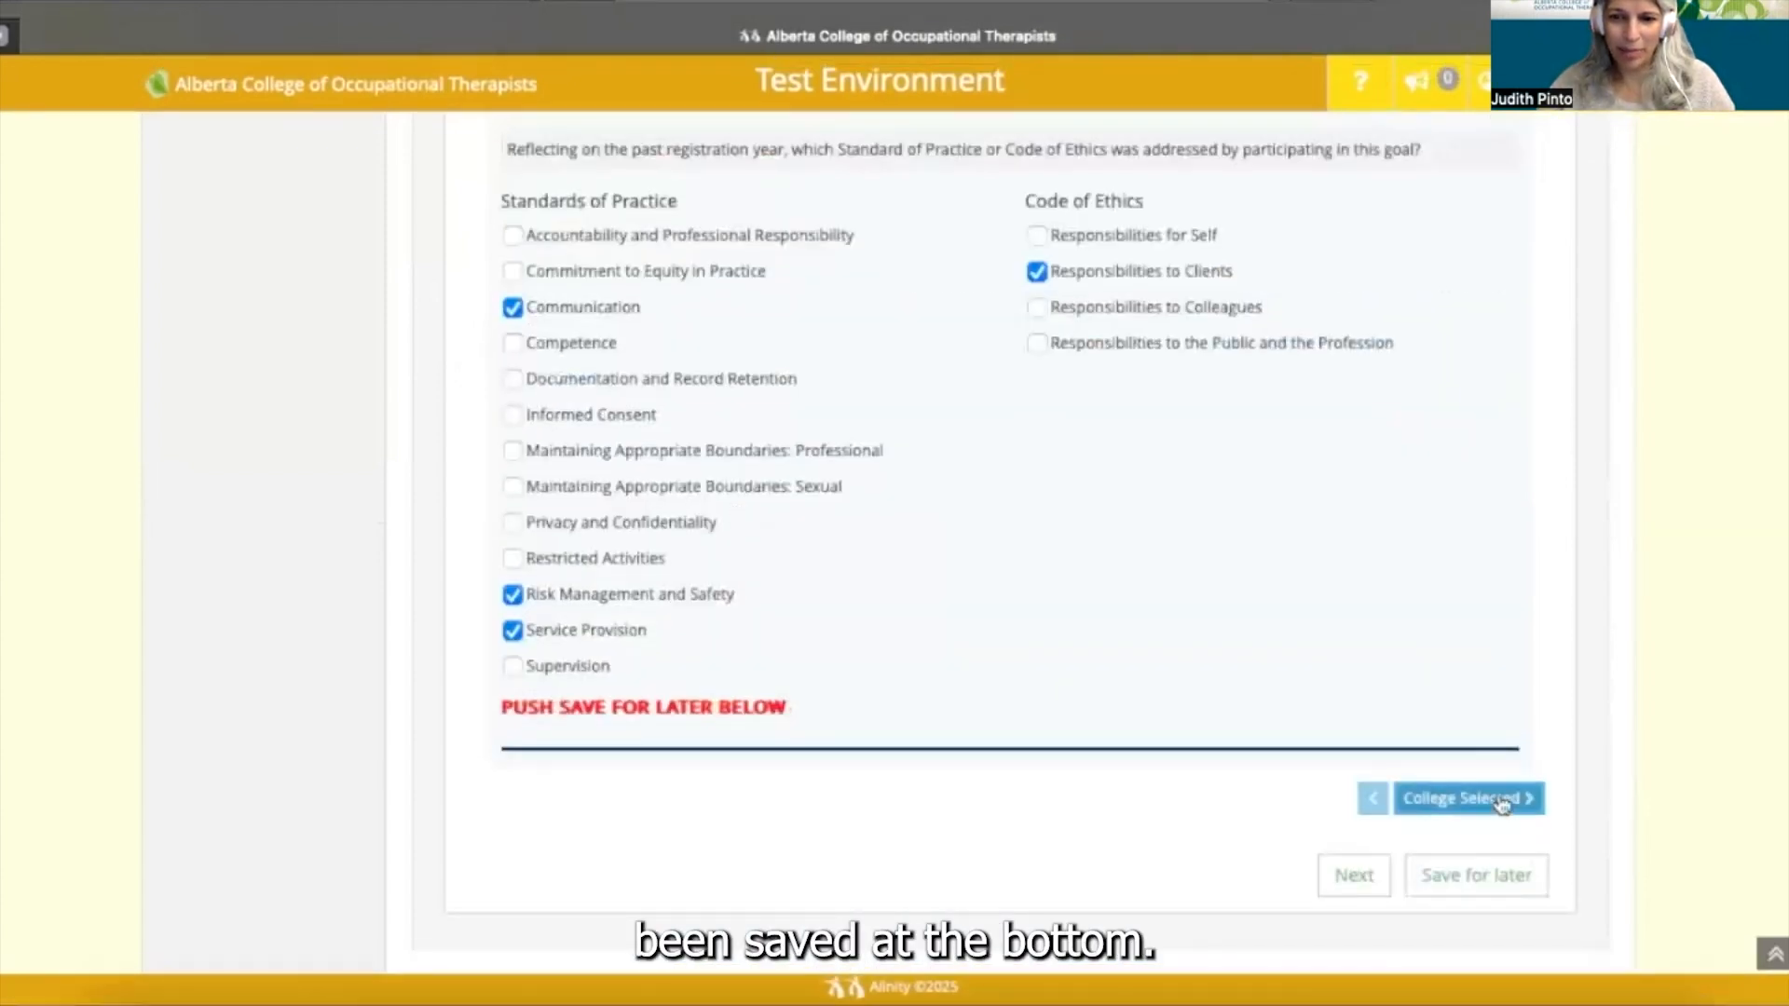
pyautogui.click(1501, 800)
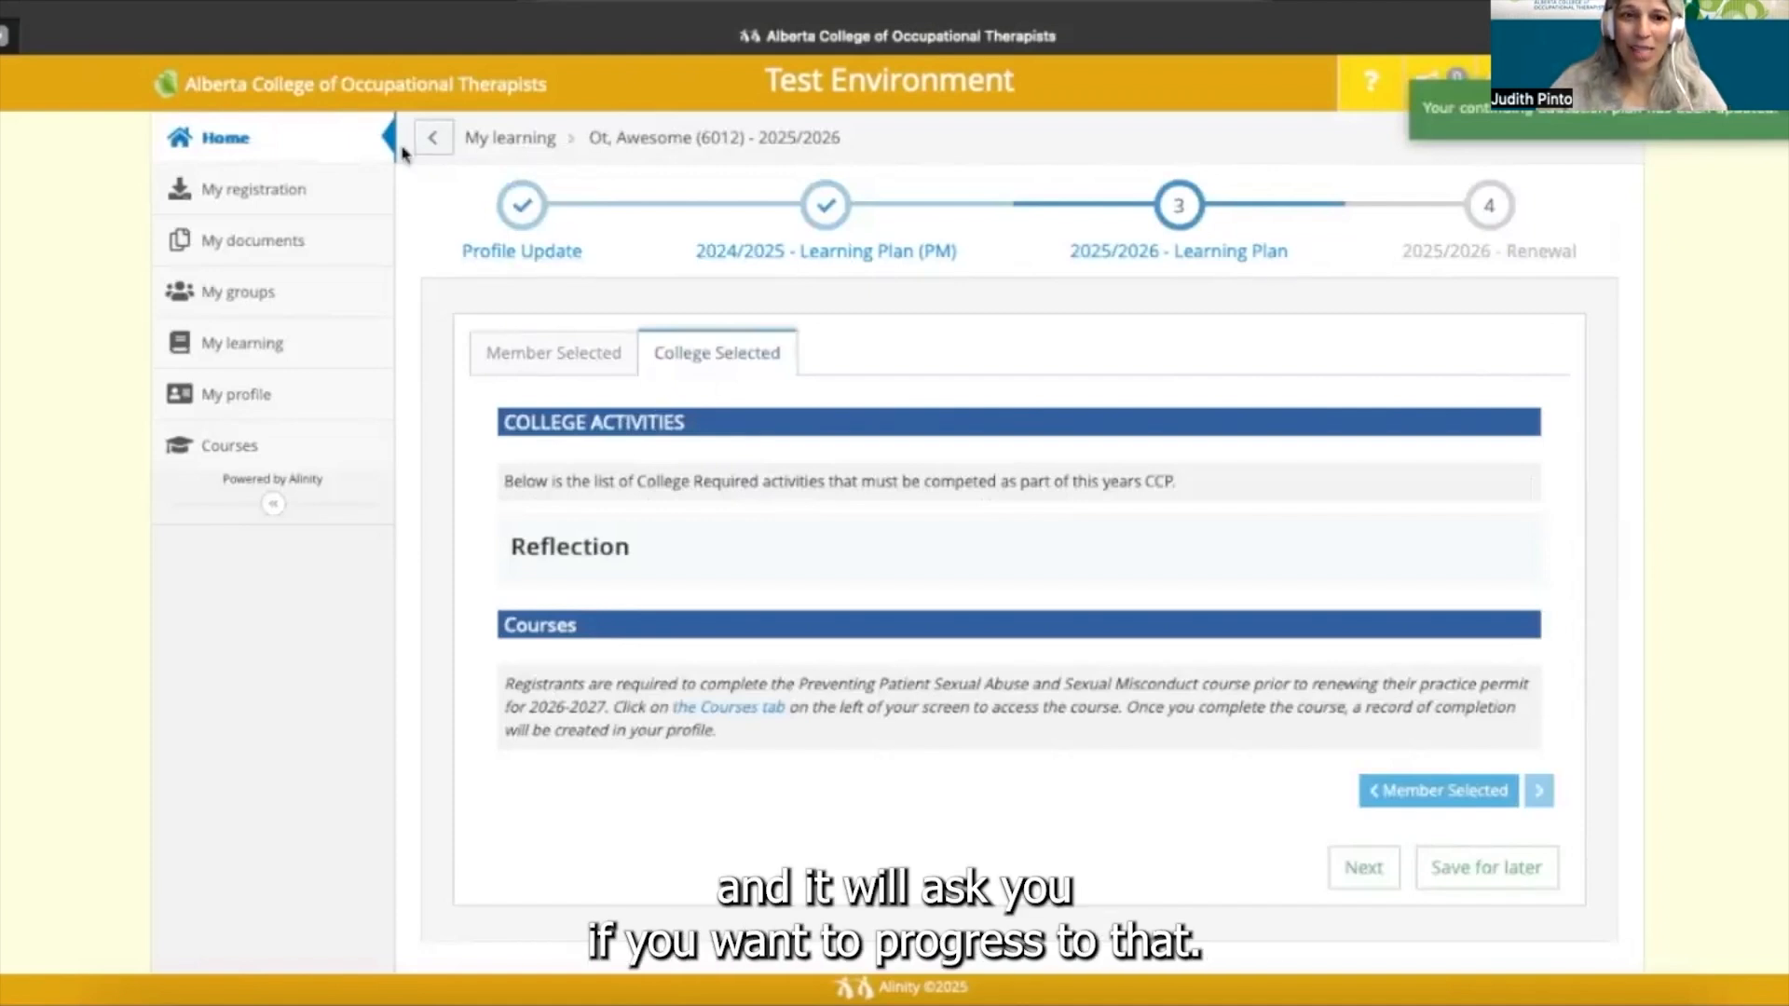
# - Return Home and start the SoP/CoE Module 2024/2025 exam from My Exams
pyautogui.click(313, 144)
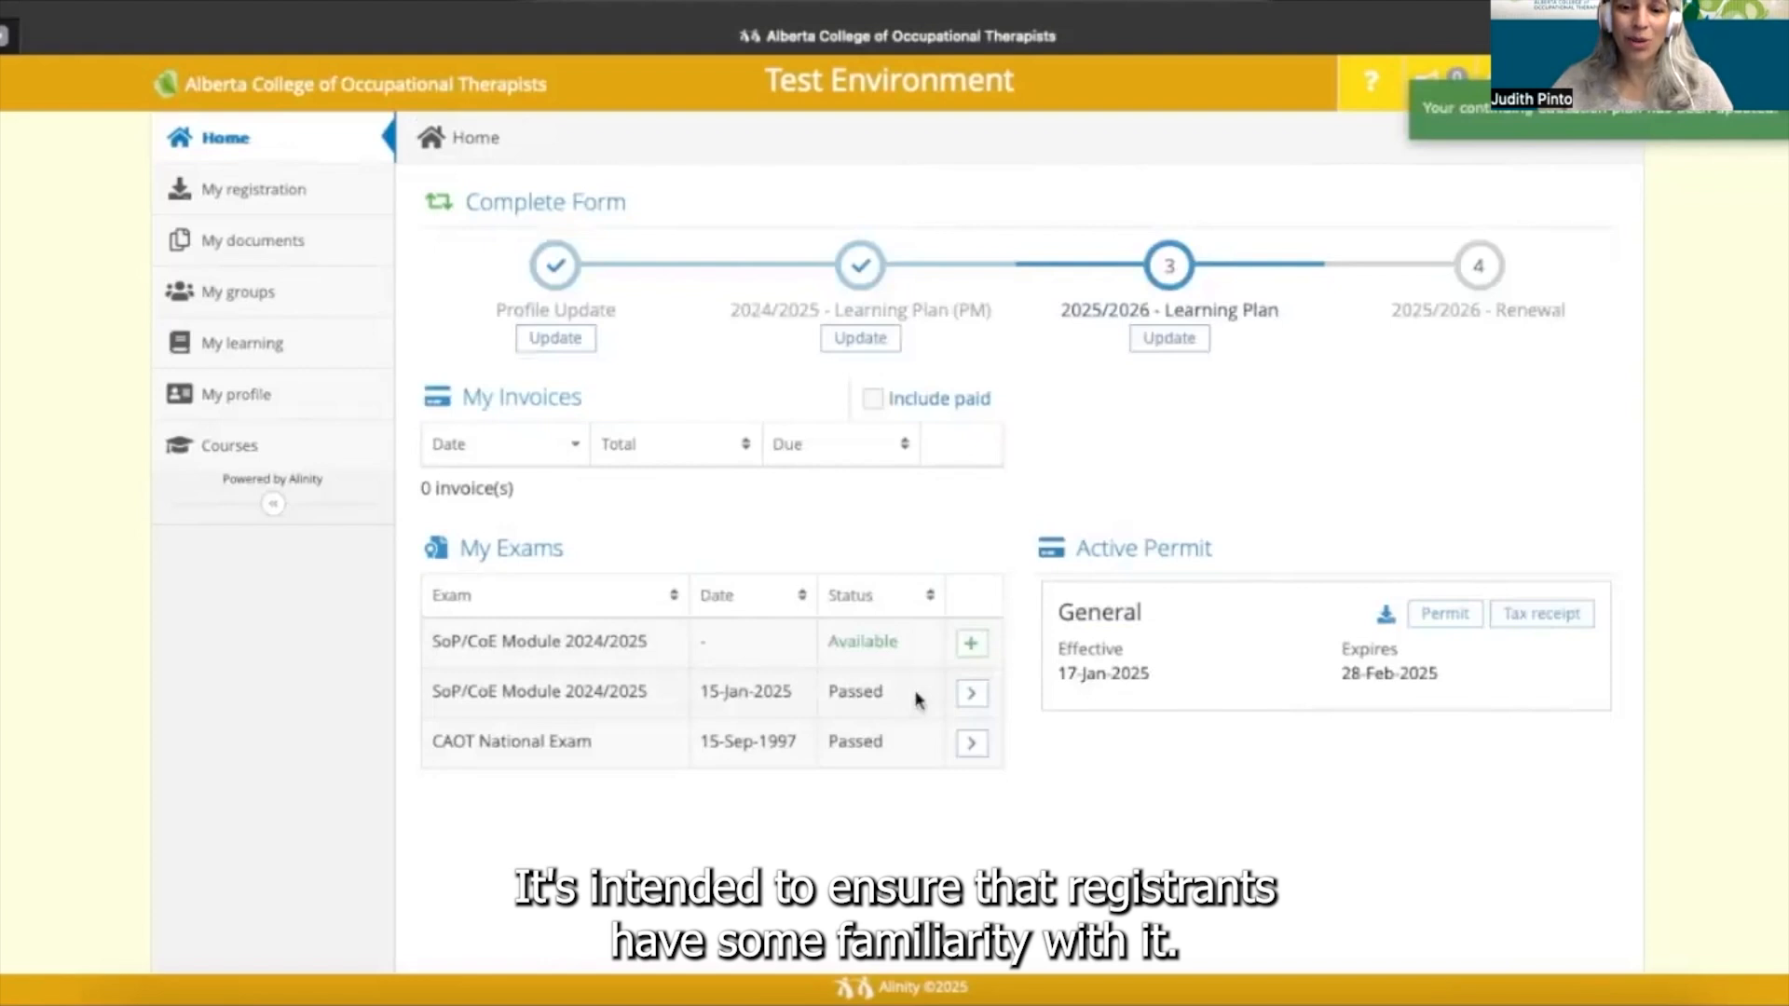
pyautogui.click(972, 644)
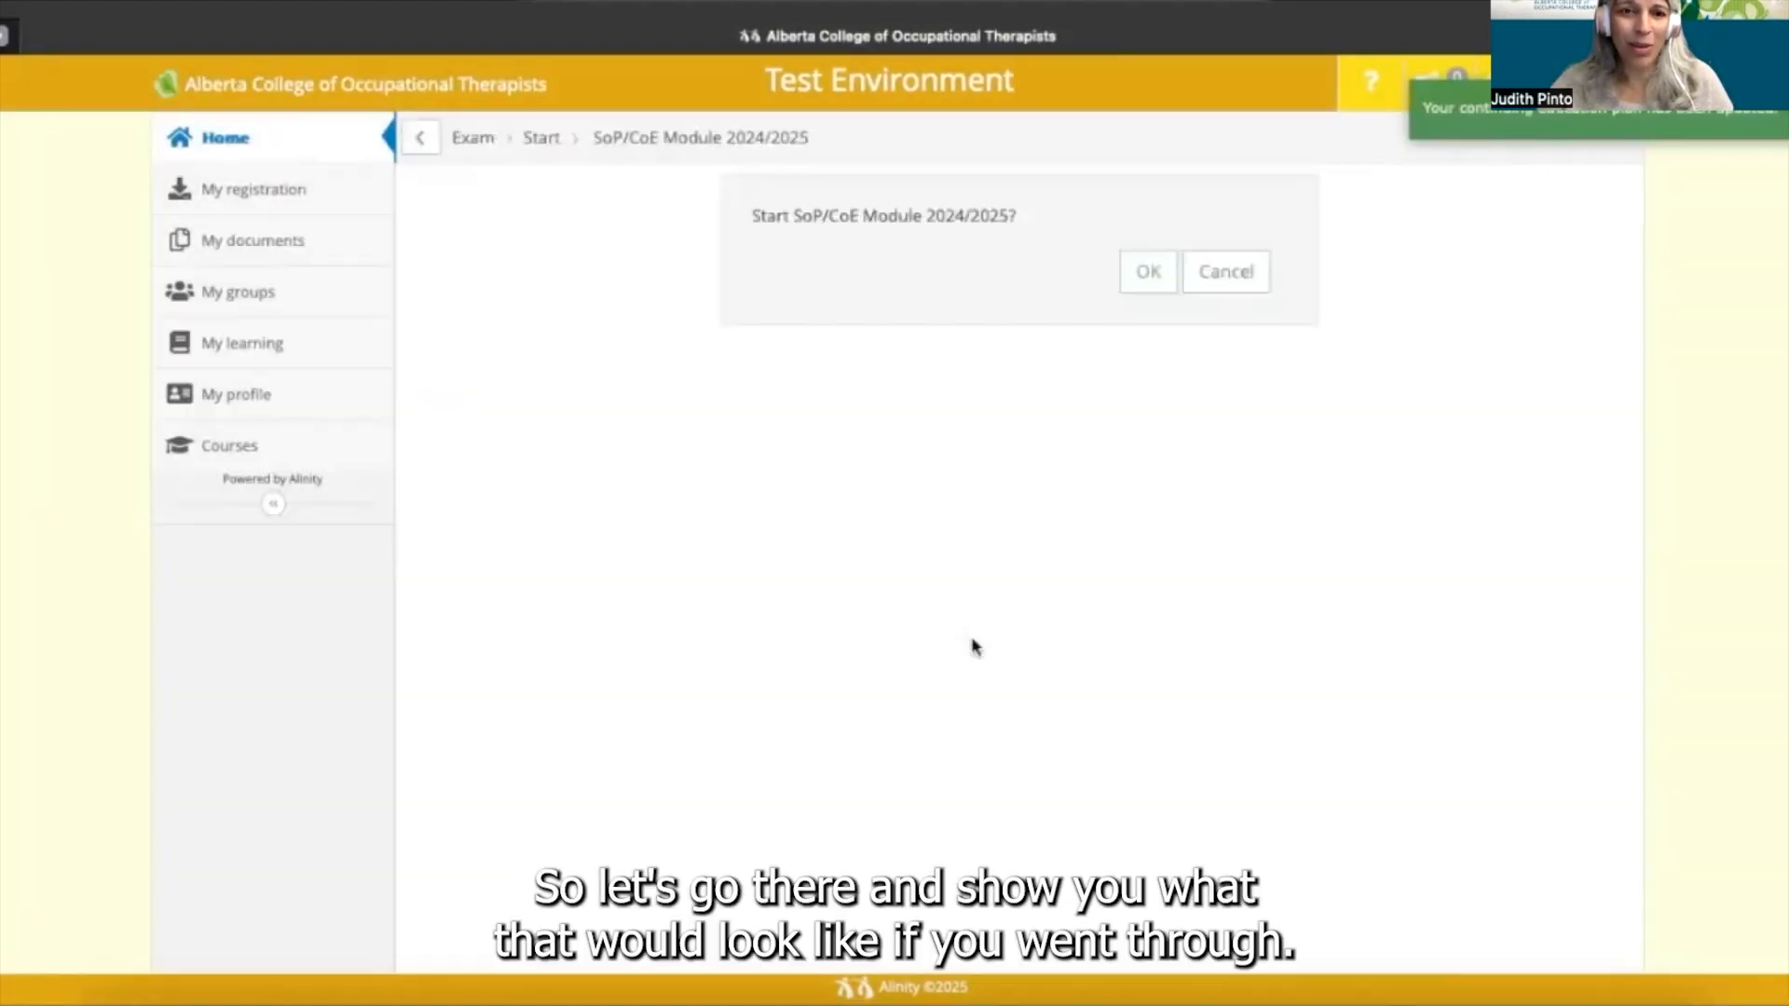
# - Confirm starting the SoP/CoE Module 2024/2025 exam and scroll down to Question 1
pyautogui.click(1149, 274)
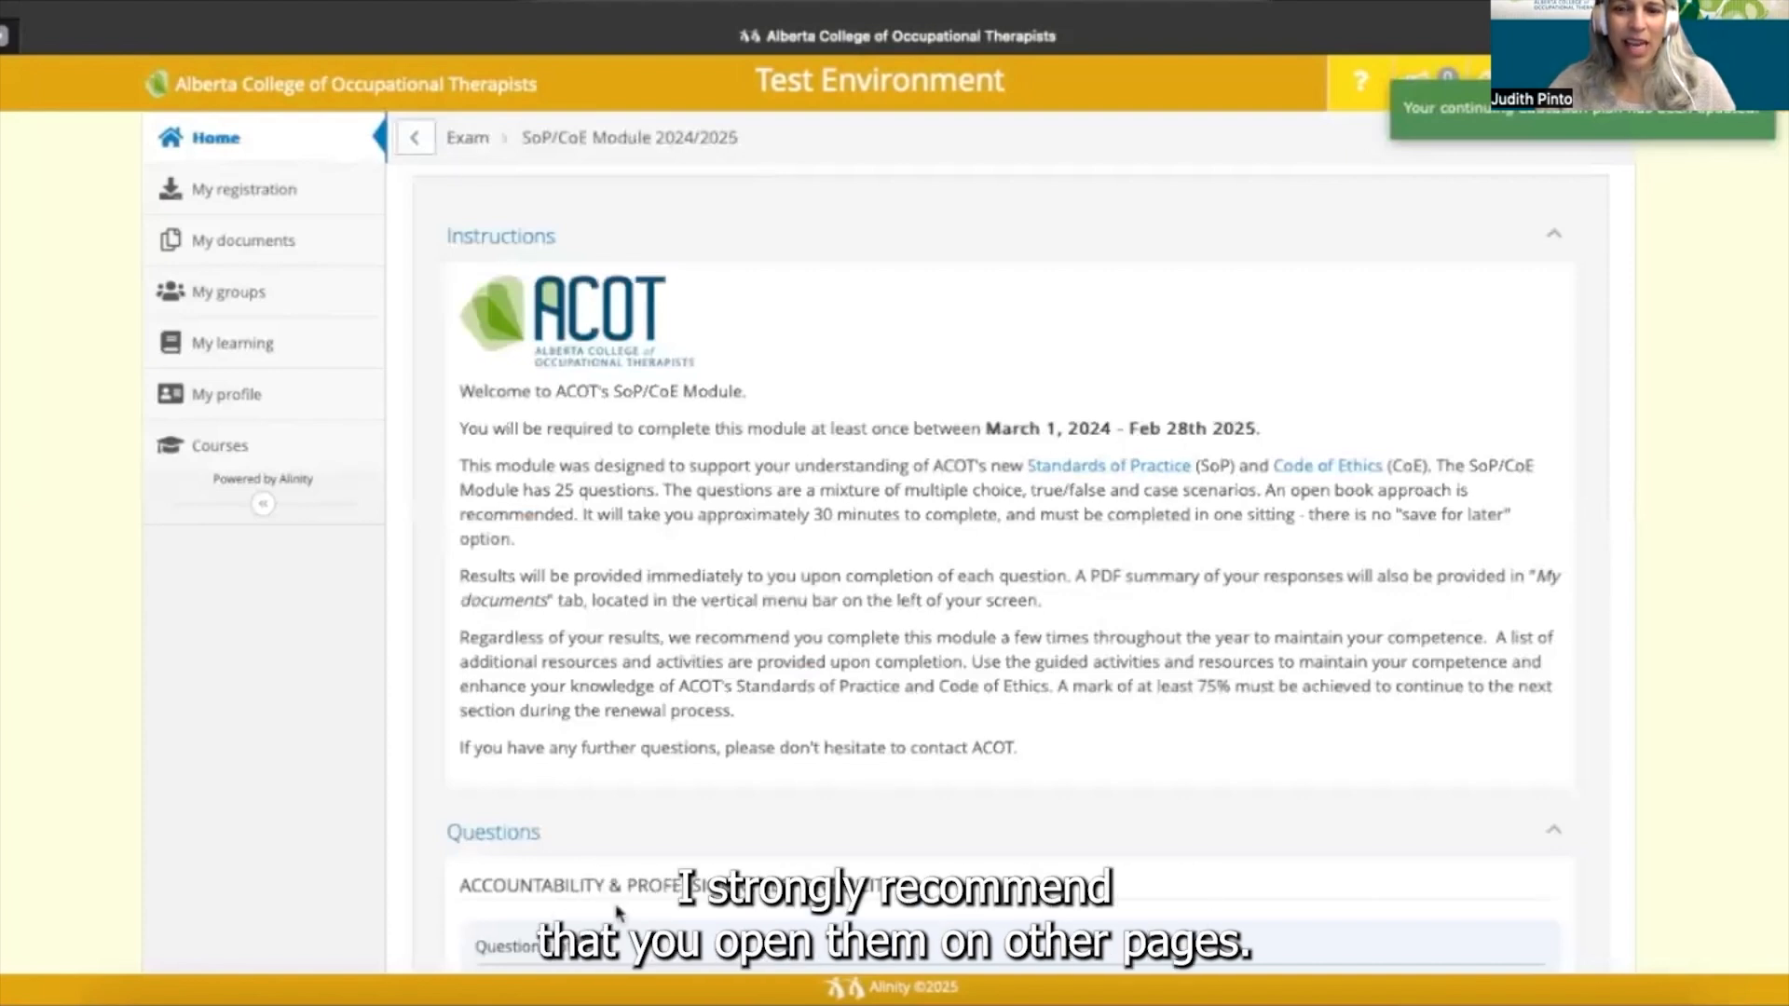
pyautogui.scroll(-1, 617, 913)
pyautogui.scroll(-5, 615, 907)
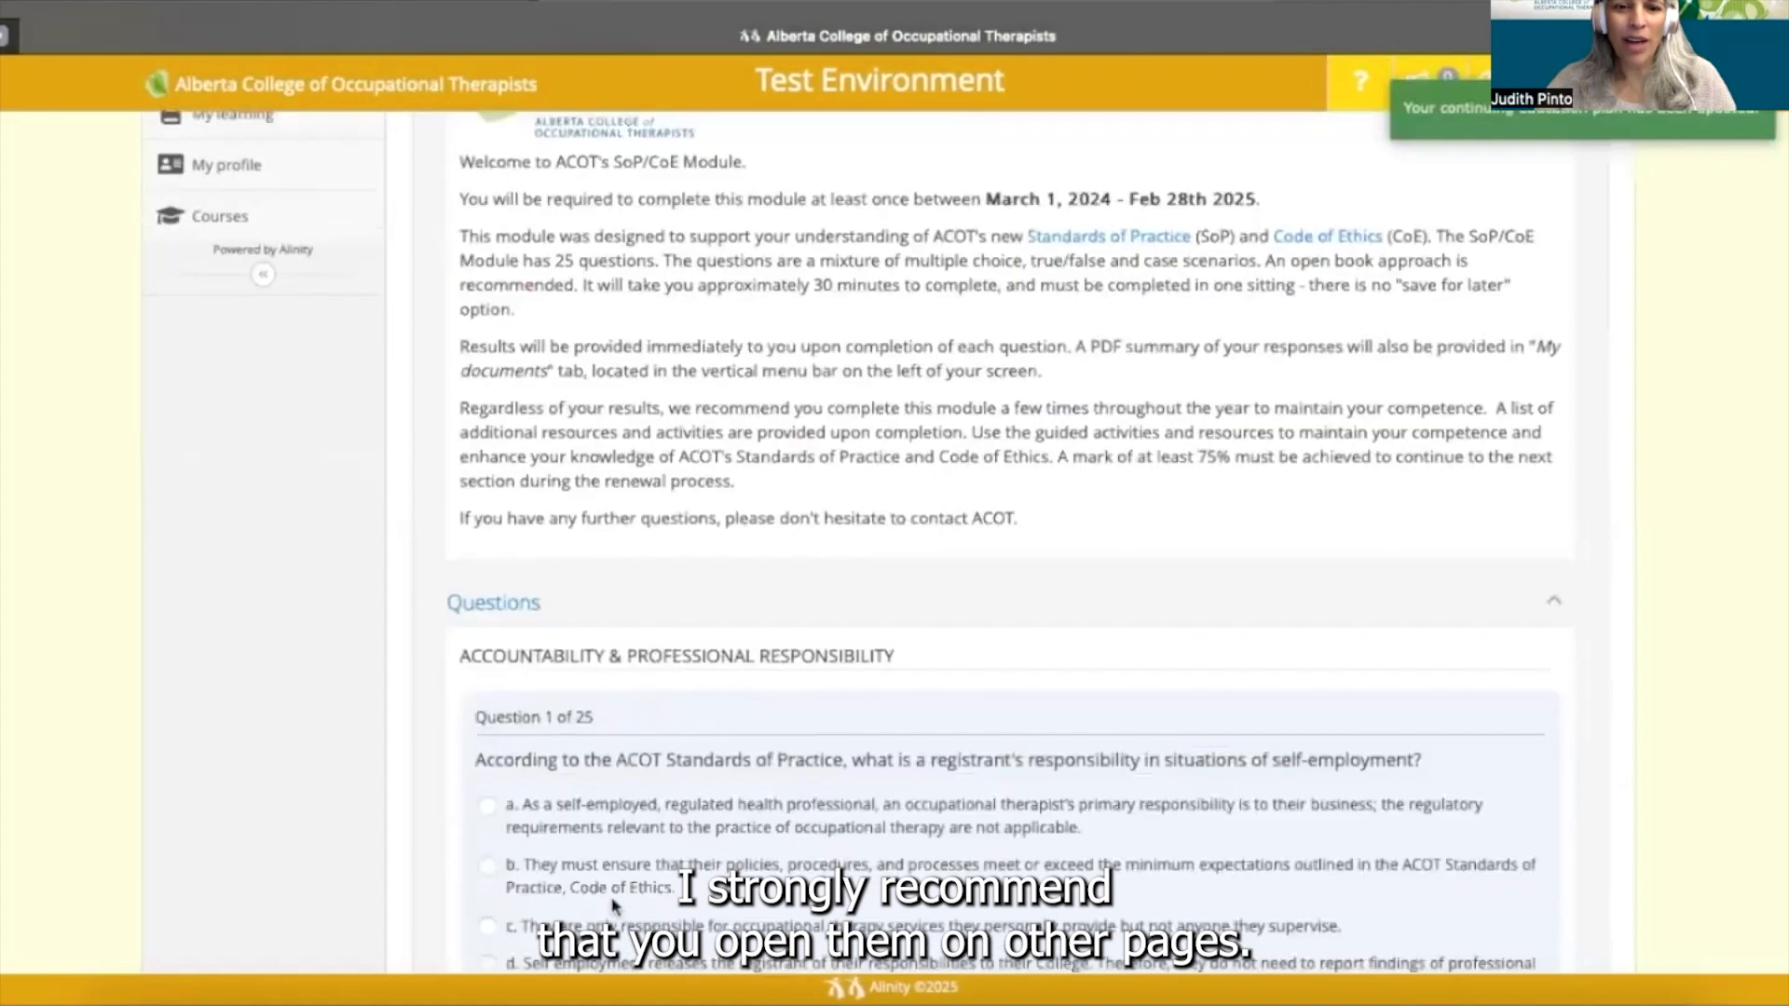
pyautogui.scroll(-7, 613, 905)
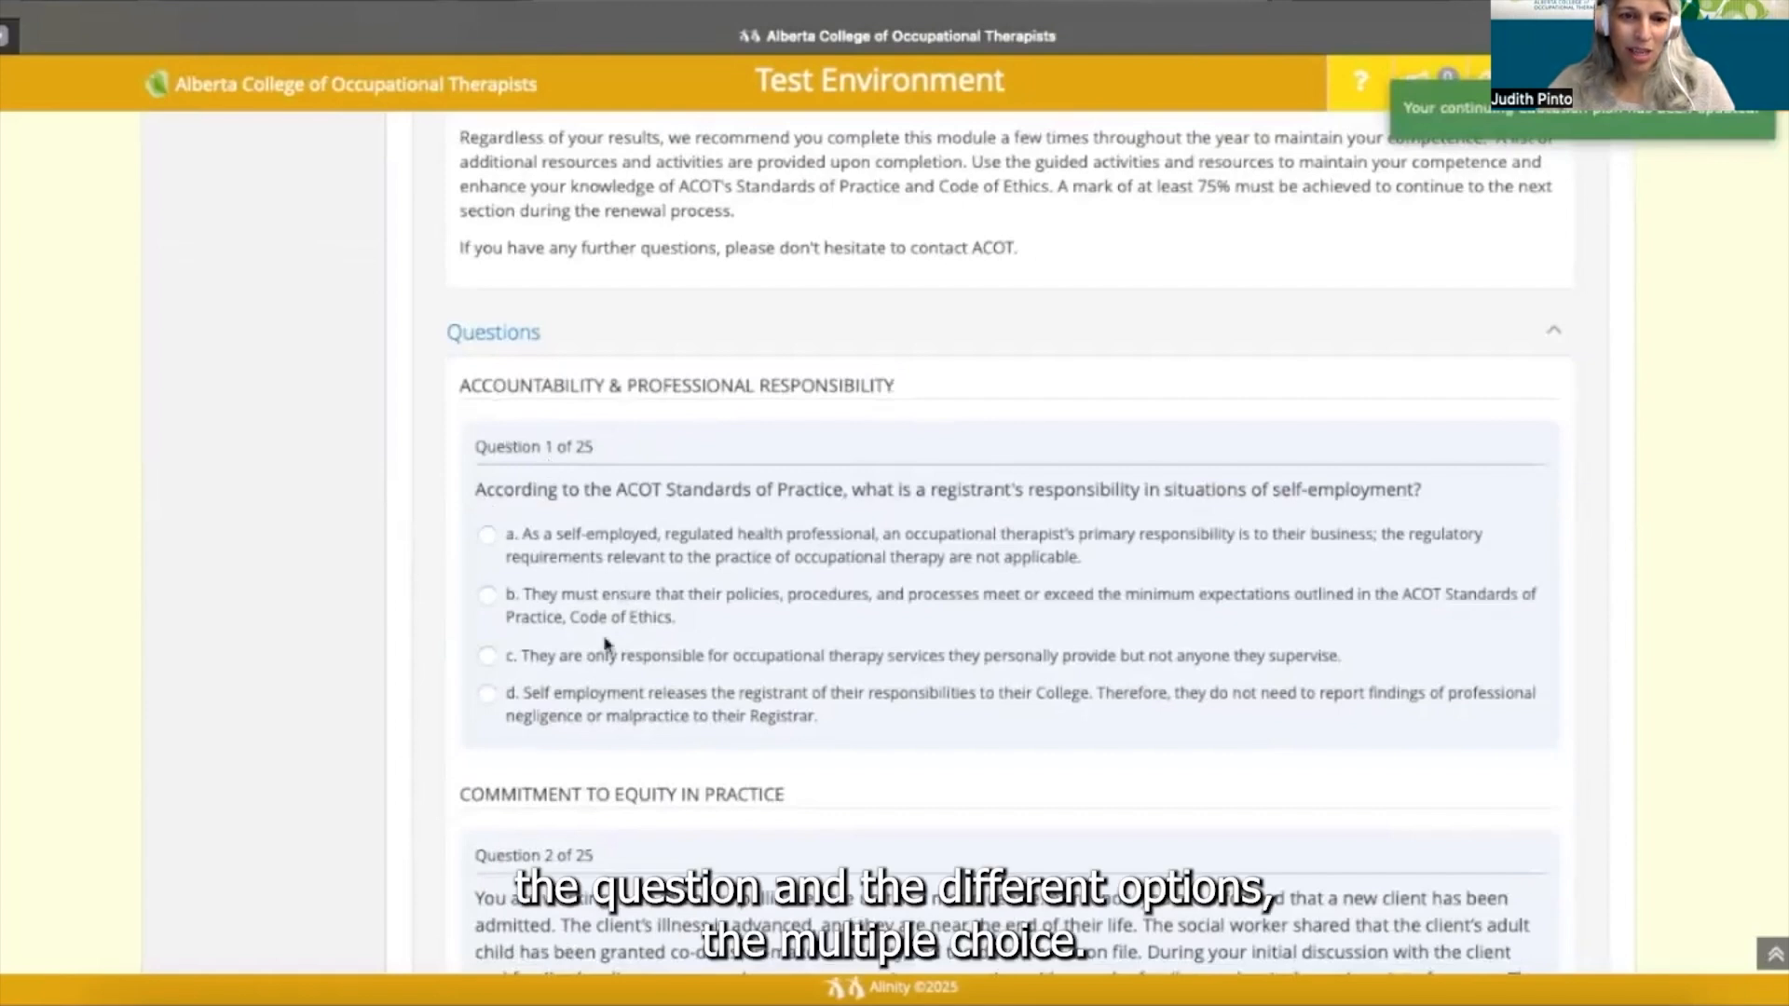
pyautogui.scroll(-1, 606, 643)
pyautogui.scroll(-1, 606, 643)
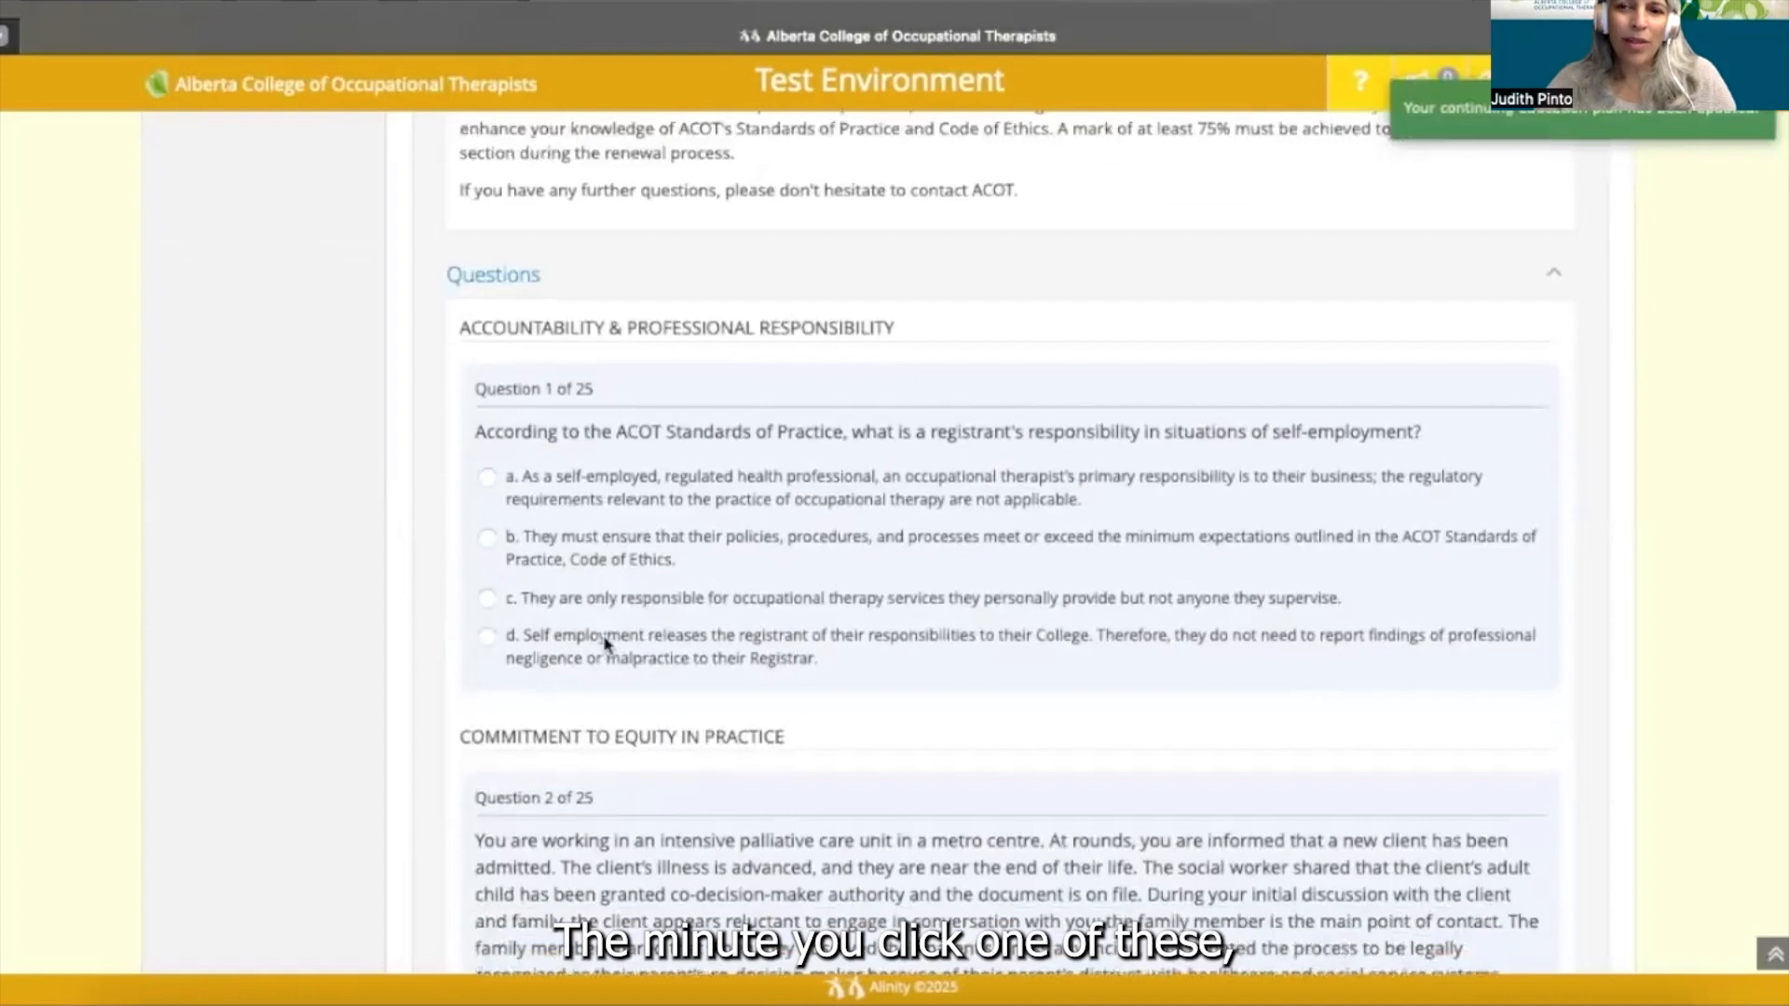
# - Answer Question 1 with option d, then look through the remaining questions
pyautogui.click(487, 638)
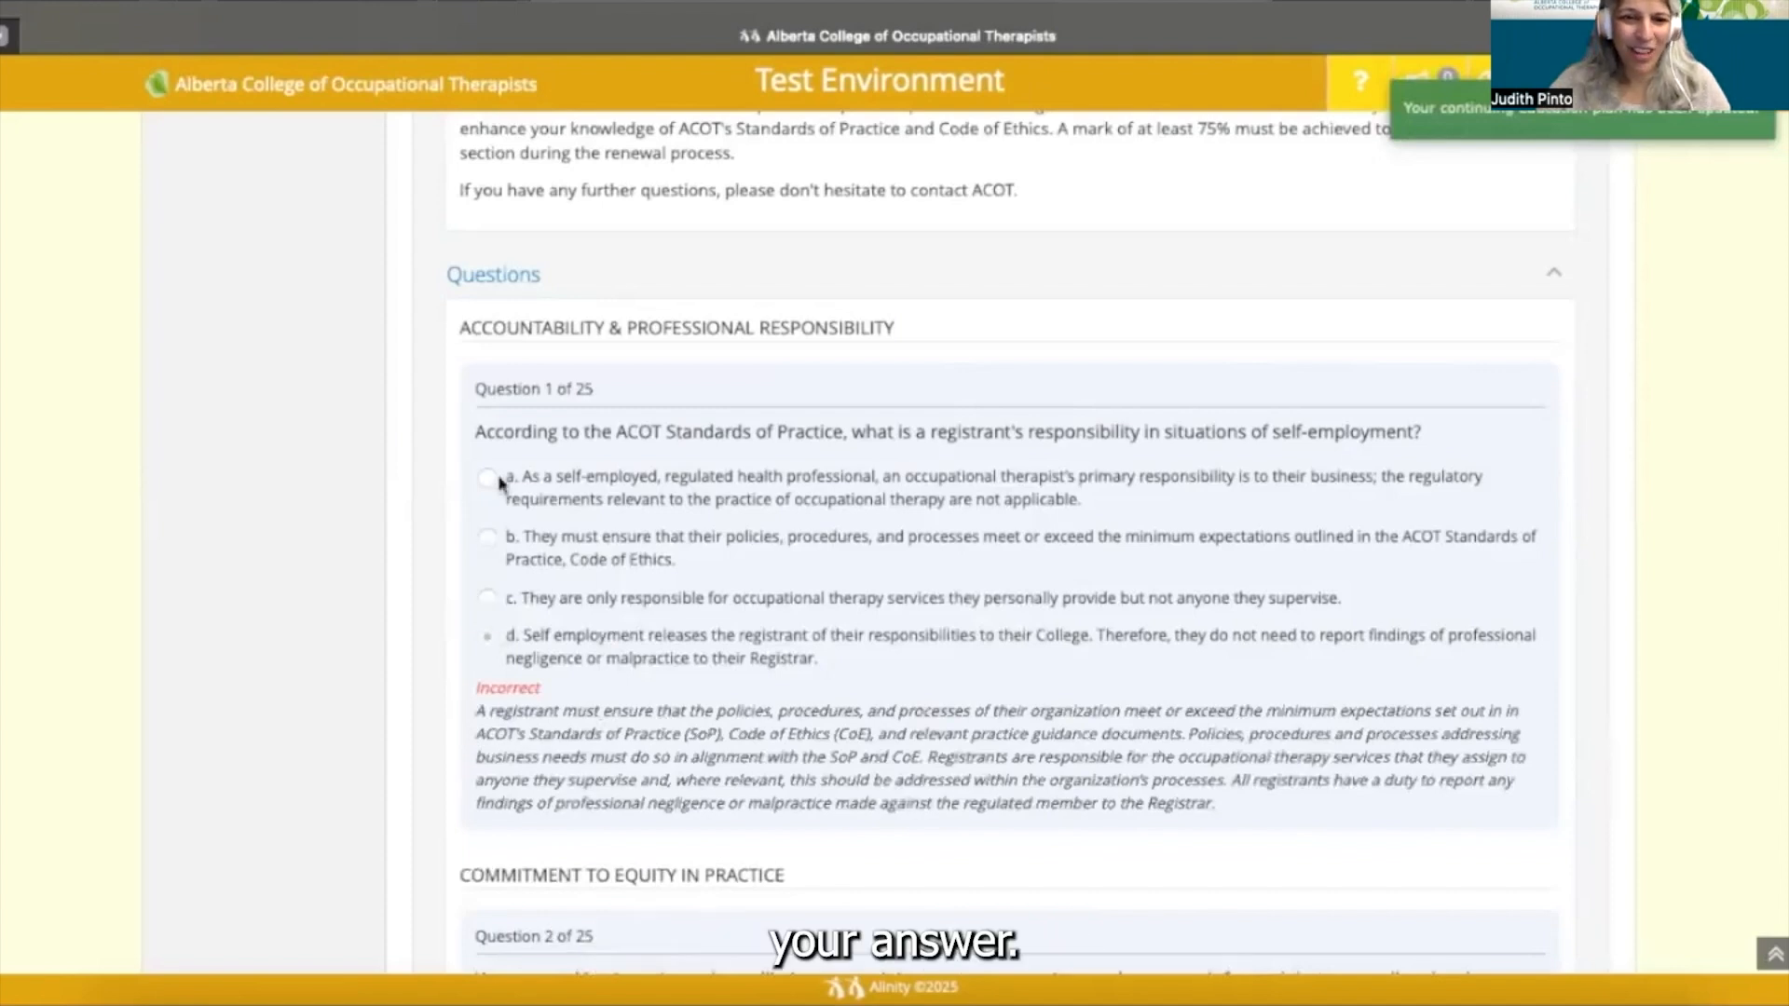
pyautogui.scroll(-20, 643, 564)
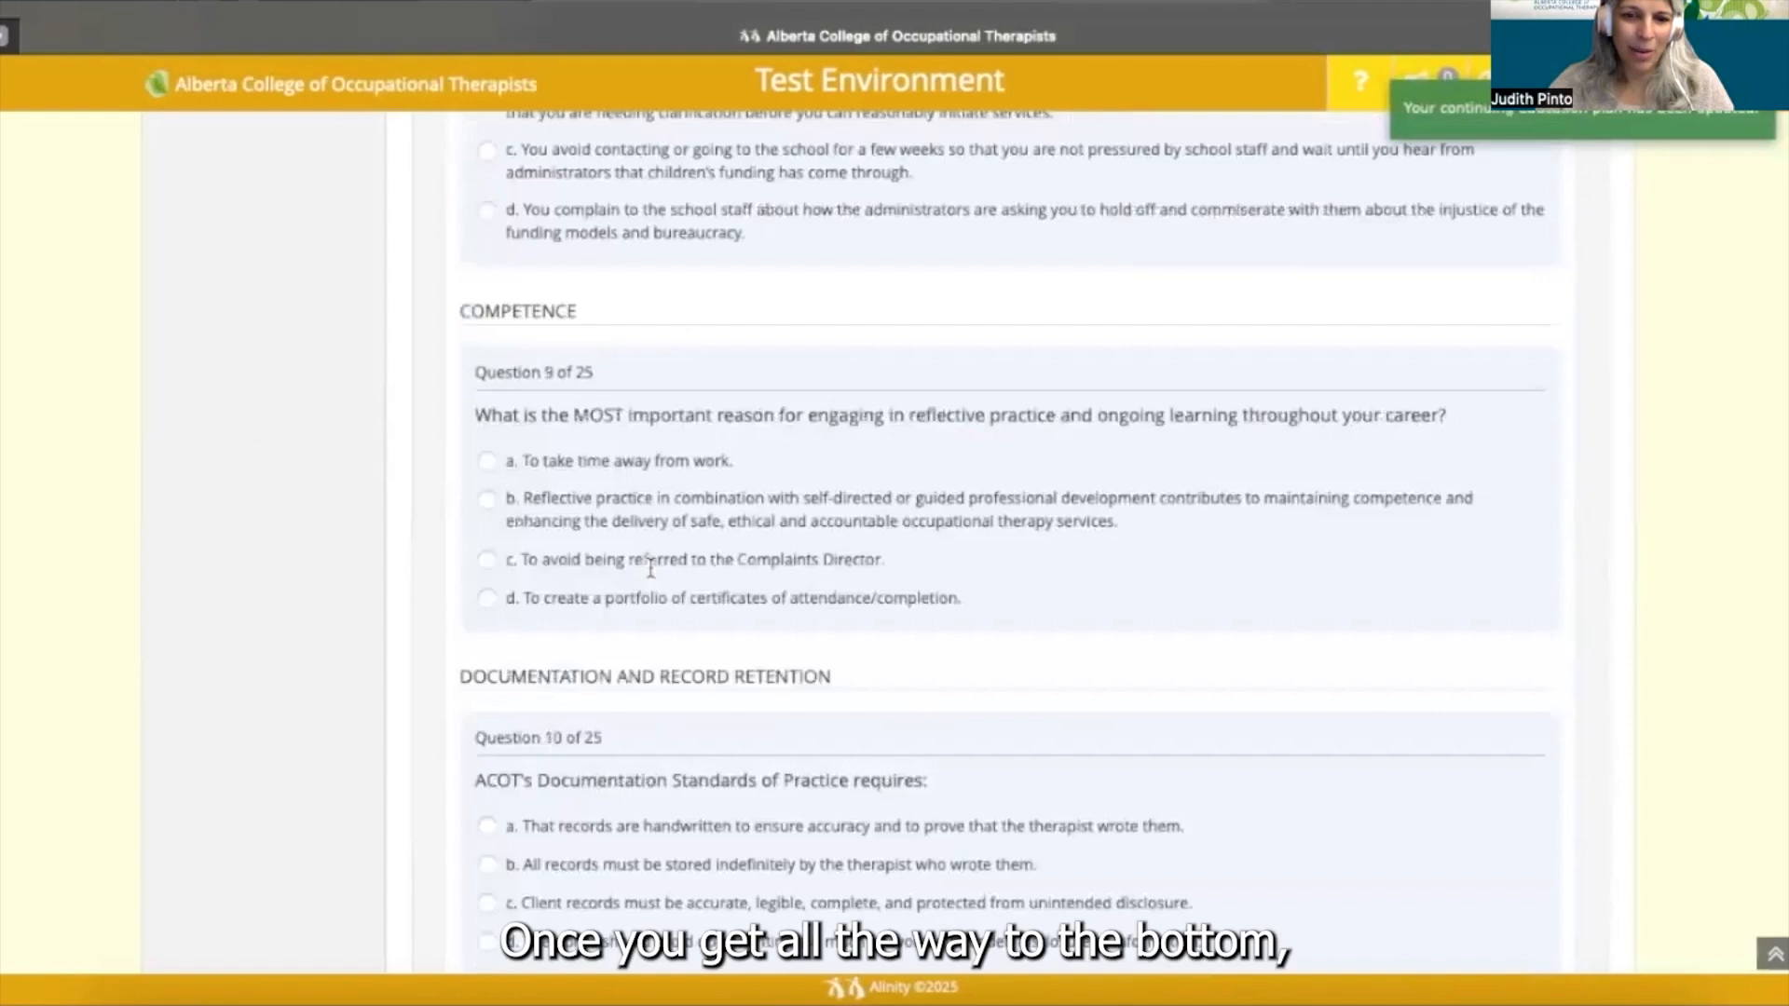
pyautogui.scroll(-15, 650, 569)
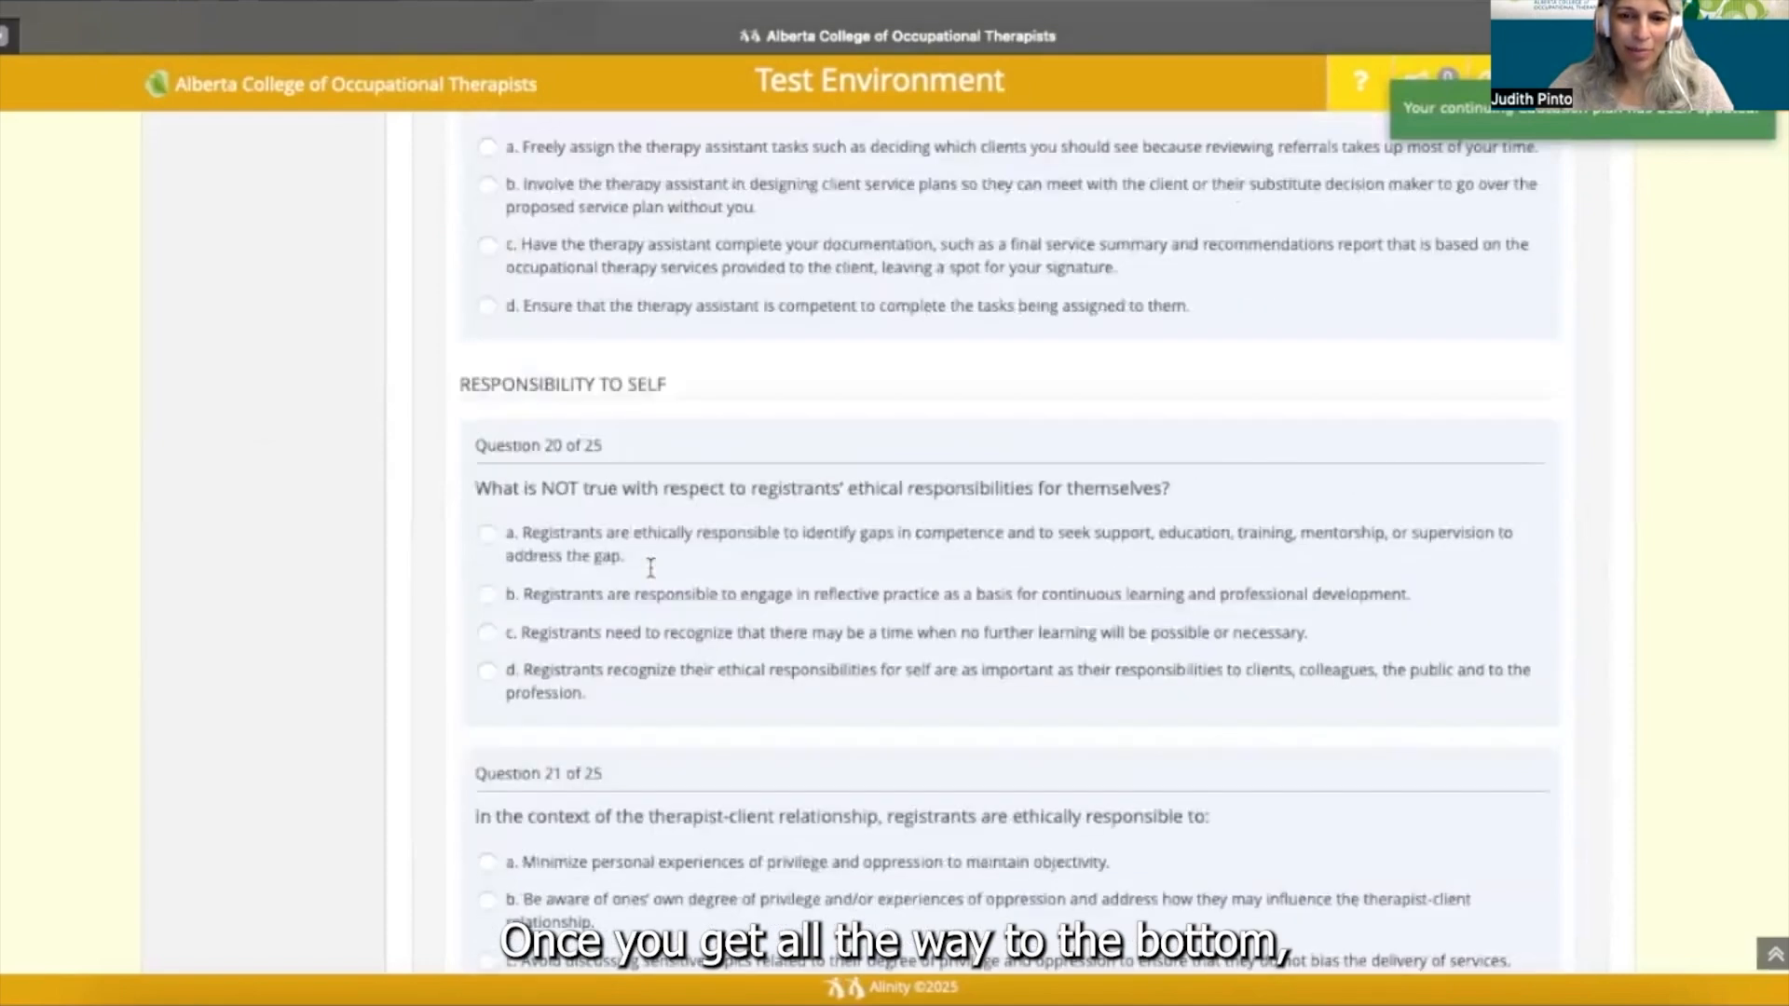
pyautogui.scroll(-10, 651, 568)
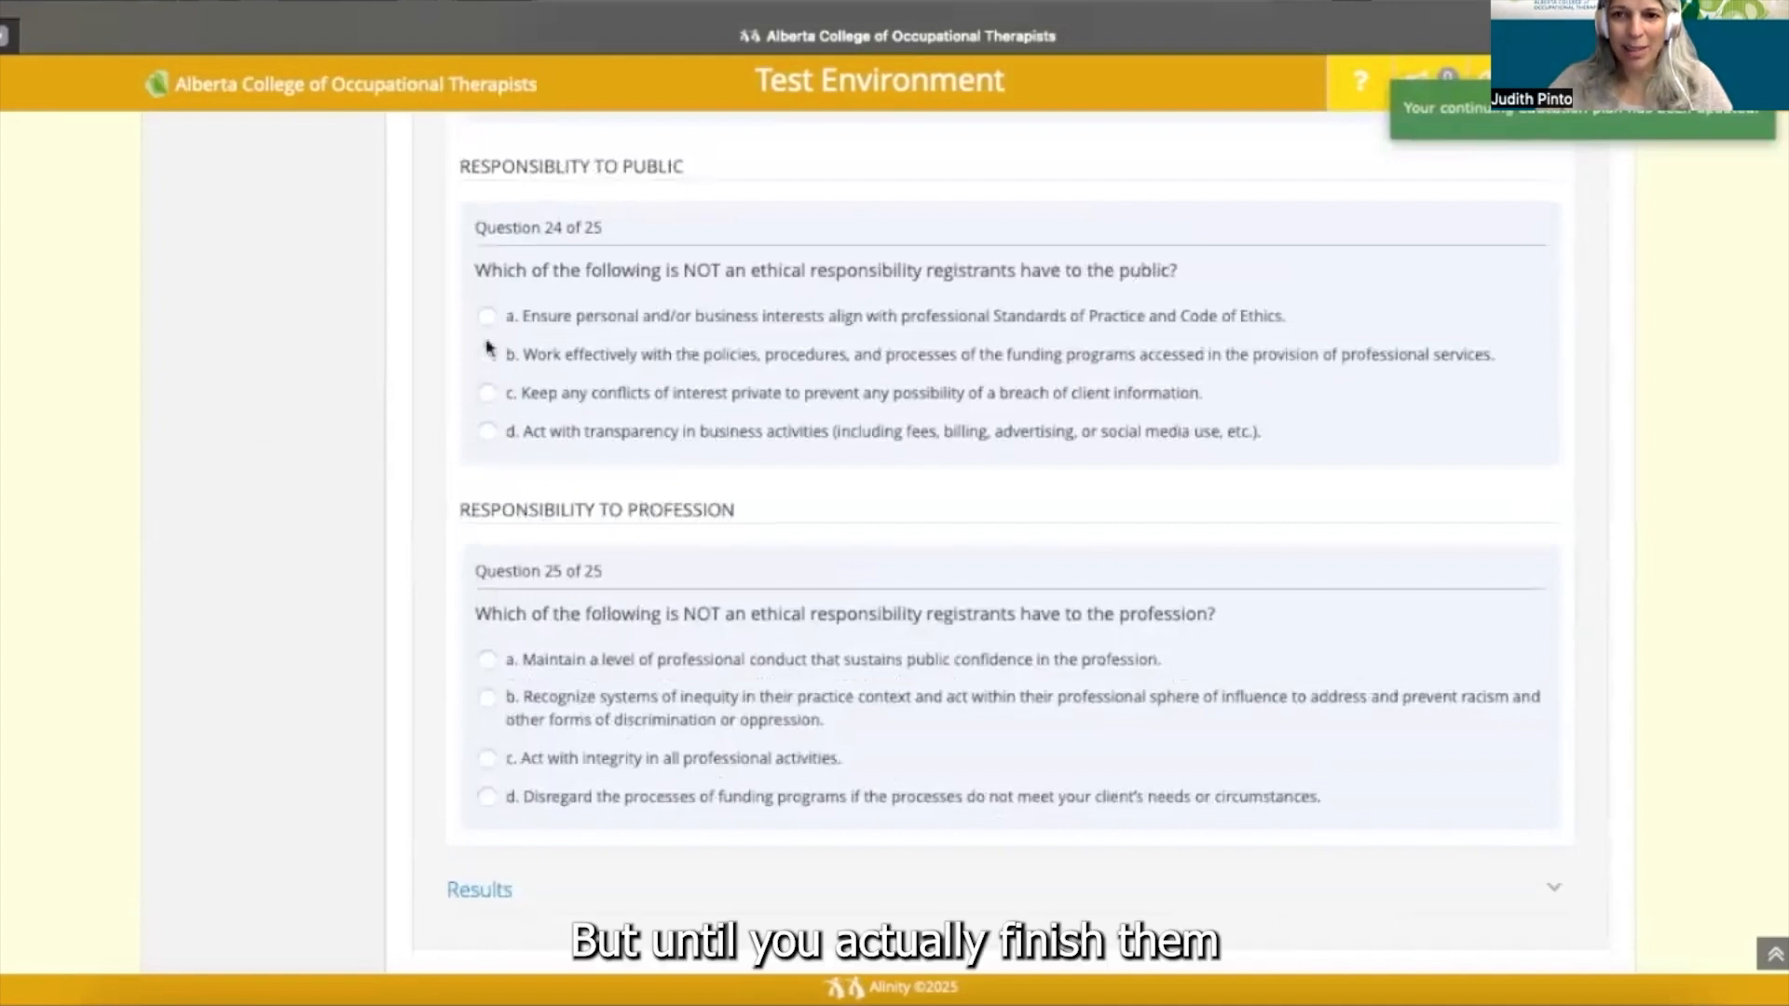
pyautogui.scroll(15, 486, 348)
pyautogui.scroll(8, 486, 348)
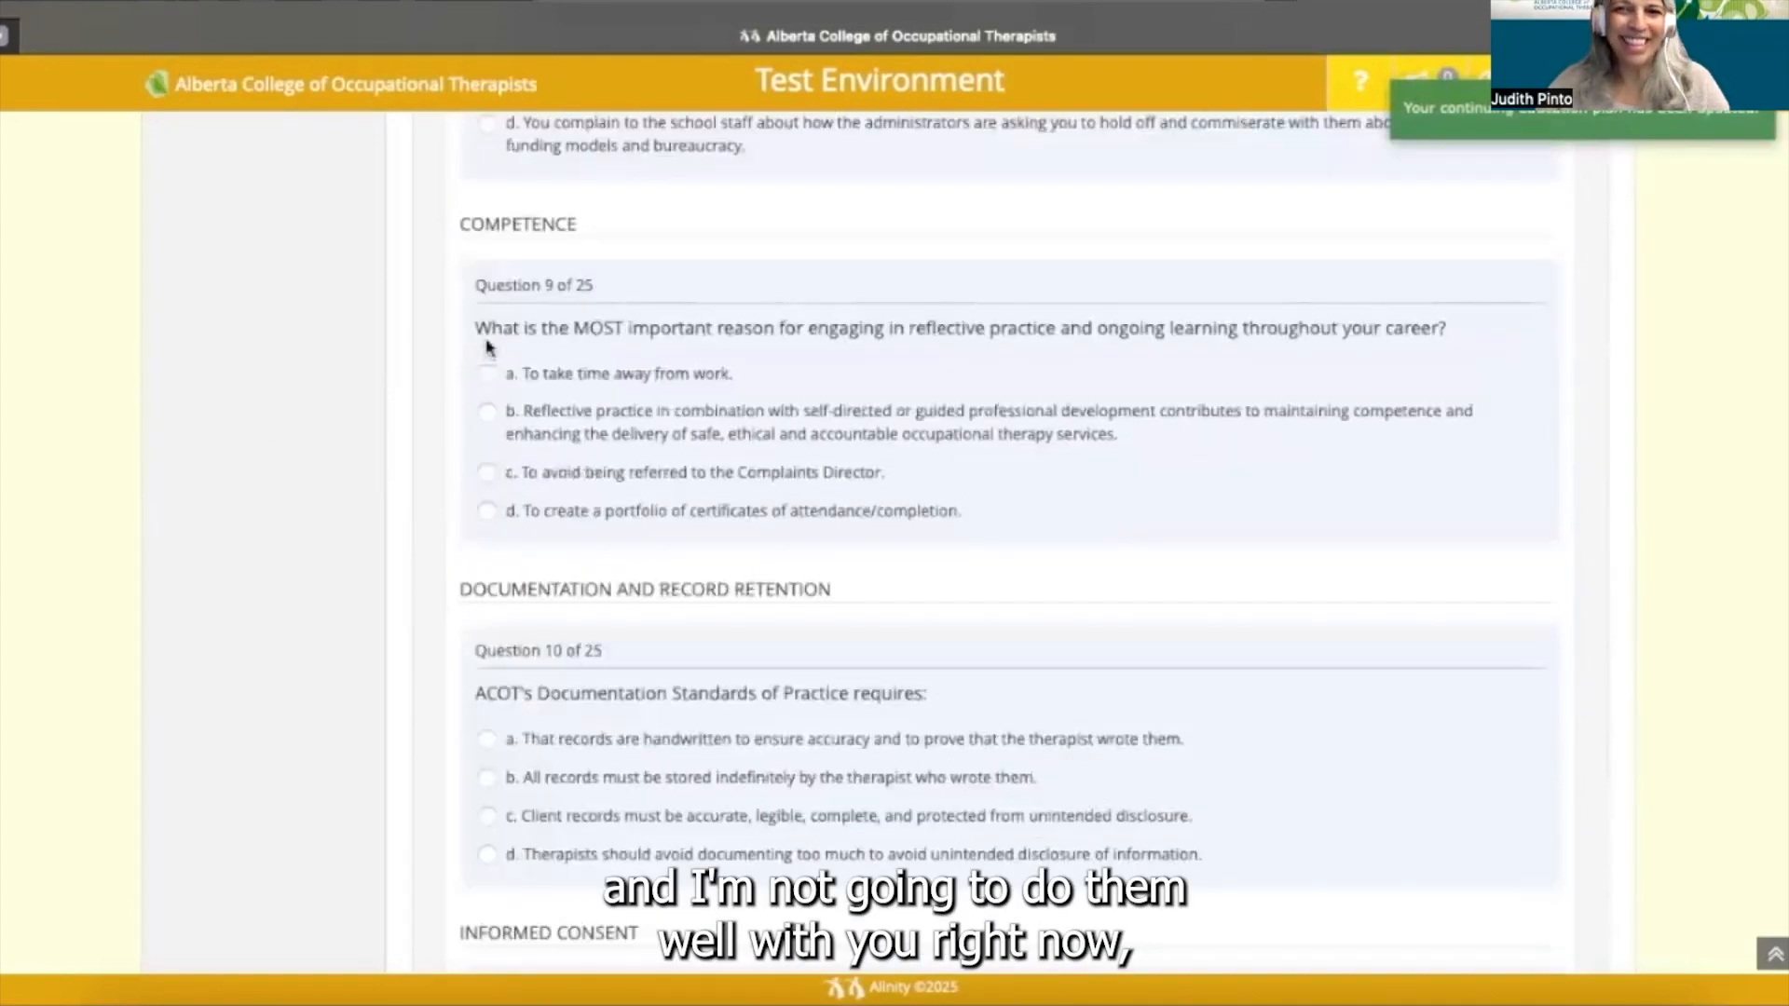
pyautogui.scroll(6, 487, 347)
pyautogui.scroll(8, 486, 348)
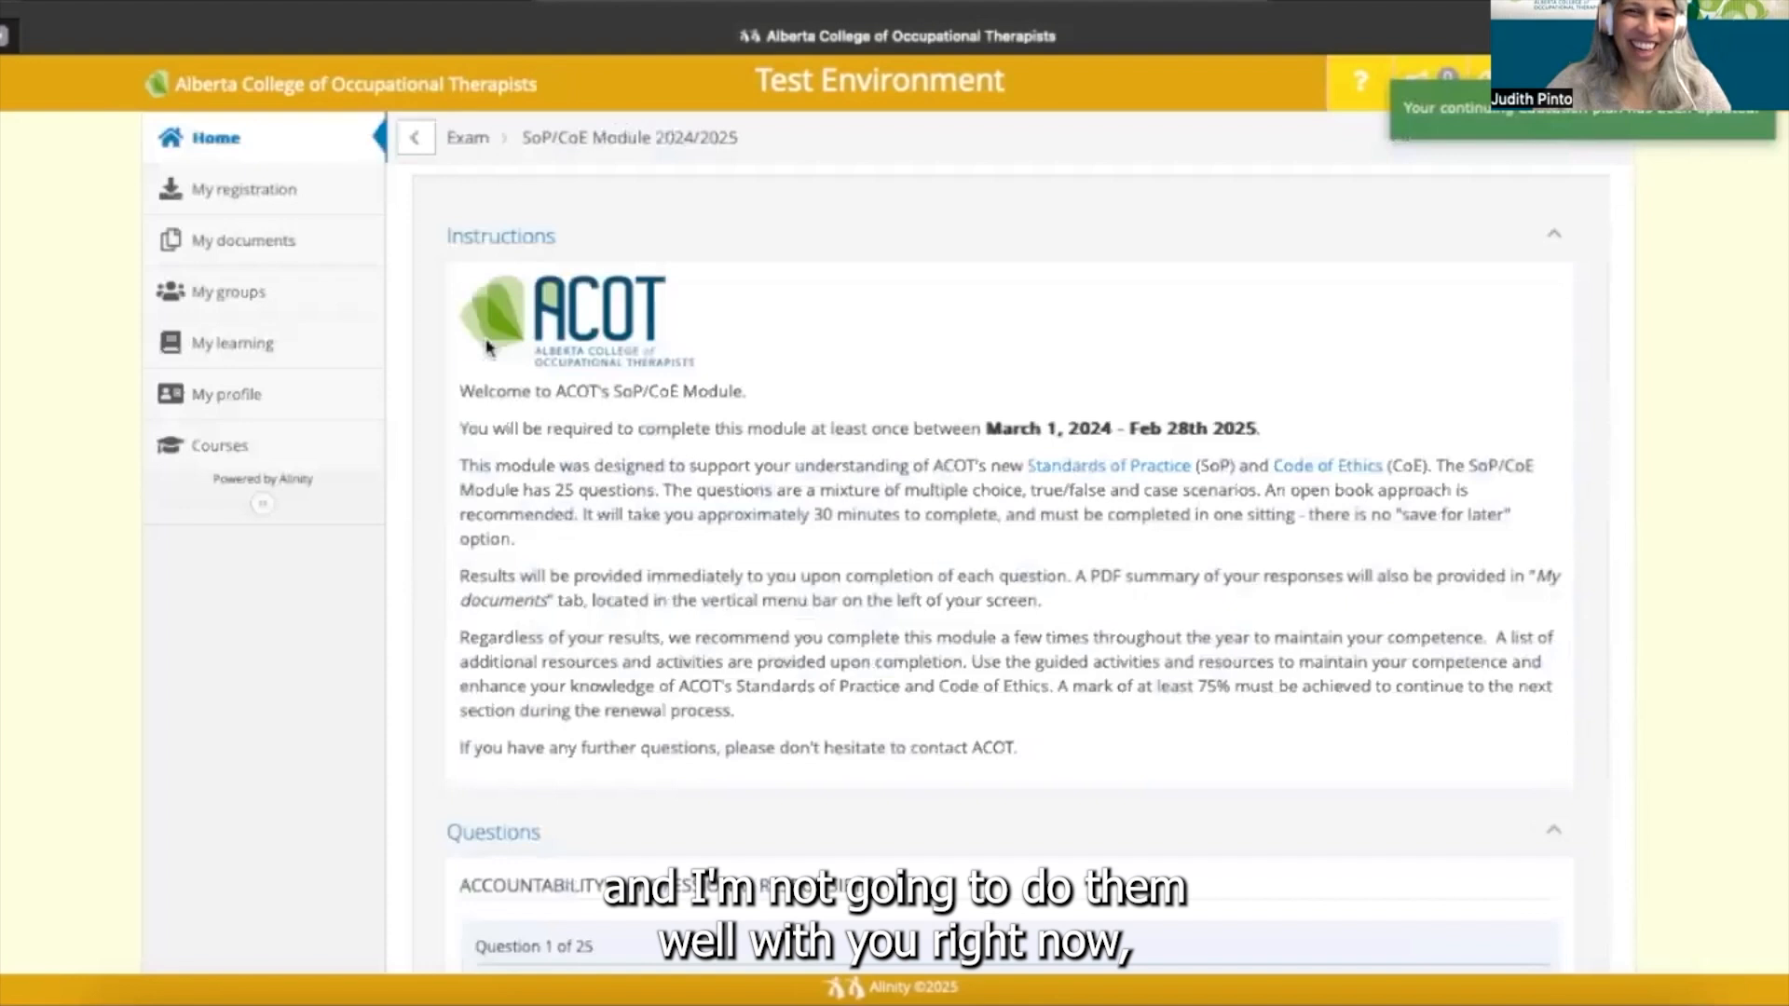
# - Leave the SoP/CoE exam Pending, then return Home and open the 2025/2026 Learning Plan
pyautogui.click(421, 142)
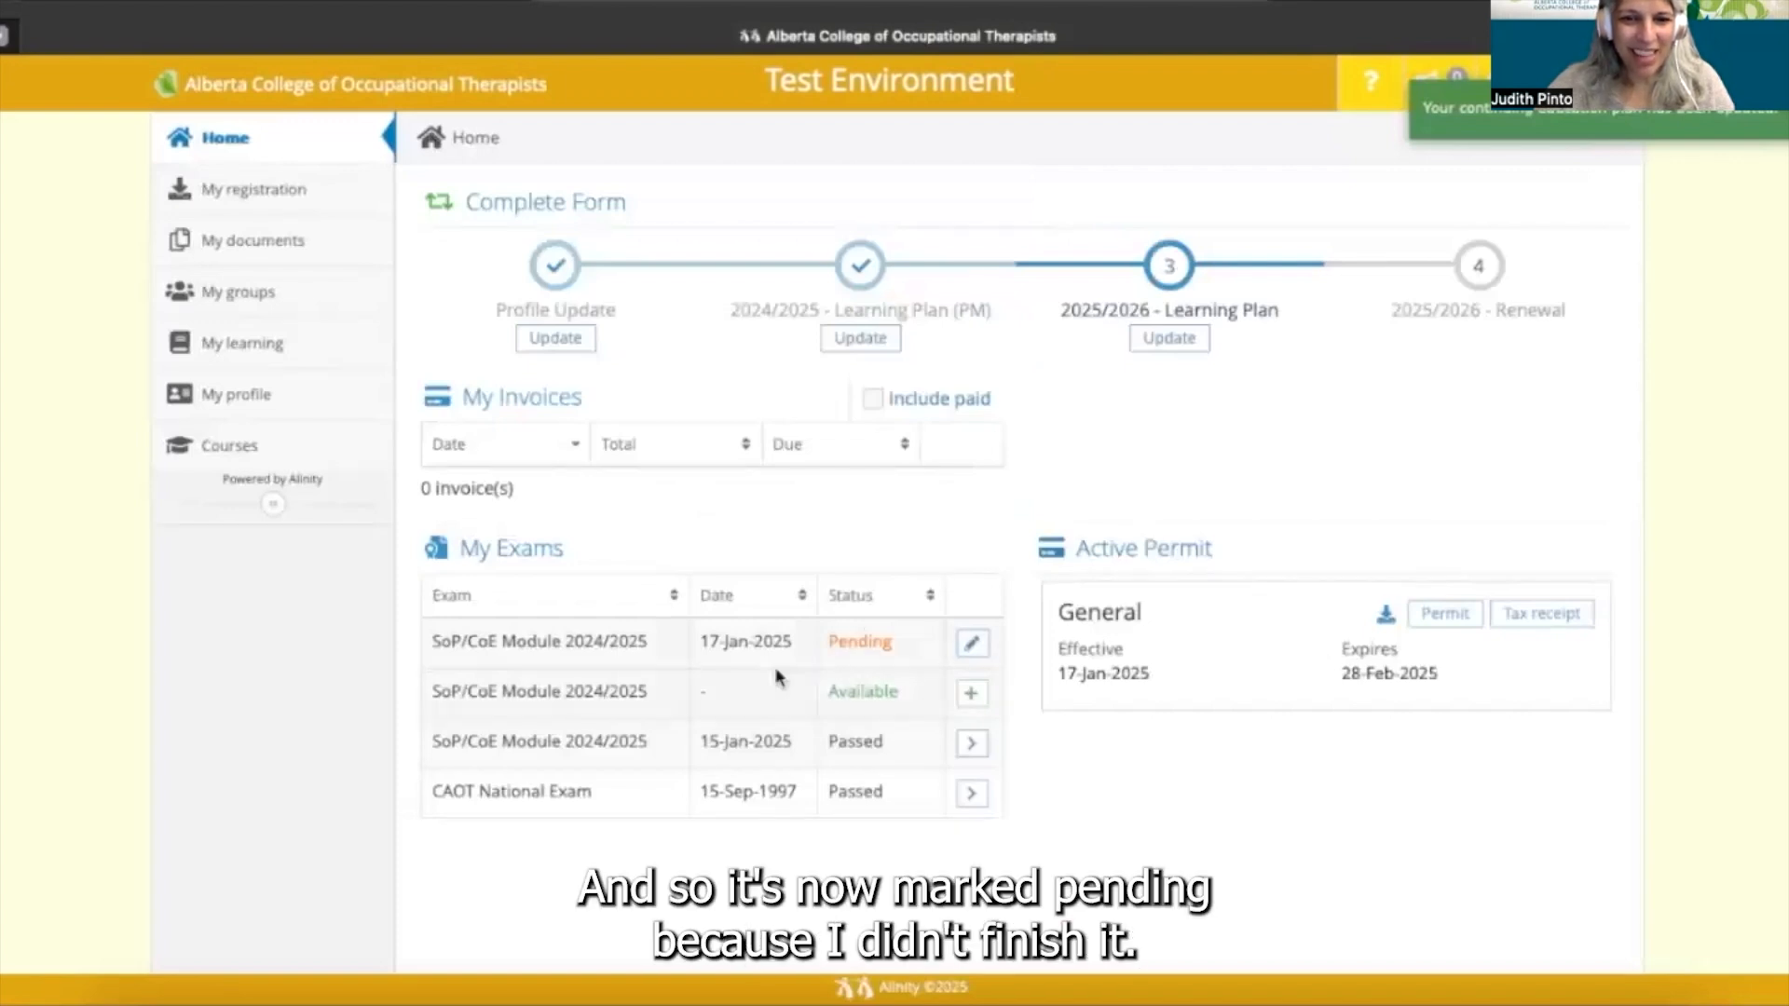
pyautogui.click(973, 644)
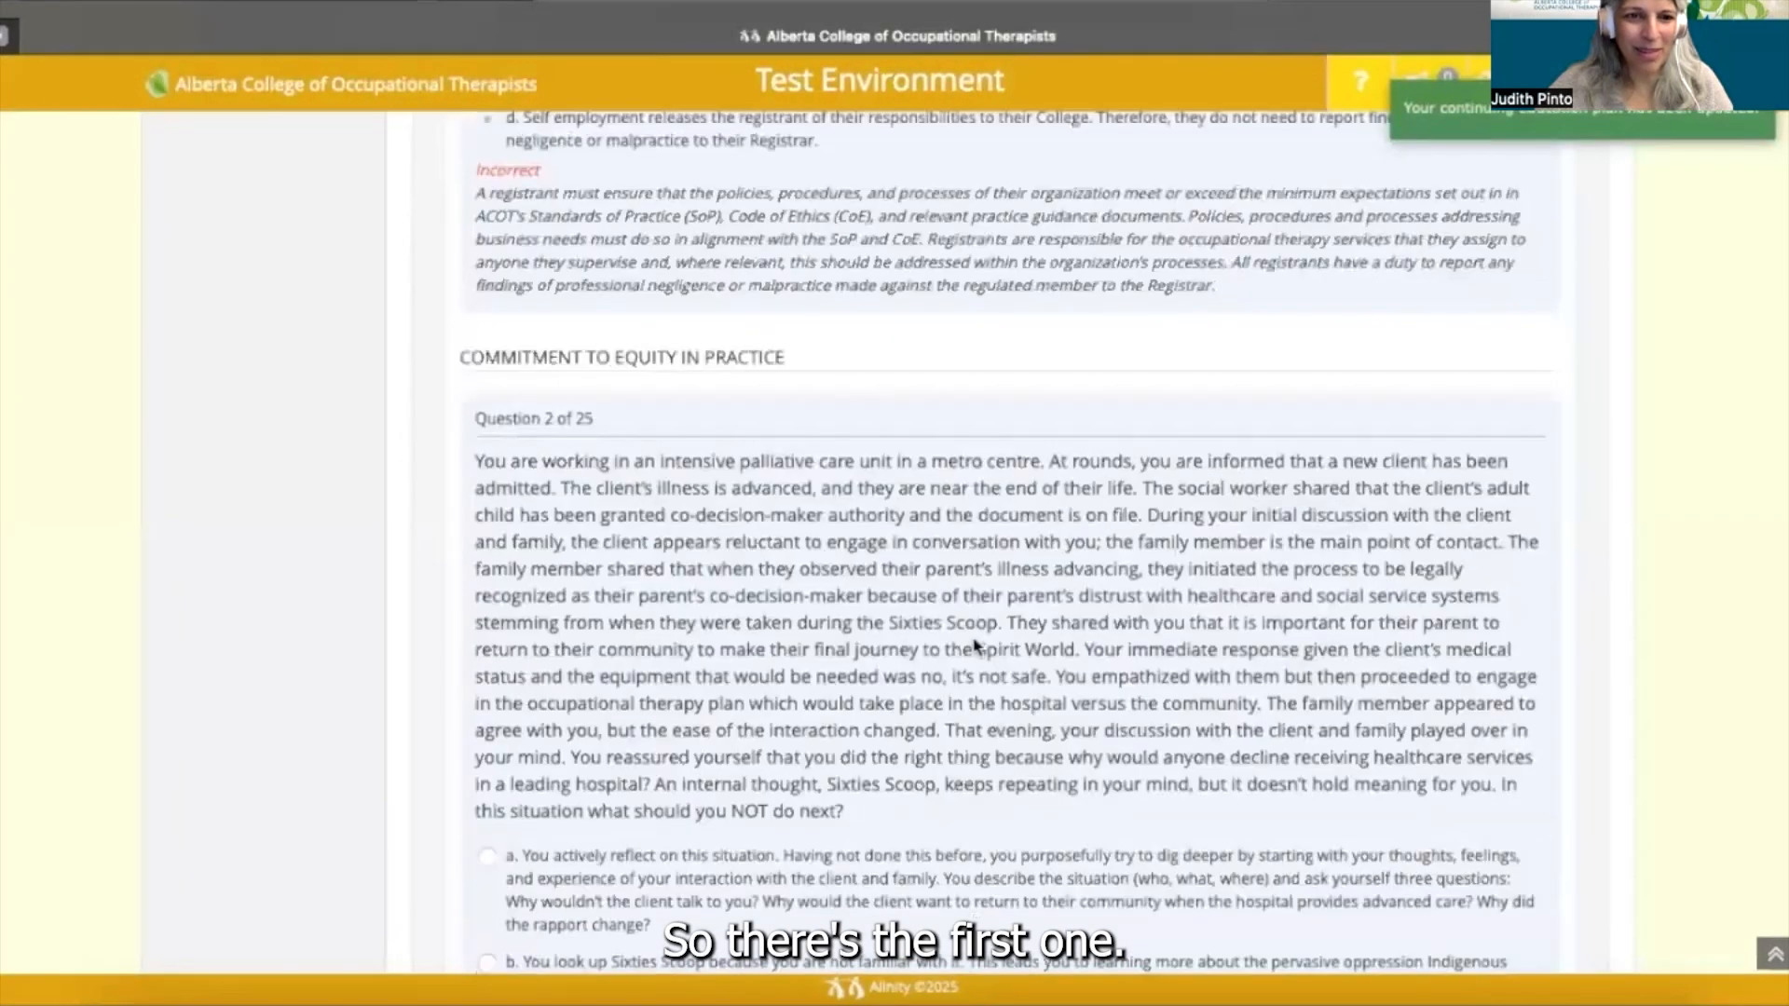
pyautogui.scroll(5, 975, 645)
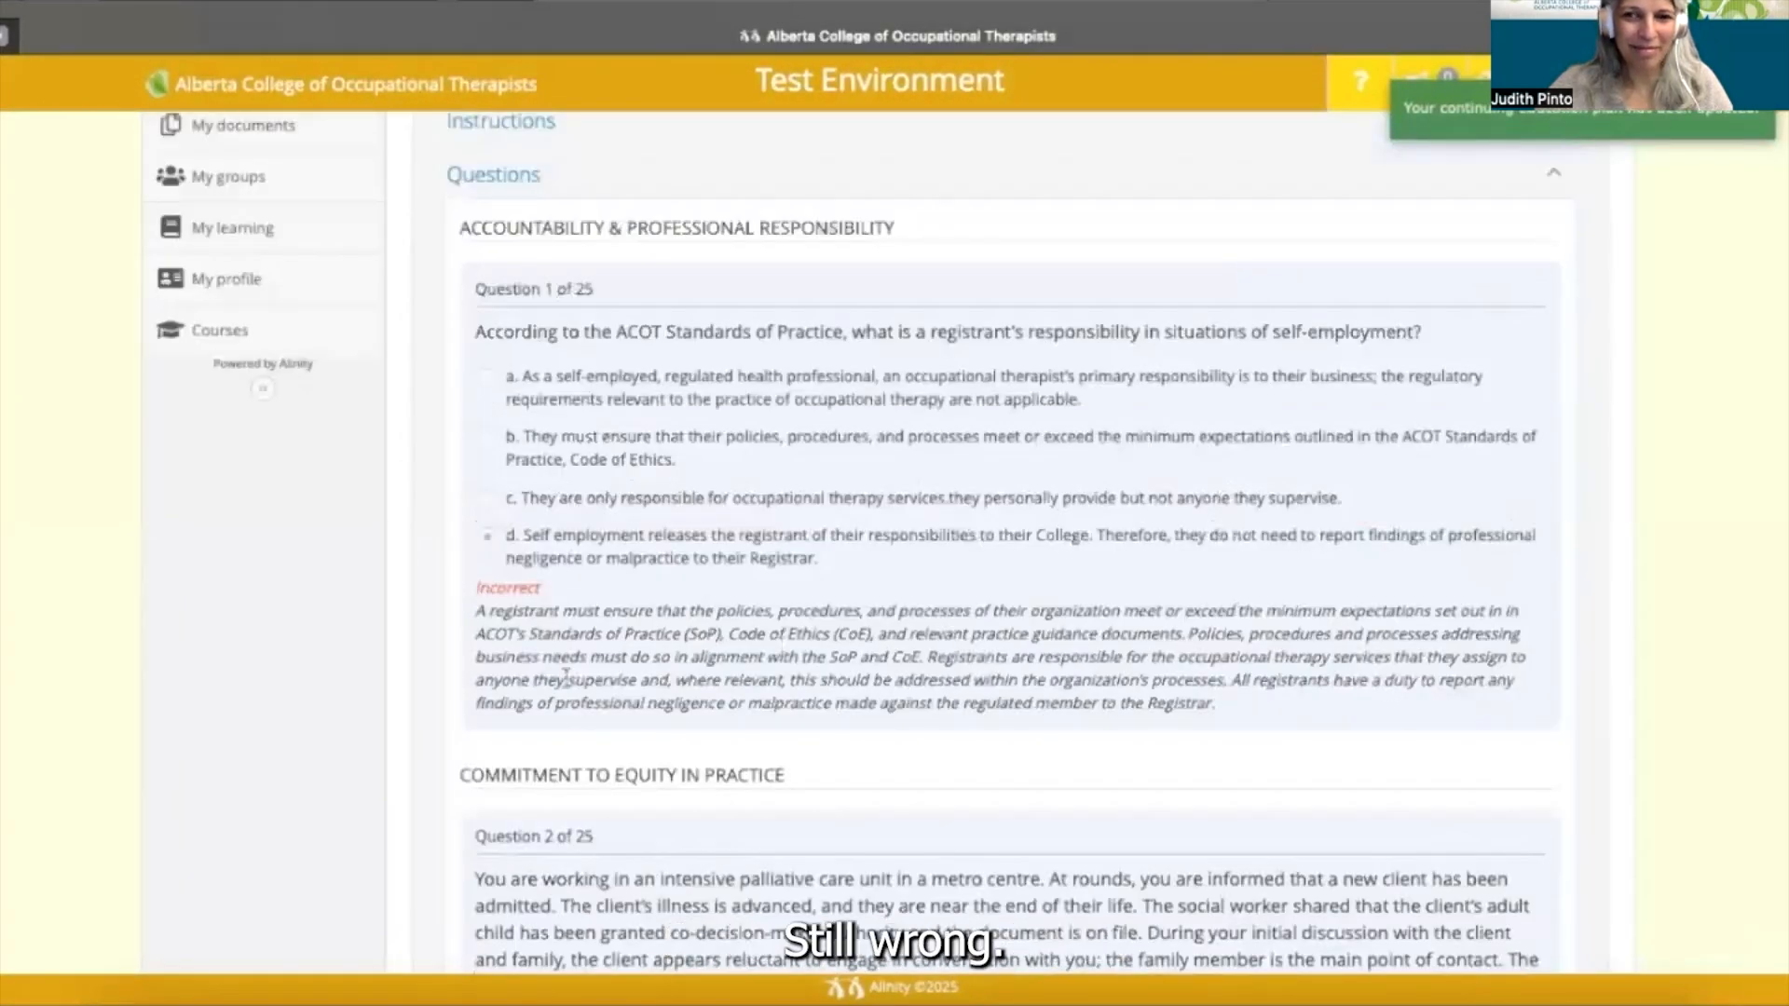
pyautogui.scroll(-1, 565, 677)
pyautogui.scroll(3, 565, 677)
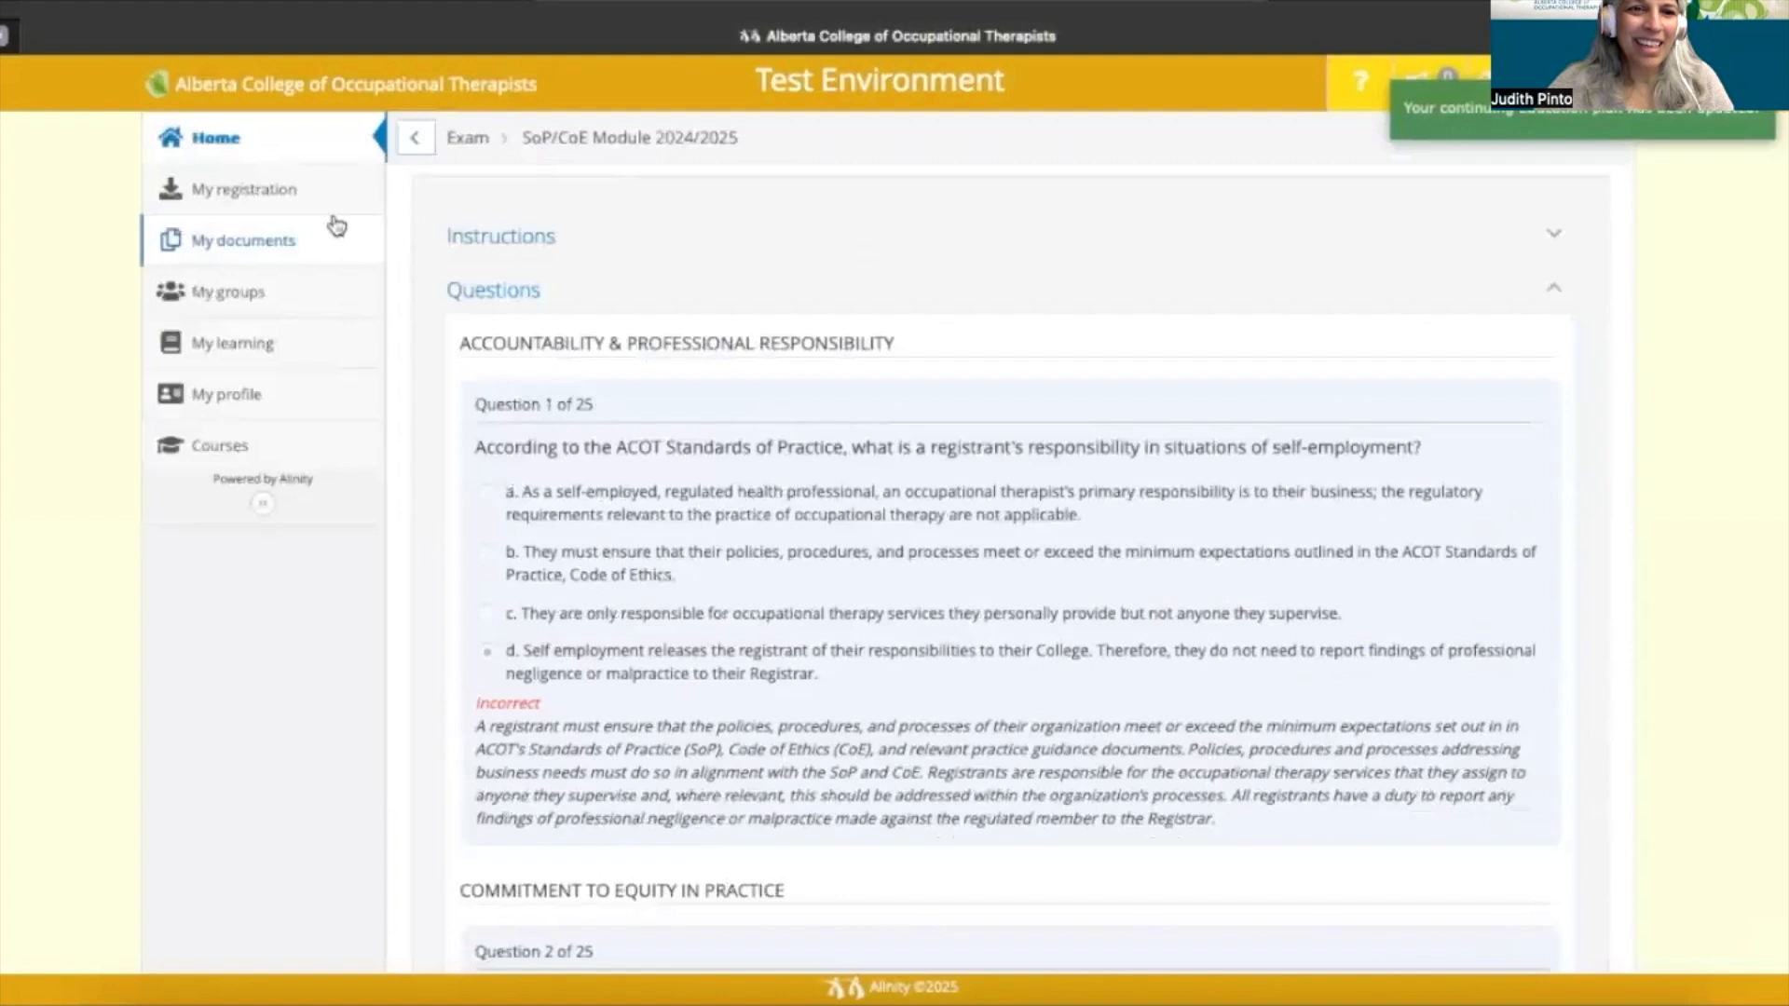
pyautogui.click(362, 147)
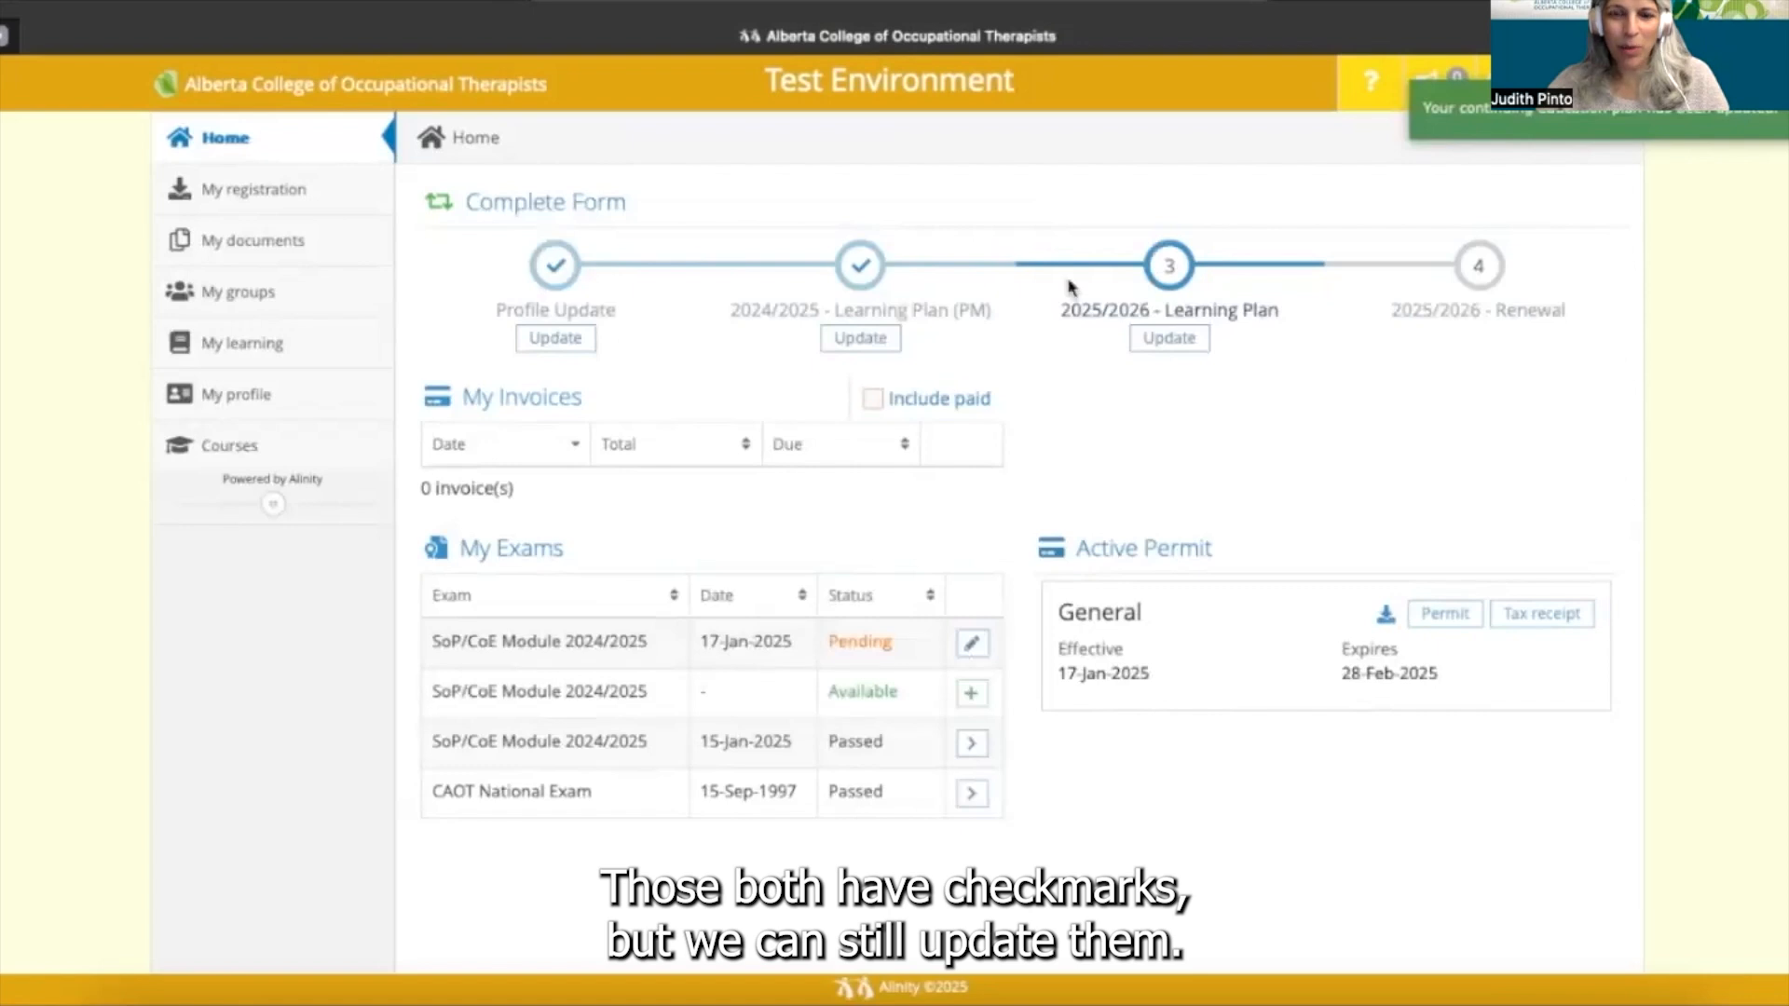
pyautogui.click(1170, 338)
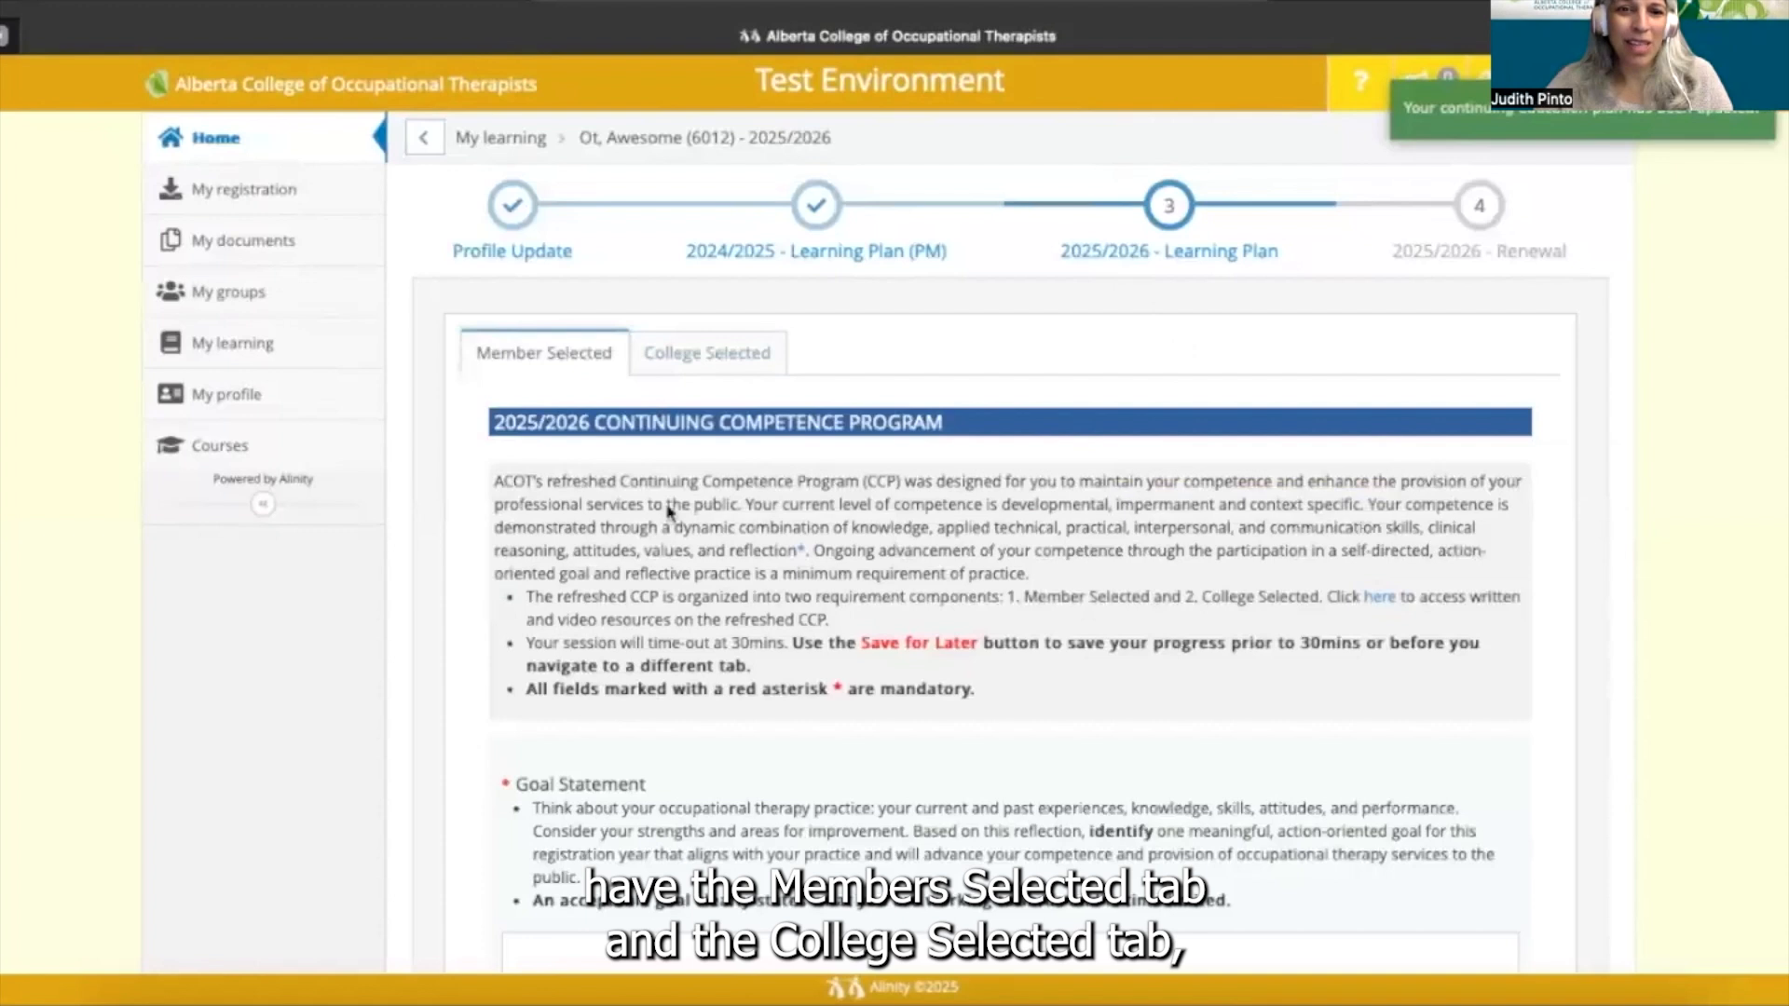
# - Enter the Goal Statement lines 'What' and 'by When'
pyautogui.scroll(-2, 668, 511)
pyautogui.scroll(-2, 713, 532)
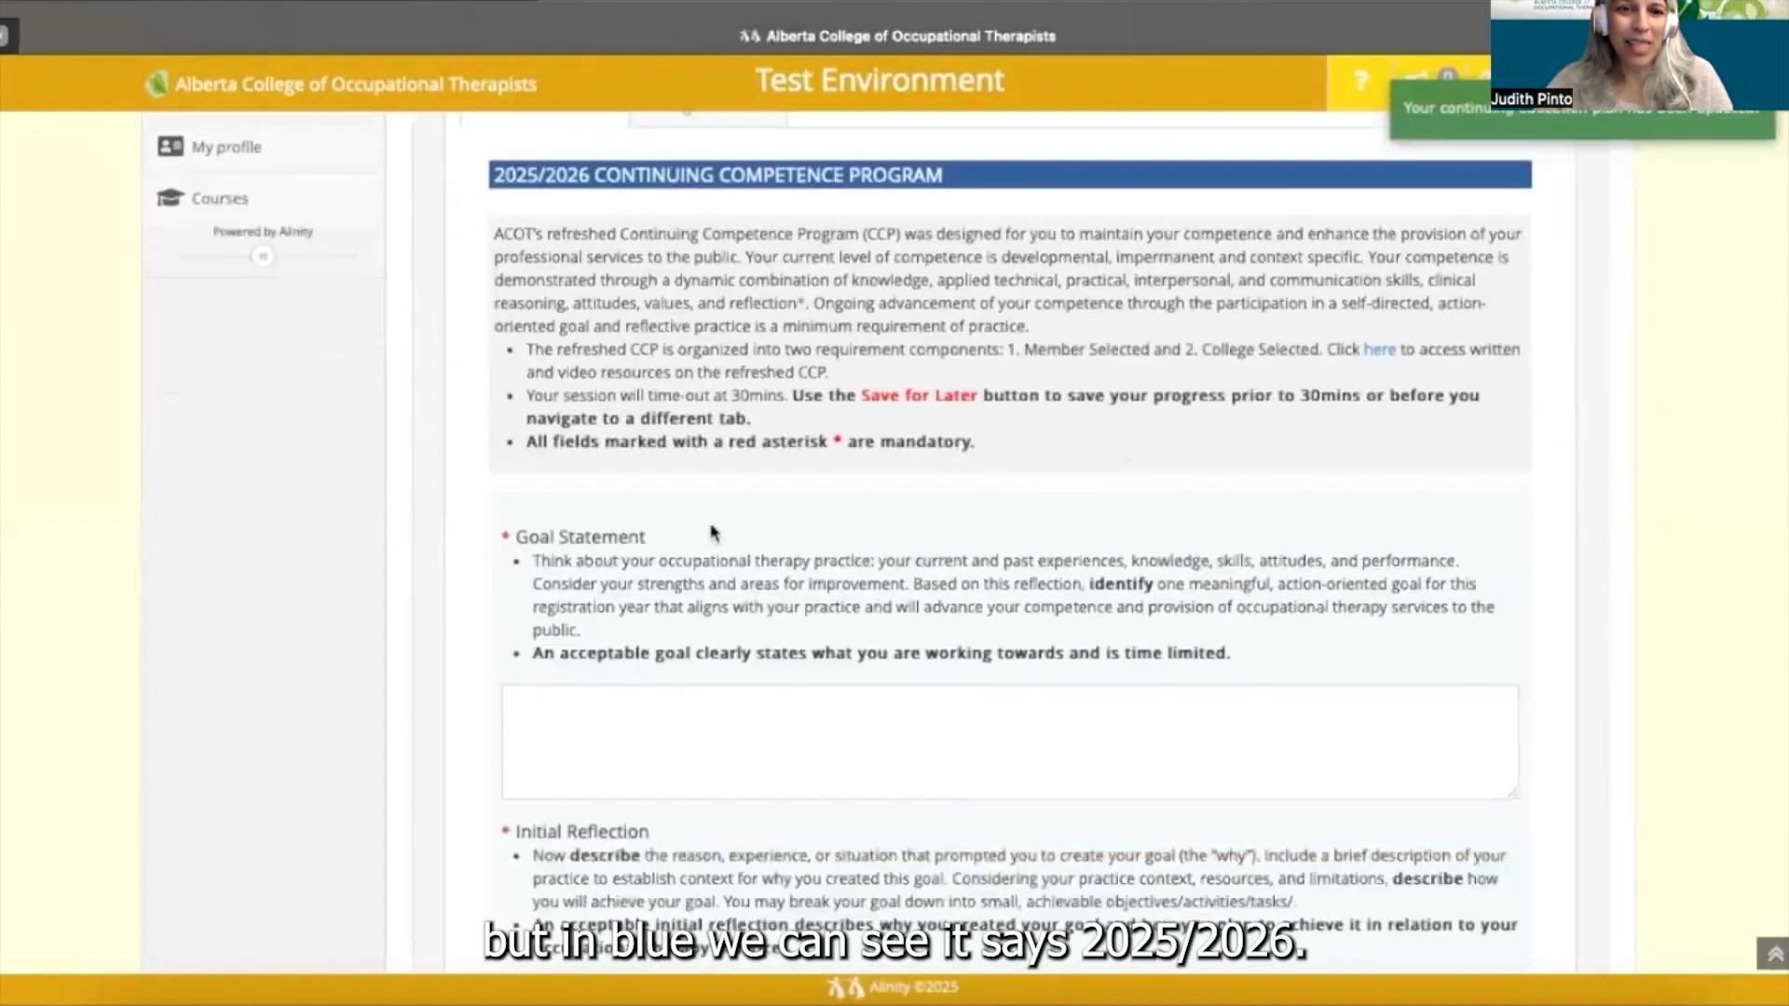
pyautogui.scroll(-1, 713, 533)
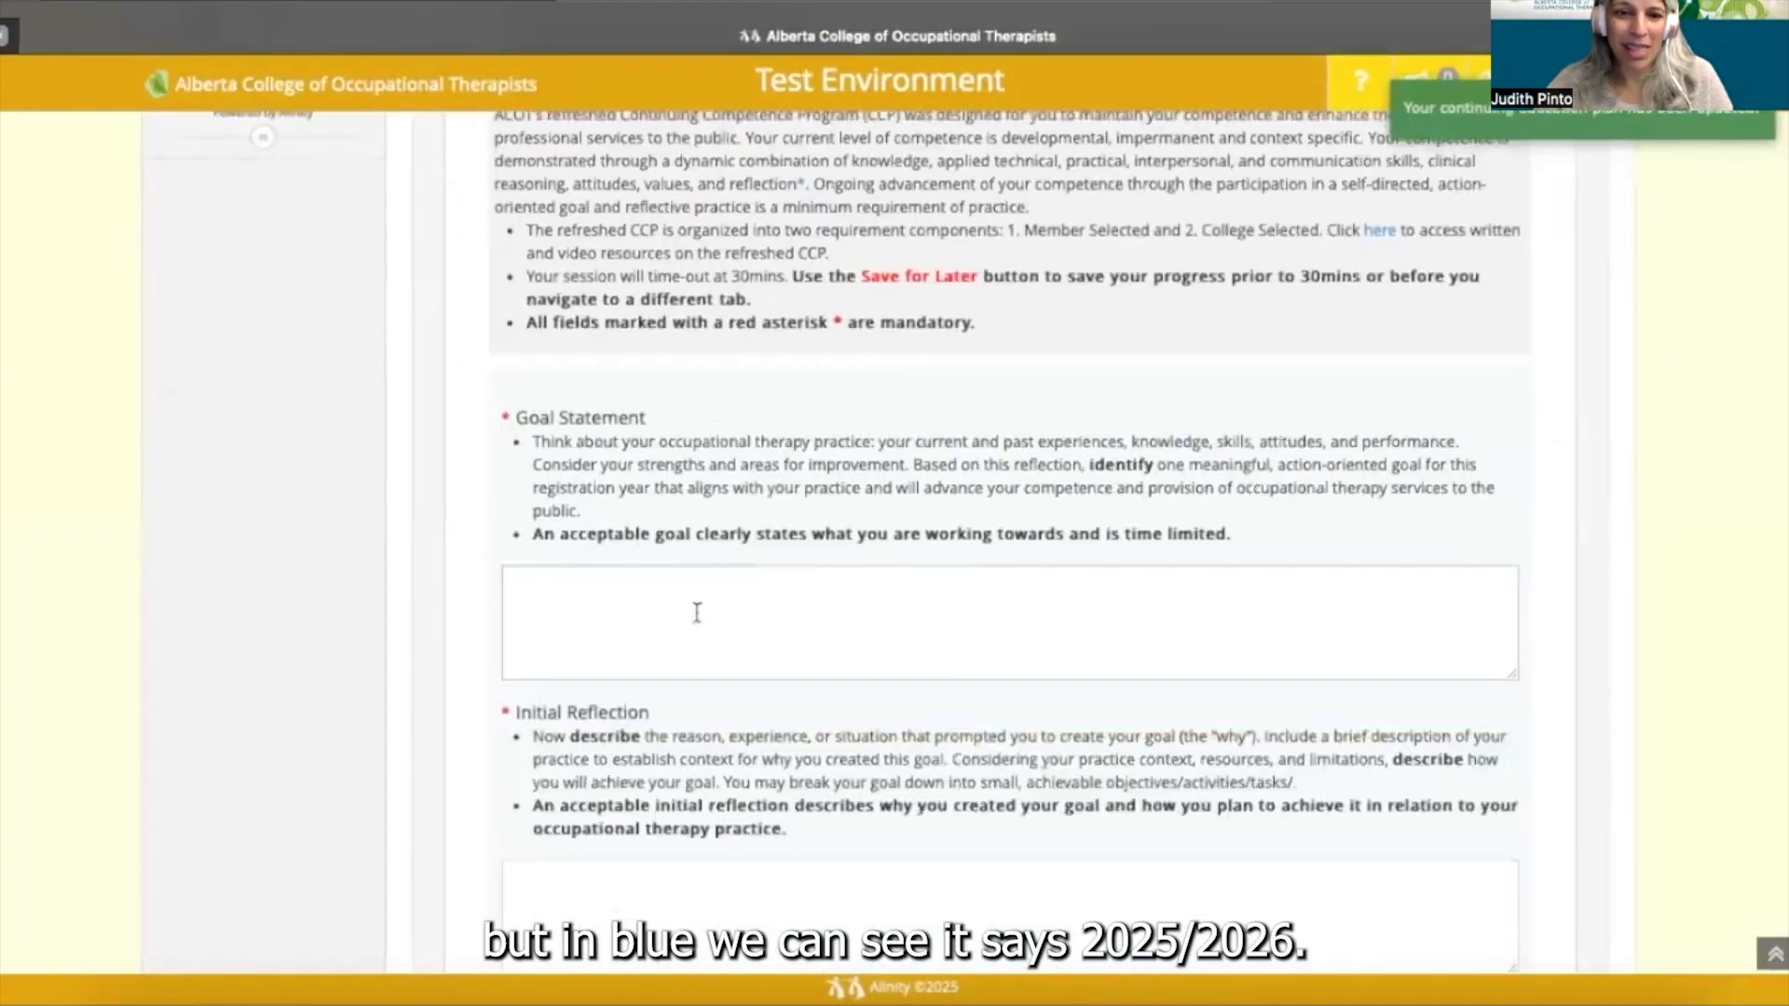
pyautogui.click(697, 613)
pyautogui.write('What')
pyautogui.press('Return')
pyautogui.write('W')
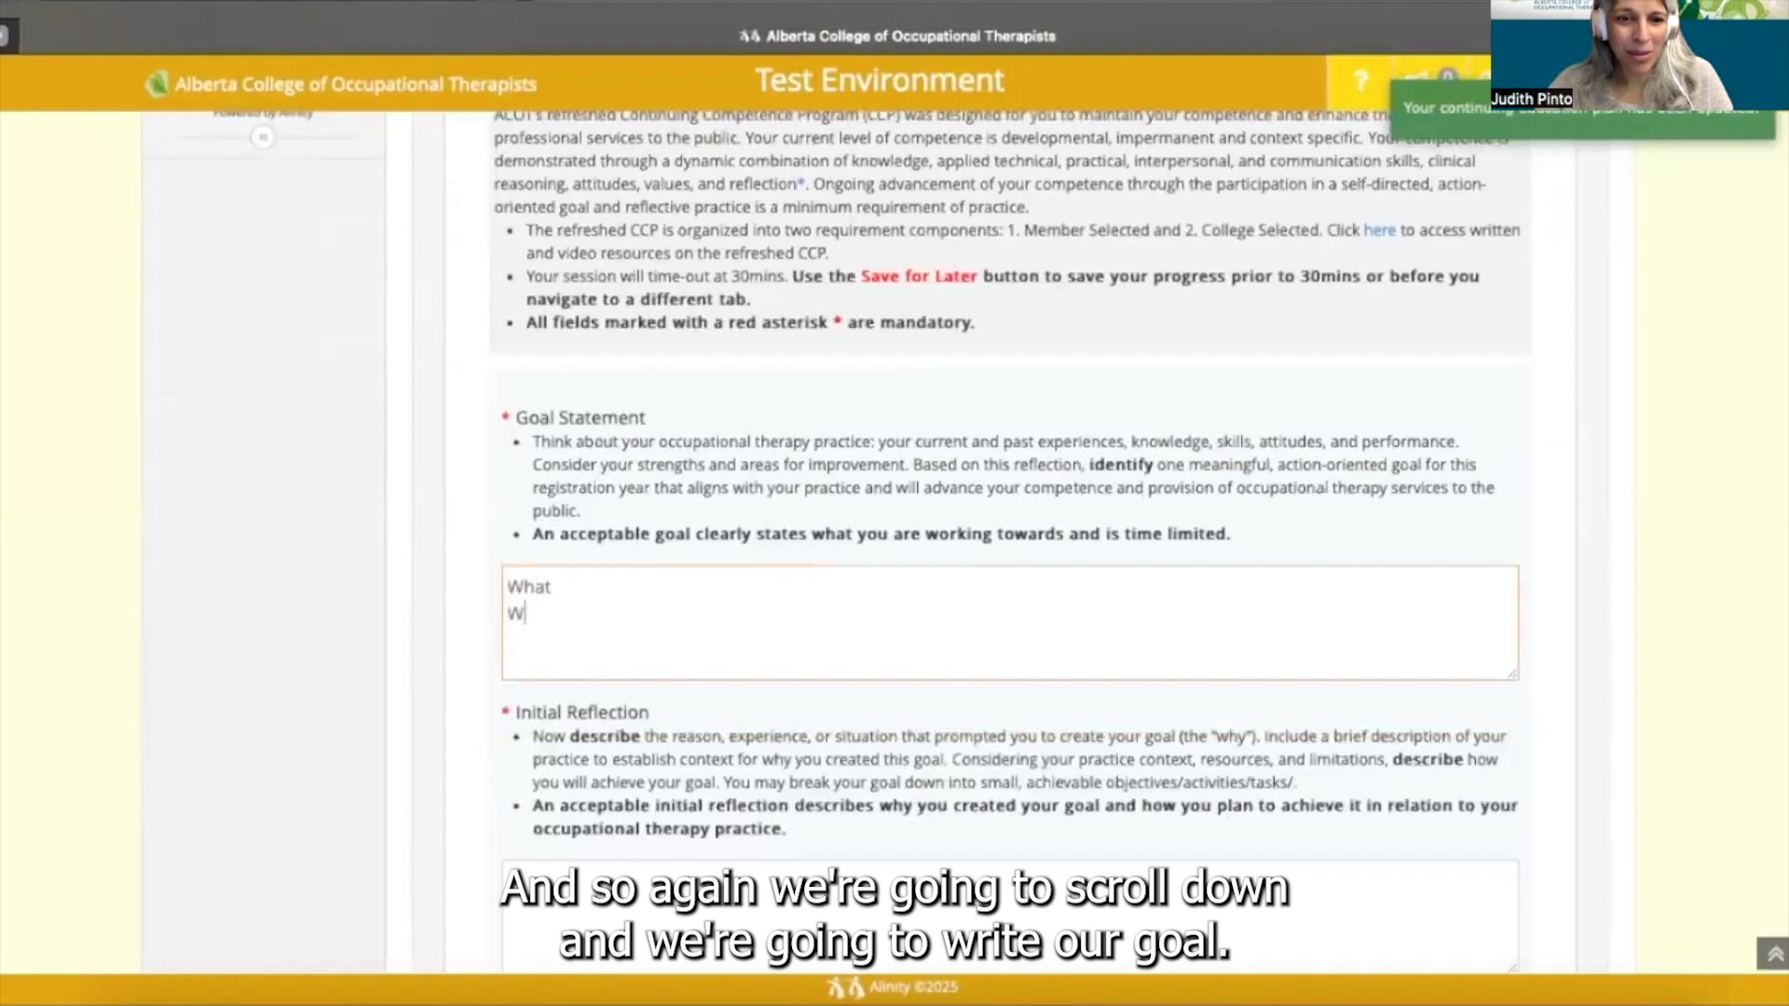
pyautogui.press('BackSpace')
pyautogui.write('by When')
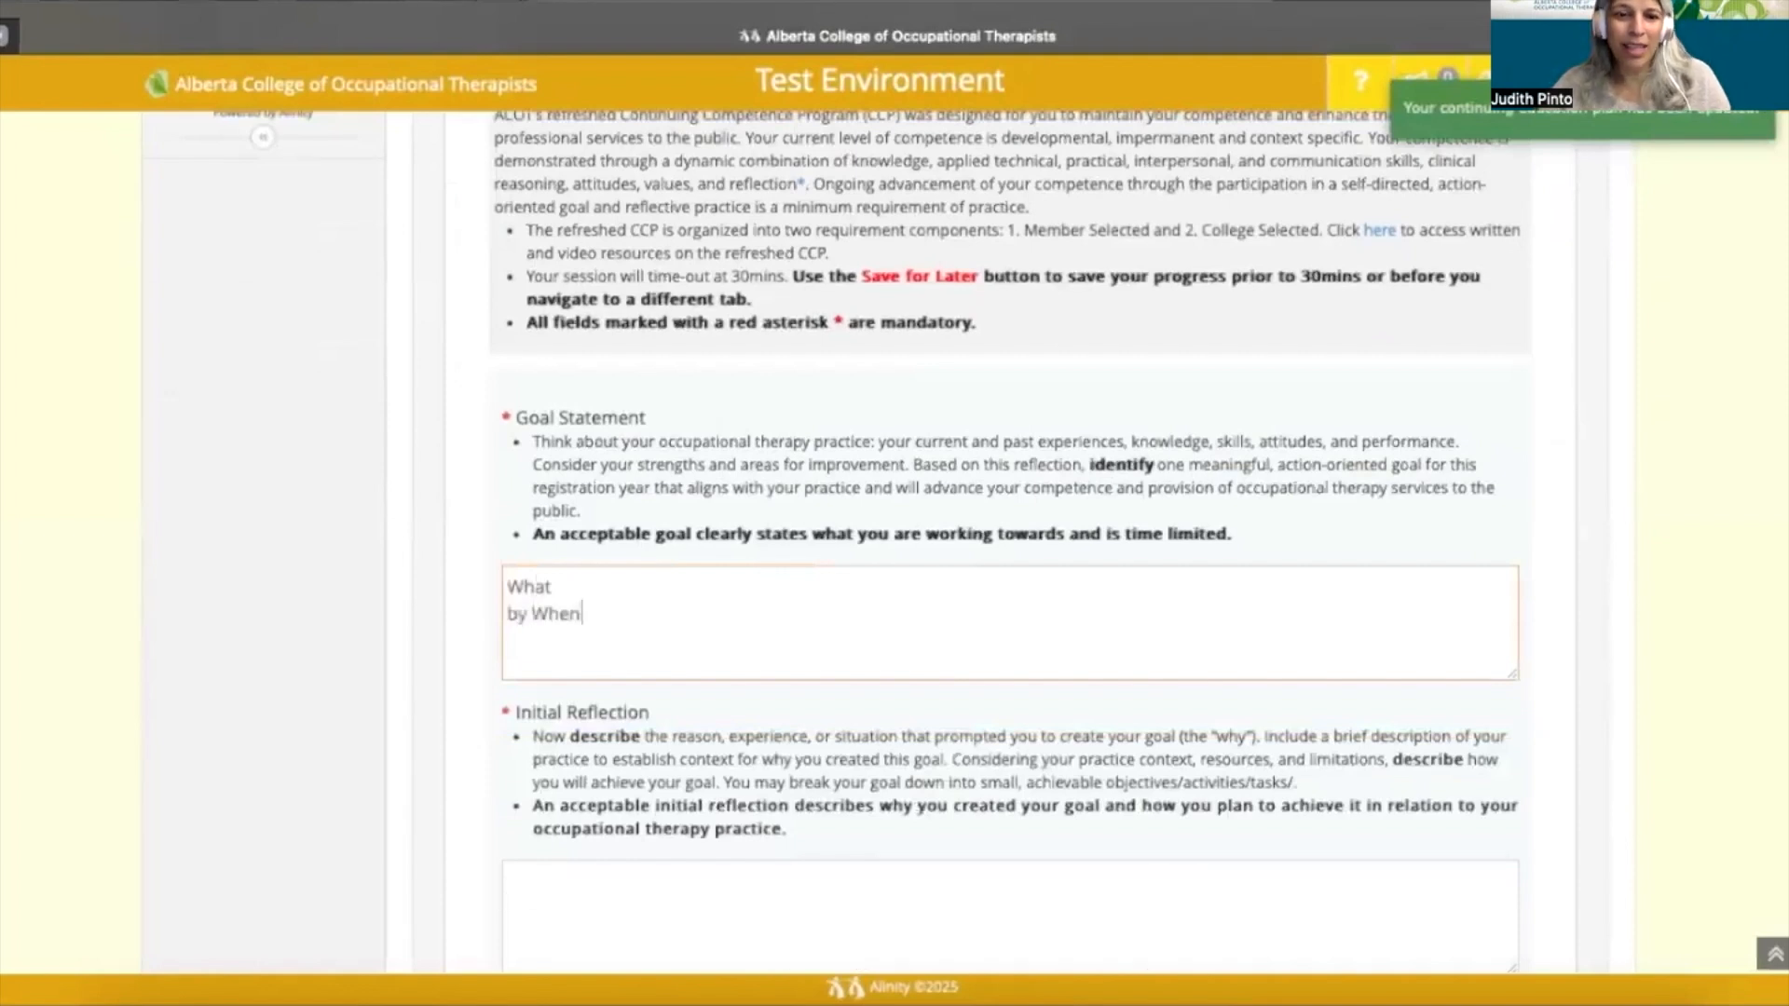
# - Write the Initial Reflection lines 'Why', 'How' and 'Context'
pyautogui.scroll(-4, 1010, 540)
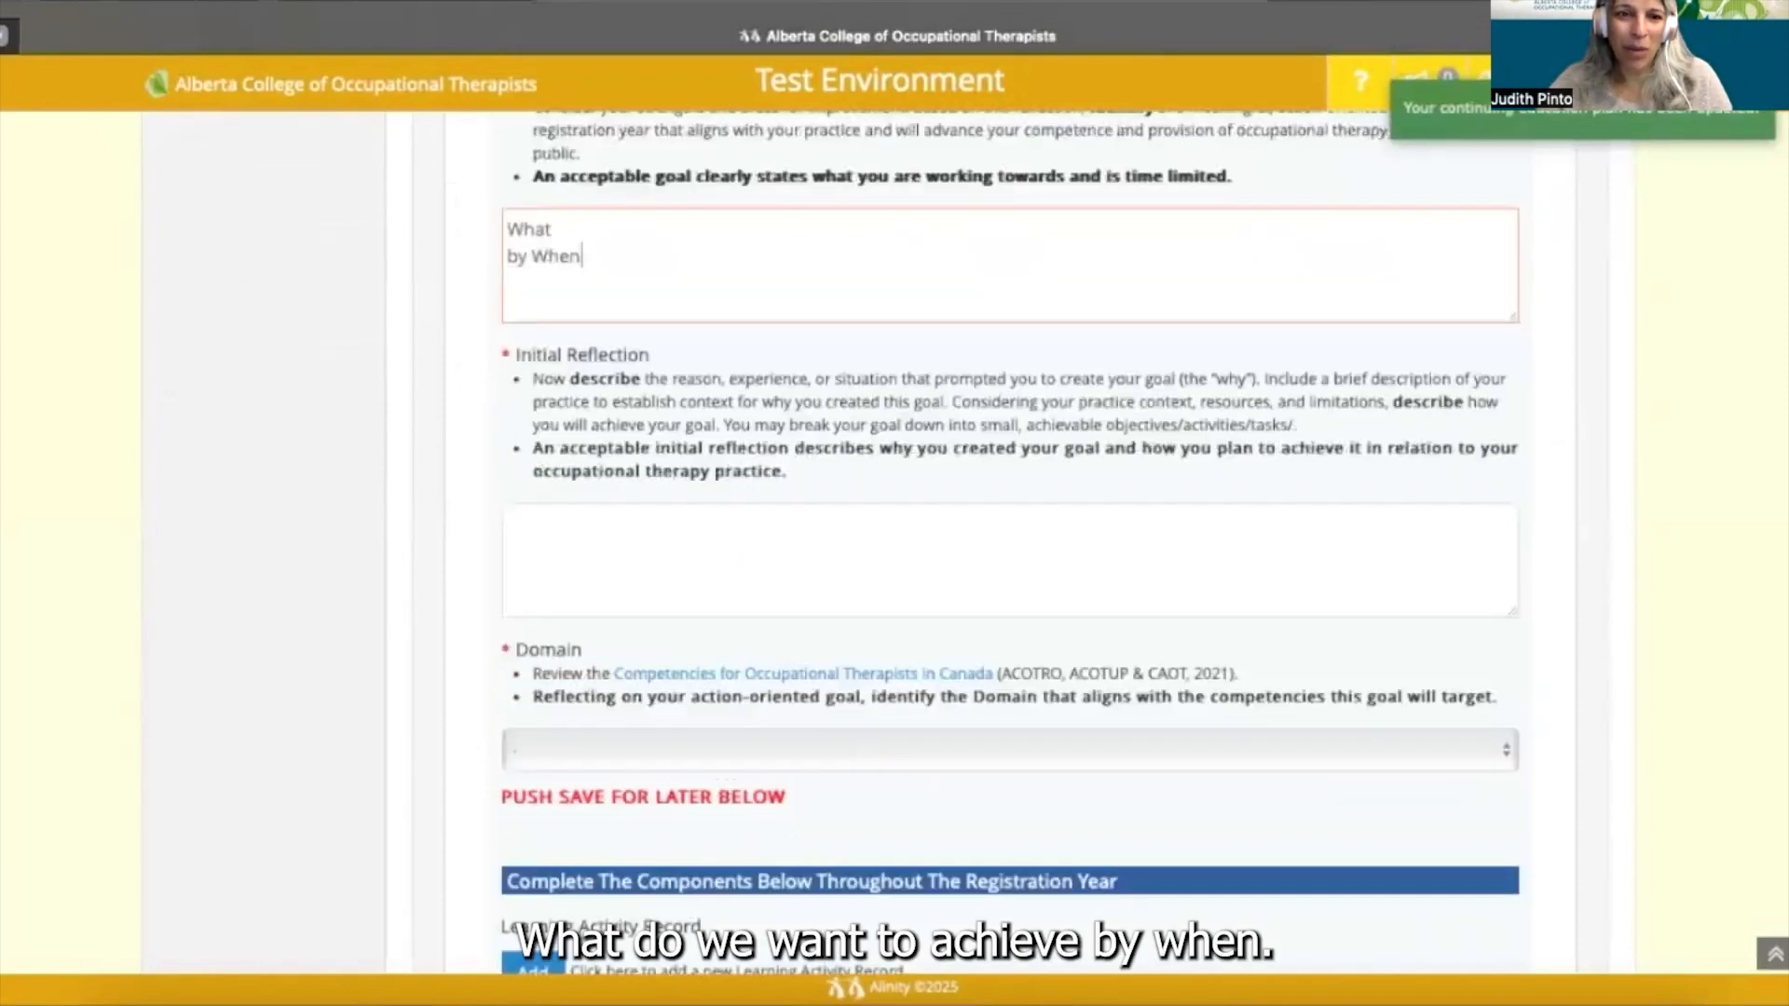
pyautogui.scroll(-1, 640, 608)
pyautogui.click(596, 476)
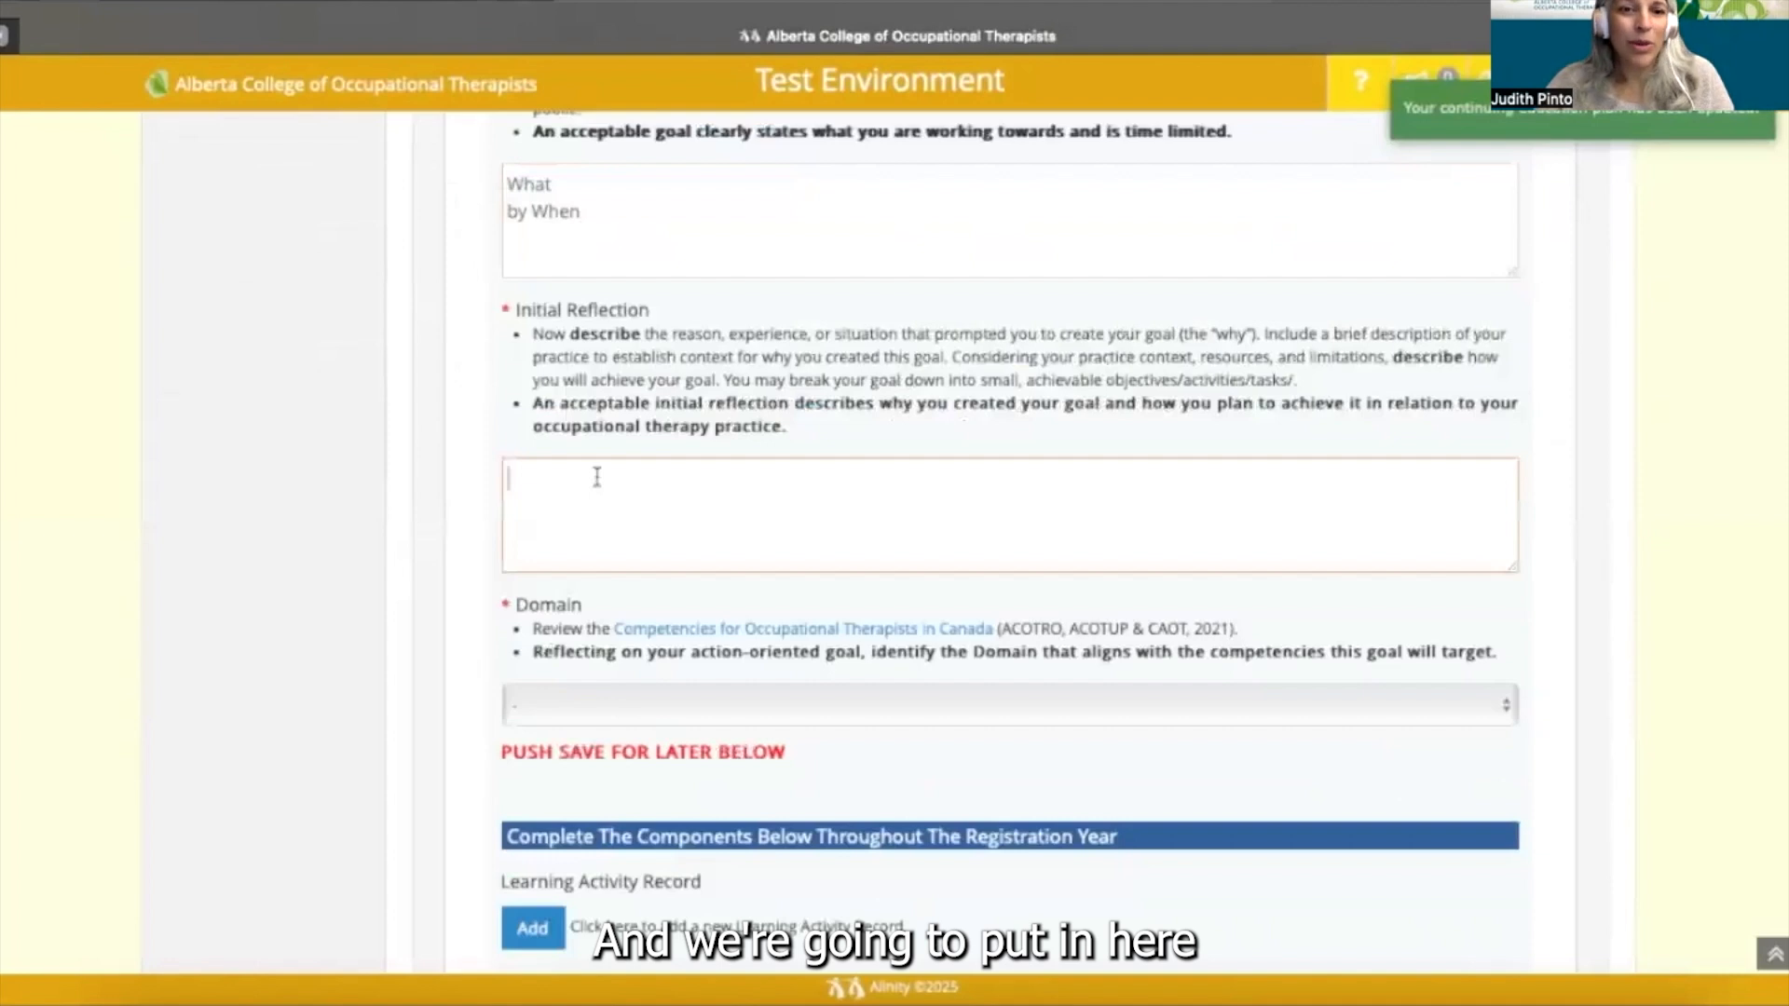
pyautogui.write('Why')
pyautogui.press('Return')
pyautogui.write('How')
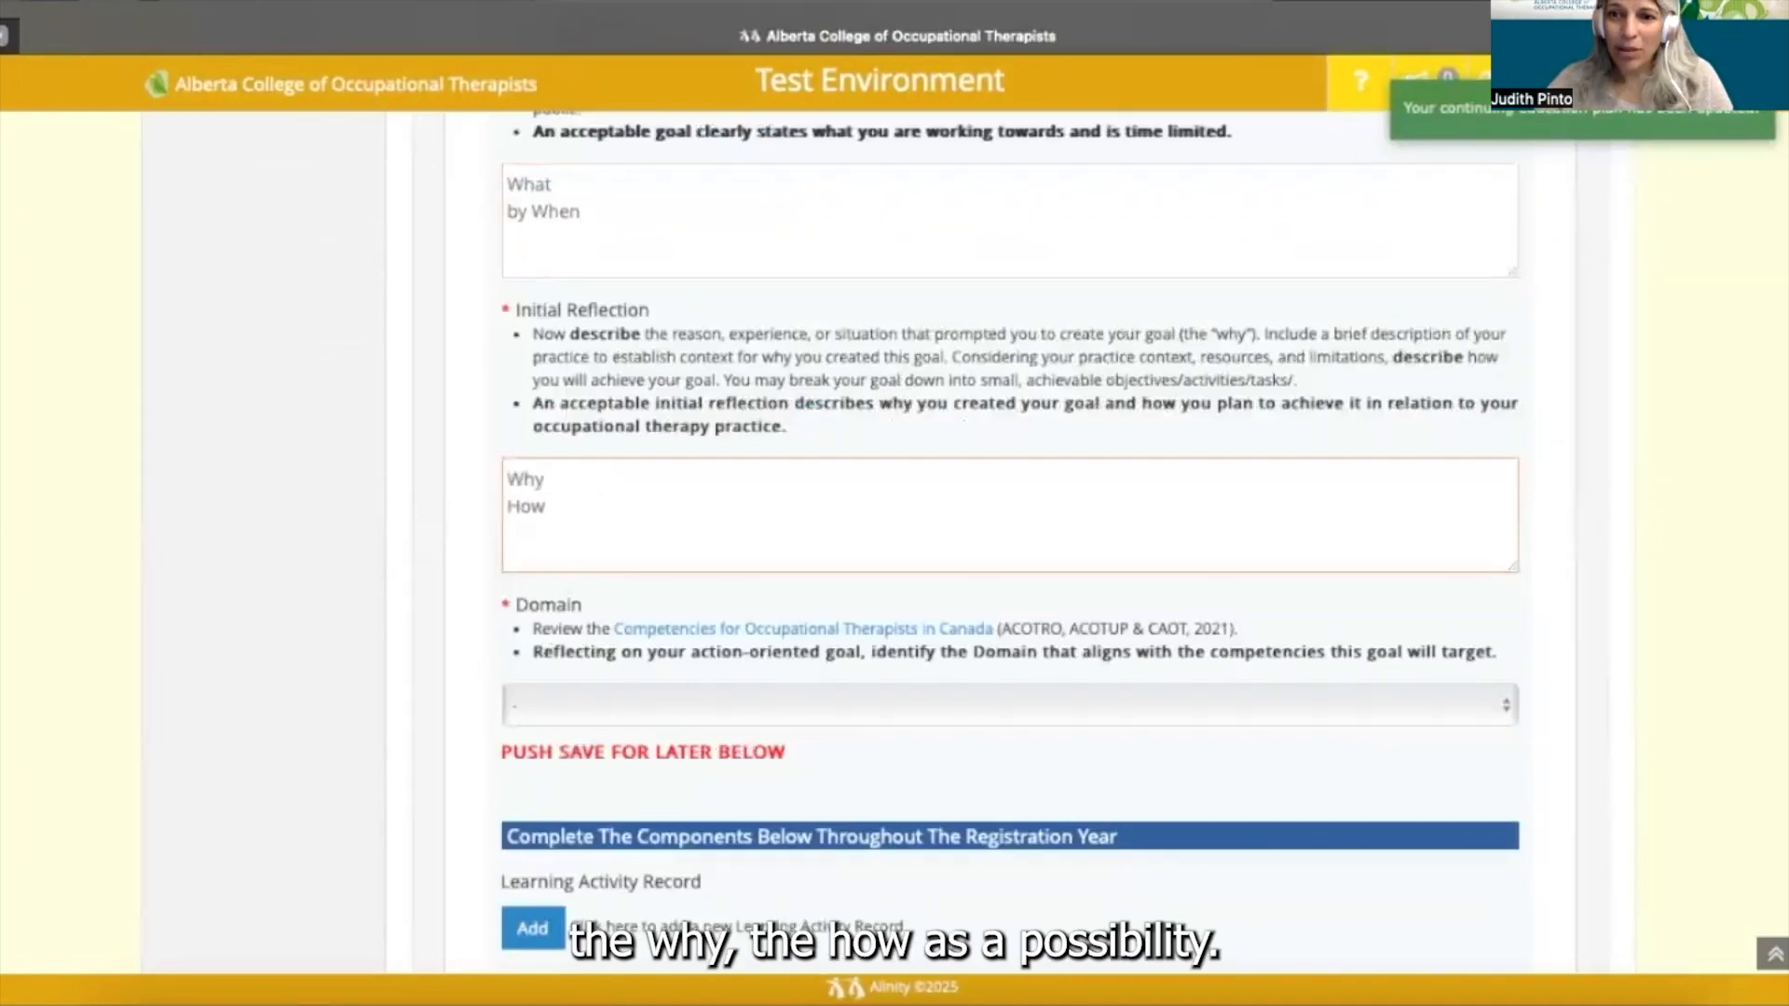
pyautogui.press('Return')
pyautogui.write('Cont')
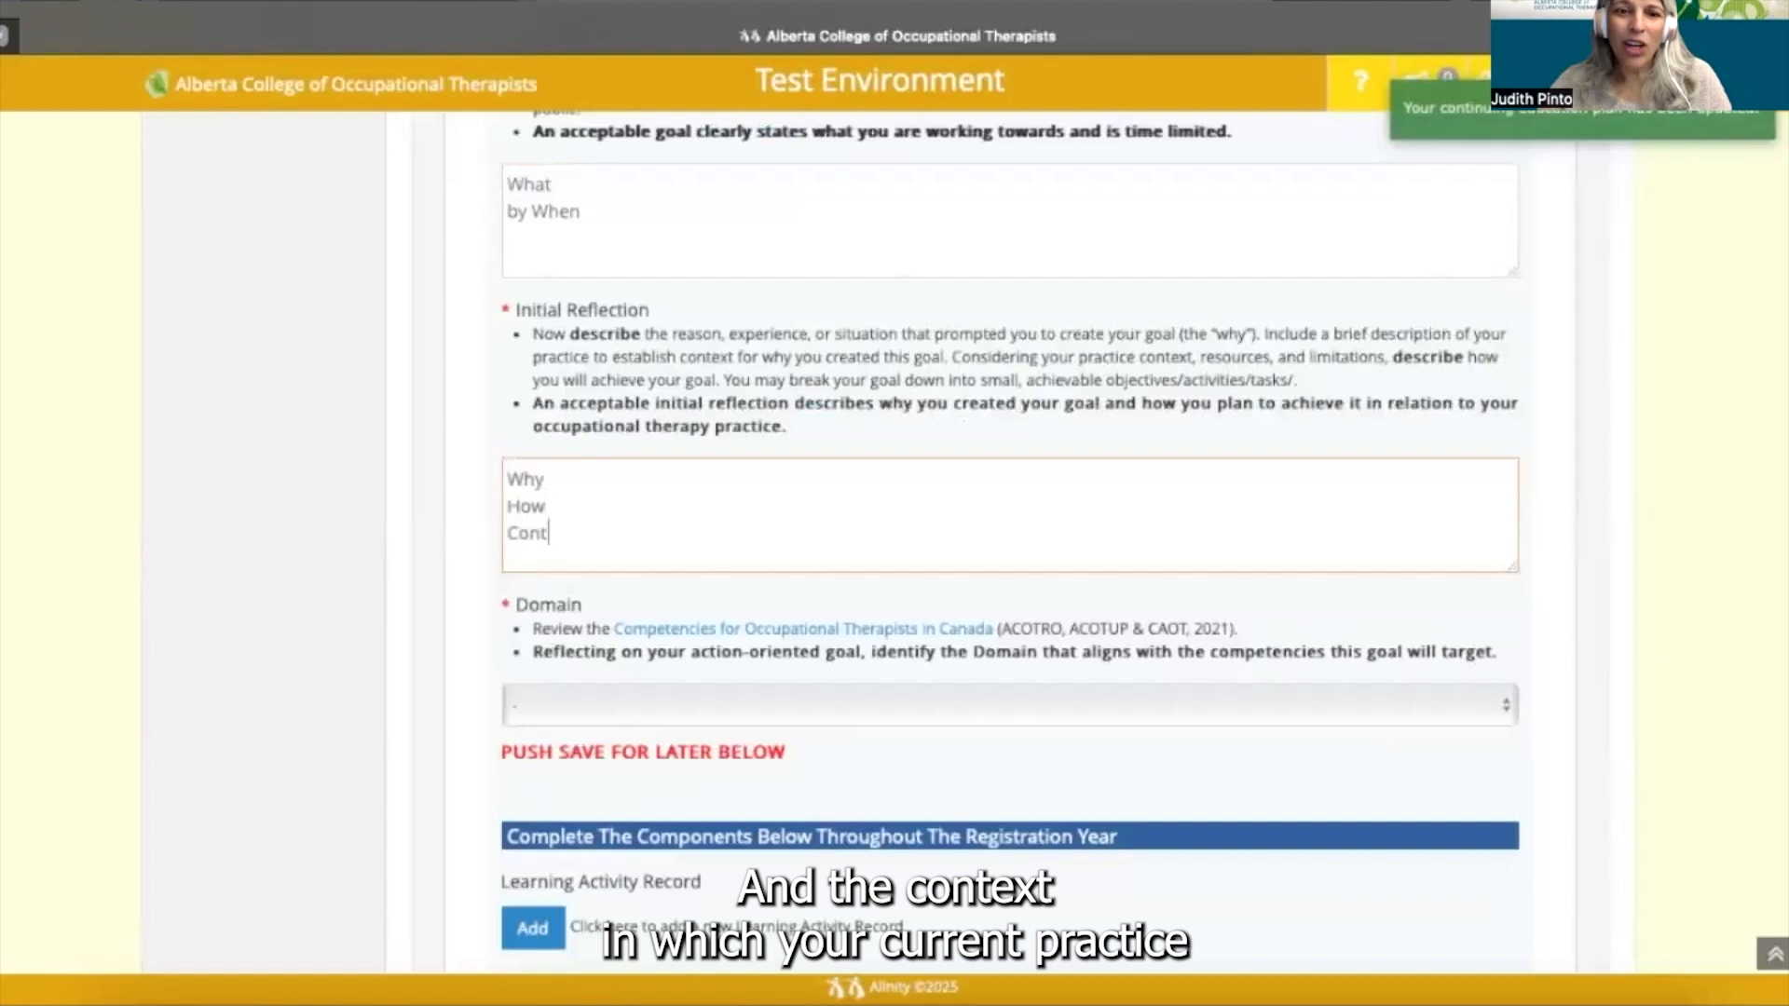
pyautogui.write('ext')
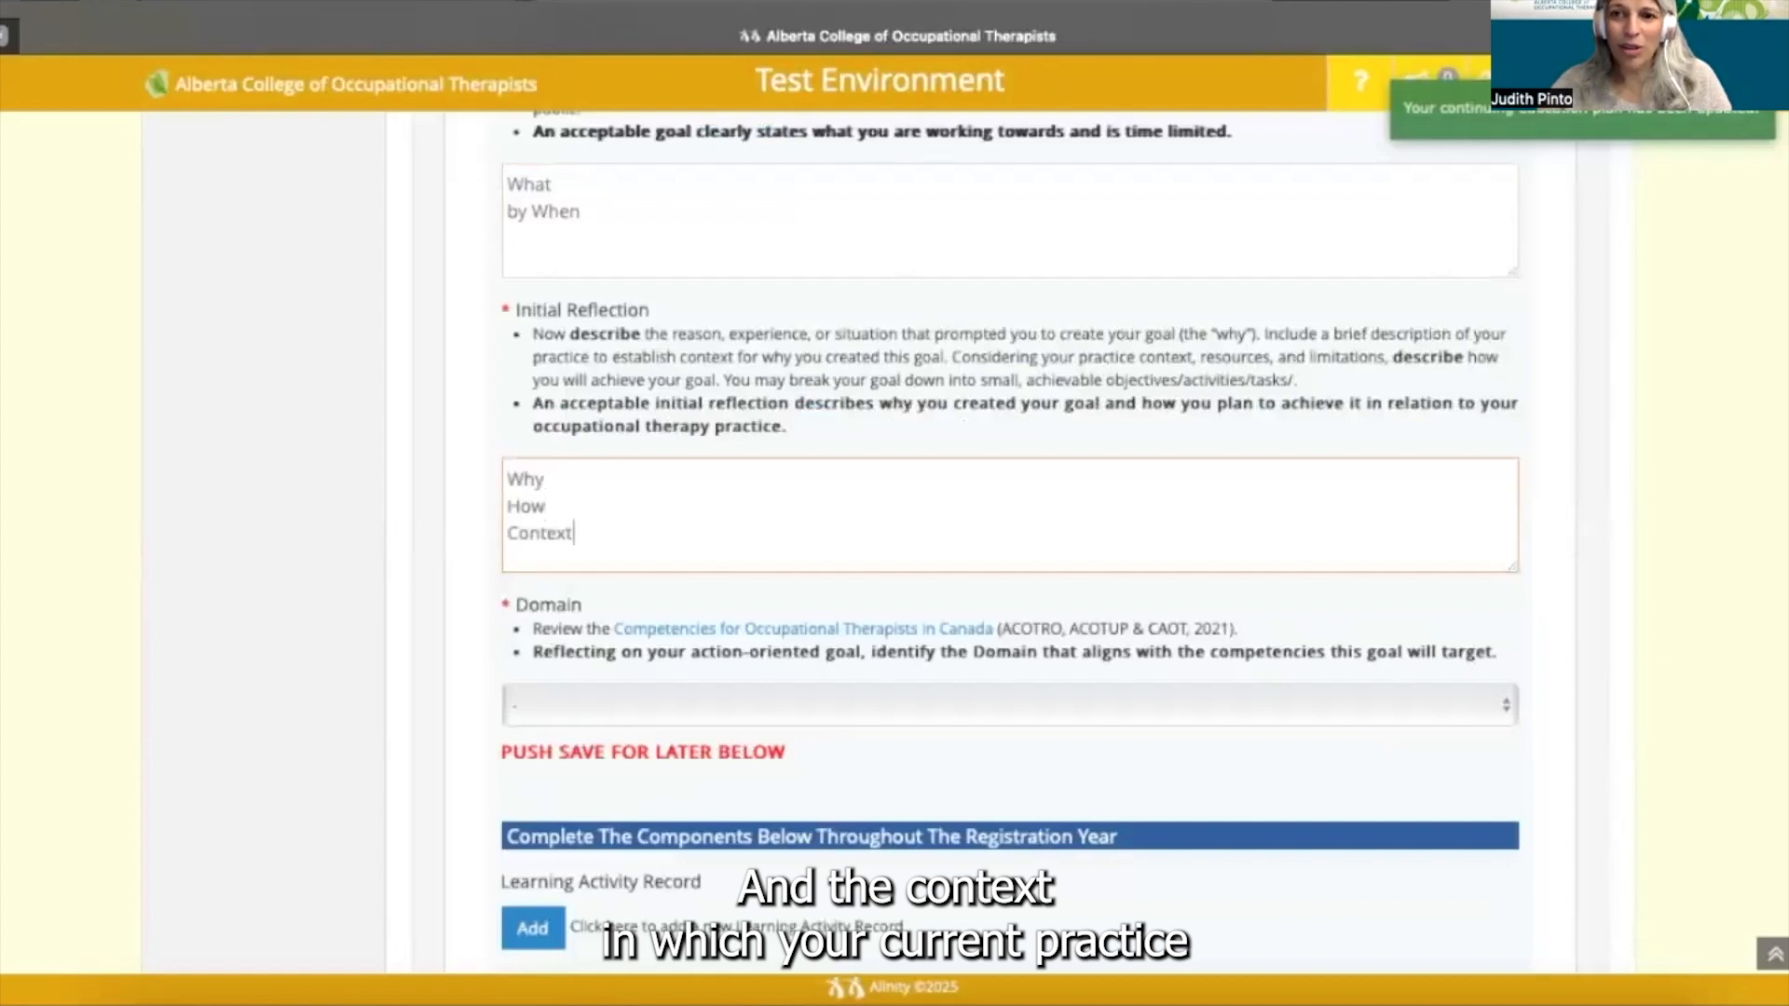
# - Set the Domain to Communication and Collaboration and scroll to the form's bottom
pyautogui.scroll(-3, 587, 554)
pyautogui.click(588, 554)
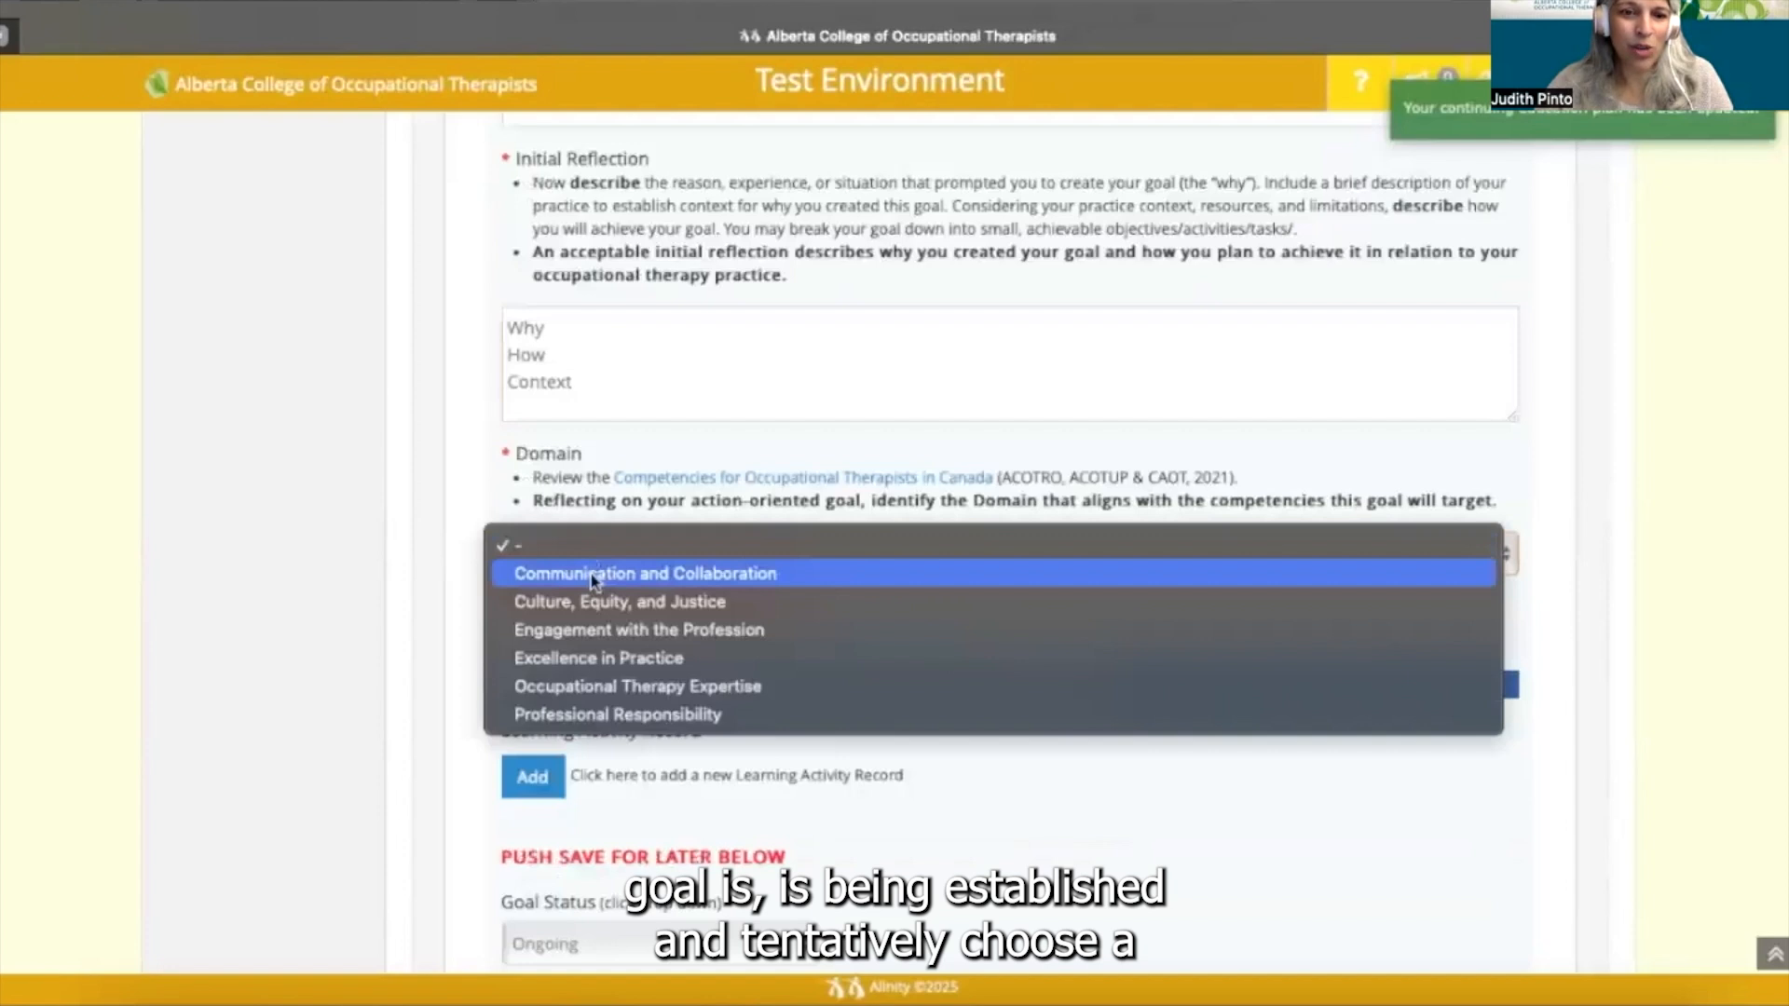
pyautogui.click(593, 575)
pyautogui.scroll(-3, 592, 580)
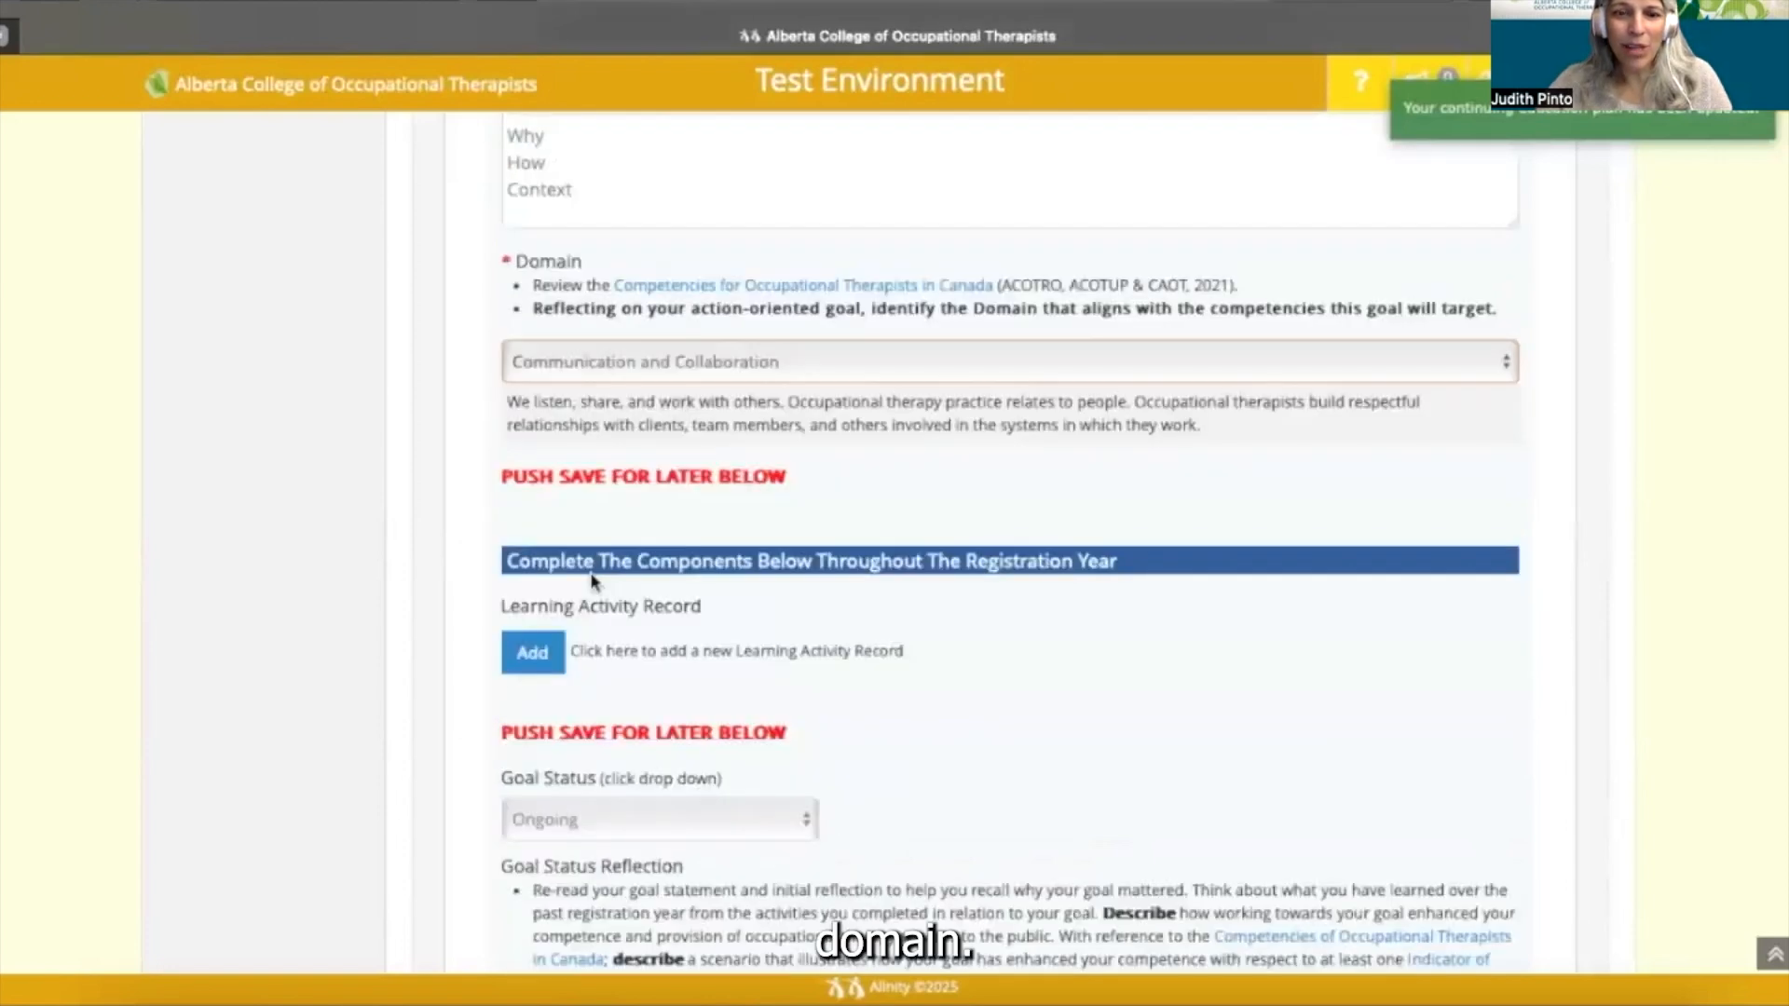
pyautogui.scroll(-2, 592, 580)
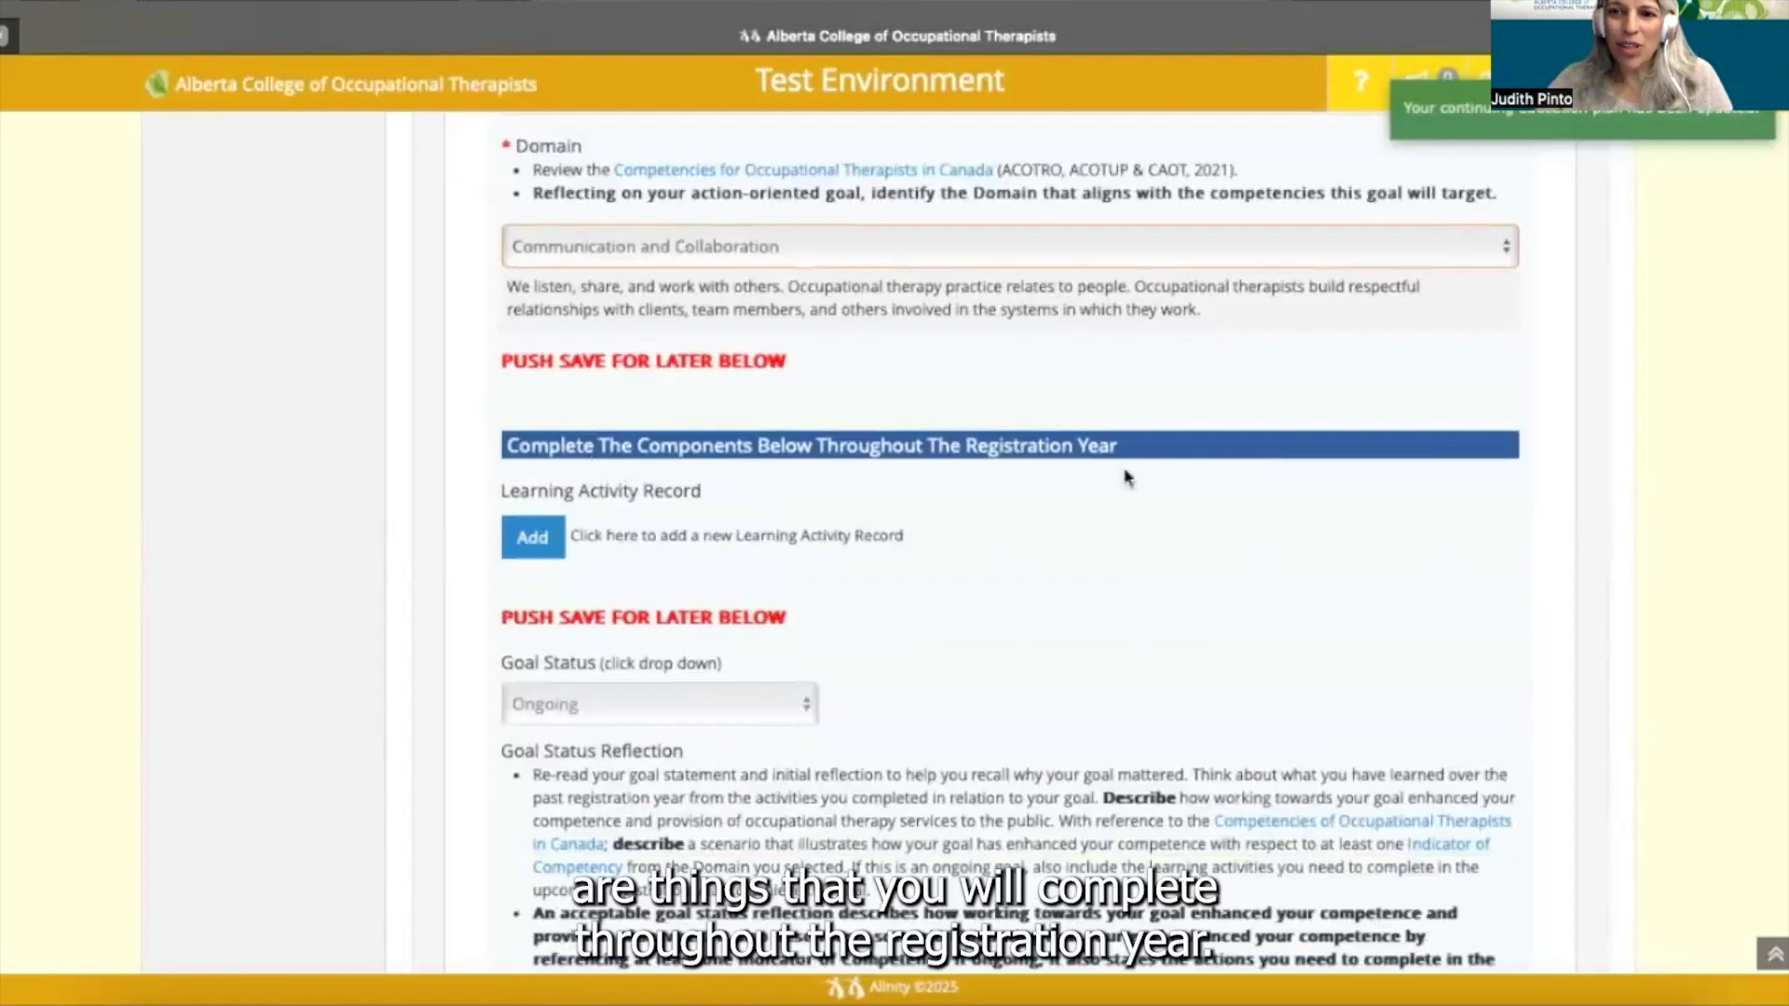
pyautogui.scroll(-2, 1127, 478)
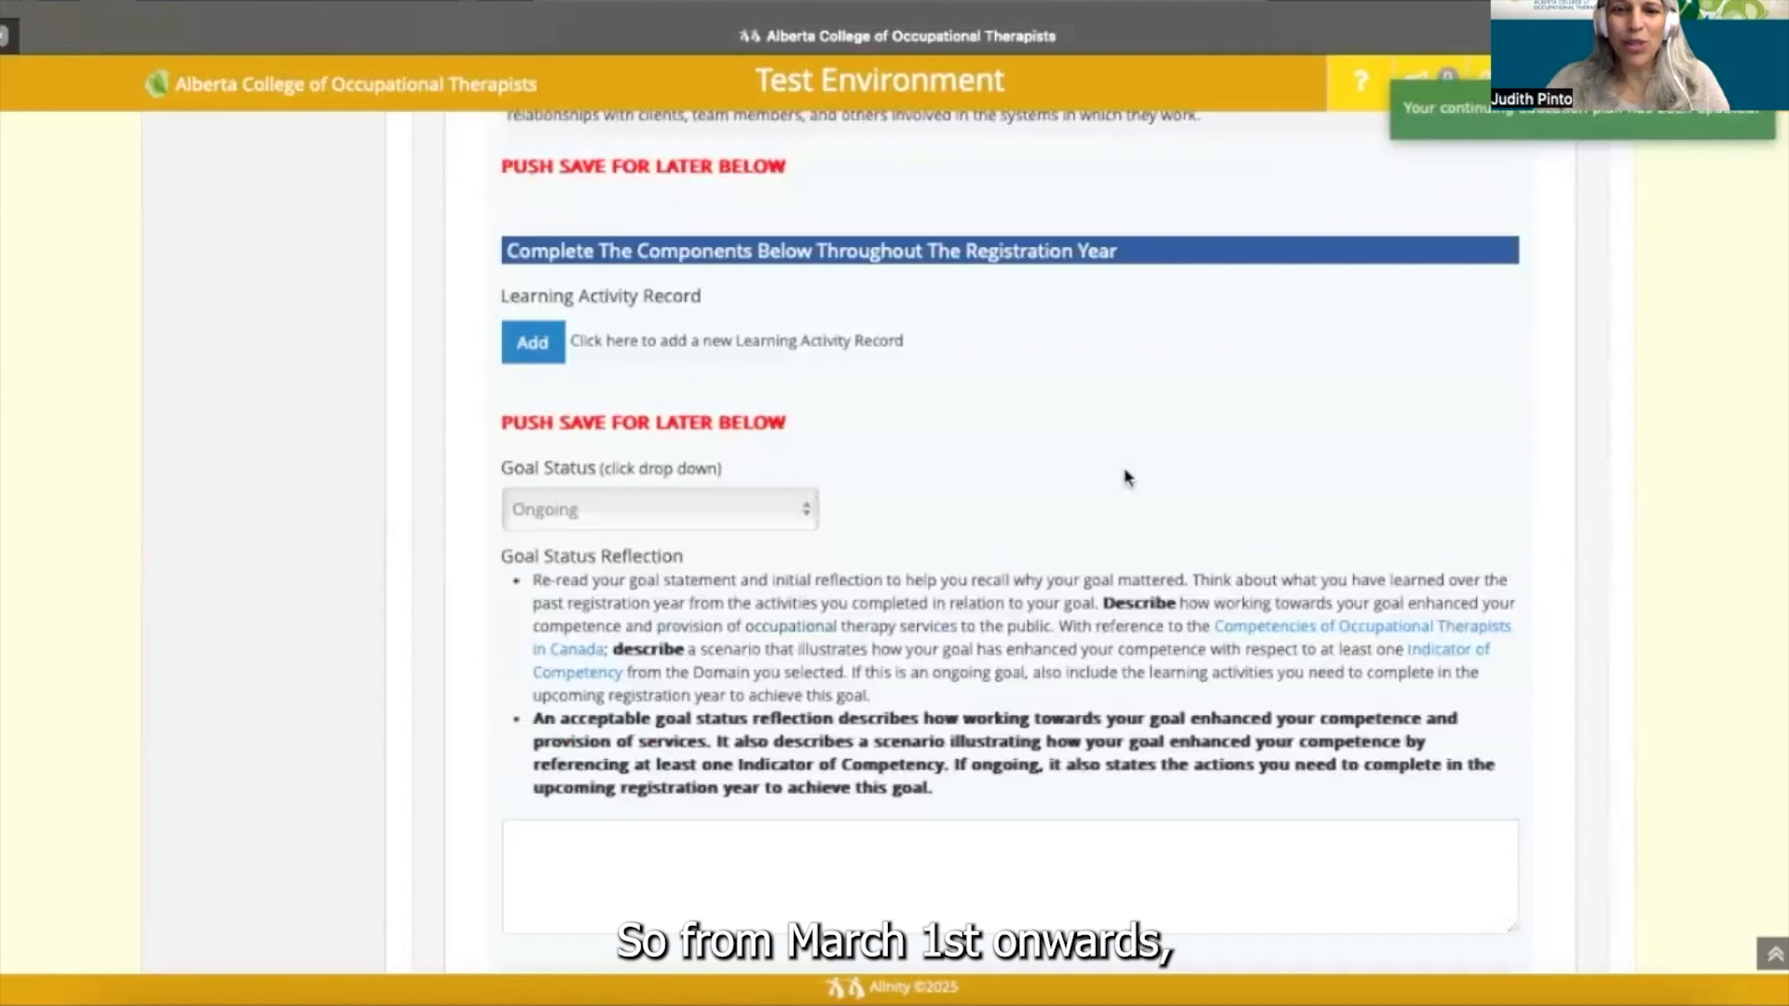
pyautogui.scroll(-5, 1127, 478)
pyautogui.scroll(-4, 1125, 476)
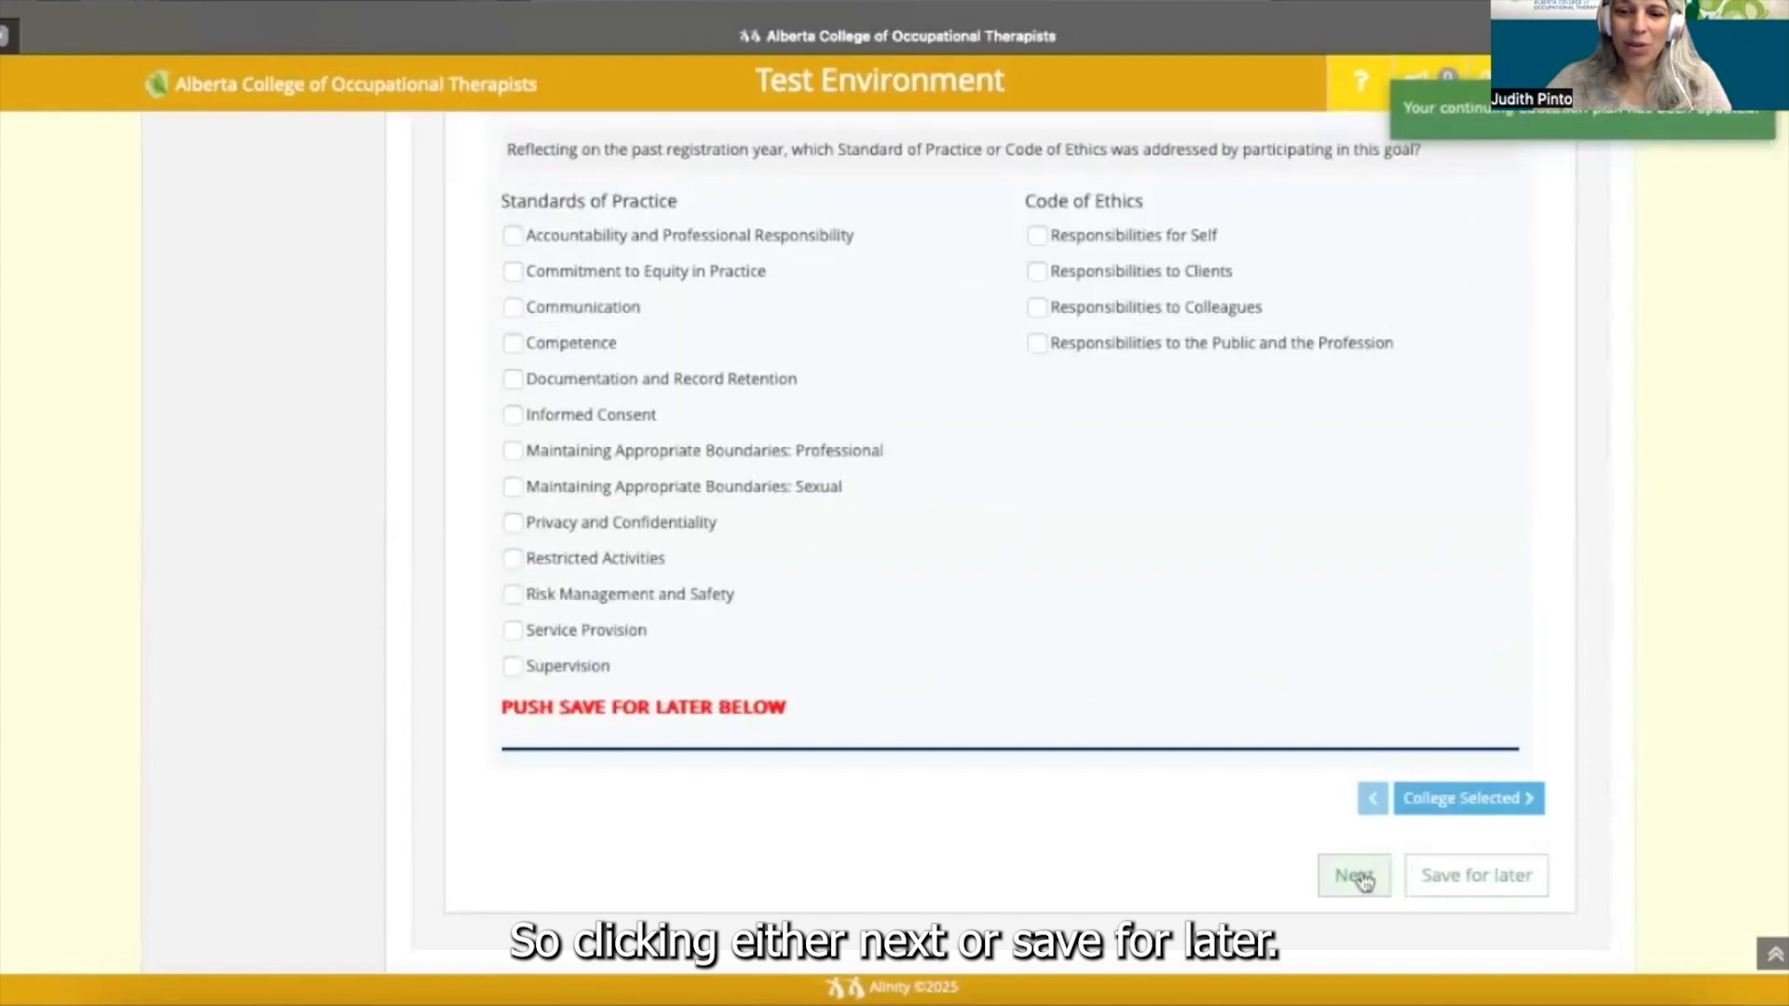
# - Save the learning plan and continue to the Good Standing Declarations
pyautogui.click(1361, 879)
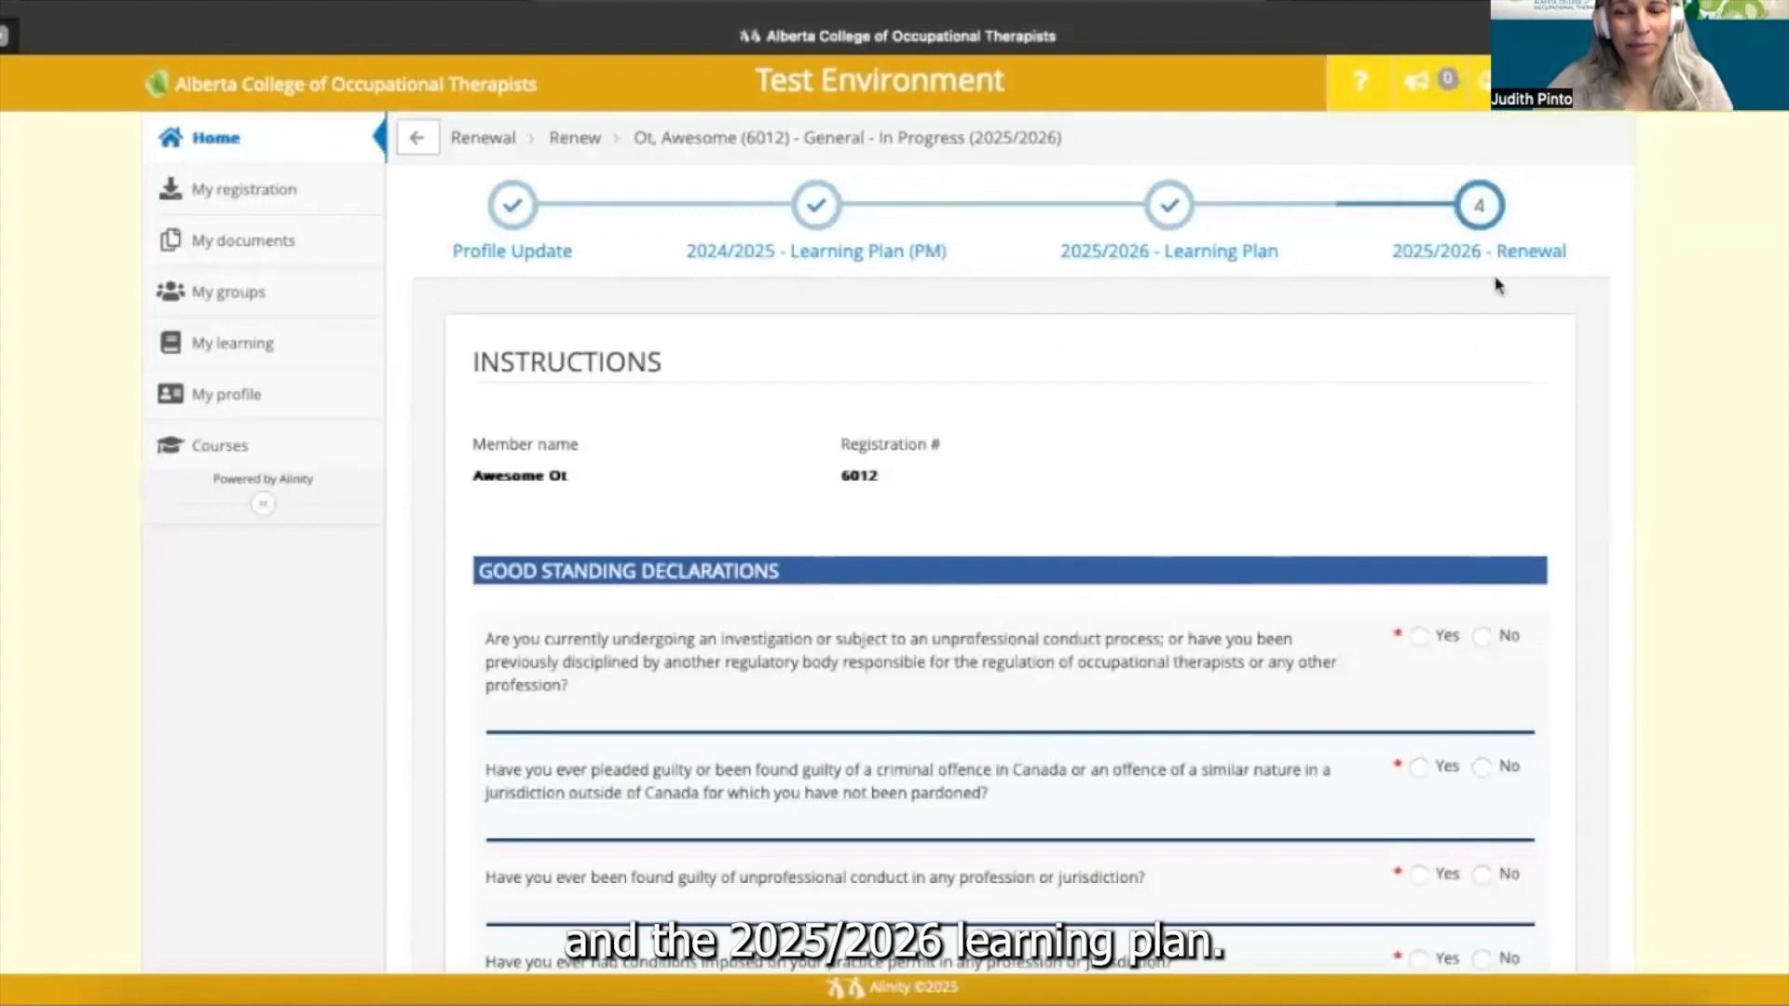
pyautogui.scroll(-3, 1496, 285)
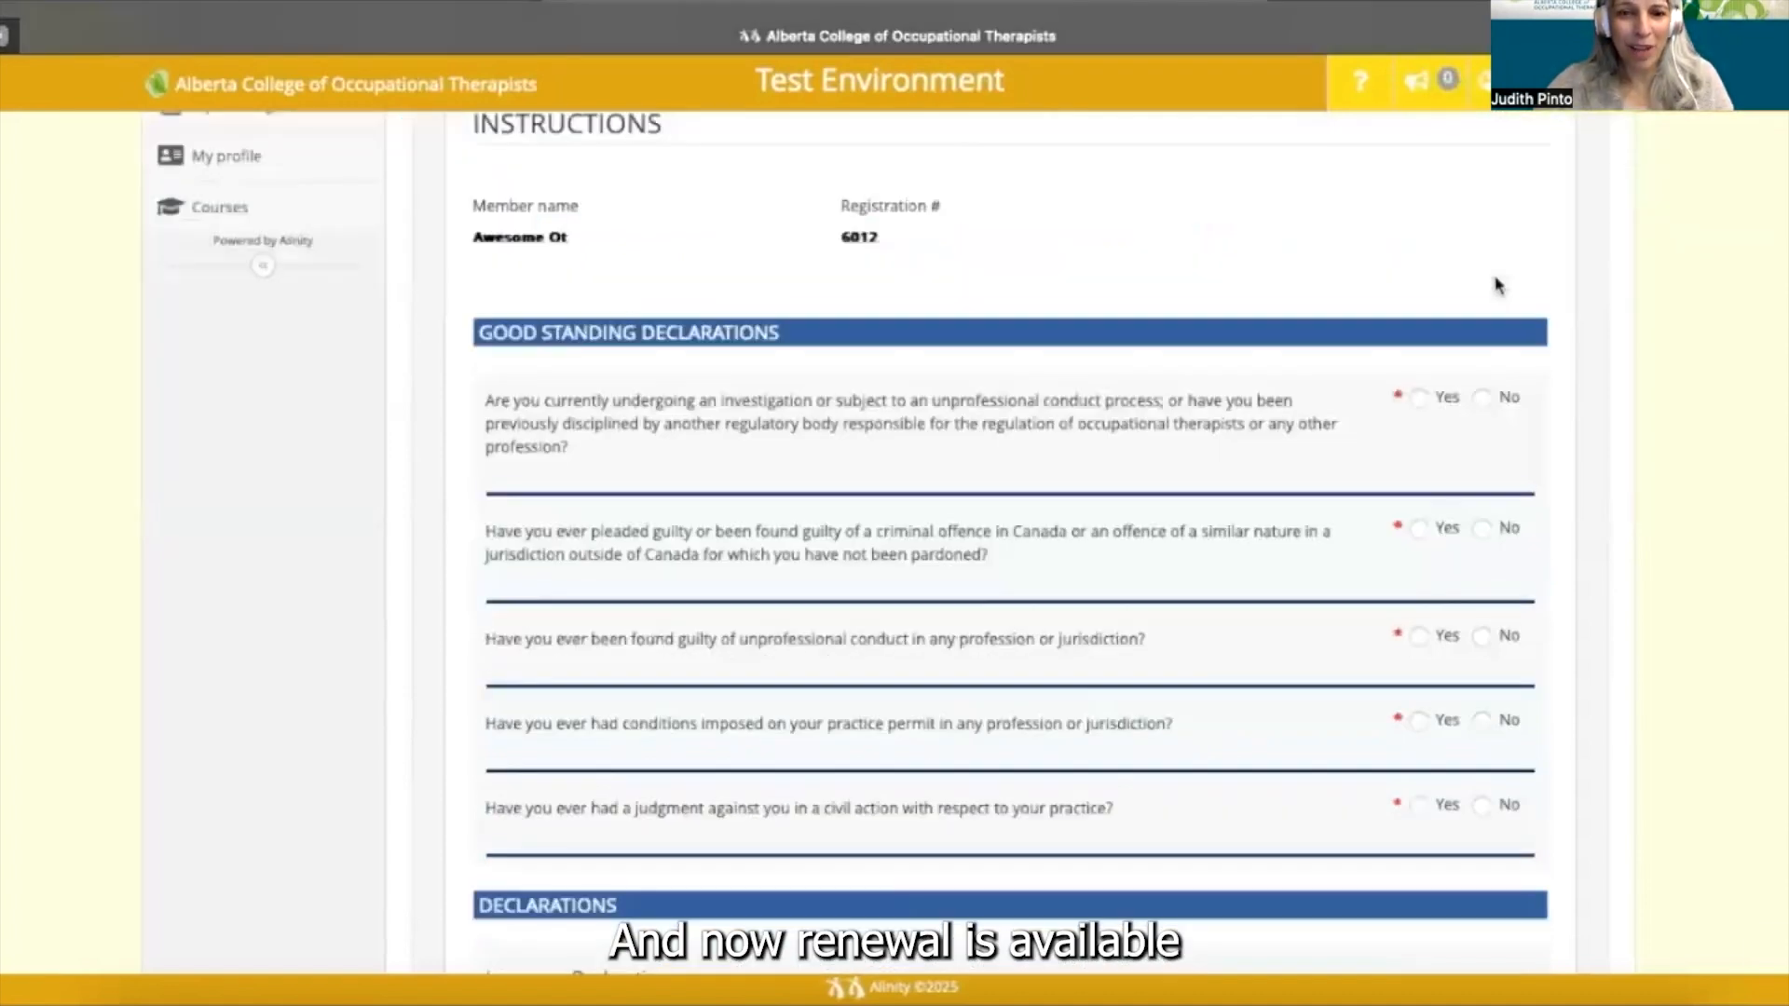
pyautogui.scroll(-1, 1496, 285)
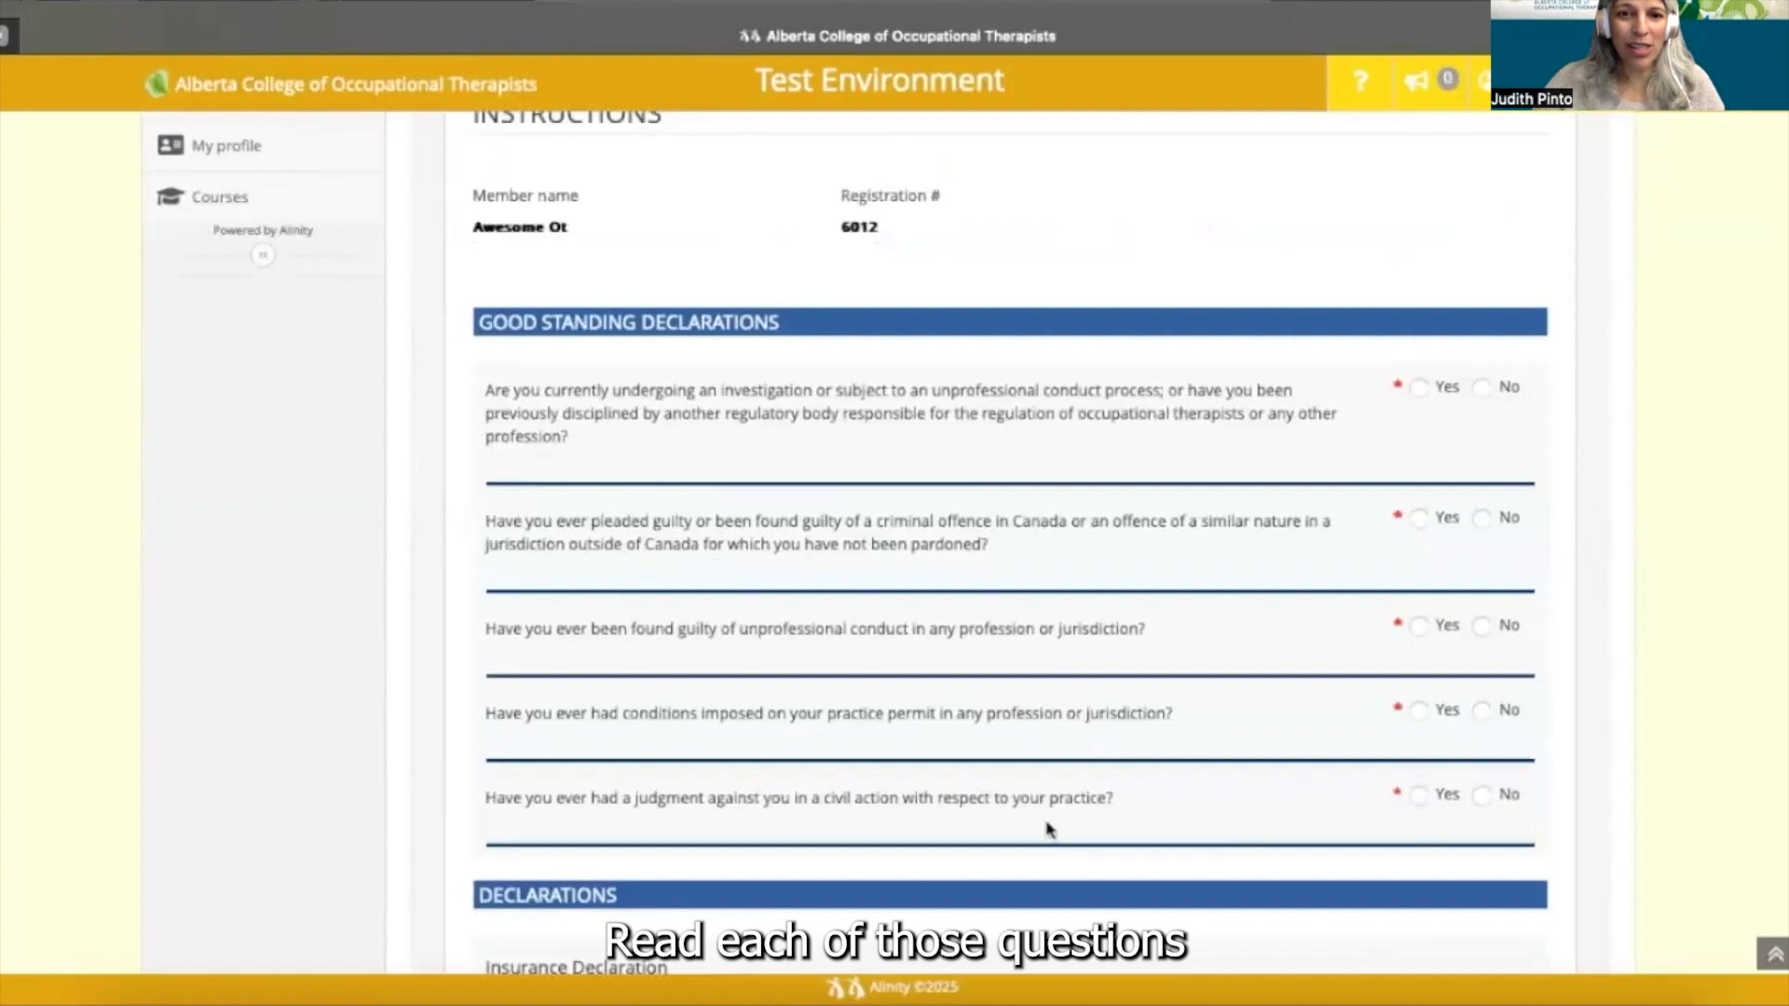
# - Answer No to the investigation, criminal offence, unprofessional conduct, permit conditions and civil judgment questions
pyautogui.click(1481, 389)
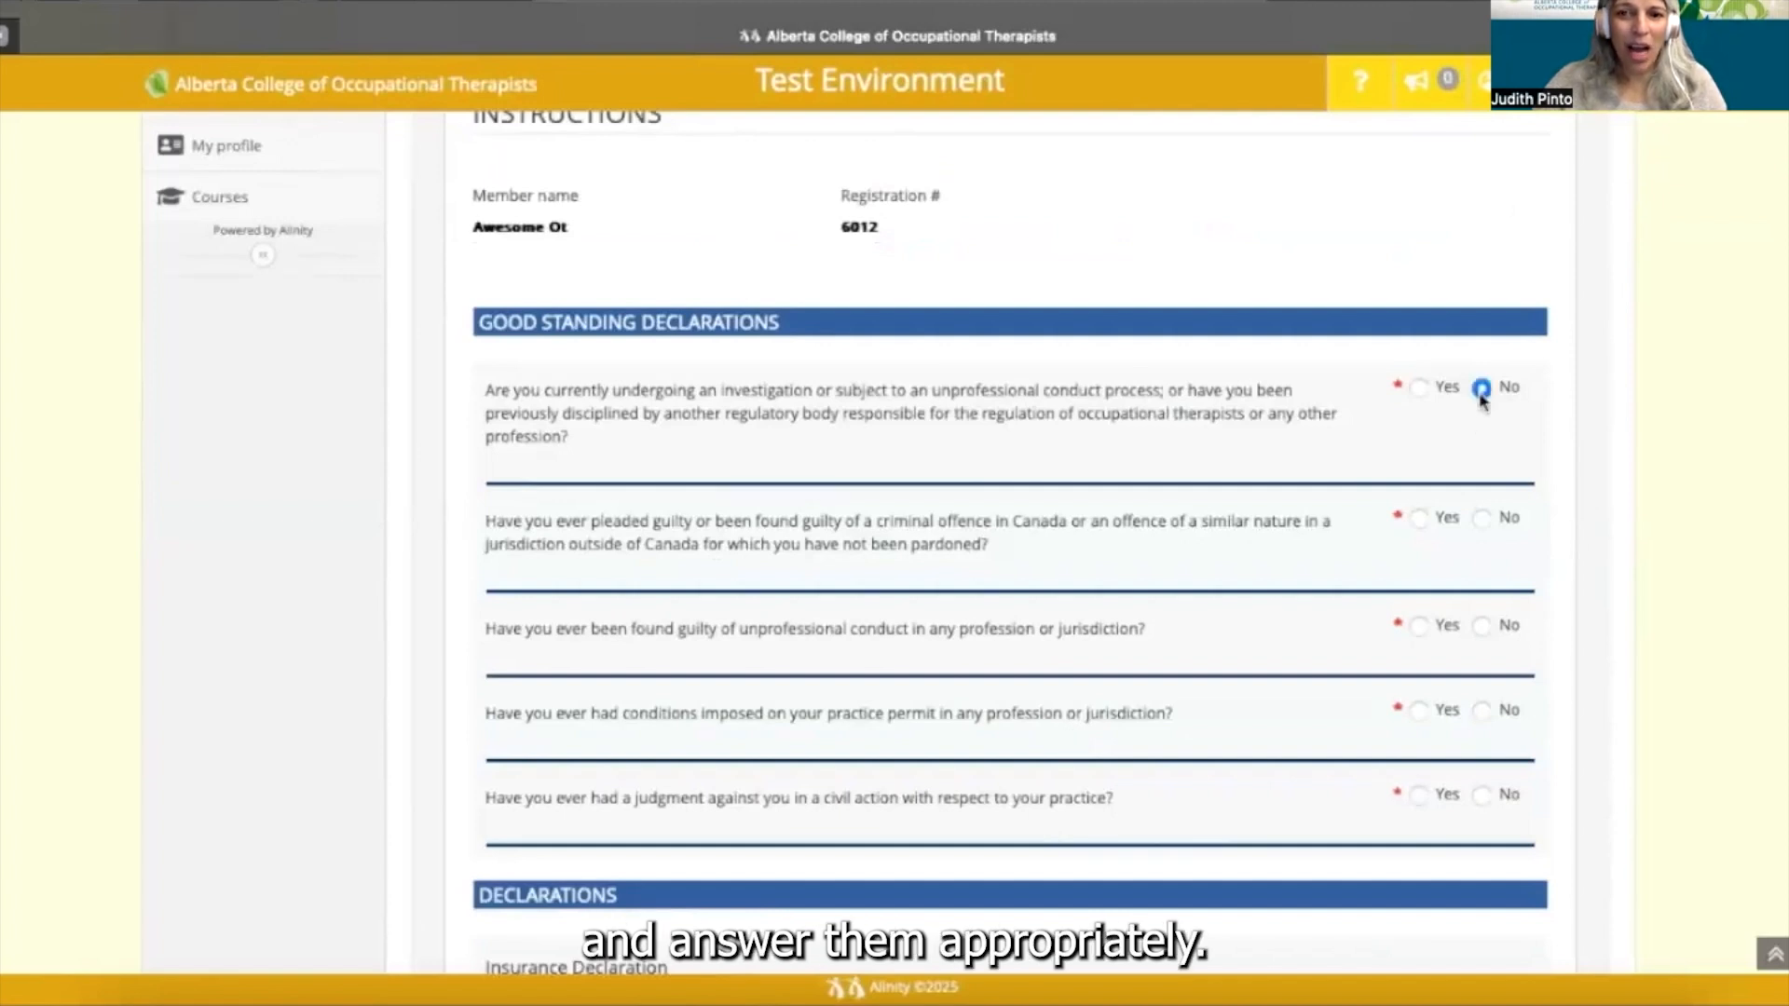
pyautogui.click(1481, 519)
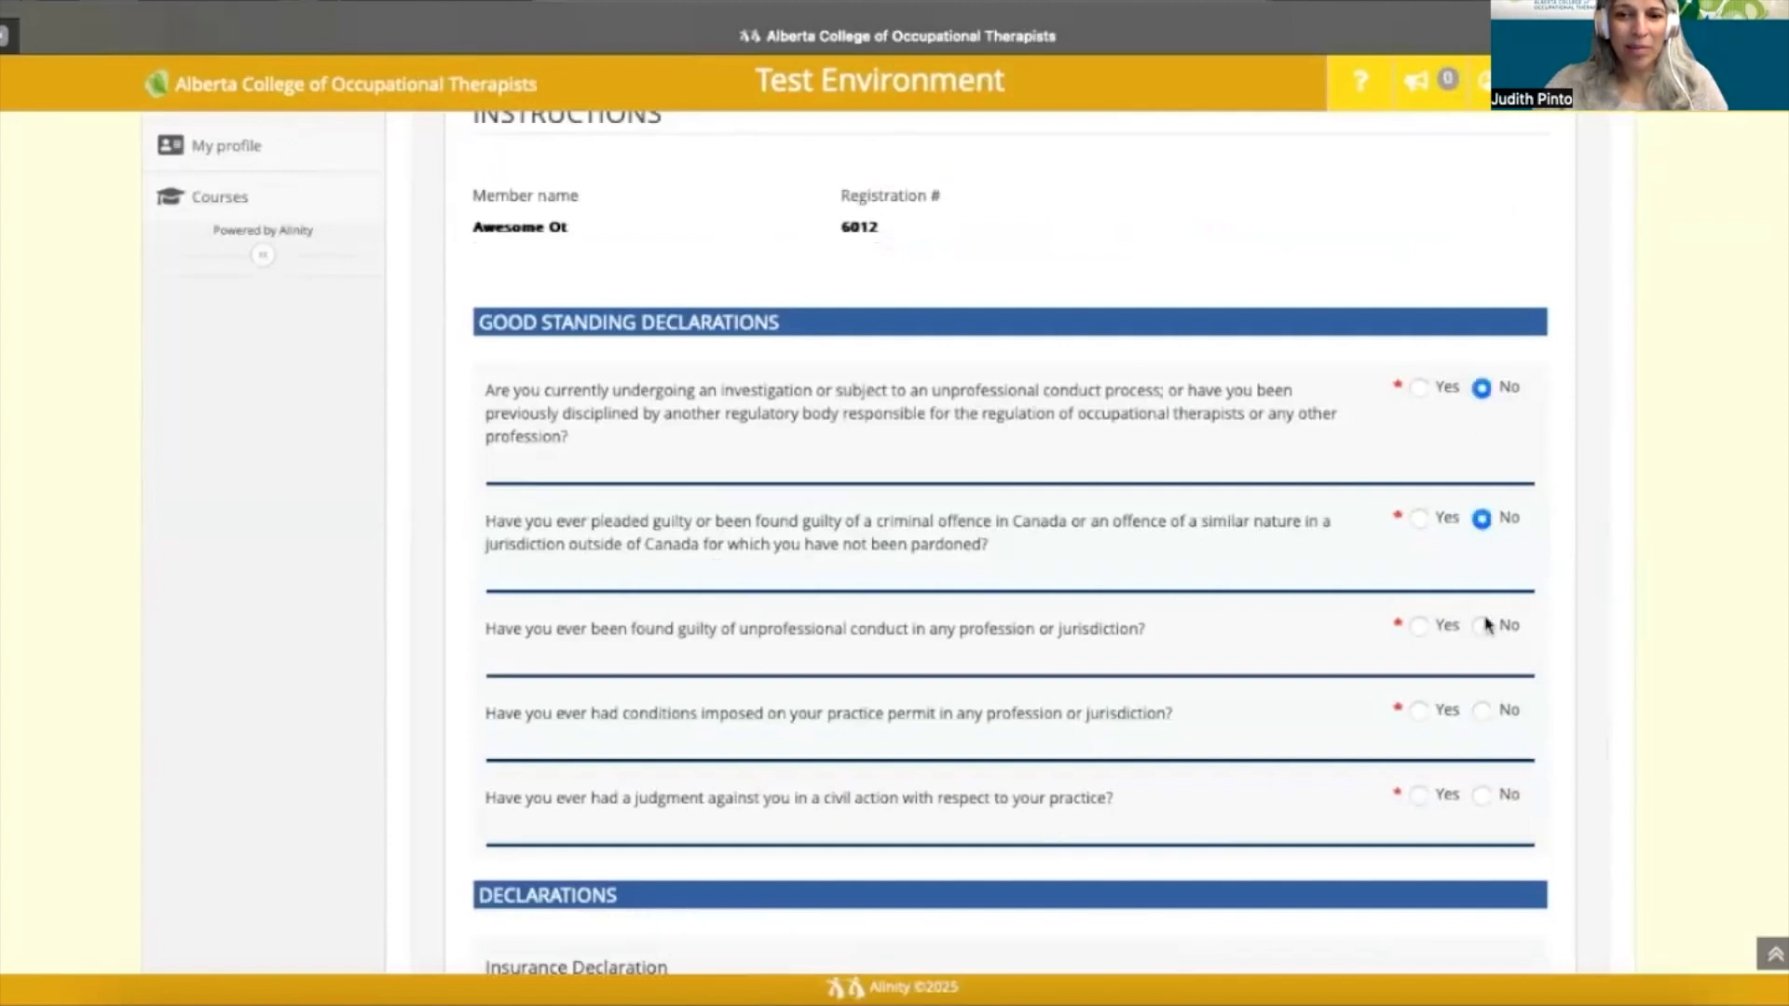
pyautogui.click(1482, 626)
pyautogui.click(1482, 711)
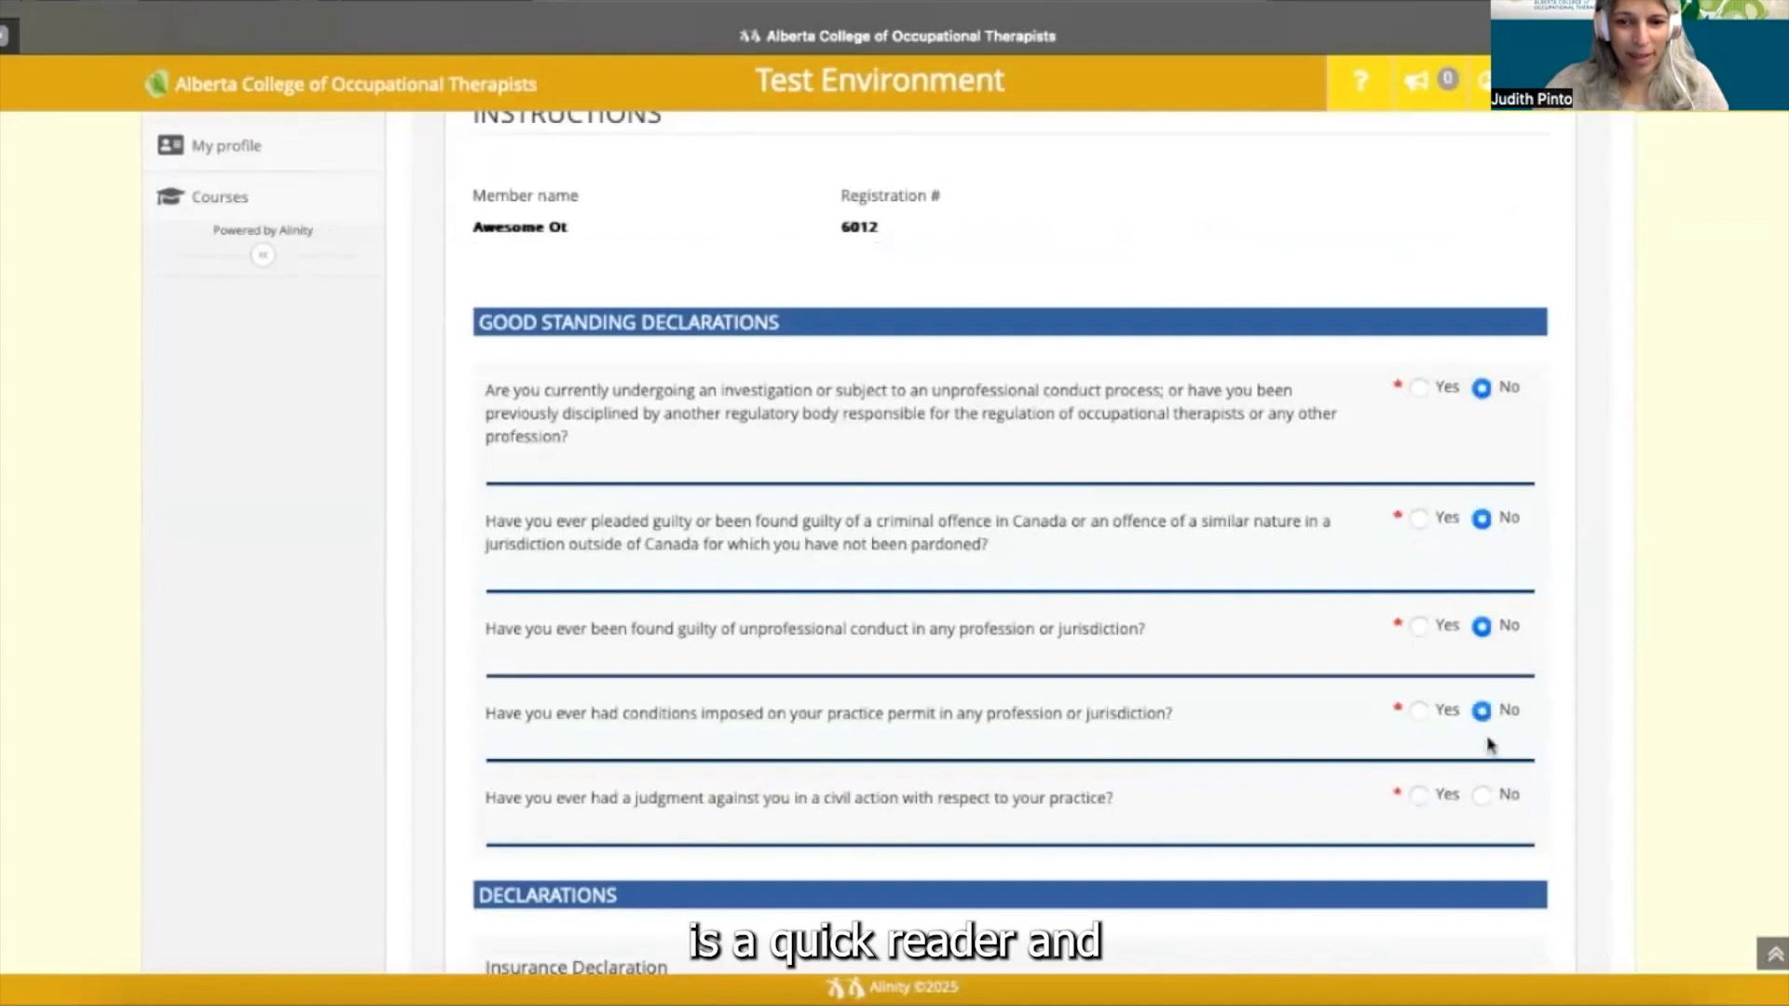
pyautogui.click(1481, 796)
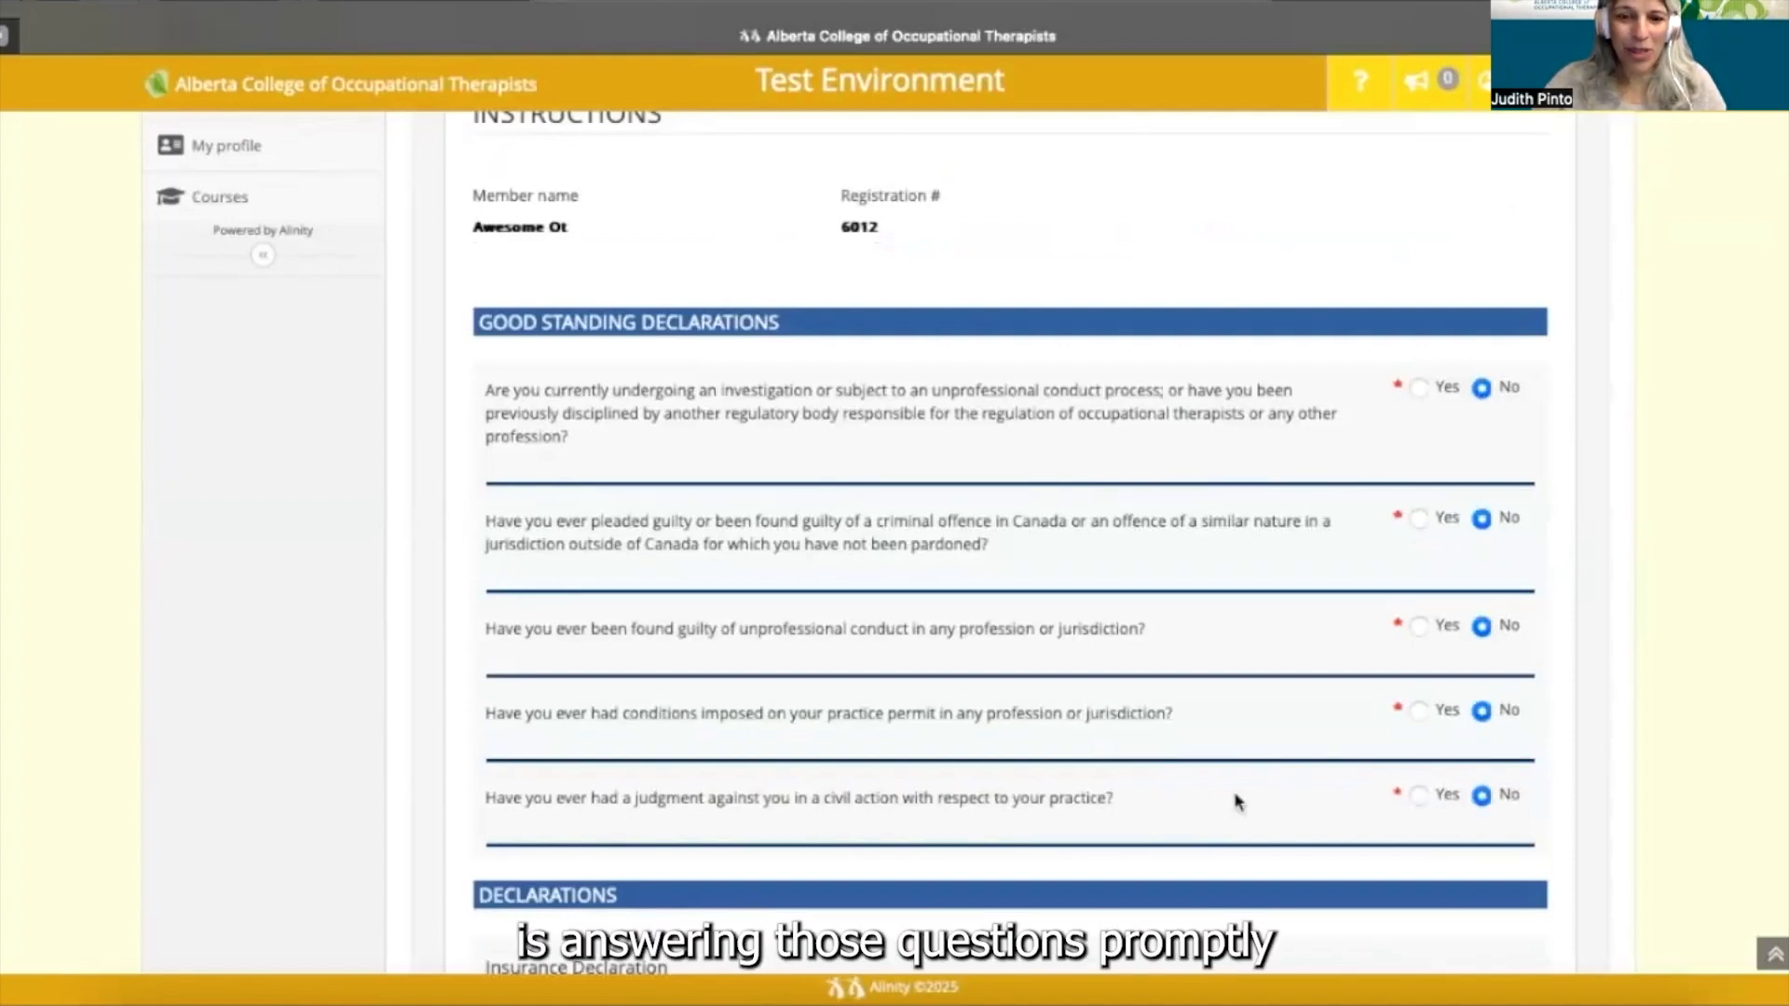
pyautogui.scroll(-3, 1238, 803)
pyautogui.scroll(-4, 1238, 803)
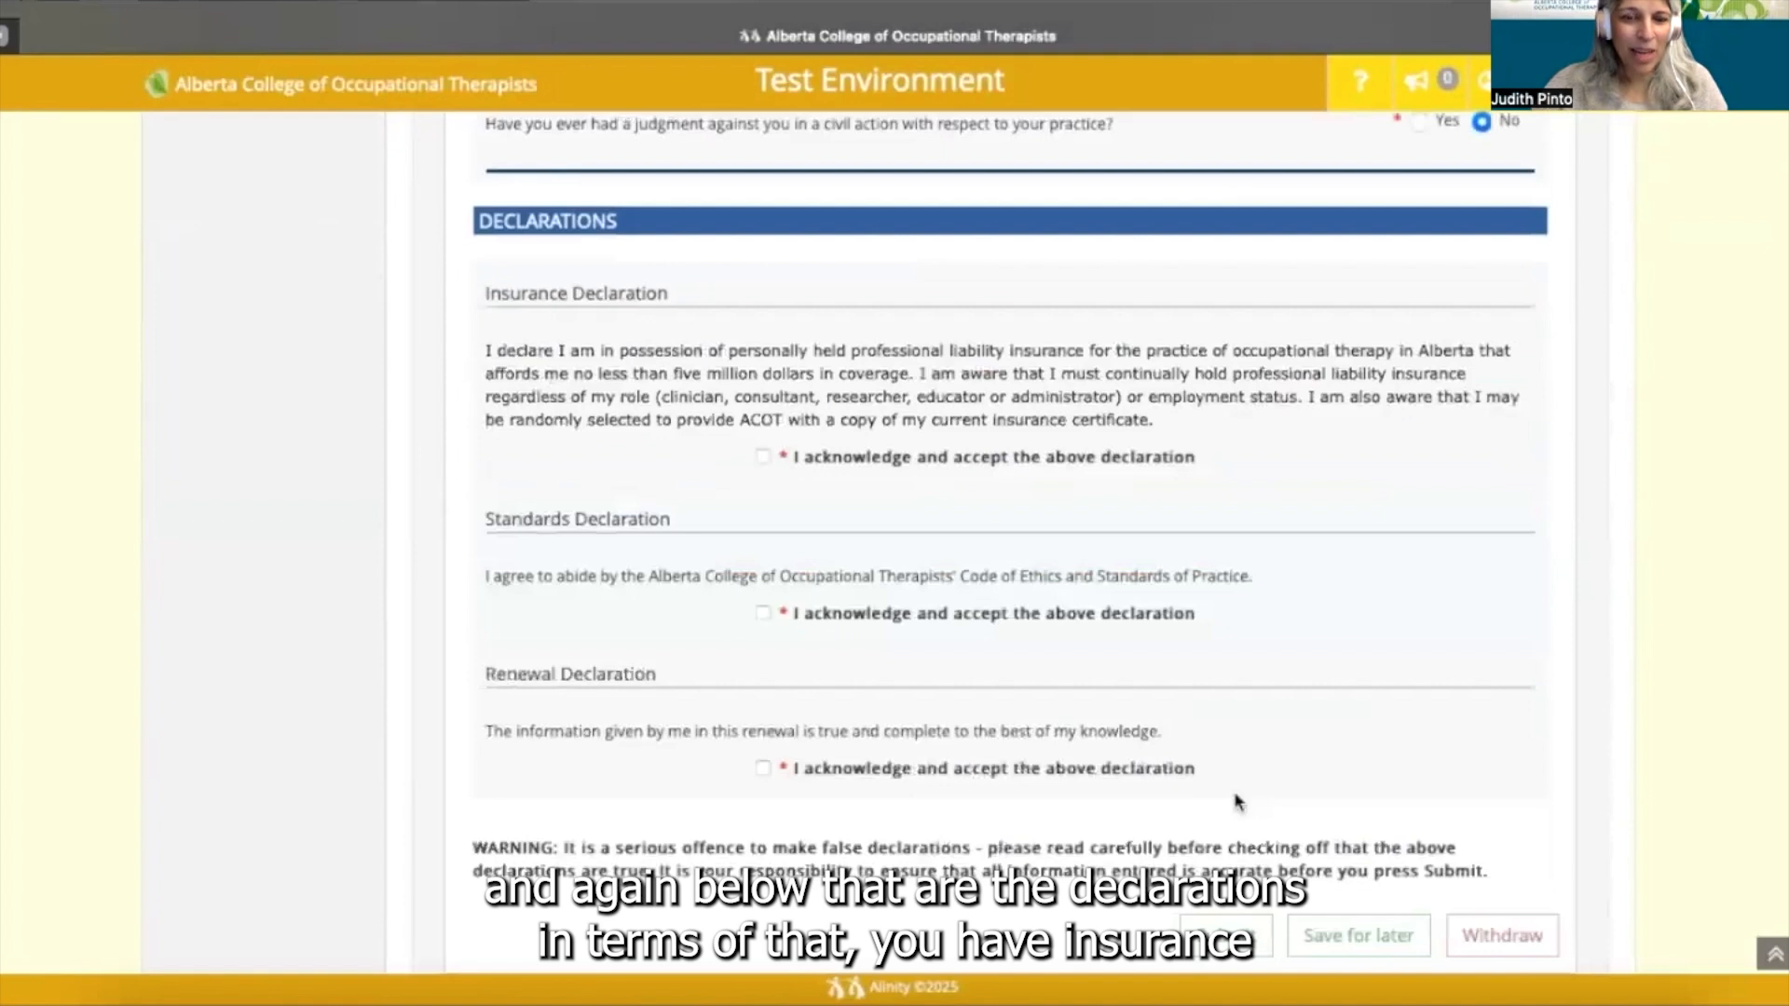
# - Acknowledge the insurance, standards and renewal declarations, then save the form for later
pyautogui.scroll(-1, 1238, 803)
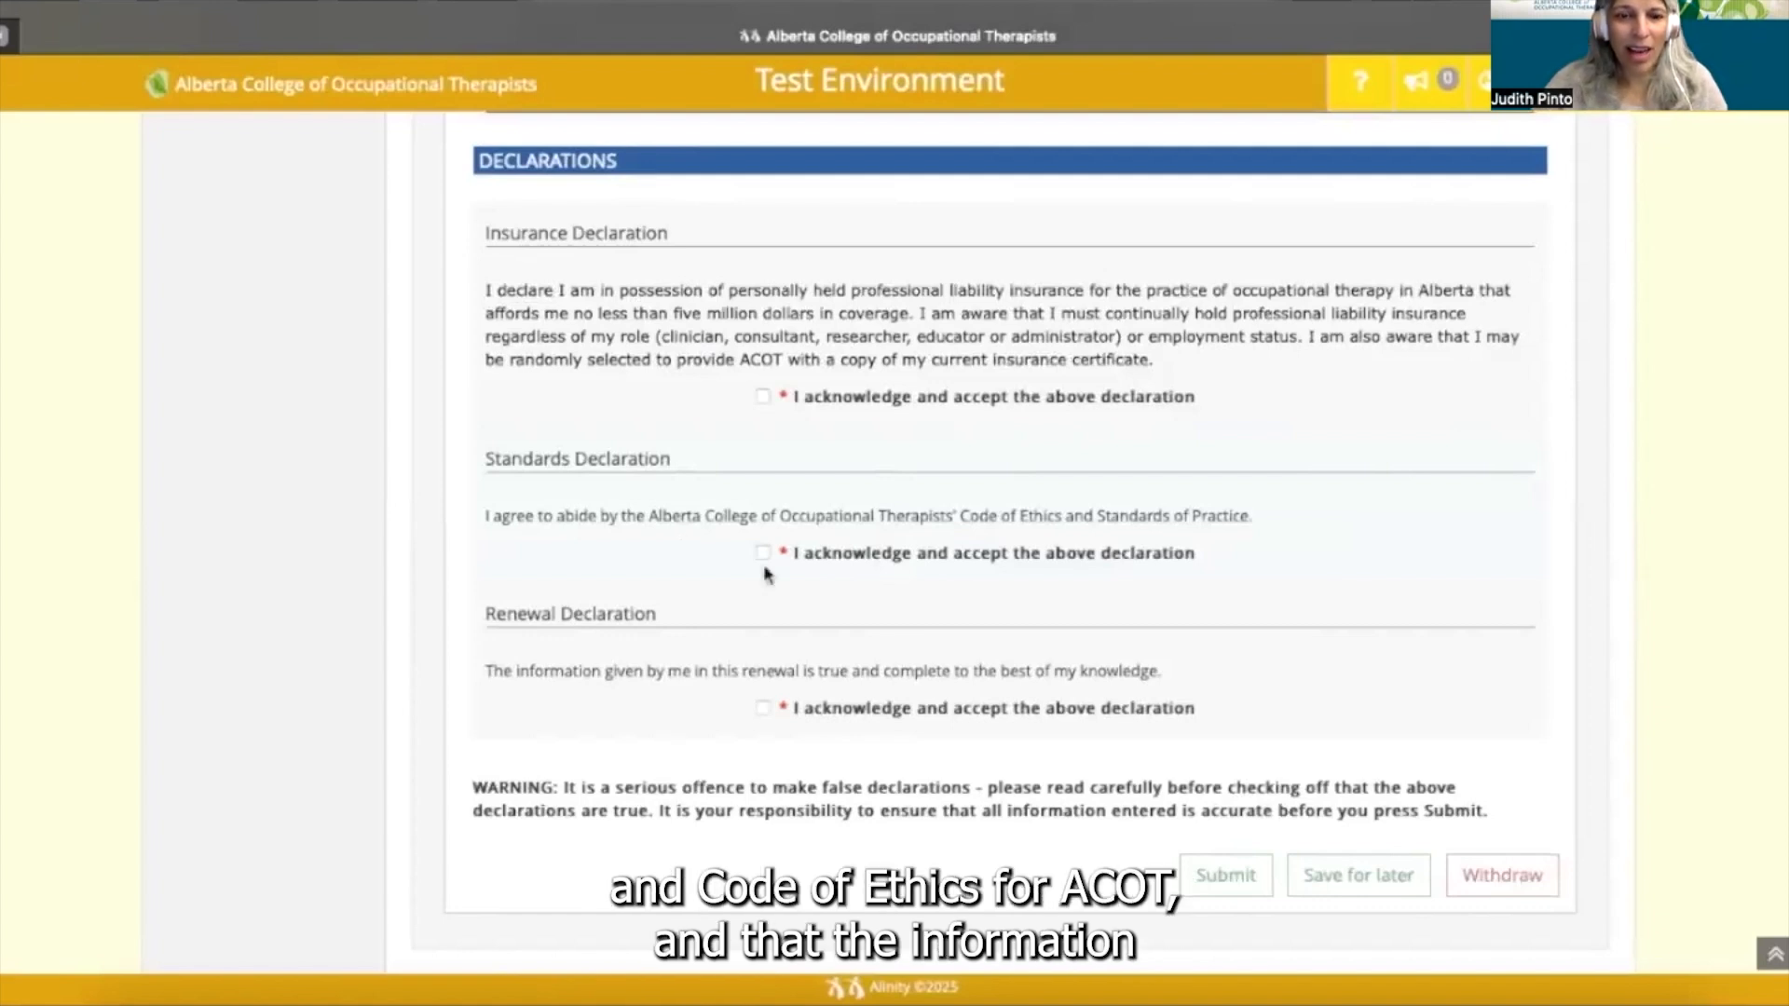
pyautogui.click(763, 398)
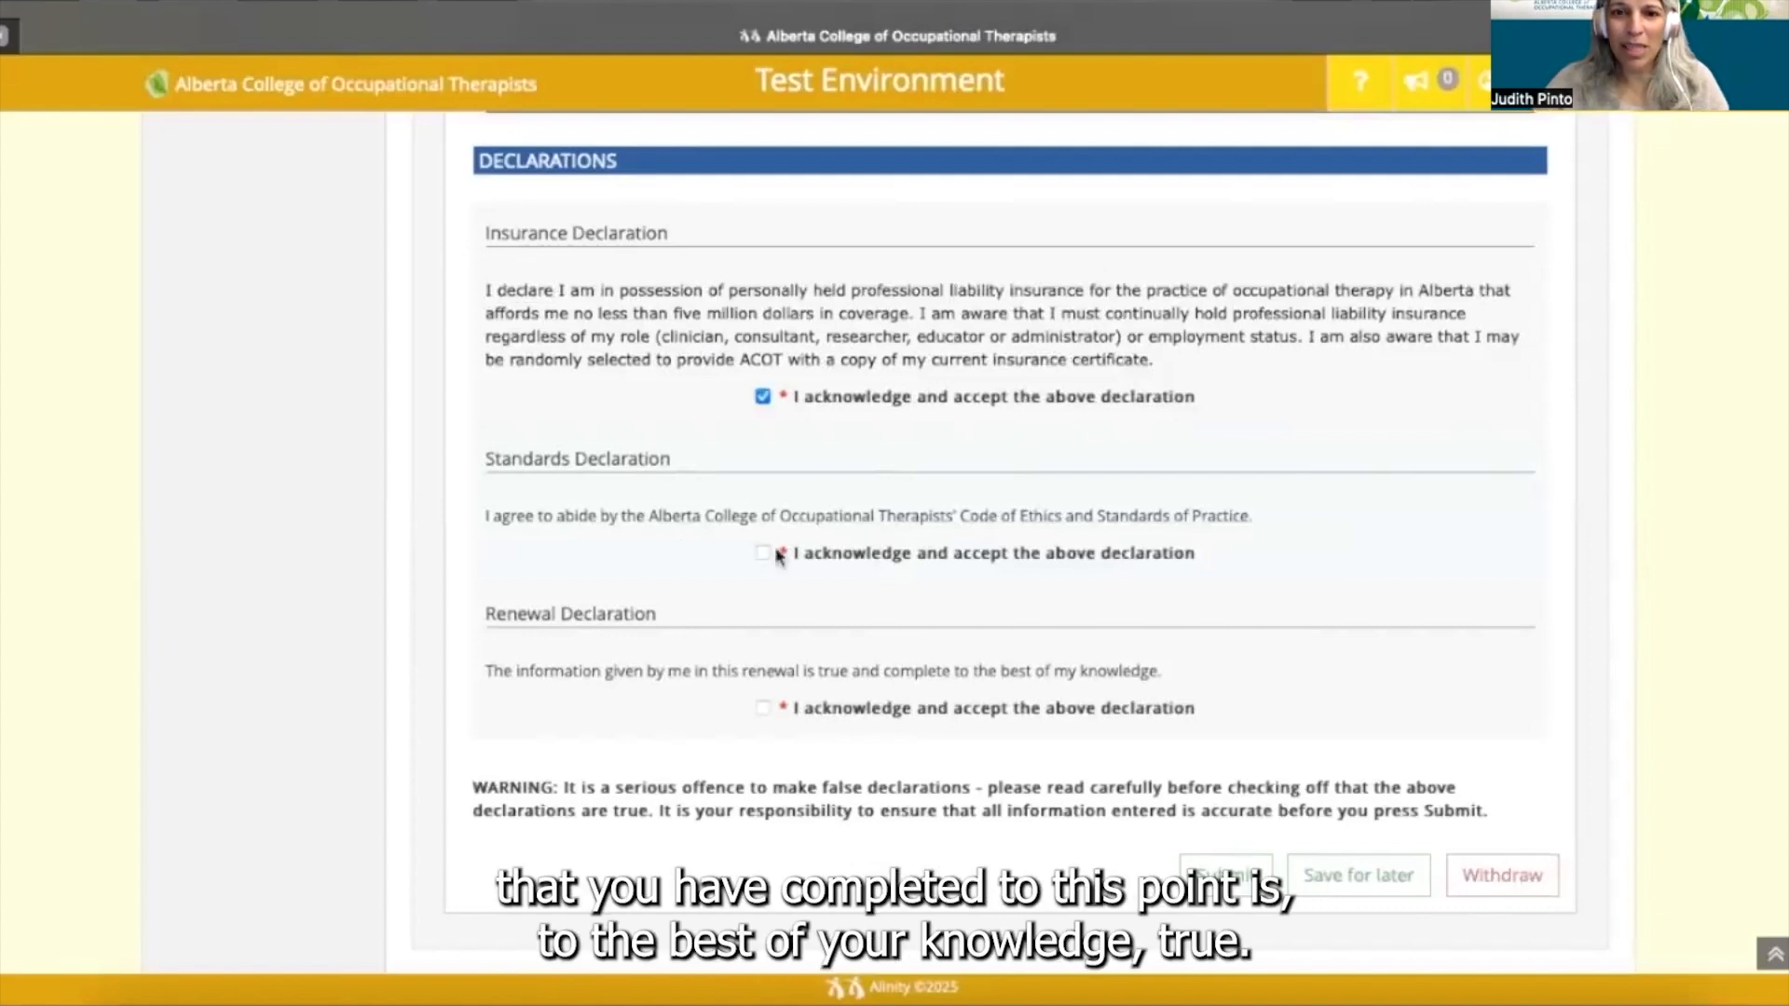
pyautogui.click(763, 554)
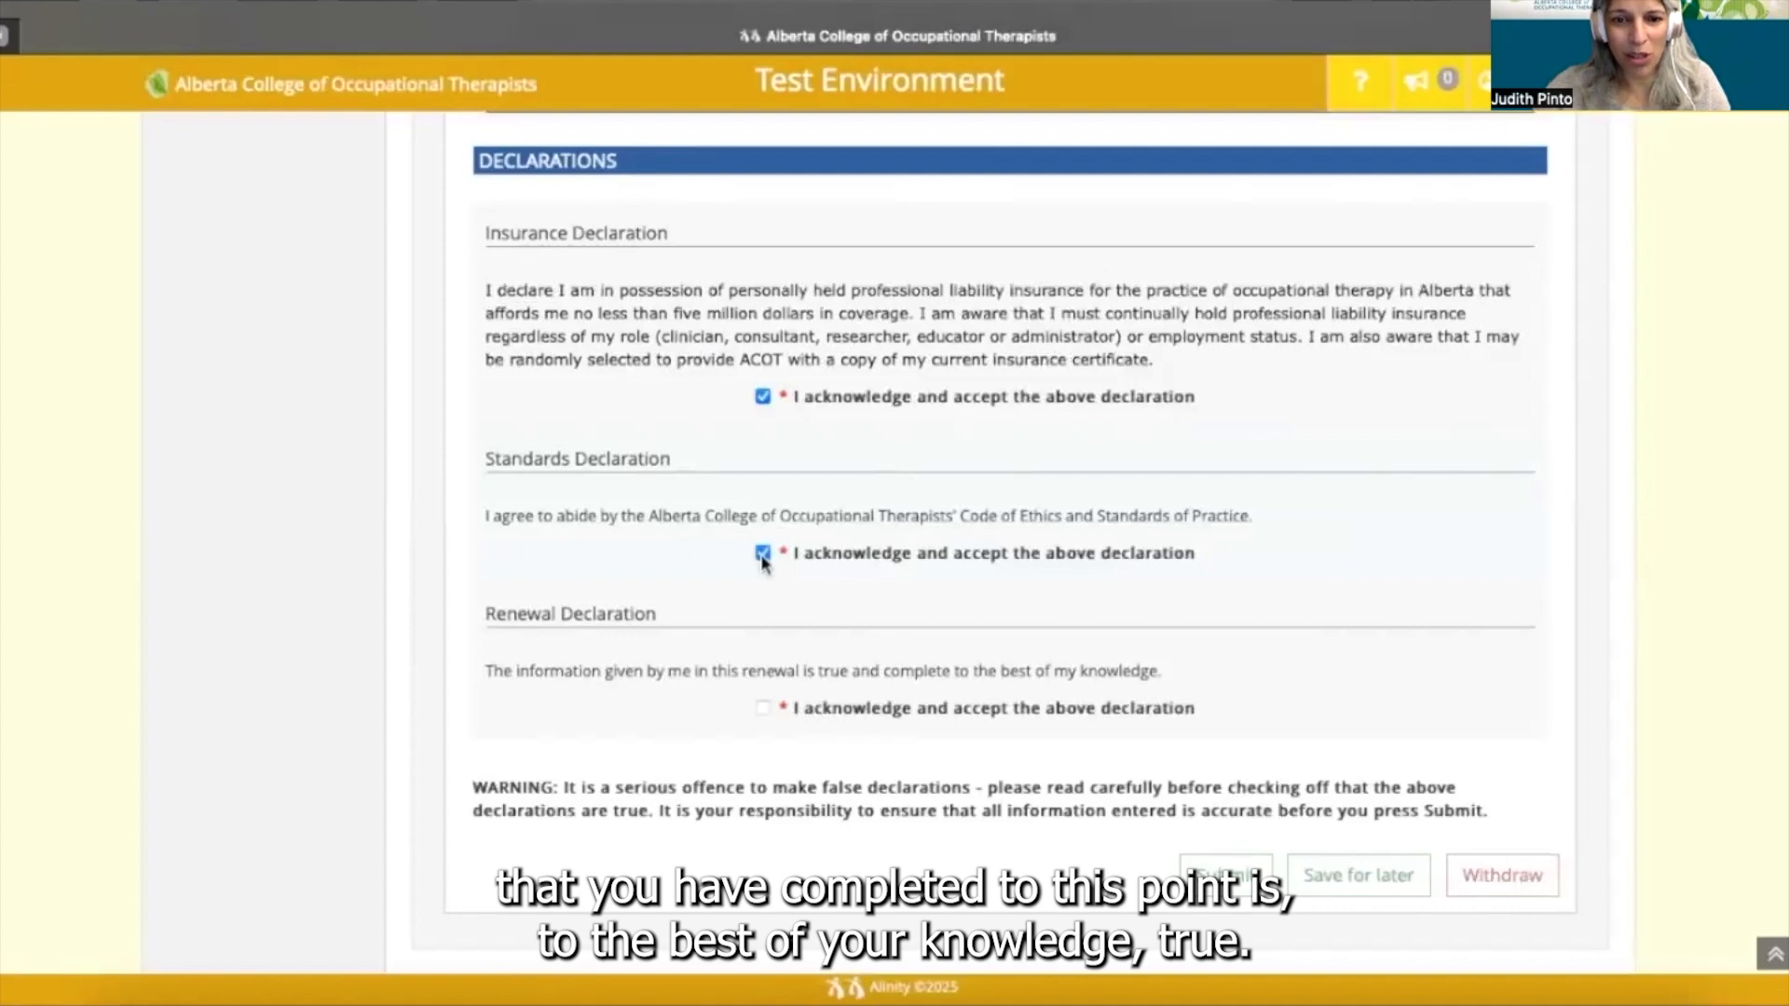
pyautogui.click(764, 710)
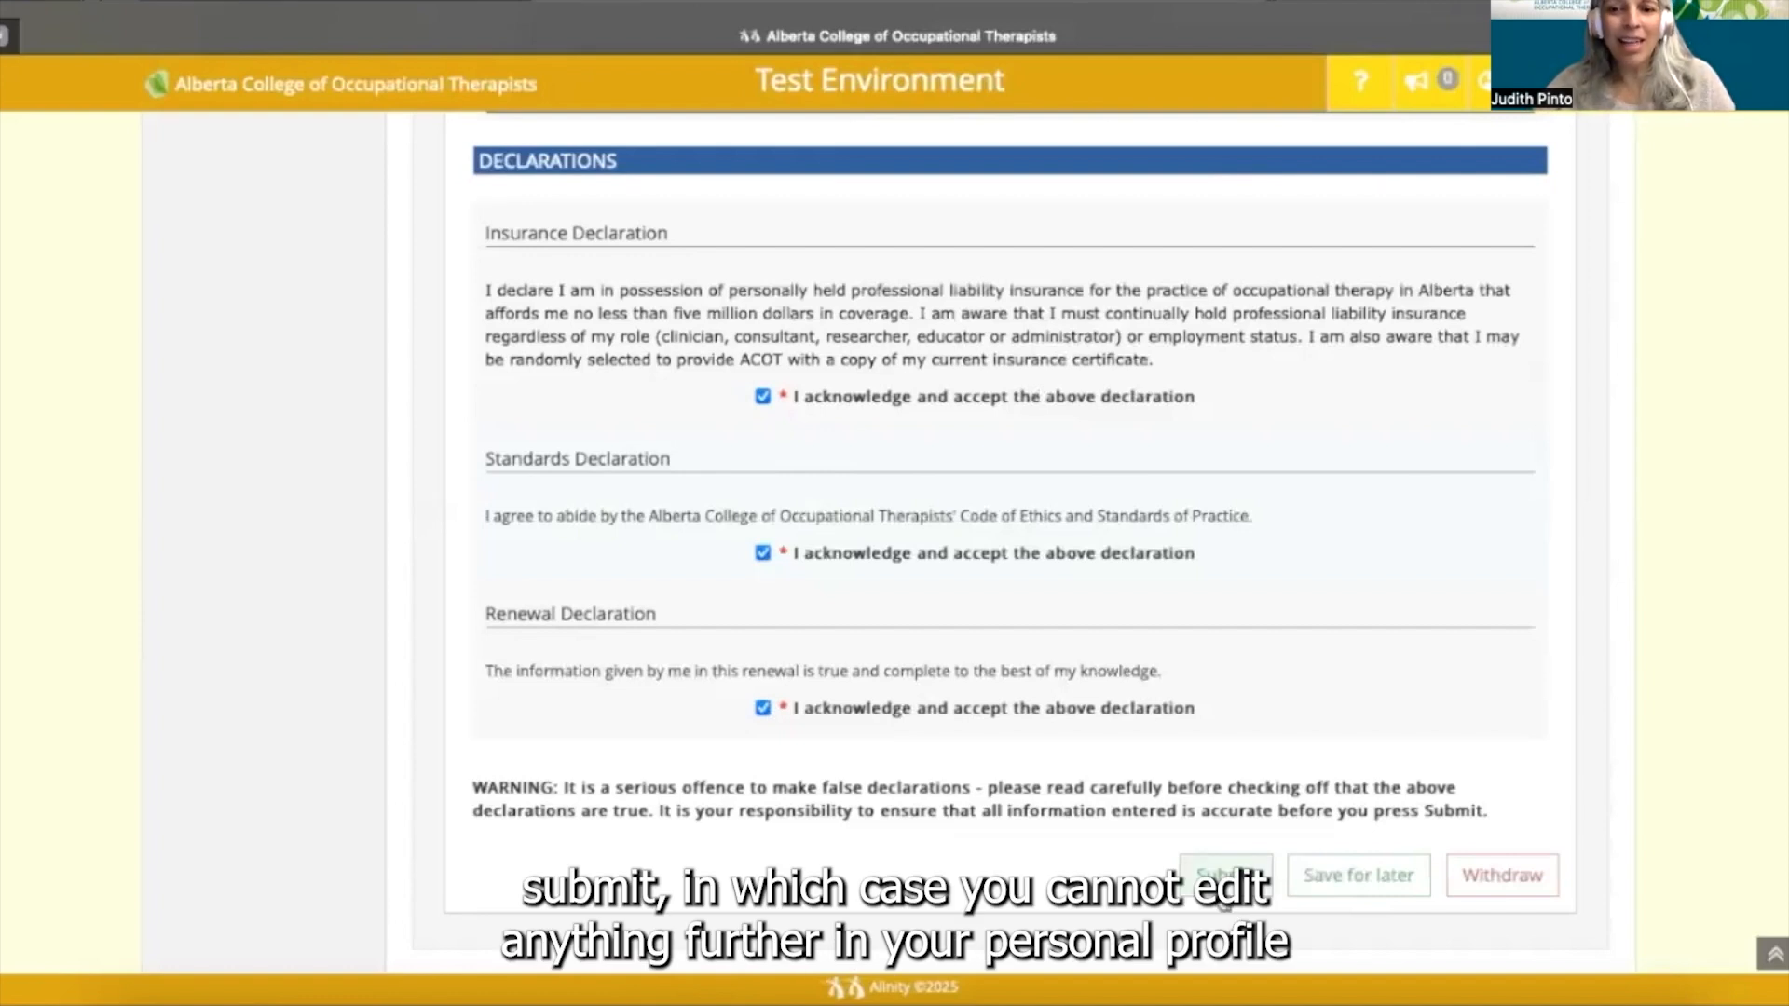
pyautogui.click(1363, 878)
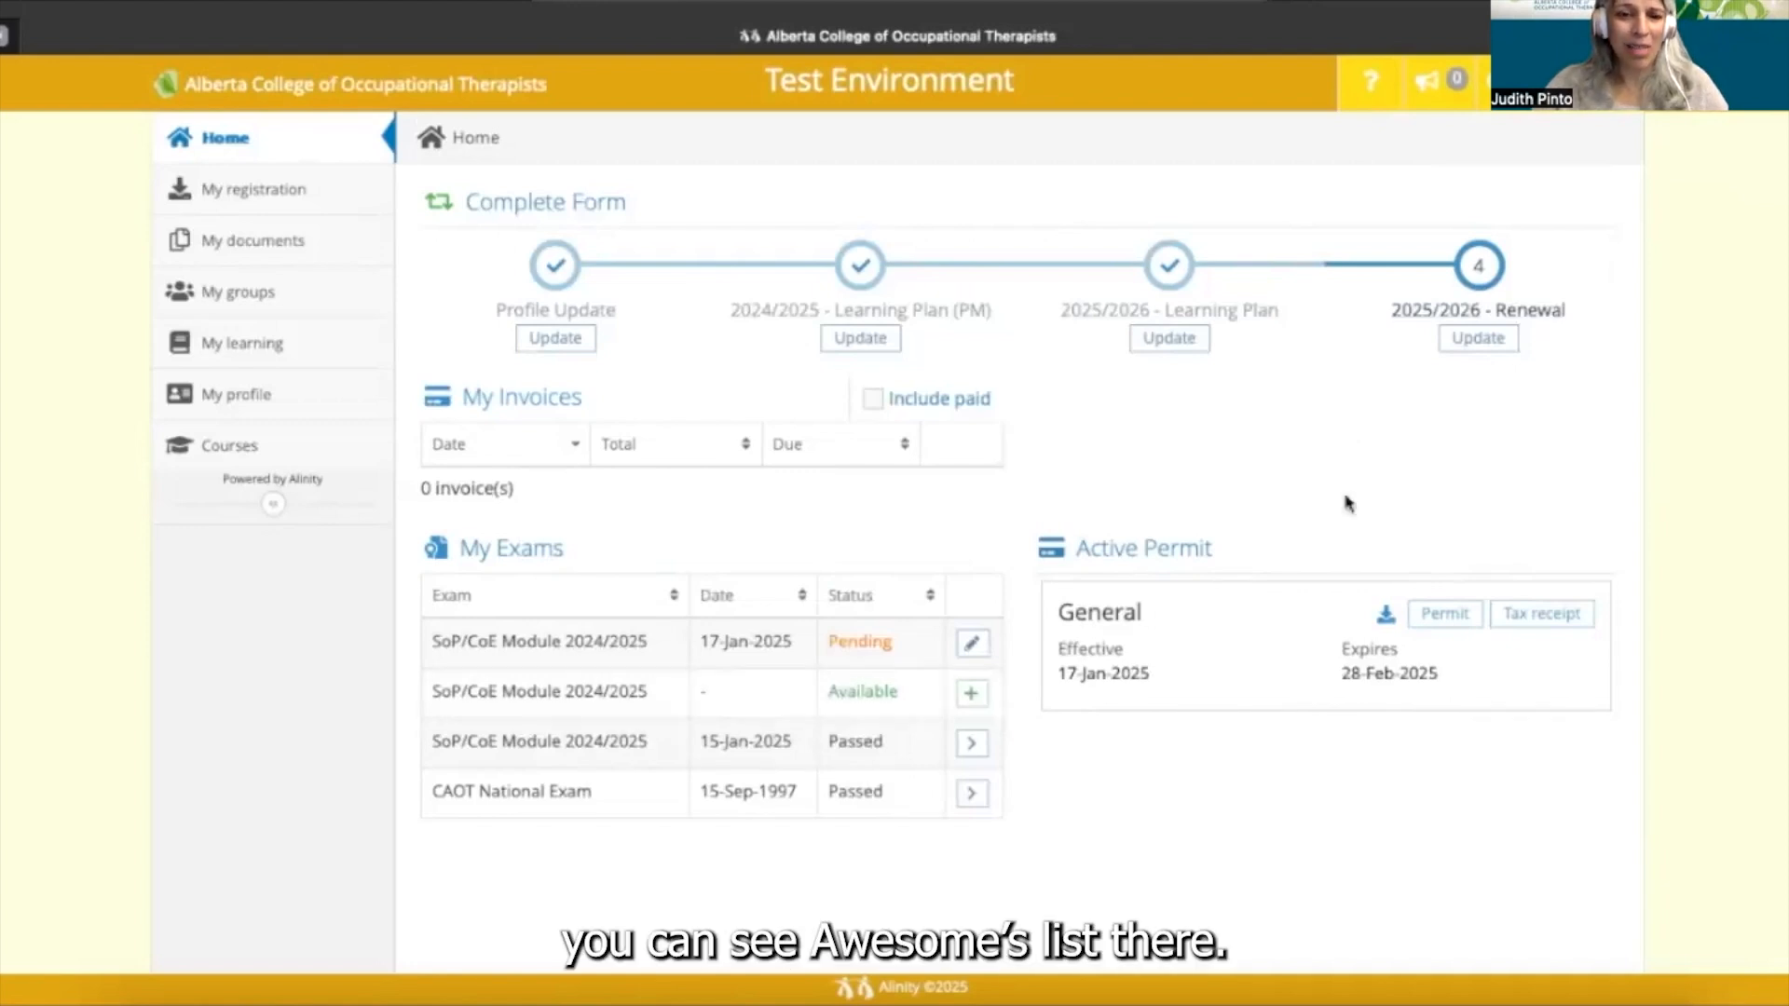
# - Reopen the in-progress 2025/2026 Renewal form from the Home page tracker
pyautogui.click(1479, 344)
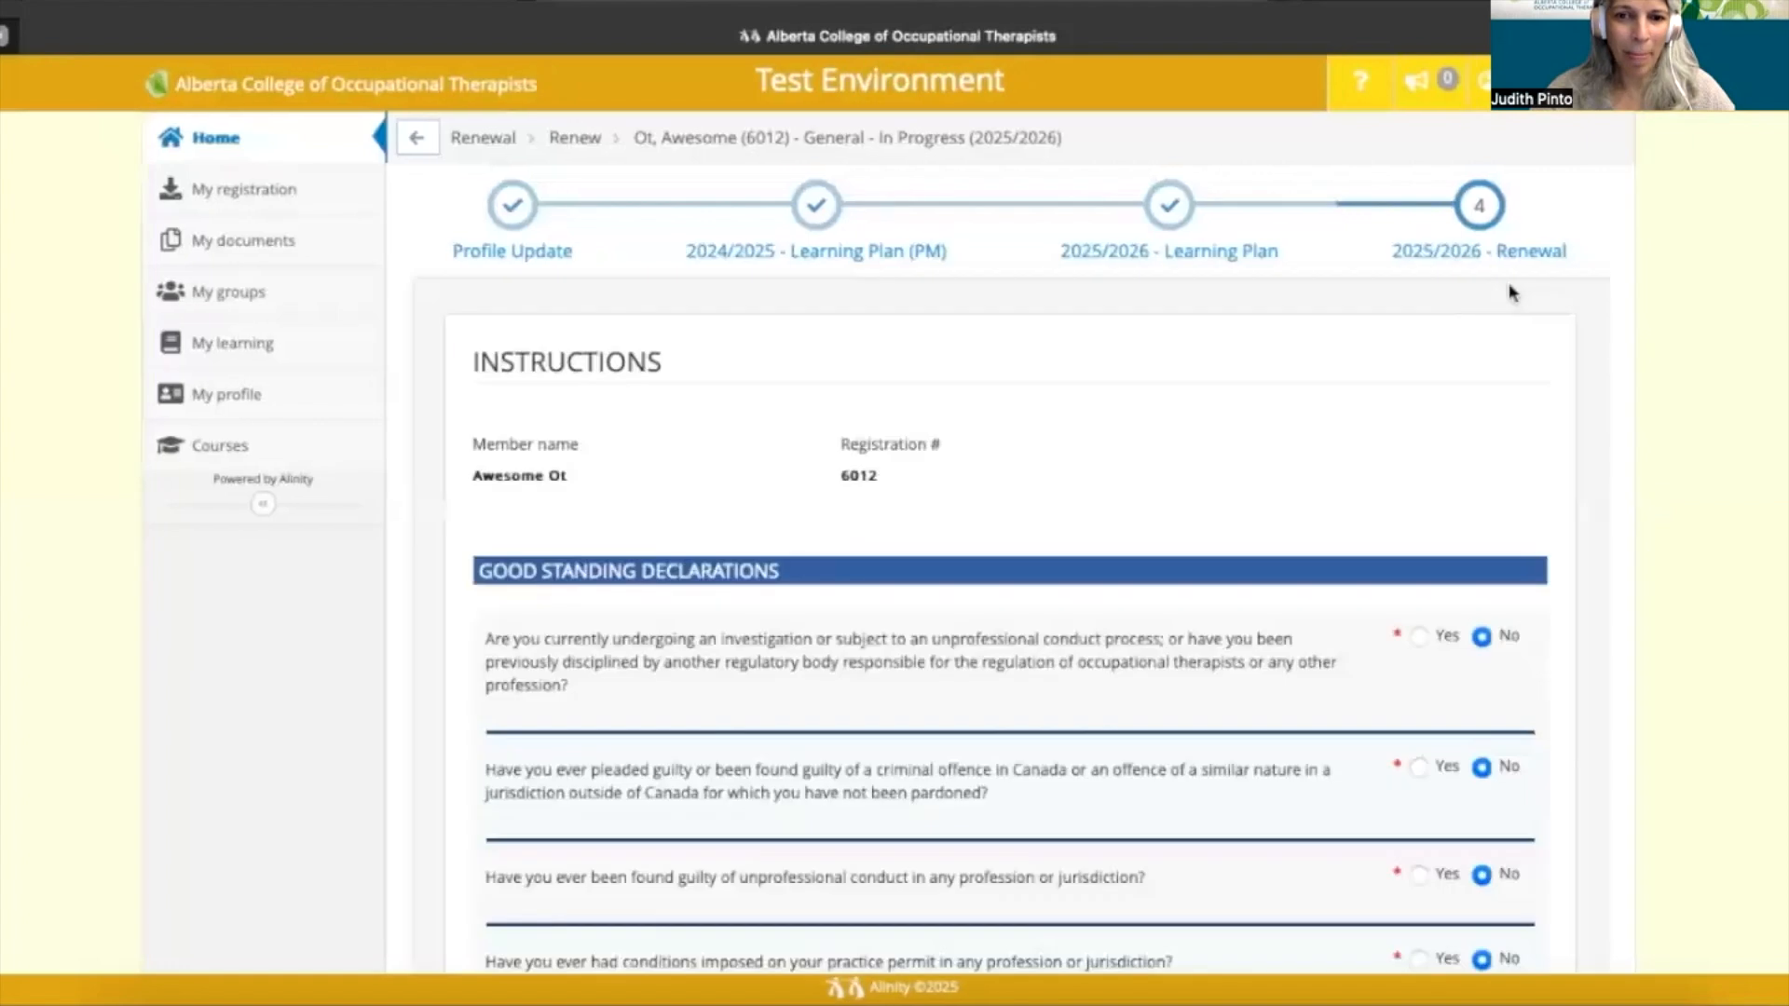
# - Submit the renewal form, producing the $550.00 Early Bird General Register Renewal invoice
pyautogui.scroll(-3, 1458, 380)
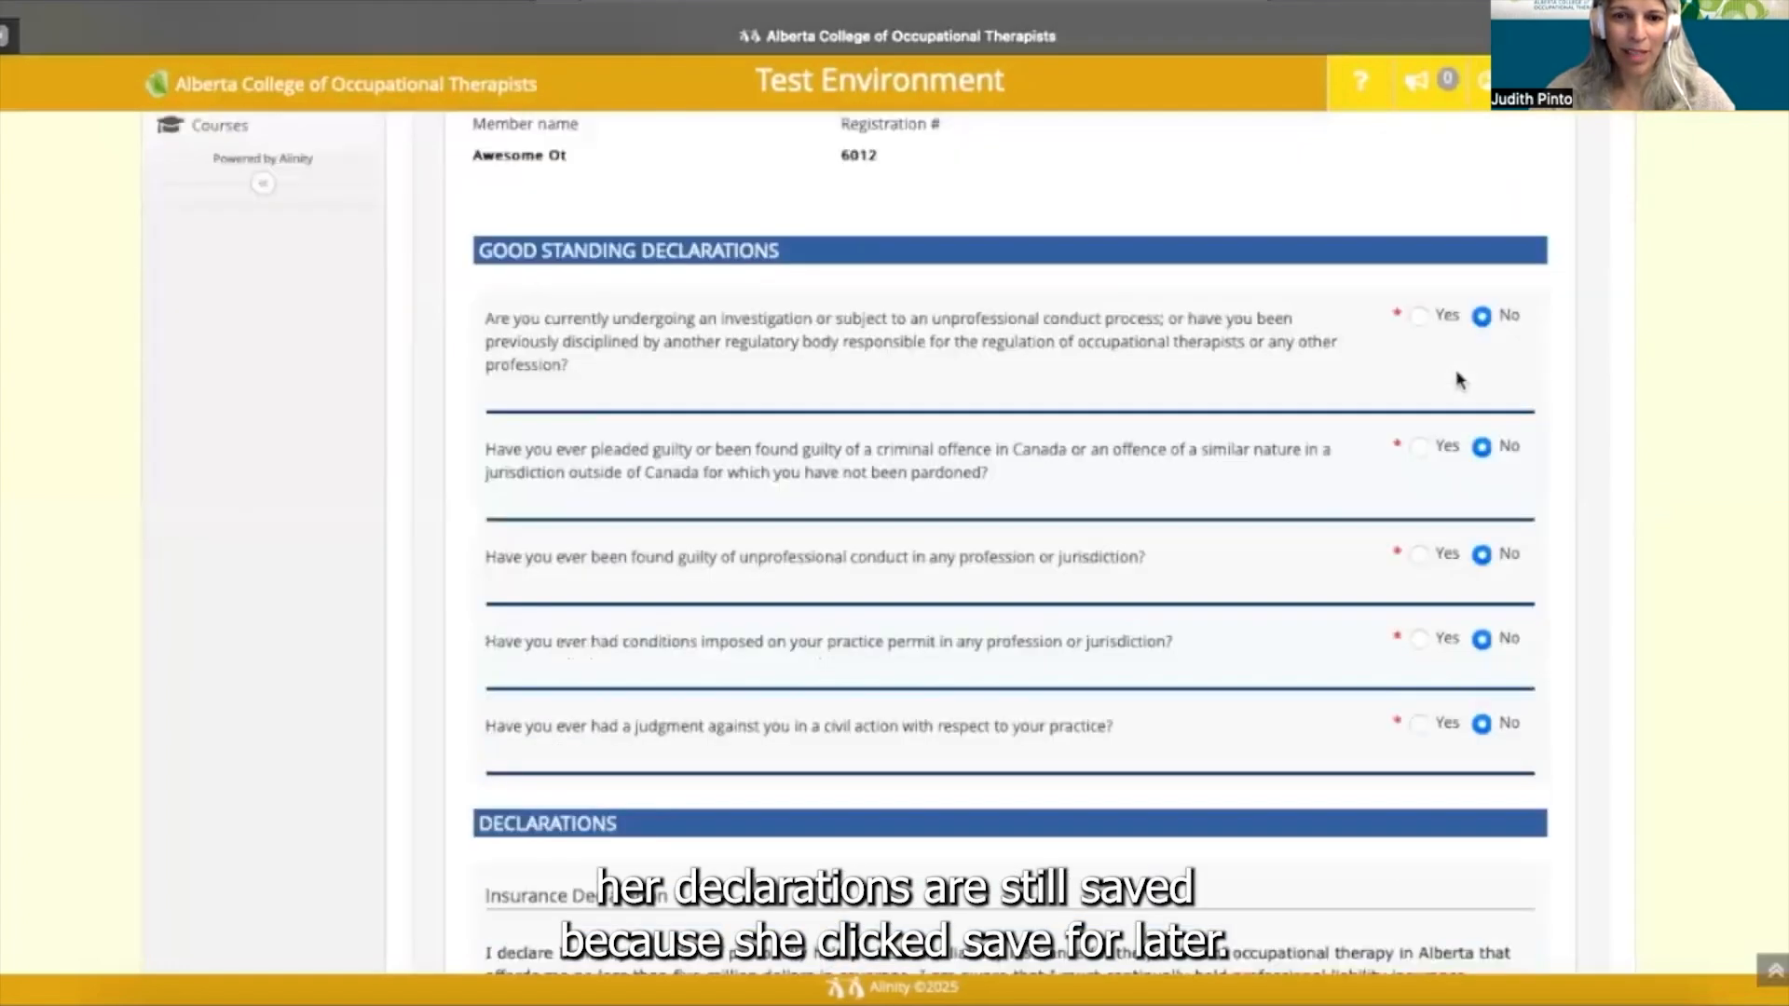
pyautogui.scroll(-3, 1458, 380)
pyautogui.scroll(-3, 1458, 376)
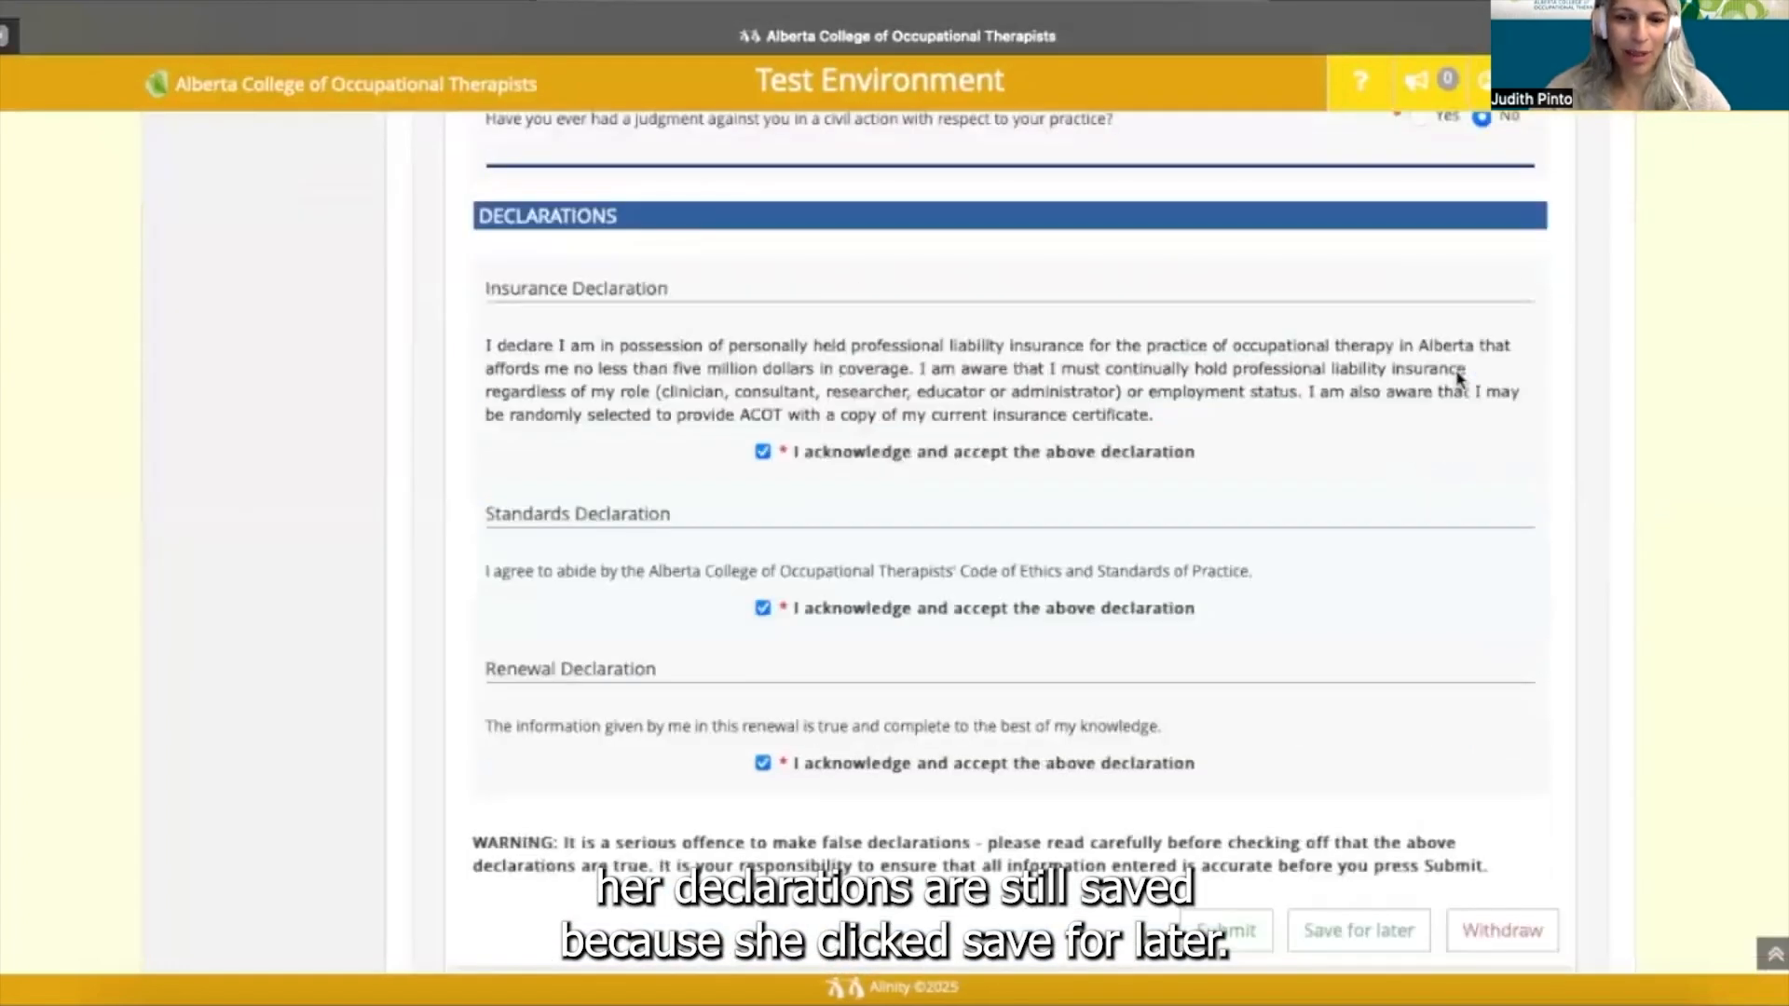
pyautogui.scroll(-1, 1458, 376)
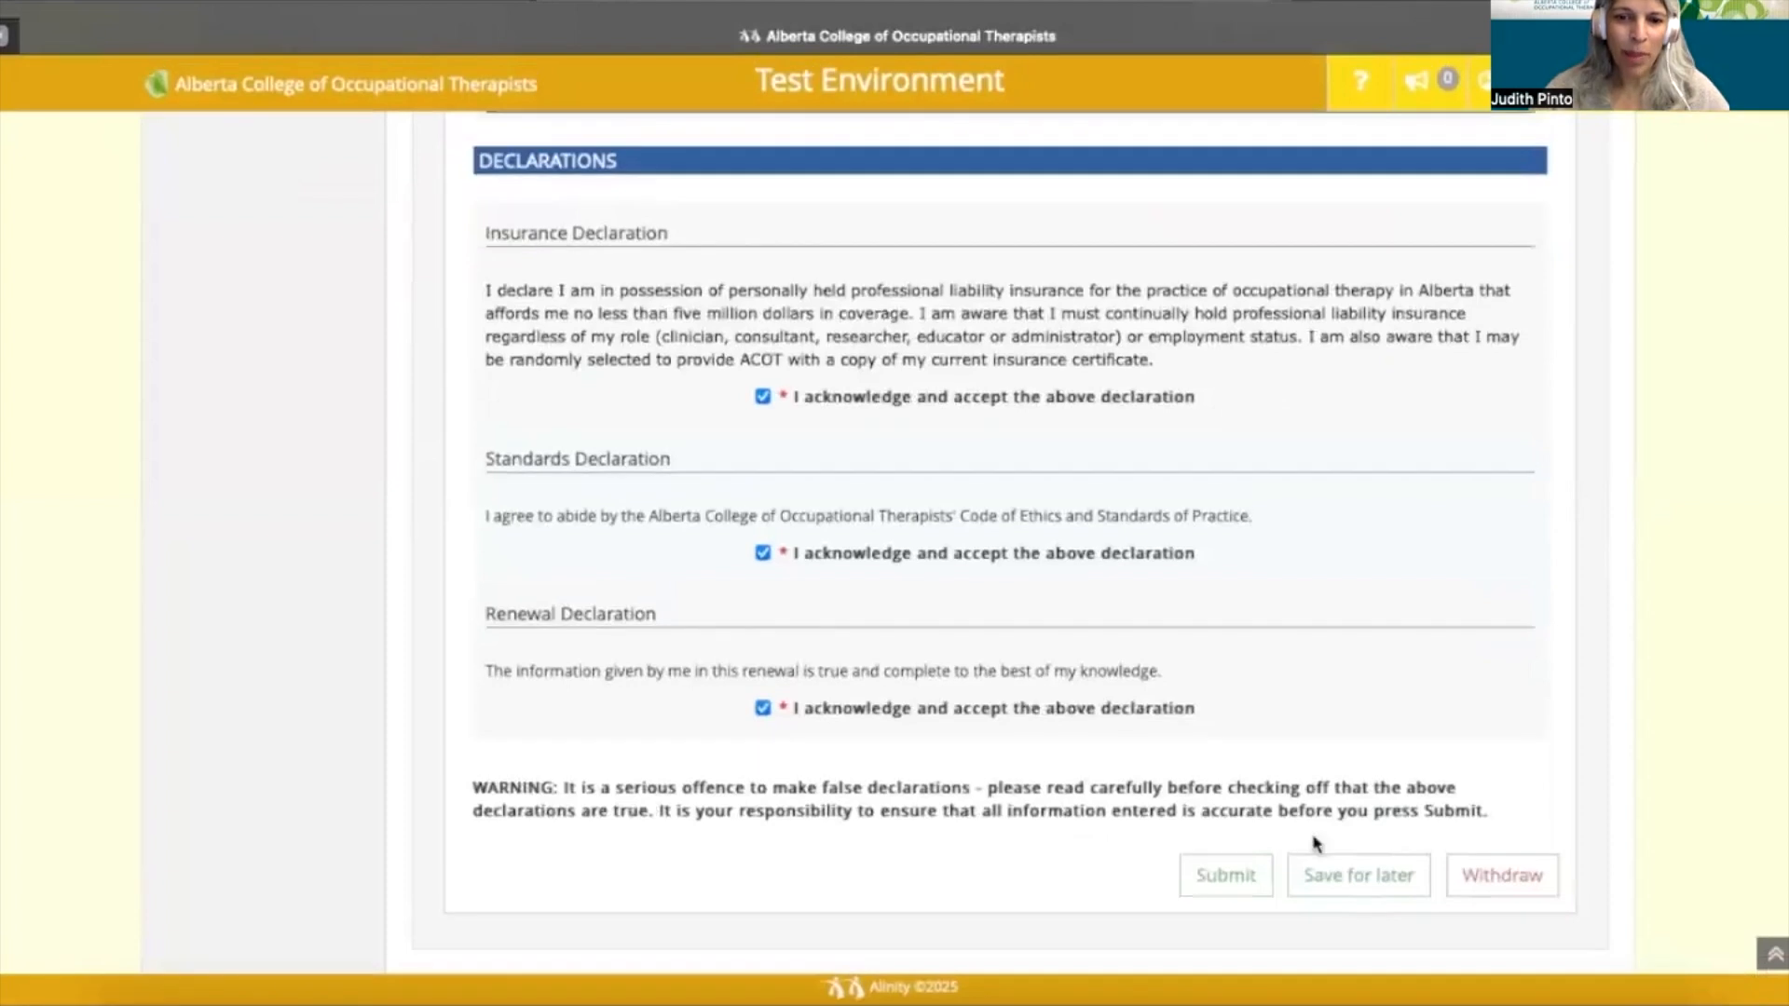
pyautogui.click(1222, 877)
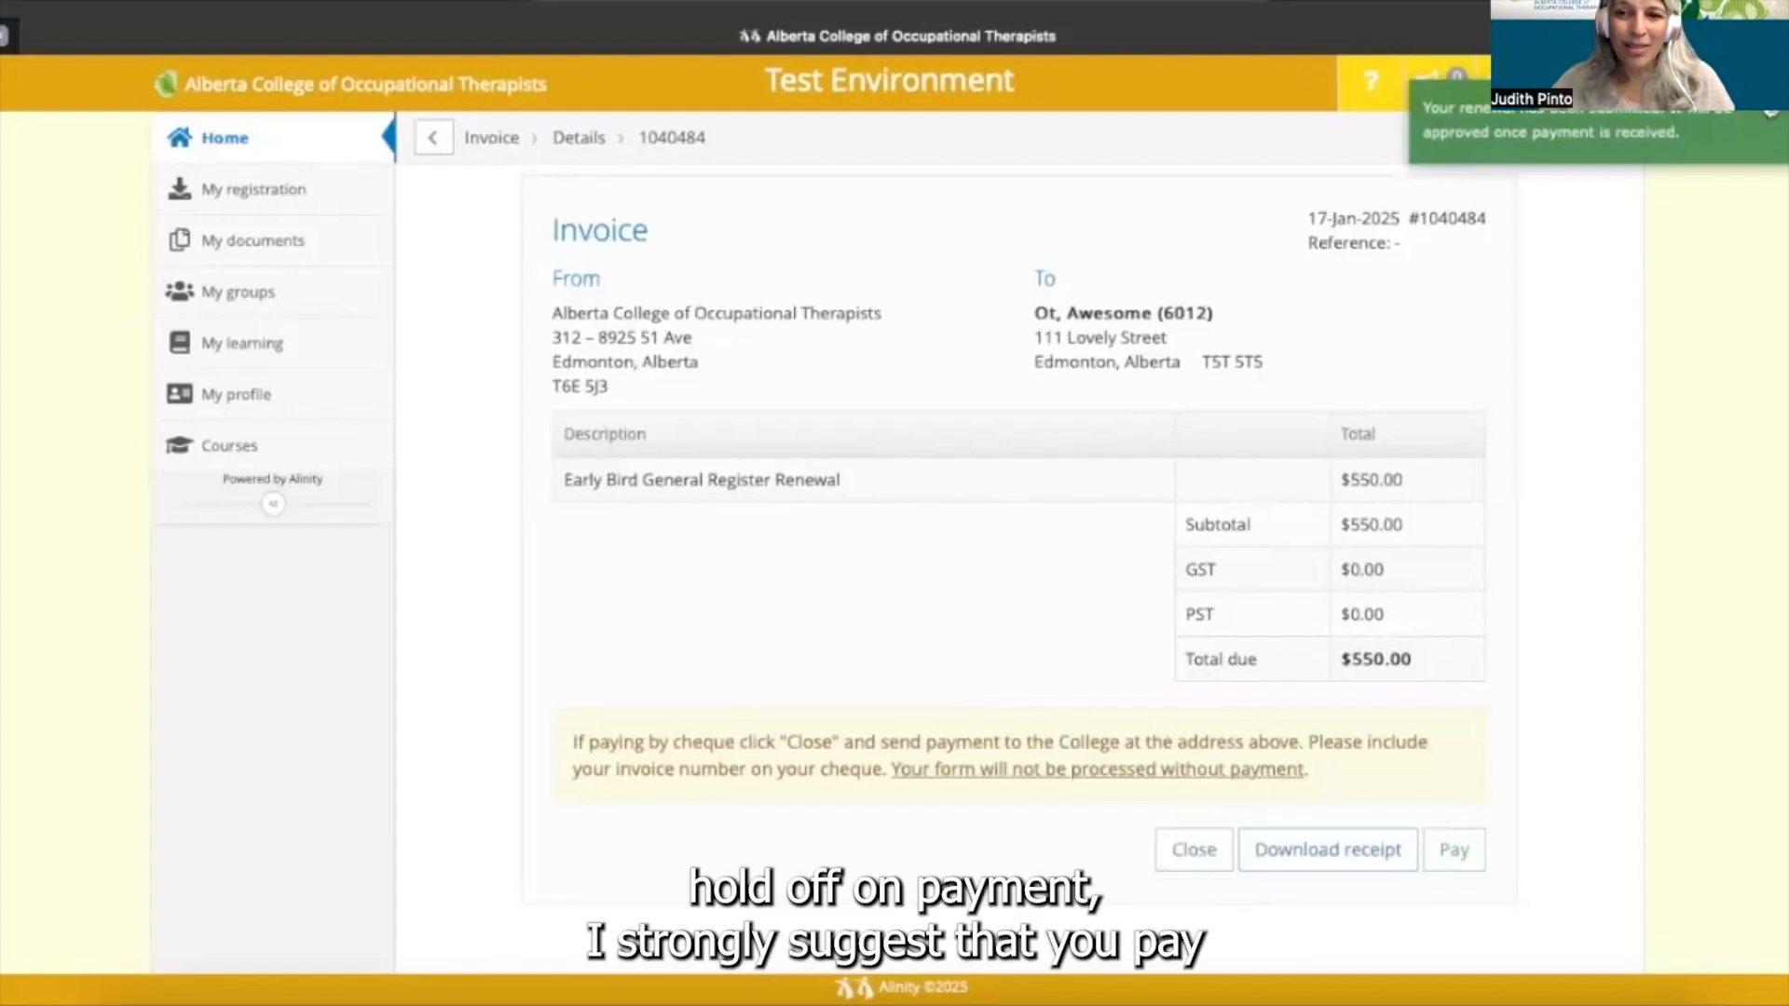
# - Pay the $550.00 invoice after confirming the cardholder name and address, reaching the card dialog
pyautogui.click(1770, 111)
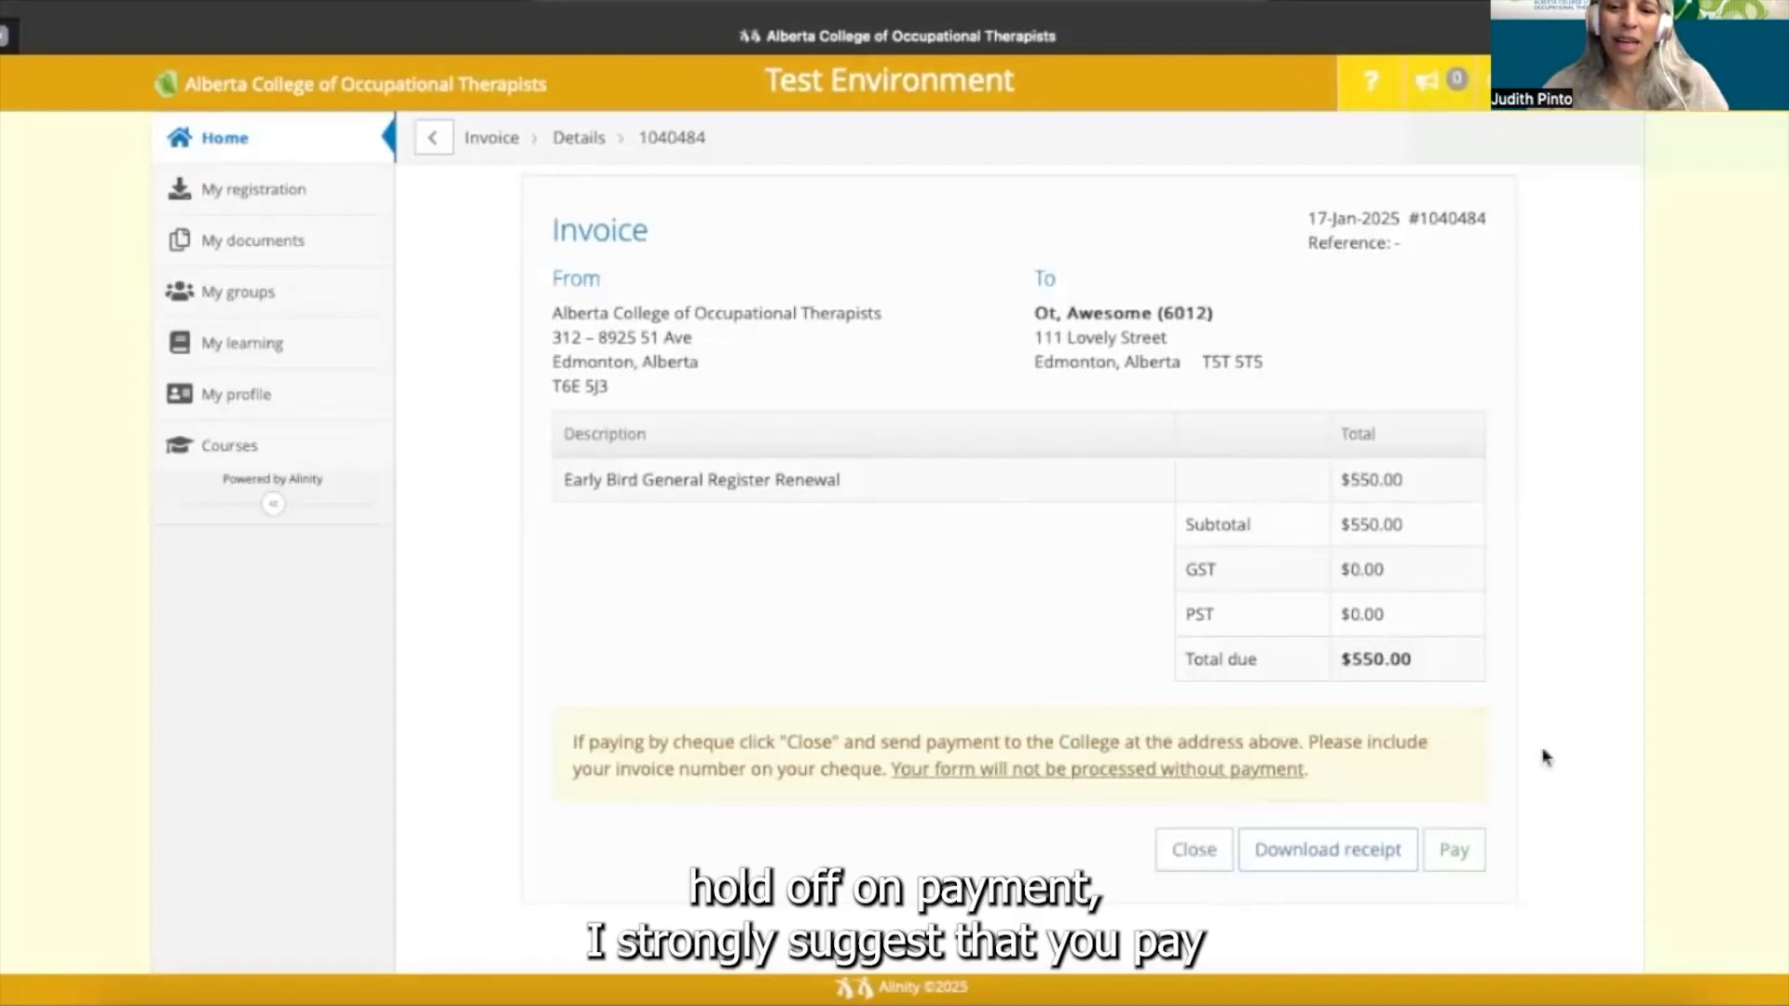
pyautogui.click(1455, 851)
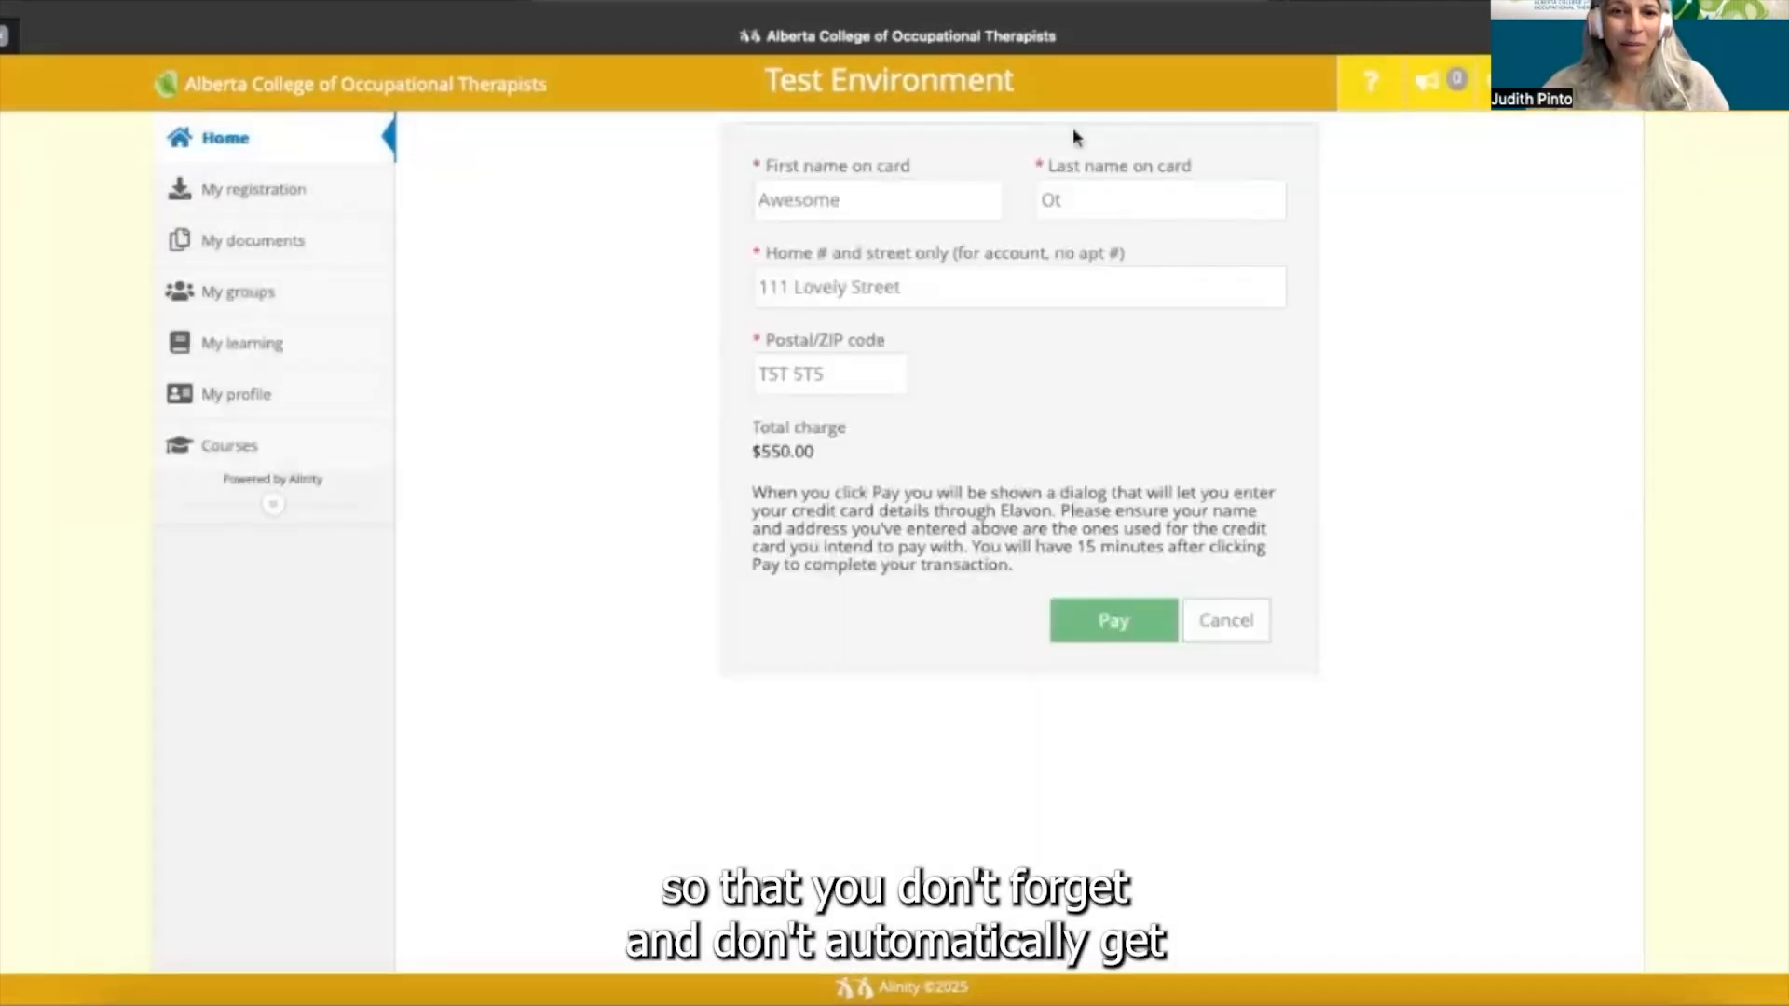
pyautogui.click(1061, 213)
pyautogui.click(979, 298)
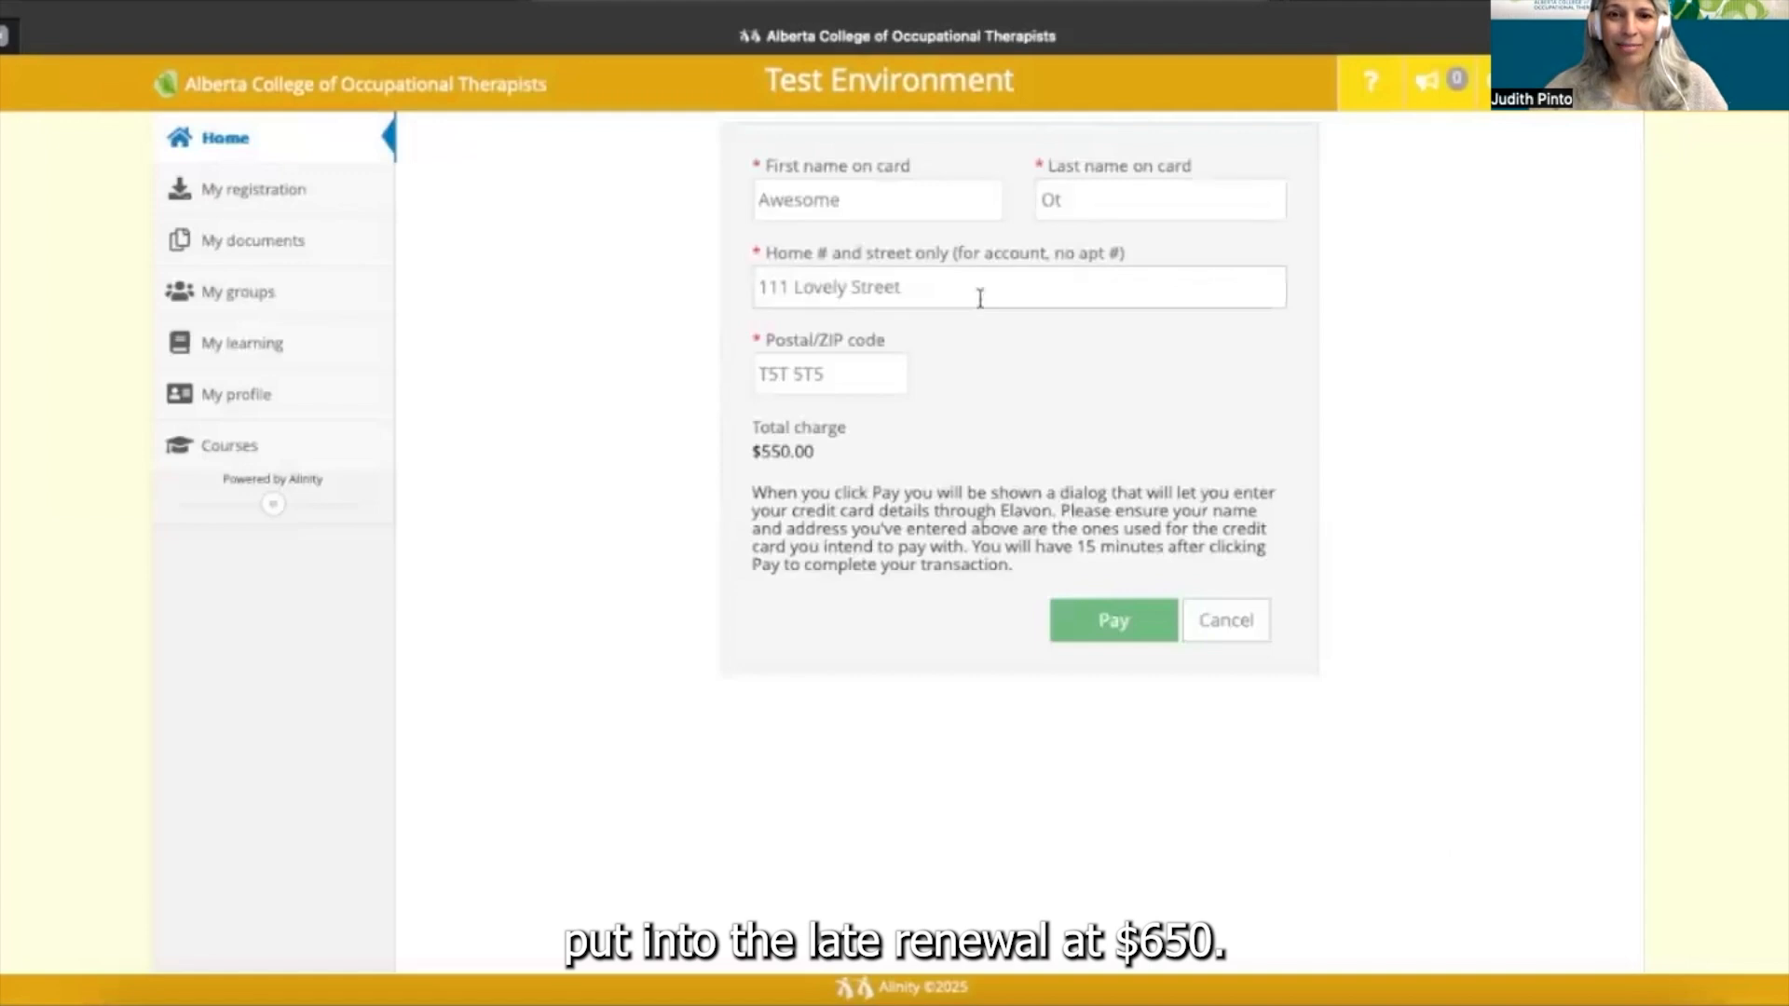
pyautogui.click(1119, 632)
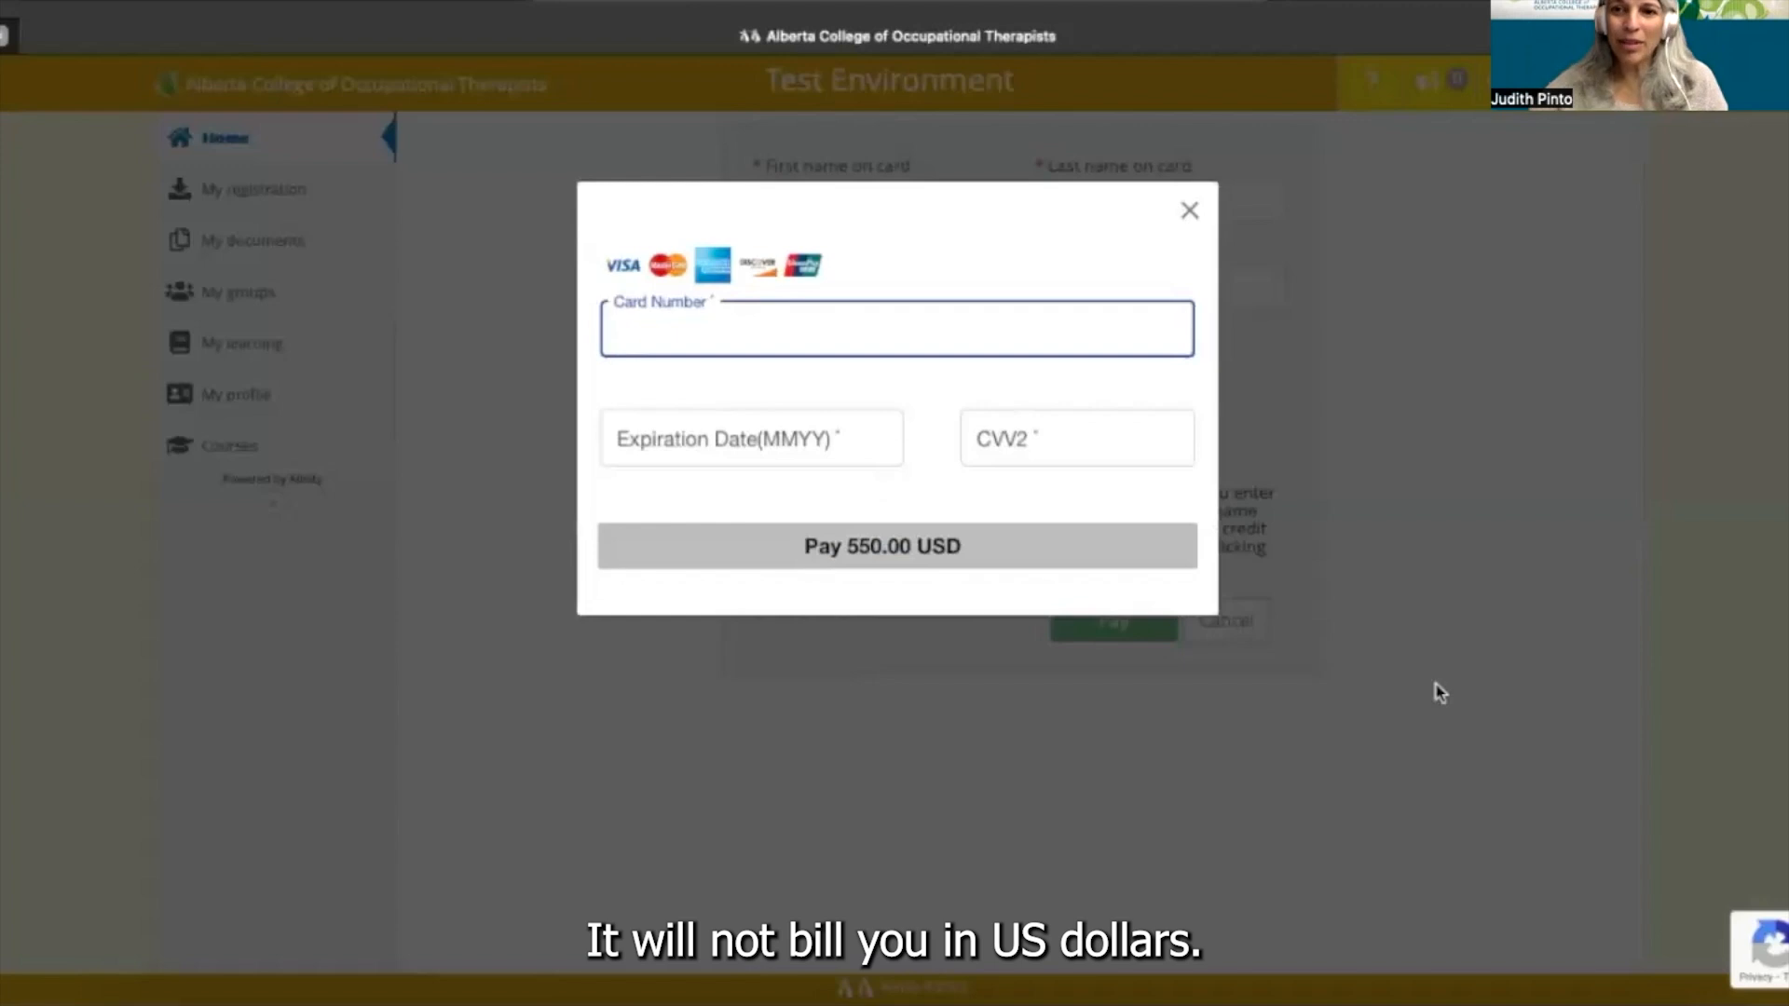
# - Enter the card number, expiry date and security code, and pay 550.00 USD
pyautogui.press('shift+super+3')
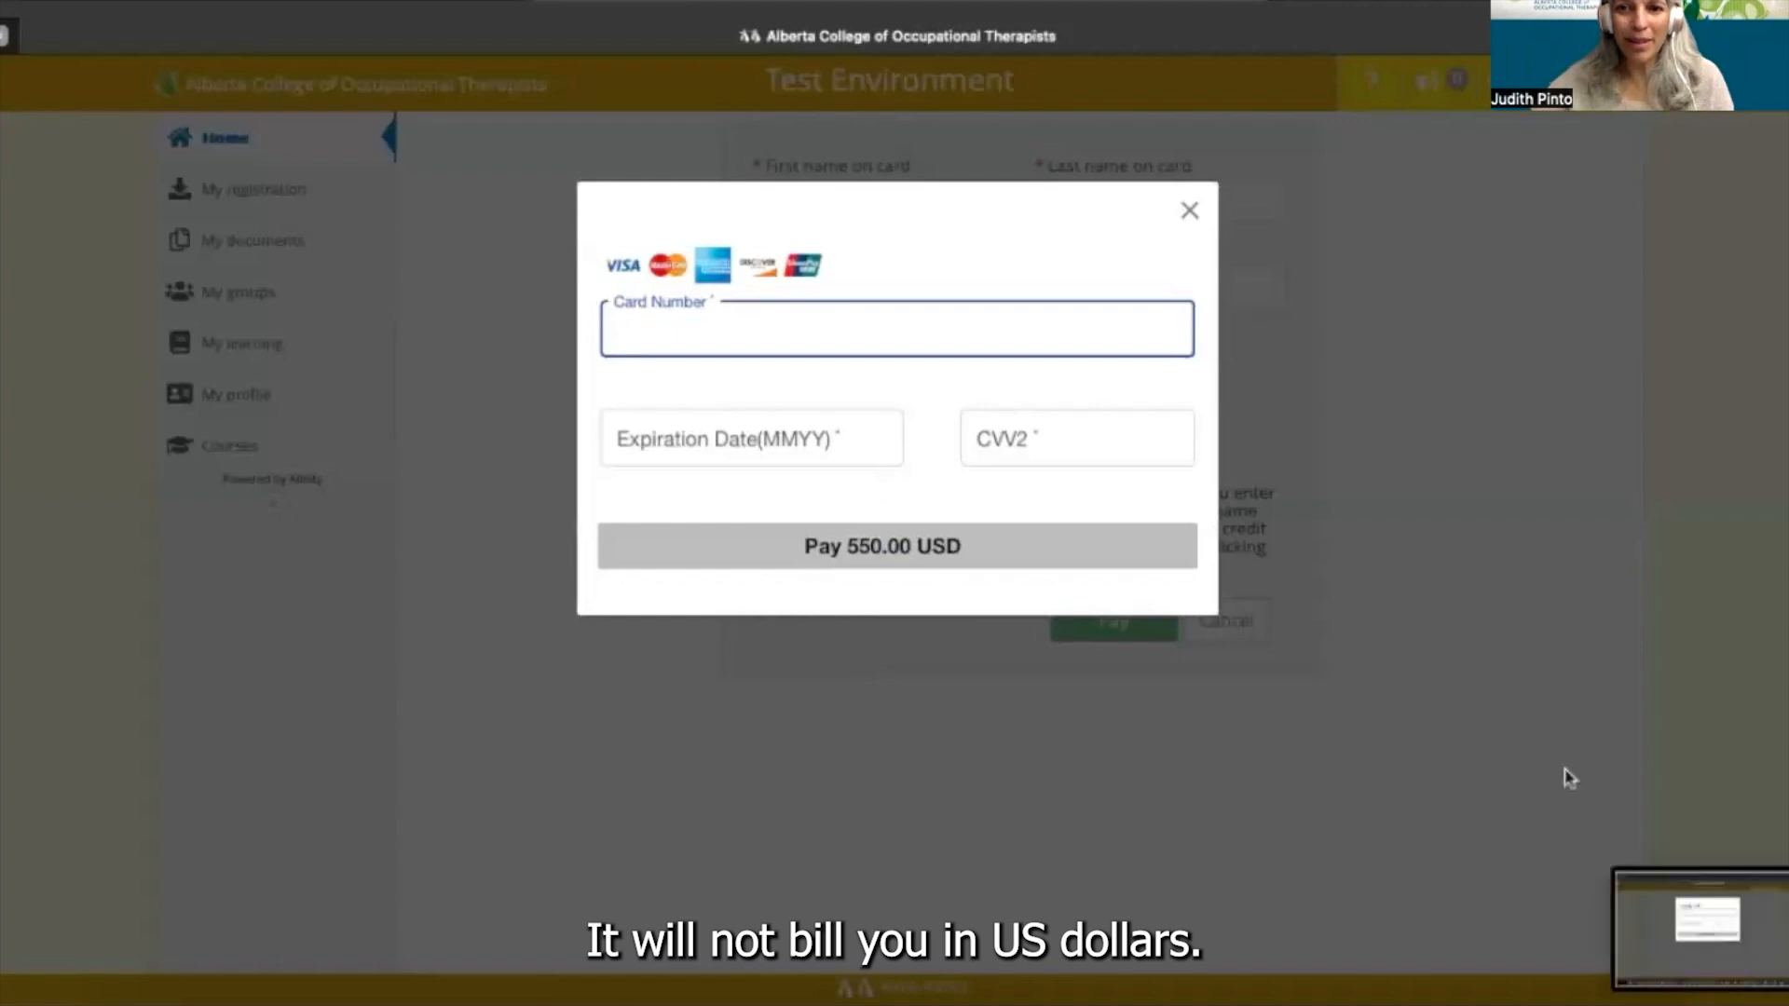
pyautogui.click(1637, 933)
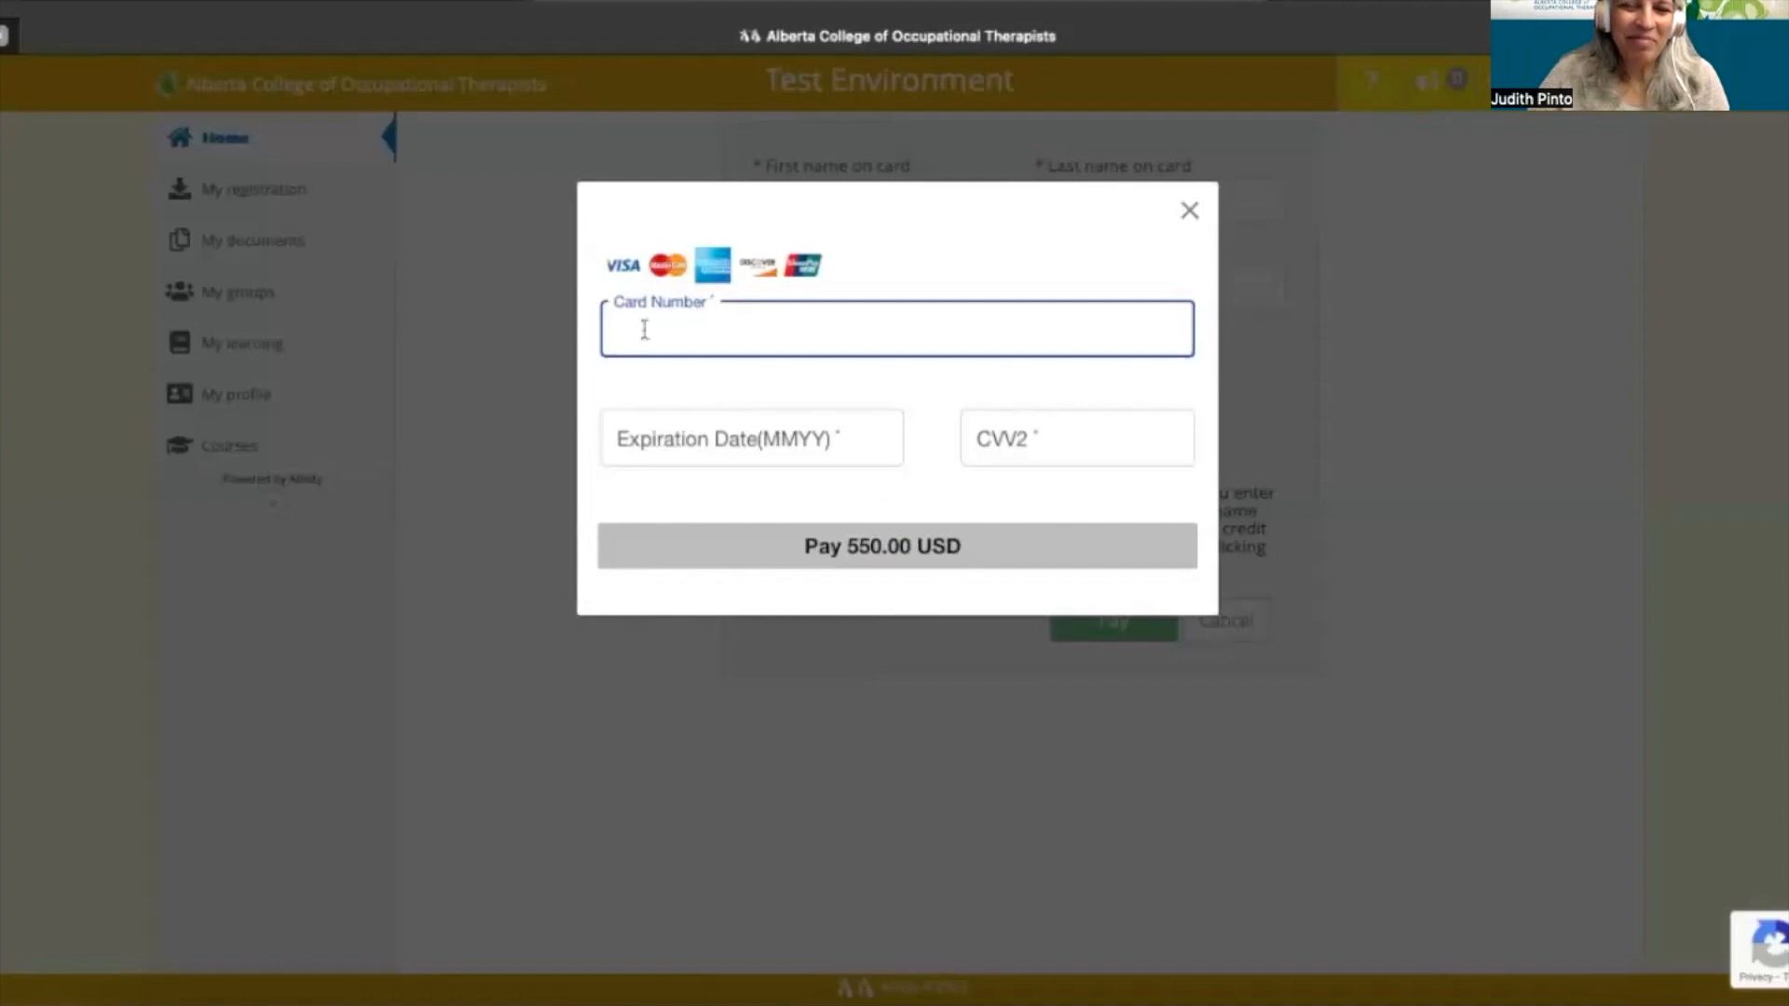
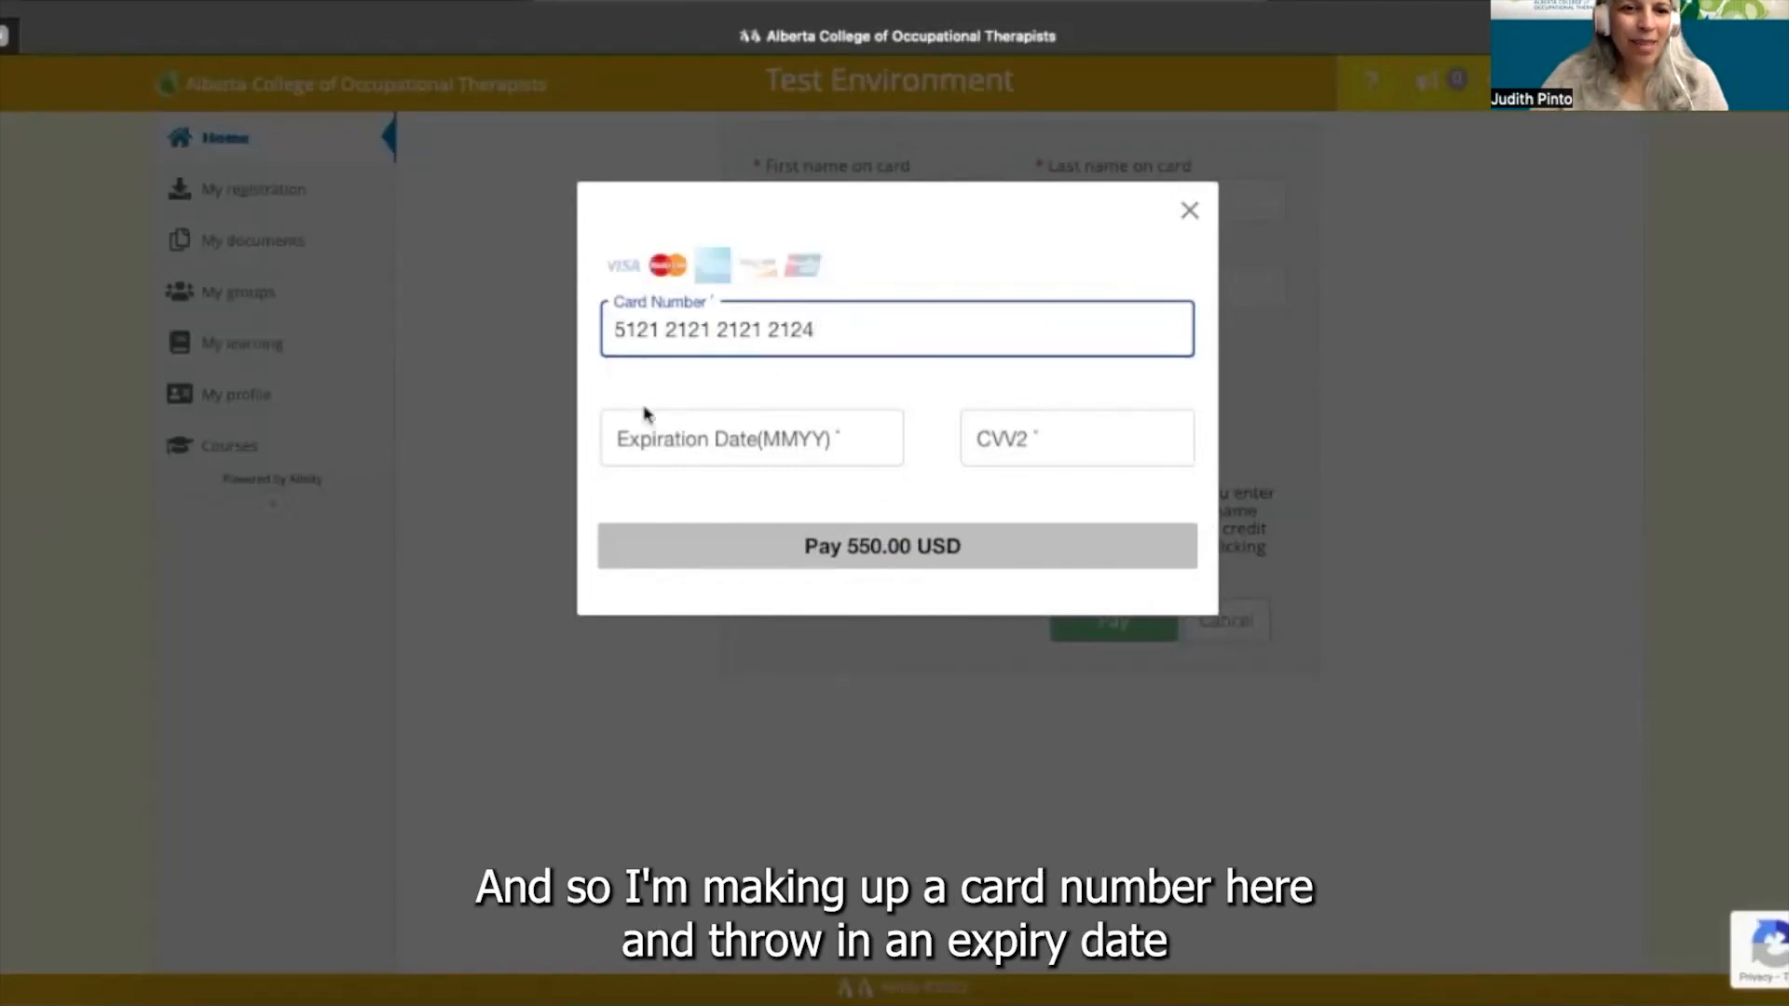
pyautogui.click(657, 438)
pyautogui.write('10/26')
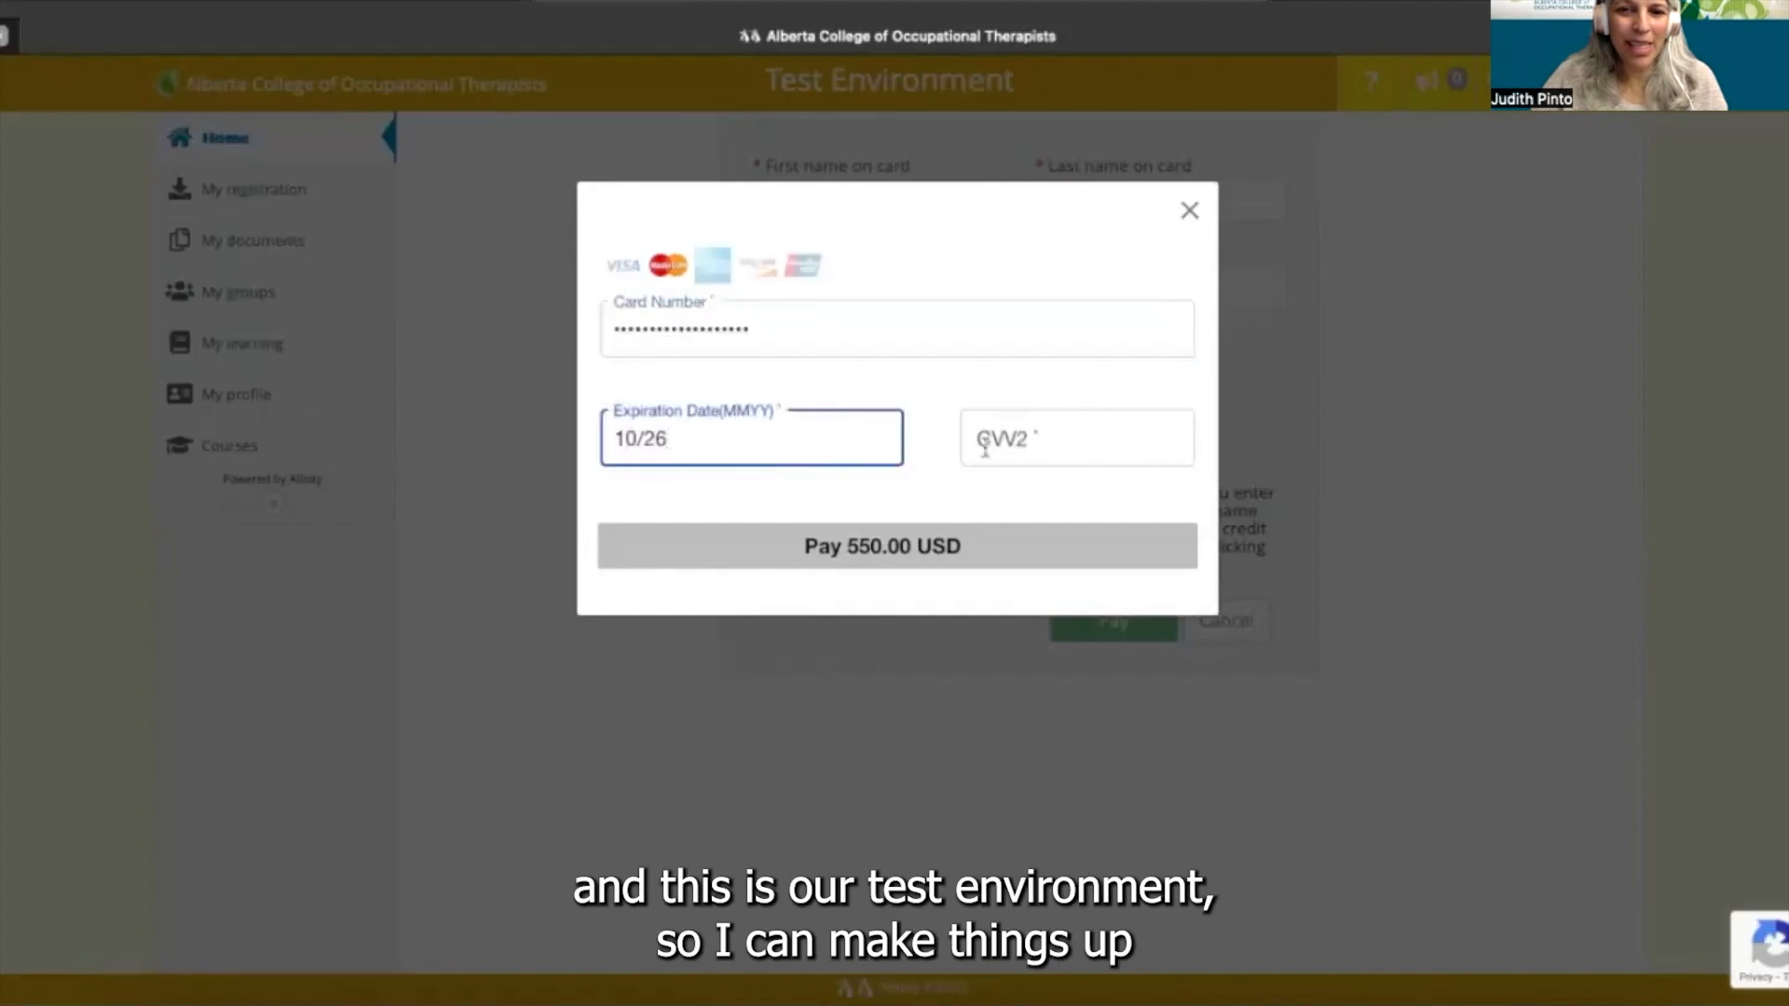
pyautogui.click(1003, 447)
pyautogui.write('123')
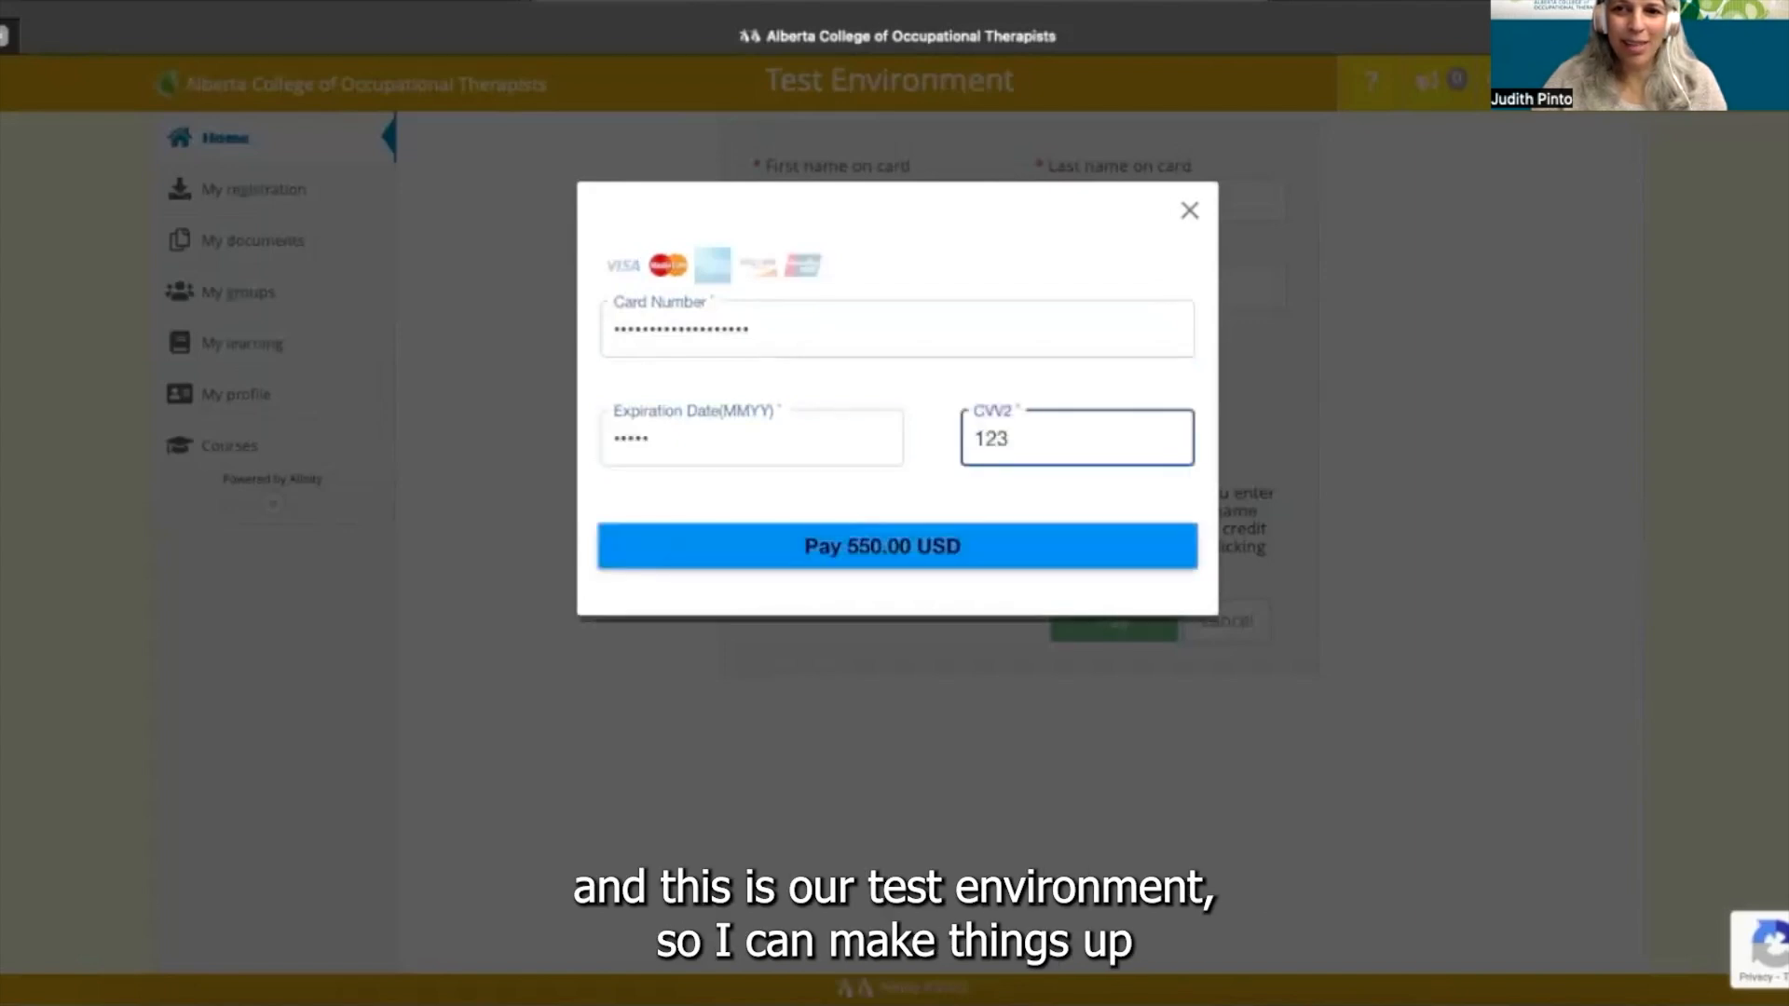
pyautogui.click(957, 552)
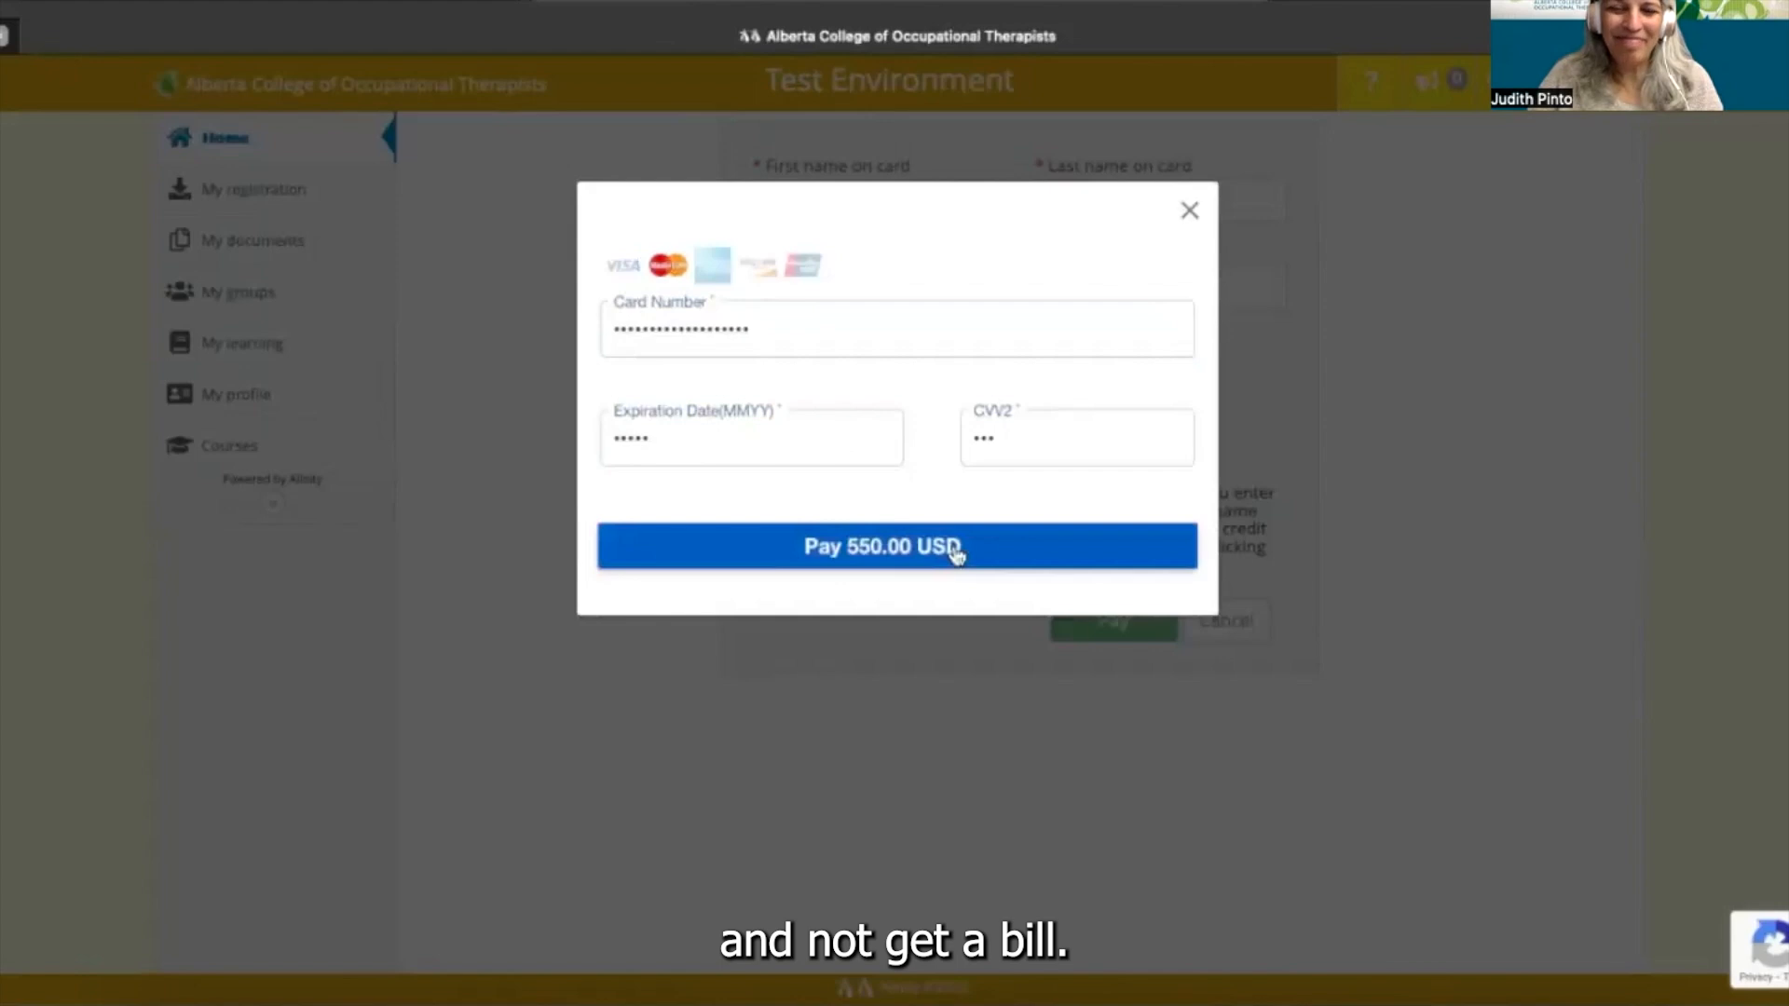
pyautogui.click(957, 552)
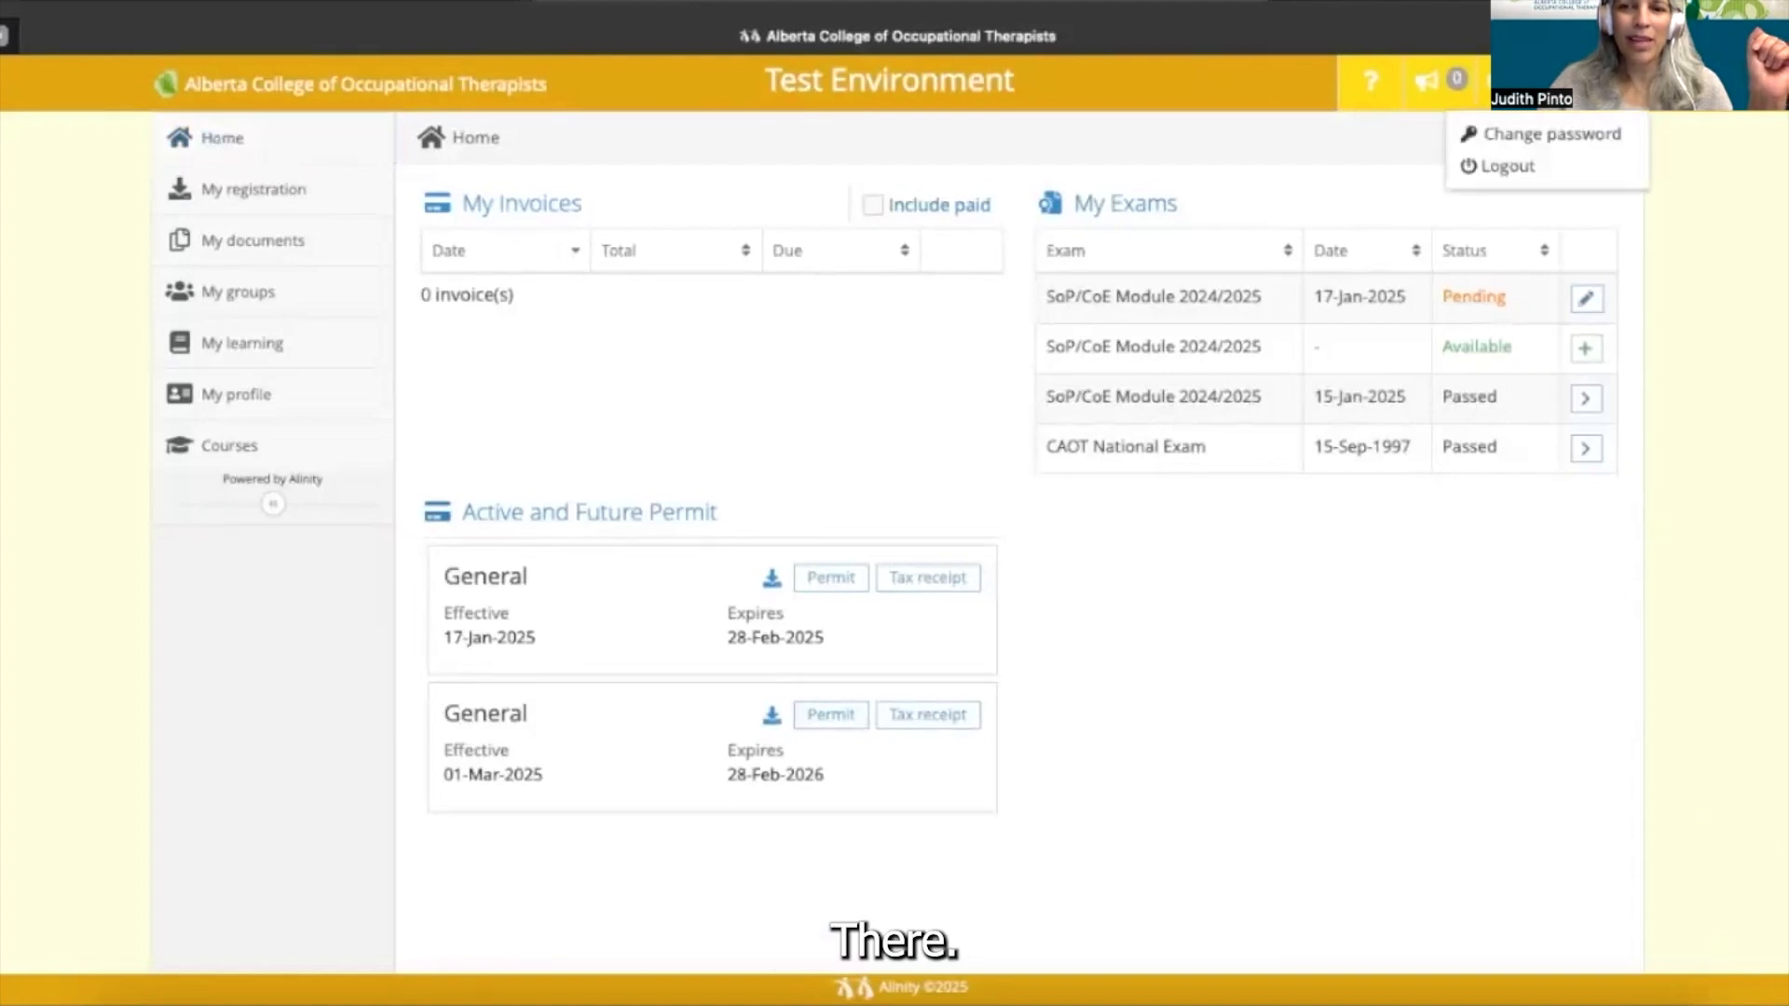
# - Back on Home, confirm the new General permit valid 01-Mar-2025 to 28-Feb-2026 with no invoices
pyautogui.moveTo(898, 820)
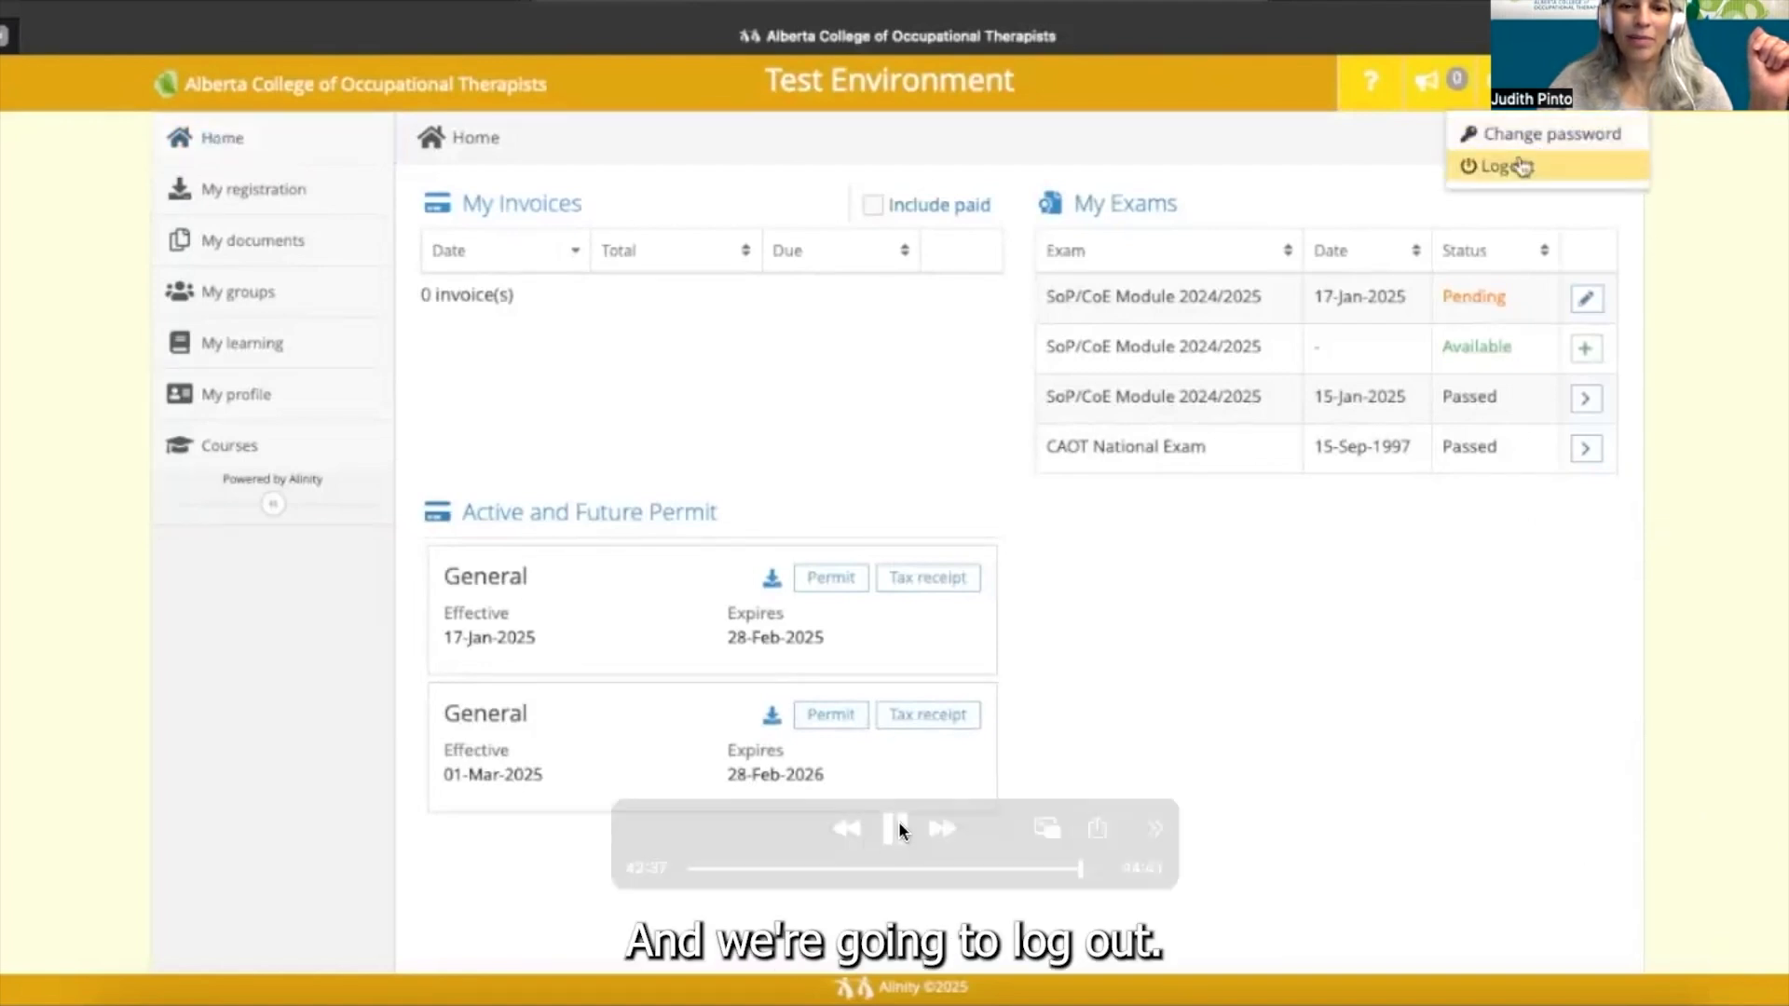
pyautogui.click(896, 826)
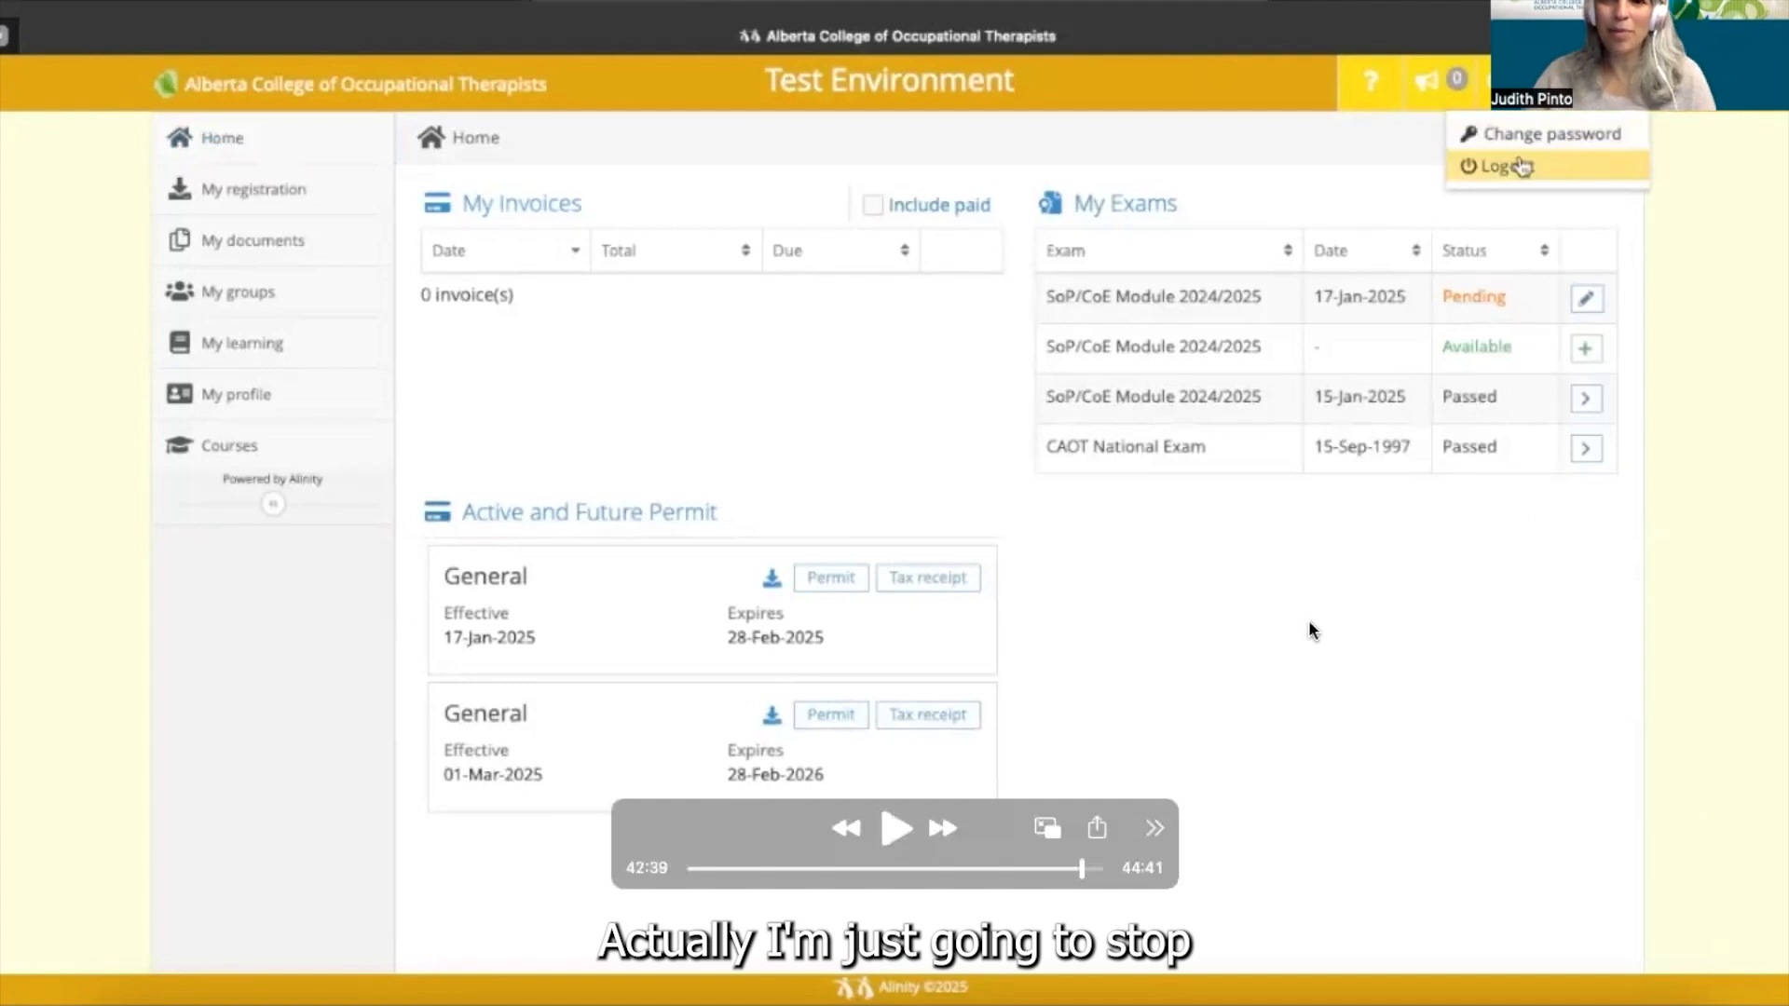